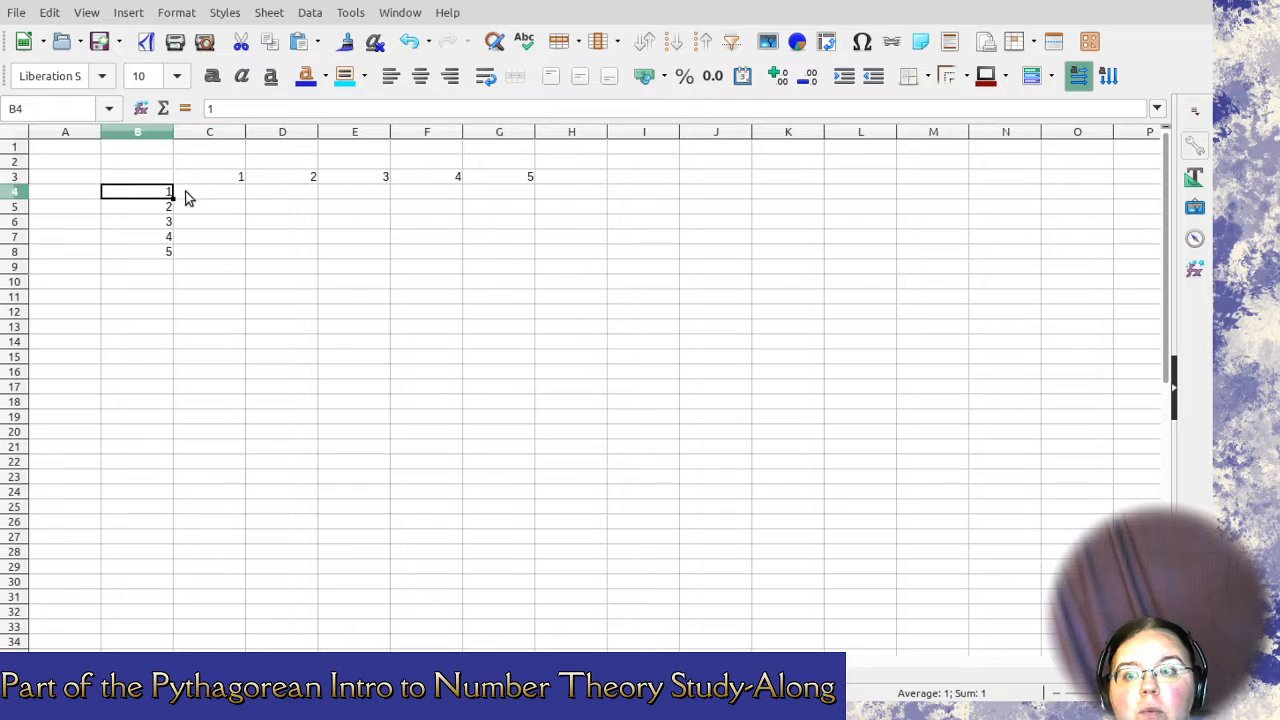
Enter the formula =C3^2+B4^2 in cell C4 to add the squares of the first column and row numbers.
click(209, 191)
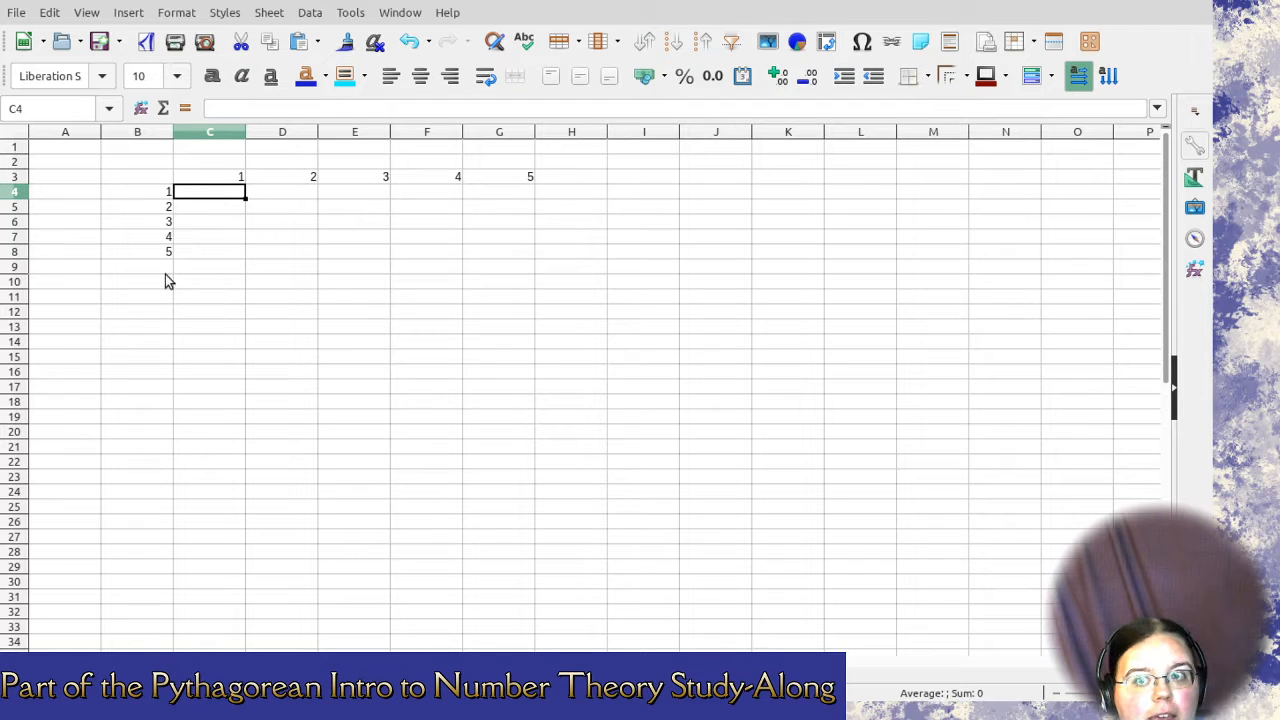
click(229, 109)
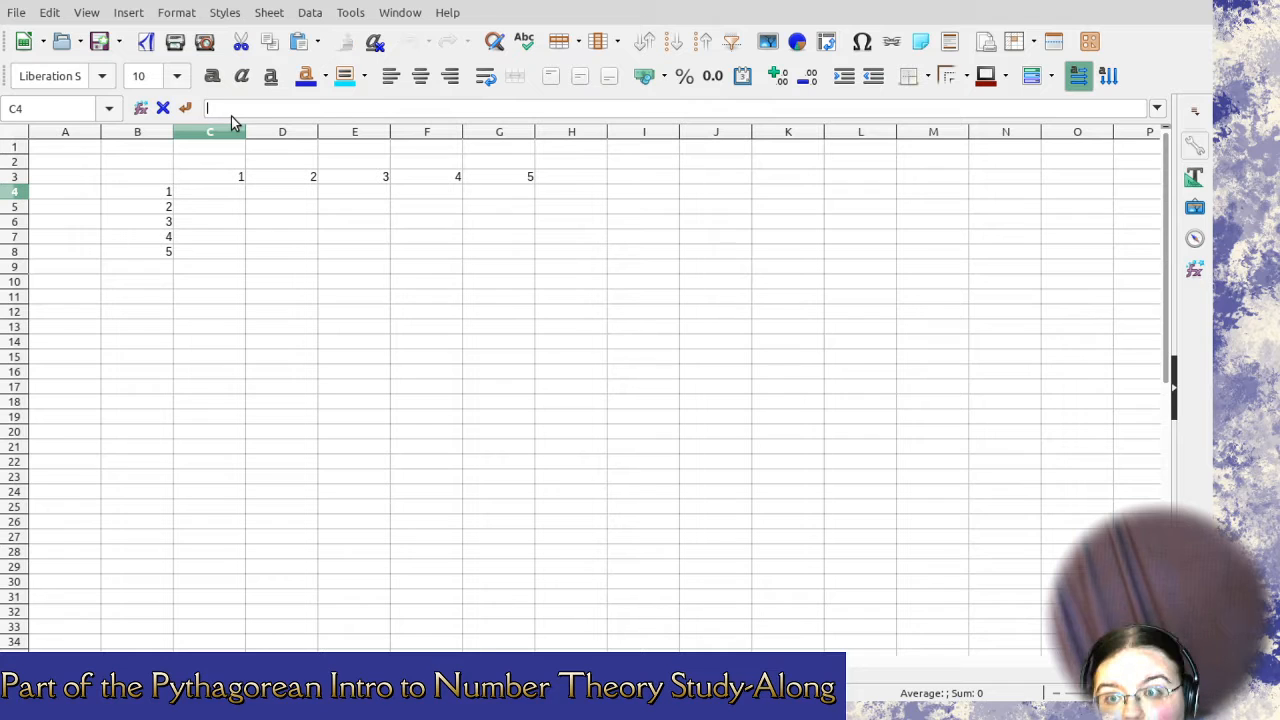
text(=)
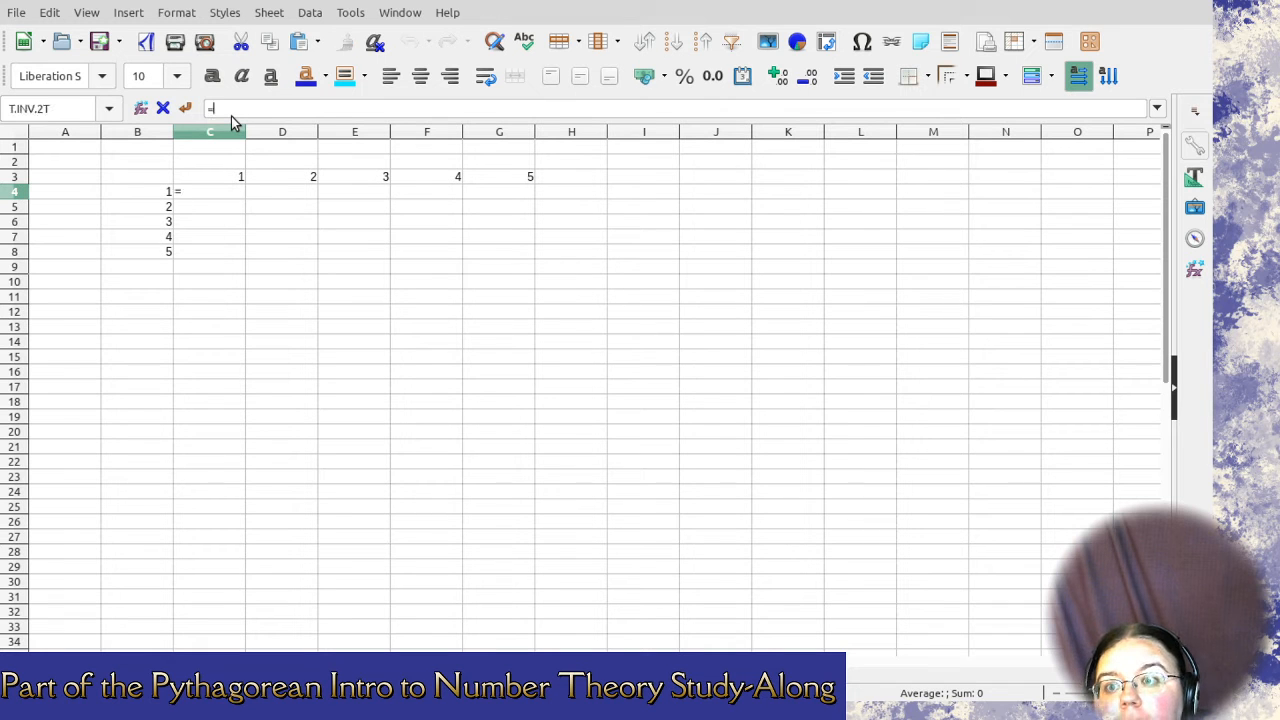
click(218, 179)
text(^)
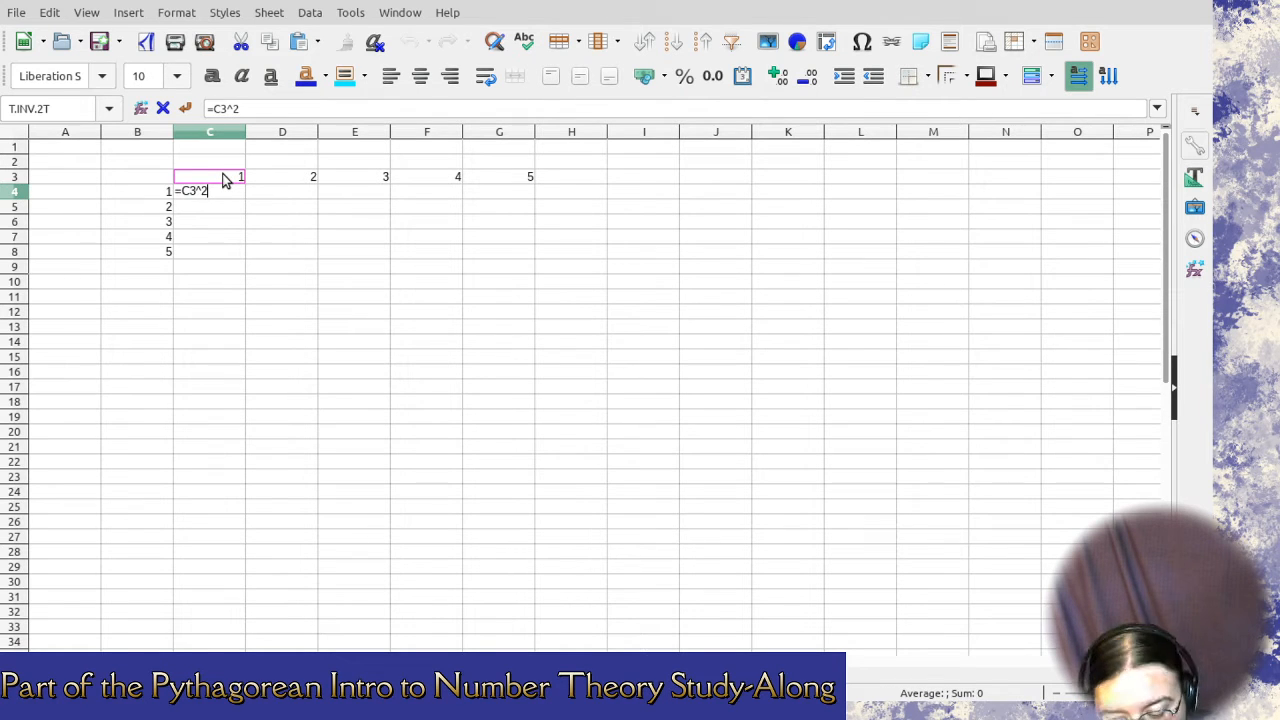
text(2+)
click(163, 195)
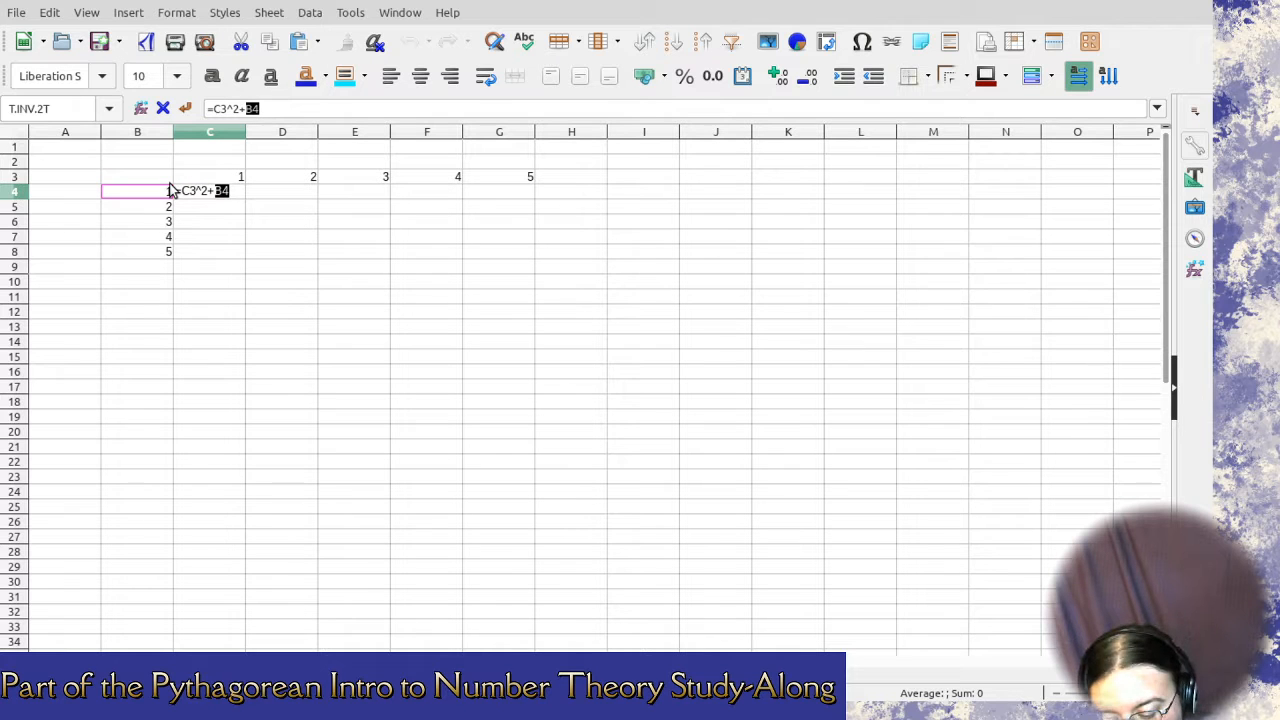
text(^2)
key(Return)
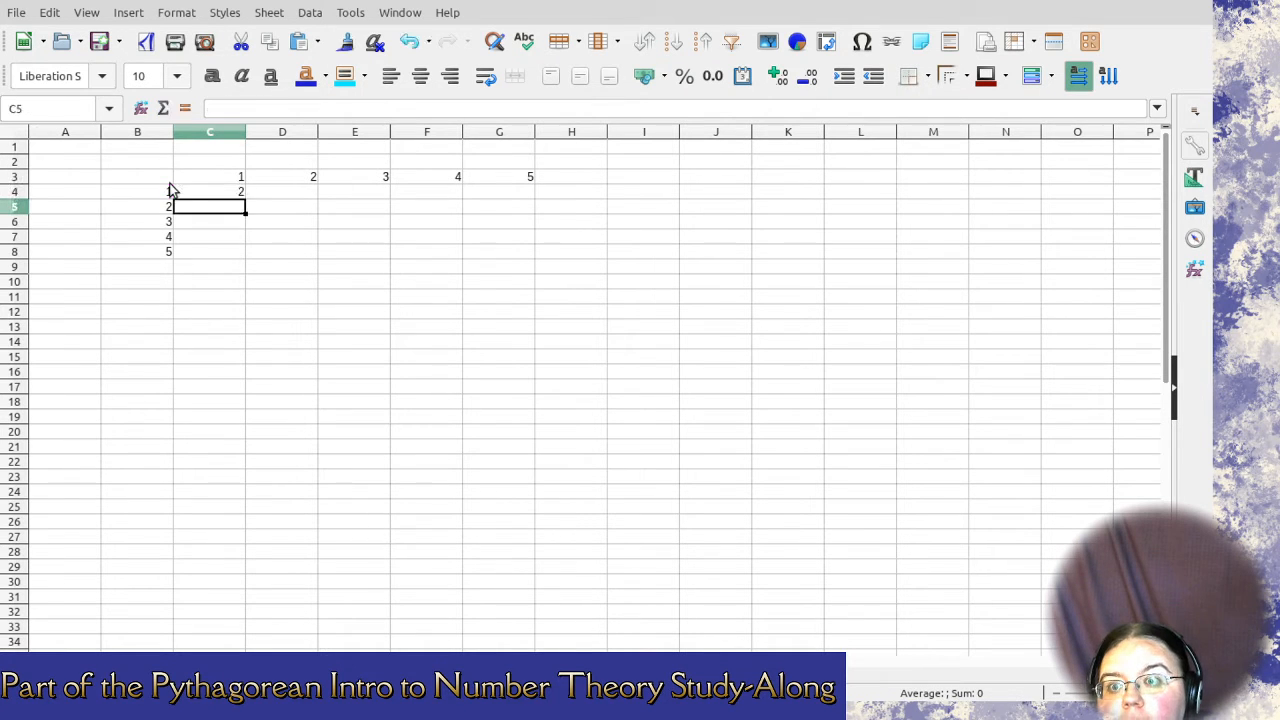
Wrap the sum of squares in C4 in a square root so the formula reads =SQRT(C3^2+B4^2).
click(227, 193)
key(Down)
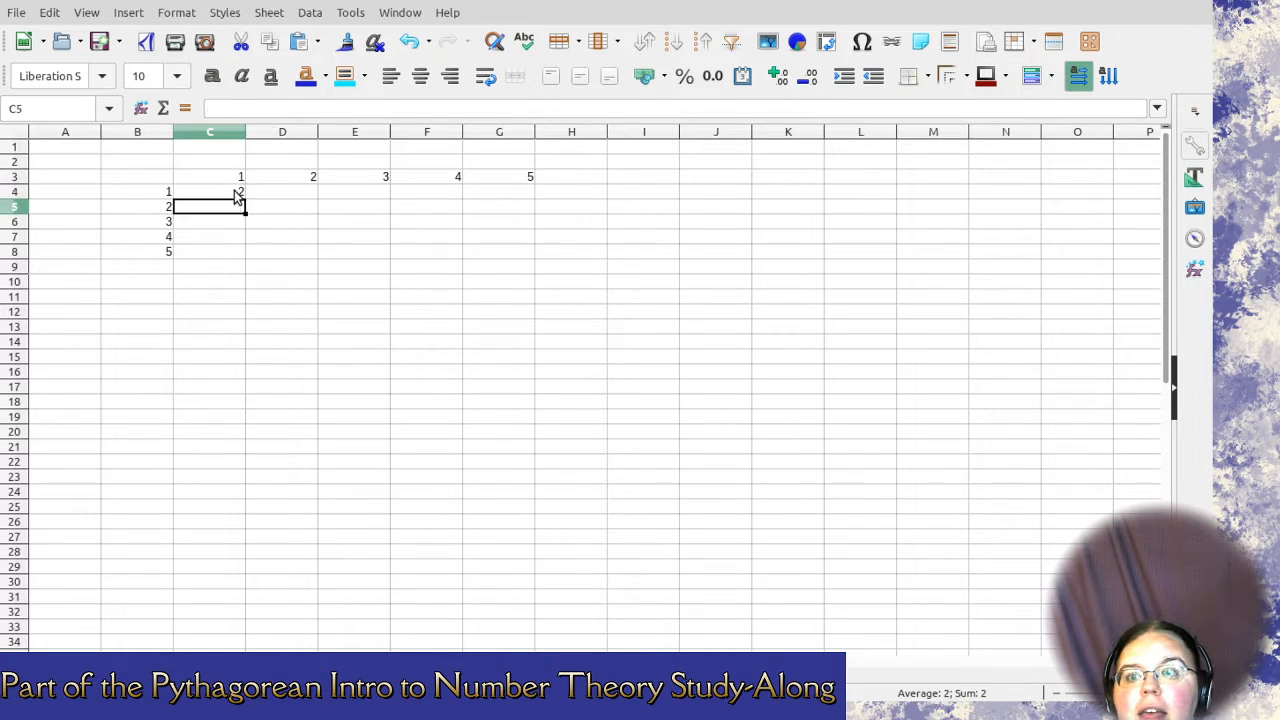
click(234, 190)
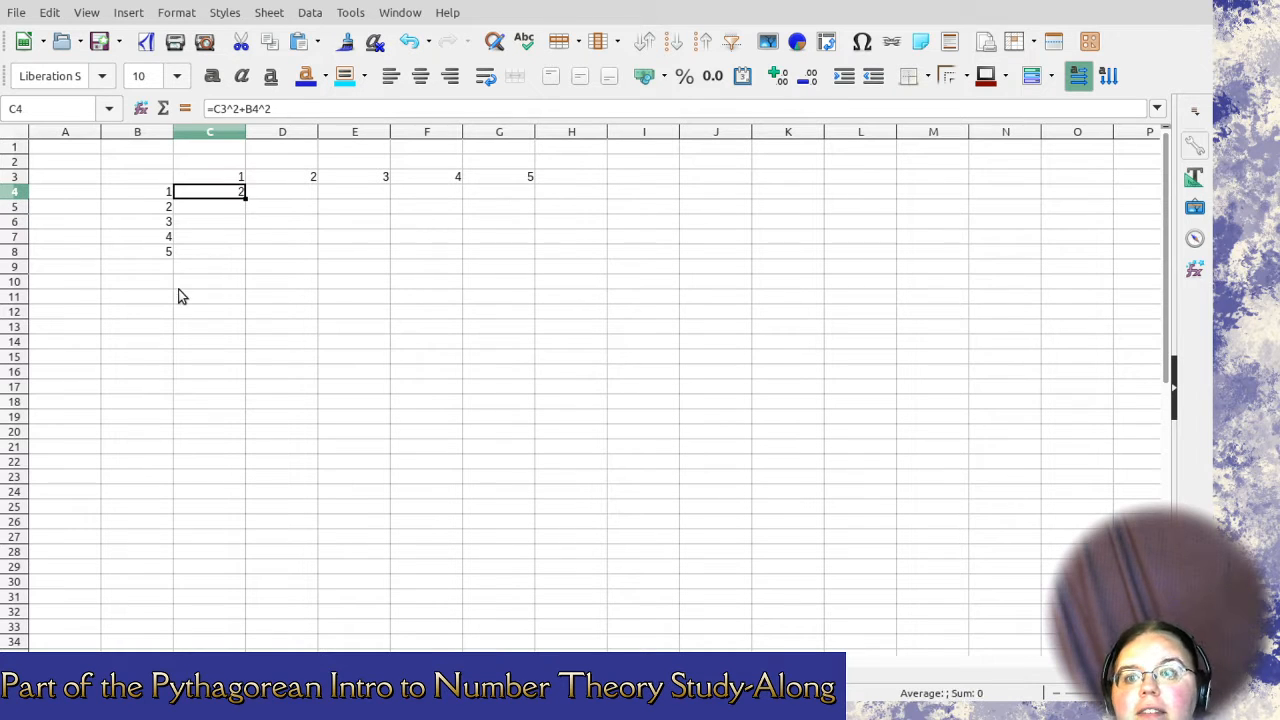
click(215, 110)
text(()
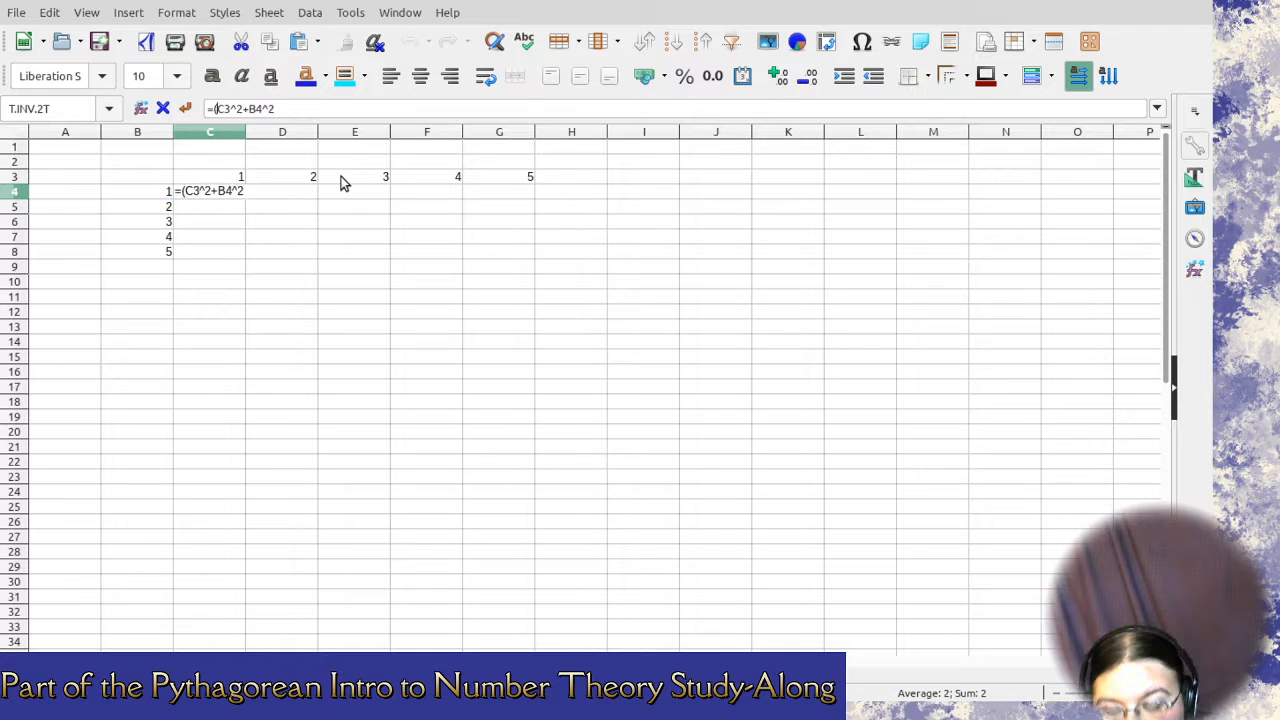
key(End)
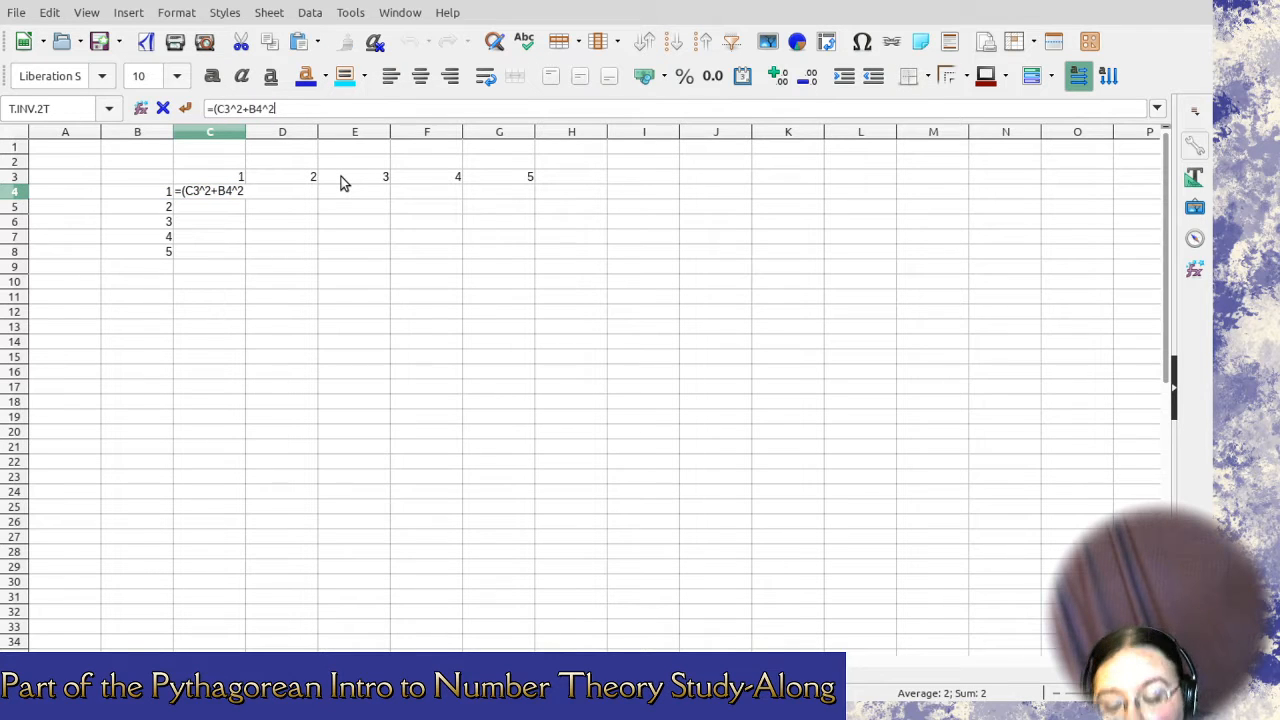
text())
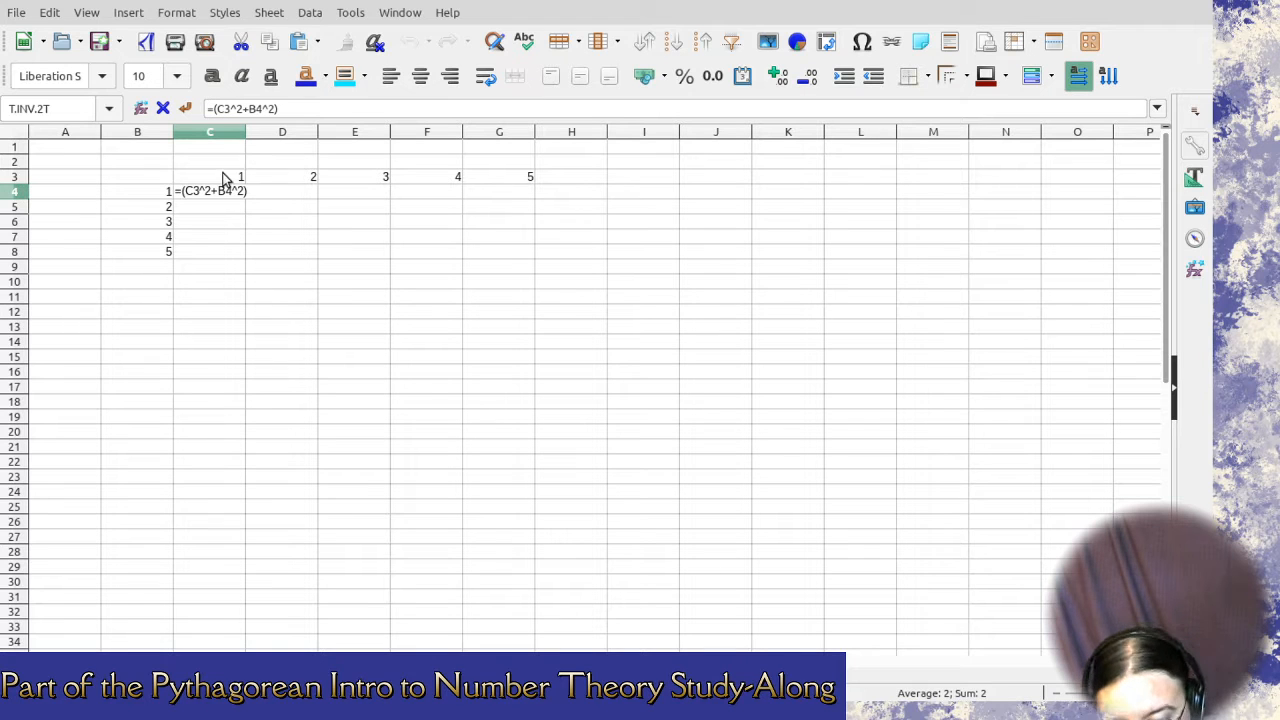
text(sq)
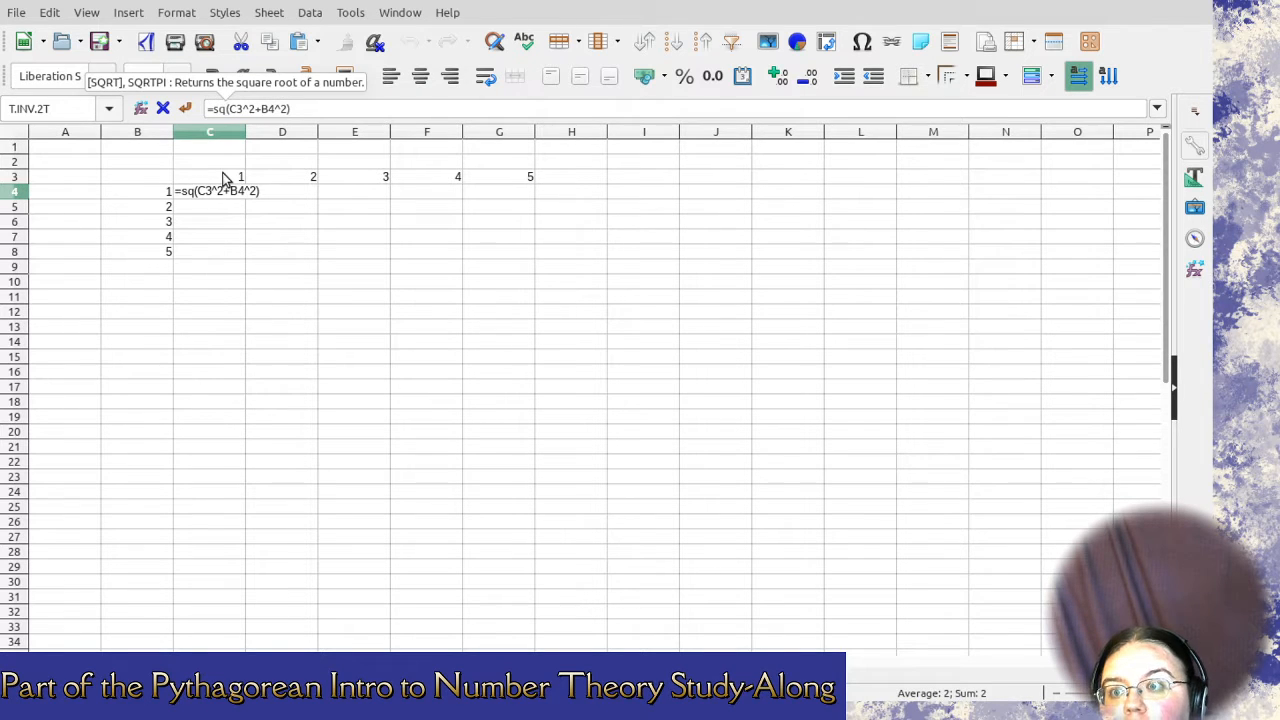
text(rt)
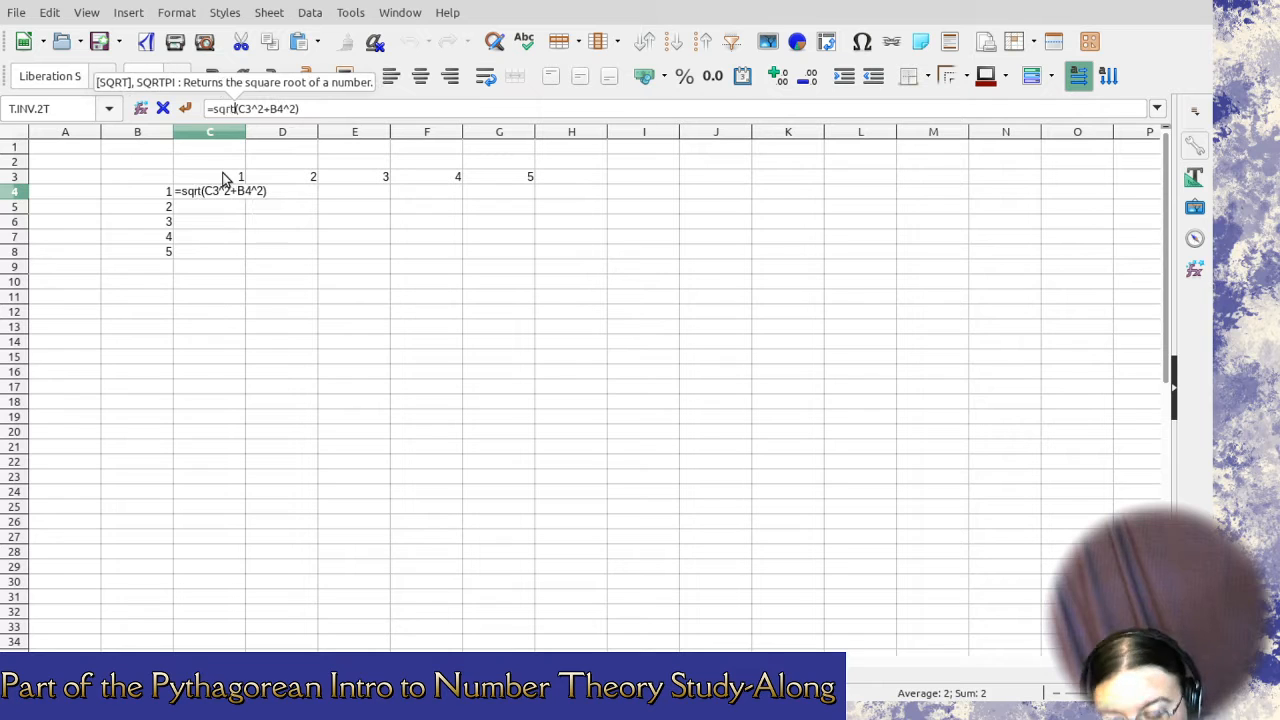
key(Return)
key(Return)
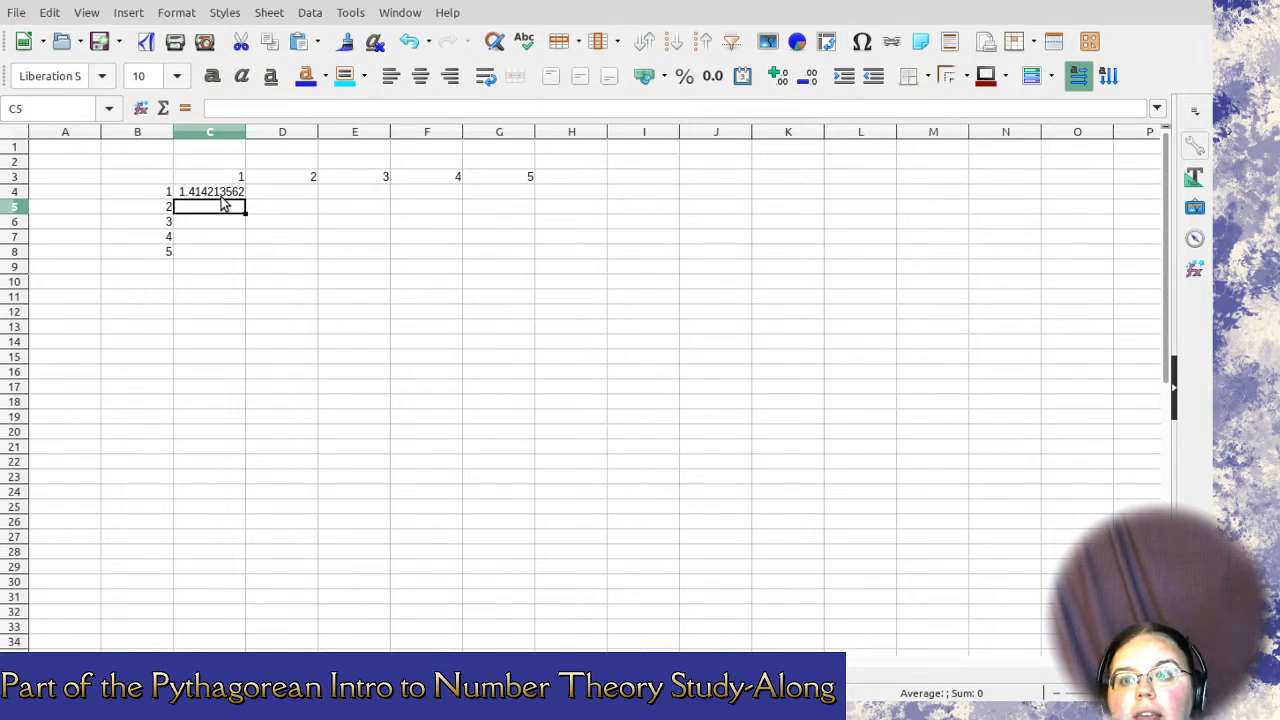
Fill the square-root formula from C4 into D4.
click(223, 193)
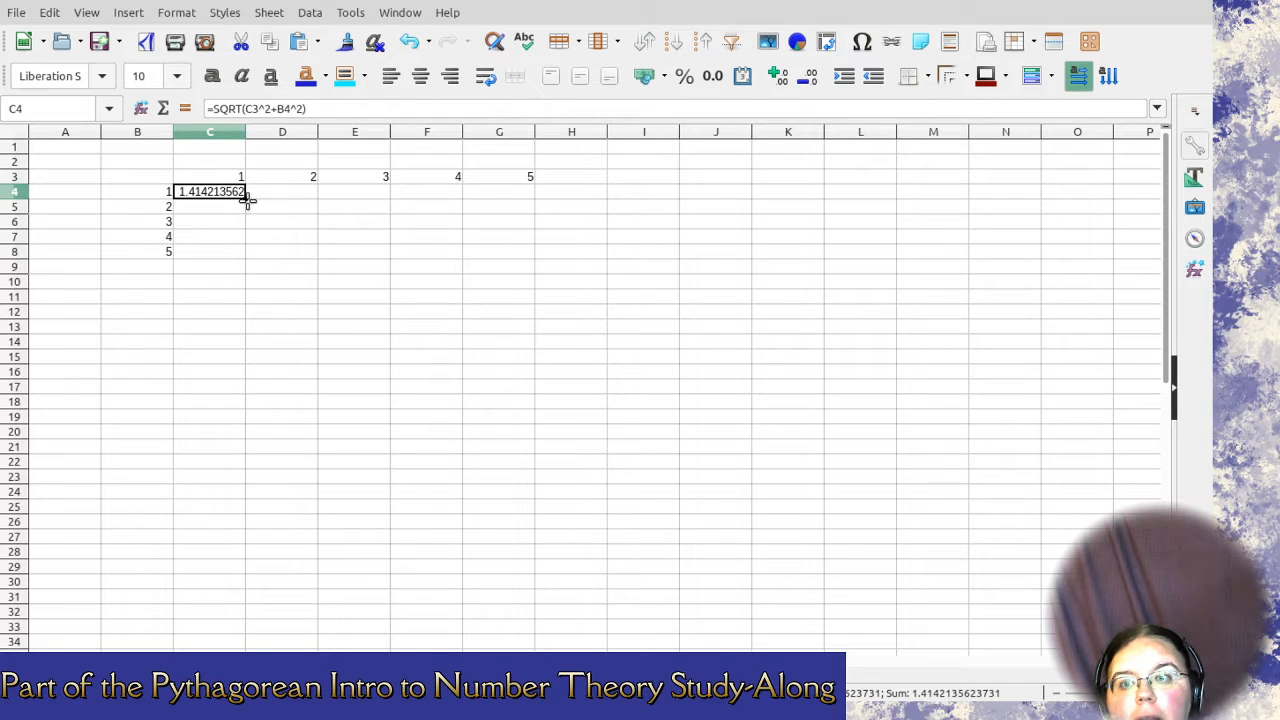
drag(247, 200, 306, 206)
click(286, 211)
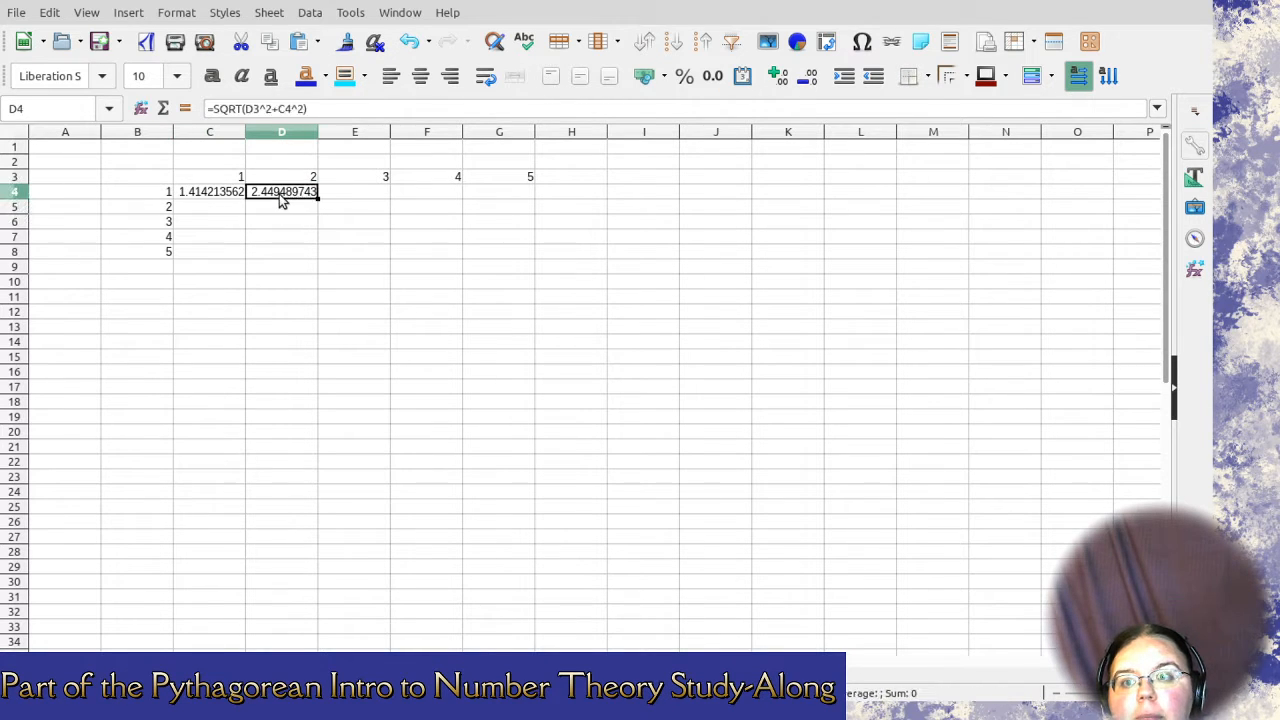
Change the second reference in D4's formula to B4, giving =SQRT(D3^2+B4^2).
click(261, 108)
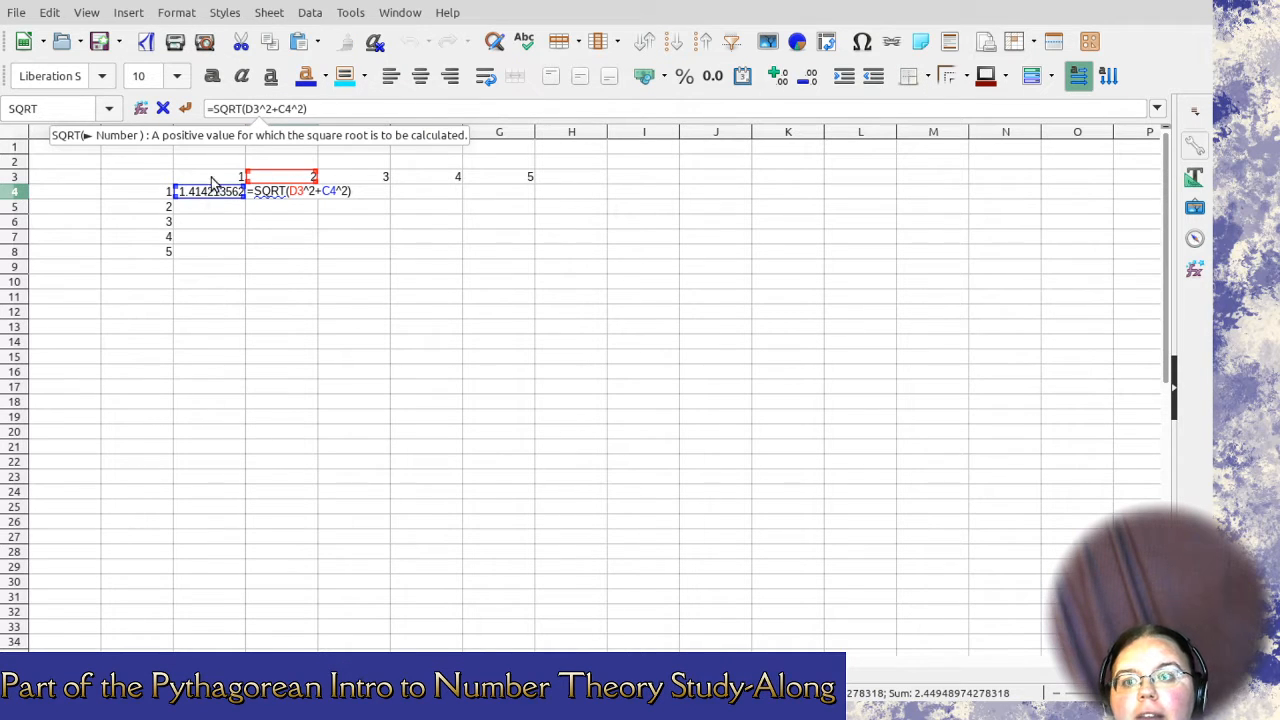
click(256, 109)
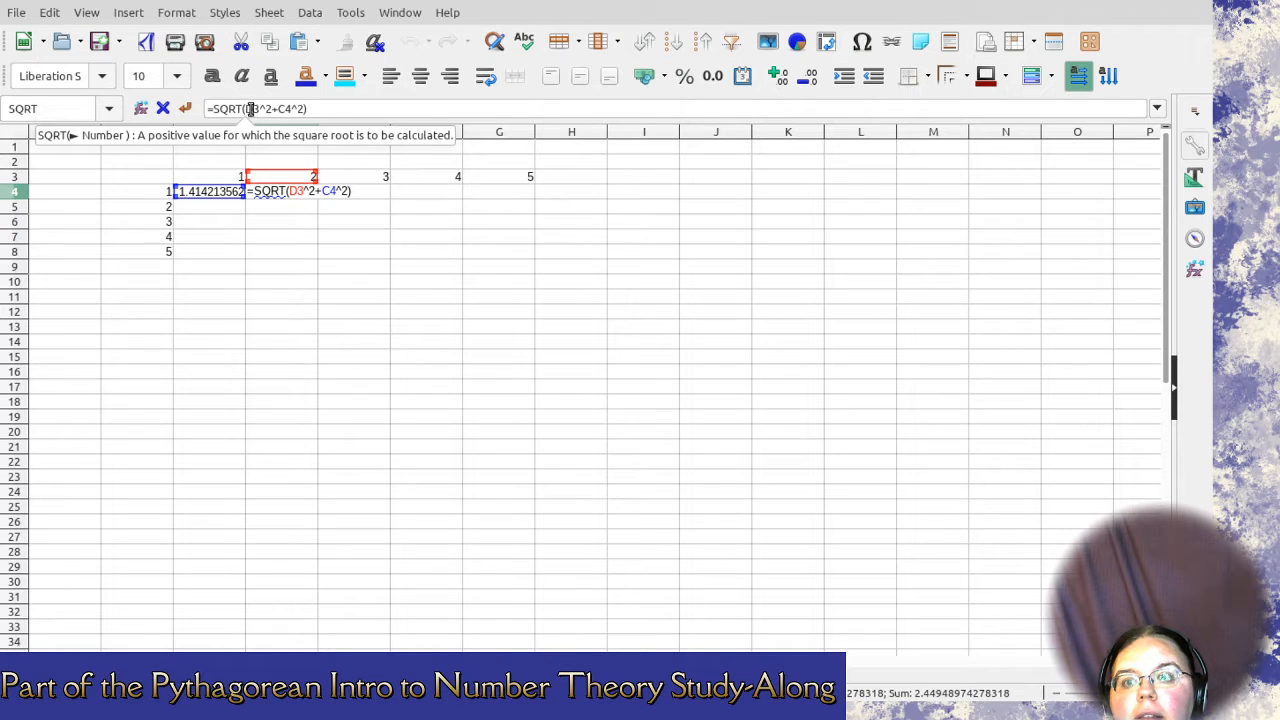
click(252, 109)
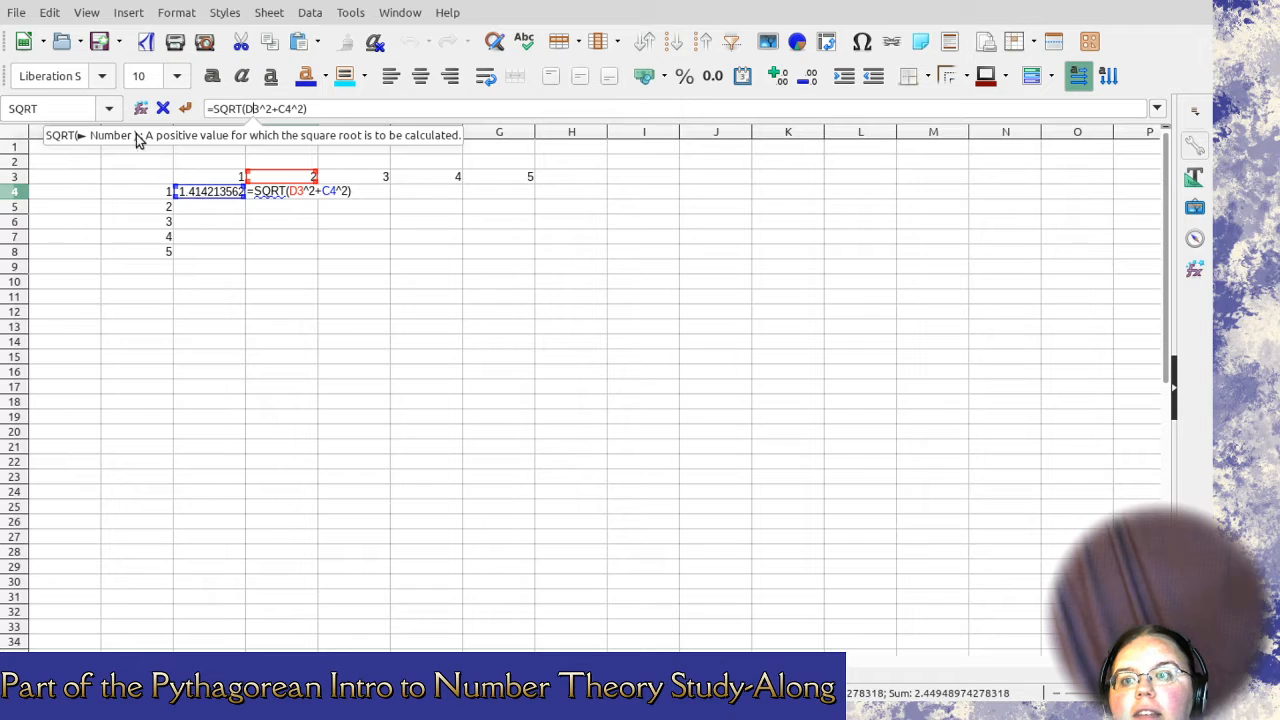
drag(285, 108, 278, 108)
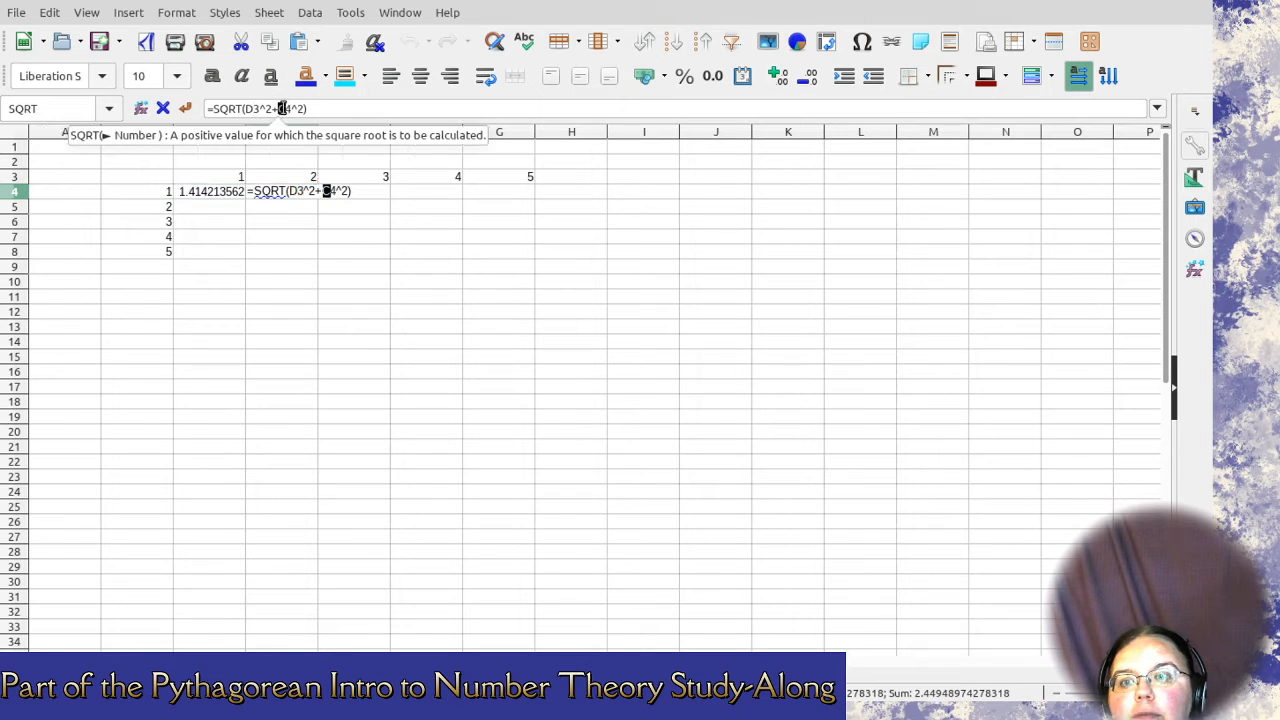
text(B)
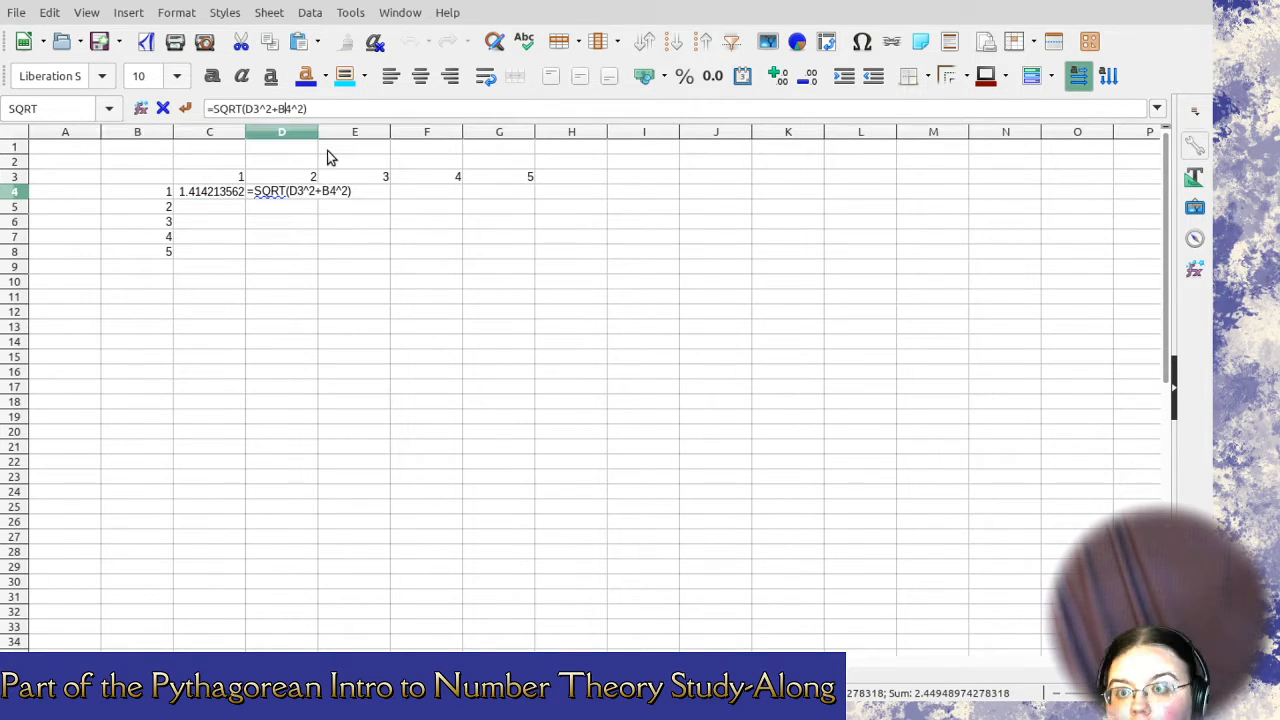
key(Return)
Lock column B in D4's formula by making the second reference $B4.
click(287, 193)
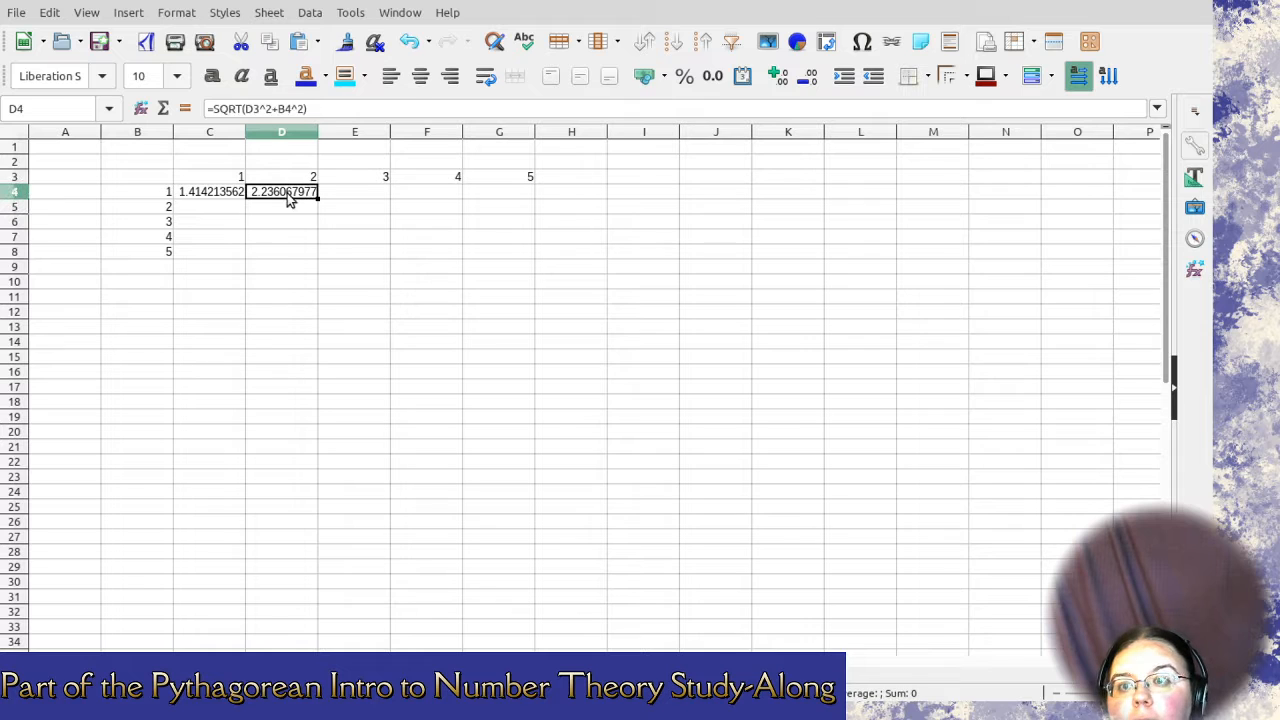
click(281, 109)
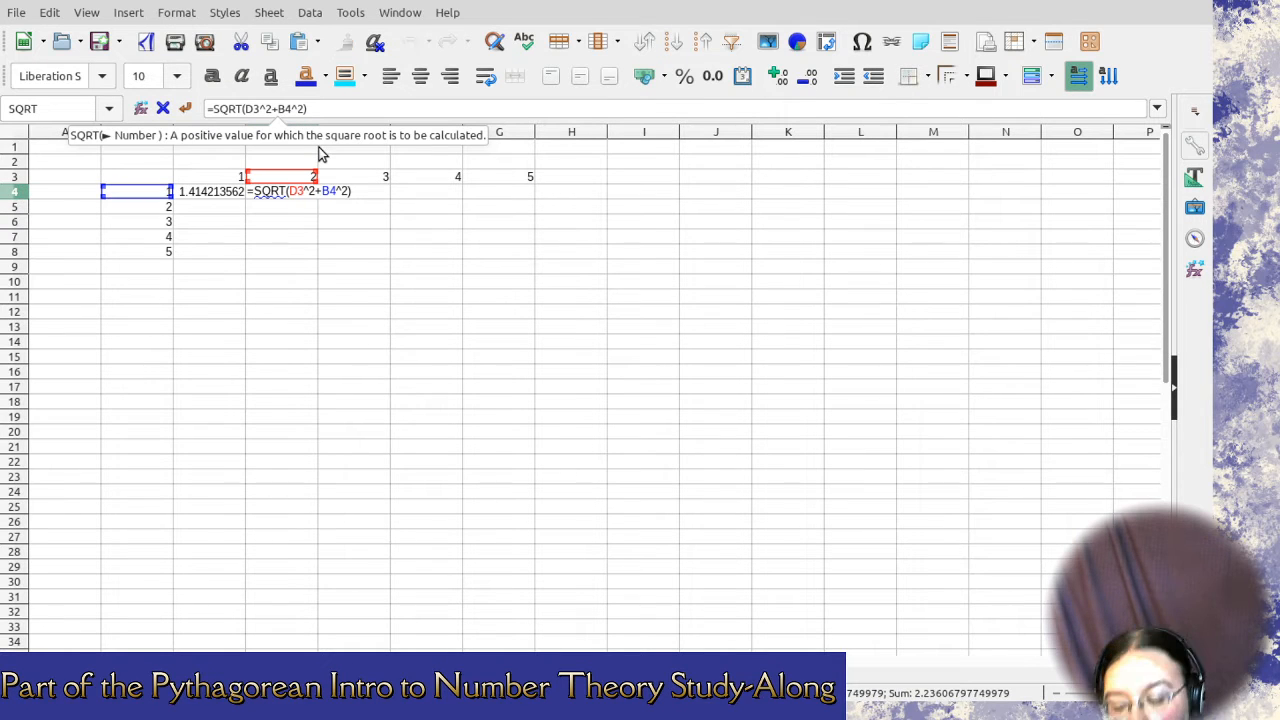
text($)
click(333, 224)
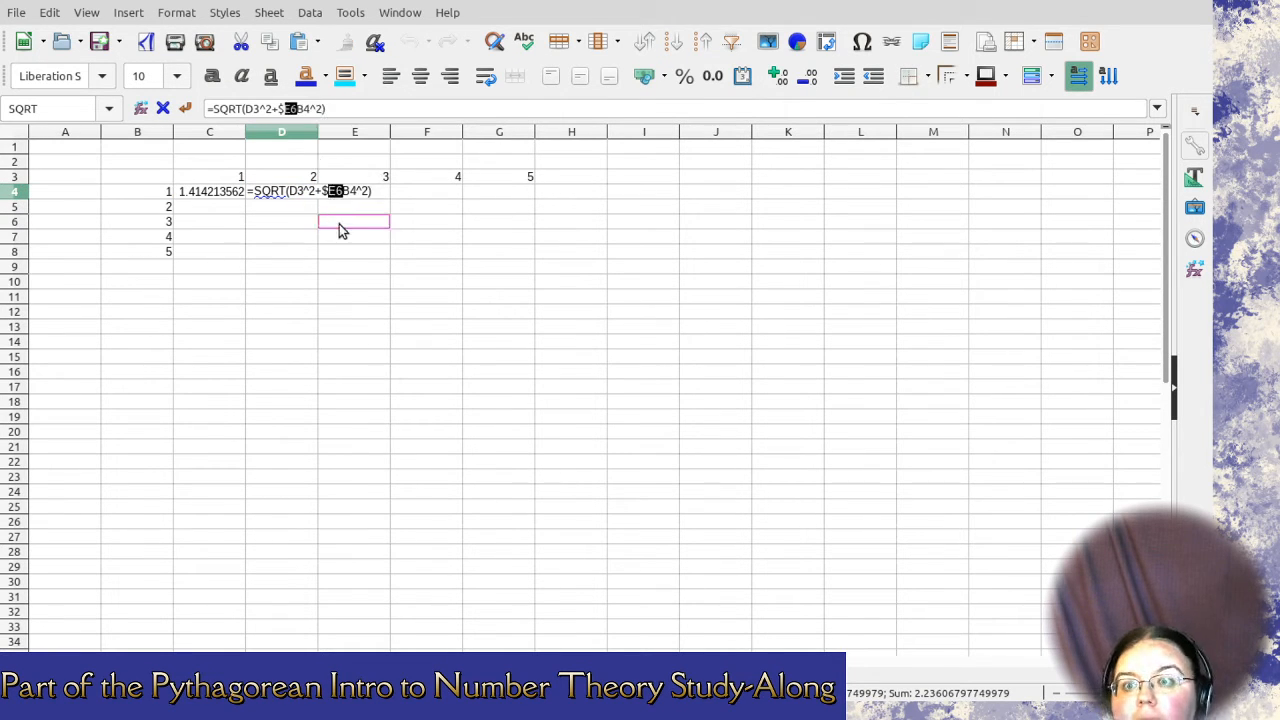
key(BackSpace)
key(Return)
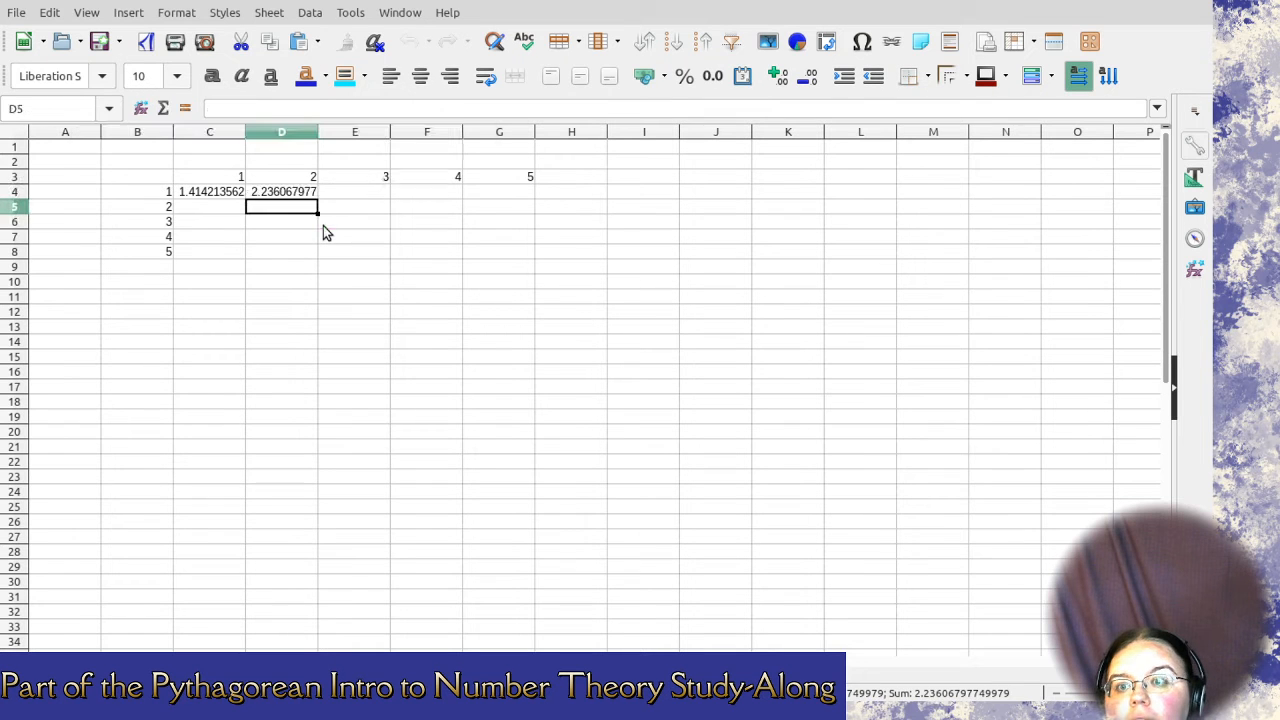
Fill the D4 formula across row 4 through G4, checking the cell references copied into E4.
click(305, 192)
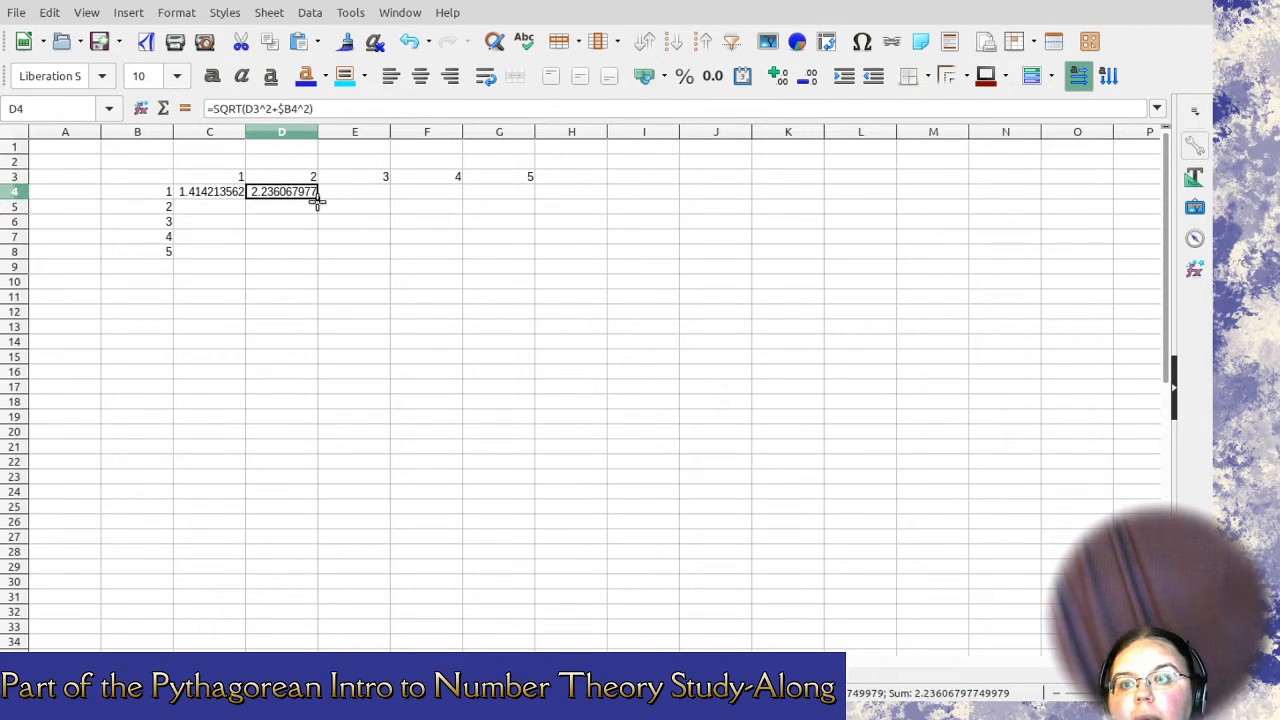
drag(353, 193, 383, 200)
click(371, 192)
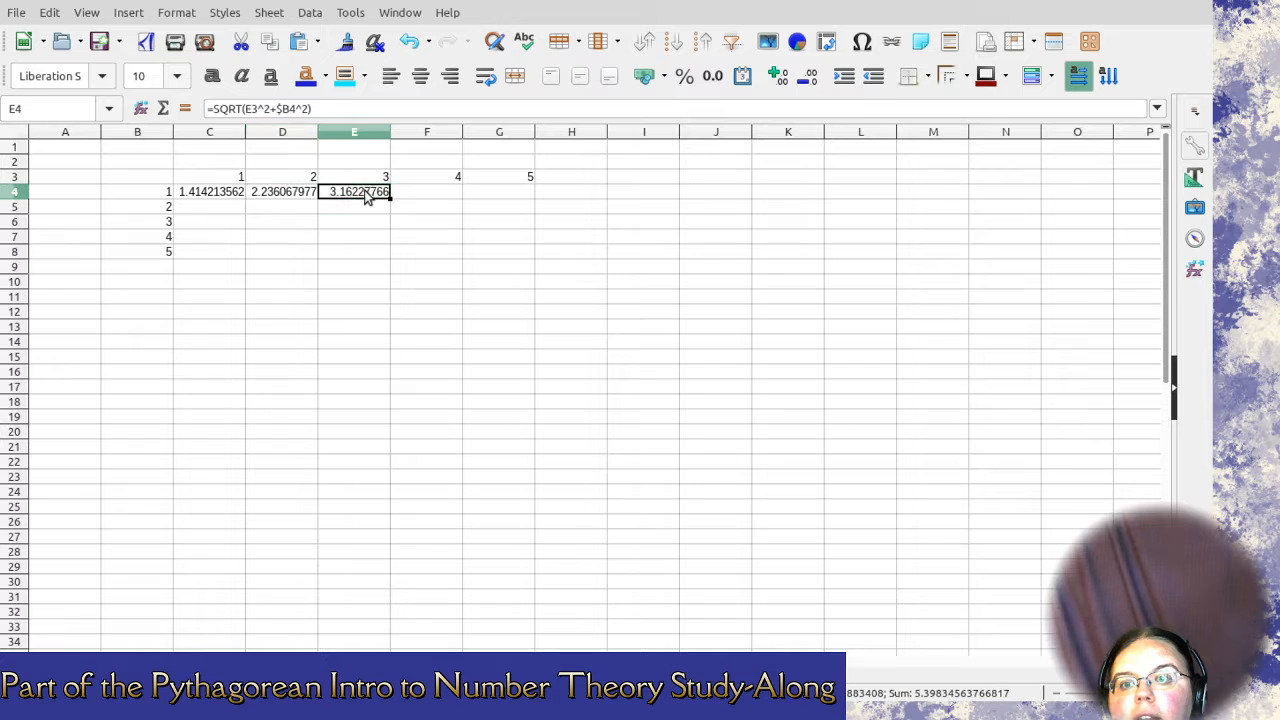
click(253, 108)
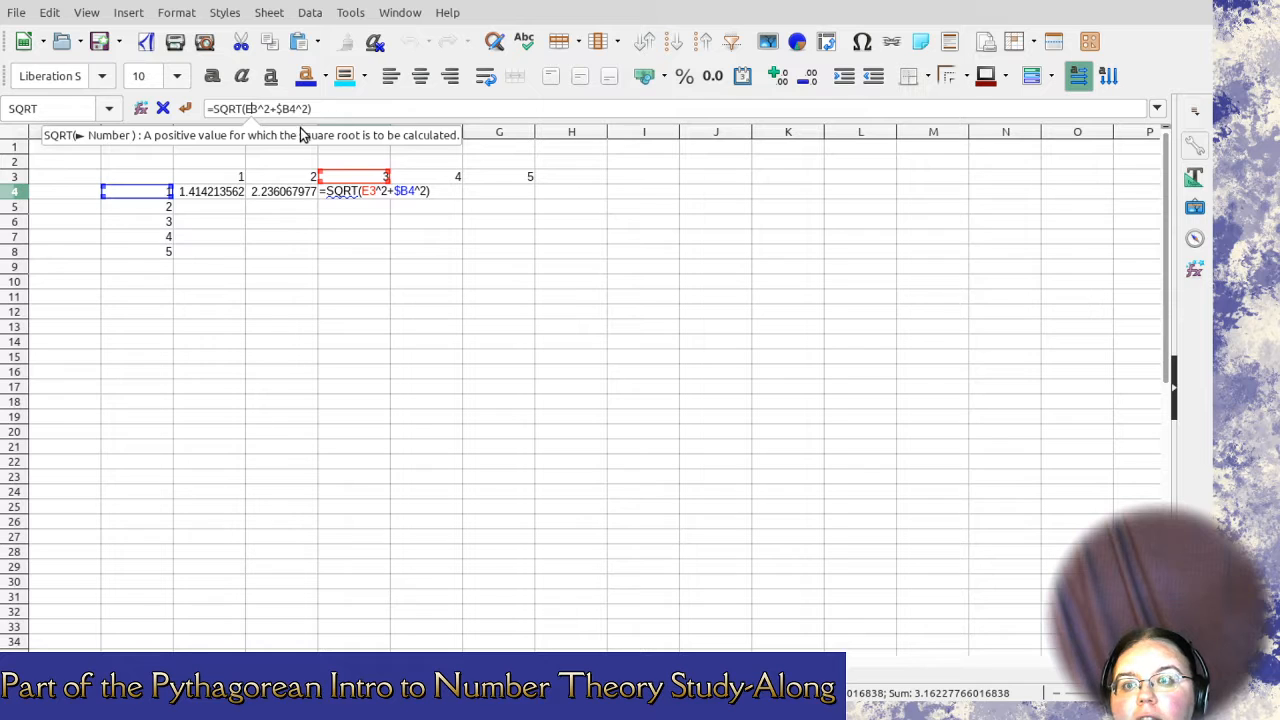
key(Return)
click(382, 194)
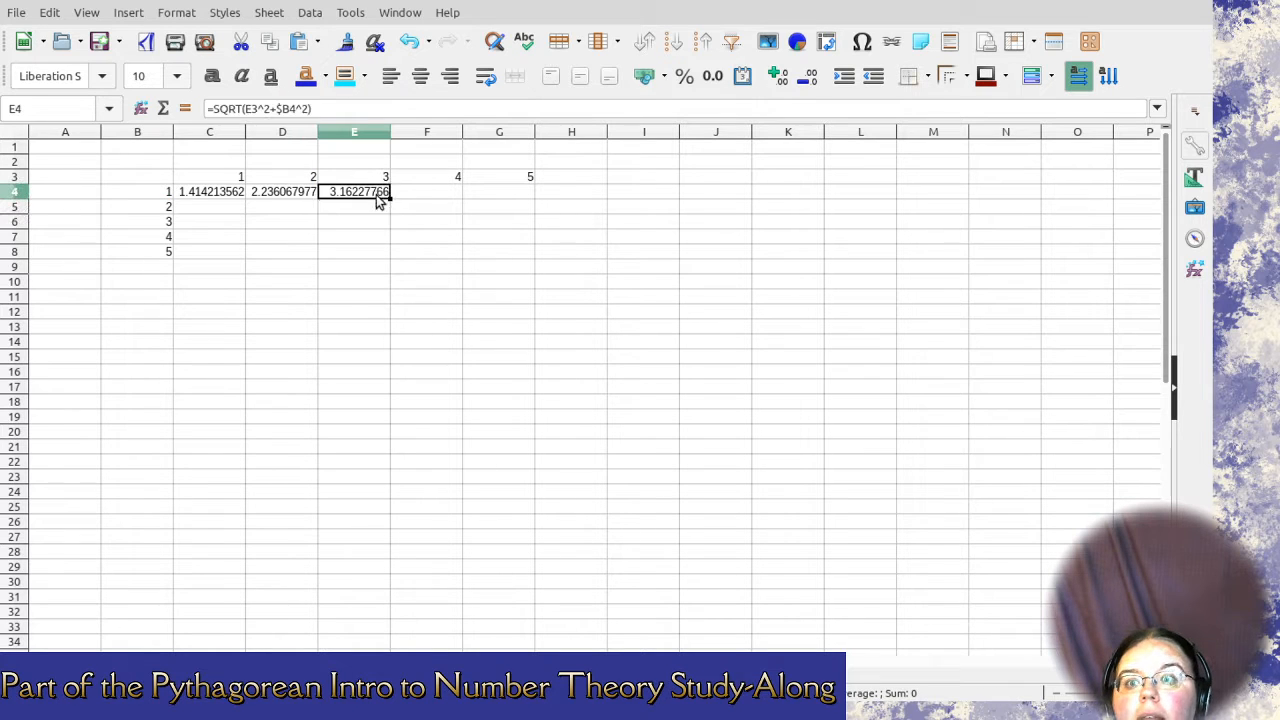
drag(391, 197, 518, 200)
click(519, 209)
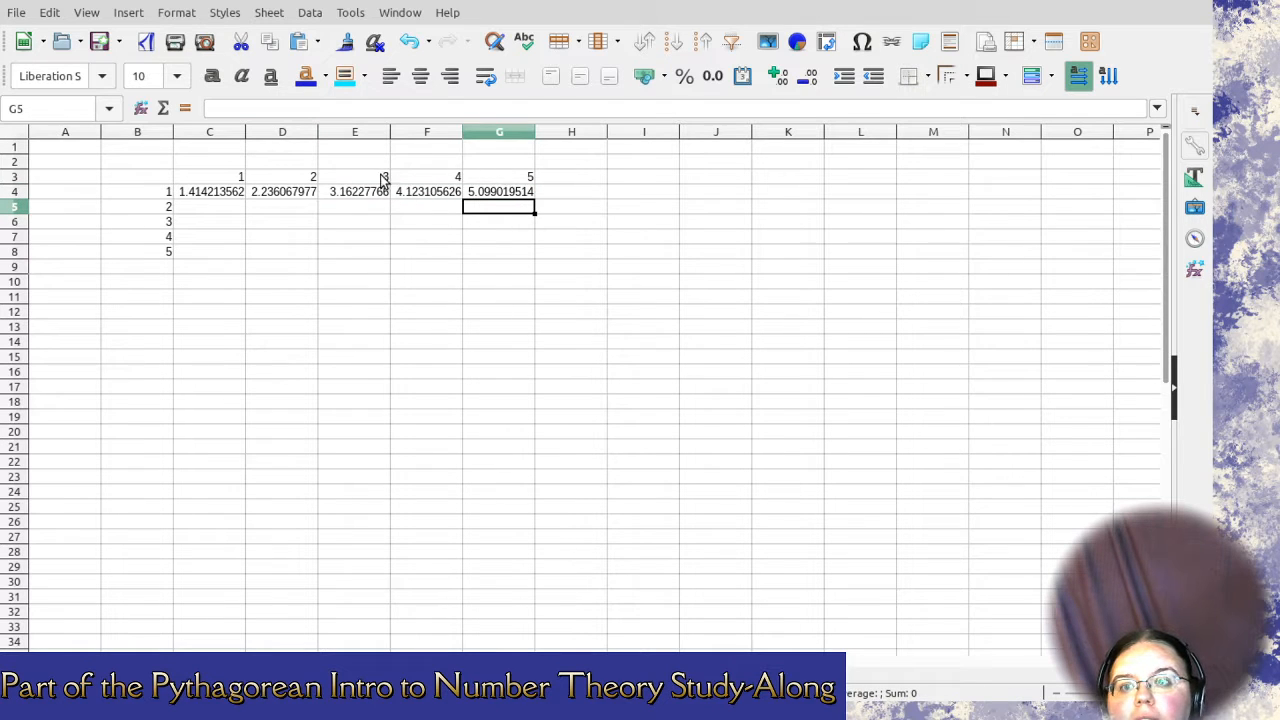
Extend the row 3 number series to 100 together with the row 4 formulas, through column CX.
drag(383, 178, 515, 180)
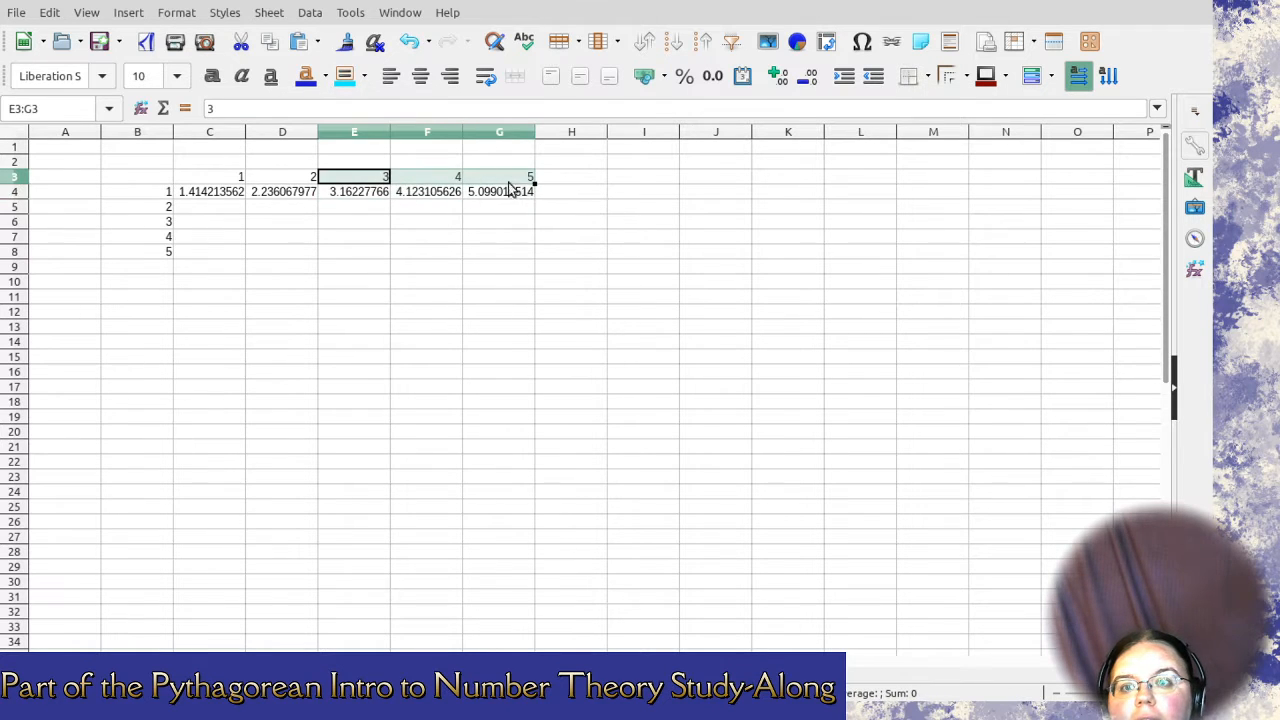
click(367, 204)
drag(367, 178, 1001, 194)
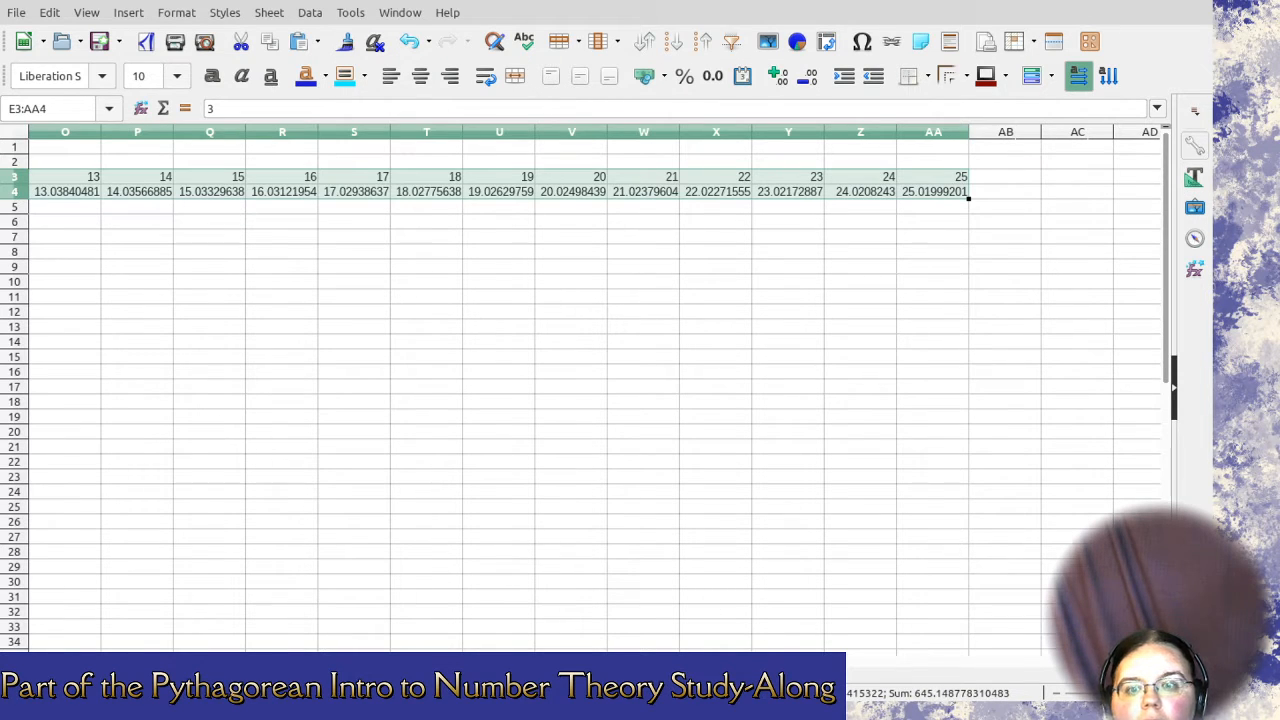
click(1050, 252)
click(658, 183)
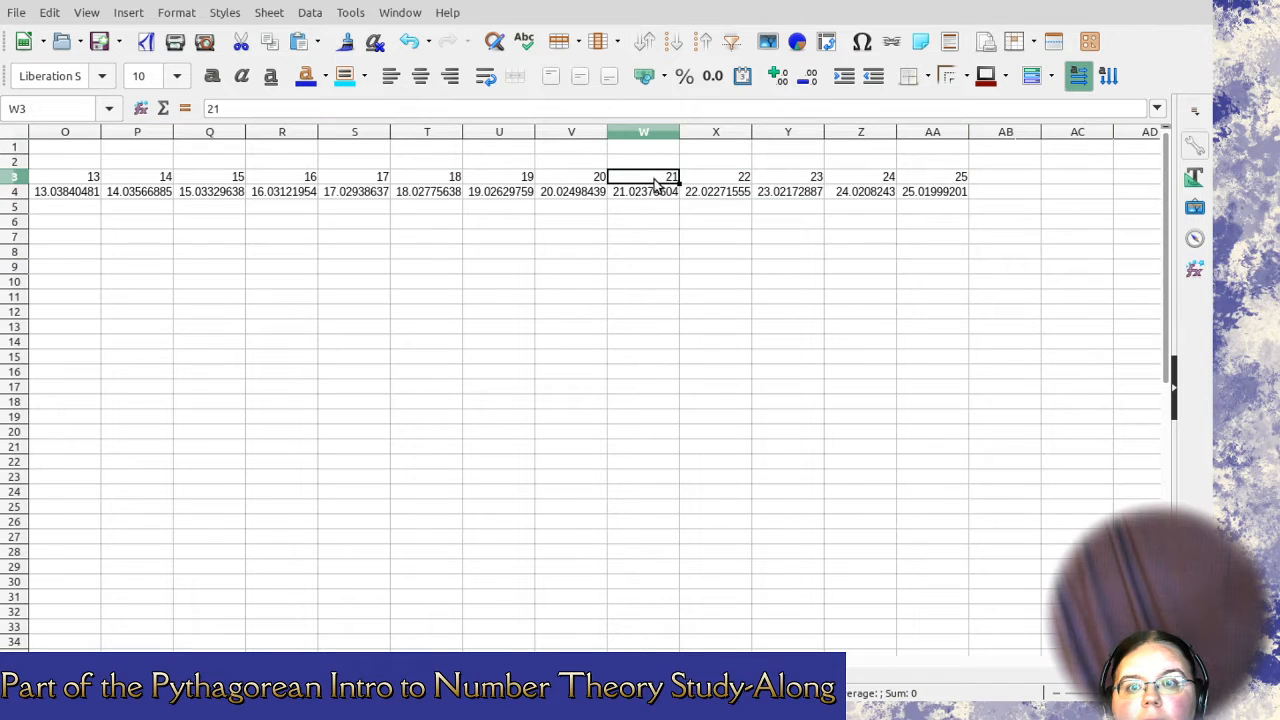
drag(658, 183, 995, 192)
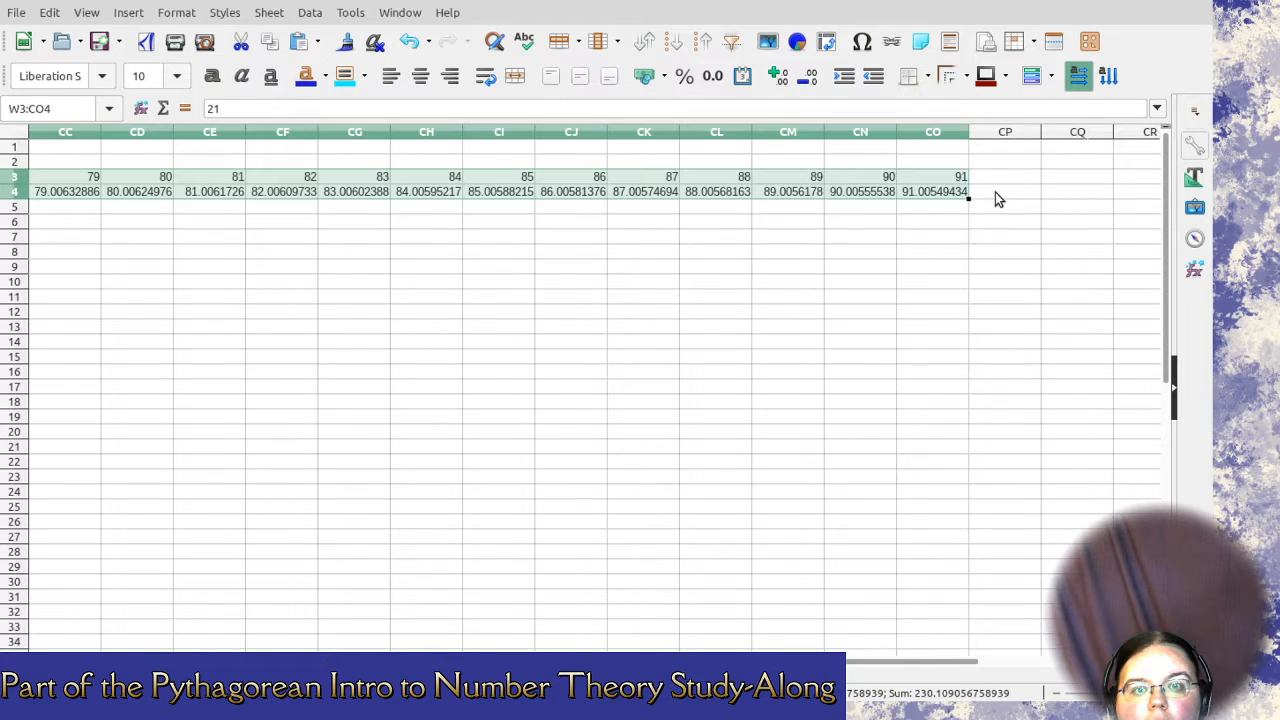
click(931, 237)
drag(805, 177, 1083, 198)
click(1096, 210)
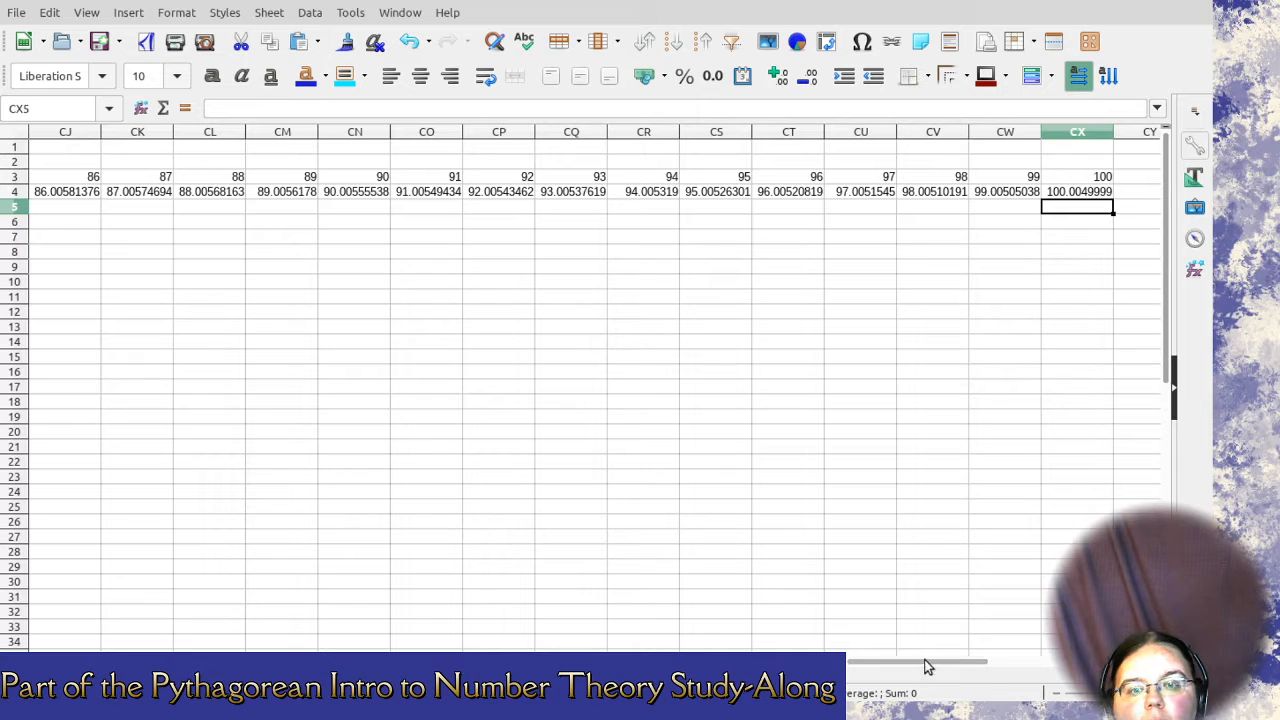
Narrow columns C through CX together to shorten the displayed decimals, checking cells U3 and T4.
drag(1073, 138, 40, 132)
drag(62, 195, 236, 142)
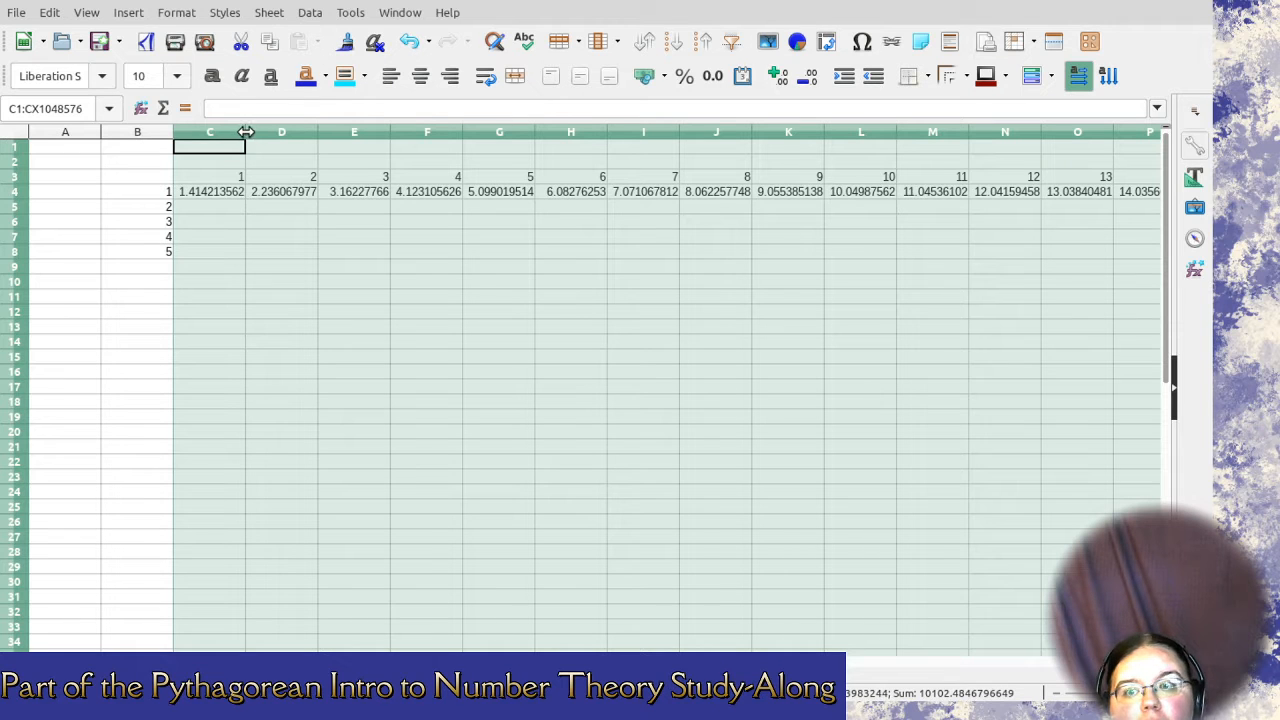
drag(245, 132, 208, 132)
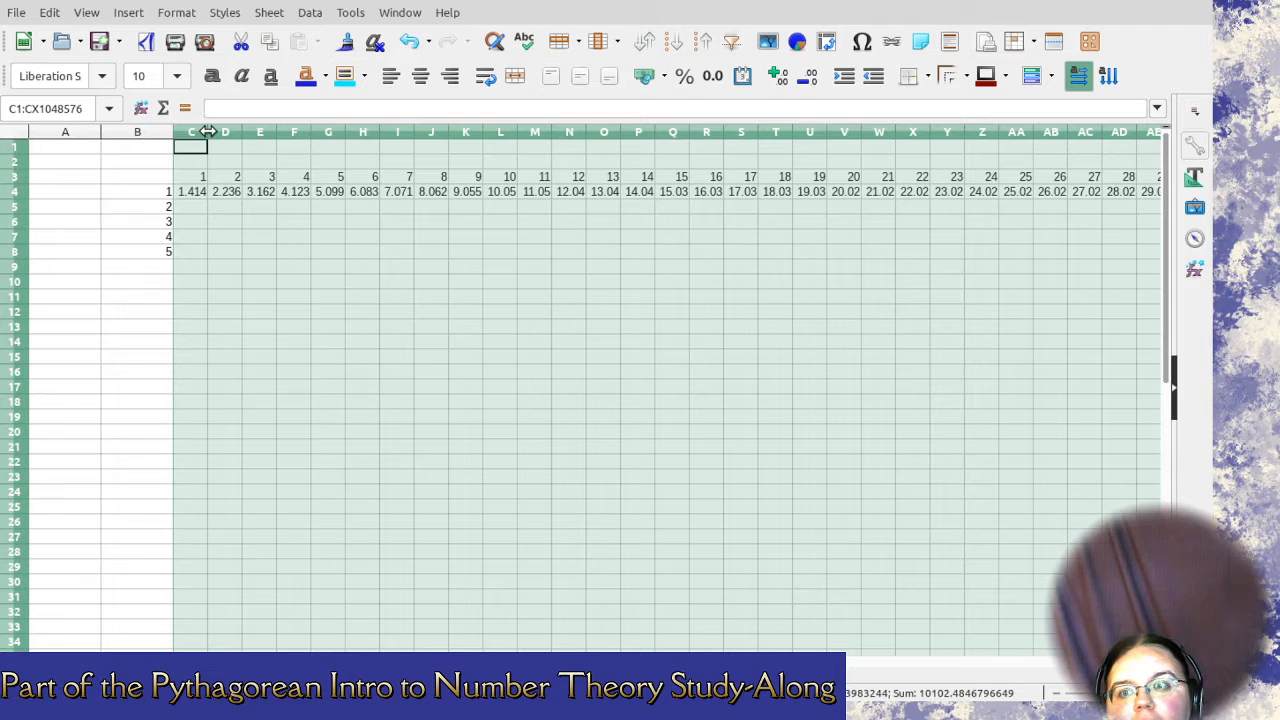
drag(207, 133, 201, 132)
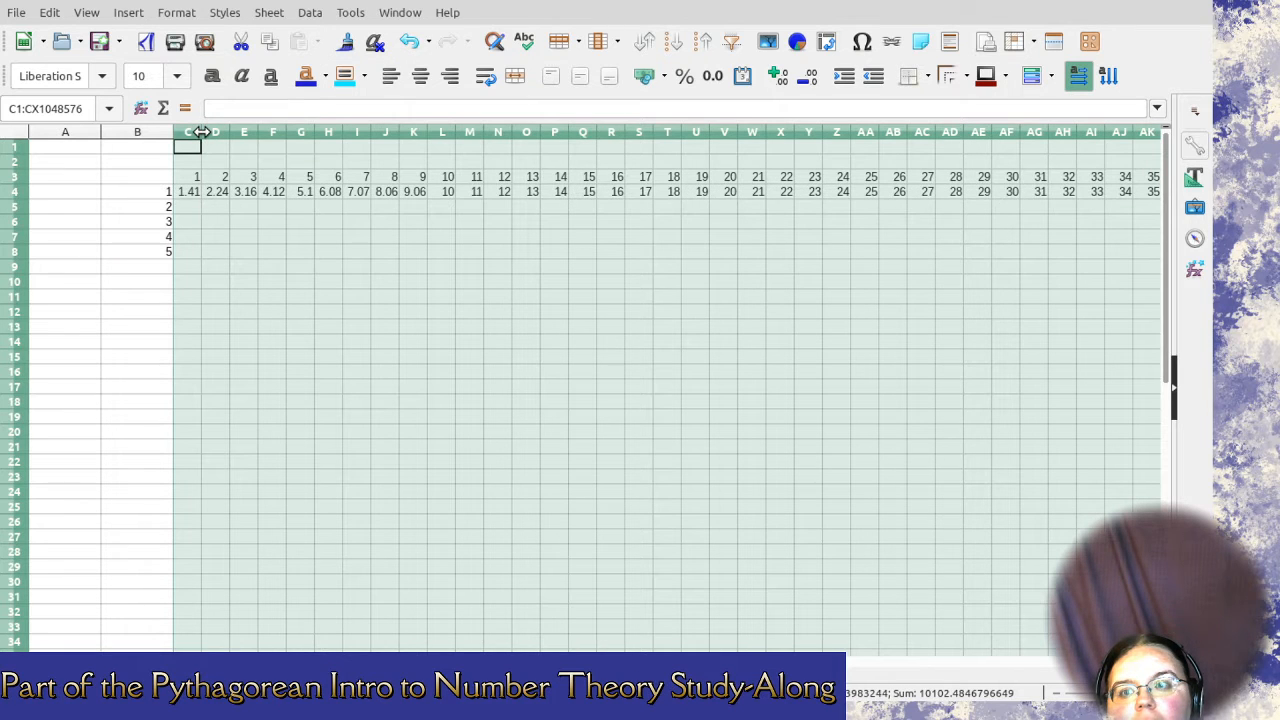
click(695, 178)
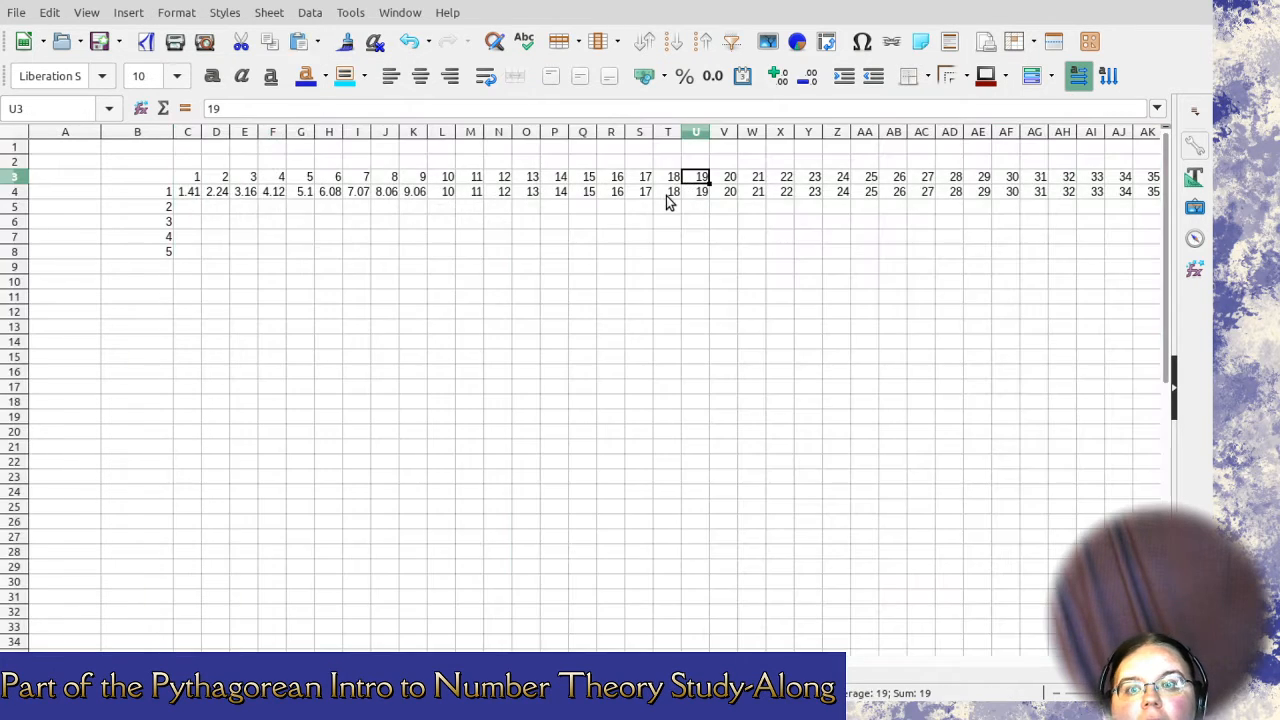
click(669, 192)
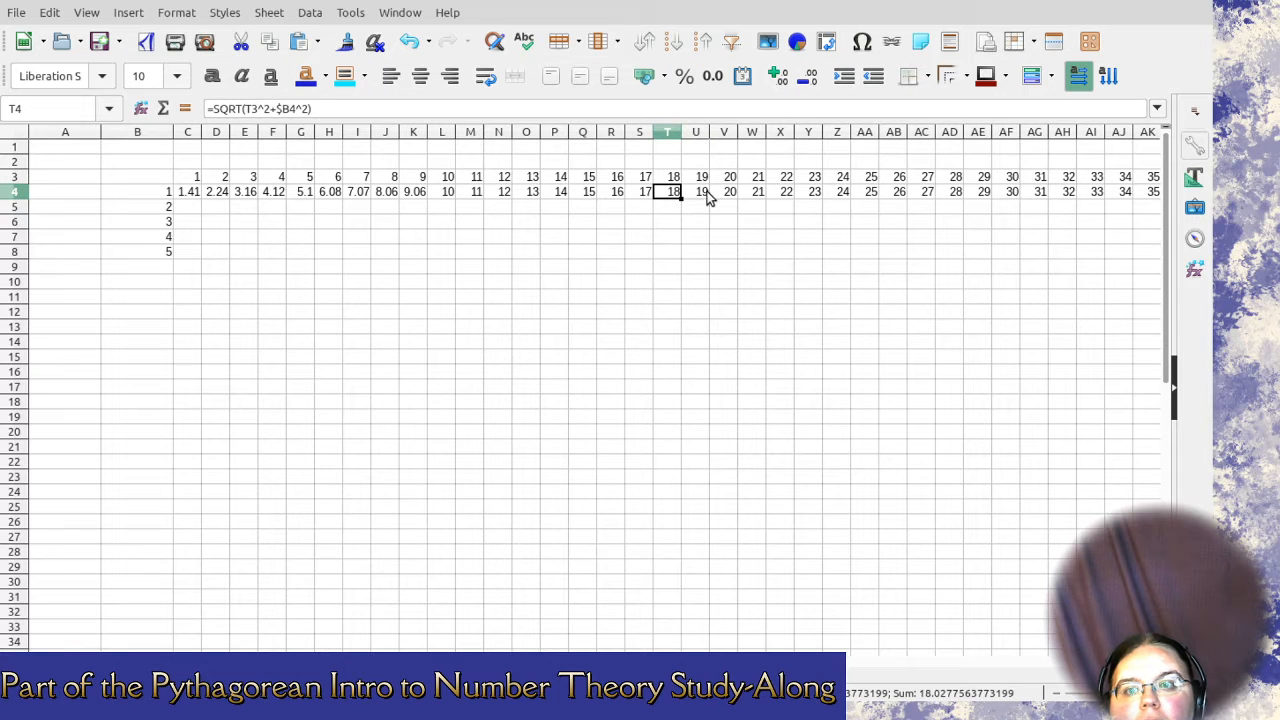
Resize columns C through CX together so the single-digit row 4 values show four decimal places.
drag(187, 133, 410, 131)
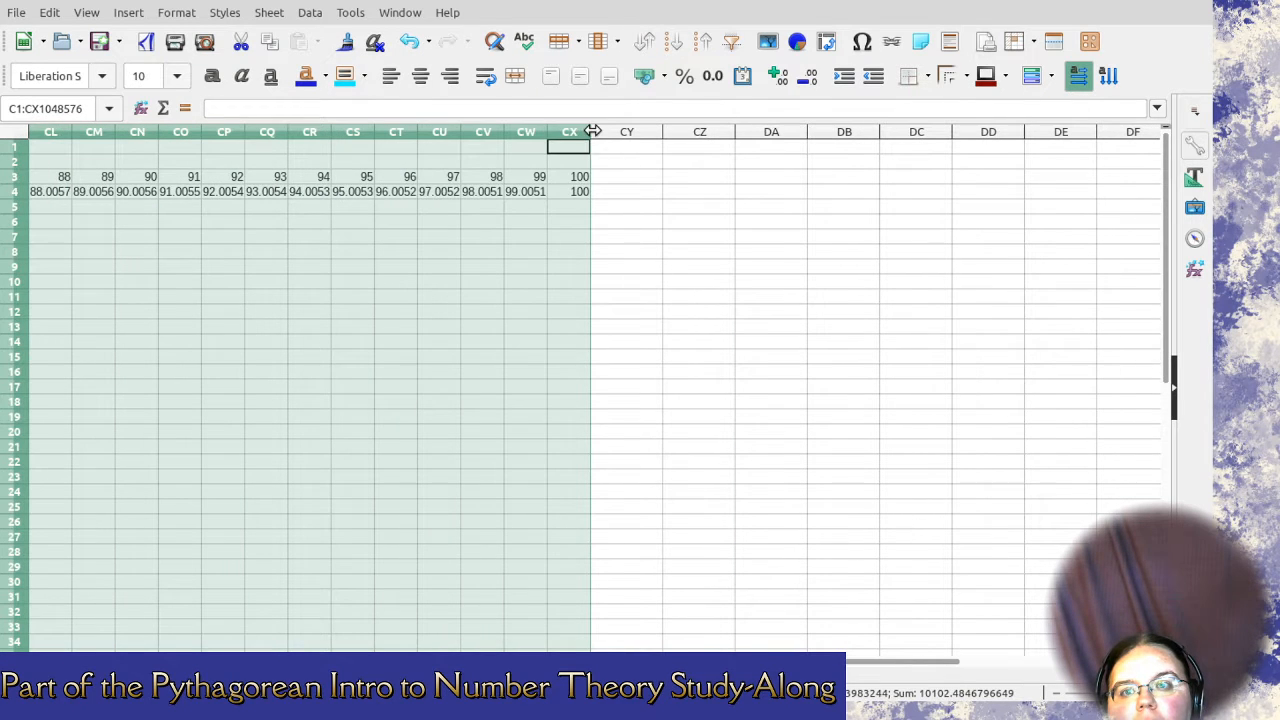
drag(591, 131, 584, 131)
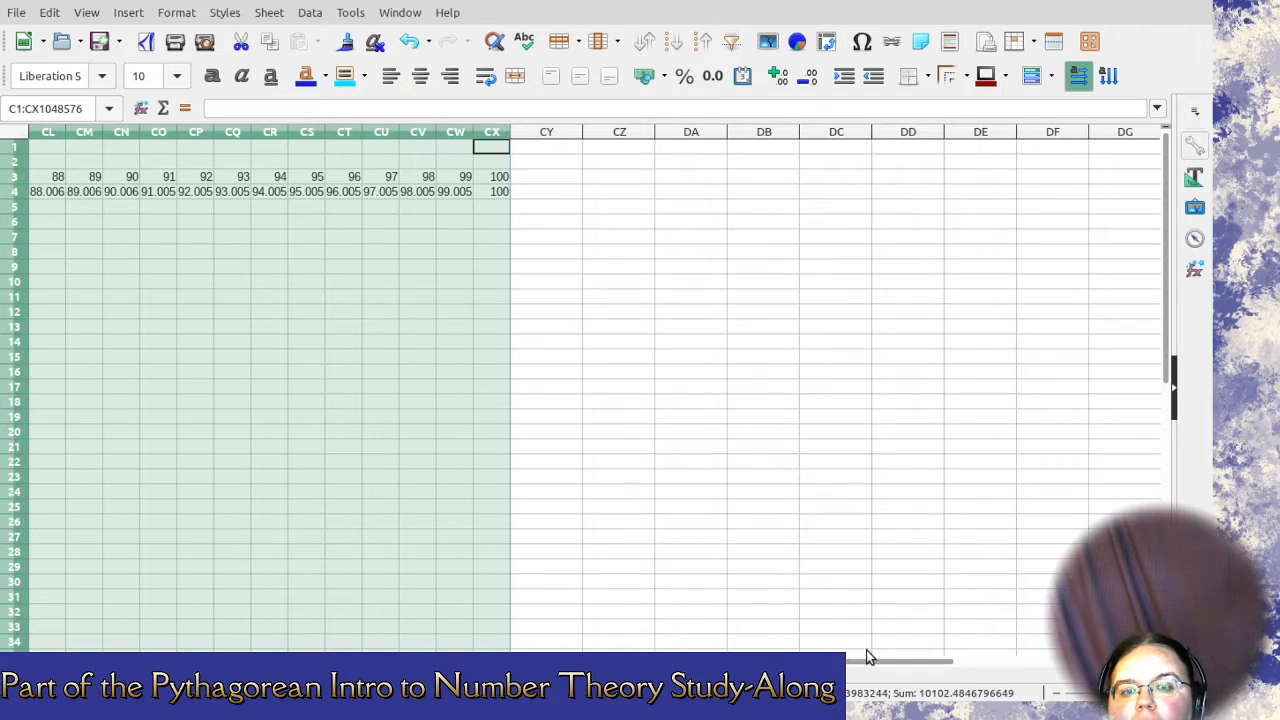
drag(863, 662, 85, 650)
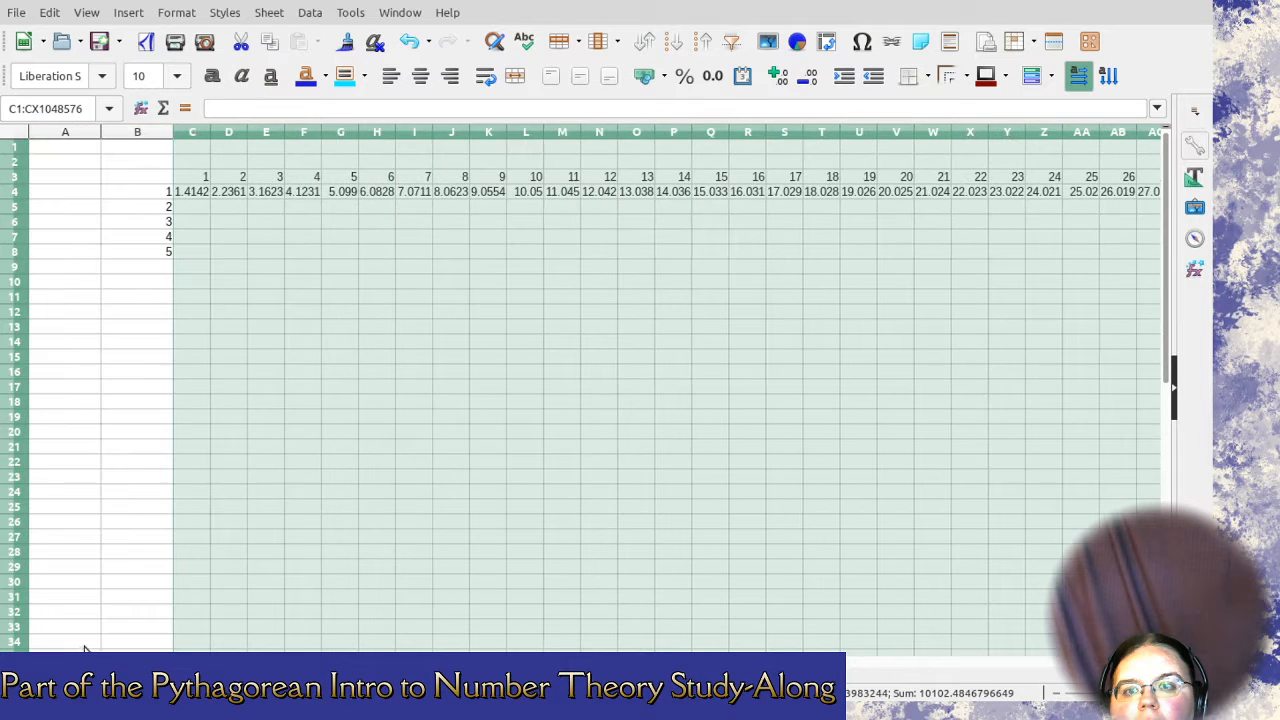
Fill the C4 formula down into C5.
click(130, 278)
click(190, 193)
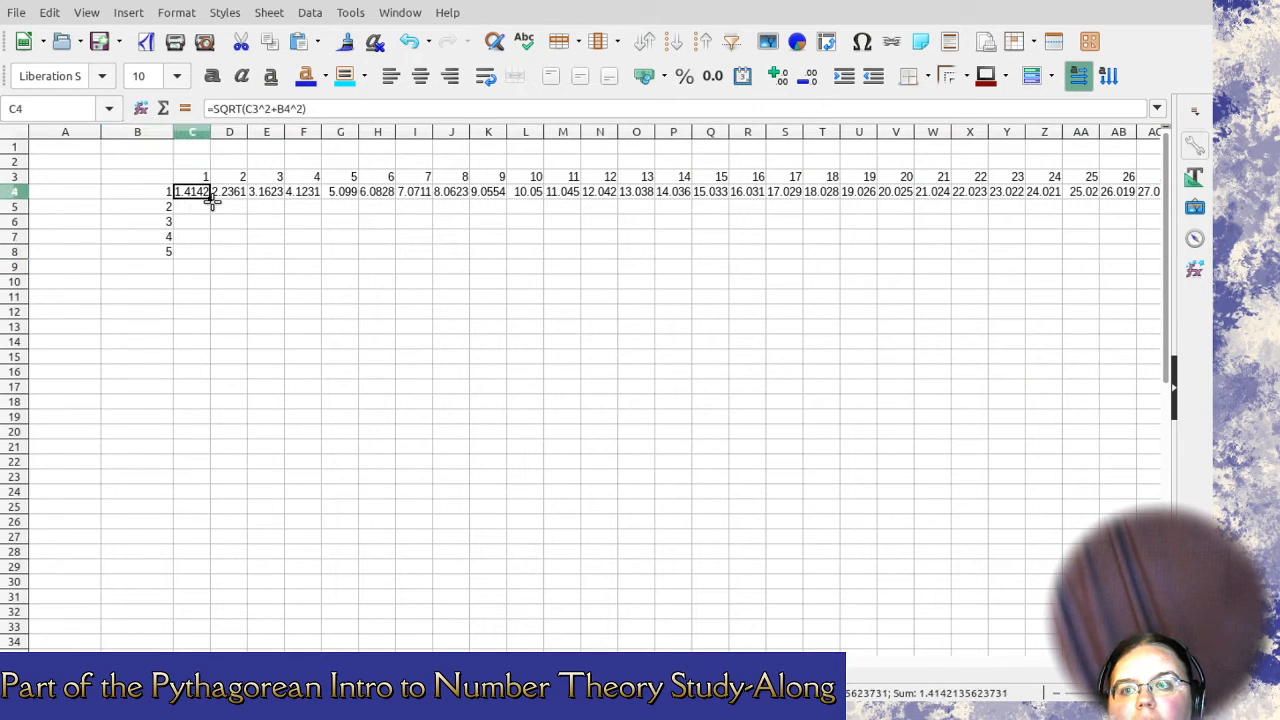
drag(209, 200, 208, 211)
click(200, 225)
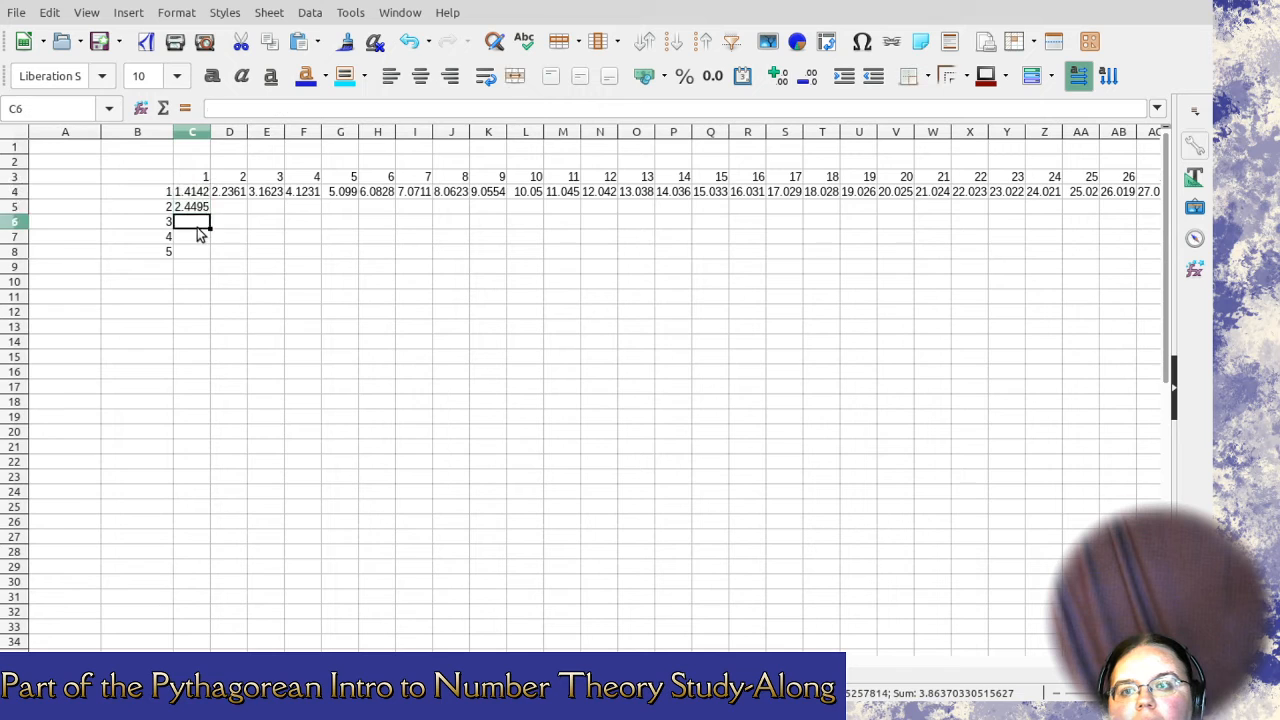
Change the first reference in C5's formula to C3, giving =SQRT(C3^2+B5^2).
click(196, 208)
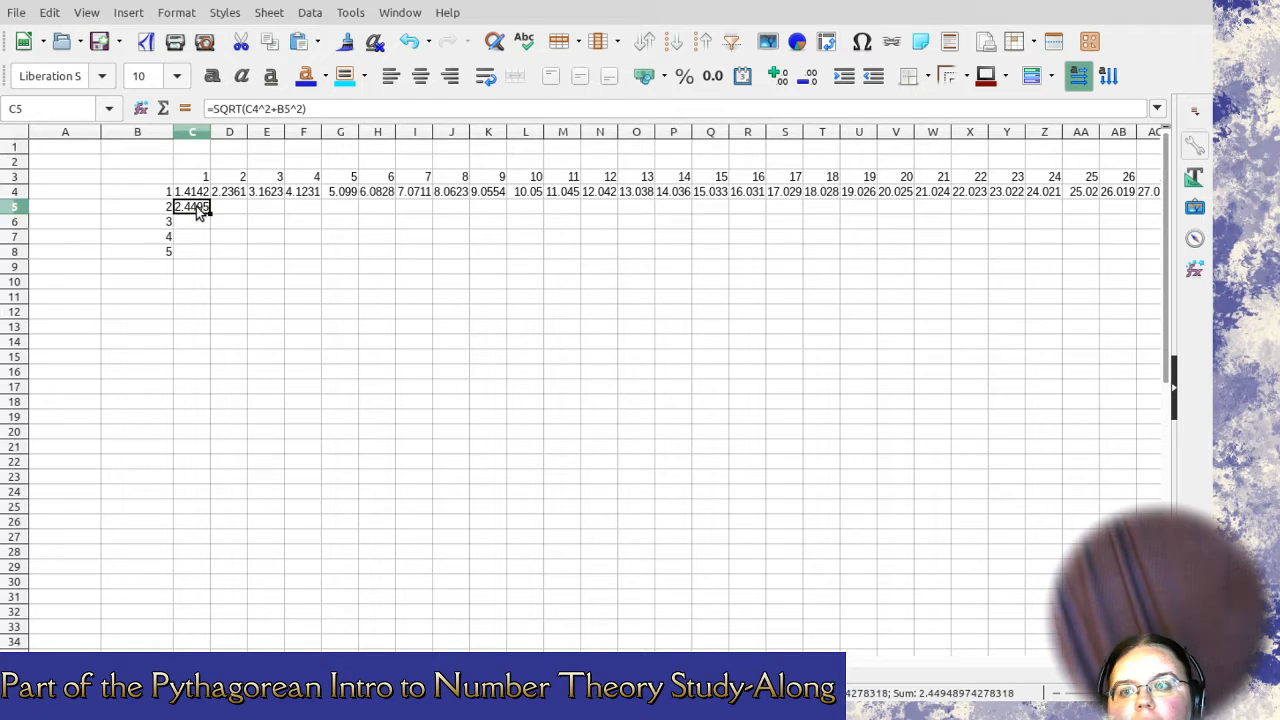
click(259, 110)
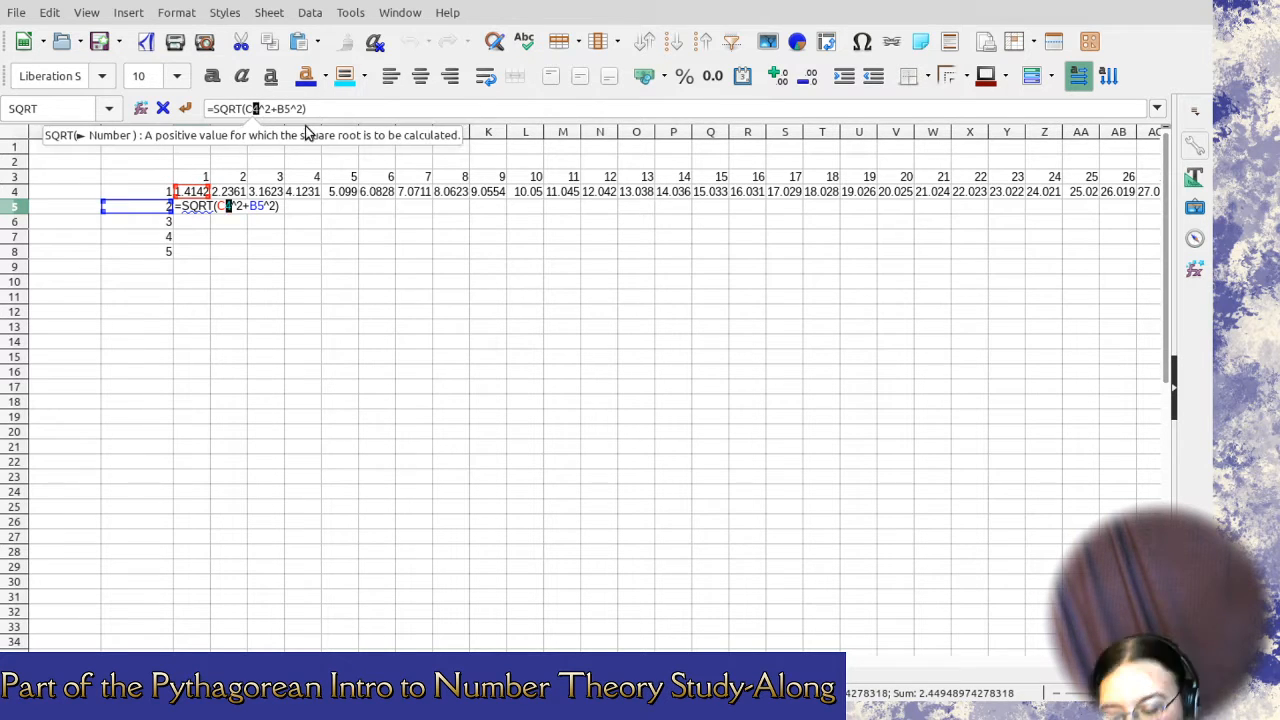
key(BackSpace)
text(3)
key(Return)
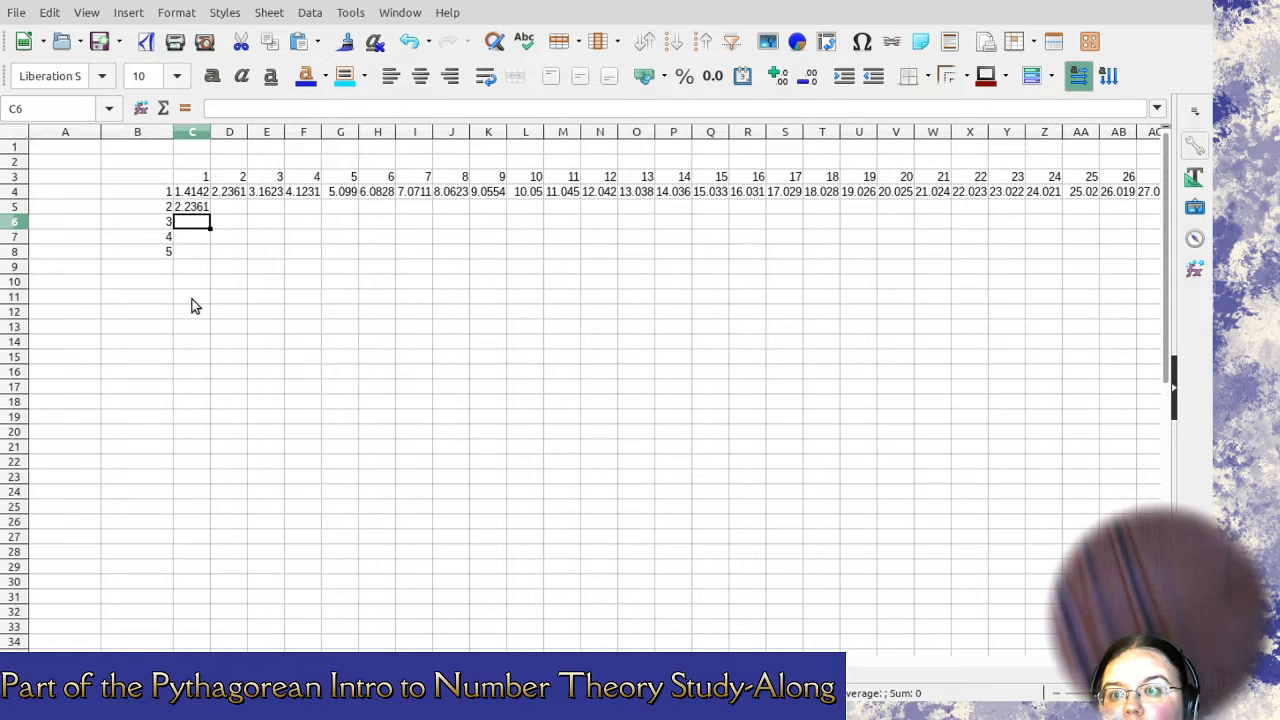
Lock row 3 in the formulas of D4 and E4 by making their first references D$3 and E$3.
click(230, 196)
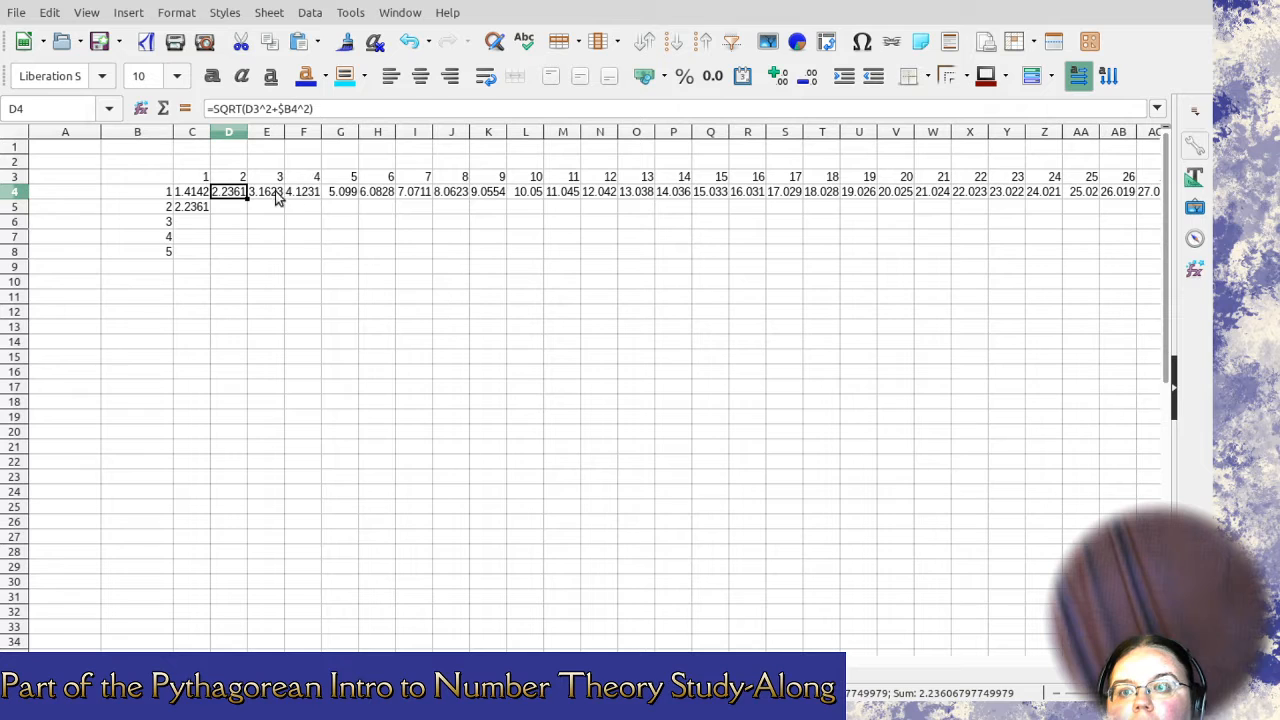
click(255, 108)
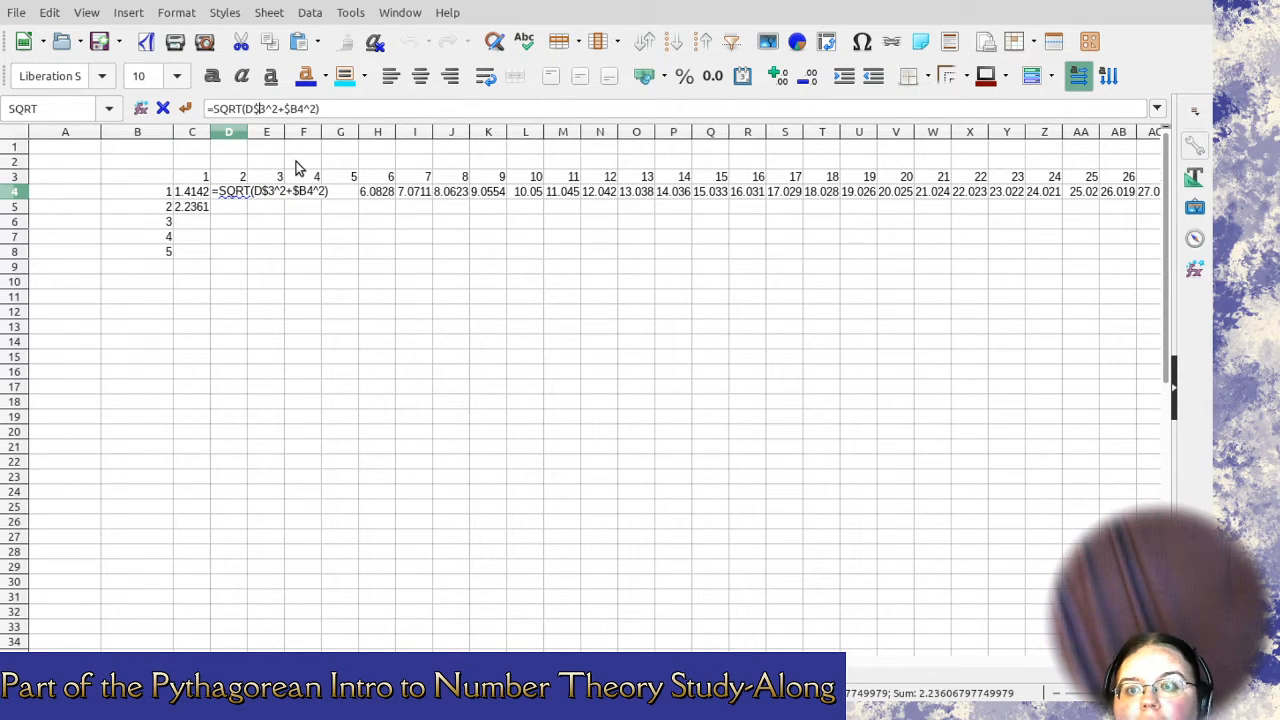
key(Return)
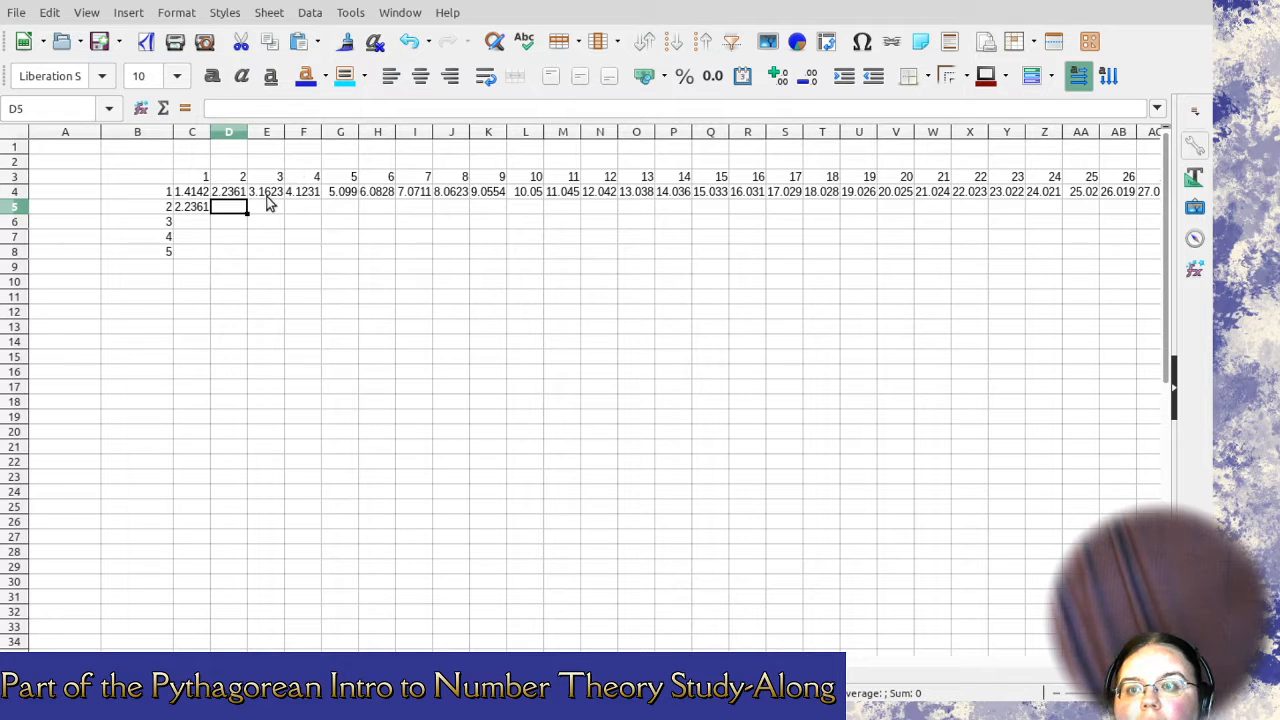
click(268, 192)
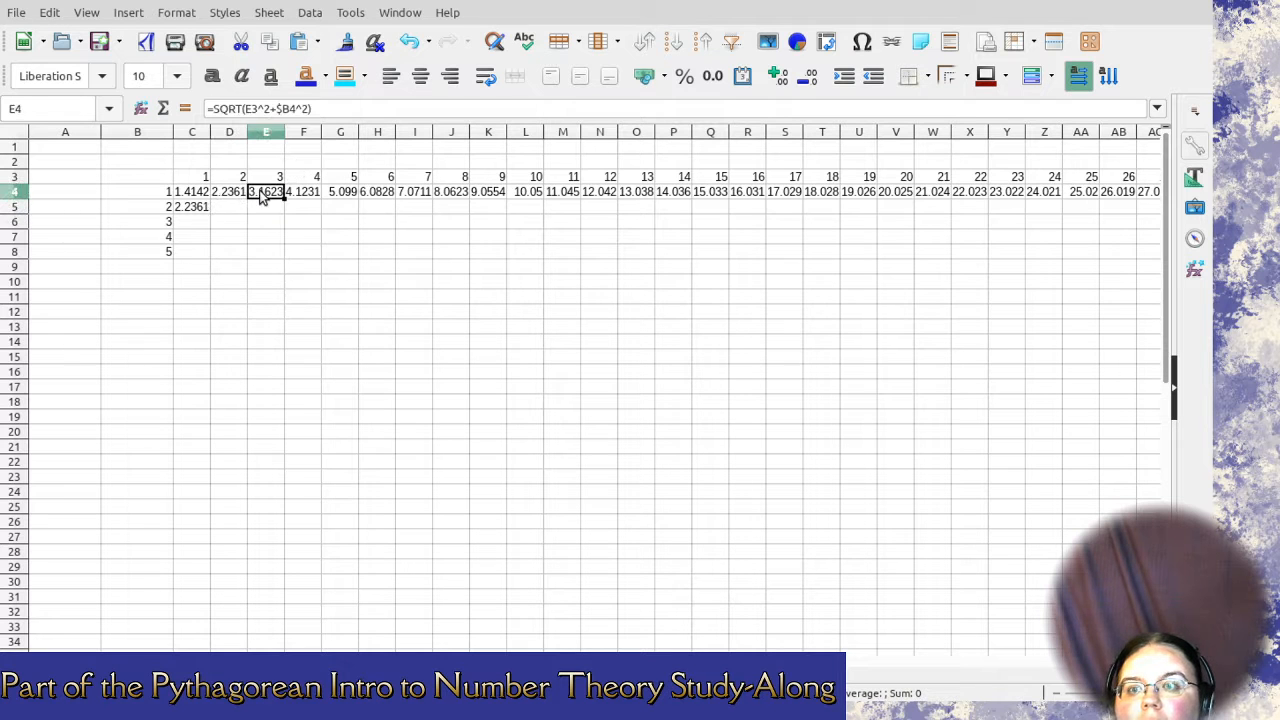
click(252, 109)
text($)
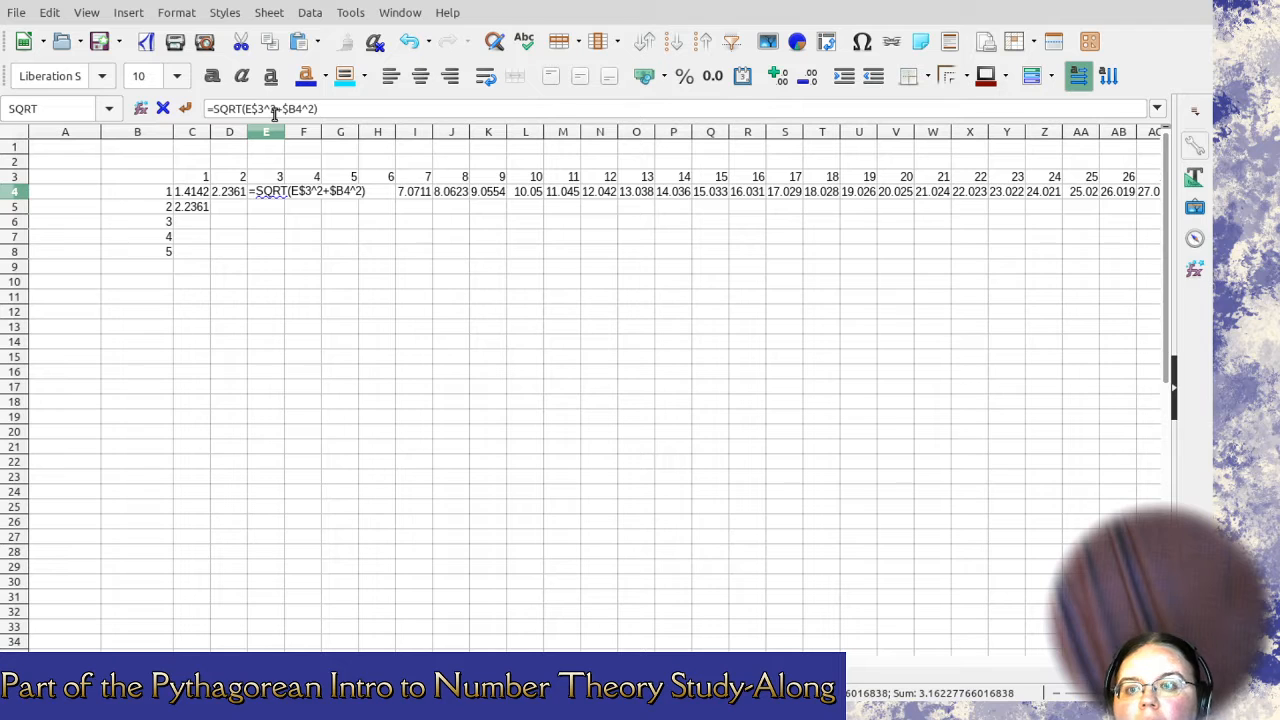
key(Return)
Fill the D4 formula down into D5 and check the copied cell references.
click(227, 191)
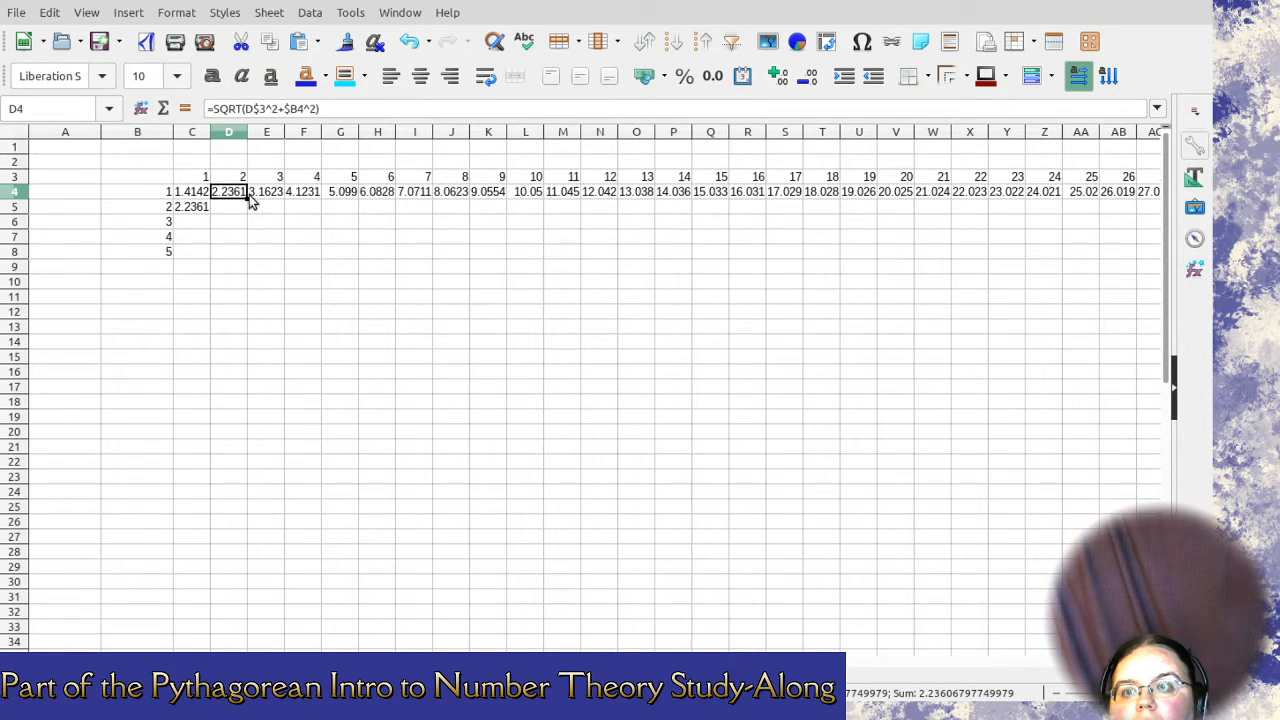
drag(249, 199, 249, 217)
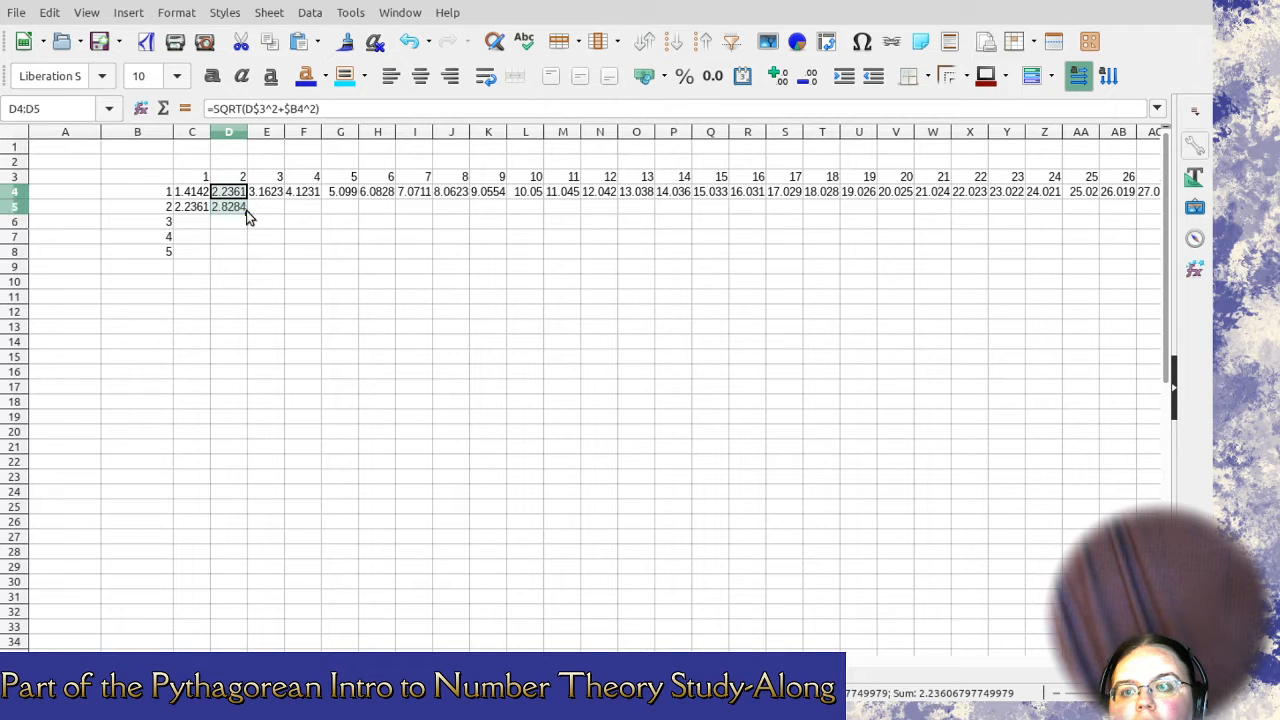
click(251, 208)
click(232, 213)
click(262, 108)
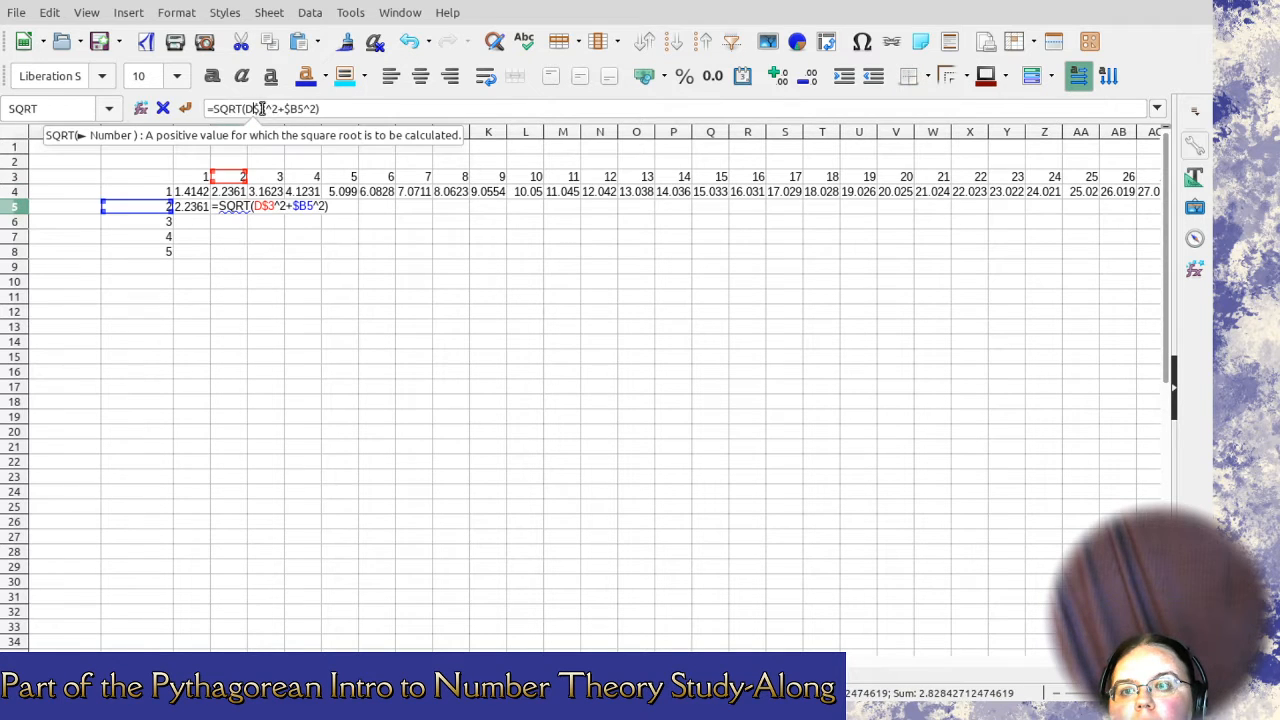
click(288, 237)
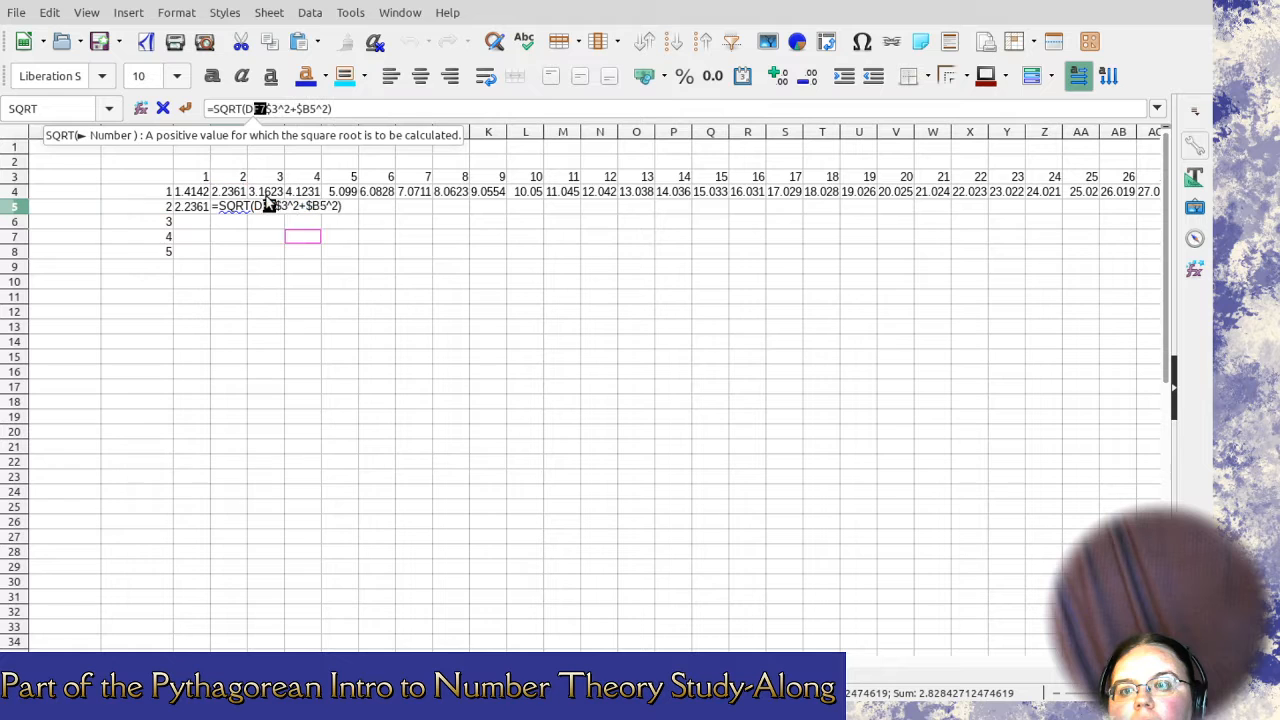
key(BackSpace)
key(Return)
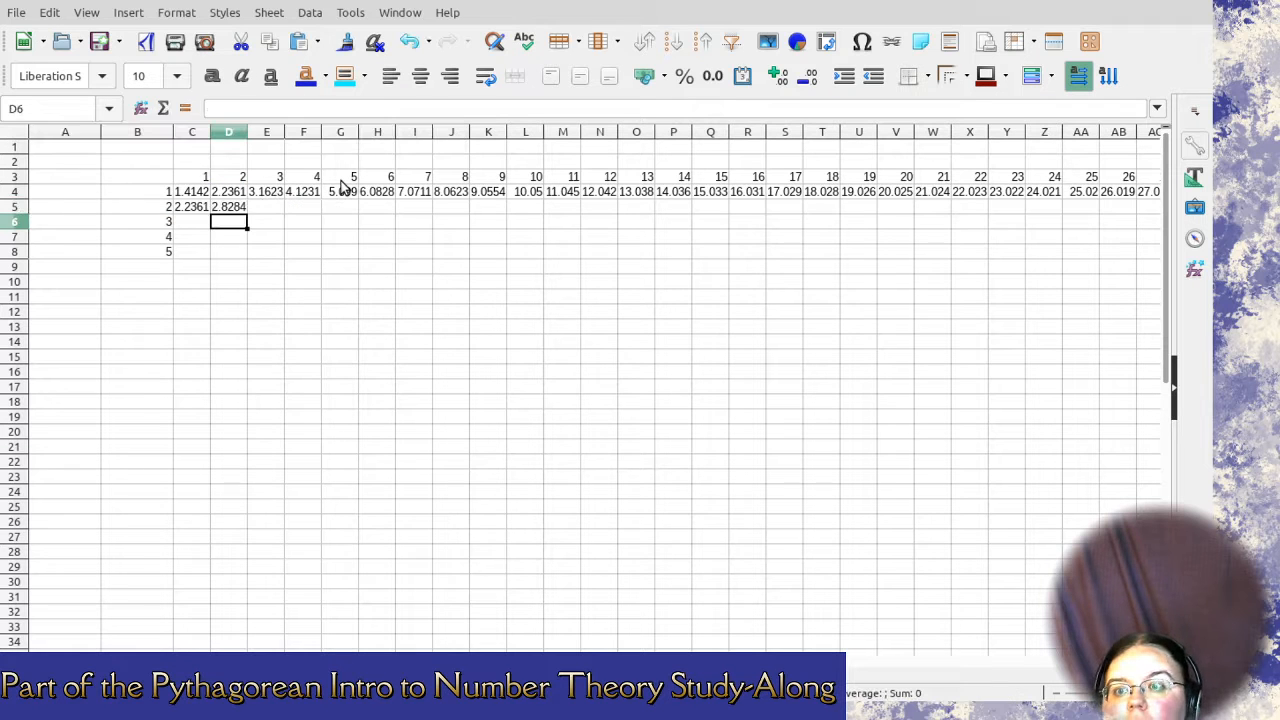
Lock row 3 in L4's formula by making the first reference L$3.
click(528, 195)
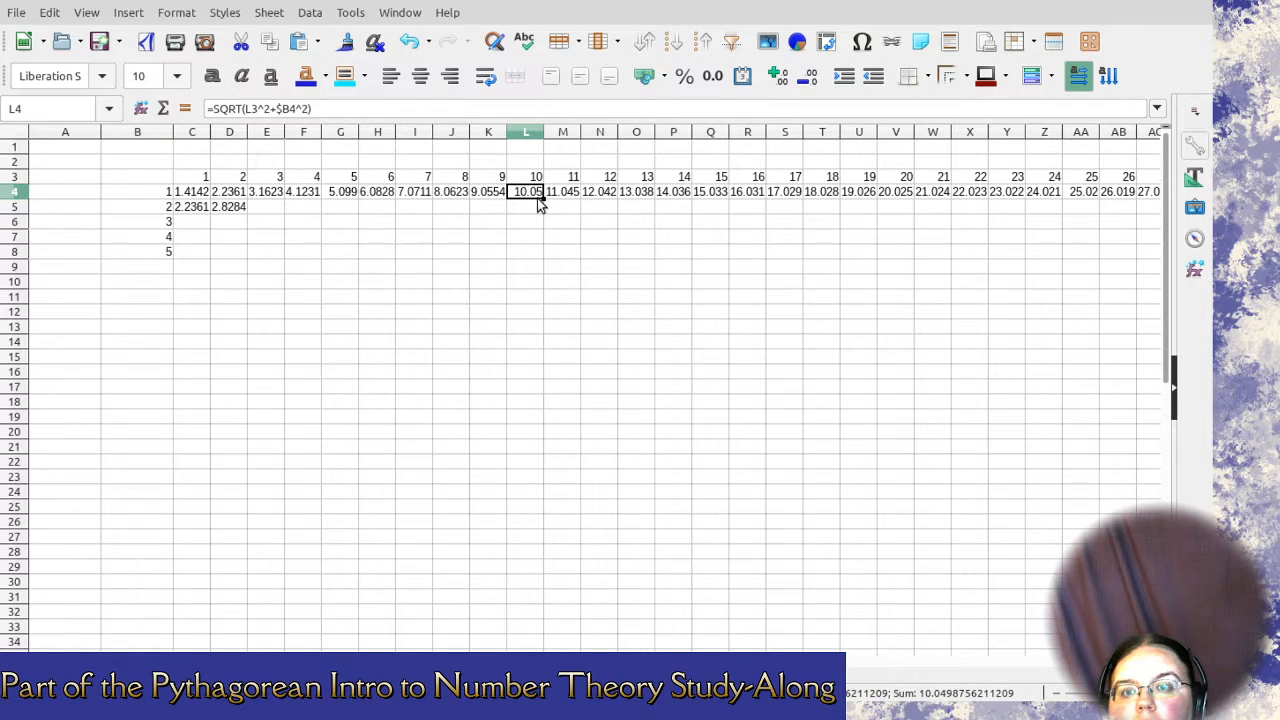
click(253, 110)
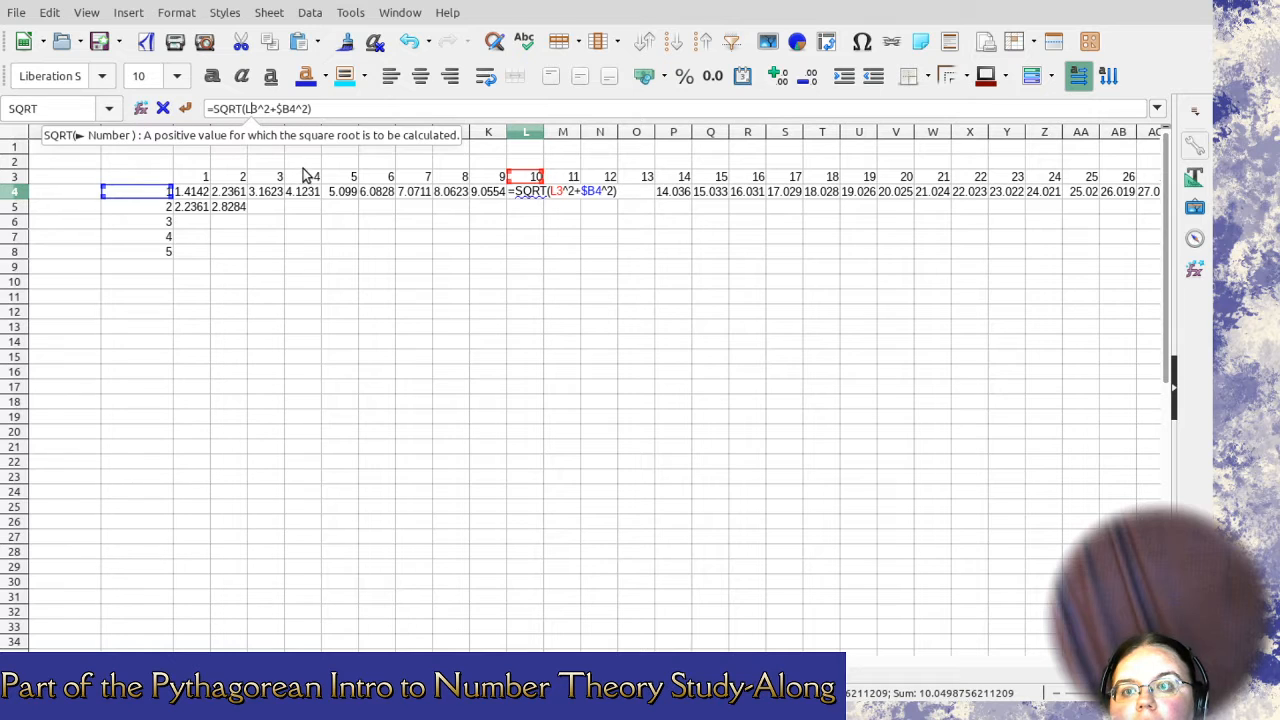
text($)
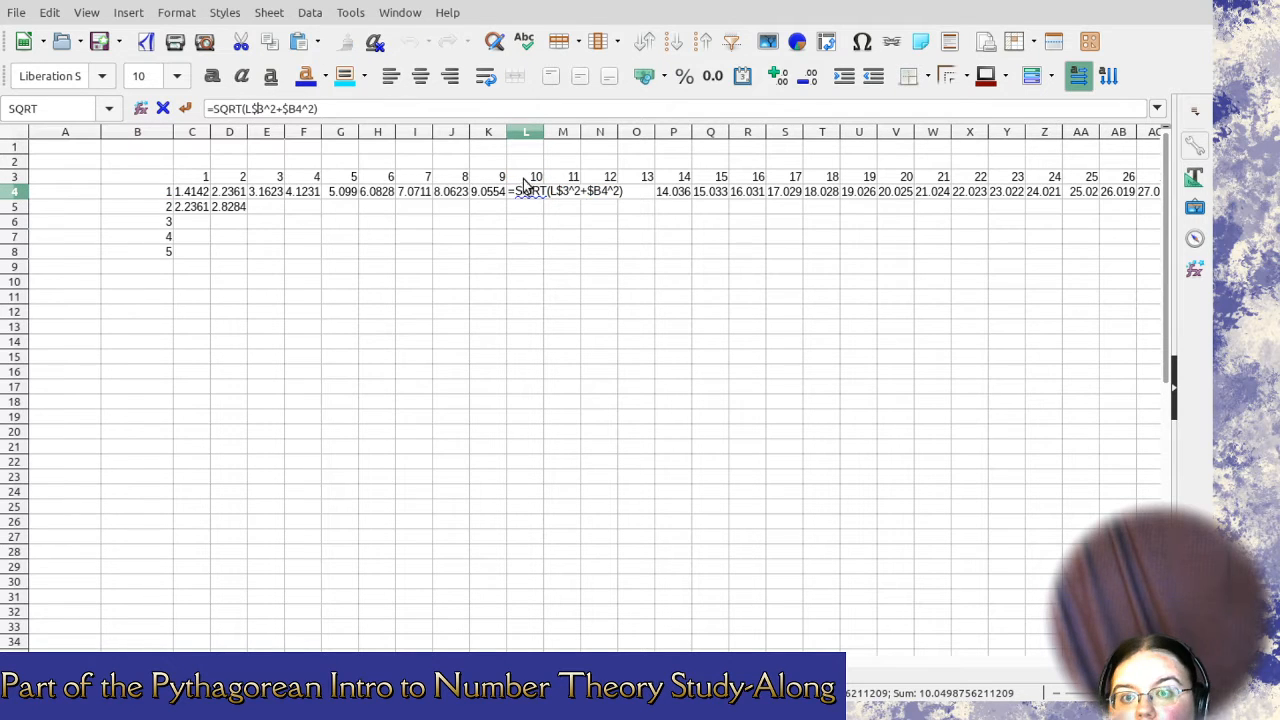
key(Return)
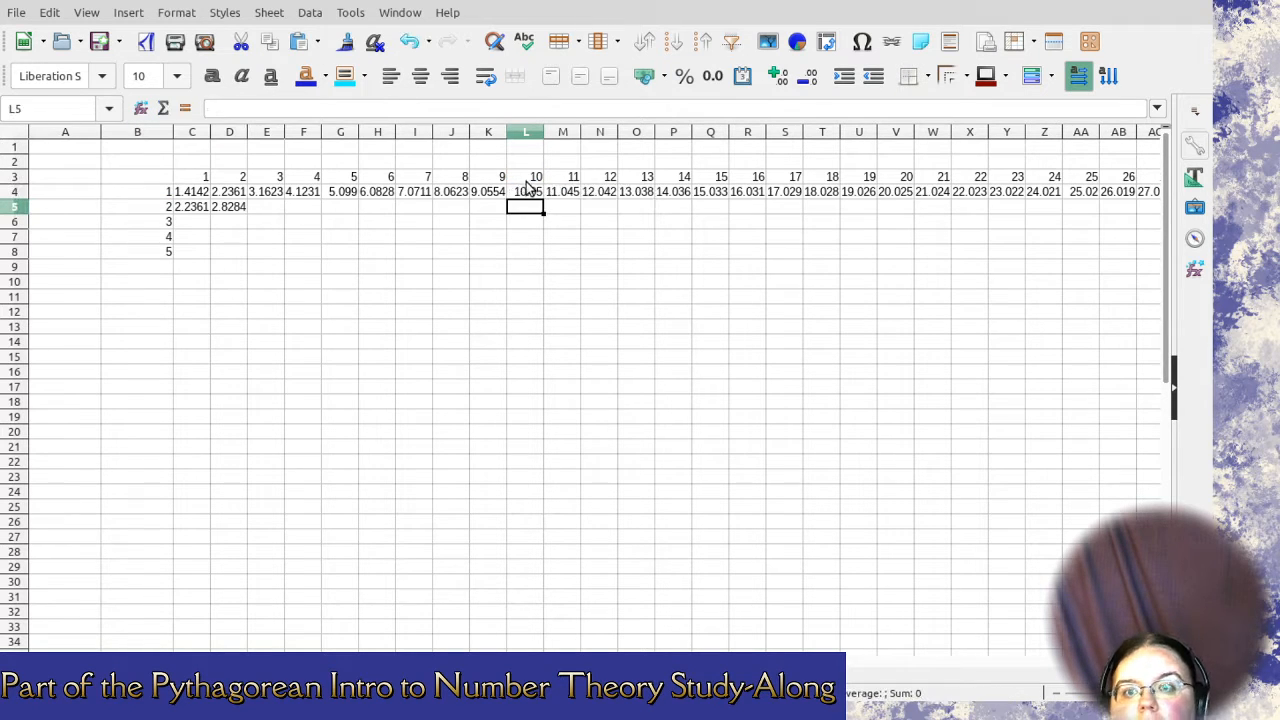
Fill the L4 formula down into L5 and check the copied references, discarding any accidental formula edit.
click(530, 191)
drag(544, 199, 537, 218)
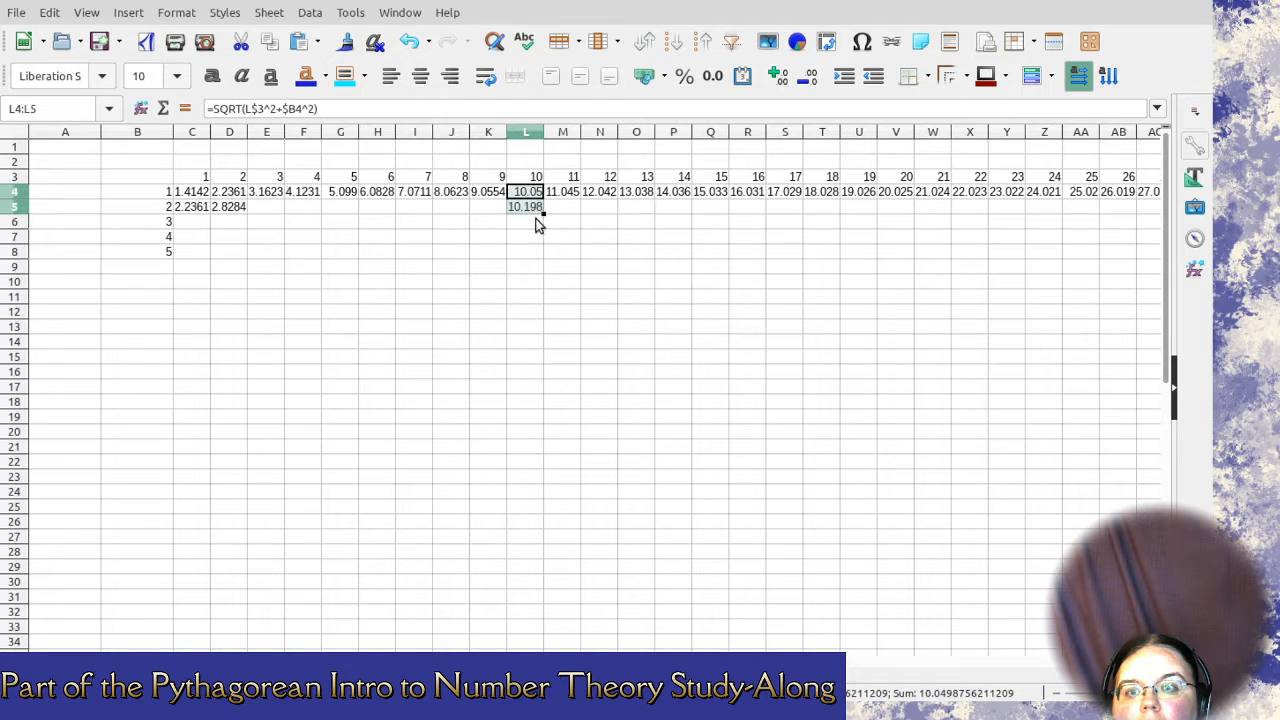
click(537, 225)
key(Up)
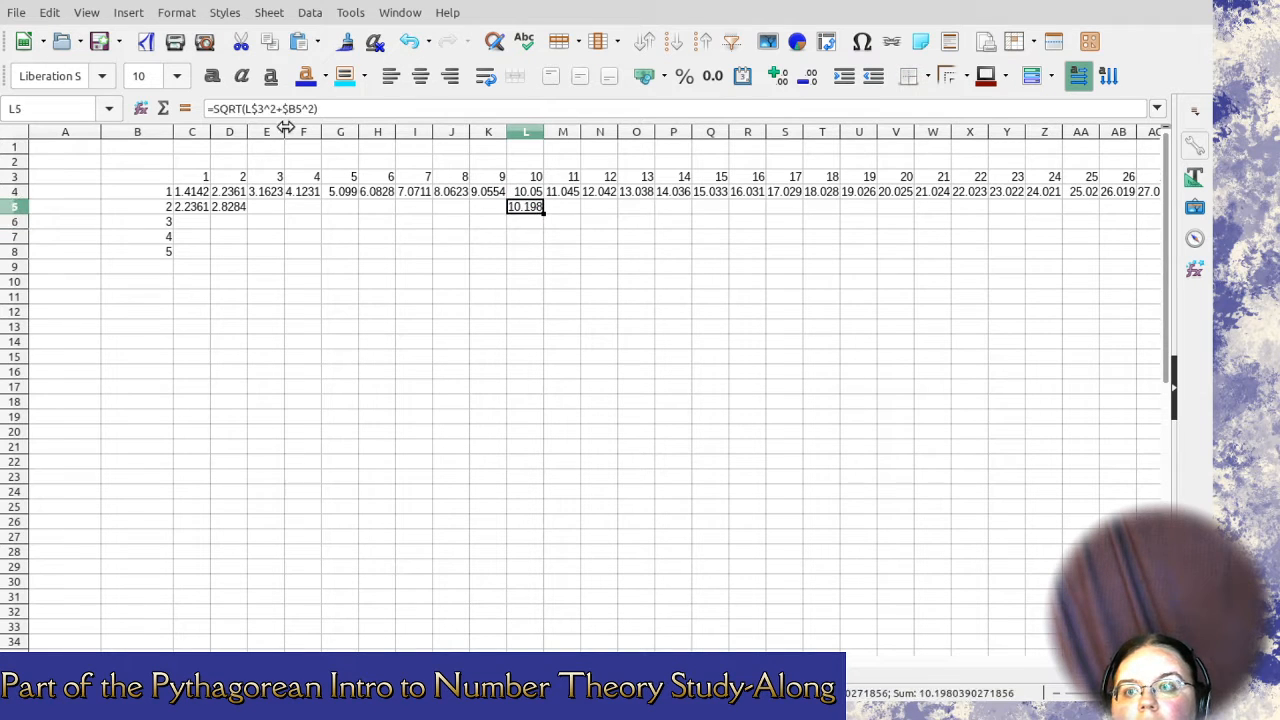
click(256, 108)
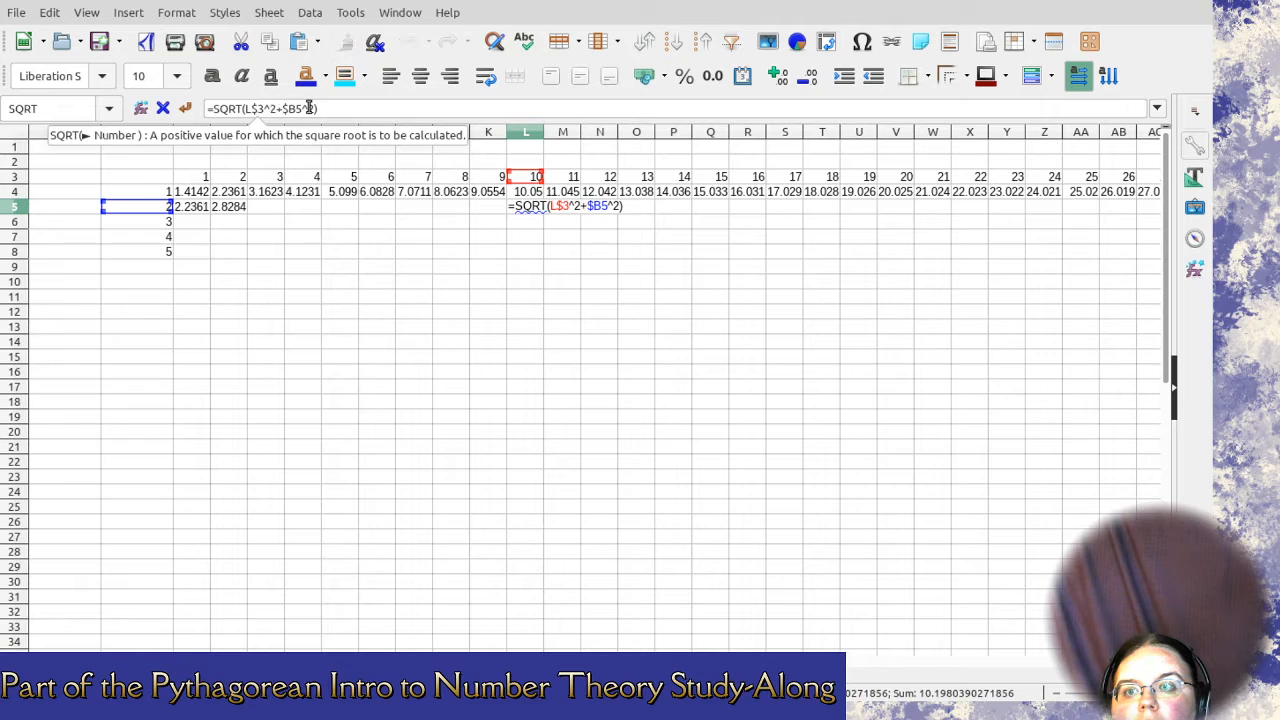
click(297, 108)
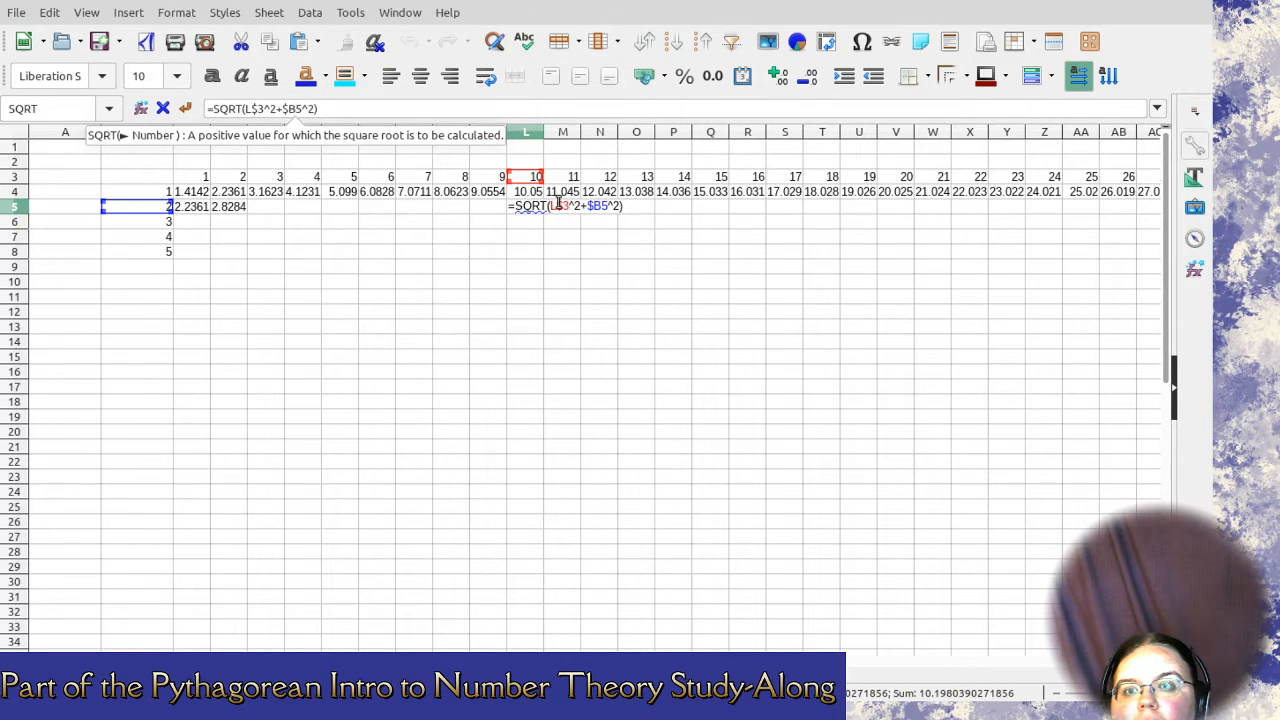
click(270, 193)
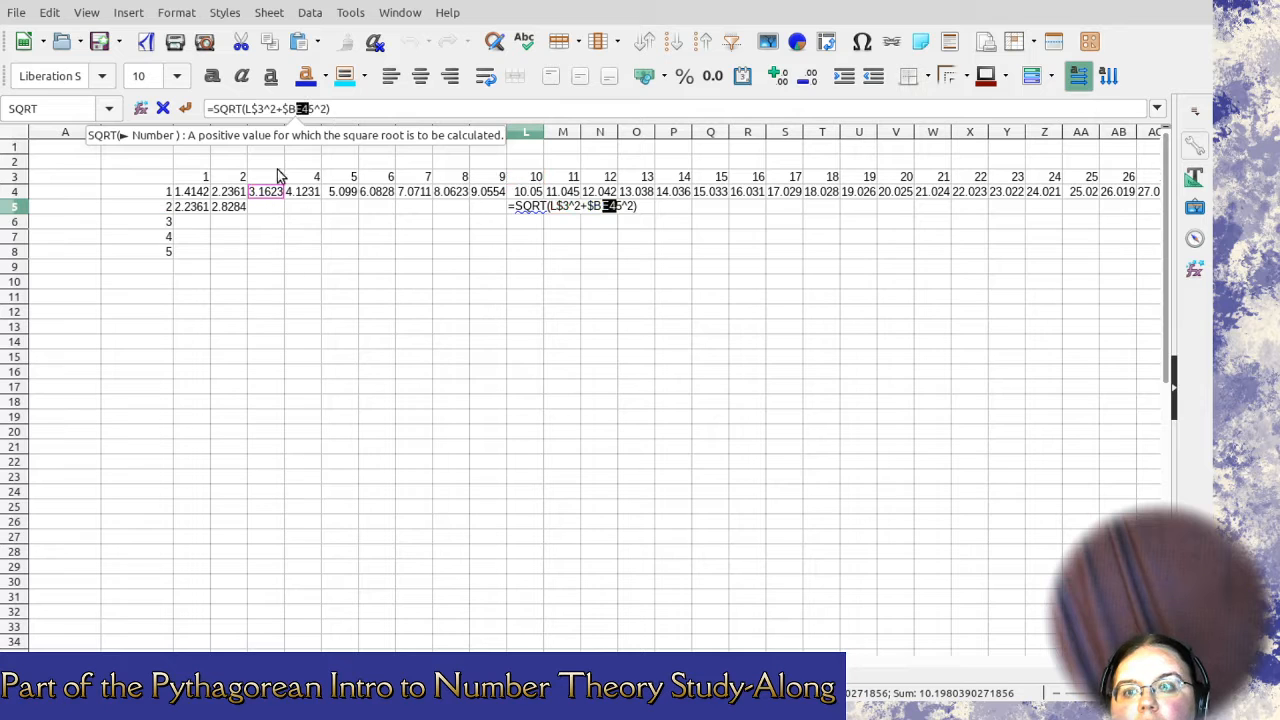
key(Escape)
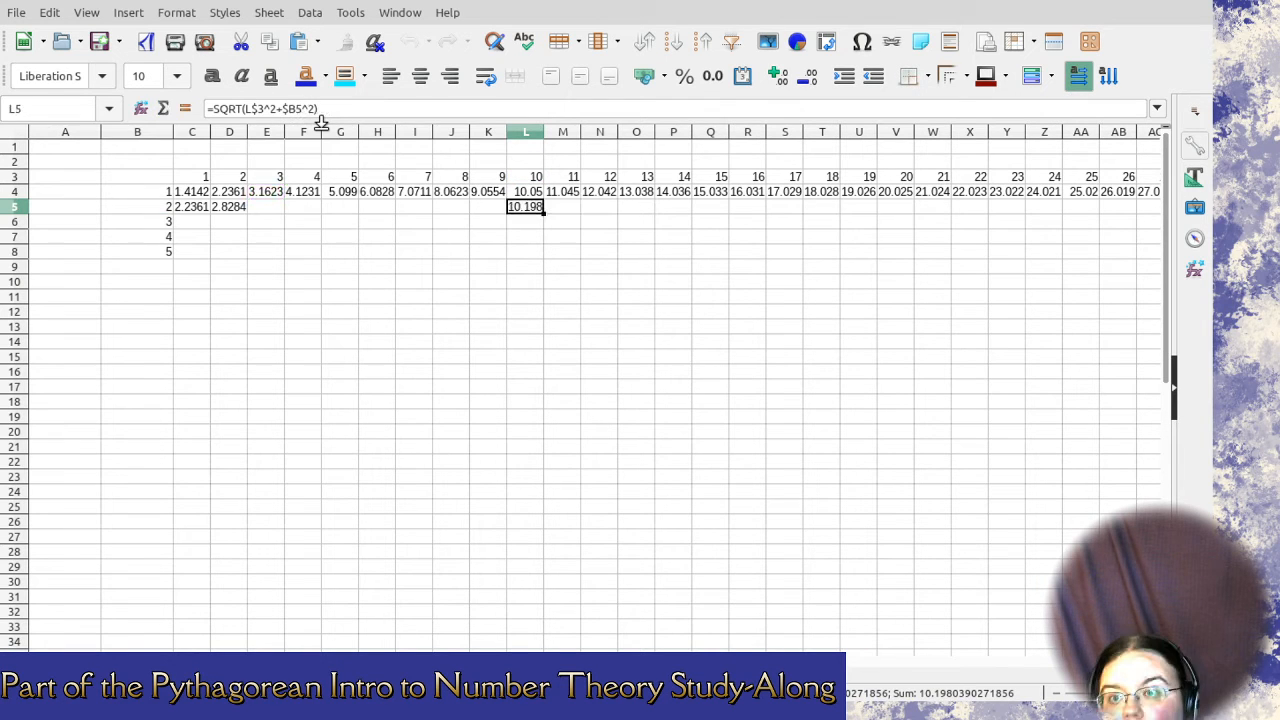
Compare the row 3 references in the formulas of E4 and F4.
click(271, 194)
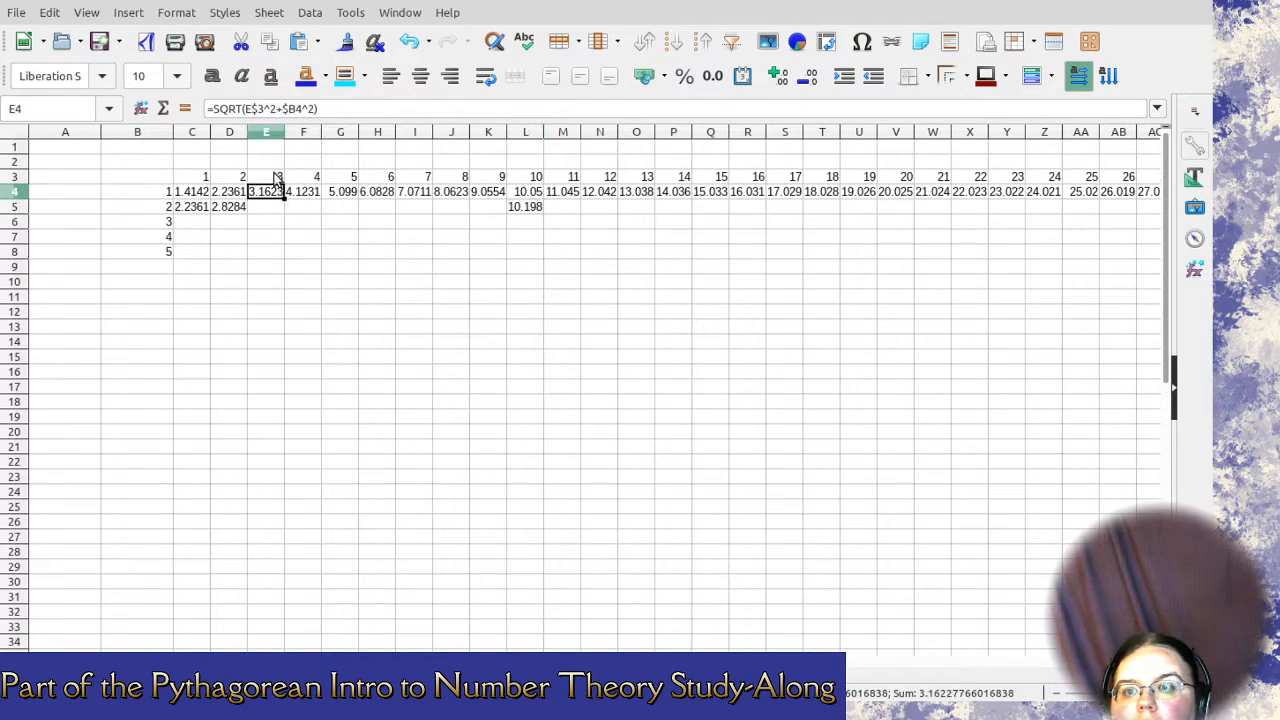
click(300, 192)
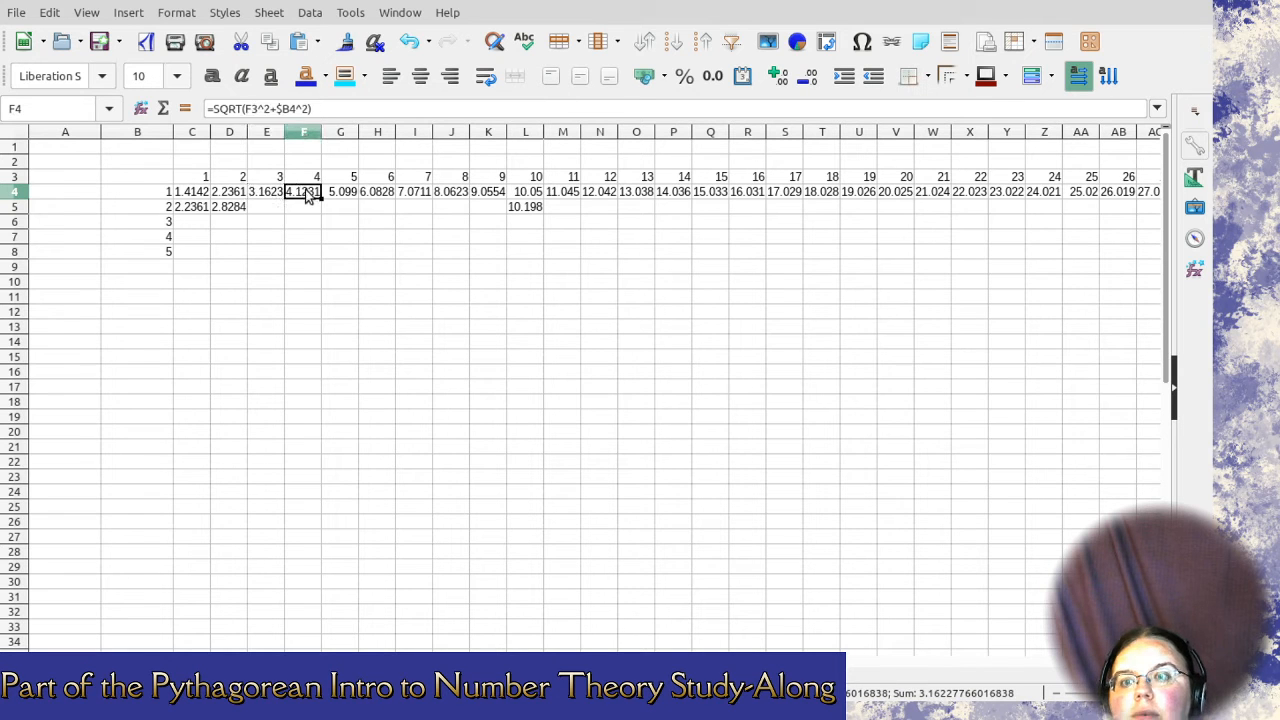
Lock row 3 in the F4 and G4 formulas by making their first references F$3 and G$3.
click(252, 109)
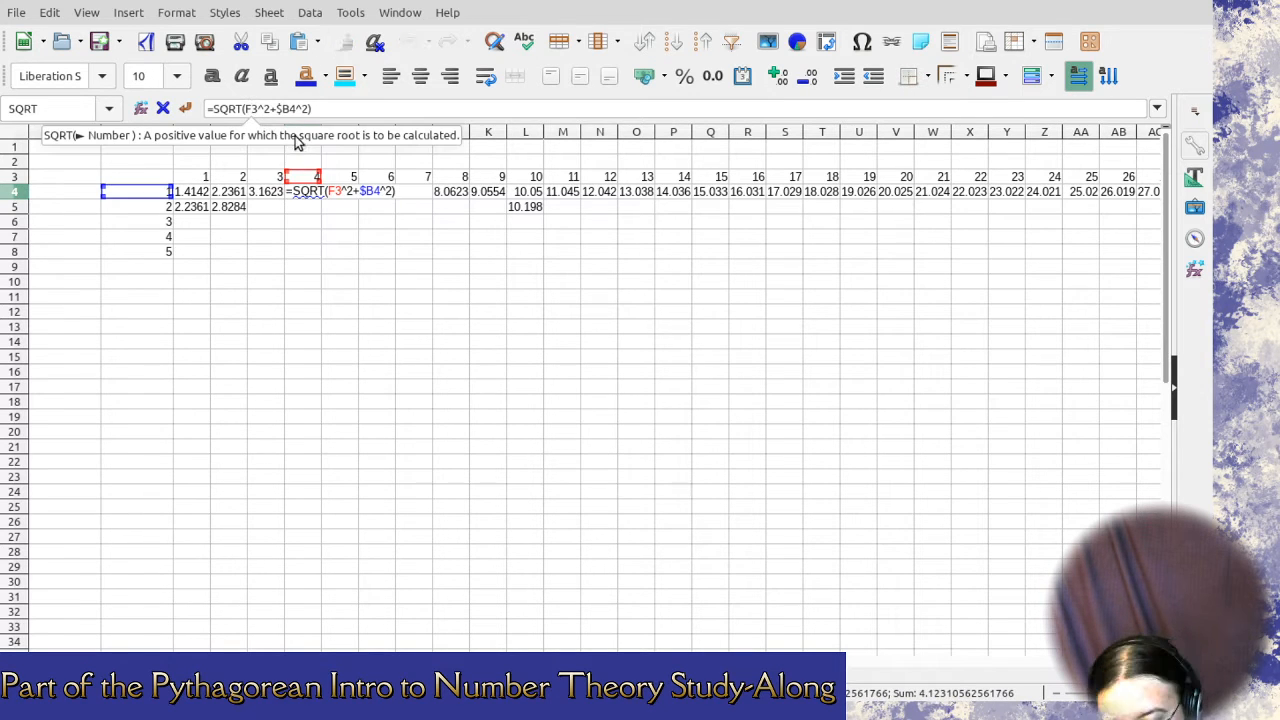
text($)
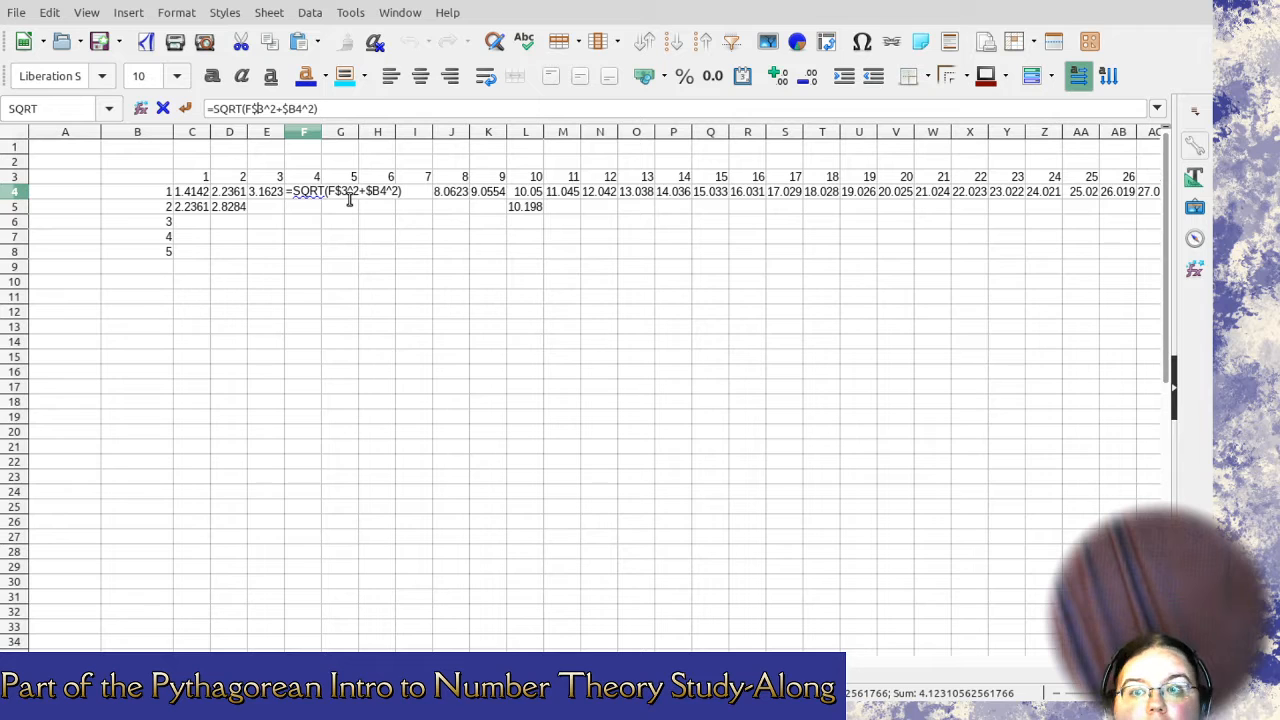
key(Return)
key(Up)
click(349, 196)
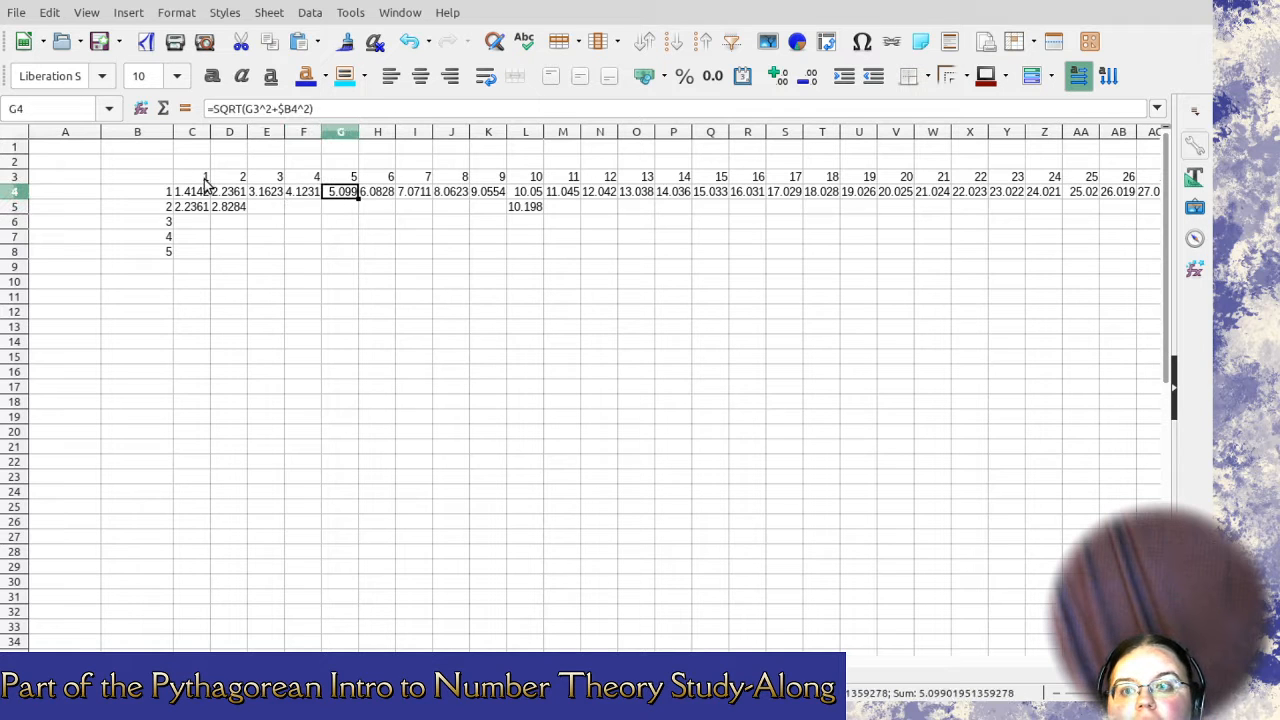
click(251, 109)
text($)
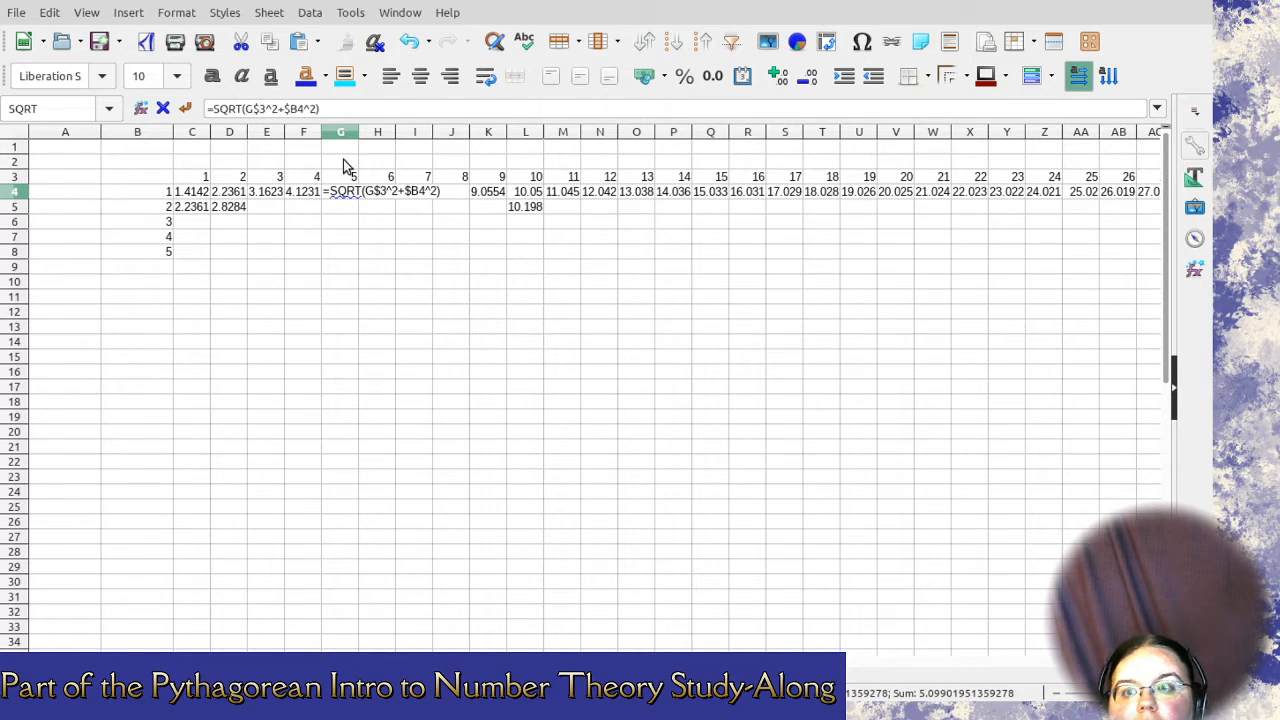
key(Return)
key(Up)
Lock row 3 in the H4 and I4 formulas by making their first references H$3 and I$3.
key(Right)
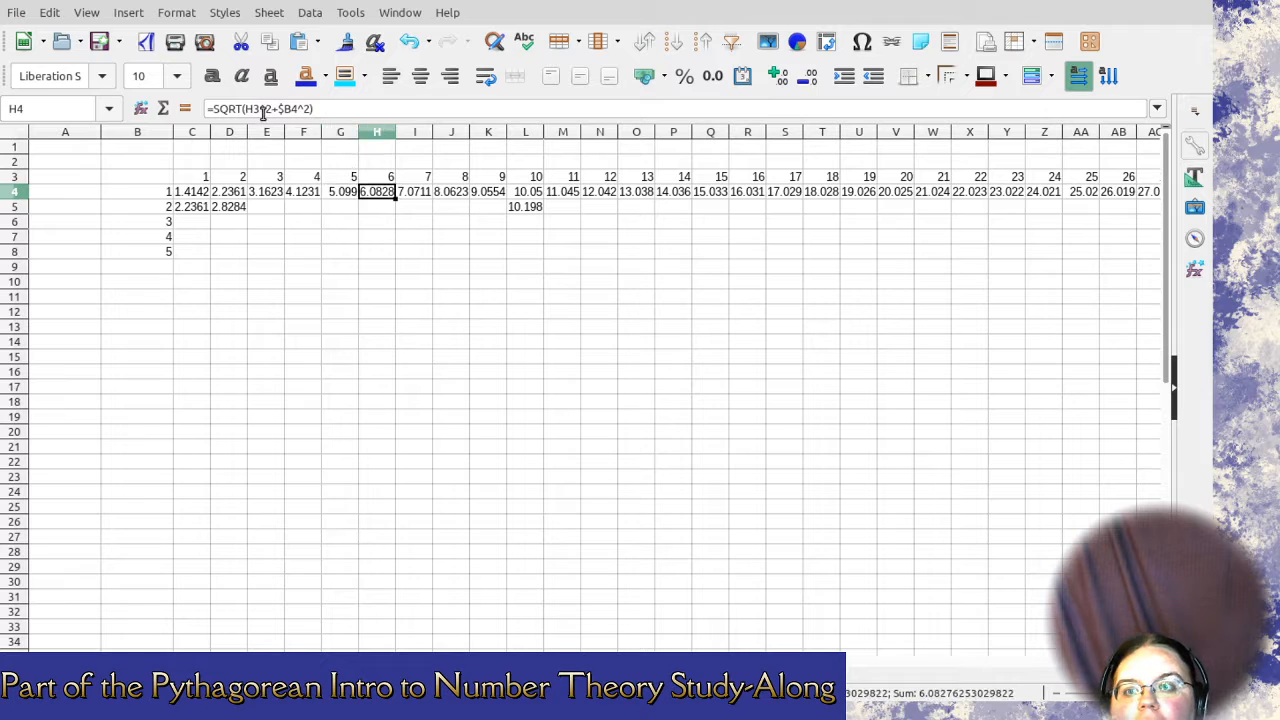
click(256, 109)
text($)
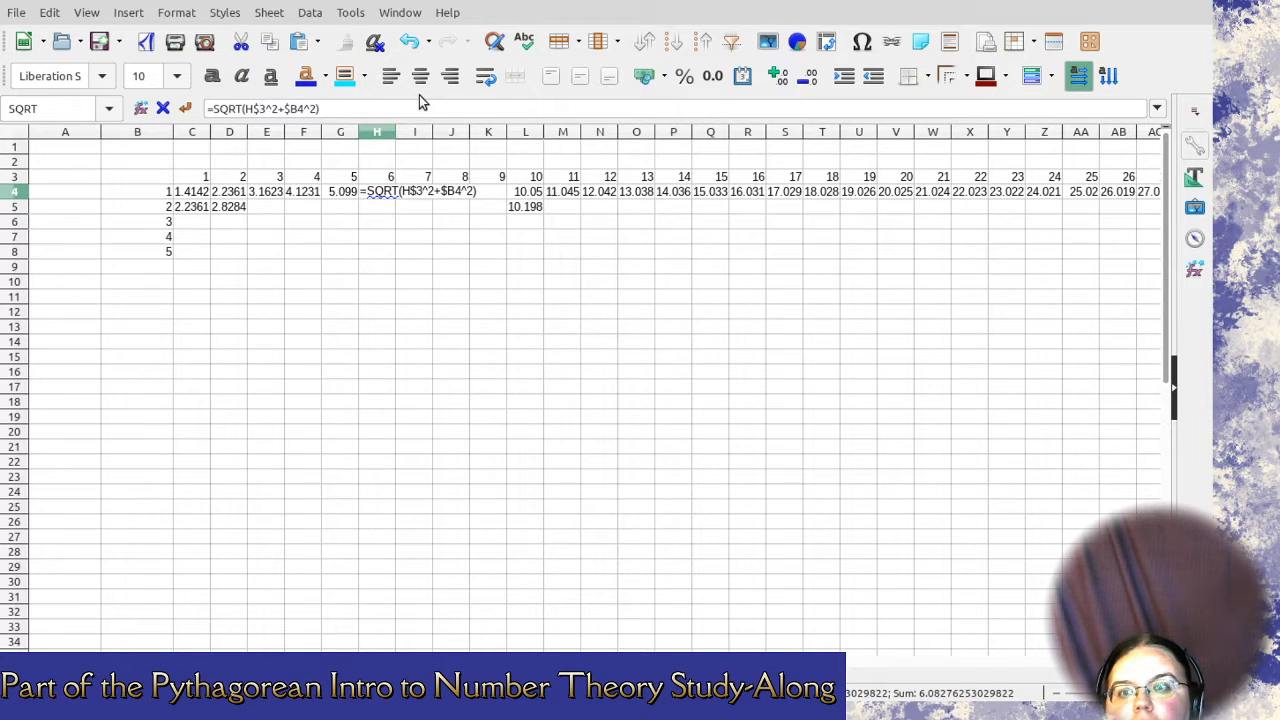
key(Return)
key(Up)
key(Right)
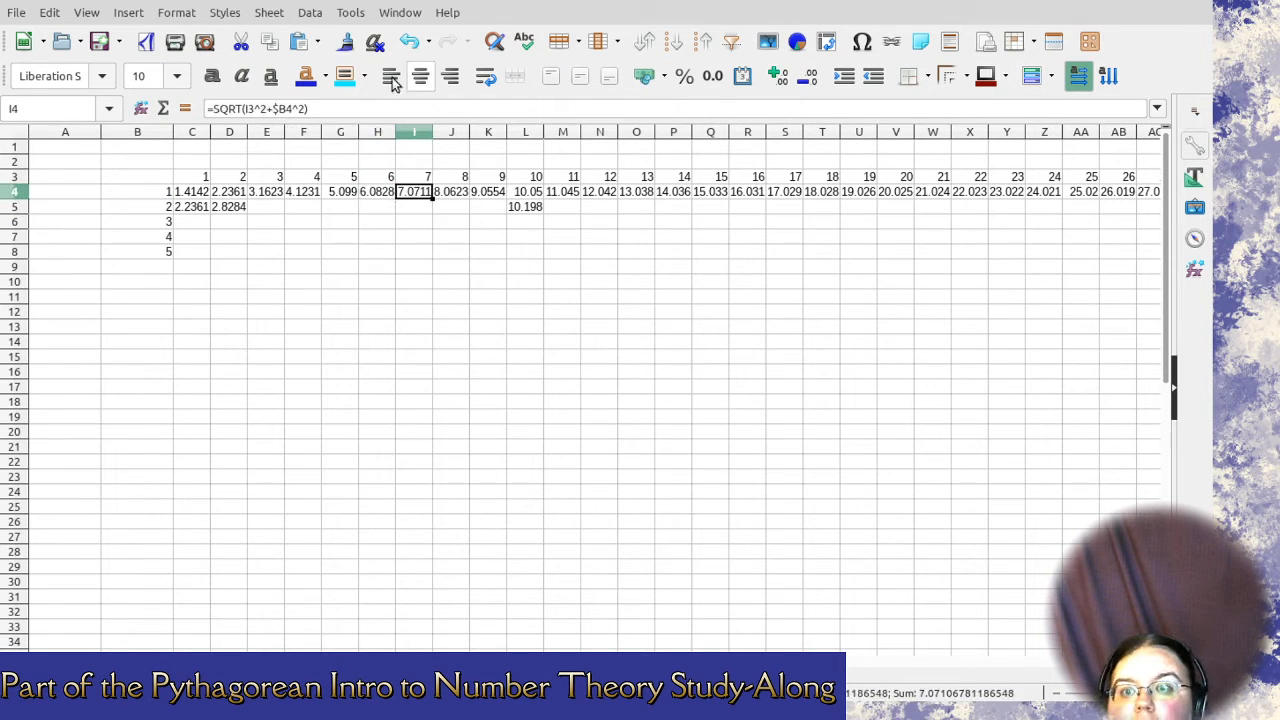
click(258, 108)
text($)
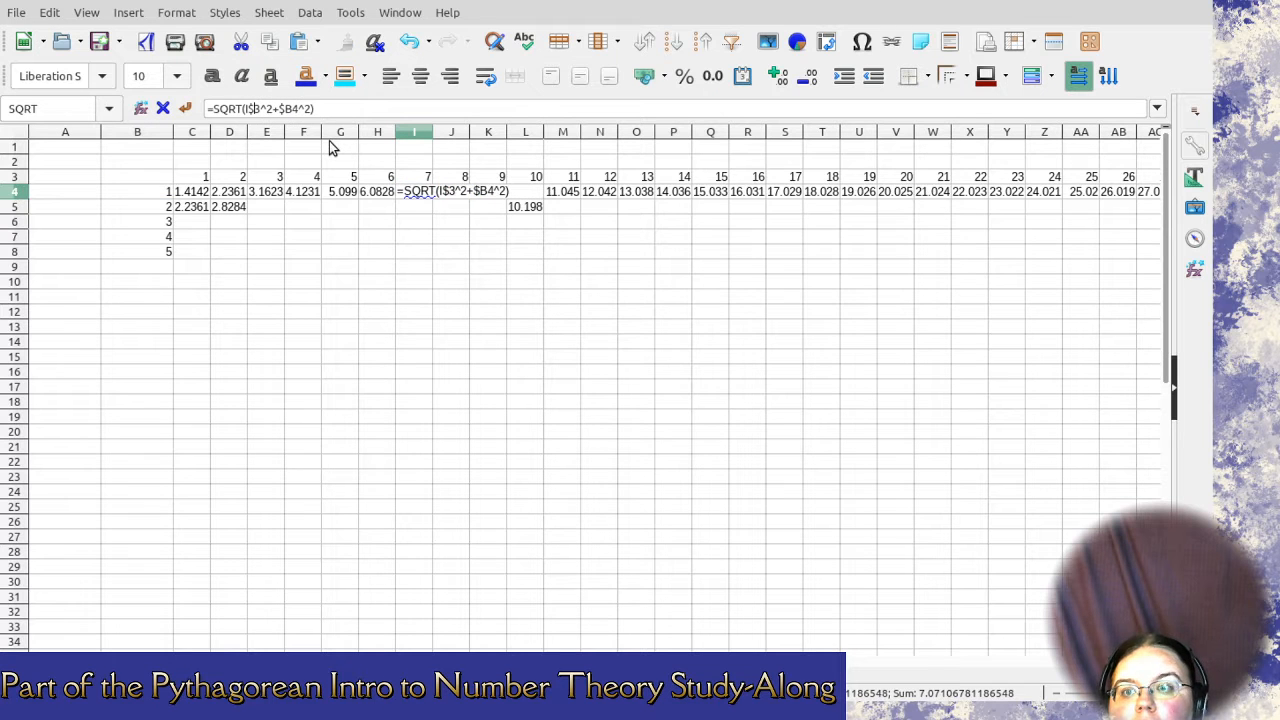
key(Return)
key(Up)
Lock row 3 in the J4 and K4 formulas by making their first references J$3 and K$3.
key(Right)
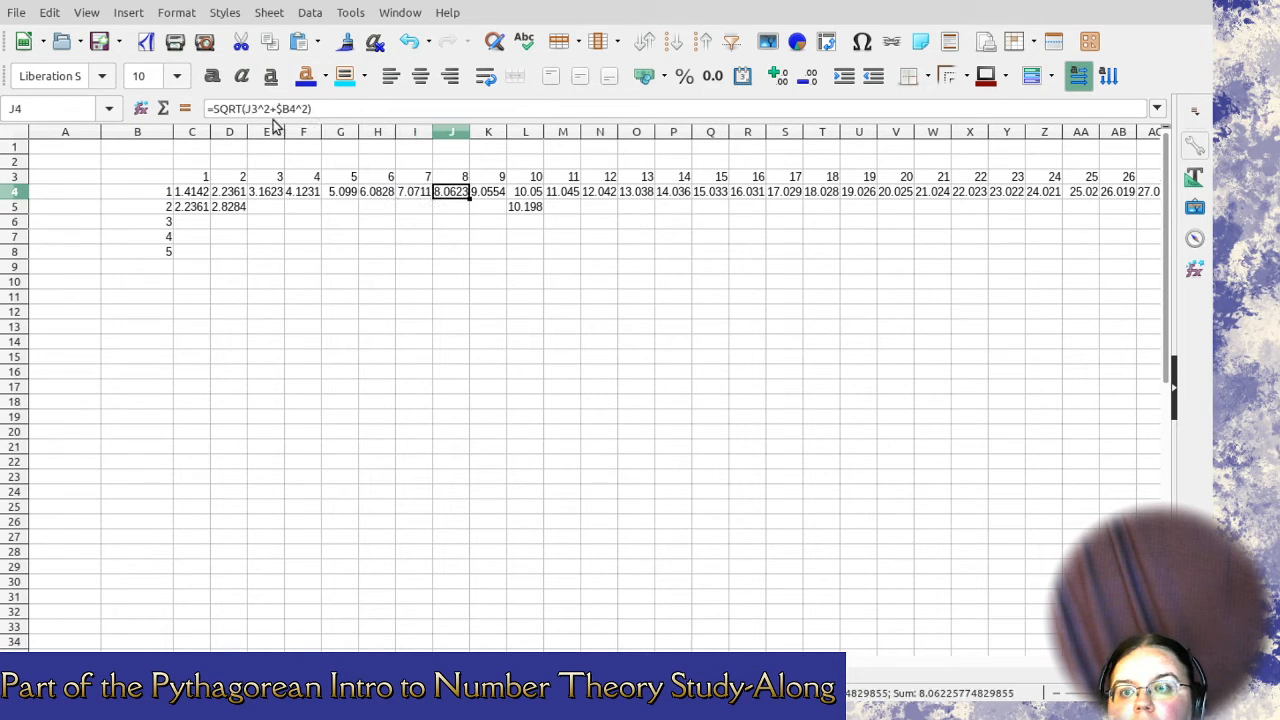
click(256, 108)
text($)
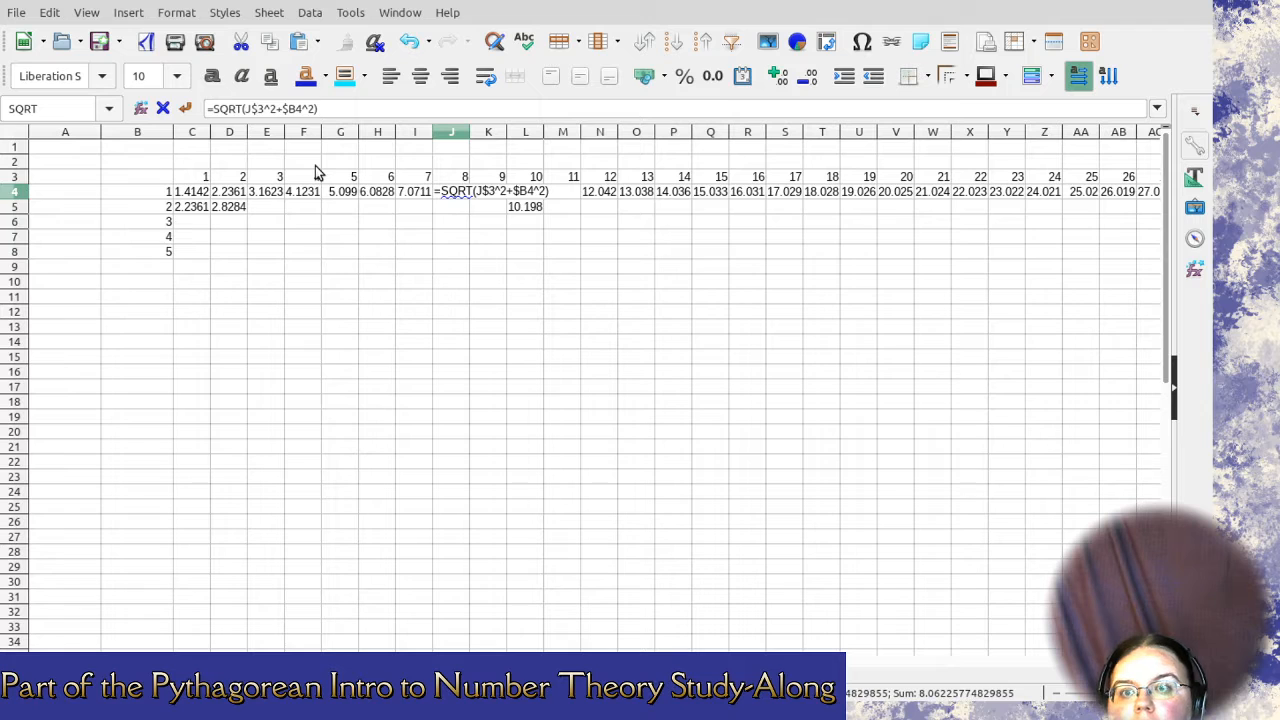
key(Return)
key(Up)
key(Right)
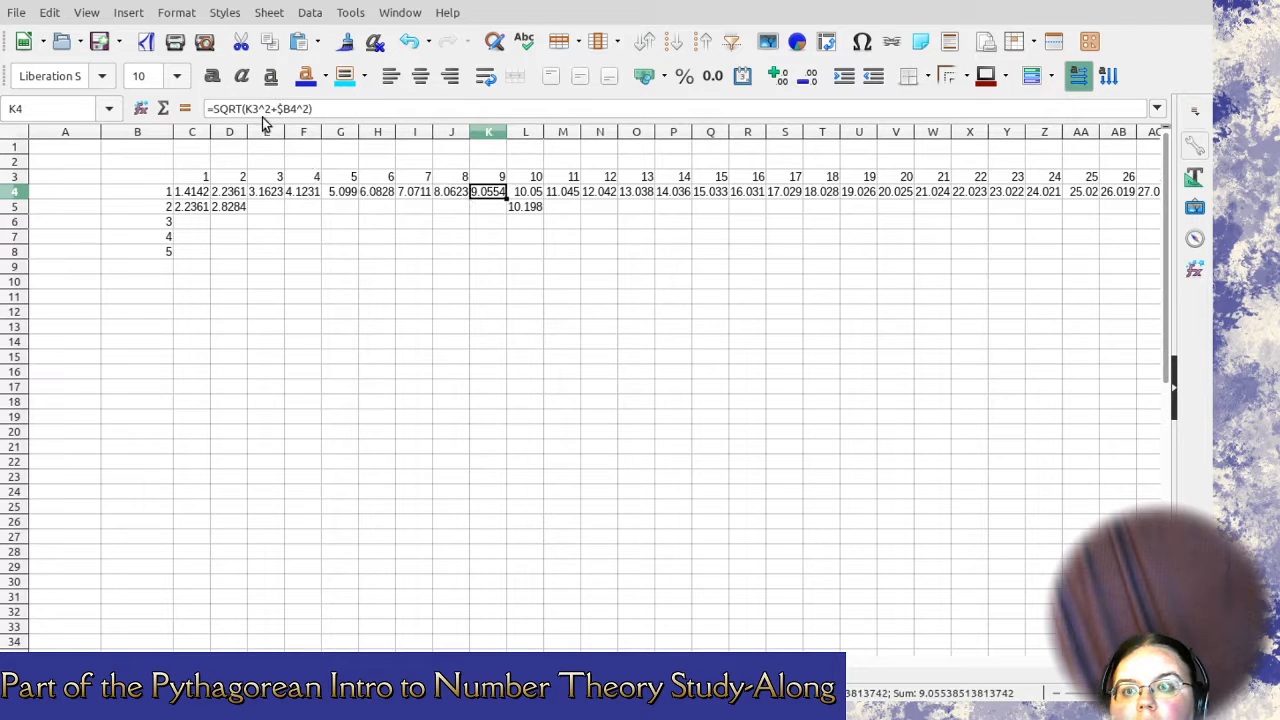
click(248, 108)
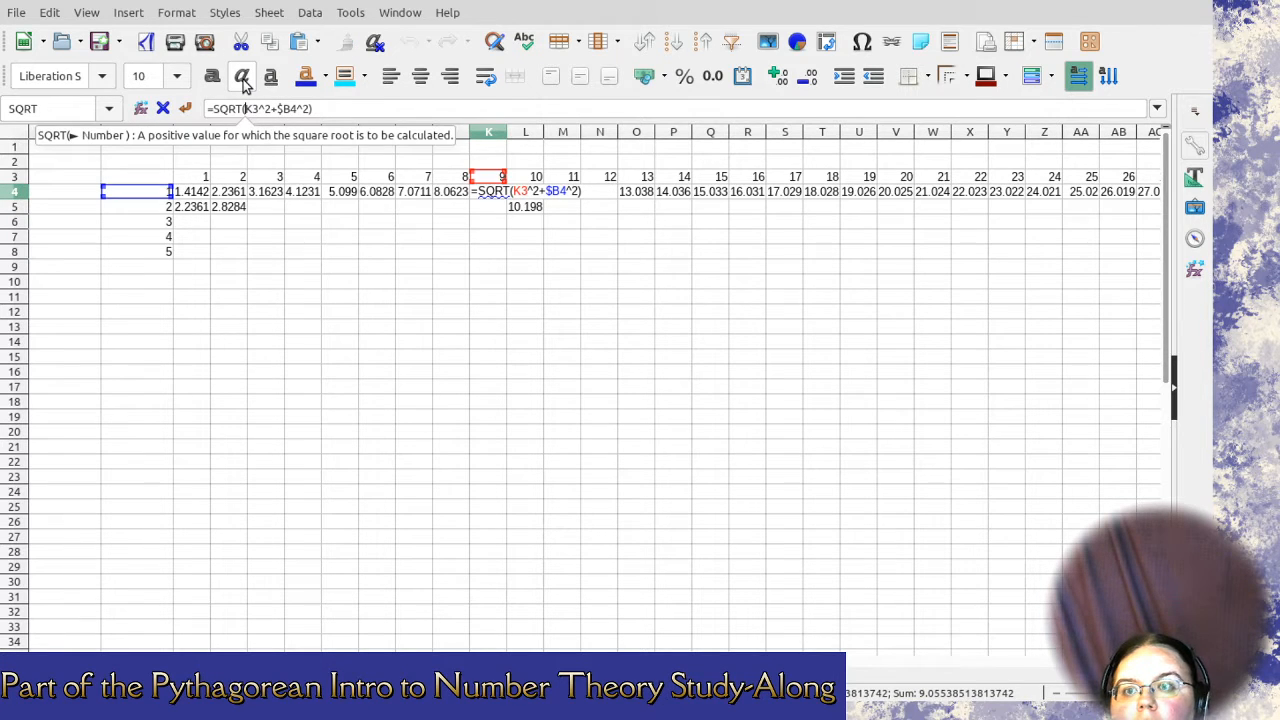
key(Right)
text($)
key(Return)
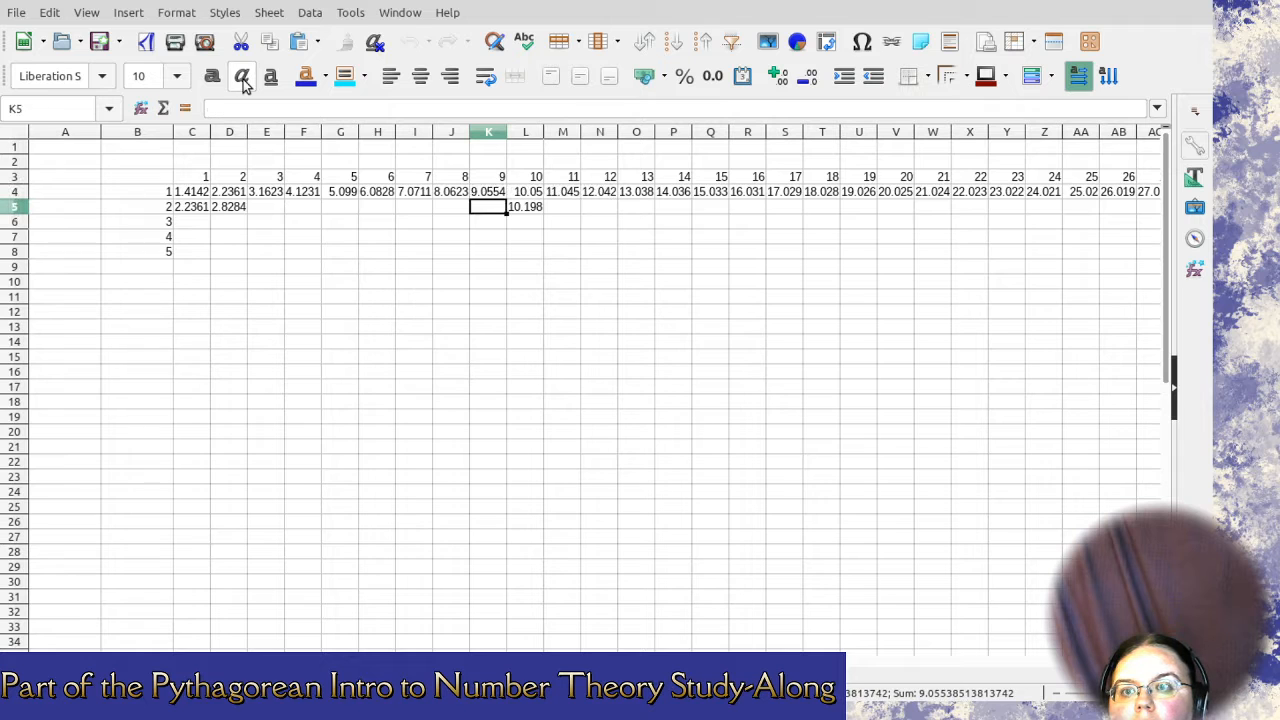
Fill the formulas in E4:K4 down into row 5.
drag(268, 198, 508, 216)
click(478, 210)
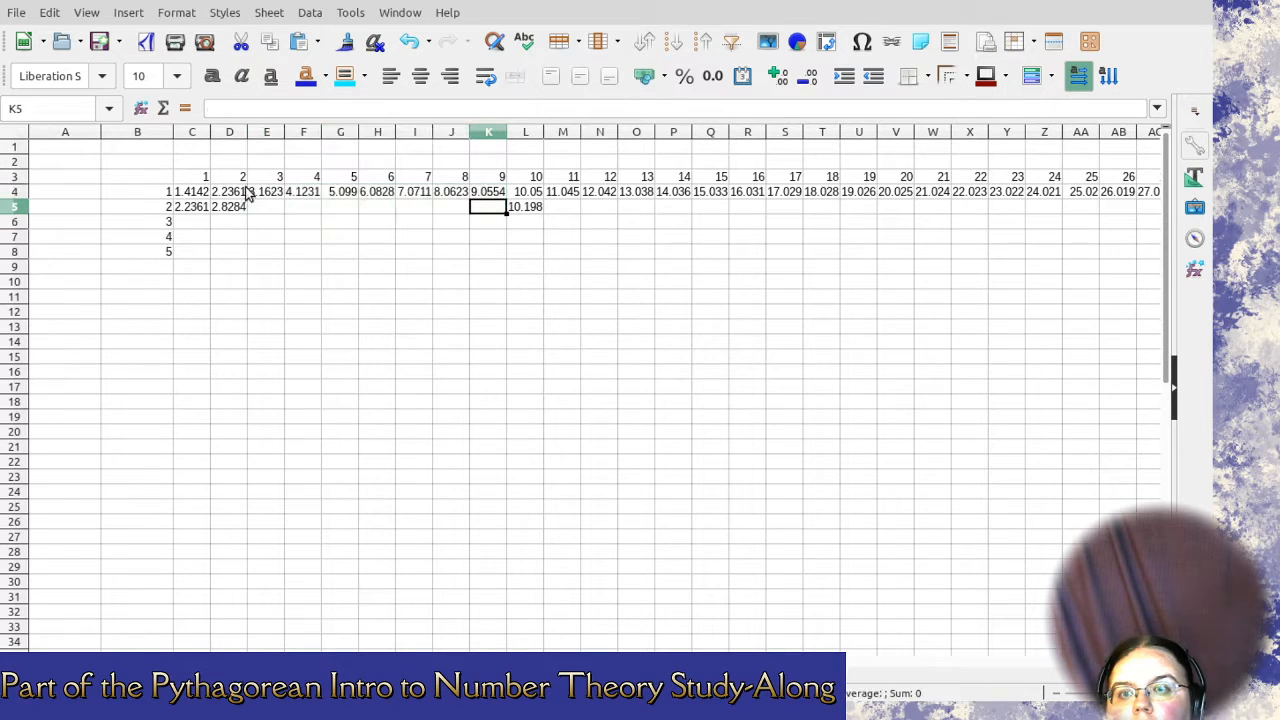
drag(266, 192, 507, 211)
Check the copied row 3 and column B references in the formulas of F5 and H5 without changing them.
click(311, 211)
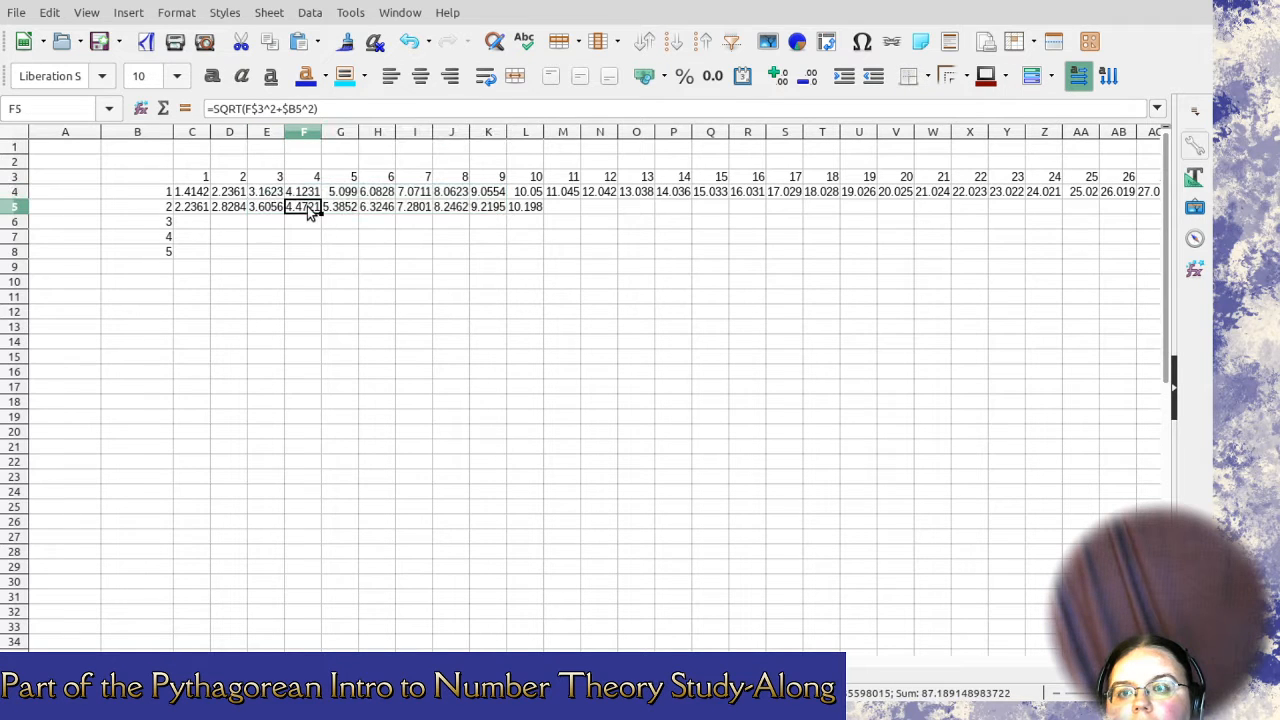
click(297, 108)
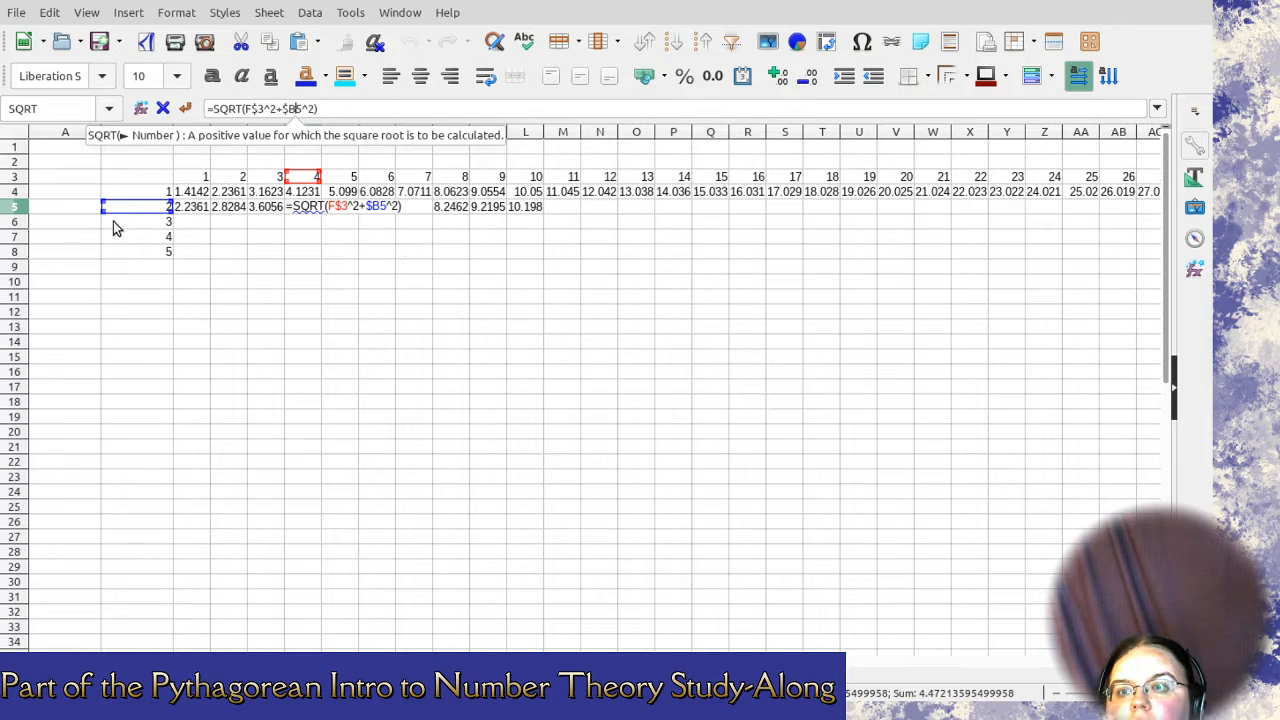
key(Escape)
key(Escape)
click(388, 203)
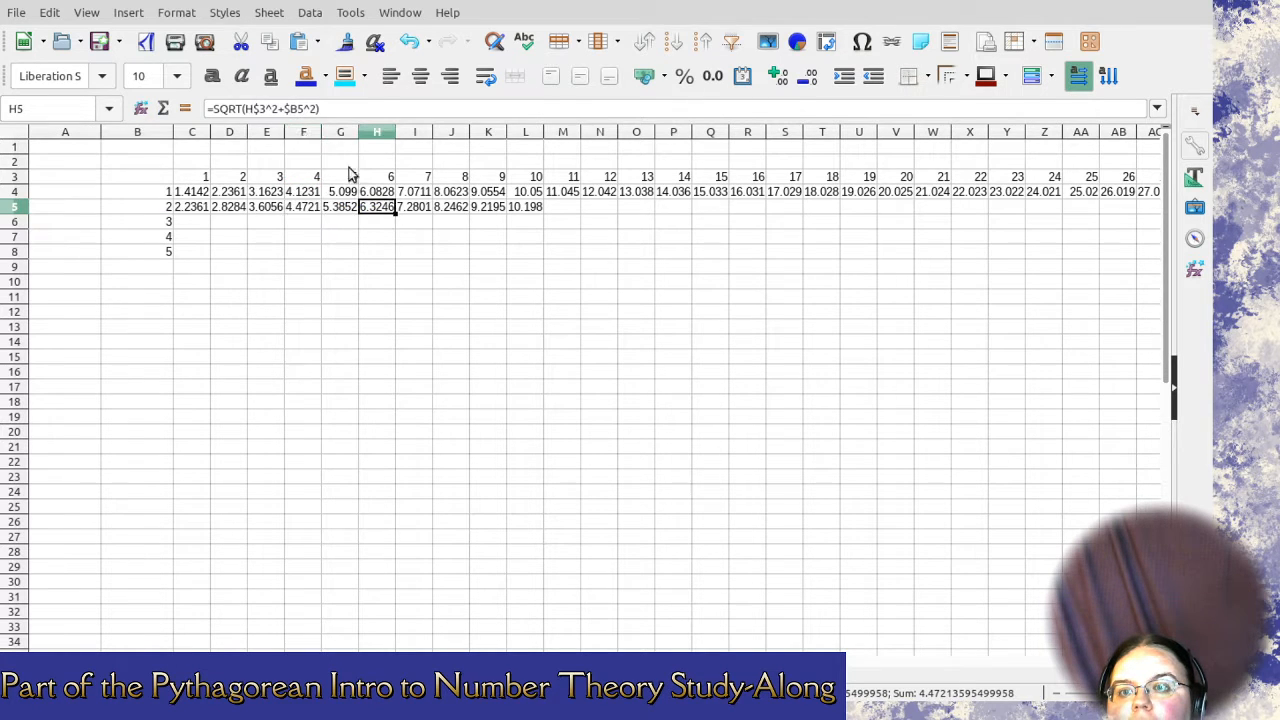
click(261, 107)
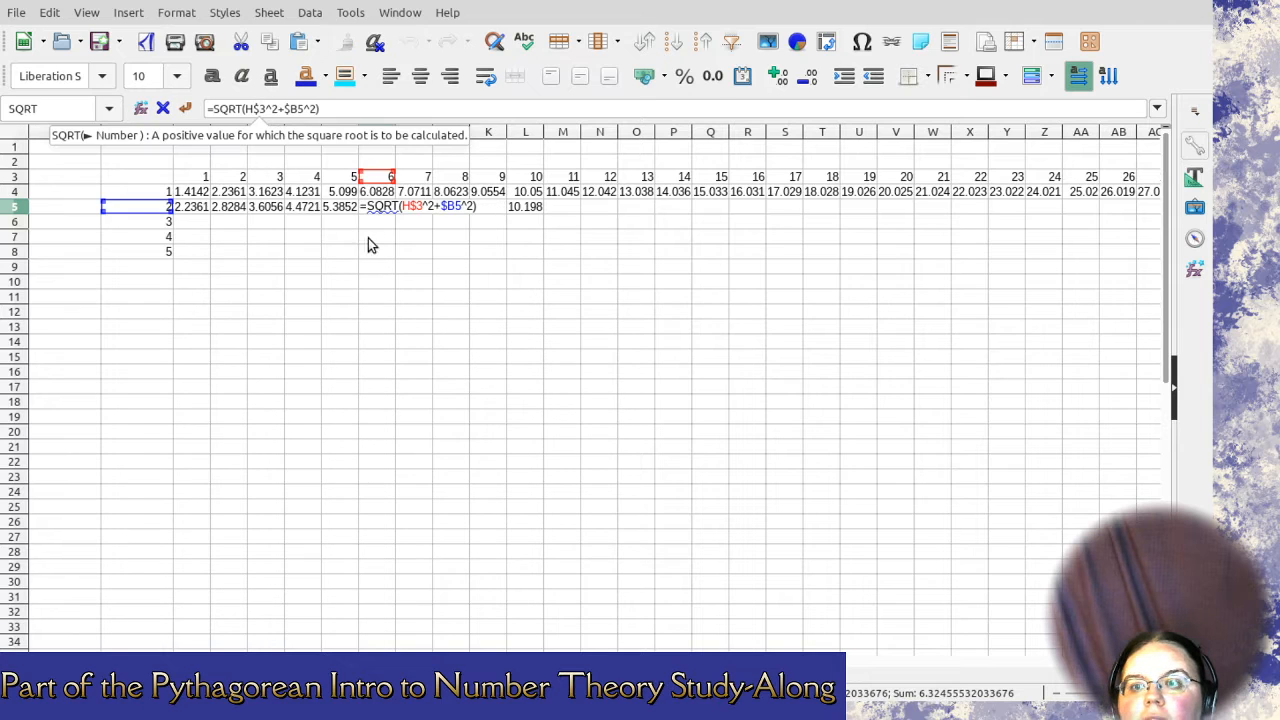
key(Escape)
key(Escape)
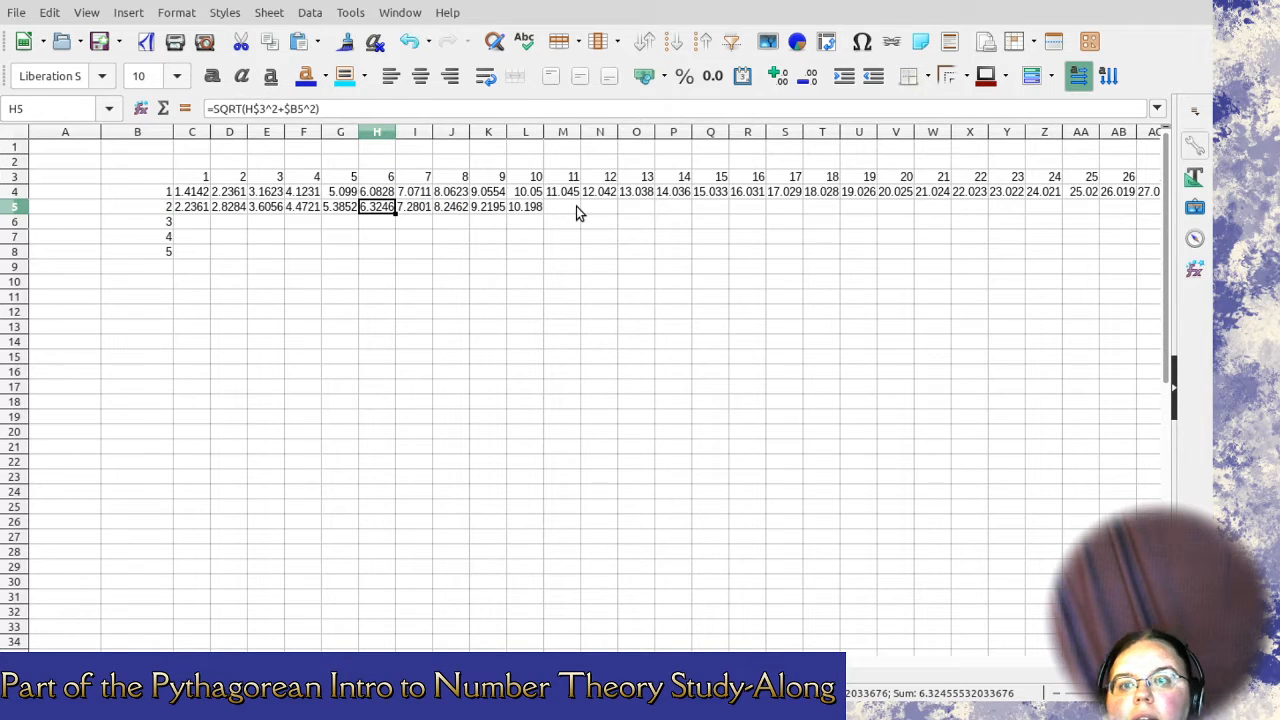
Lock row 3 in M4's formula by making the first reference M$3.
click(564, 195)
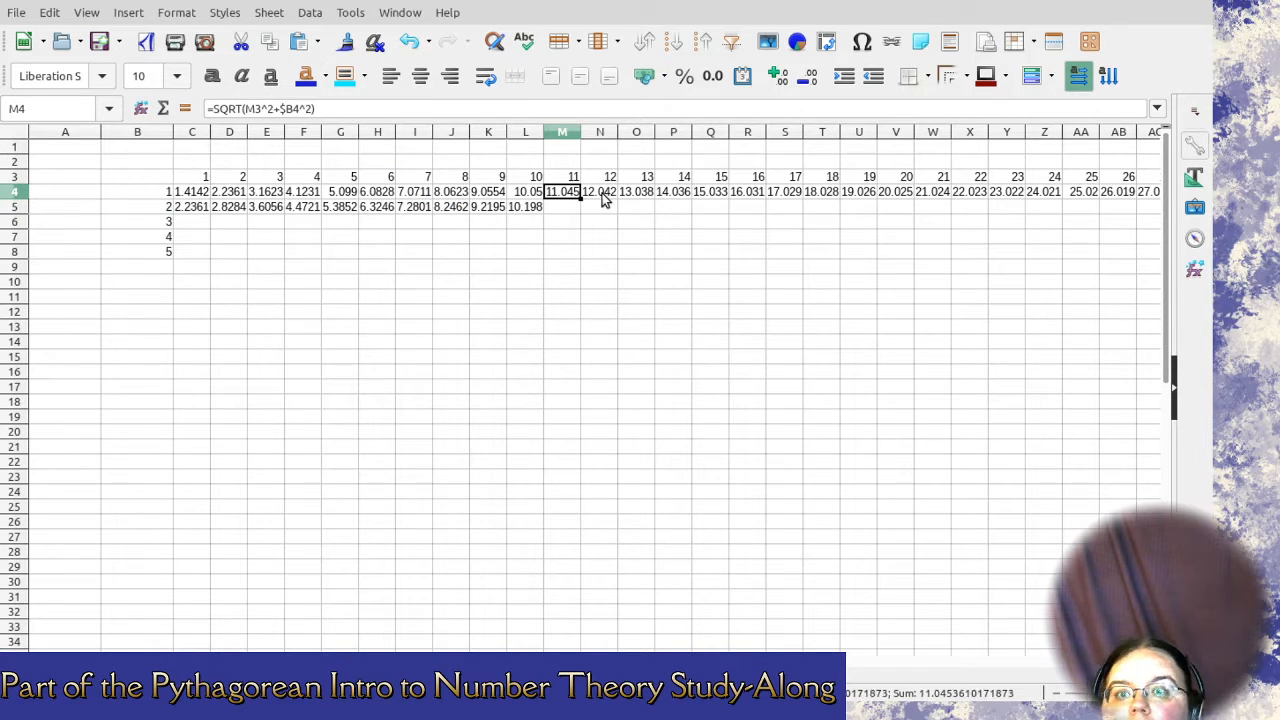
click(612, 193)
click(646, 192)
click(566, 192)
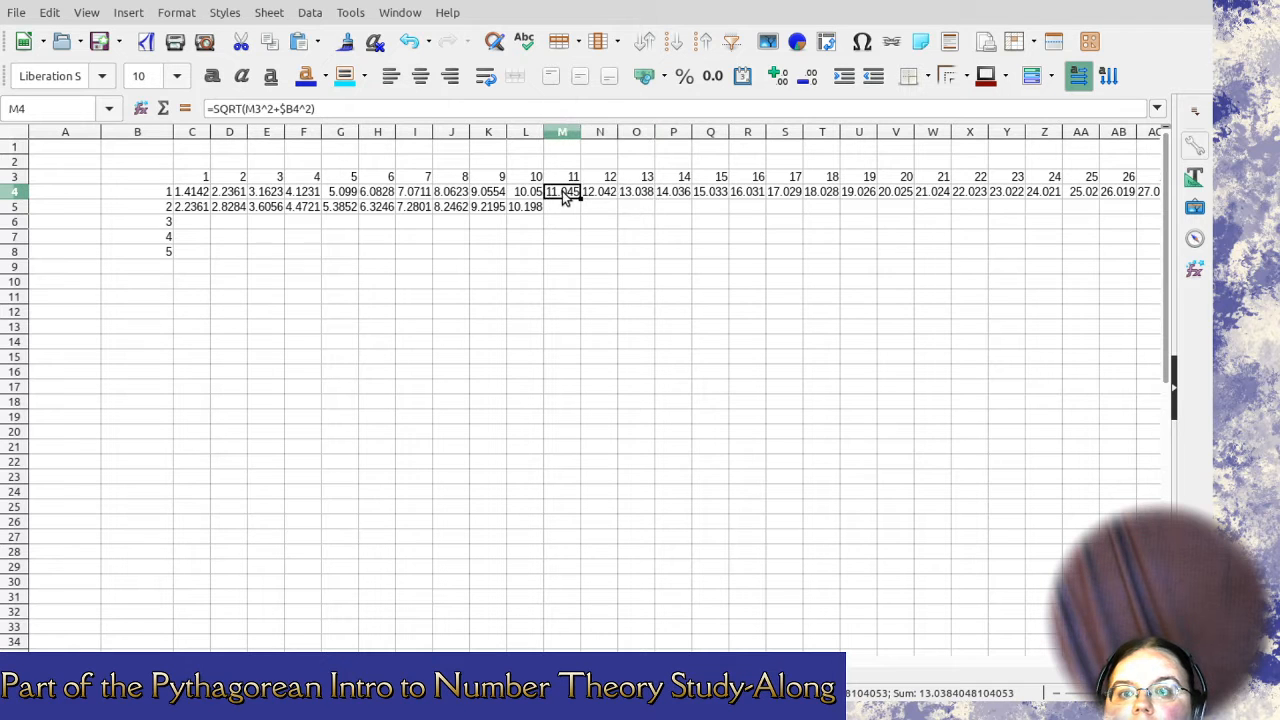
click(253, 112)
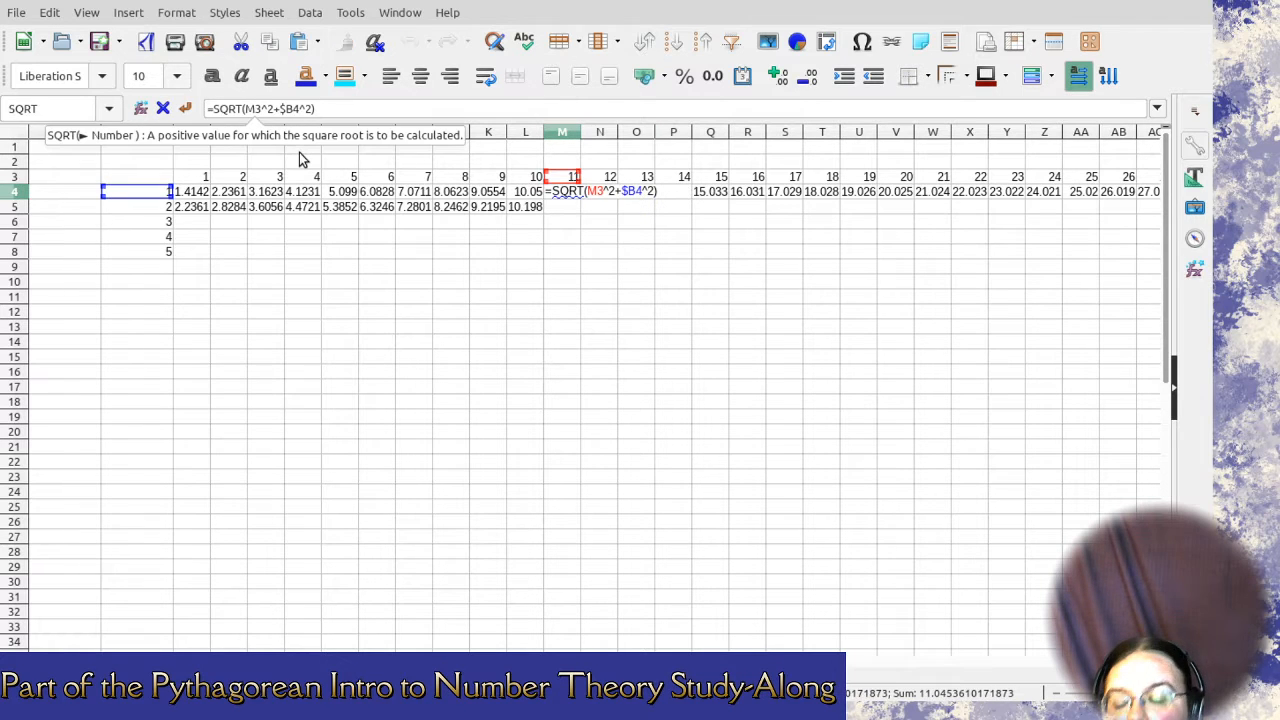
text($)
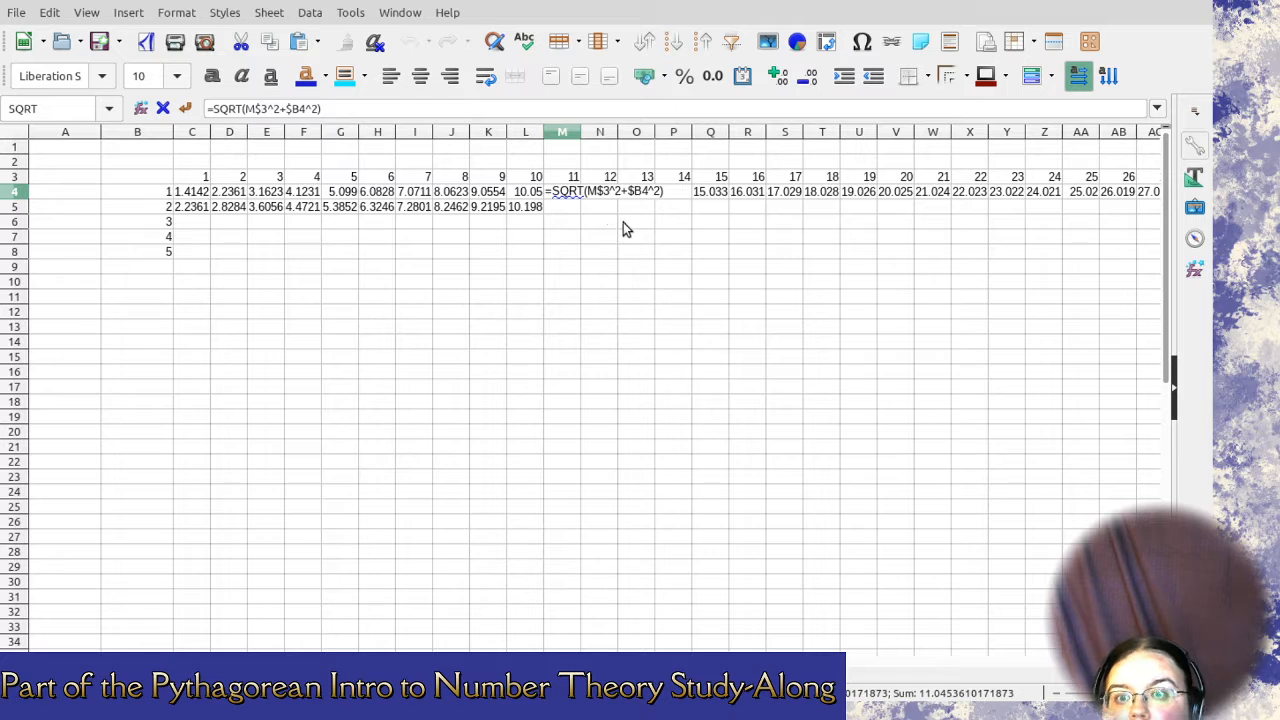
key(Return)
Clear N4:Q4 and fill M4's formula across these cells.
drag(599, 191, 723, 201)
key(Delete)
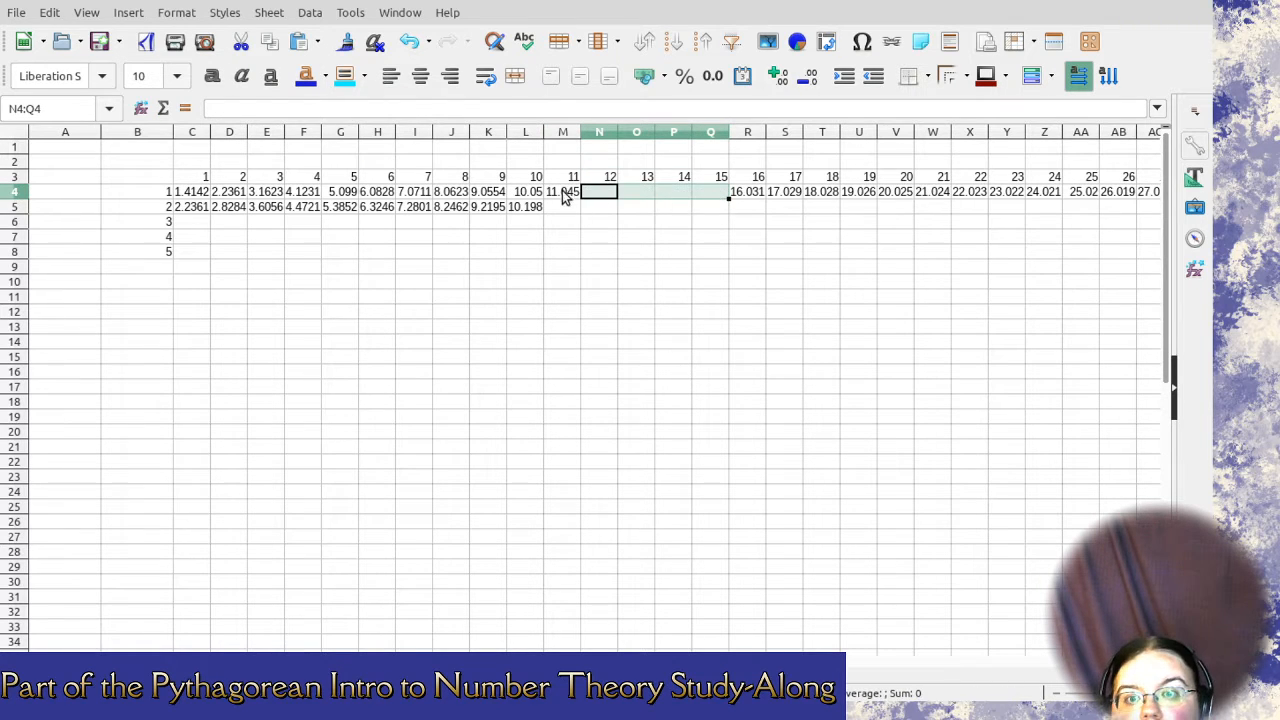
click(568, 195)
drag(581, 198, 706, 200)
Check the locked row 3 and column B references in the formulas of N4 and P4.
click(600, 197)
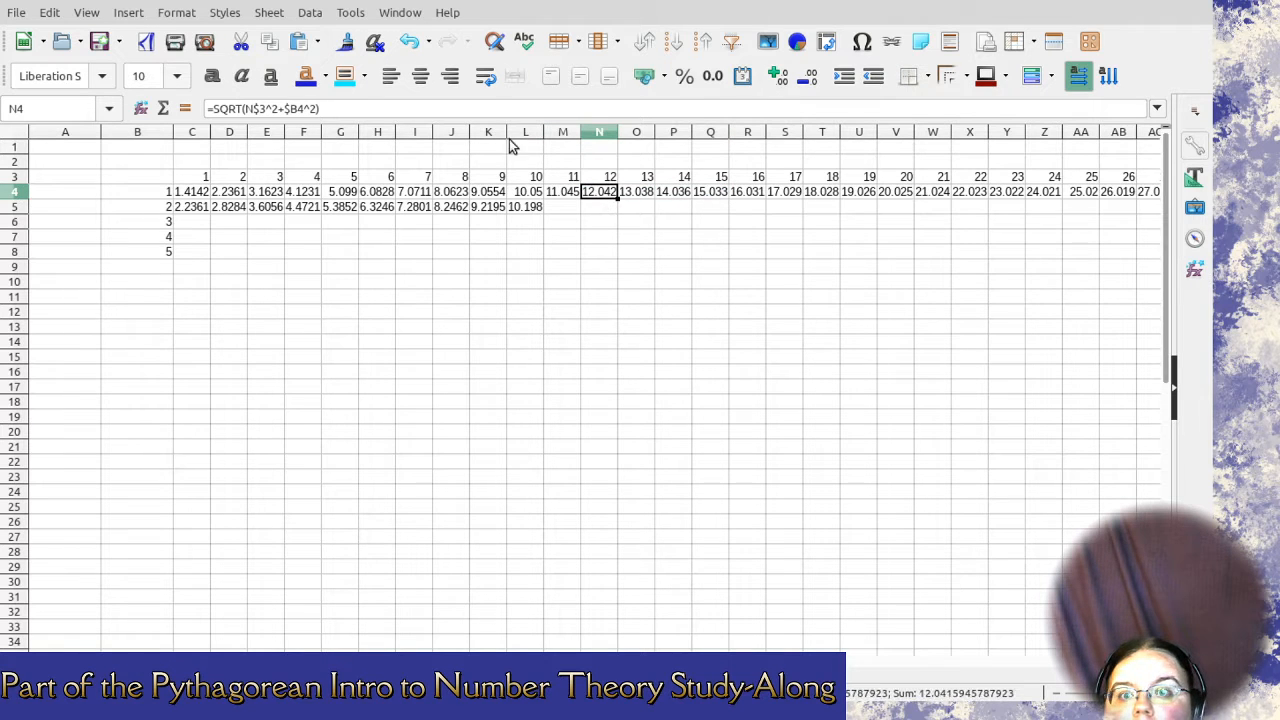
click(684, 194)
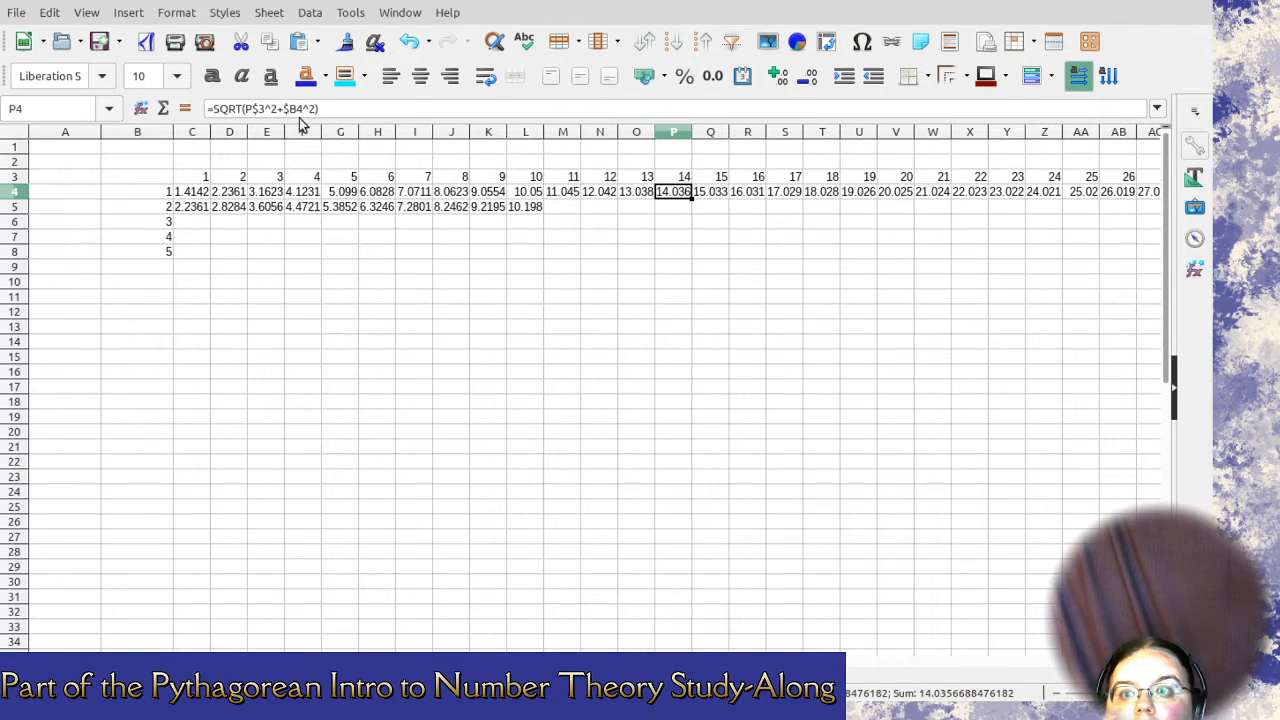
click(256, 110)
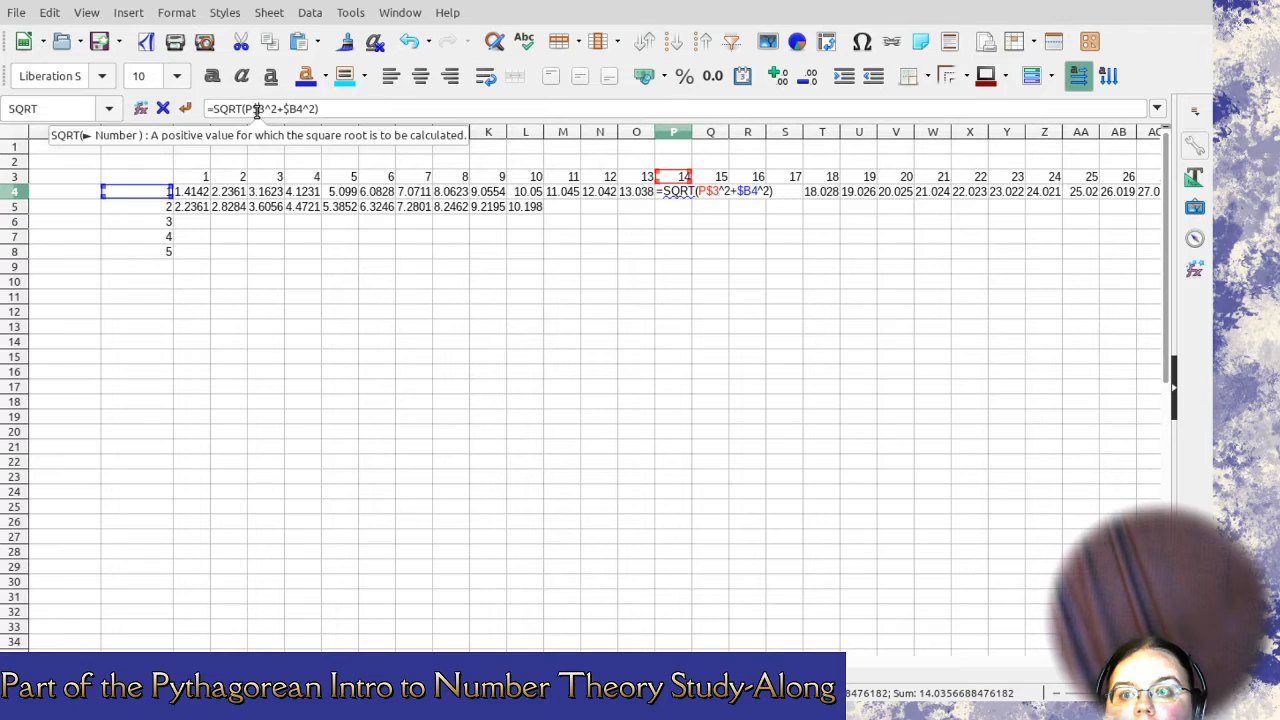
click(311, 110)
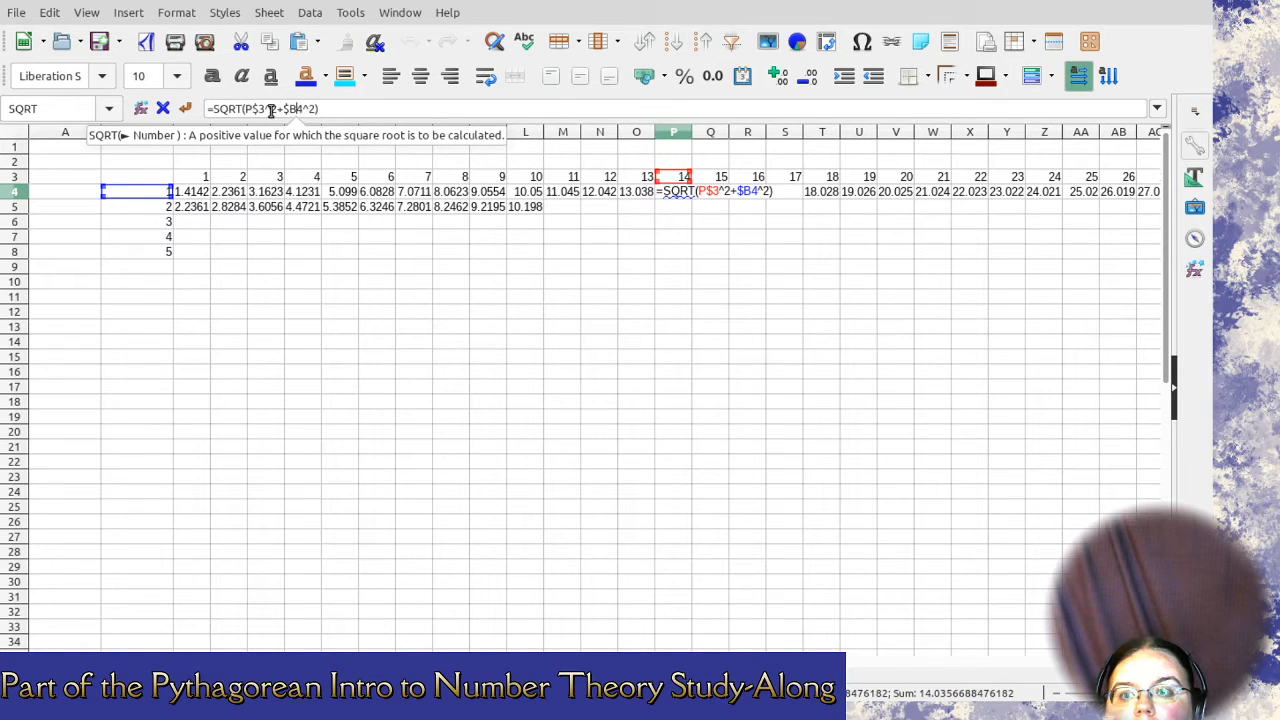
key(Return)
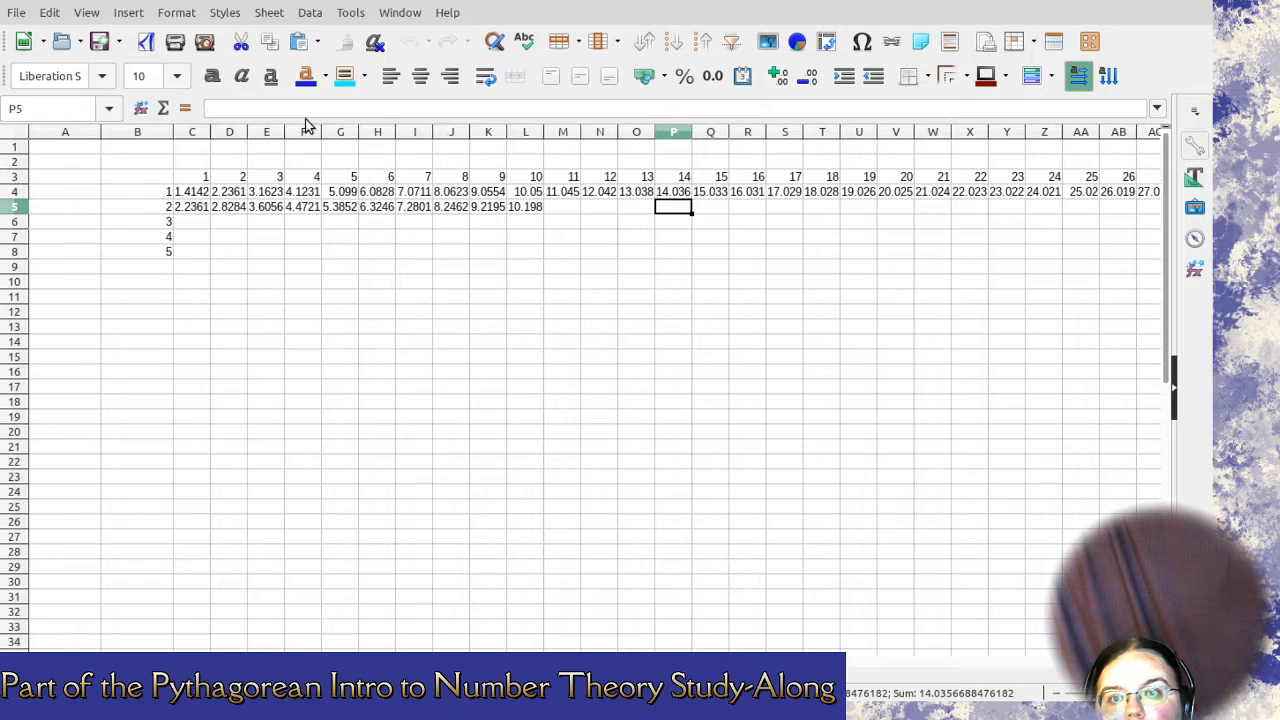
Clear the old formulas in Q4:CX4 and fill P4's formula across to CX4.
drag(720, 190, 761, 187)
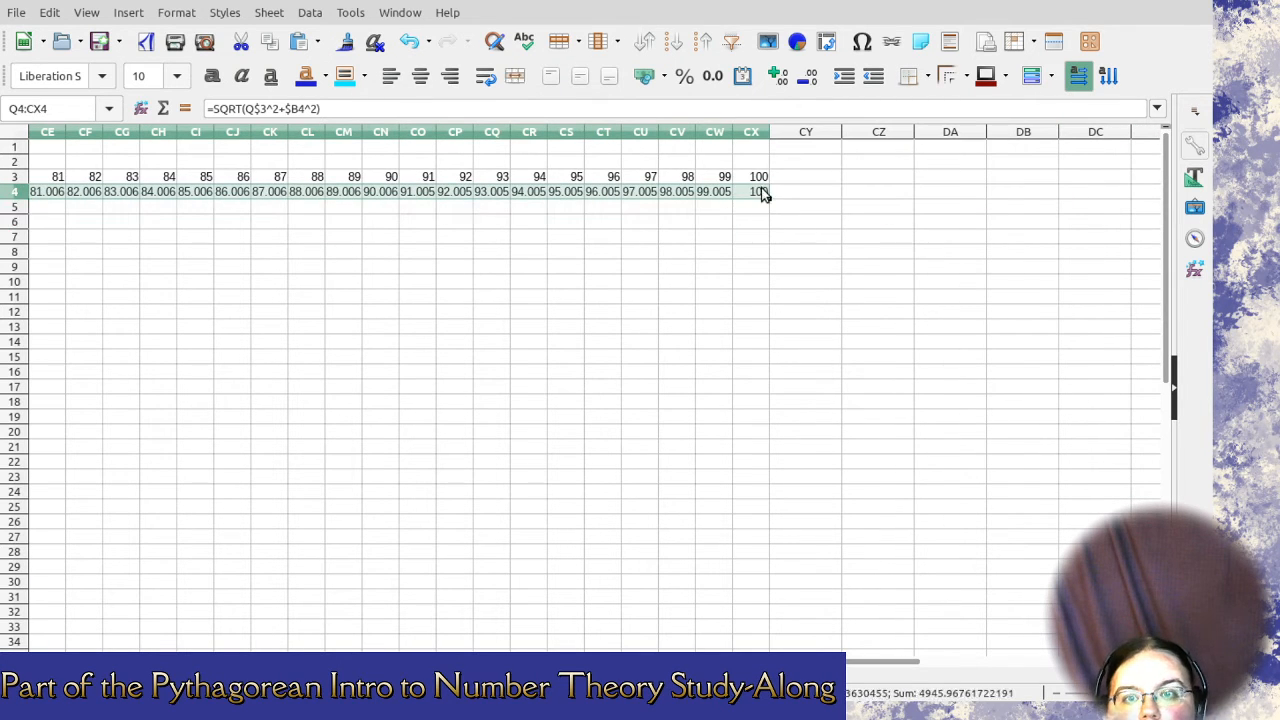
key(Delete)
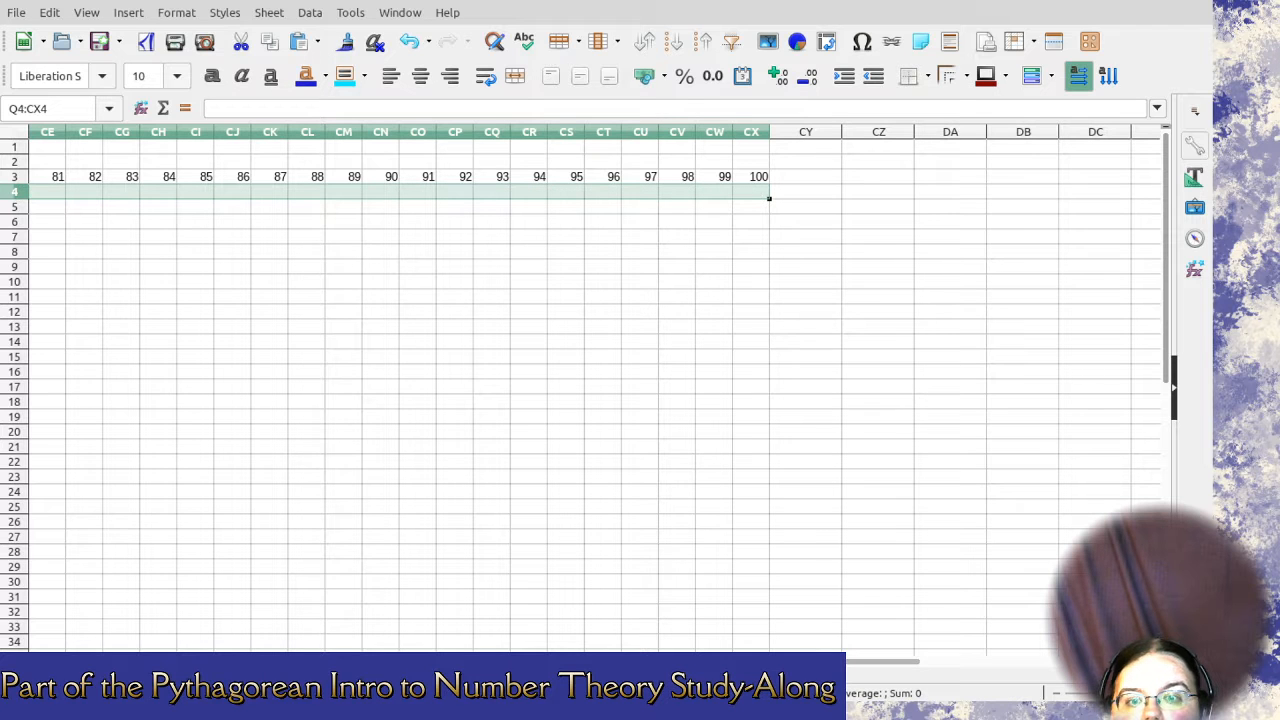
scroll(192, 620, left, 20)
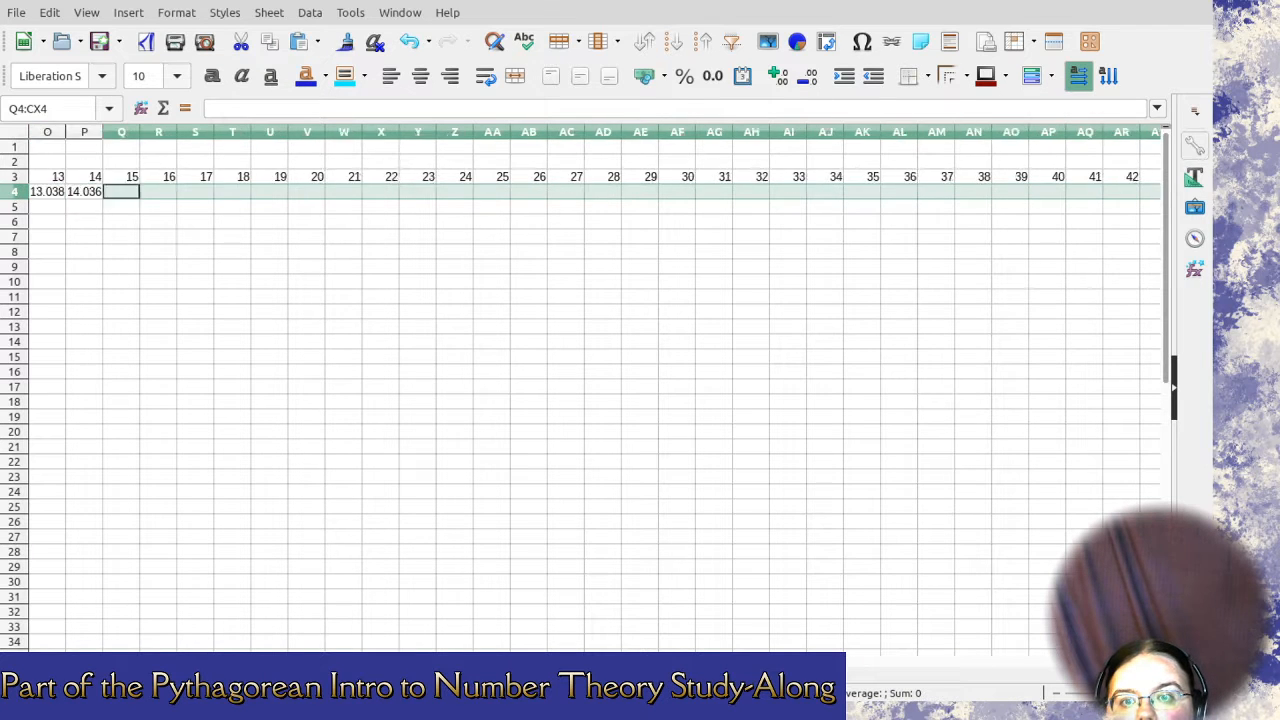
click(307, 327)
click(417, 191)
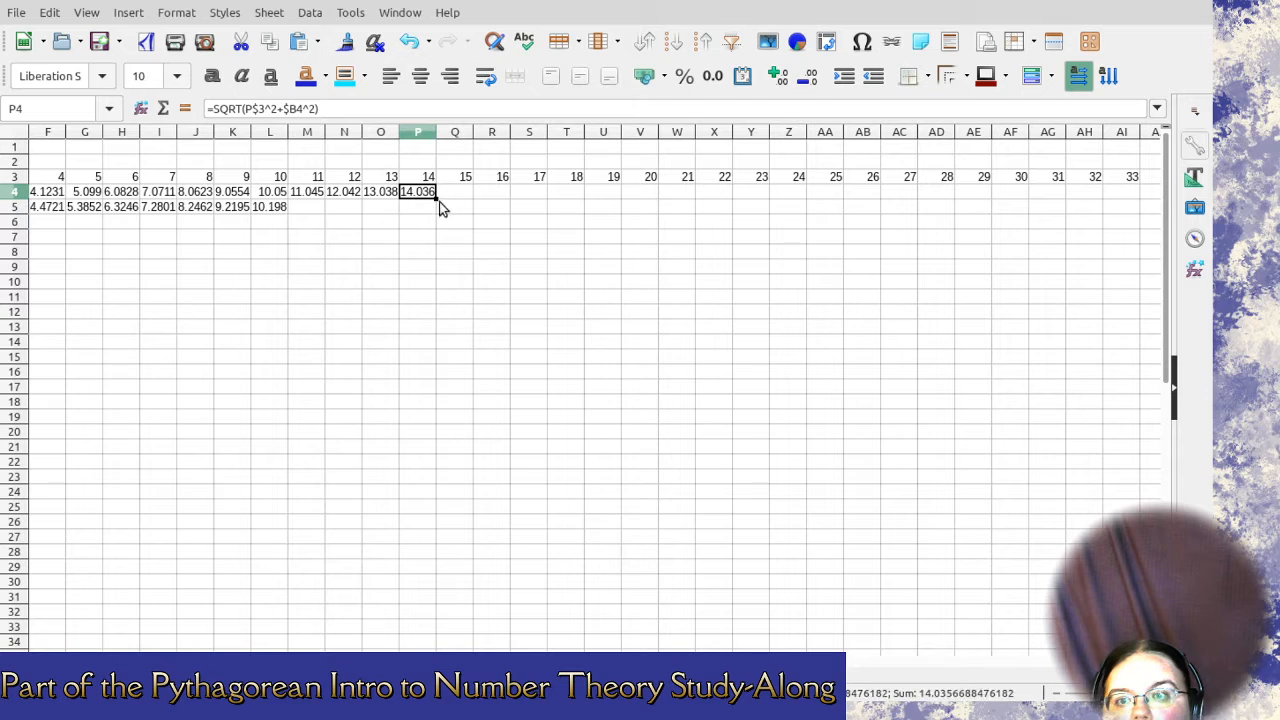
drag(443, 199, 760, 198)
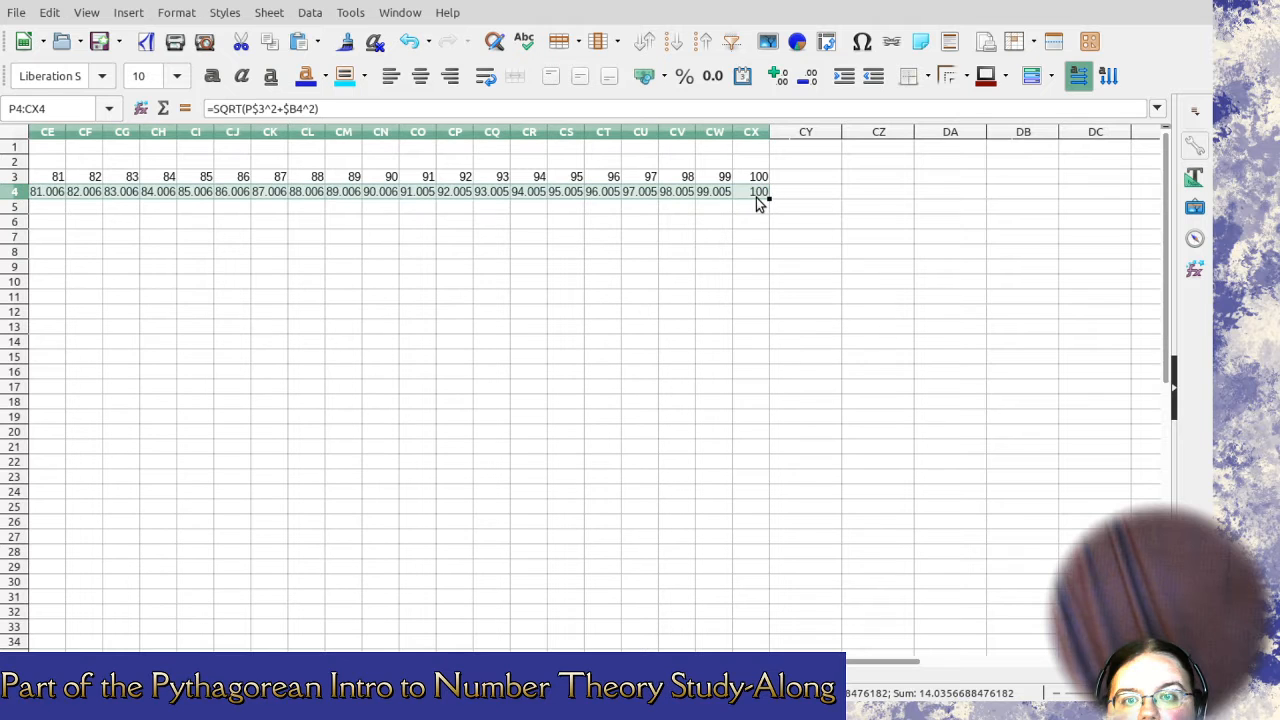
key(Return)
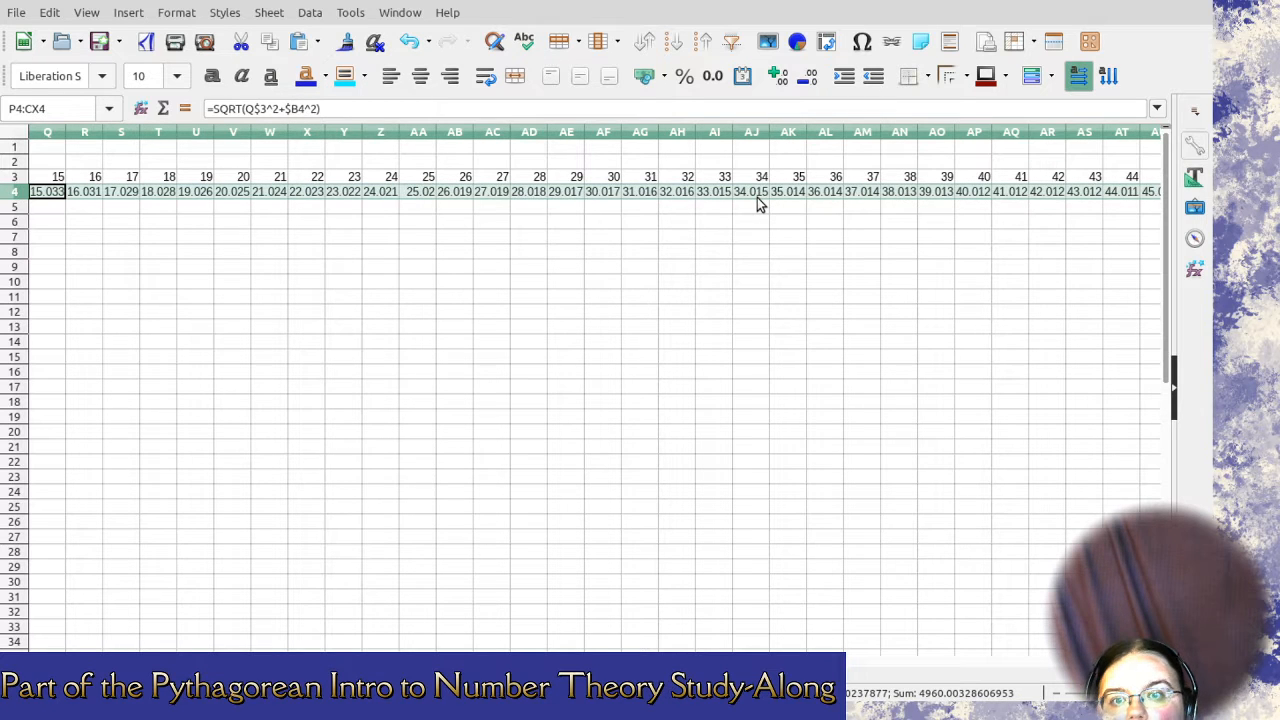
Widen column CX so its hypotenuse value in row 4 fits with decimals.
drag(548, 661, 834, 661)
click(384, 220)
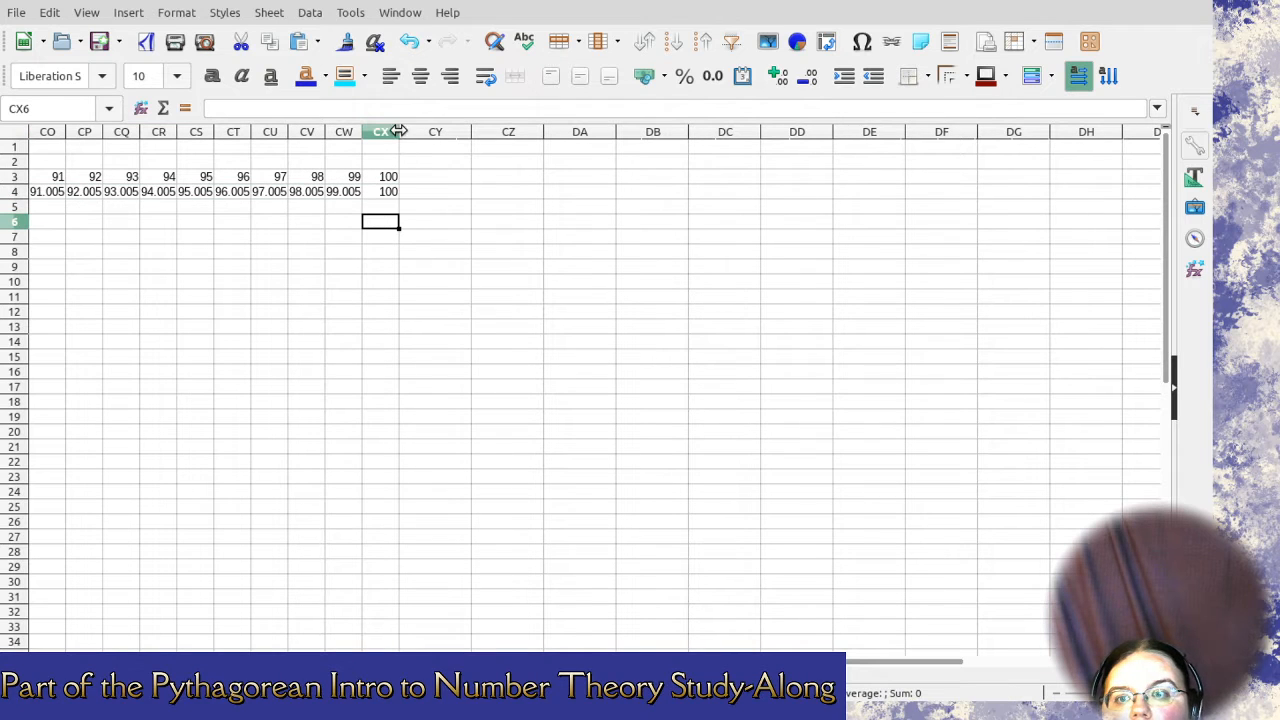
drag(399, 131, 411, 131)
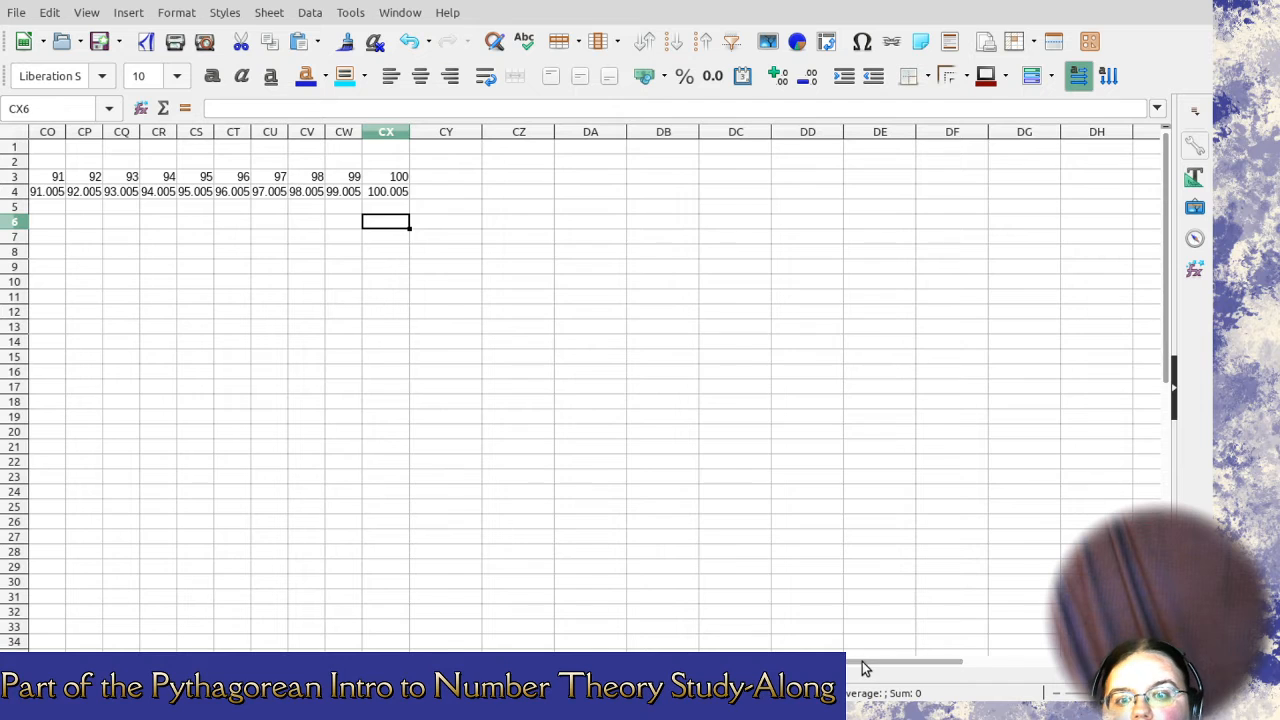
Fill the formulas in M4:AB4 down into row 5.
drag(862, 662, 451, 664)
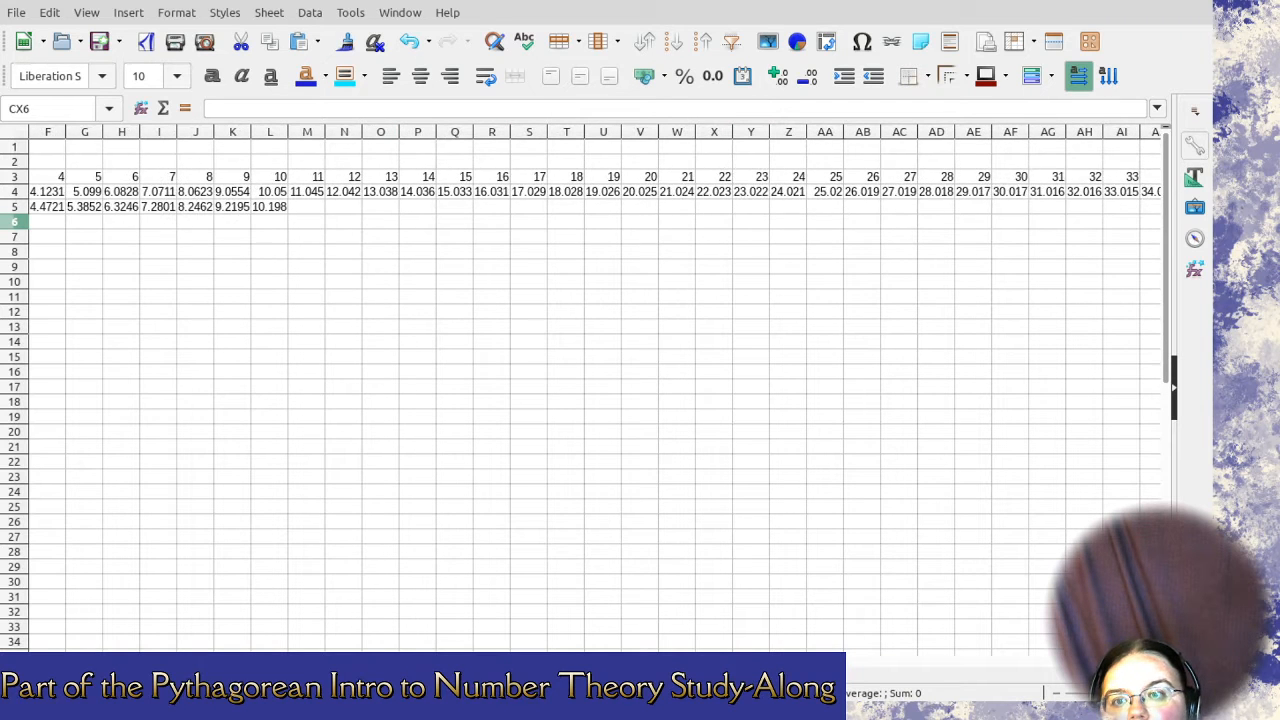
drag(308, 198, 862, 200)
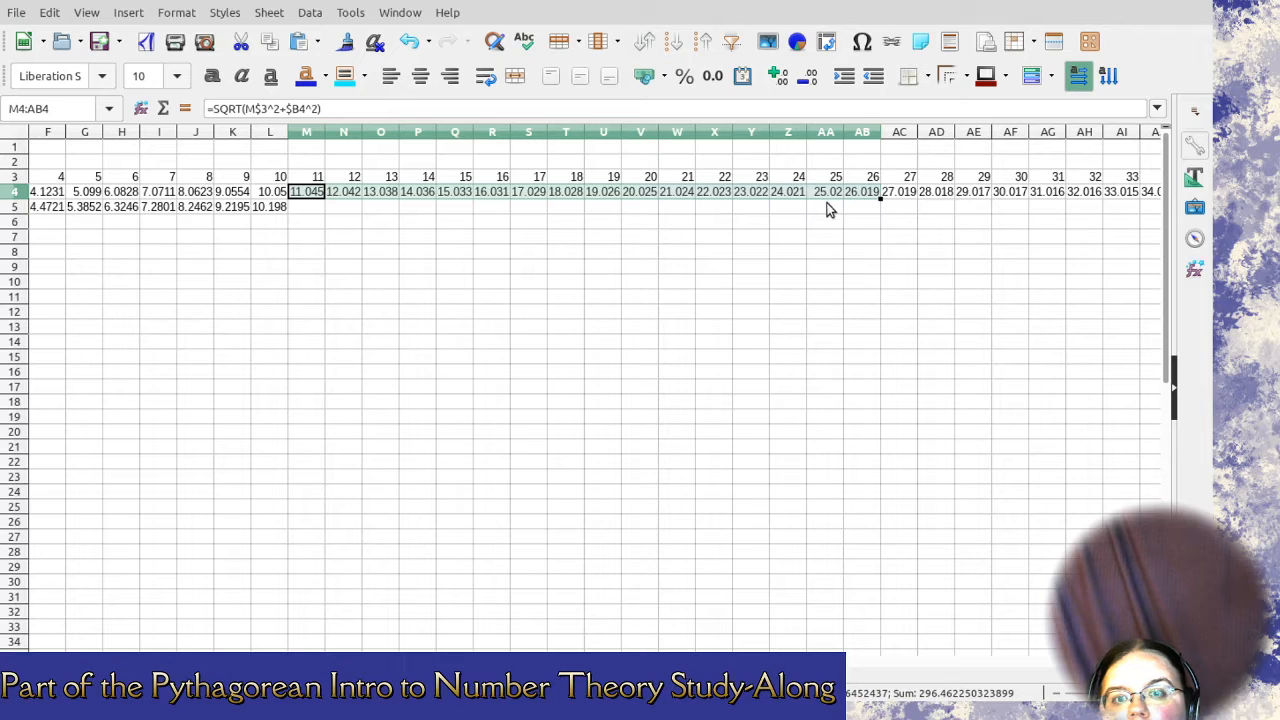
drag(880, 199, 883, 210)
Check the locked row 3 and column B references in T5's formula.
click(566, 266)
click(570, 213)
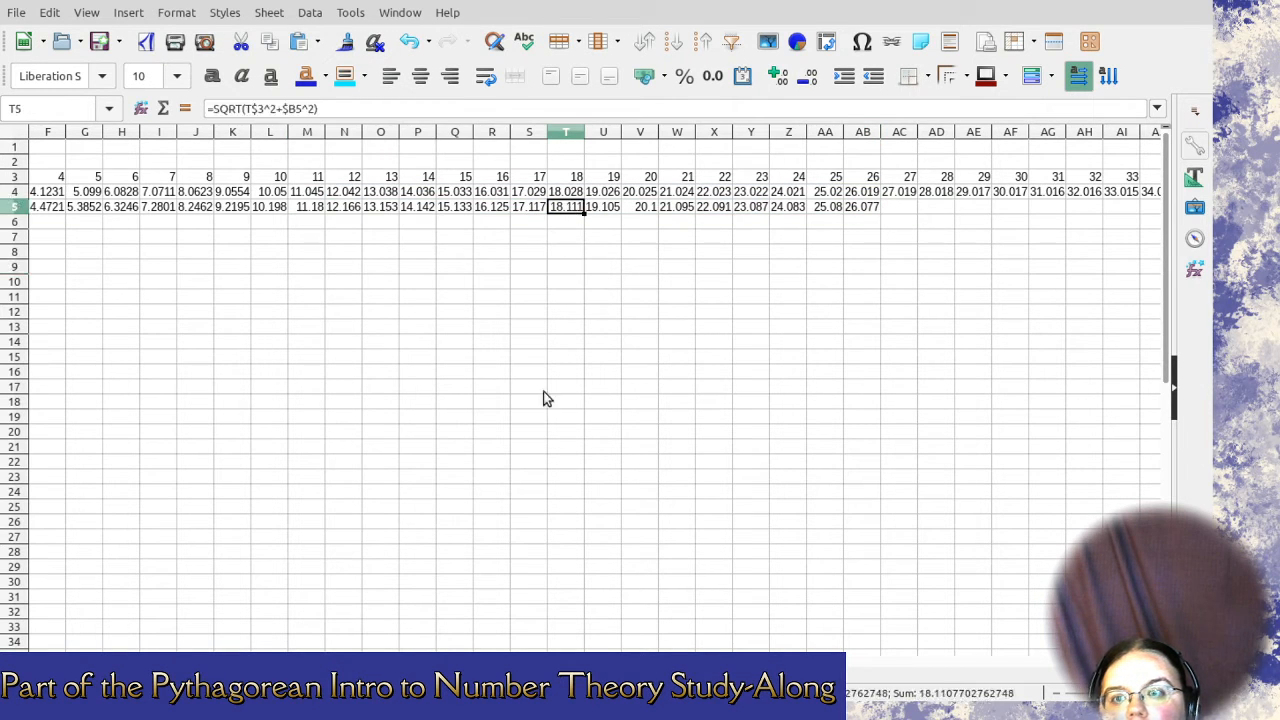
scroll(213, 652, left, 3)
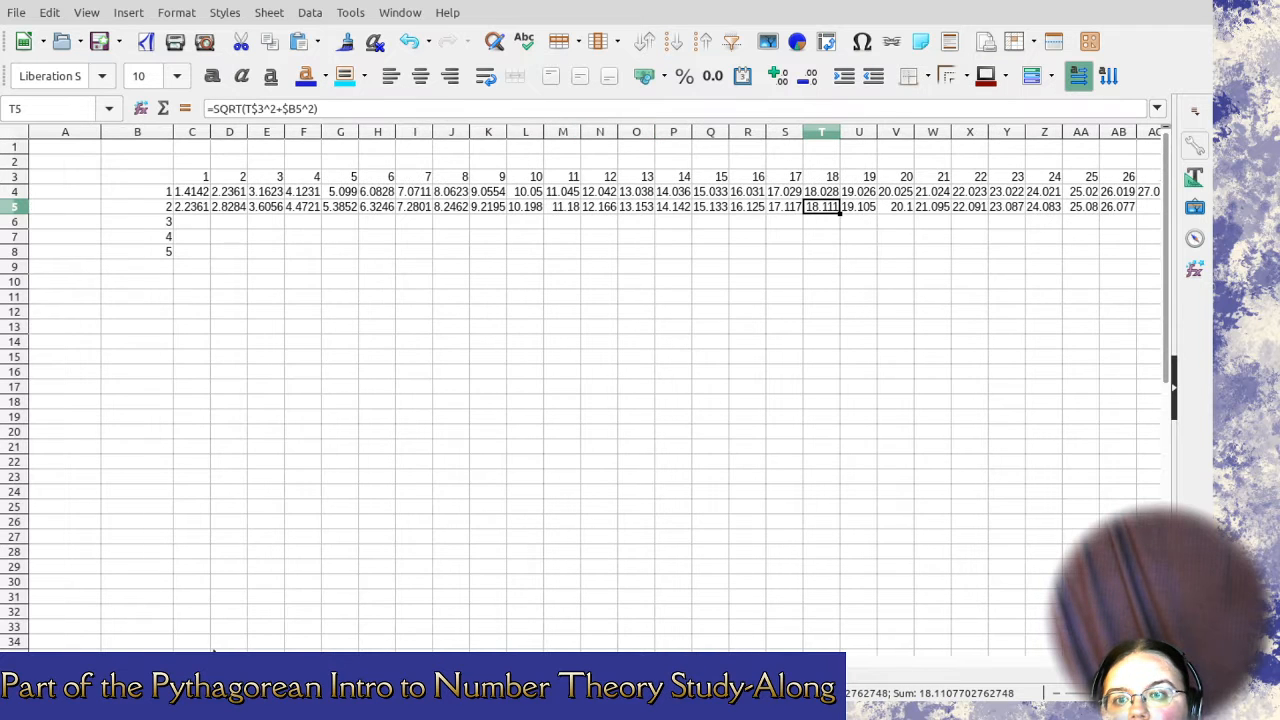
click(258, 105)
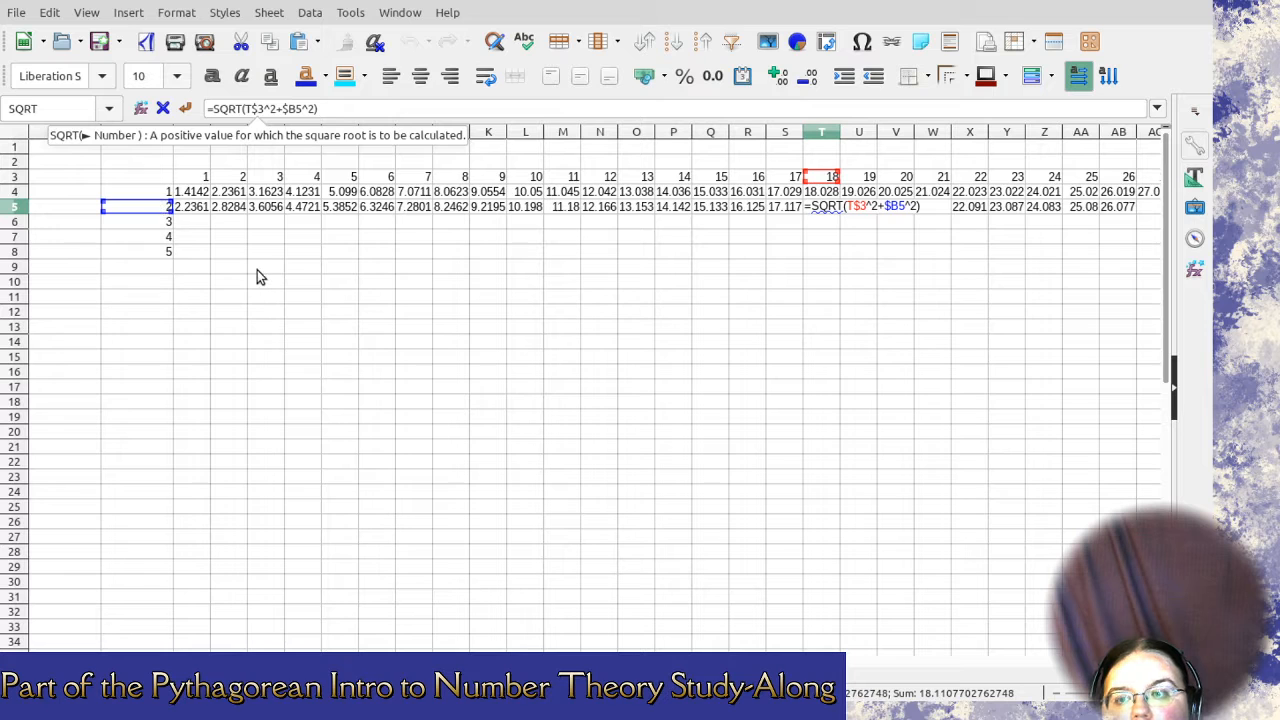
key(Return)
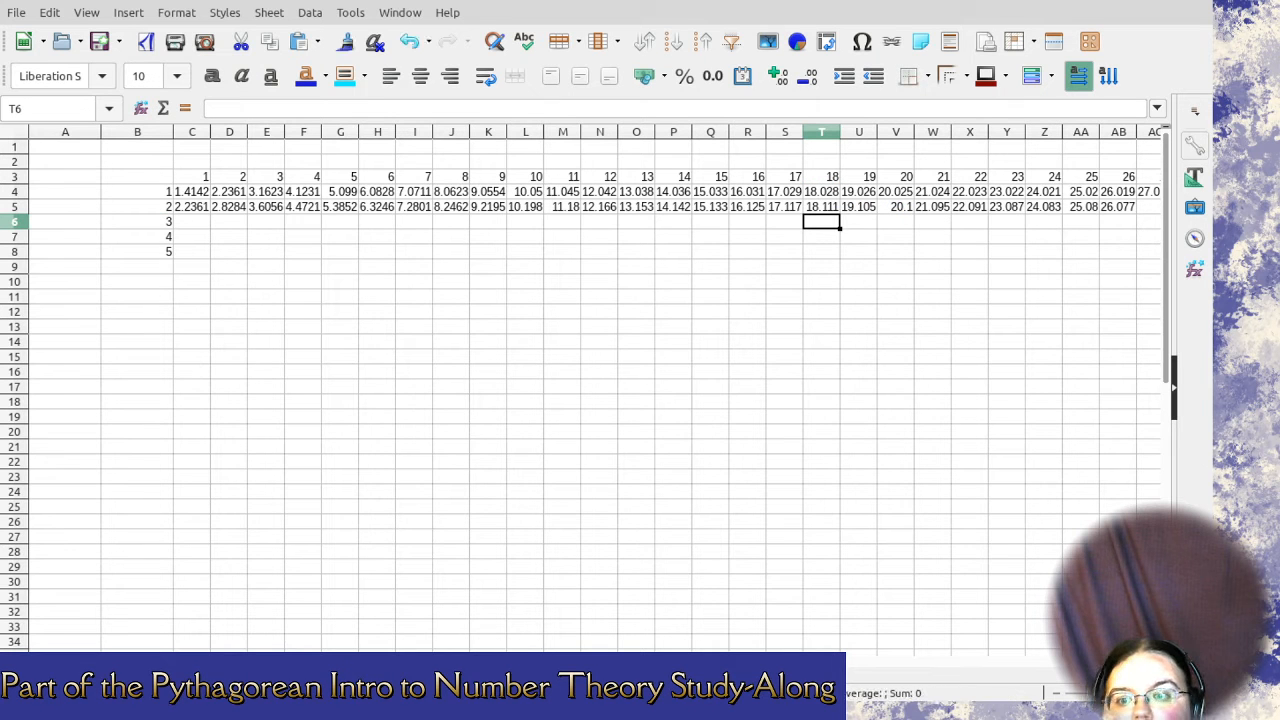
Fill the formulas in AC4:CX4 down into row 5.
scroll(580, 390, right, 1)
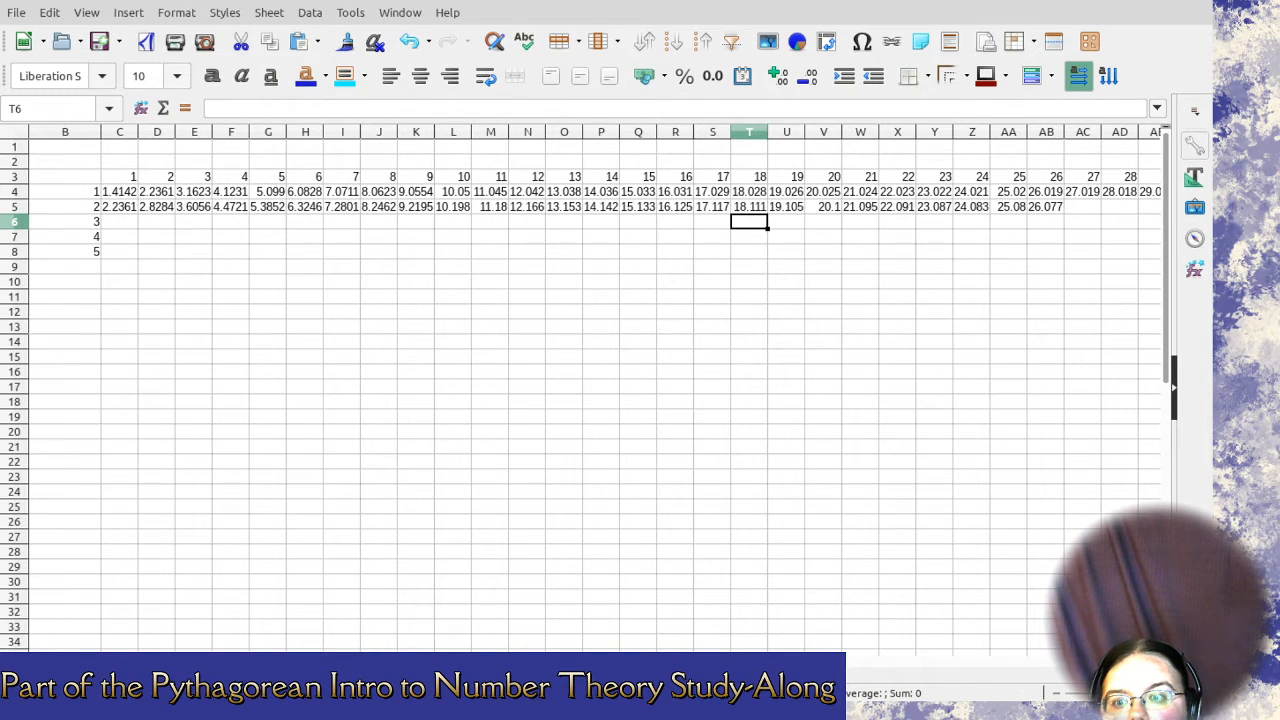
scroll(400, 420, right, 19)
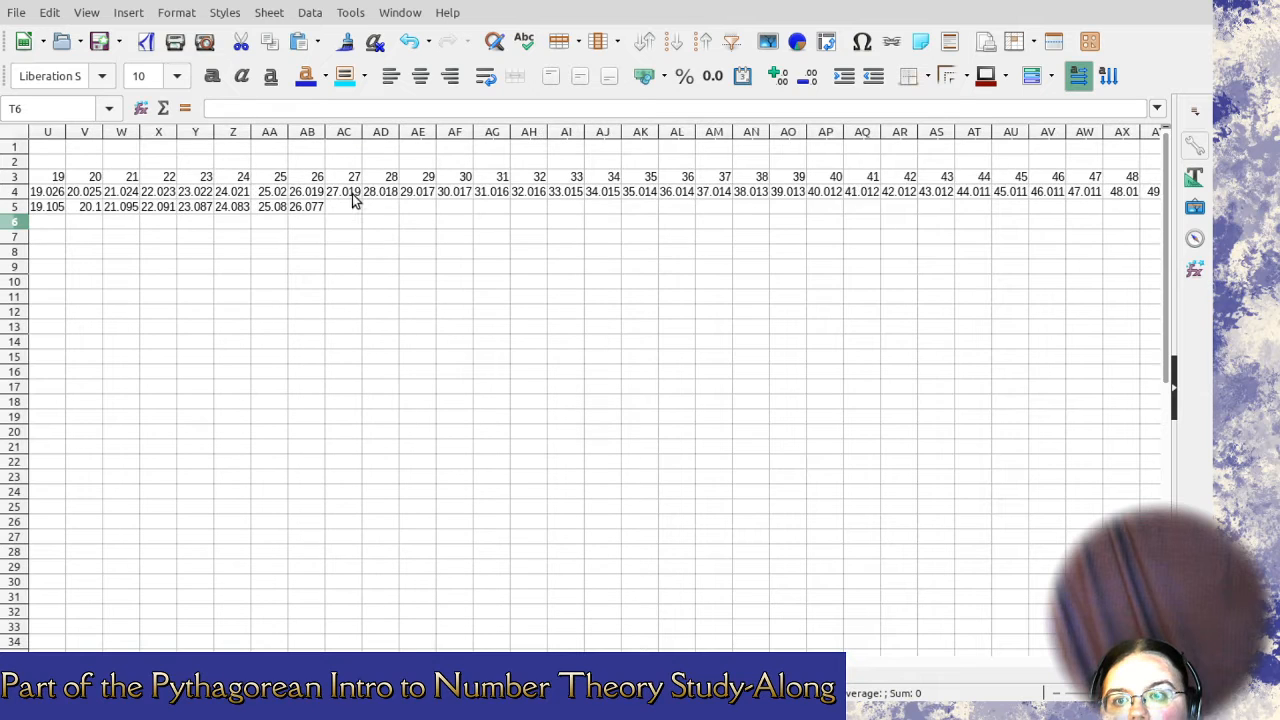
drag(343, 190, 186, 212)
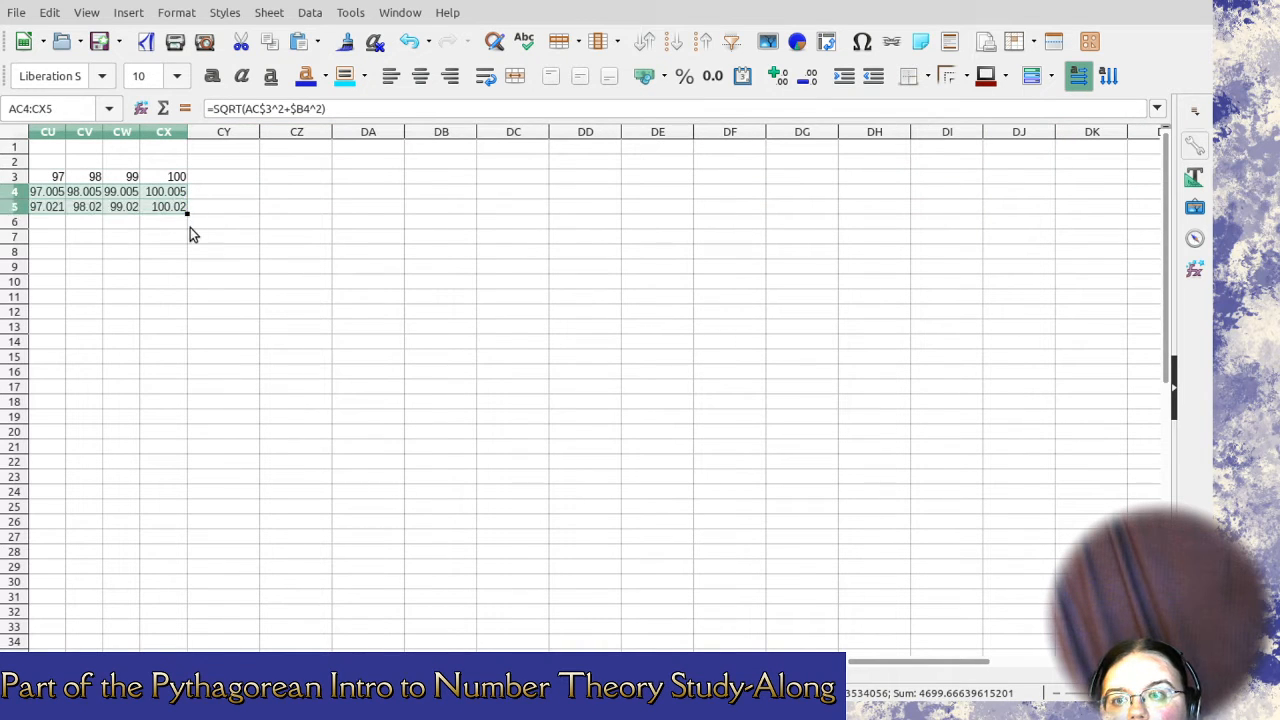
click(190, 227)
Compare the formulas of C5 and D5, and lock row 3 in C5 by making its first reference C$3.
drag(957, 664, 680, 670)
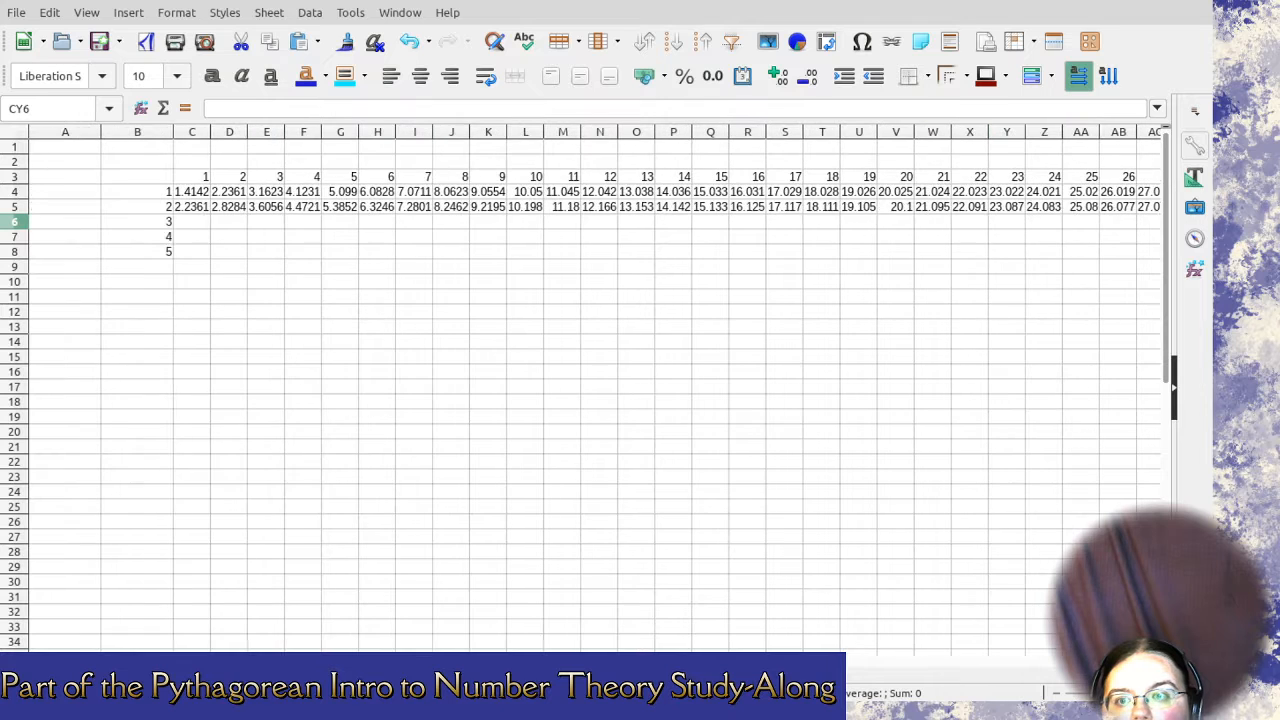
click(191, 206)
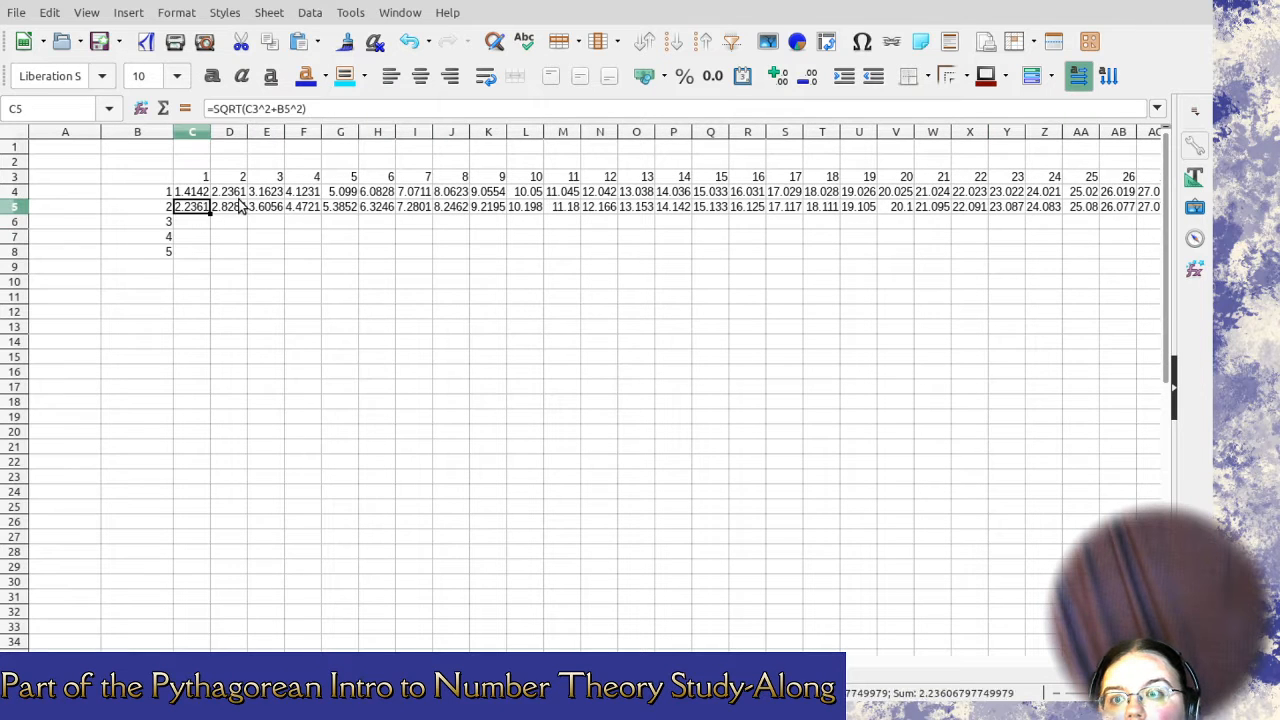
click(228, 216)
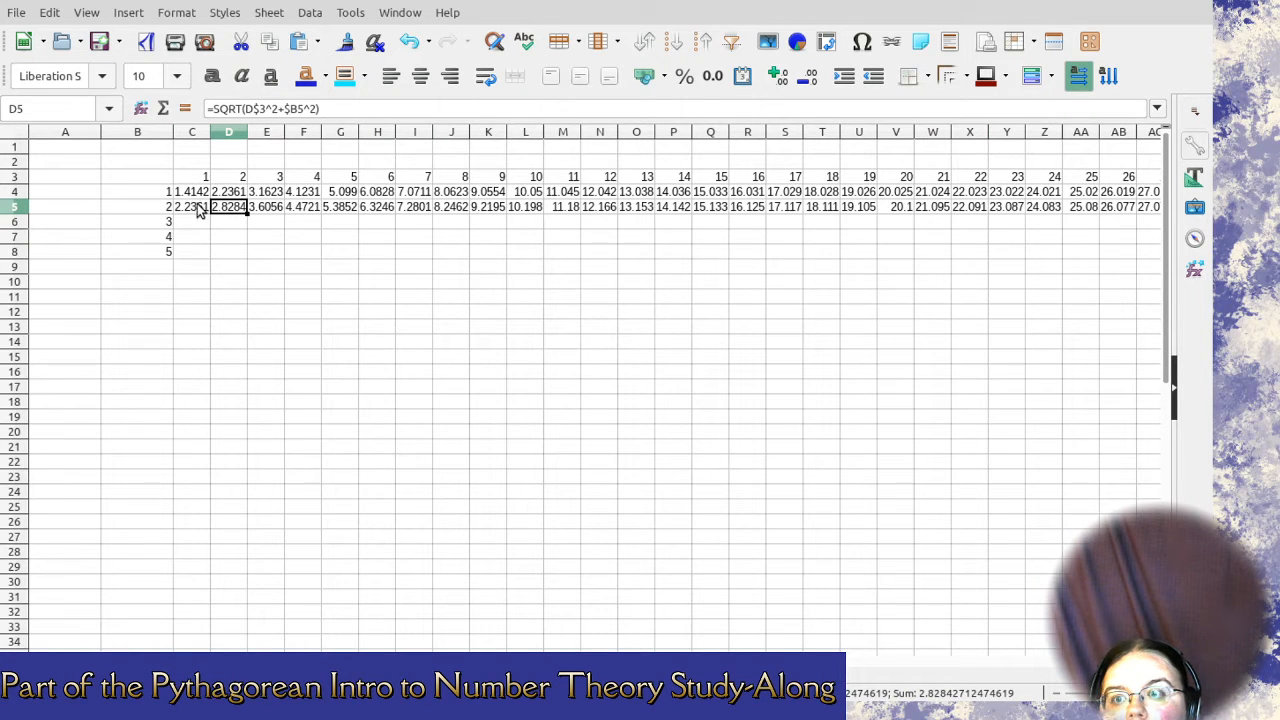
click(198, 210)
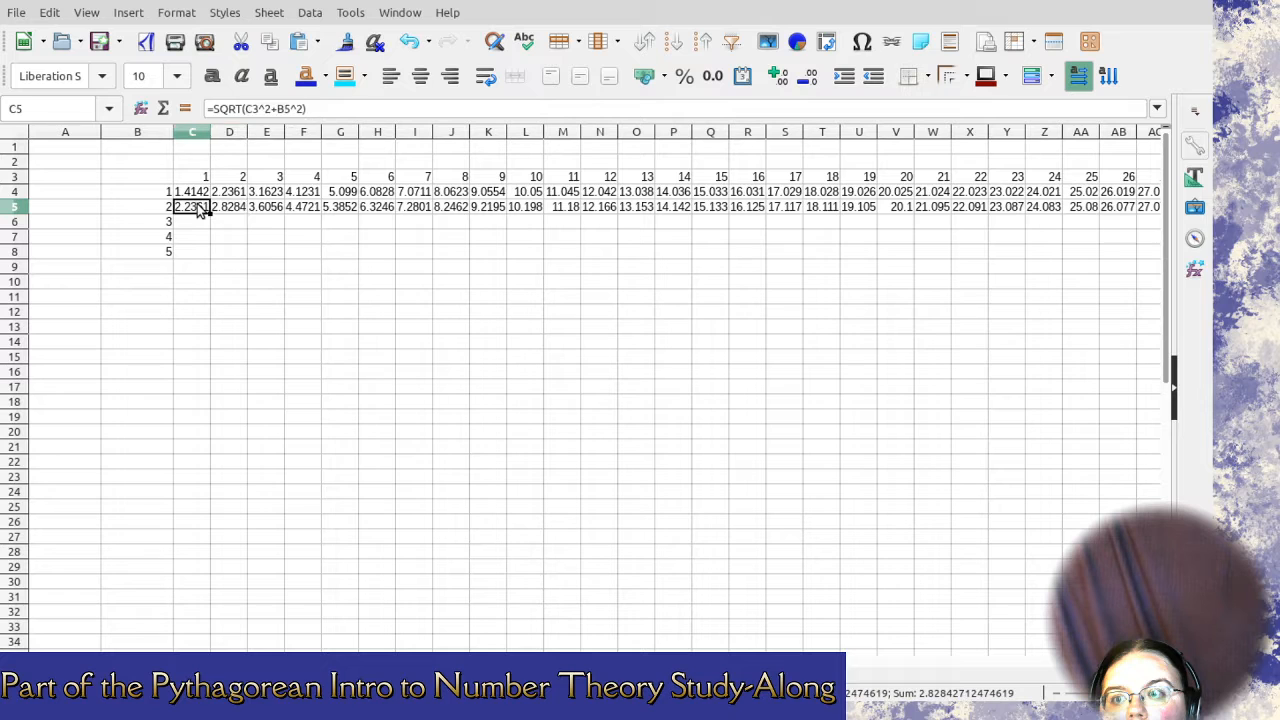
click(256, 112)
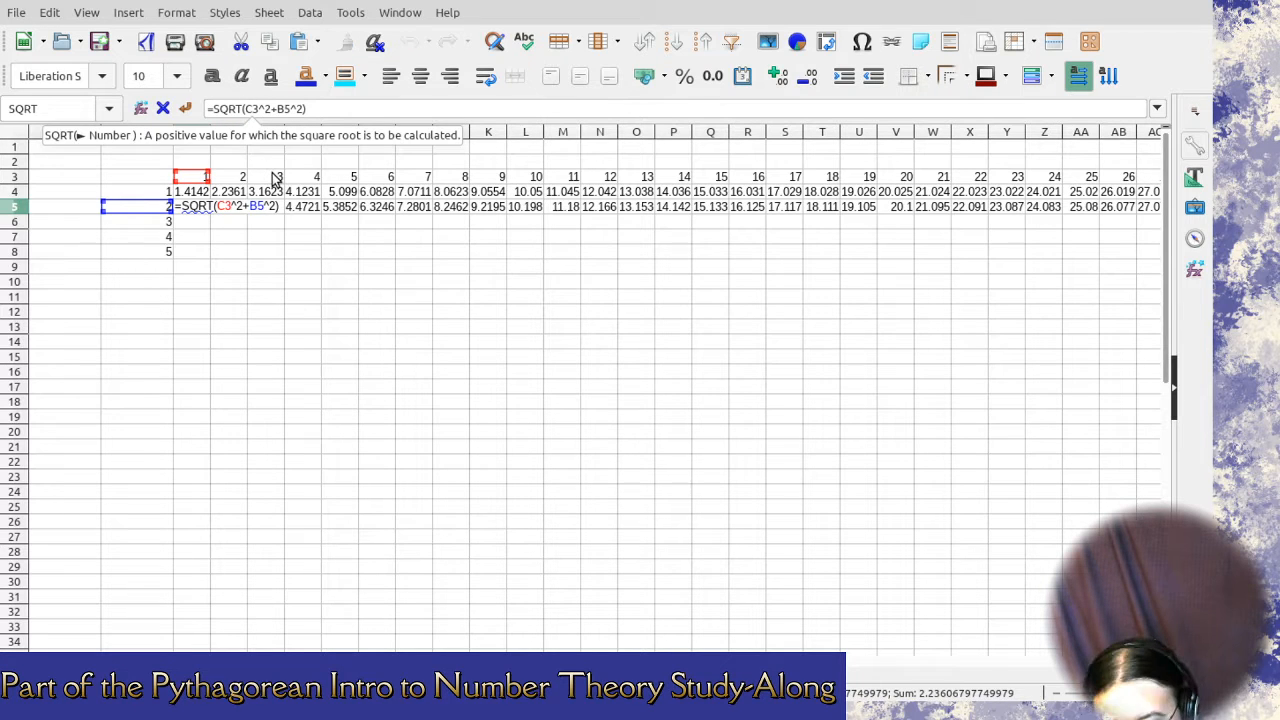
text($)
key(Return)
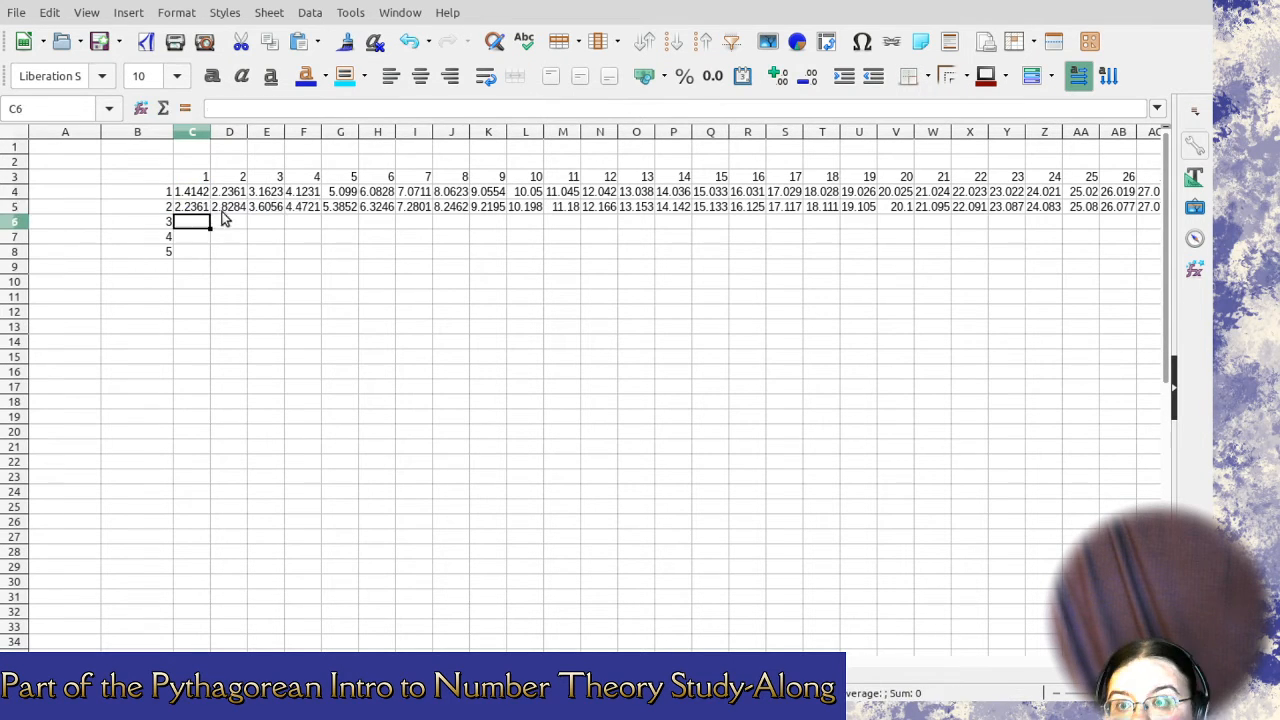
click(229, 210)
click(193, 210)
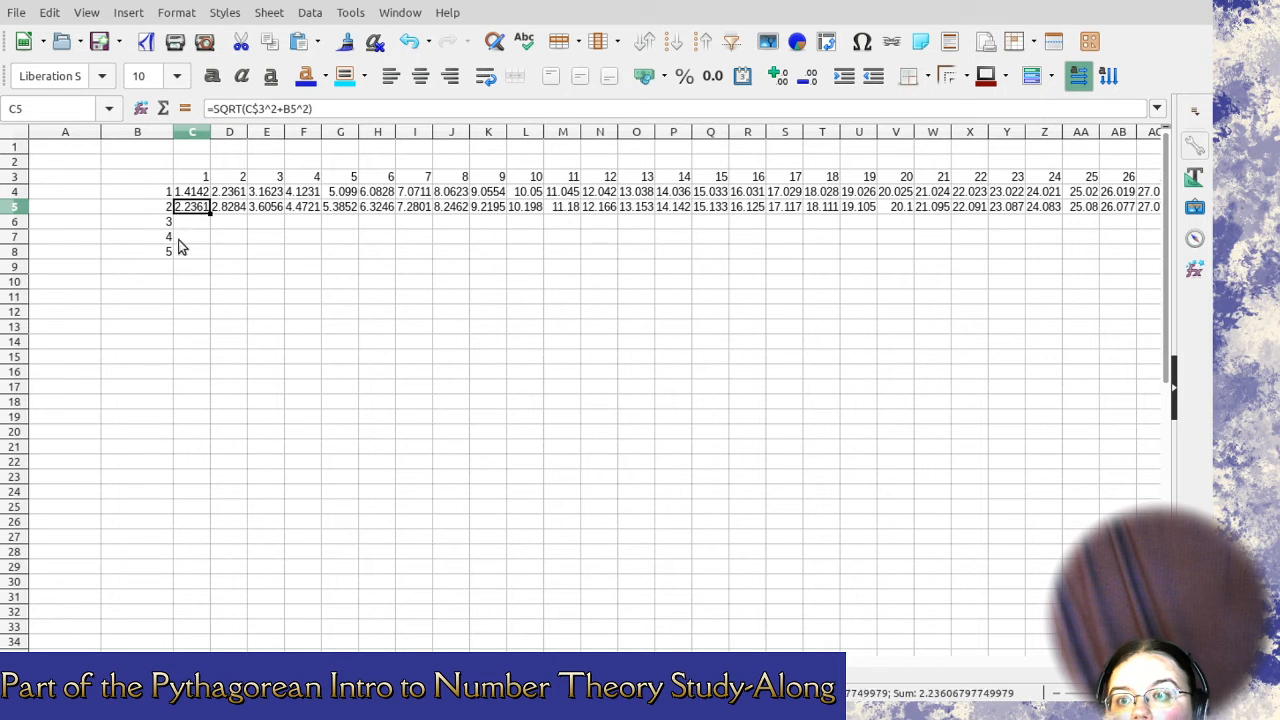
Fill the formulas in C5:CX5 down through row 34.
drag(190, 213, 1140, 212)
drag(1140, 229, 989, 643)
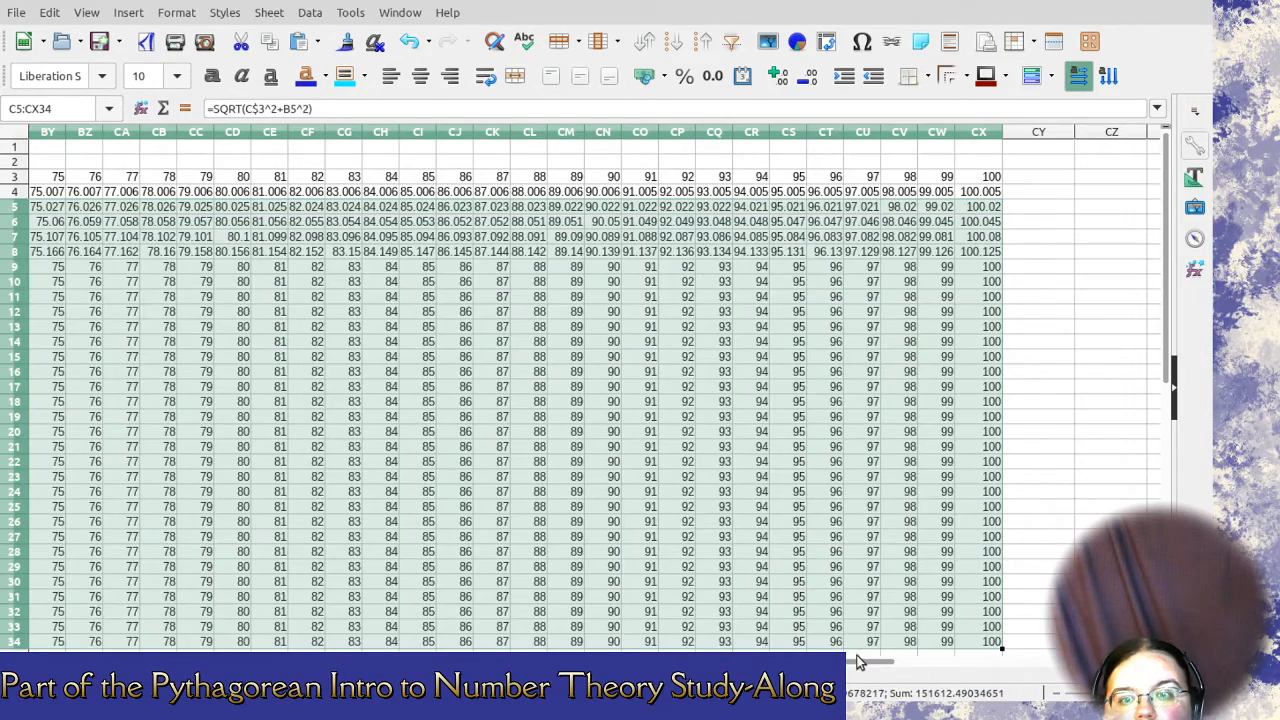
drag(853, 662, 420, 662)
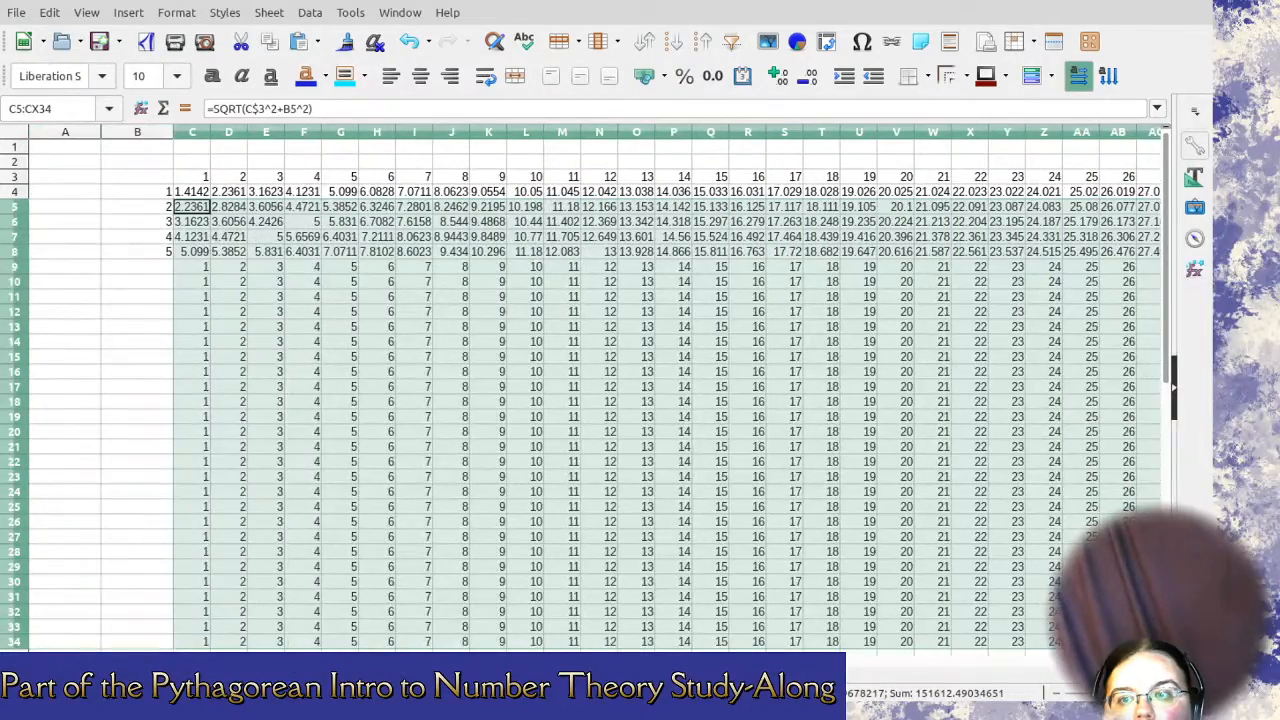
Extend the whole-number series in column B from B6:B7 down to B34.
click(168, 252)
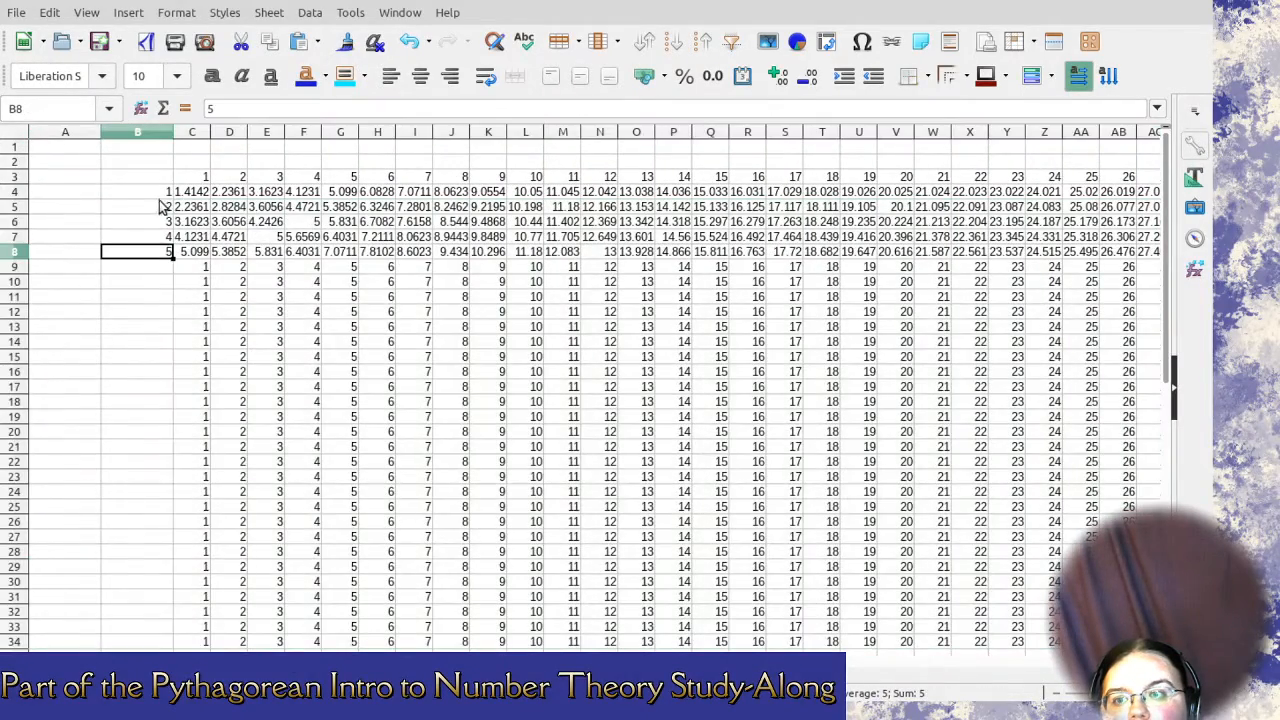
drag(160, 192, 161, 244)
click(162, 252)
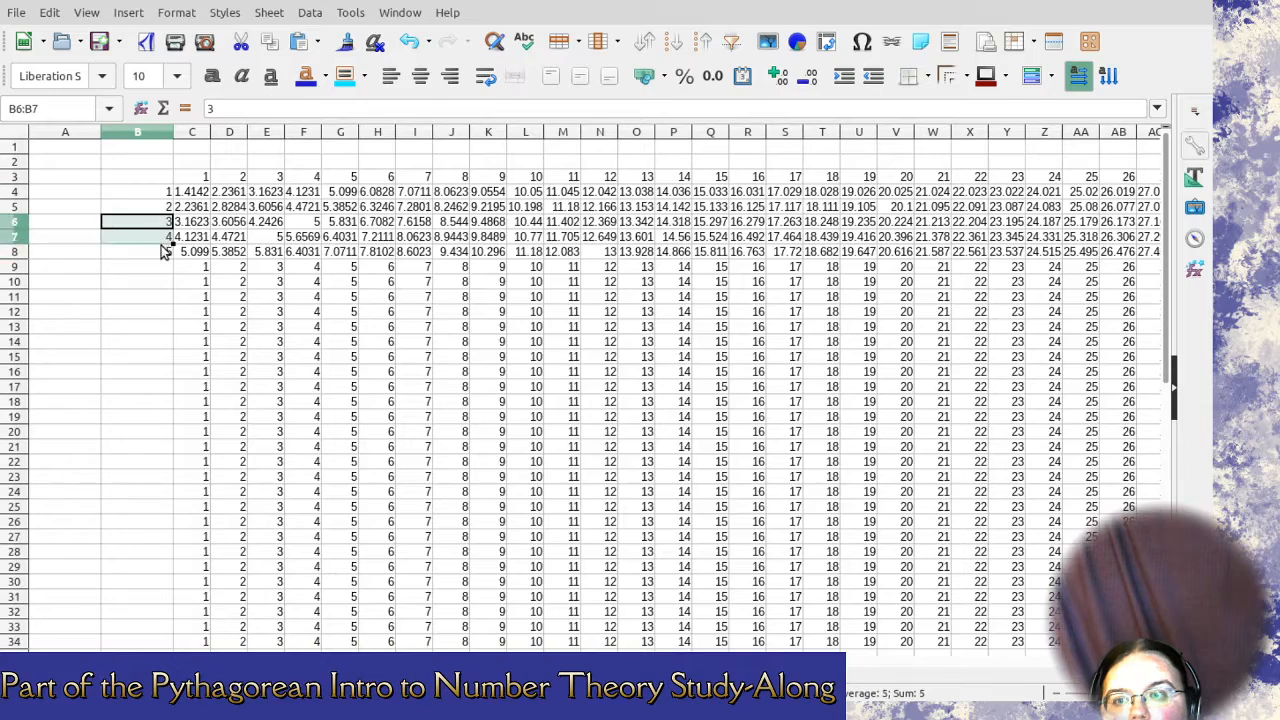
drag(165, 644, 170, 649)
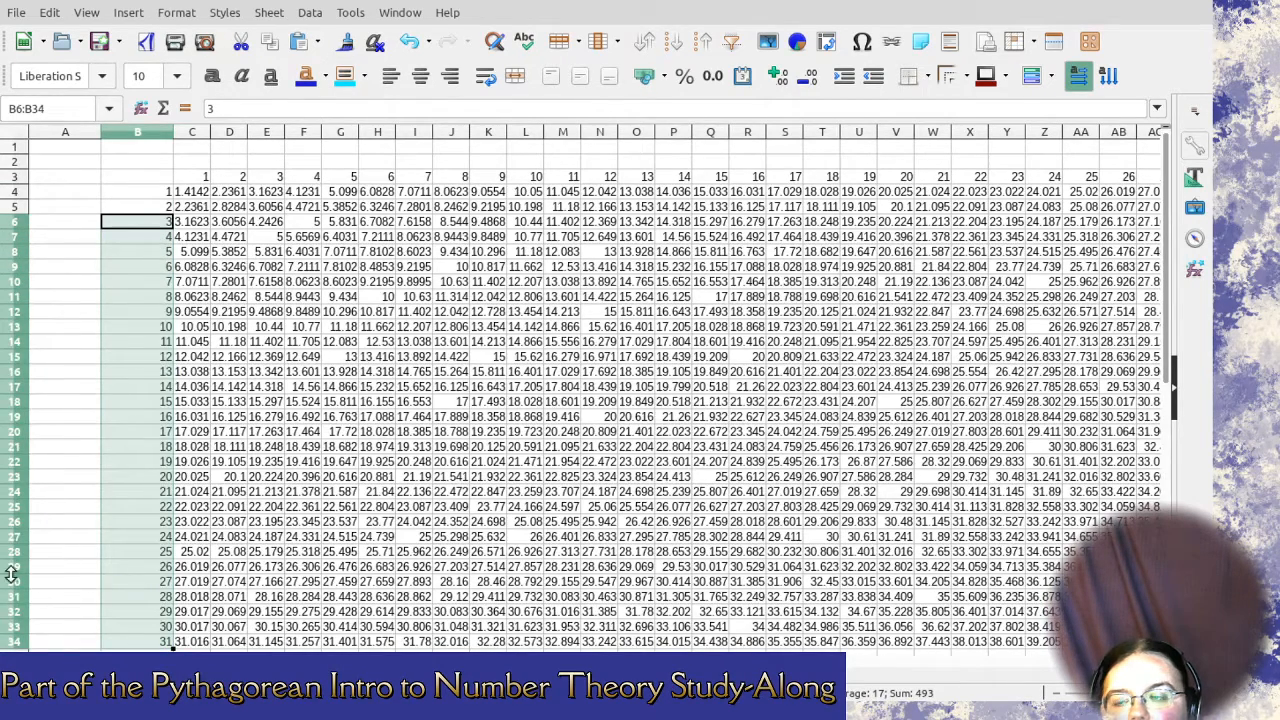
click(60, 582)
Extend the column B numbers and the hypotenuse formulas across to column CX from row 34 down to row 103.
scroll(700, 482, down, 2)
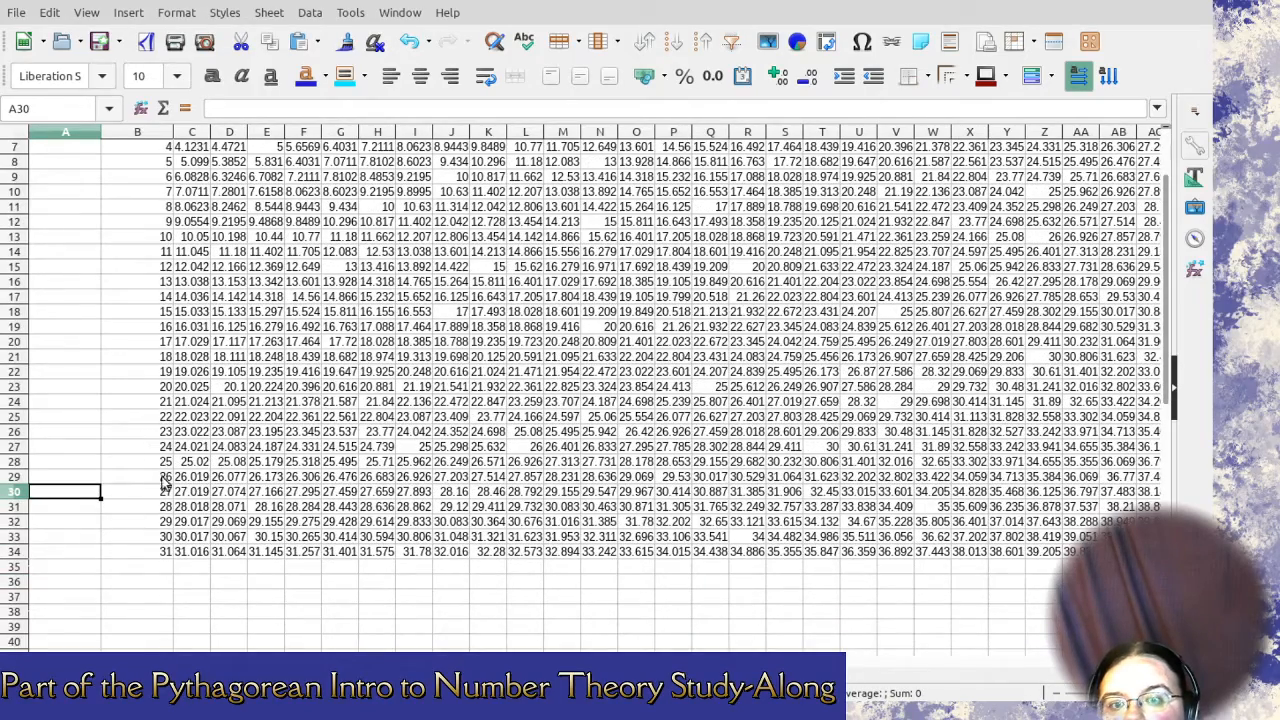
drag(153, 466, 848, 648)
click(948, 572)
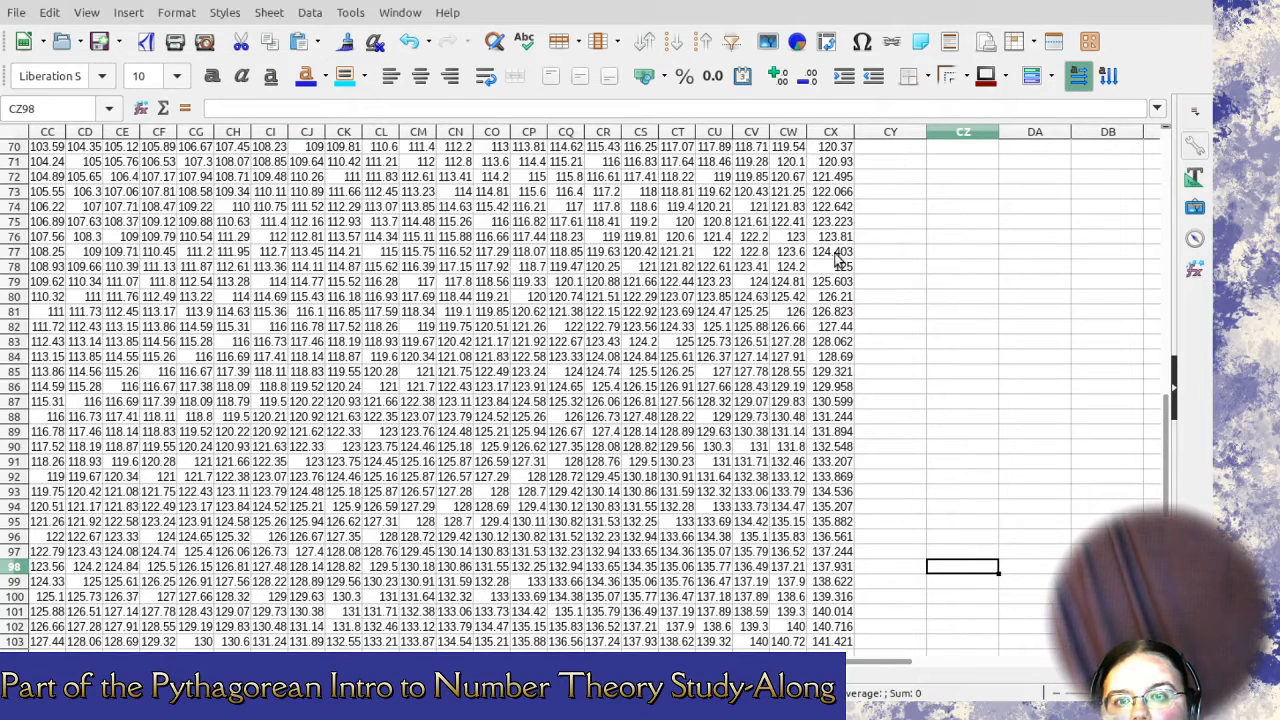
Examine the filled table from its last row and column back to the formulas in C4 and C5.
scroll(799, 539, down, 2)
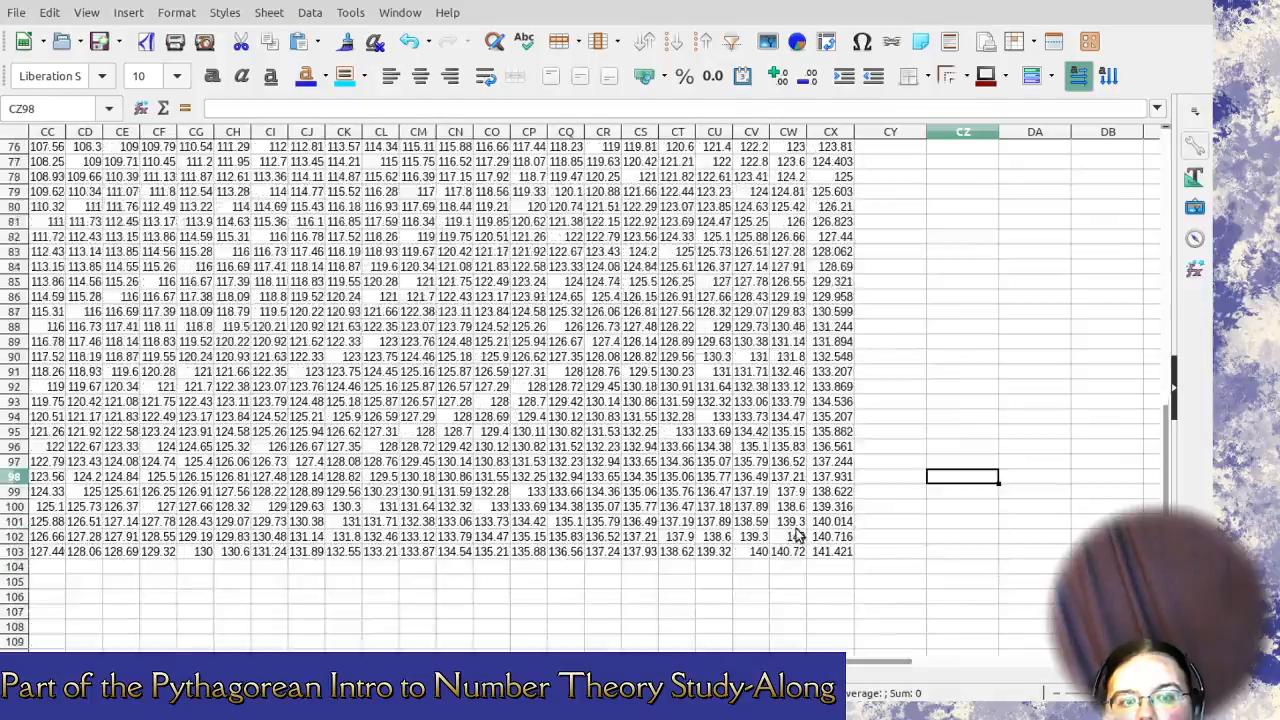
scroll(588, 350, left, 20)
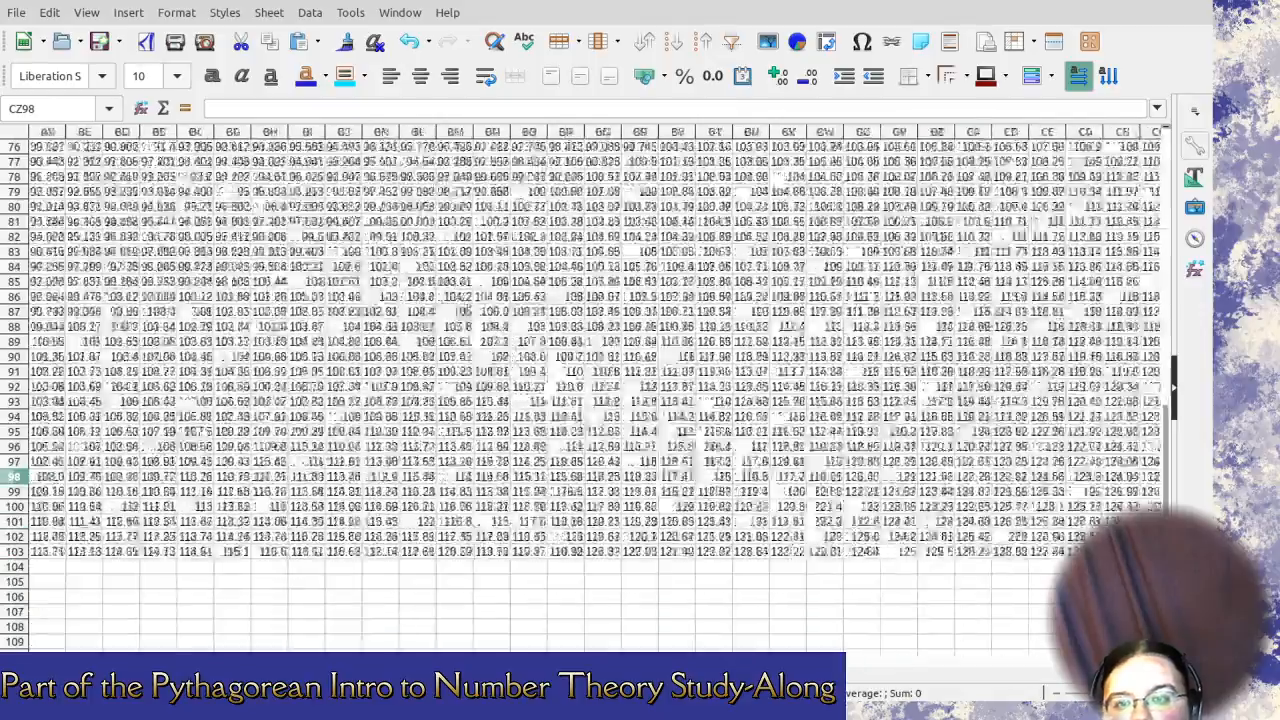
scroll(588, 350, left, 7)
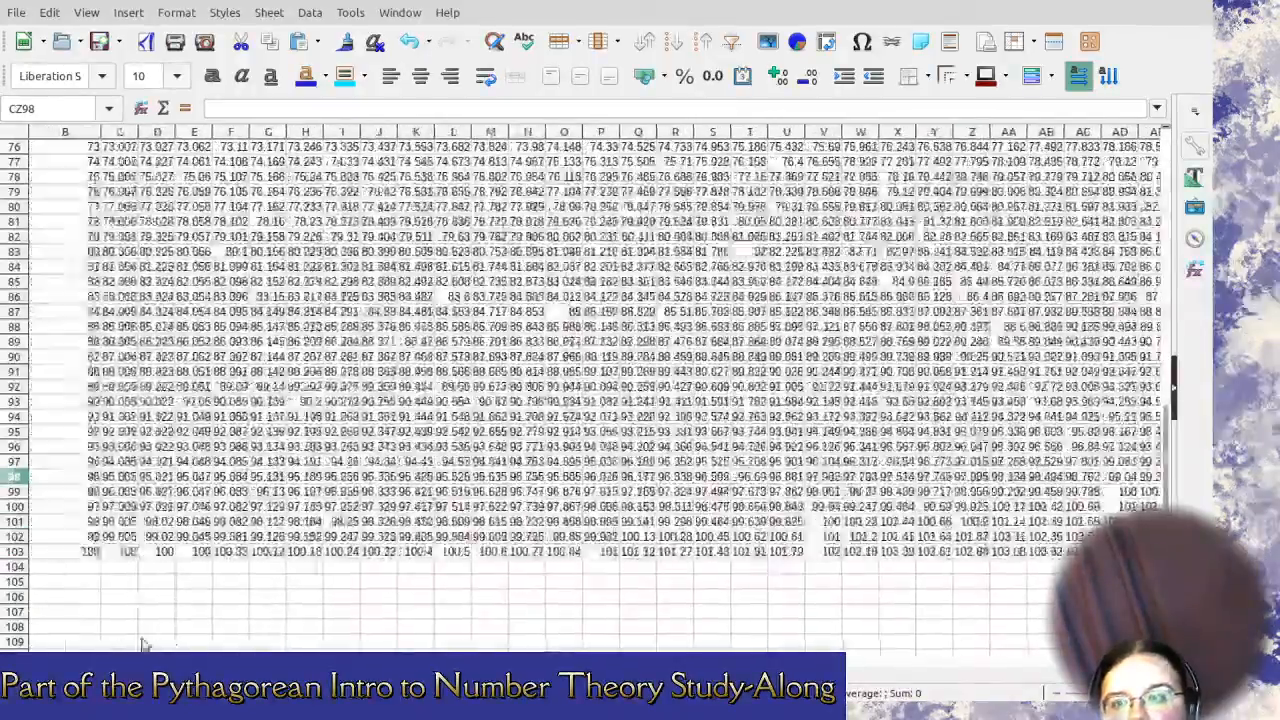
scroll(520, 432, up, 20)
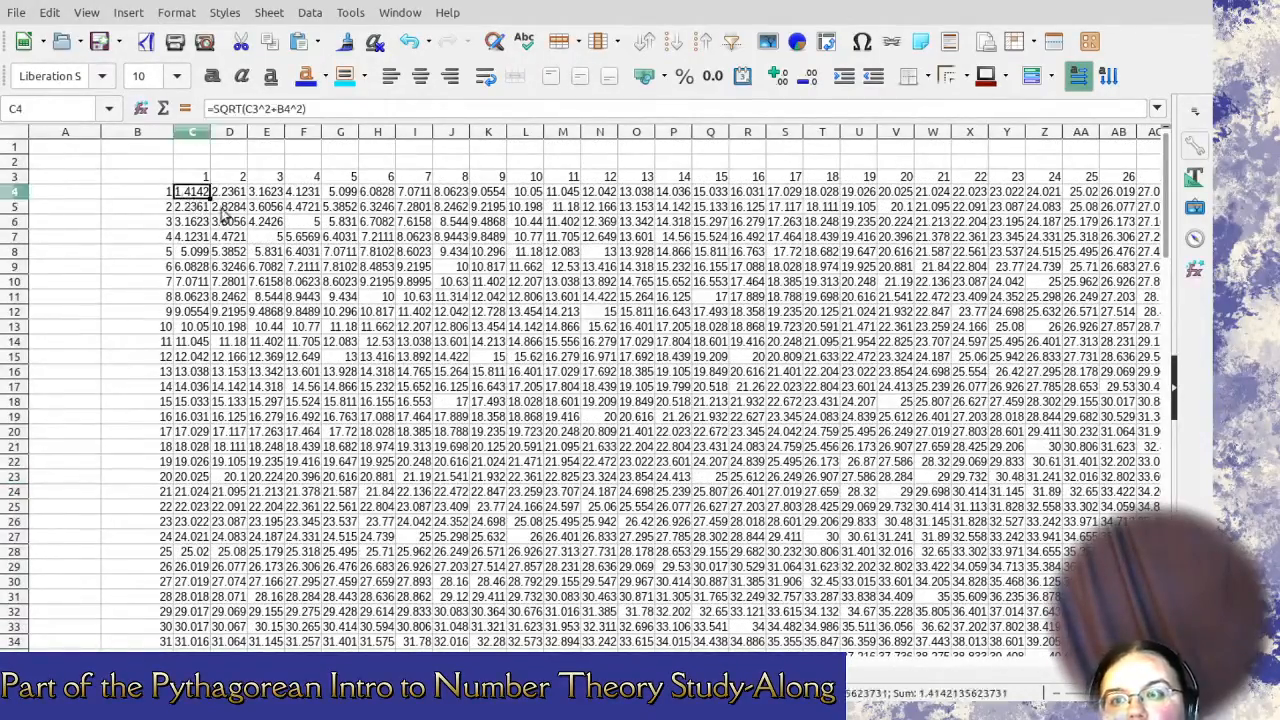
click(226, 210)
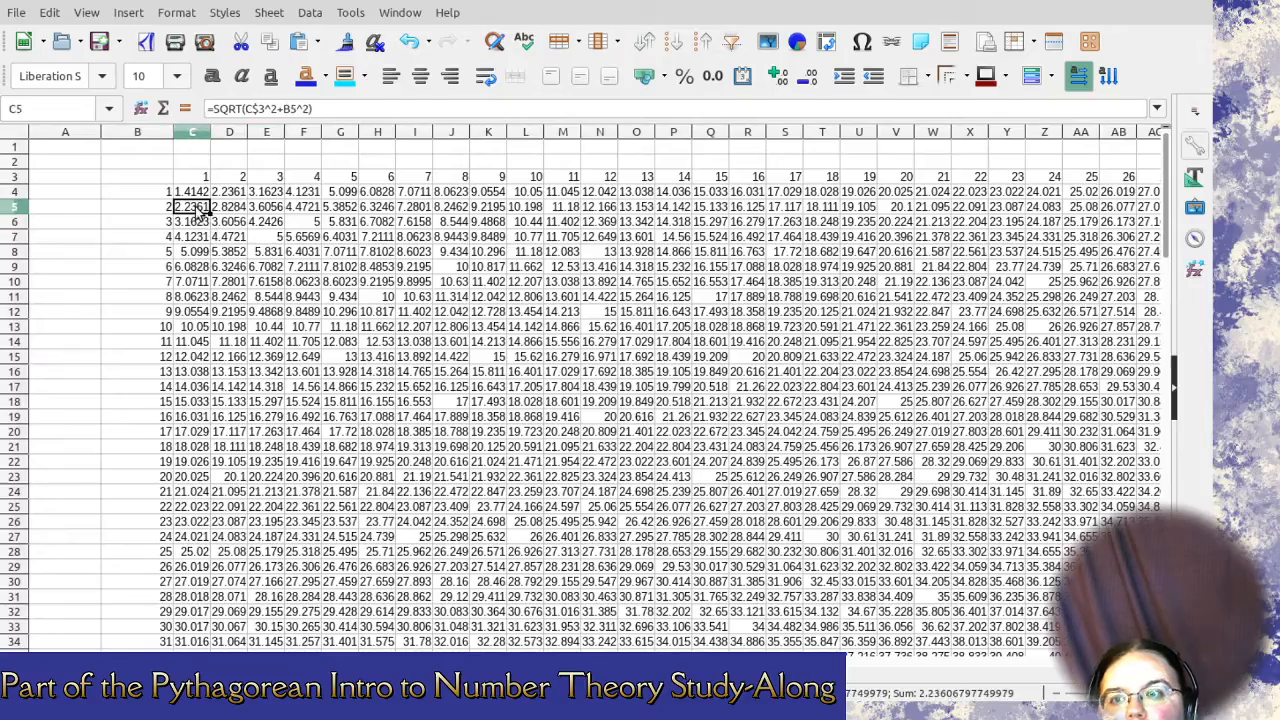
Clear the mirrored duplicates below the diagonal in C5:C103, D6:D103, E7:E103 and F8:F103.
drag(203, 210, 185, 594)
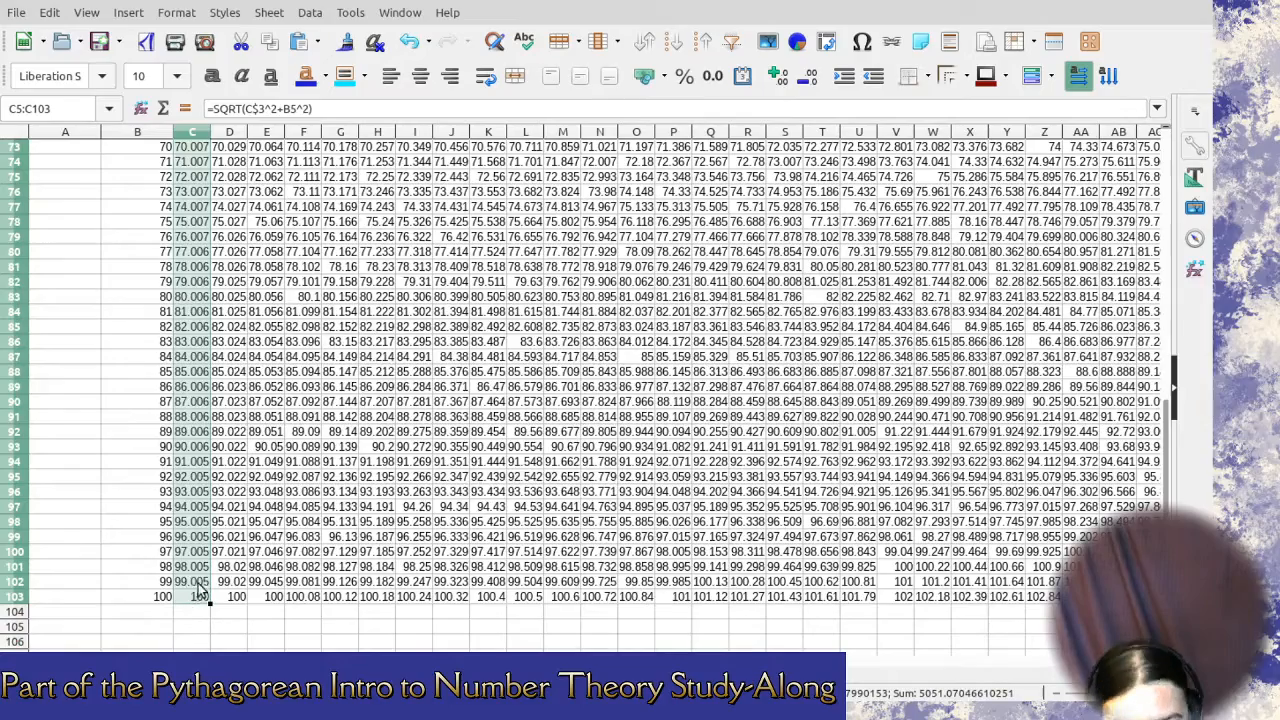
drag(278, 22, 245, 28)
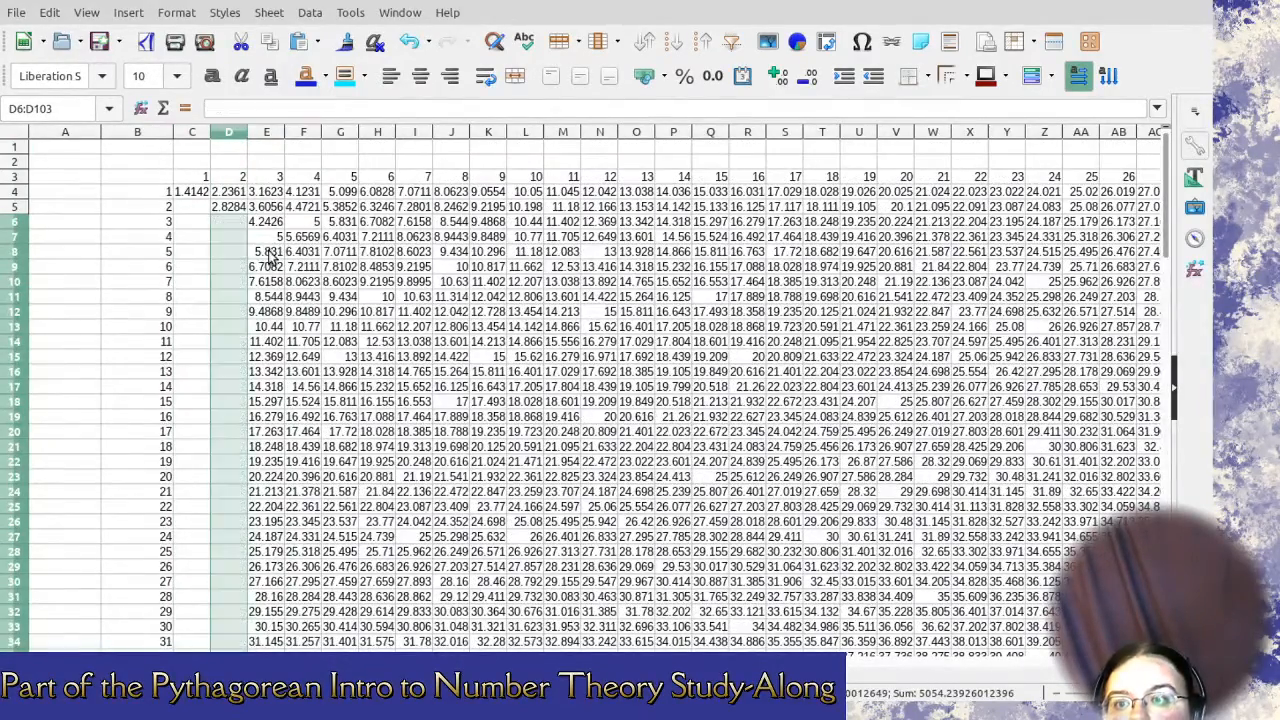
drag(315, 563, 279, 646)
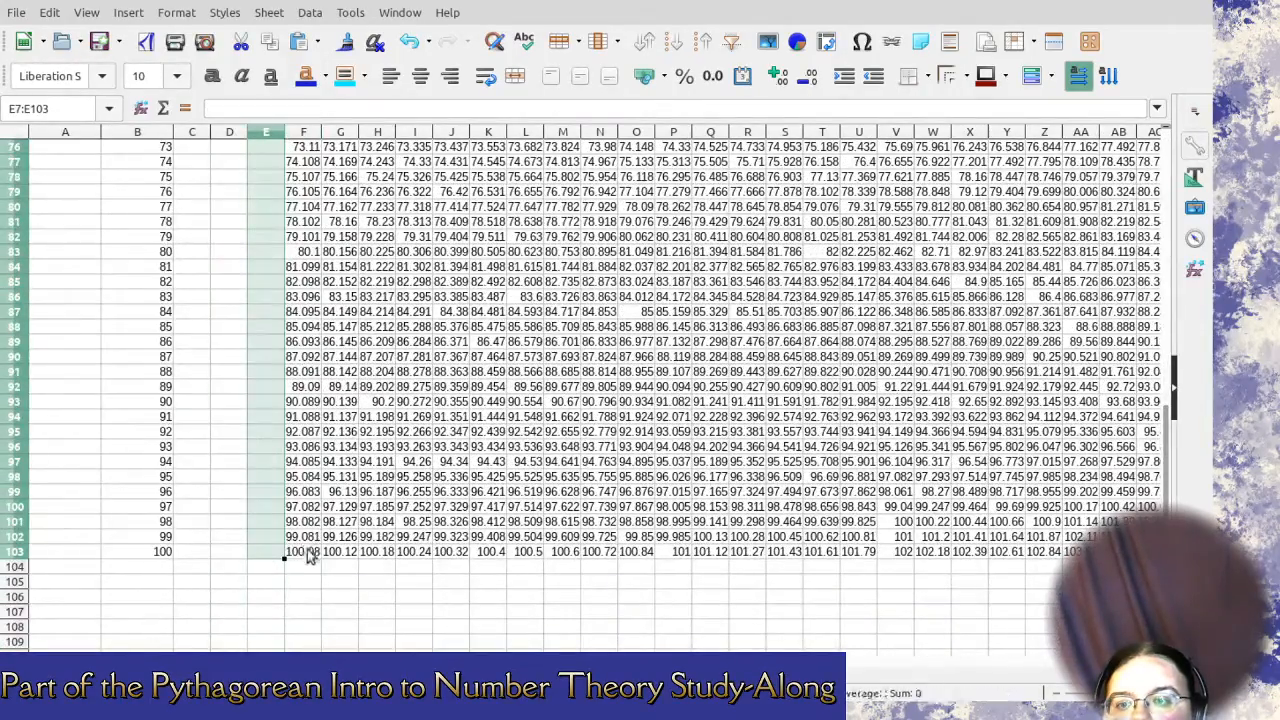
drag(303, 552, 313, 174)
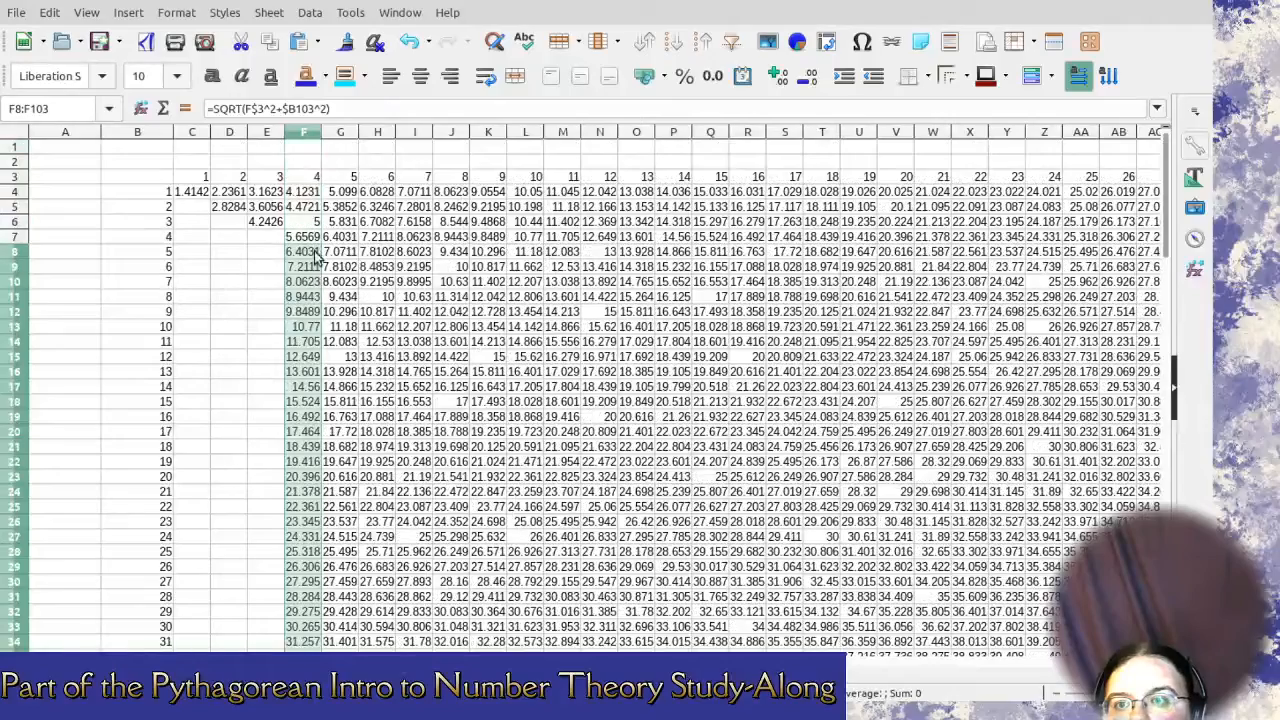
key(Delete)
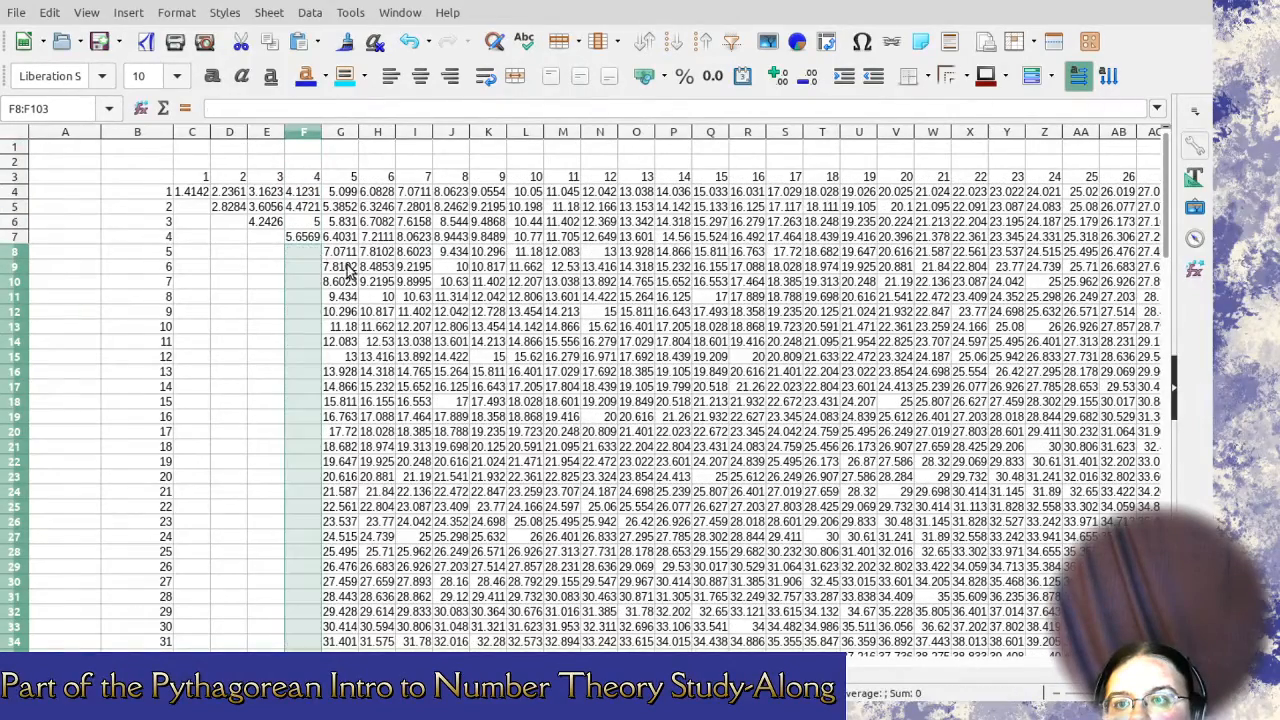
Clear the mirrored duplicates below the diagonal in G9:G103, H10:H103, I11:I103, J12:J103 and K13:K103.
drag(347, 265, 372, 253)
key(Delete)
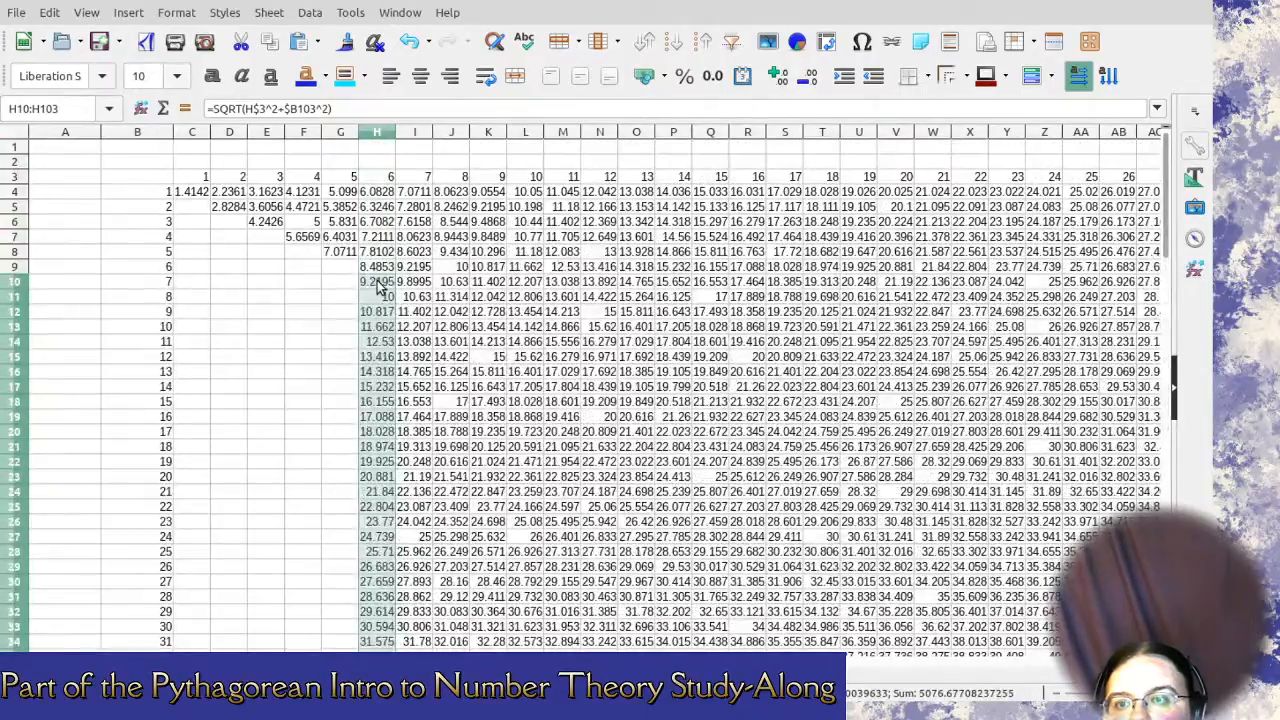
key(Delete)
drag(422, 305, 410, 635)
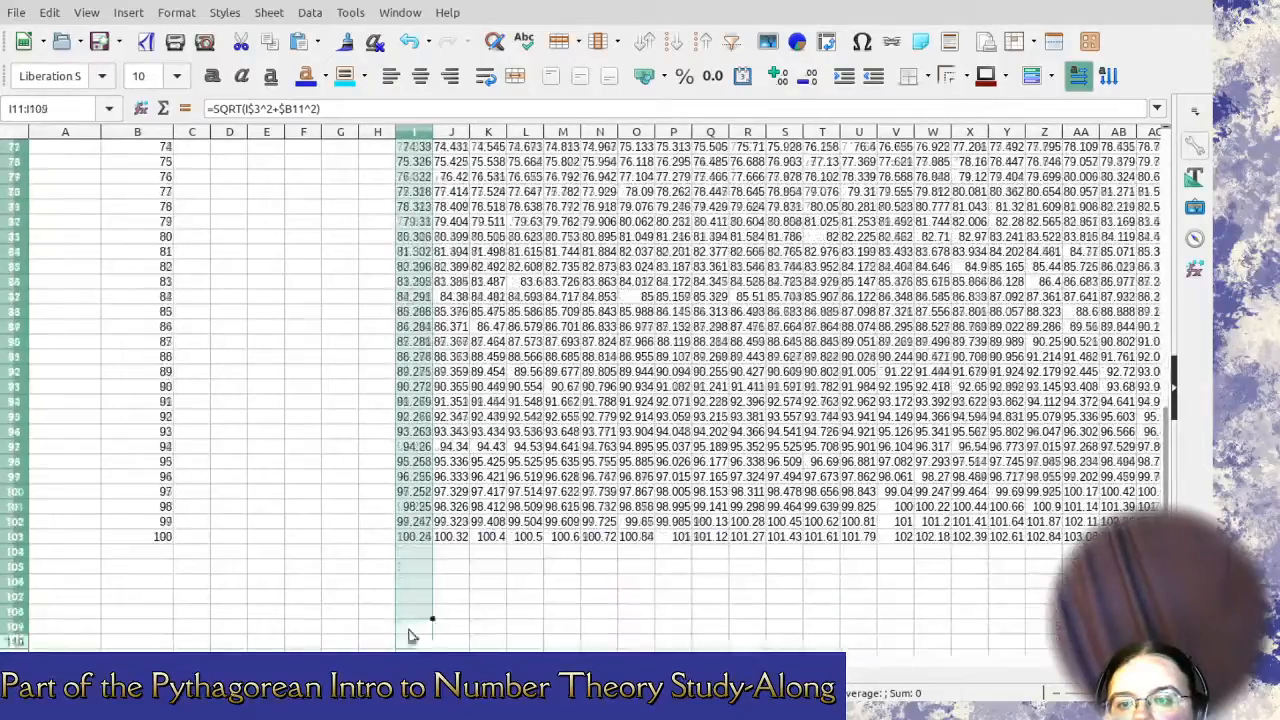
key(Delete)
drag(451, 537, 488, 574)
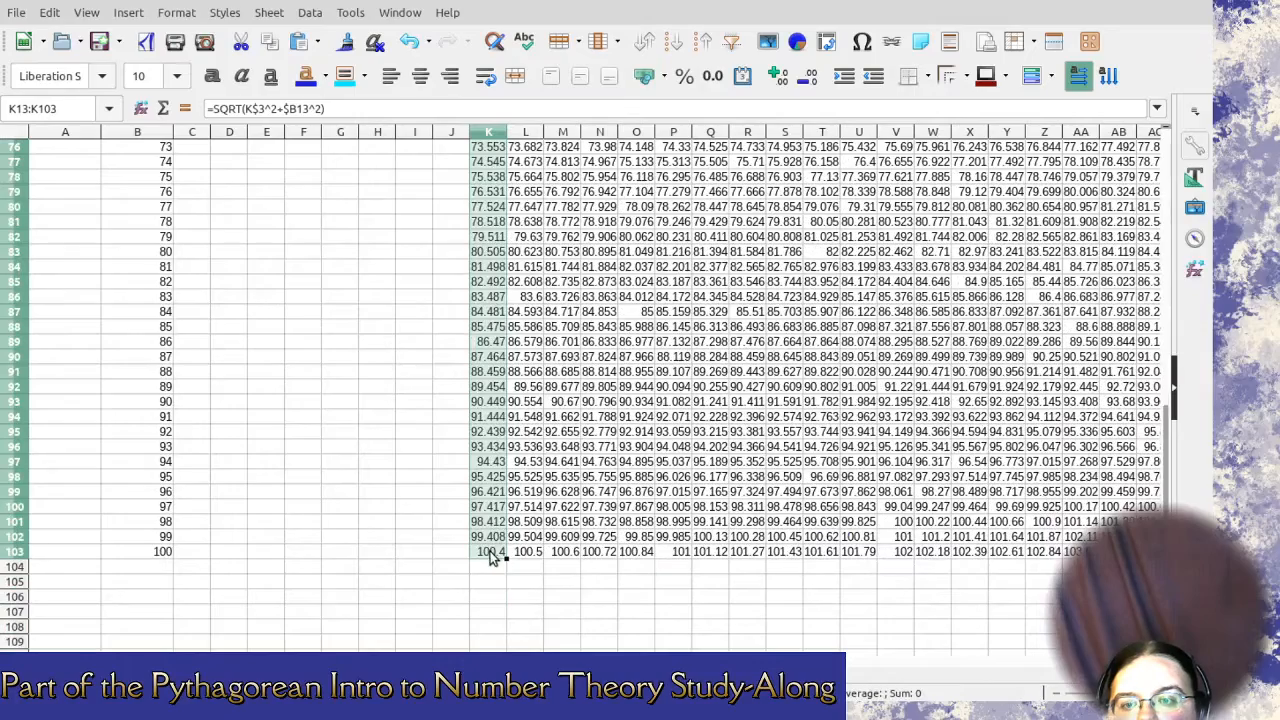
key(Delete)
Clear the duplicates below the diagonal in L14:L103, M15:M103, N16 and N17:P103, and refill P17 with the formula from P16.
click(537, 555)
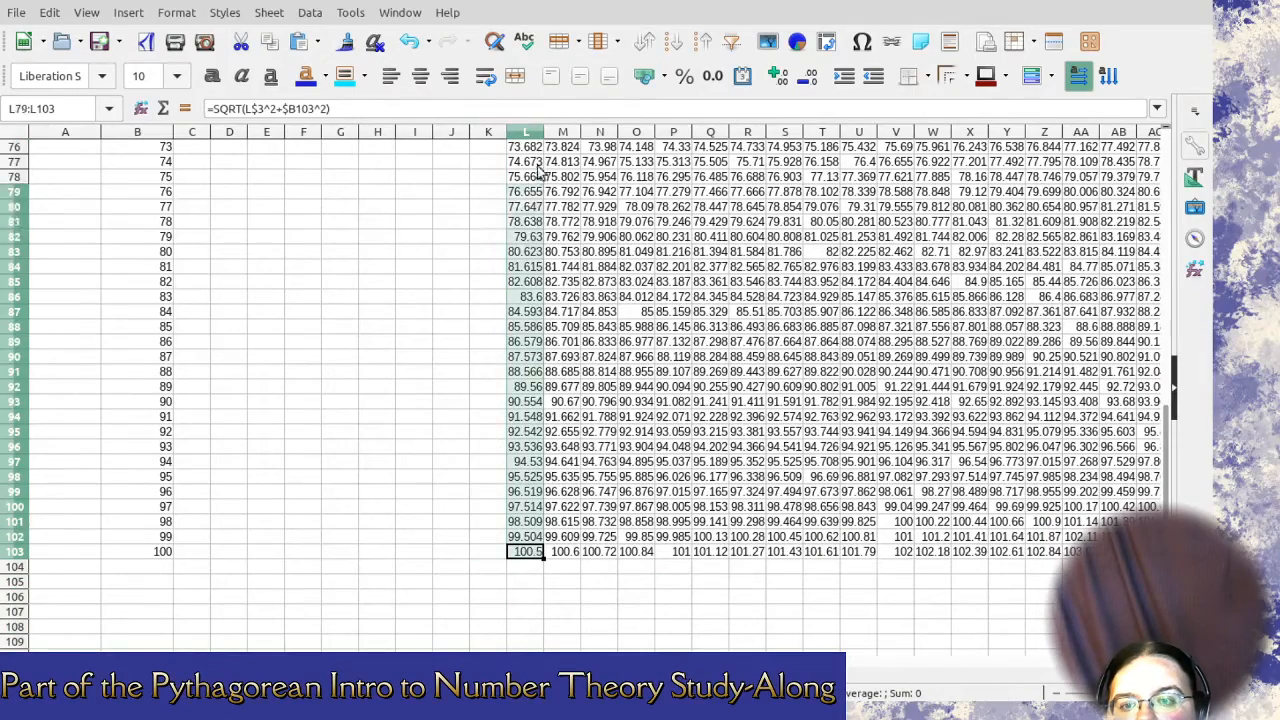
drag(540, 172, 670, 350)
key(Delete)
click(566, 285)
key(Delete)
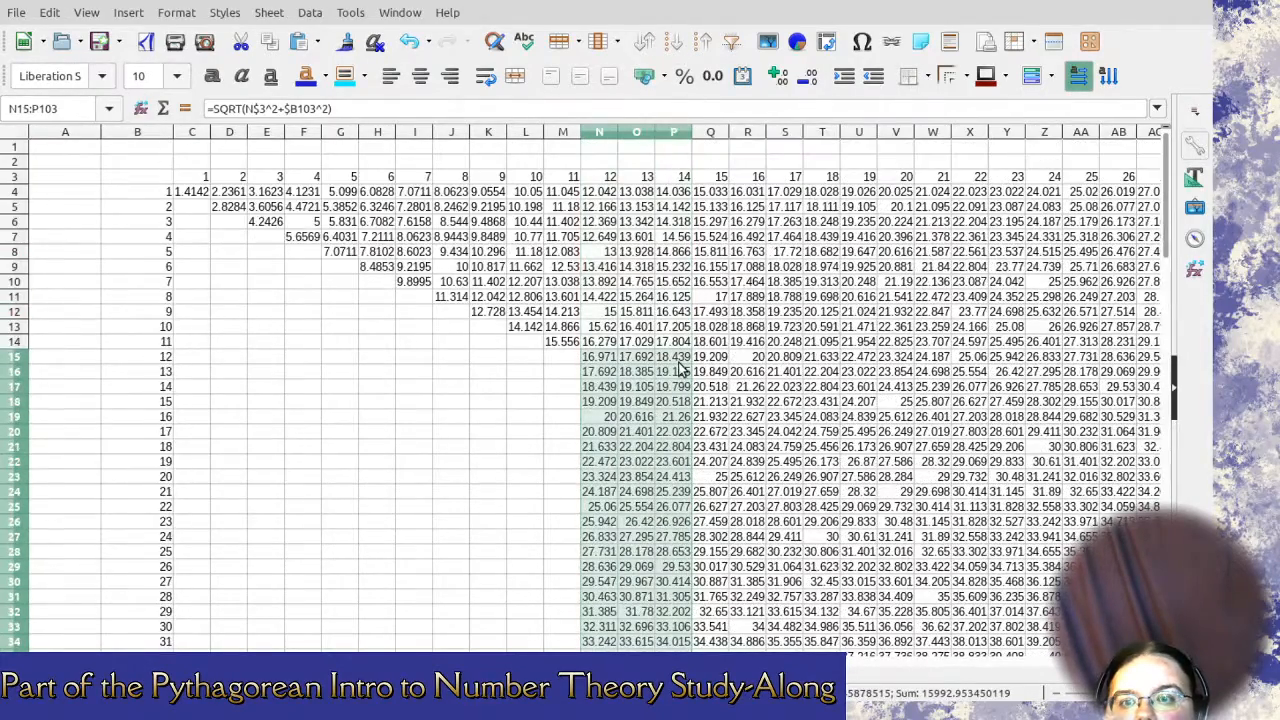
key(Delete)
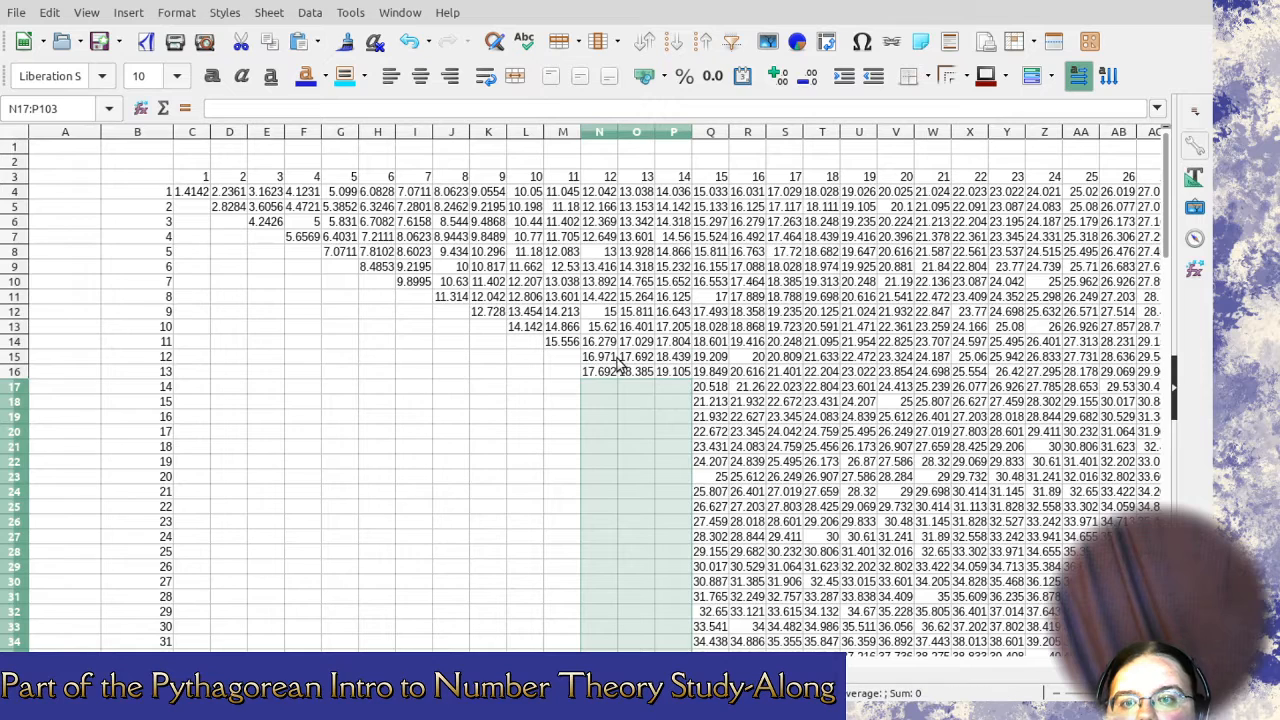
click(610, 375)
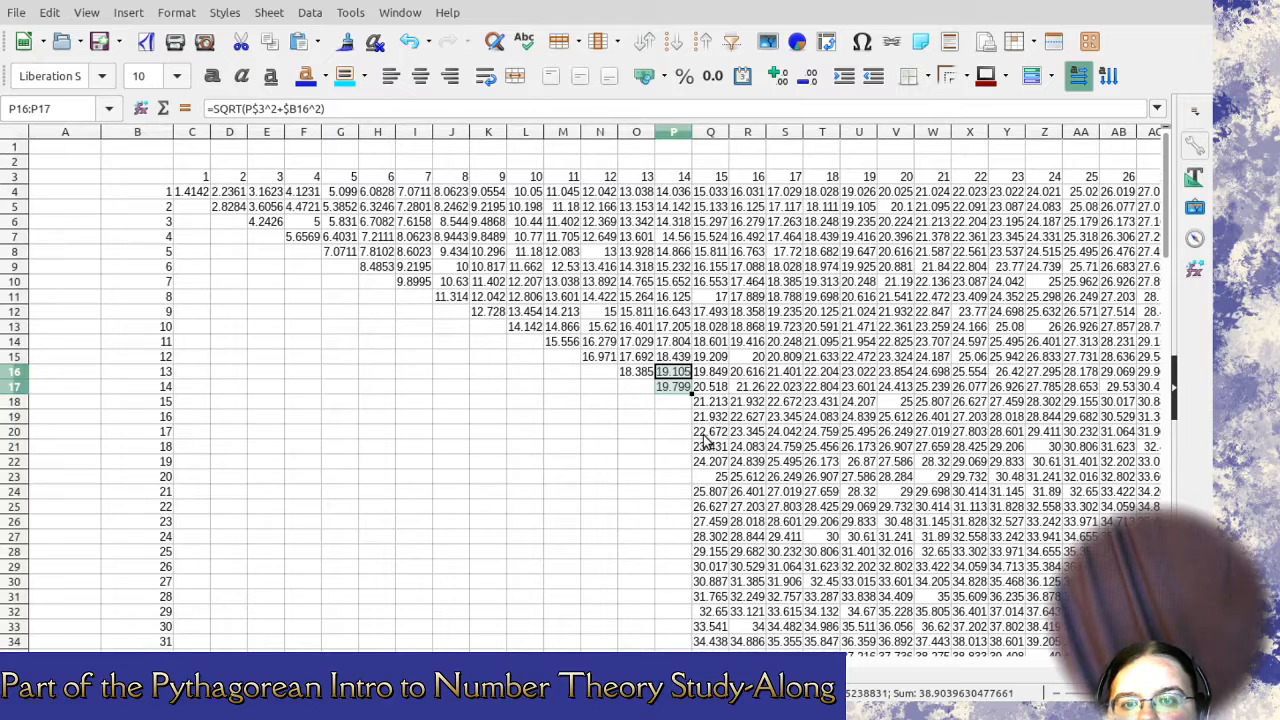
Clear the duplicates below the diagonal in Q19, Q20:R20, Q21:S21 and the block Q22:T103.
click(704, 420)
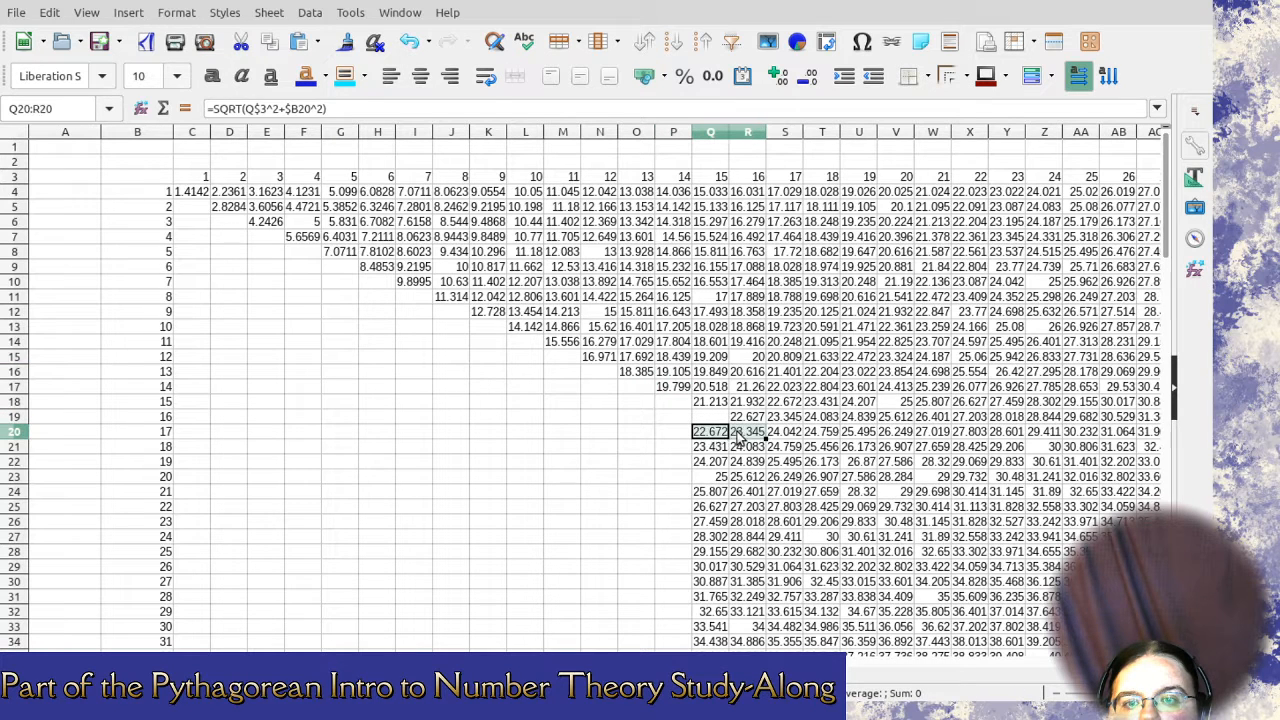
drag(718, 452, 814, 473)
key(Delete)
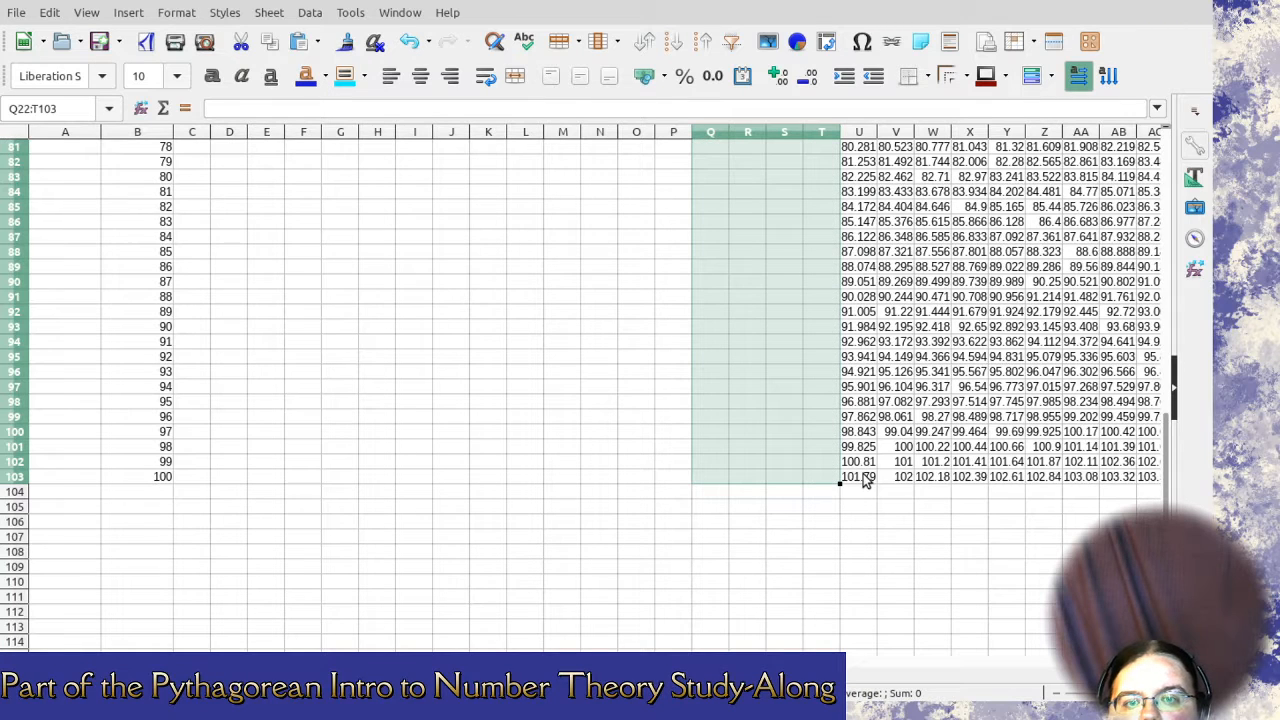
Clear the mirrored duplicates below the diagonal in columns U to X down to row 103.
drag(866, 480, 975, 320)
key(Delete)
drag(858, 267, 905, 315)
click(940, 300)
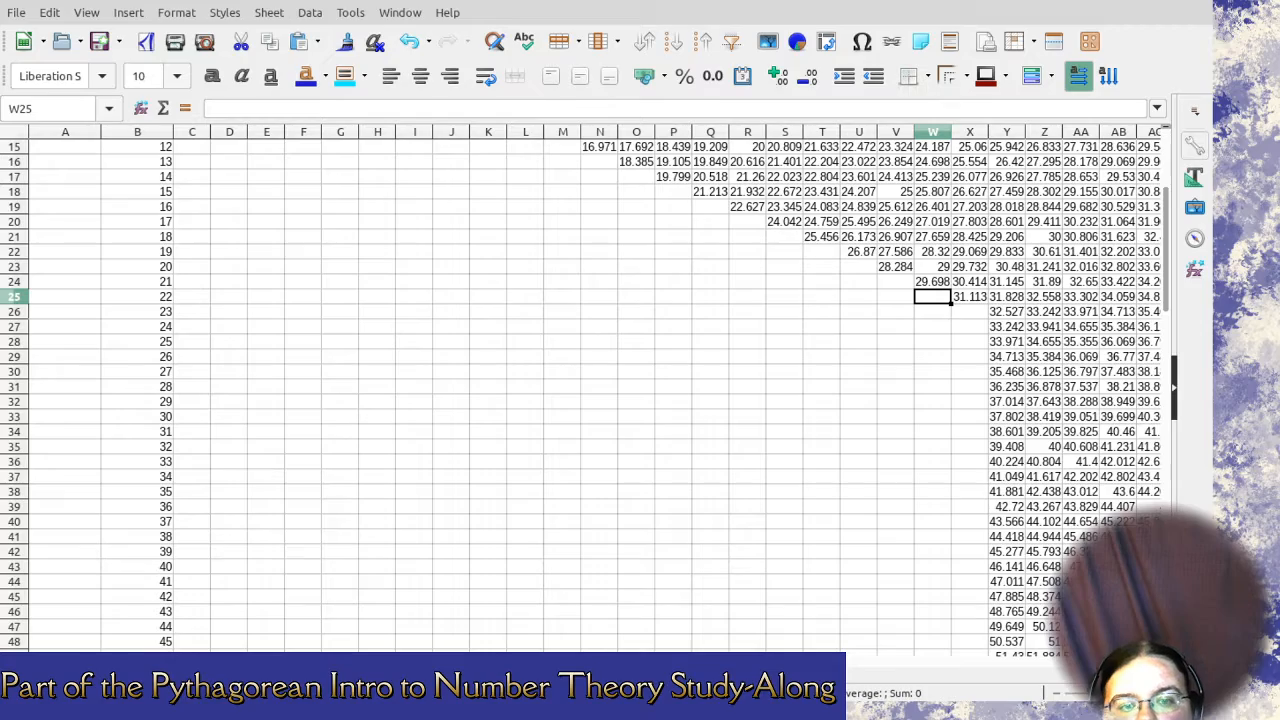
Clear the duplicates below the diagonal in Y27, Y28:Z28, Y29:AA29, Y30:AB30, Y31:AC31 and the block Y32:AD107.
scroll(600, 390, right, 5)
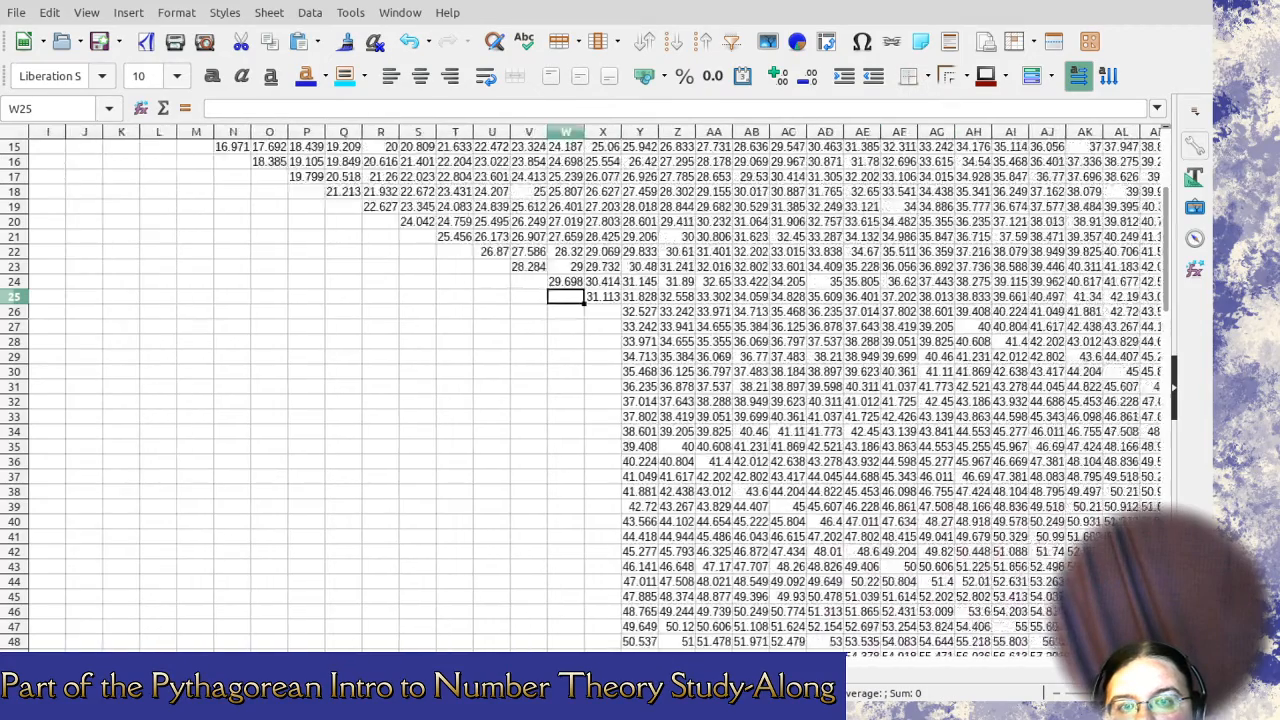
click(420, 327)
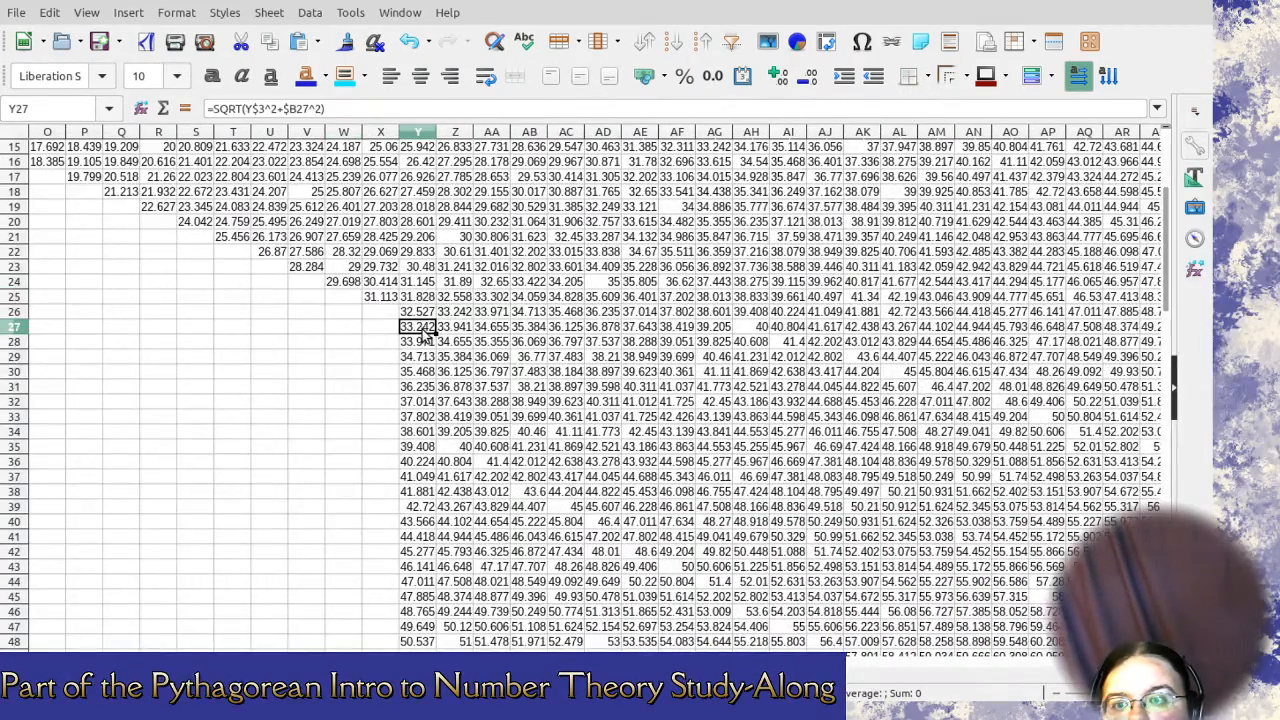
drag(432, 343, 448, 348)
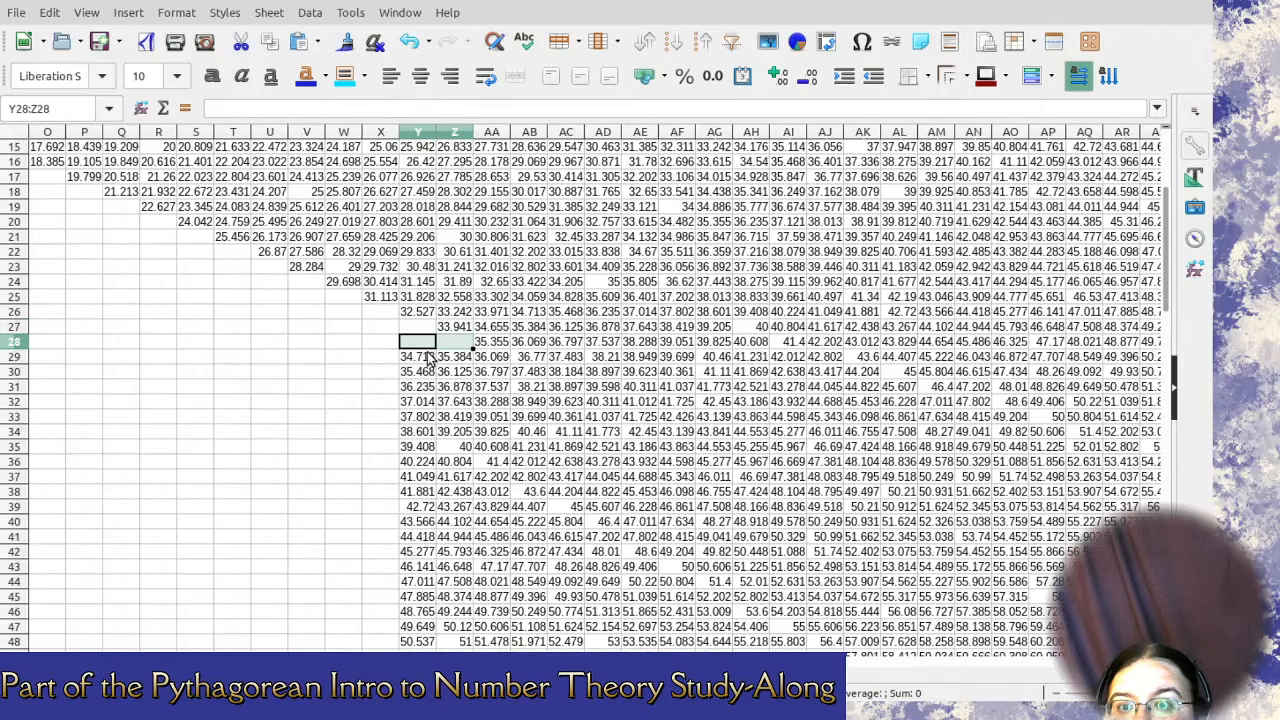
click(420, 371)
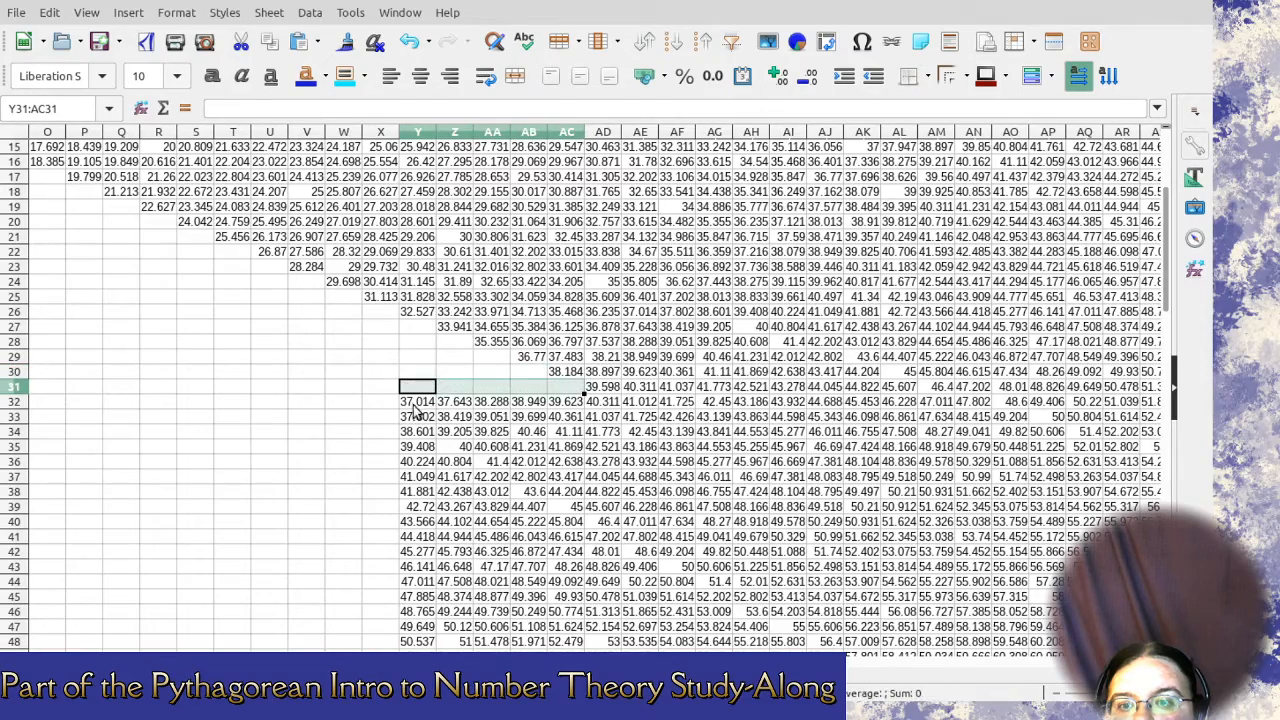
drag(417, 404, 452, 403)
drag(603, 416, 620, 649)
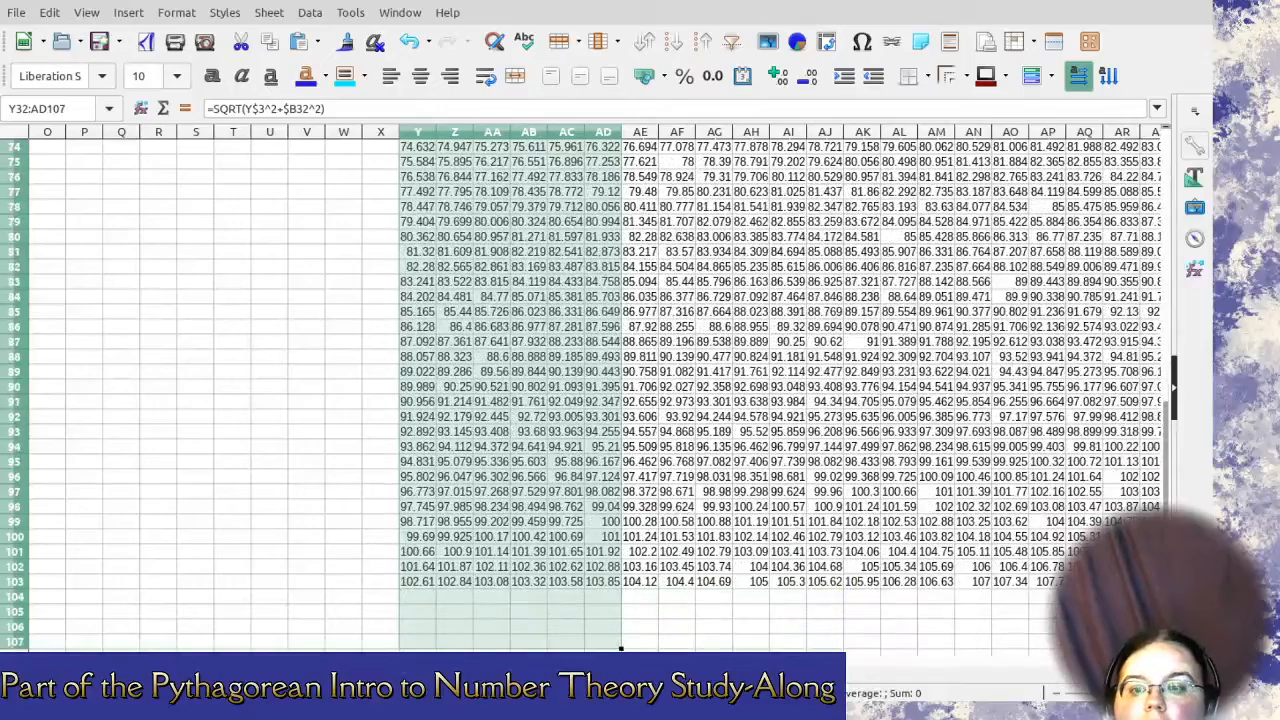
key(Delete)
Clear the block AE42:AK103 and the remaining duplicates below the diagonal in AE33:AE41 and AF34:AF41.
drag(640, 566, 855, 612)
key(Delete)
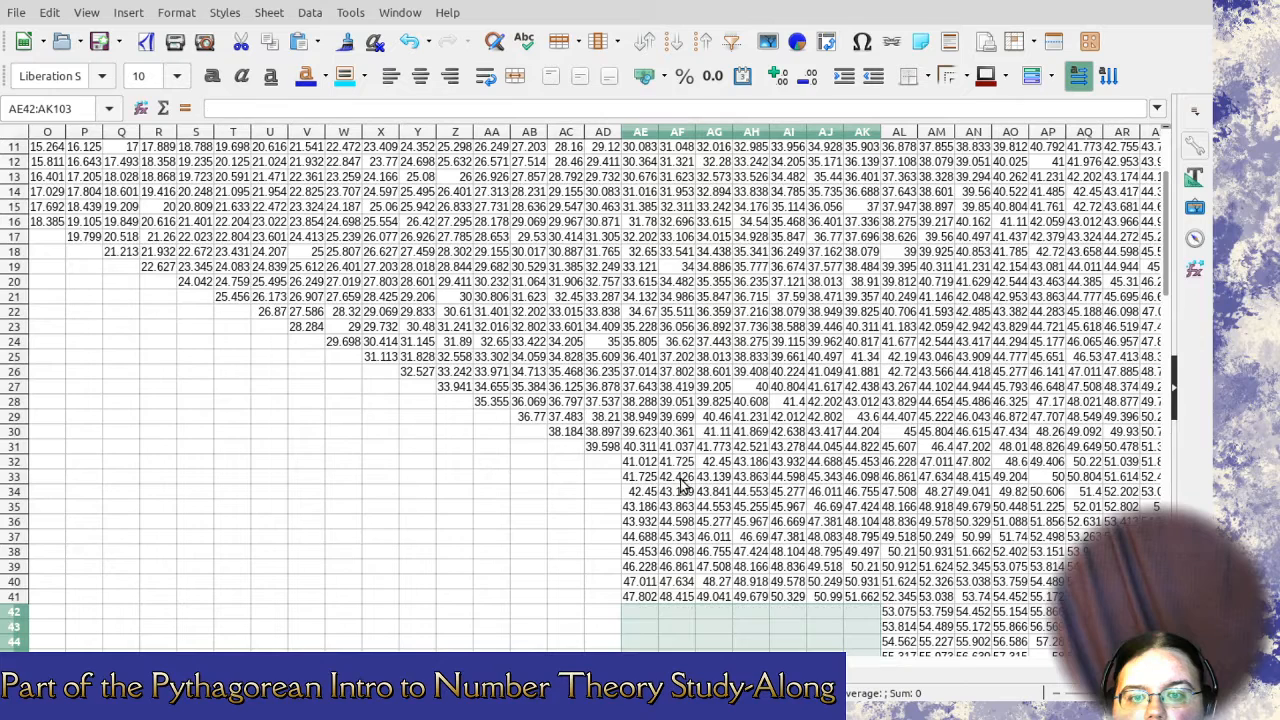
drag(648, 478, 651, 603)
key(Delete)
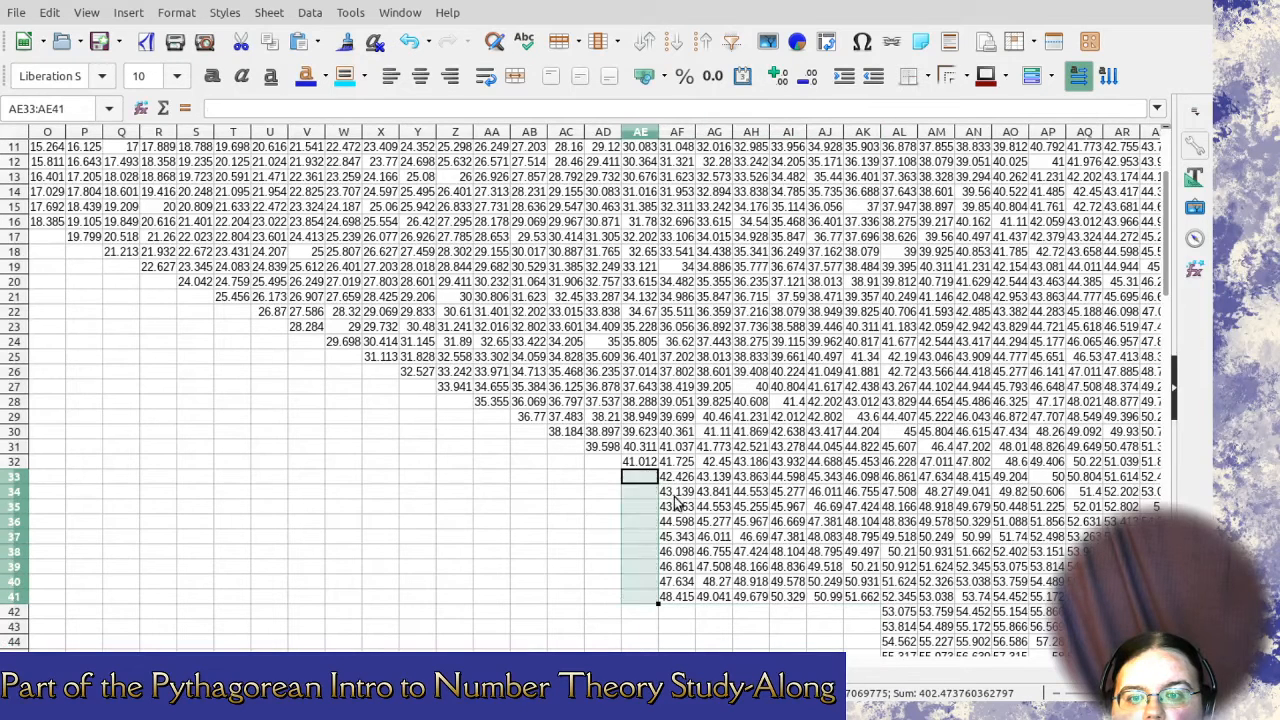
drag(677, 492, 689, 606)
key(Delete)
Clear the duplicates below the diagonal in AG35:AG41, AH36:AH41, AI37:AI41, AJ38:AJ41 and AK39:AK41.
drag(714, 507, 733, 590)
key(Delete)
drag(750, 521, 870, 582)
key(Delete)
key(Delete)
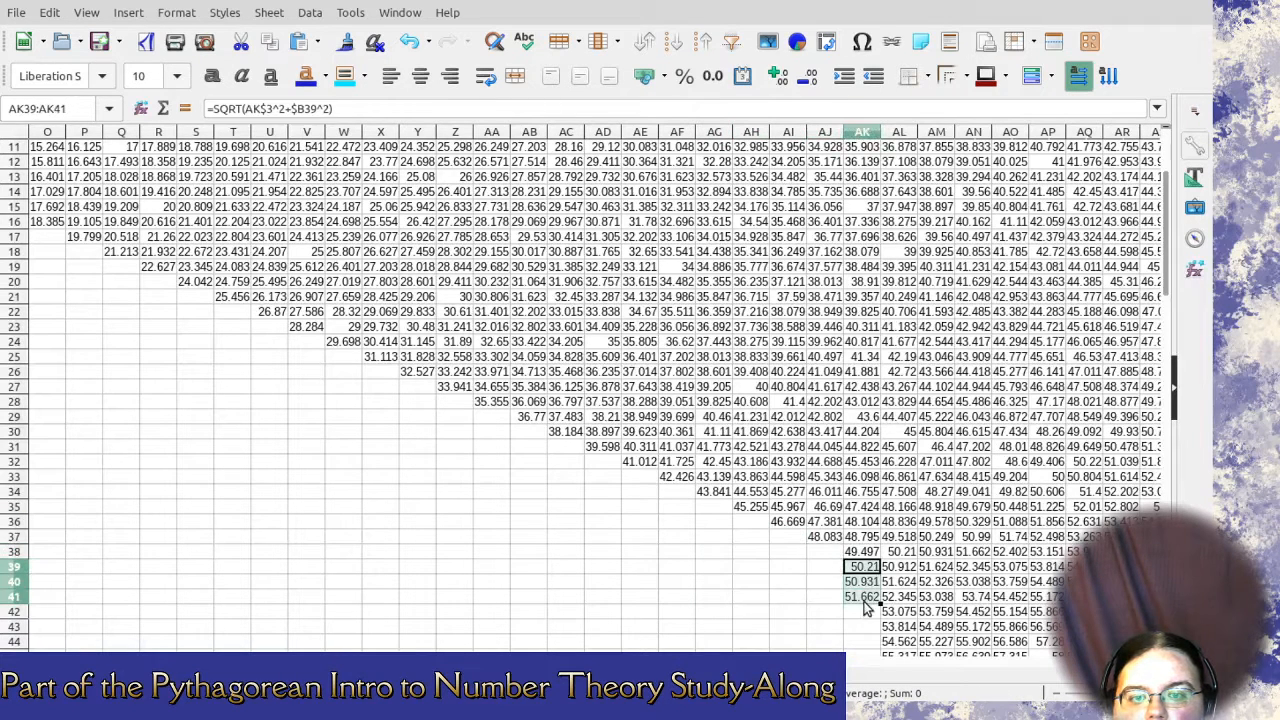
key(Delete)
Clear the duplicates below the diagonal in AL40, AL41:AM41, AL42:AN42 and AL43:AO43.
click(902, 584)
click(905, 594)
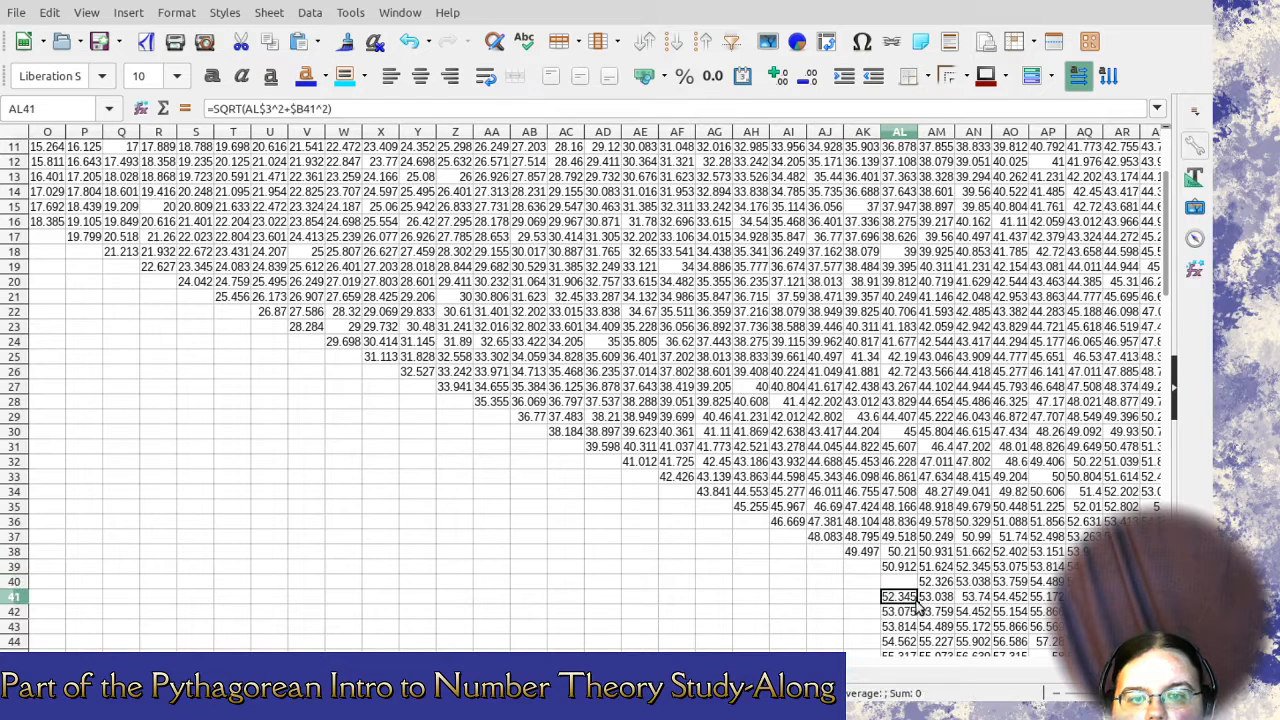
drag(906, 614, 975, 612)
key(Delete)
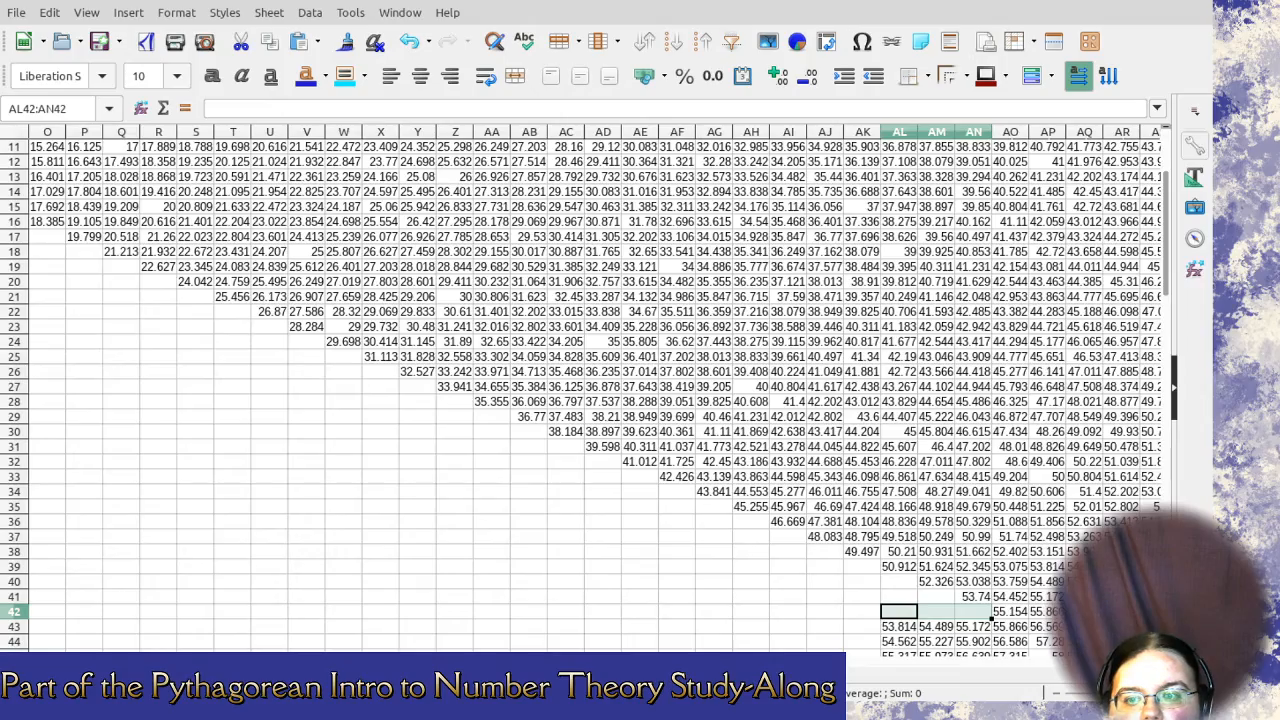
scroll(420, 636, right, 5)
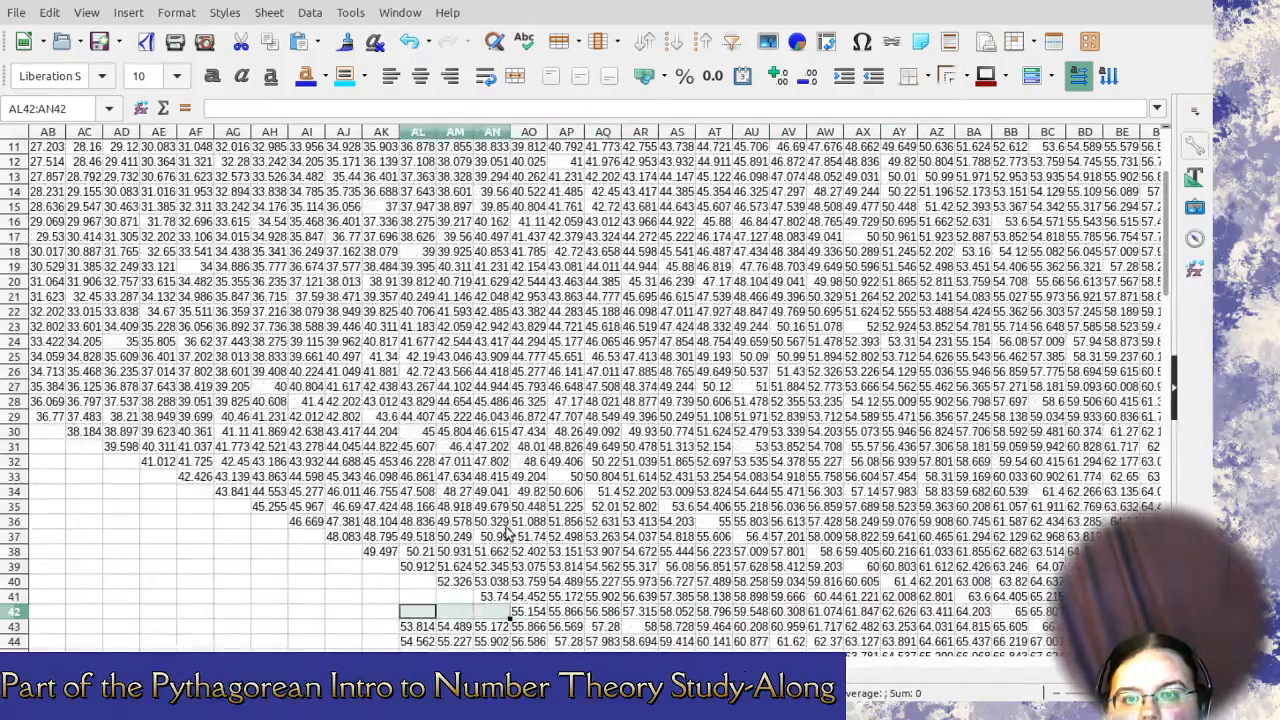
scroll(507, 535, down, 3)
click(430, 492)
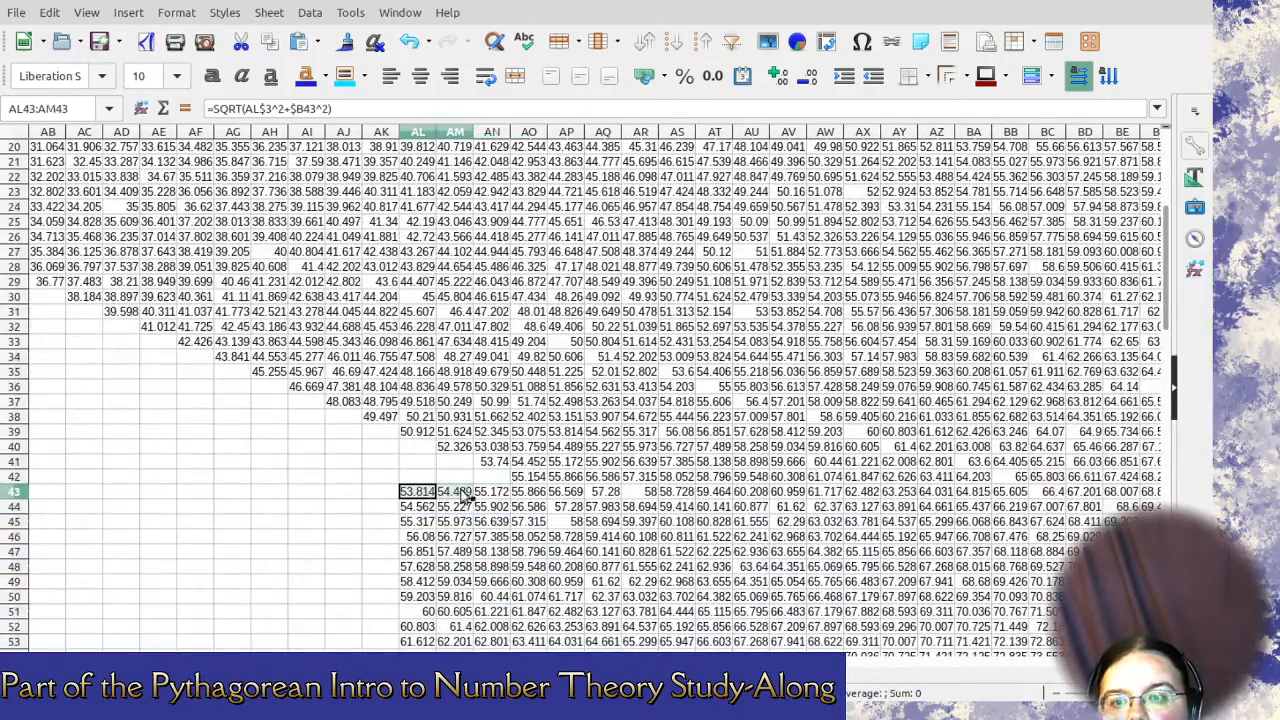
drag(465, 497, 545, 493)
key(Delete)
Clear the duplicates below the diagonal in AL44:AP44, AL45:AQ45 and the block AL46:AR103.
drag(418, 507, 572, 512)
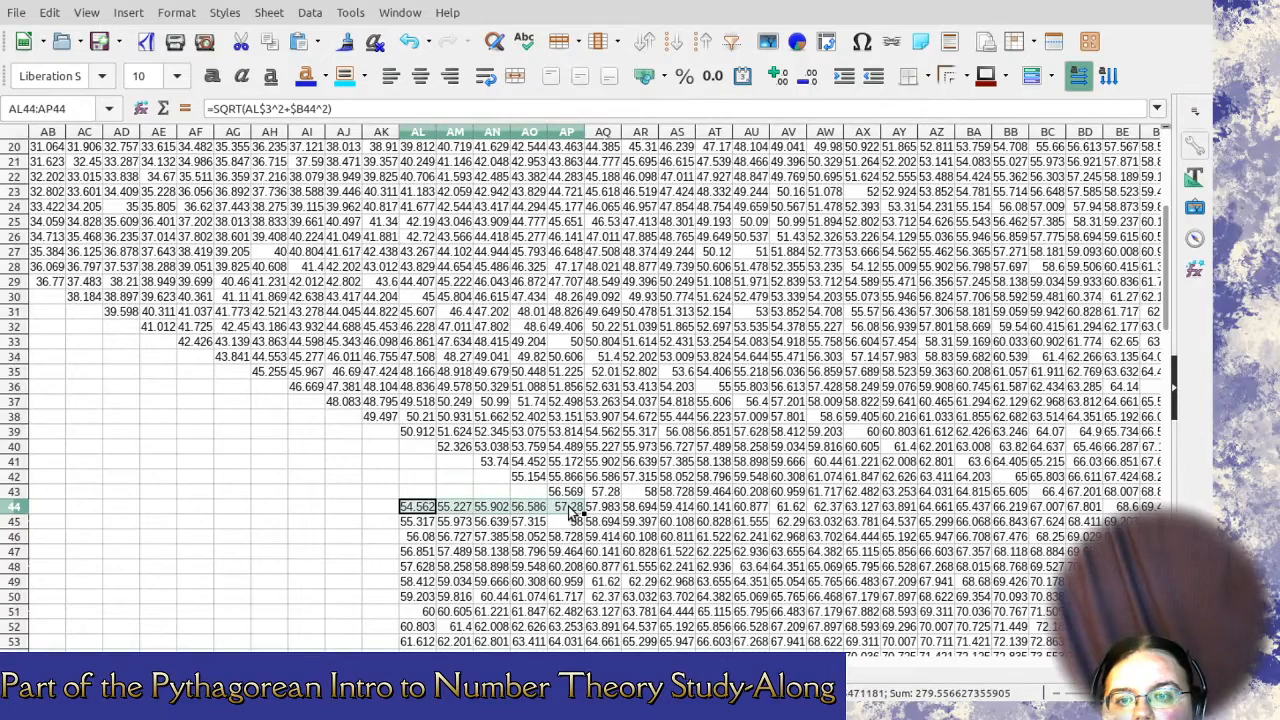
key(Delete)
drag(415, 527, 577, 527)
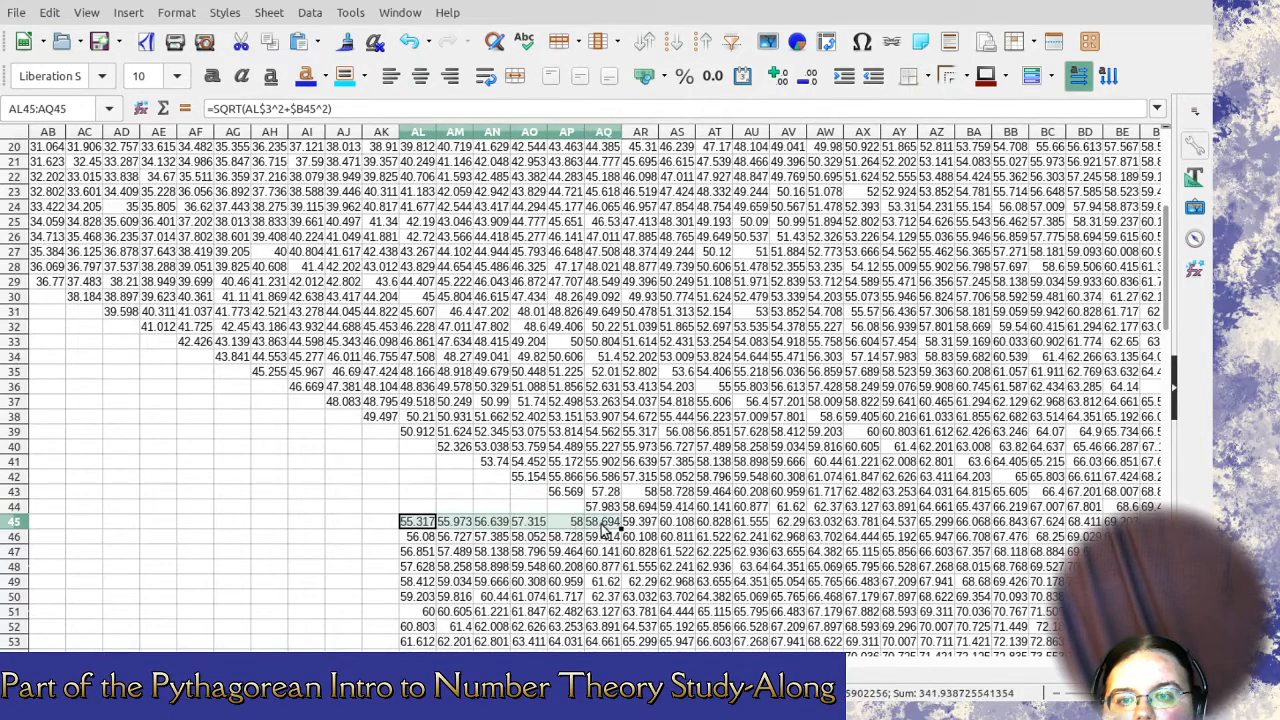
key(Delete)
drag(418, 536, 636, 421)
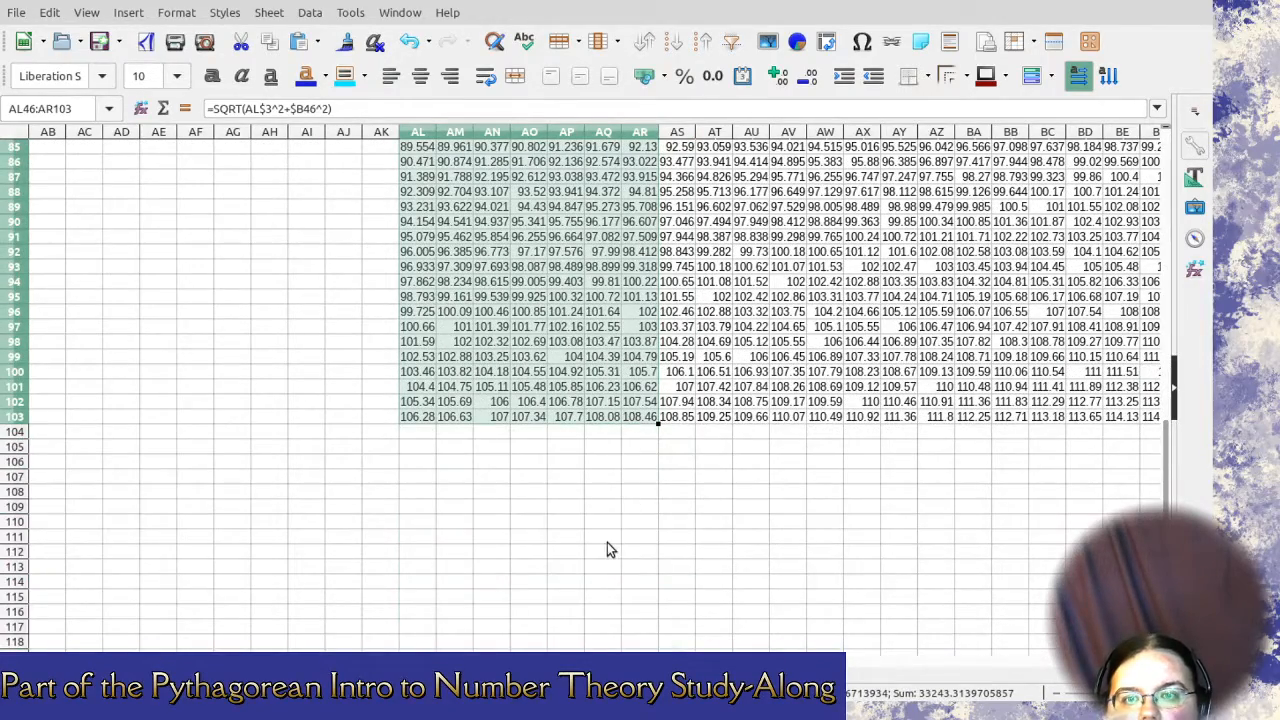
key(Delete)
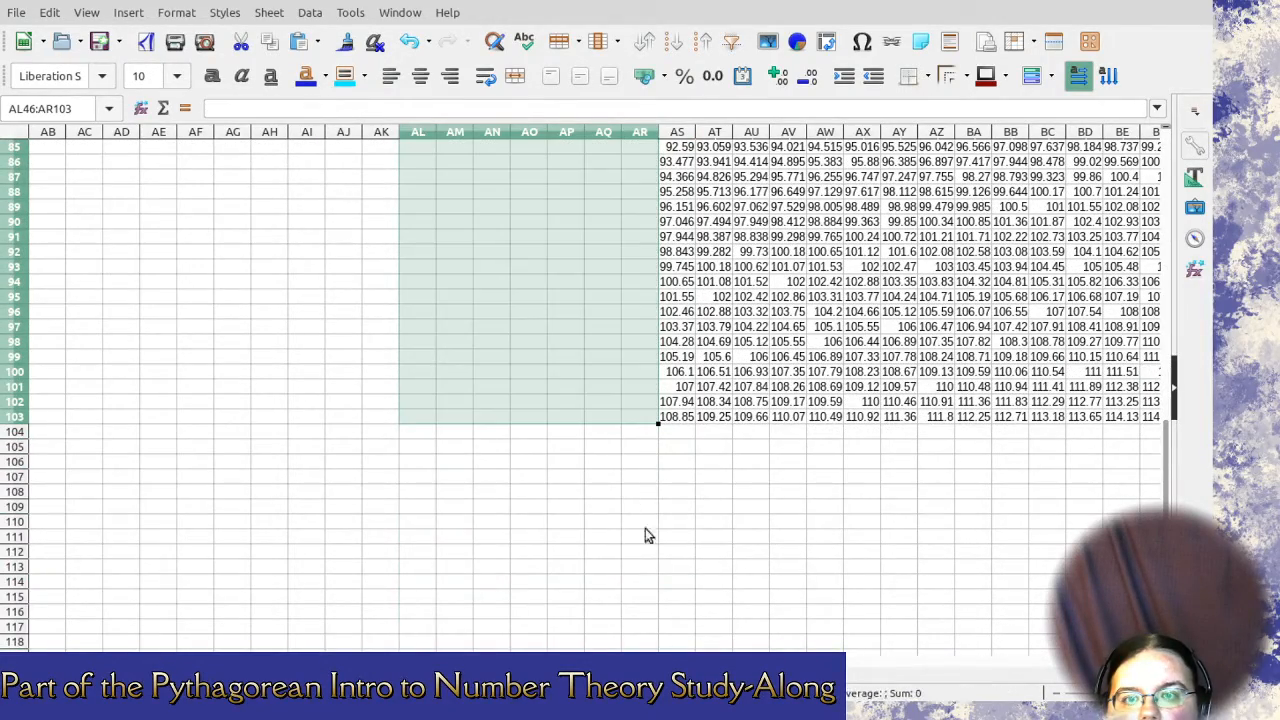
Clear the hypotenuse values above 100 in the last table rows, AS94:CX103.
click(679, 285)
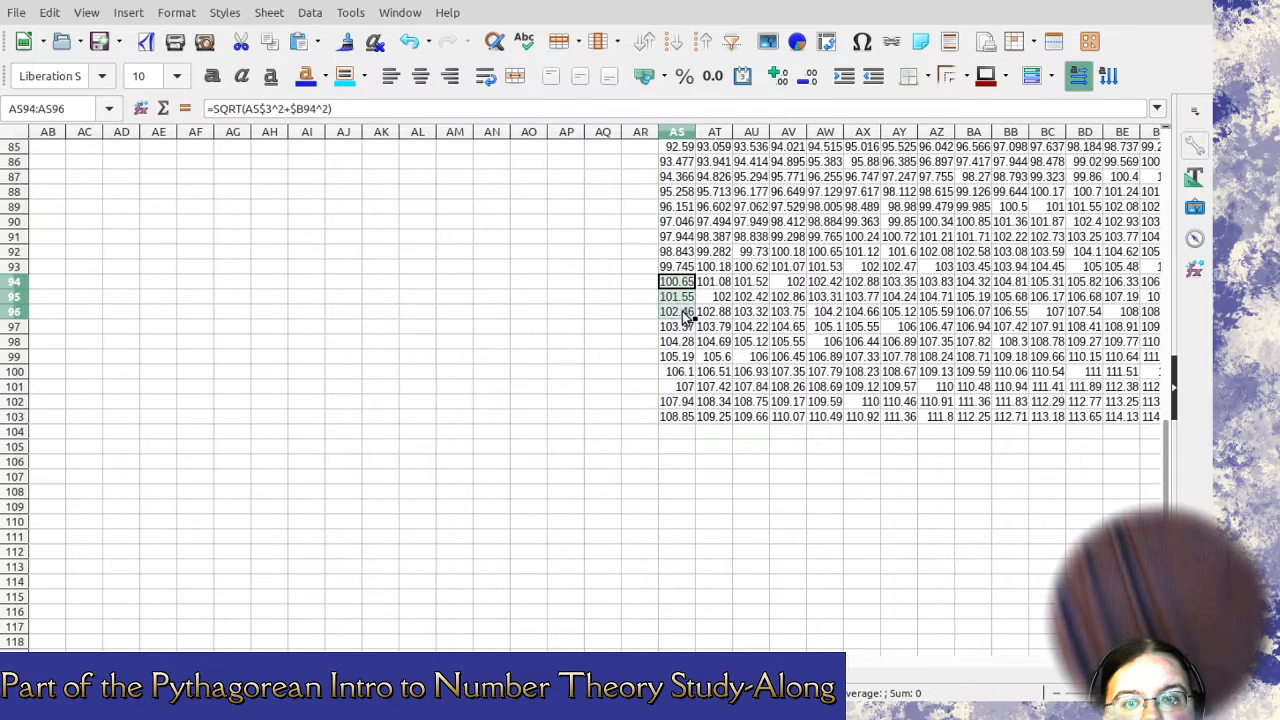
drag(685, 314, 918, 423)
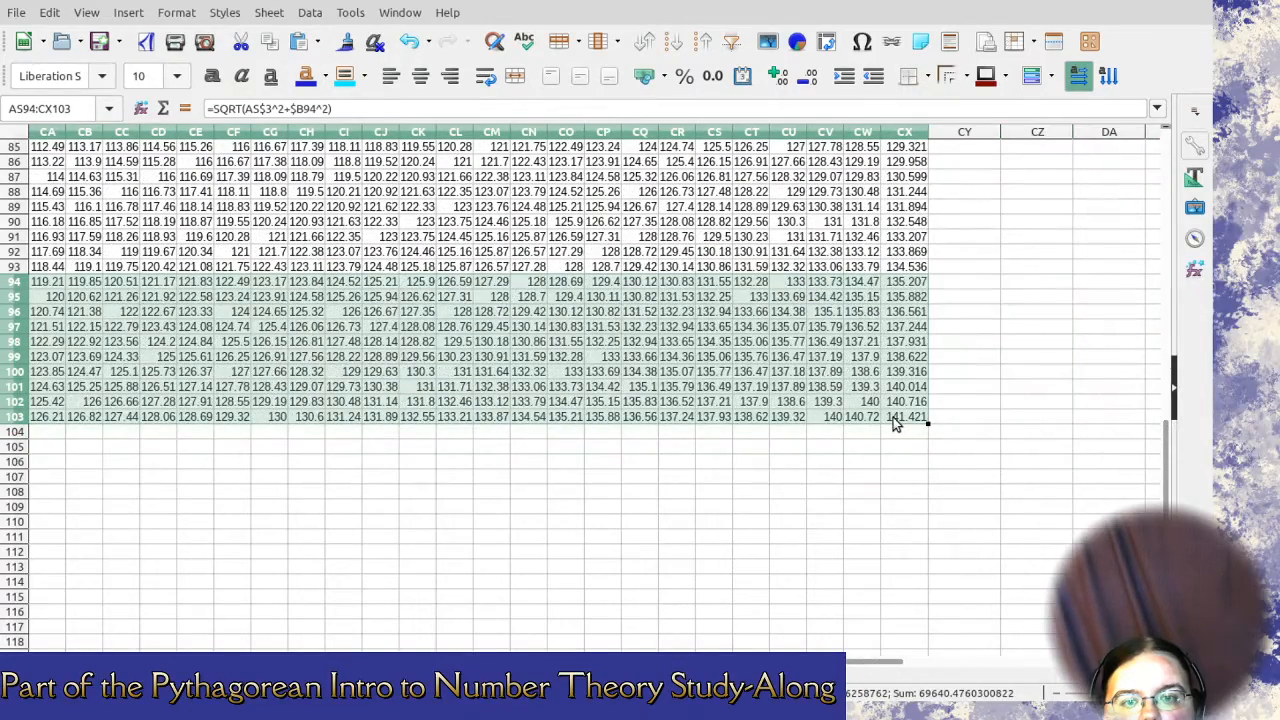
key(Delete)
Clear the hypotenuse values above 100 in AX91:BD93 and BD88:CX93.
drag(846, 662, 702, 662)
scroll(614, 514, up, 3)
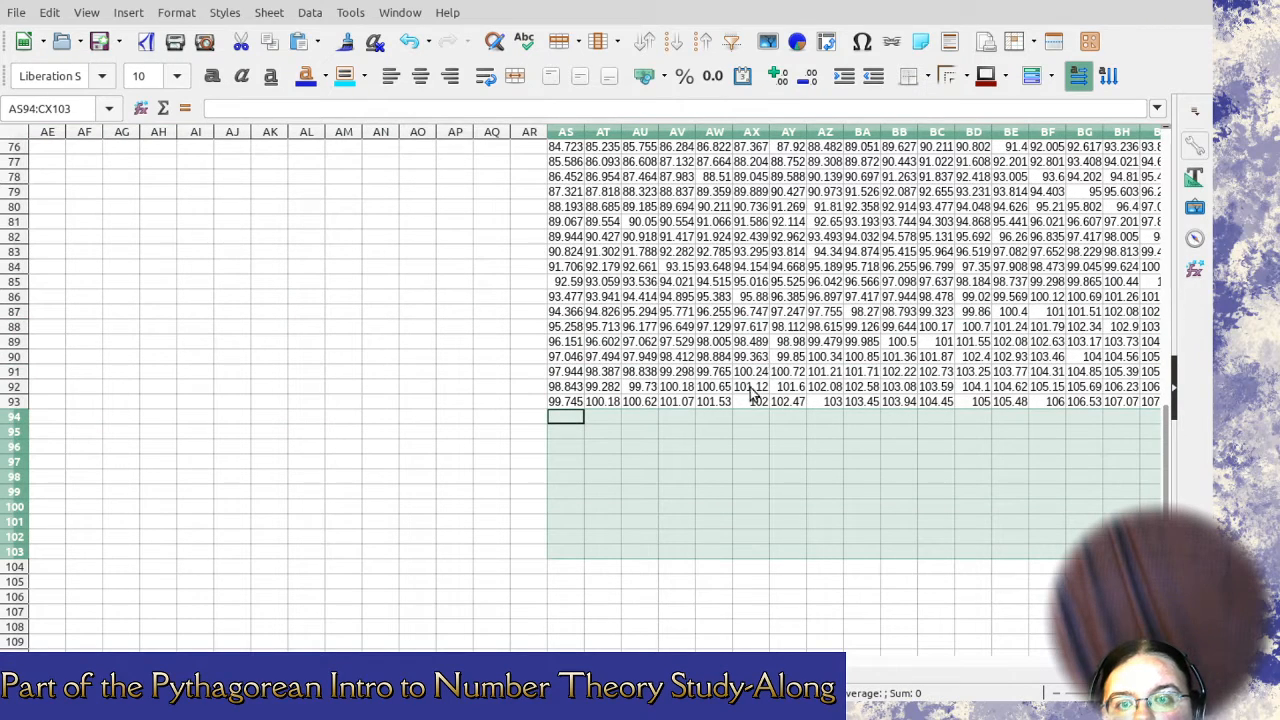
drag(750, 407, 672, 379)
key(Delete)
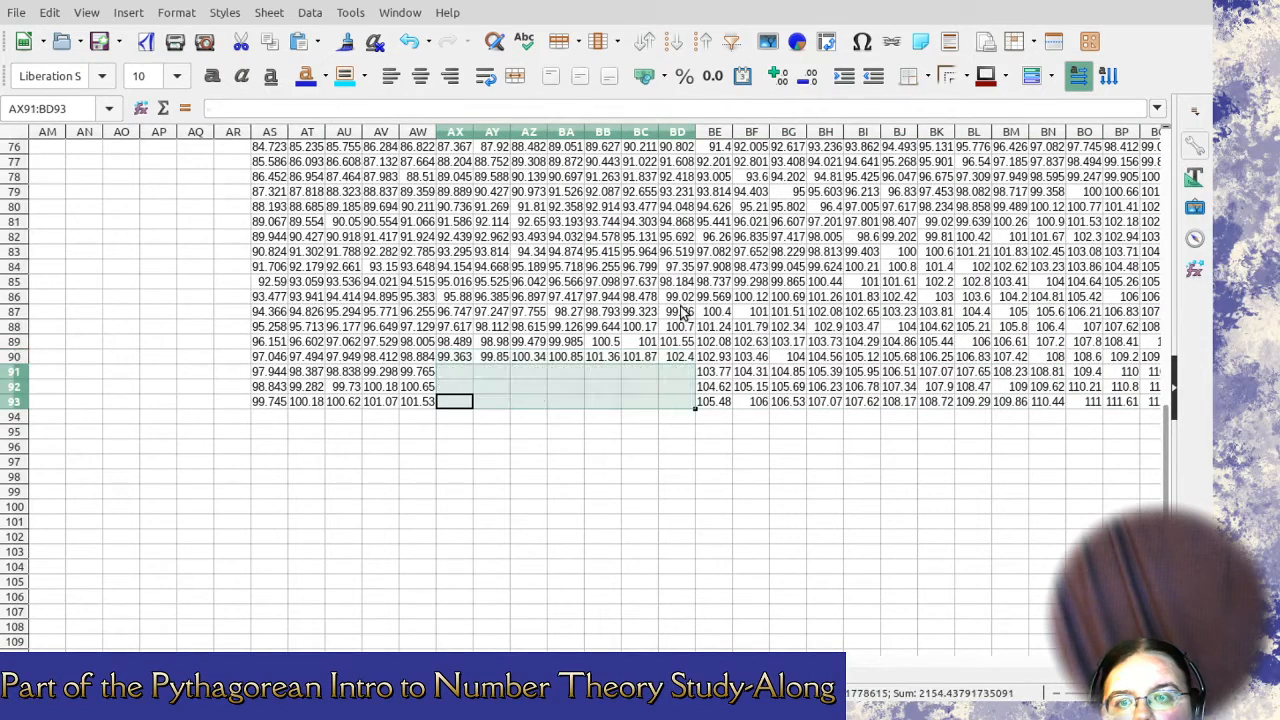
drag(688, 328, 983, 403)
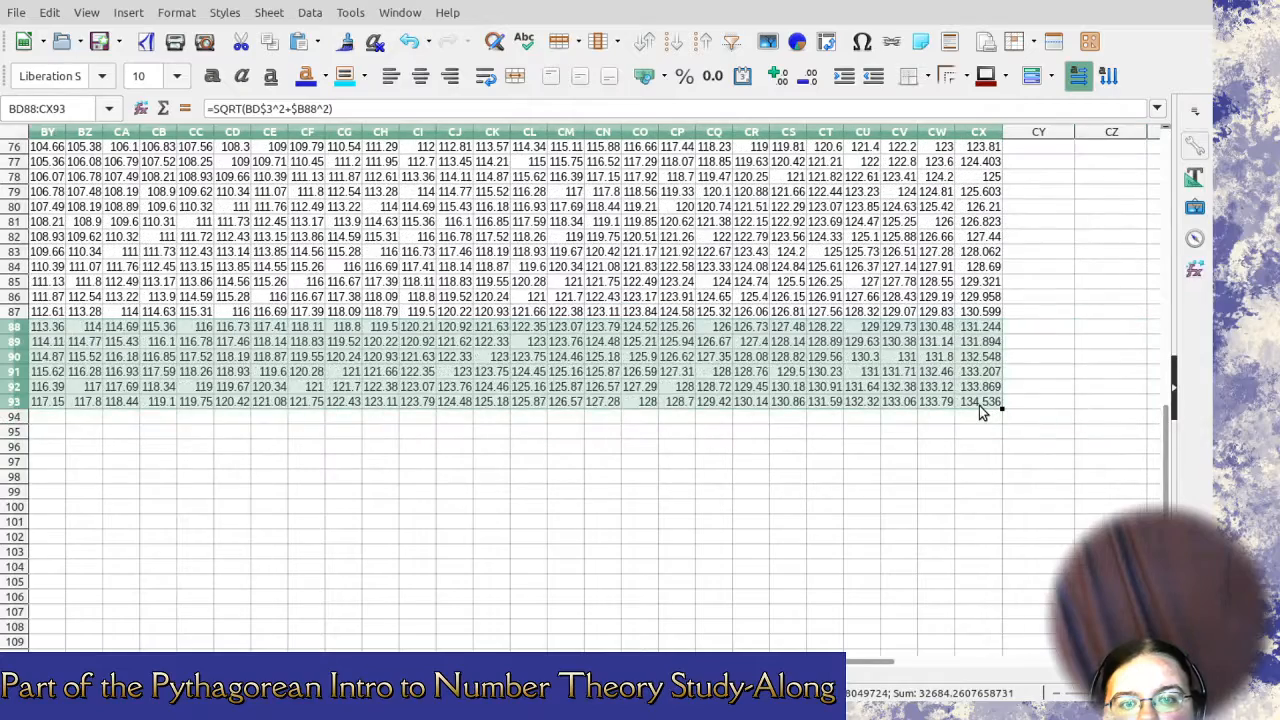
key(Delete)
Clear the hypotenuse values above 100 in BO79:CX87, BN80, BM81:BN81 and BL82:BN87.
drag(982, 193, 348, 312)
key(Delete)
drag(306, 206, 219, 314)
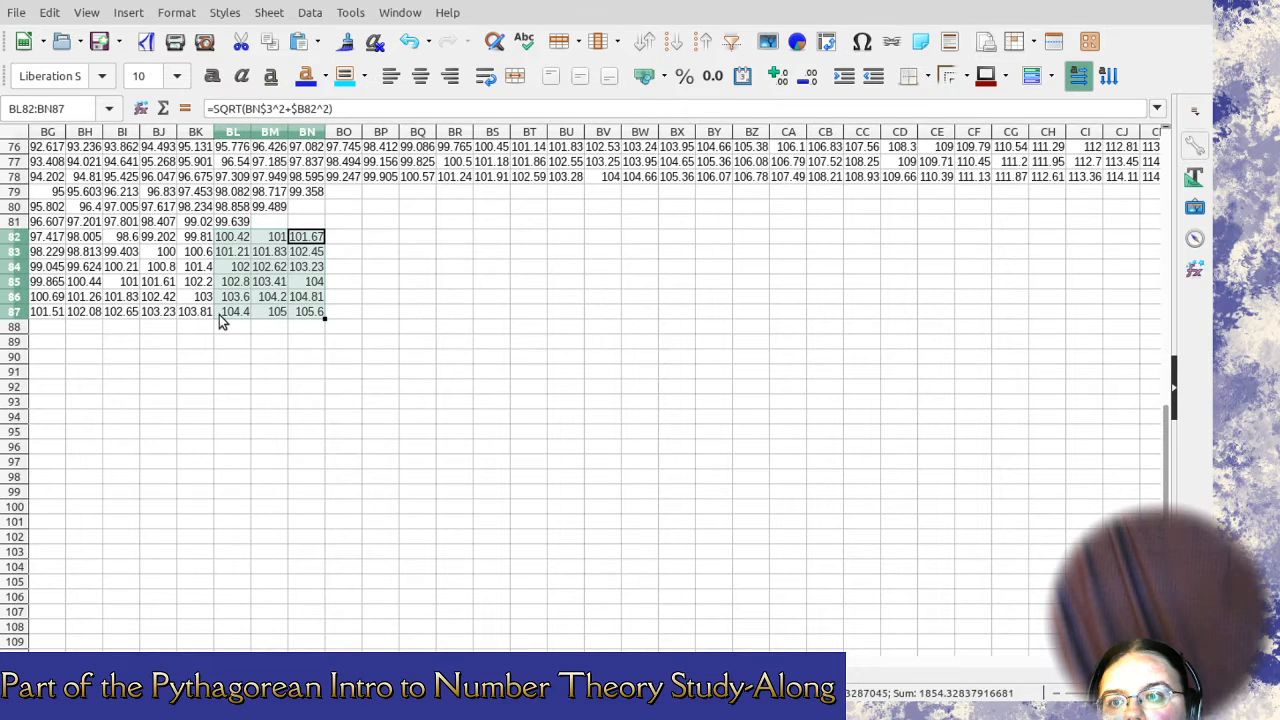
key(Delete)
Clear the hypotenuse values above 100 in BK83:BK87, BI84:BJ87 and BH85:BH87.
drag(192, 259, 195, 304)
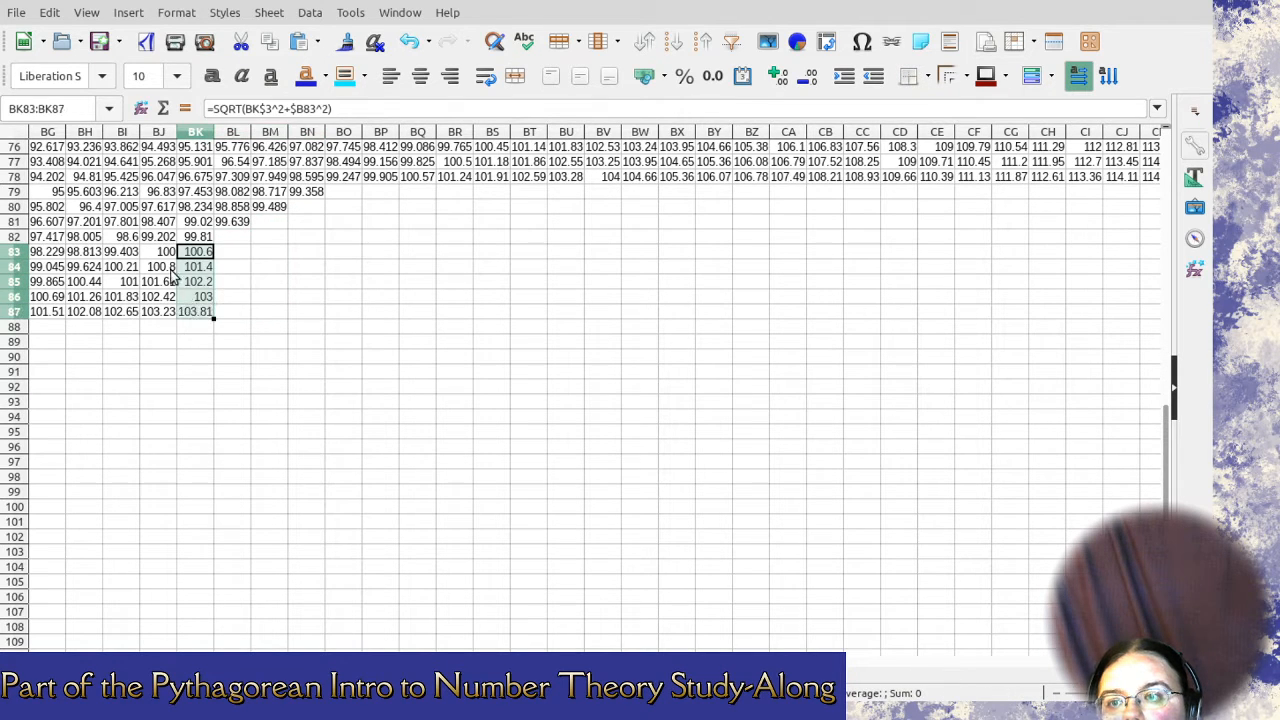
key(Delete)
drag(158, 266, 94, 309)
key(Delete)
key(Delete)
scroll(532, 408, left, 5)
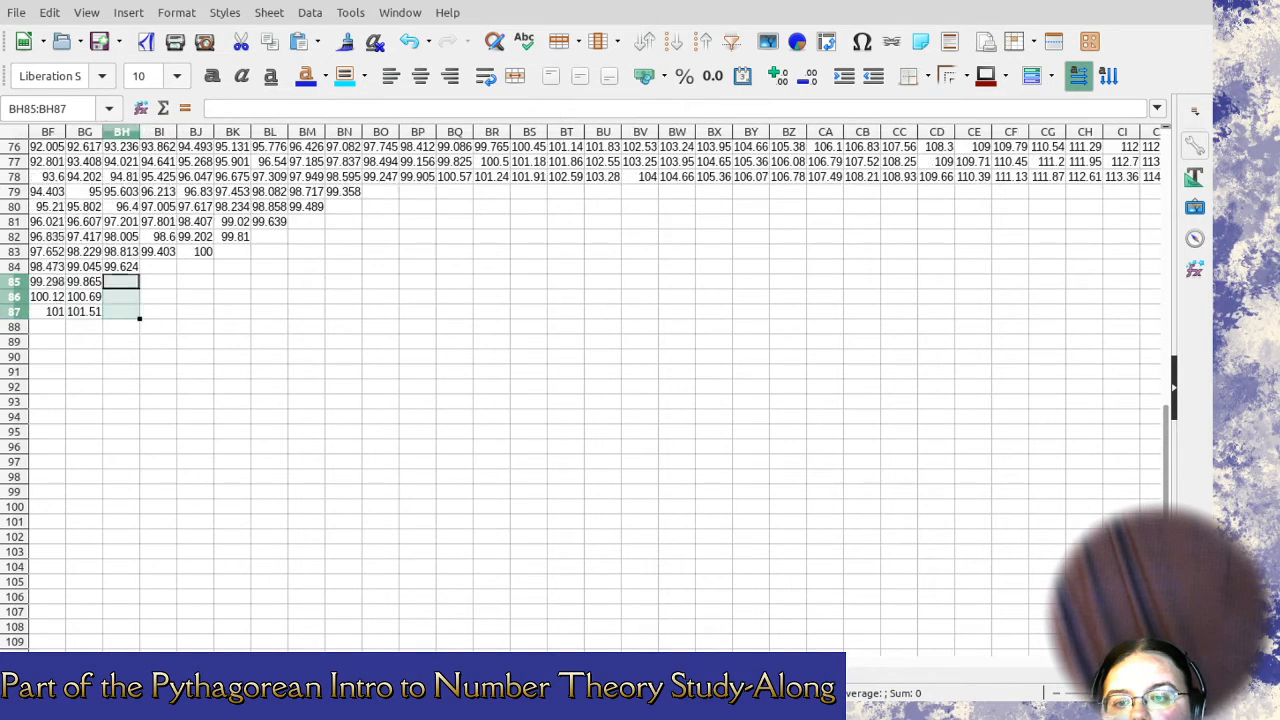
Clear the hypotenuse values above 100 in BG86:BG87 and BE87:BF87.
drag(566, 298, 568, 316)
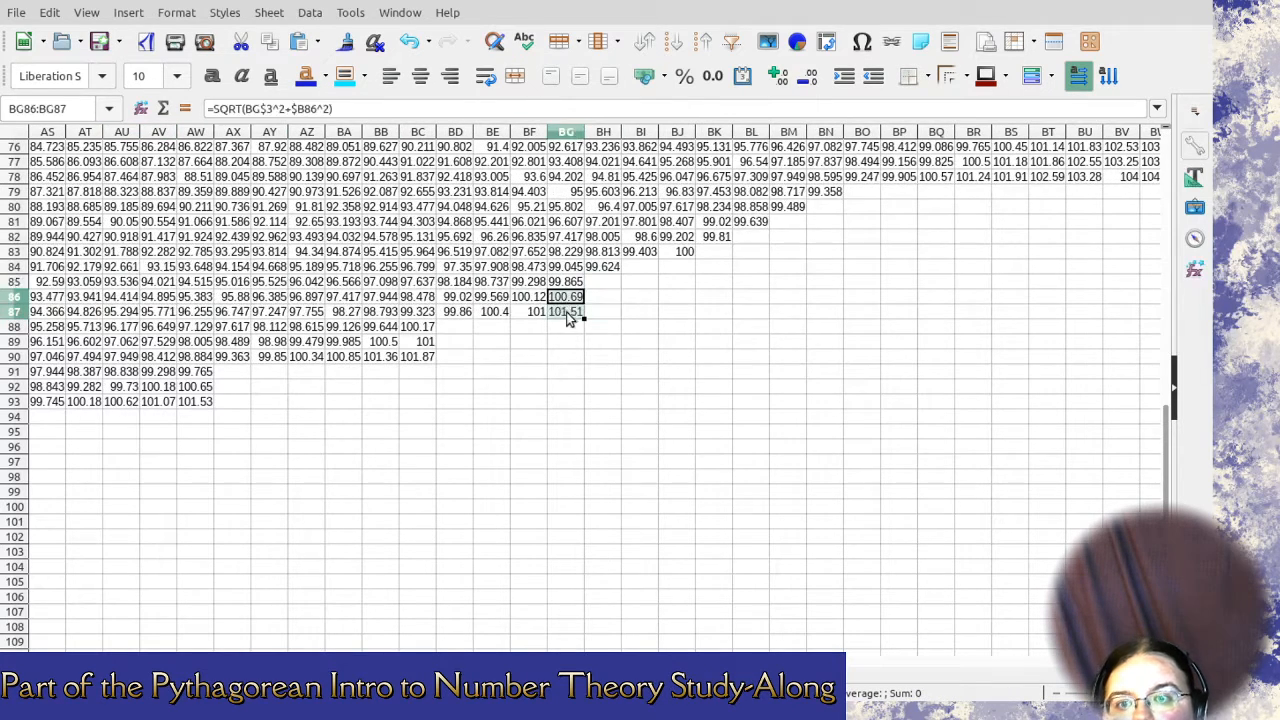
click(495, 312)
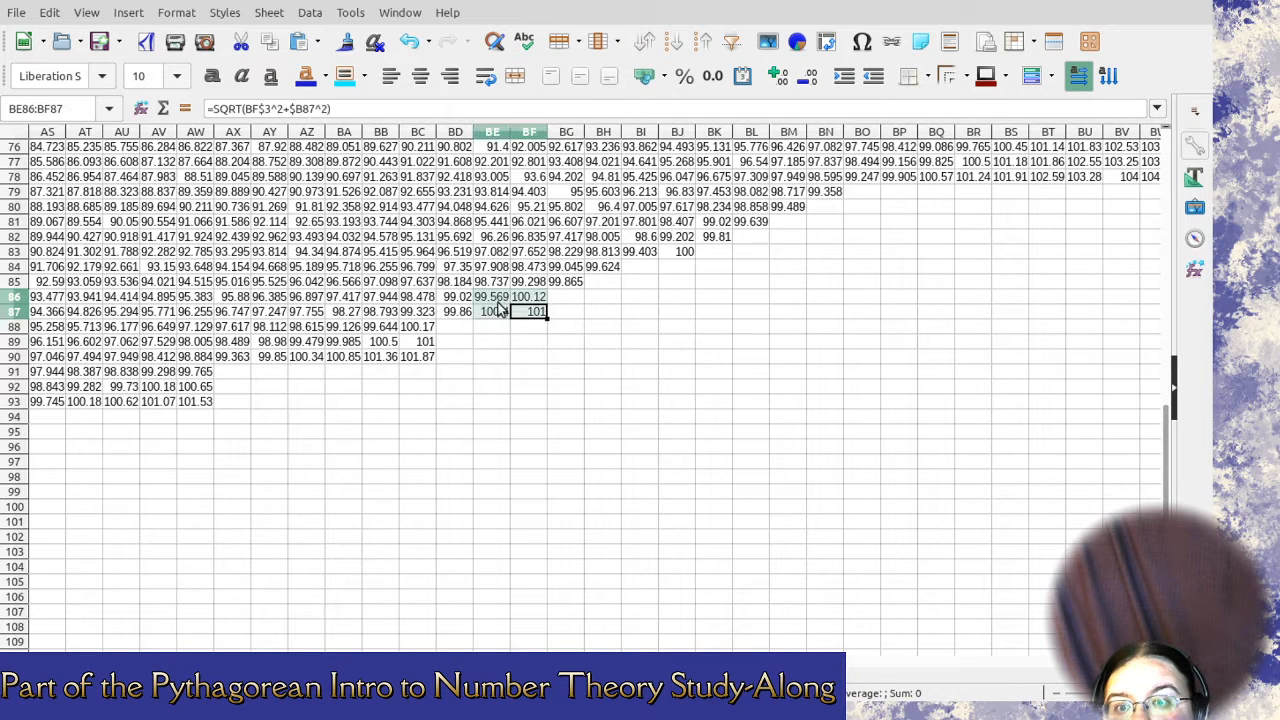
drag(510, 310, 540, 315)
key(Delete)
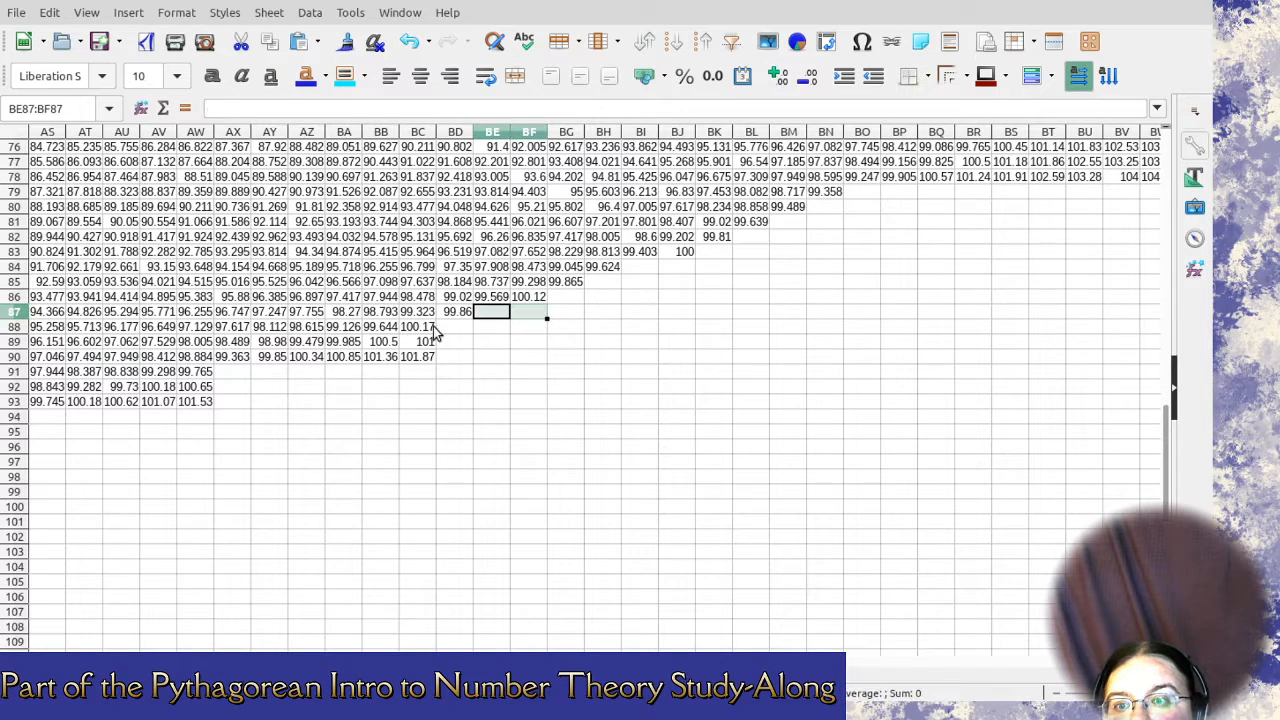
Clear the hypotenuse values above 100 in BC88:BC90, BB89:BB90 and AZ90:BA90.
click(425, 335)
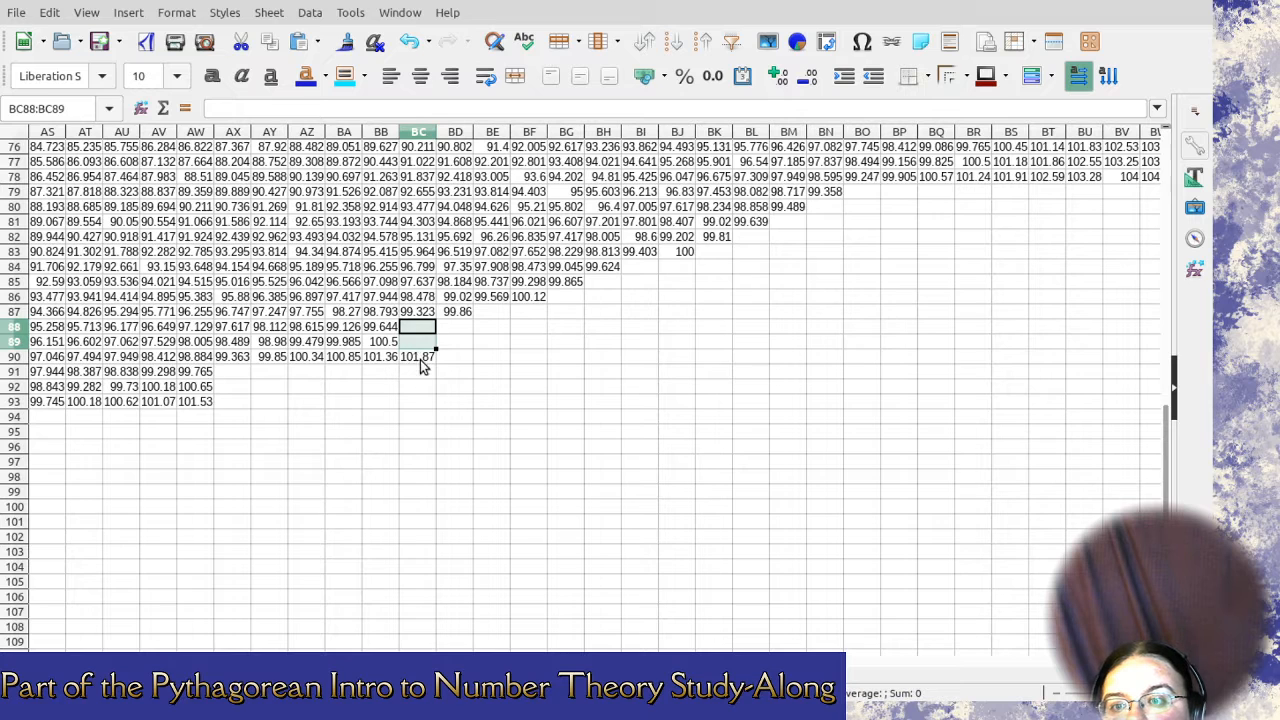
drag(420, 362, 392, 343)
key(Delete)
drag(306, 357, 343, 358)
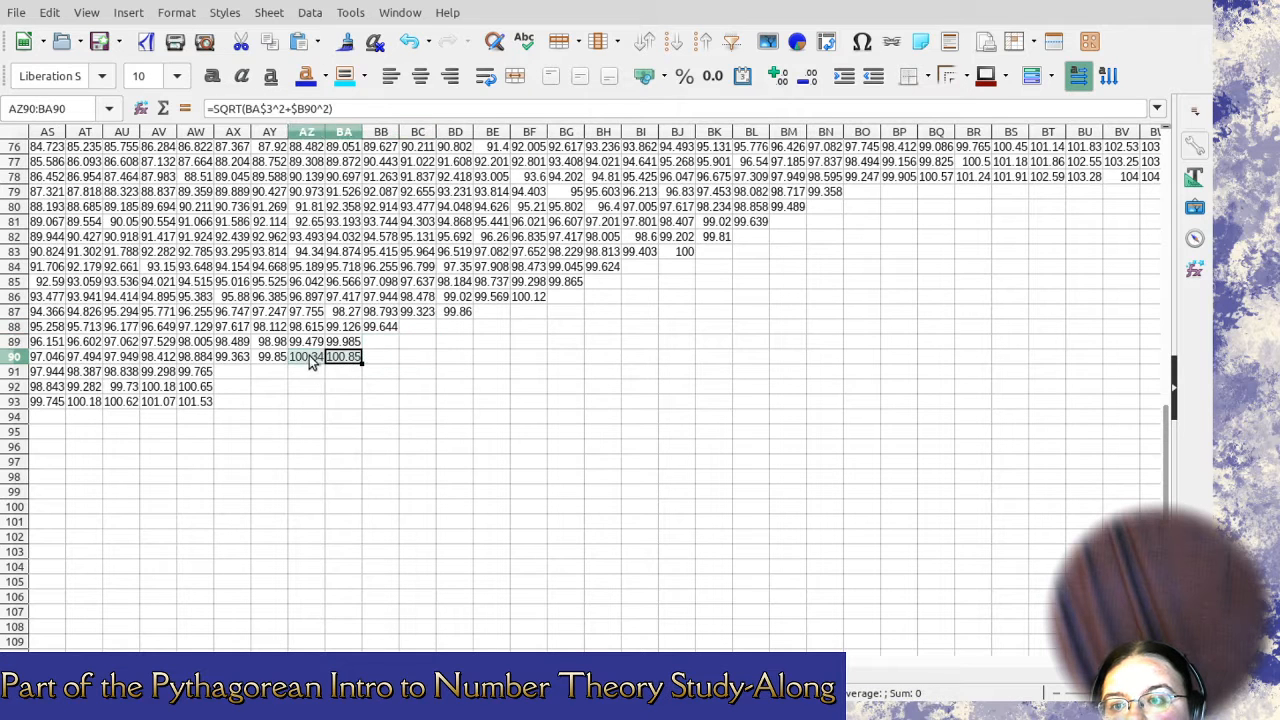
key(Delete)
Clear the hypotenuse values above 100 in AV92:AW93 and AT93:AU93.
scroll(415, 430, left, 3)
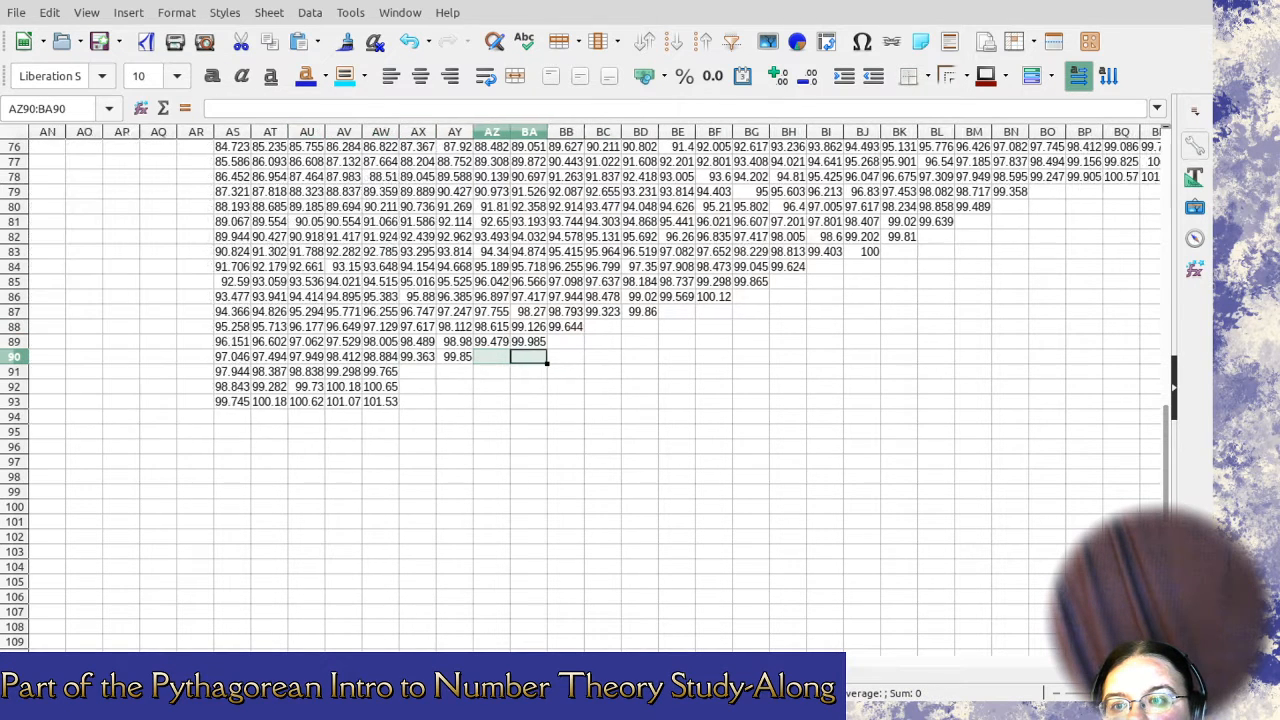
click(455, 388)
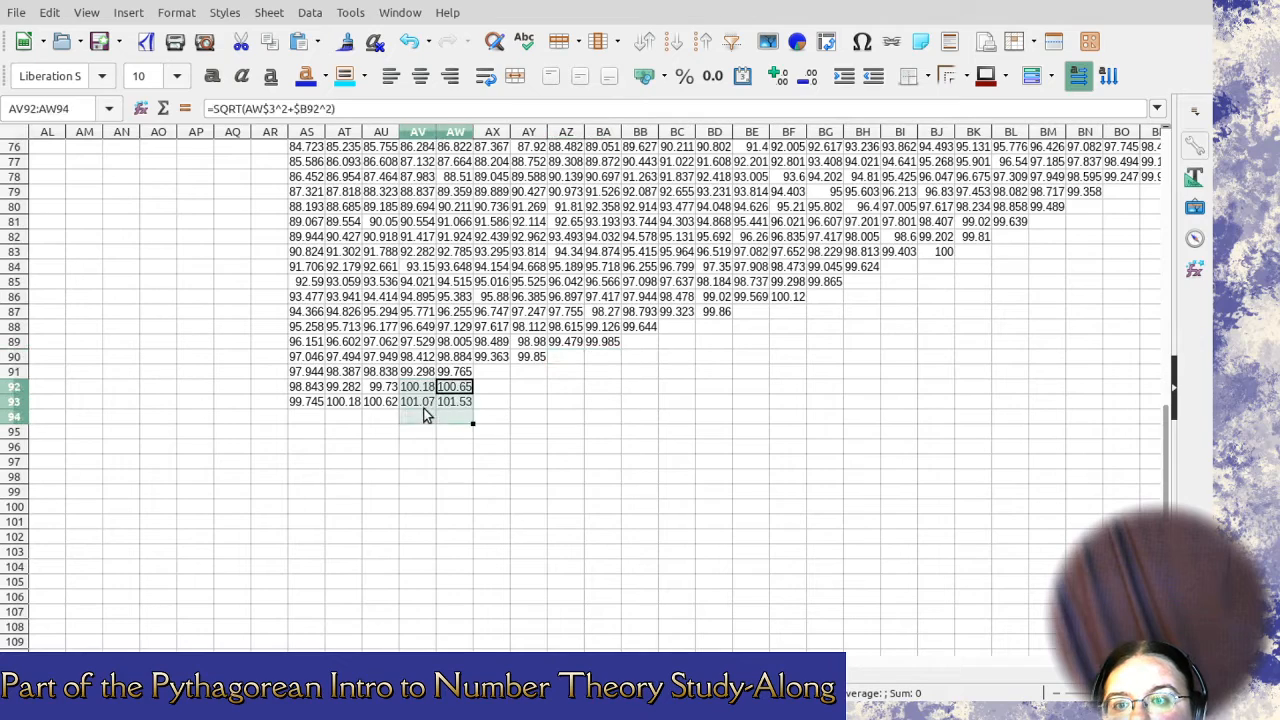
key(Delete)
drag(374, 405, 350, 403)
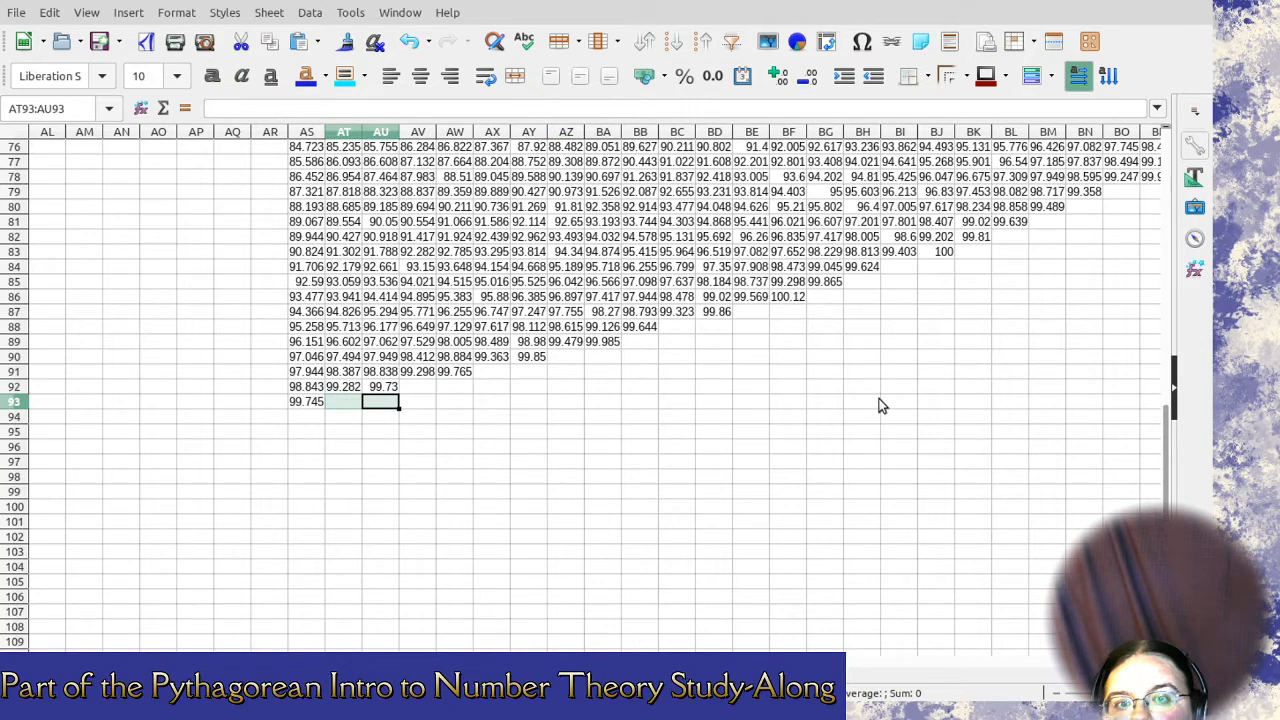
Clear the mirrored duplicates below the diagonal in column AS, from AS47 down to AS101.
scroll(880, 405, up, 3)
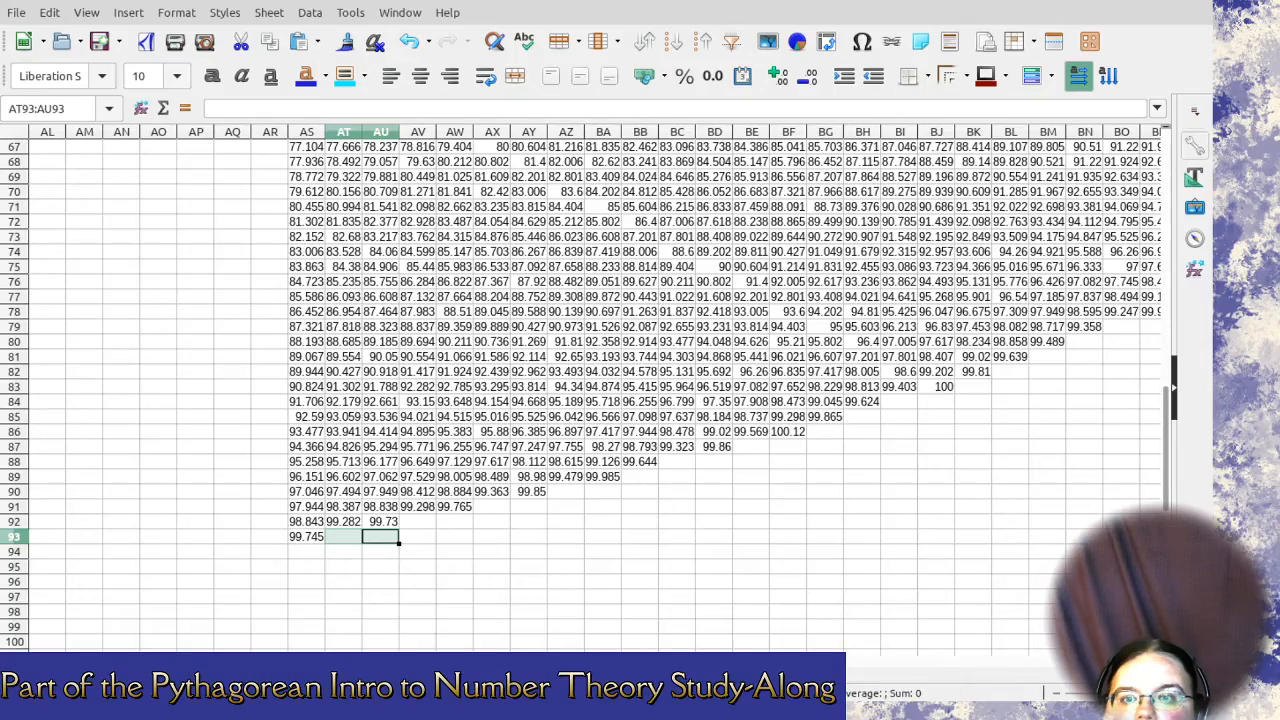
scroll(418, 451, up, 7)
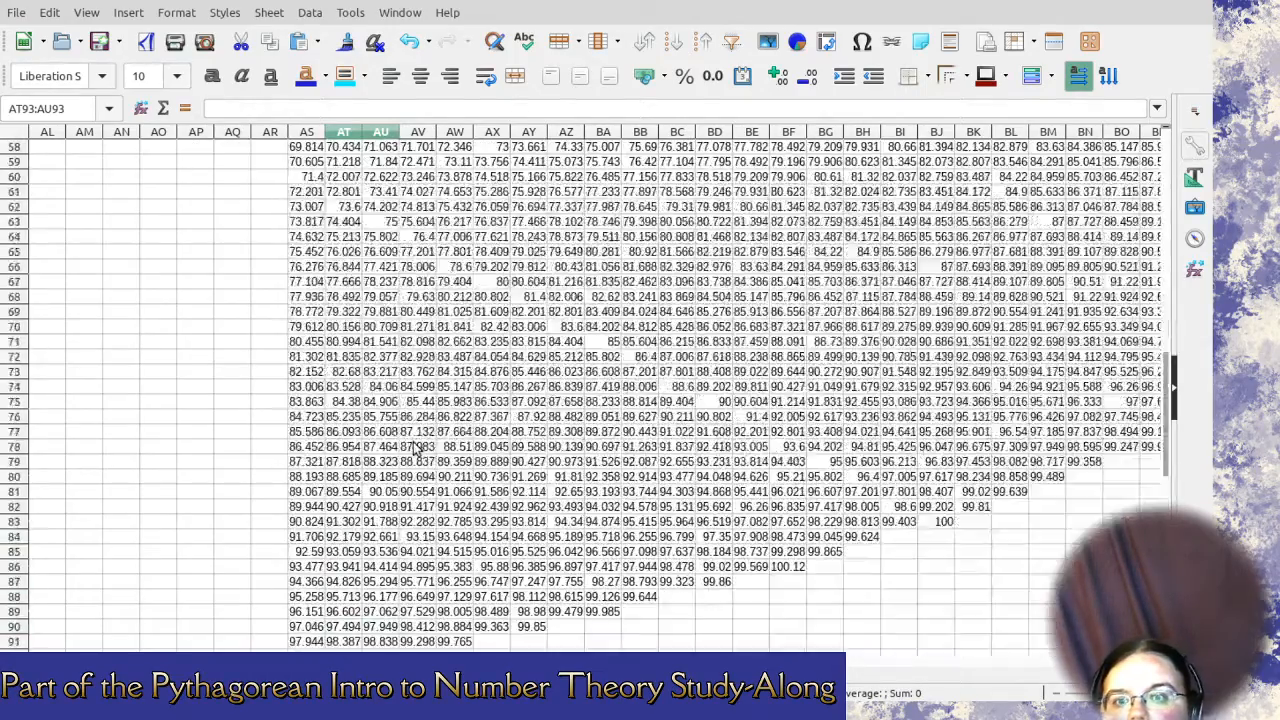
scroll(418, 451, up, 5)
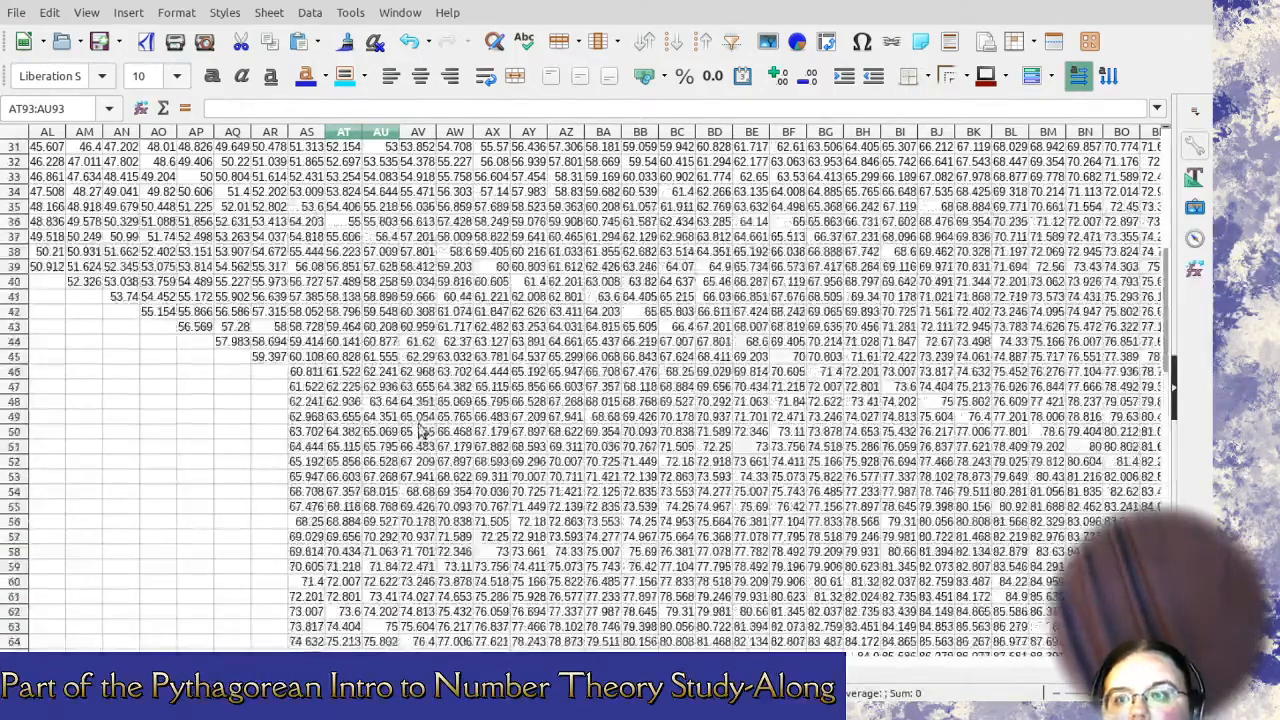
click(305, 388)
drag(295, 420, 295, 363)
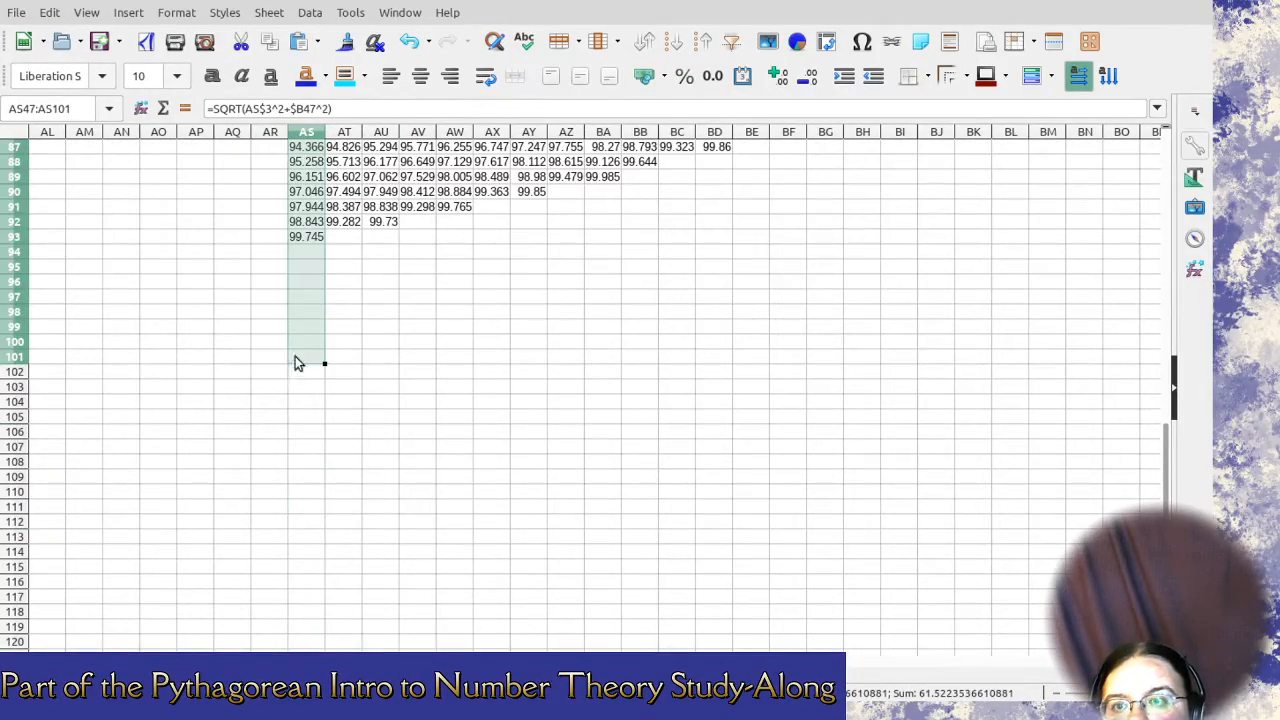
key(Delete)
Check the leg labels in column B and row 3, and follow the table's diagonal down to AT48.
scroll(300, 343, up, 15)
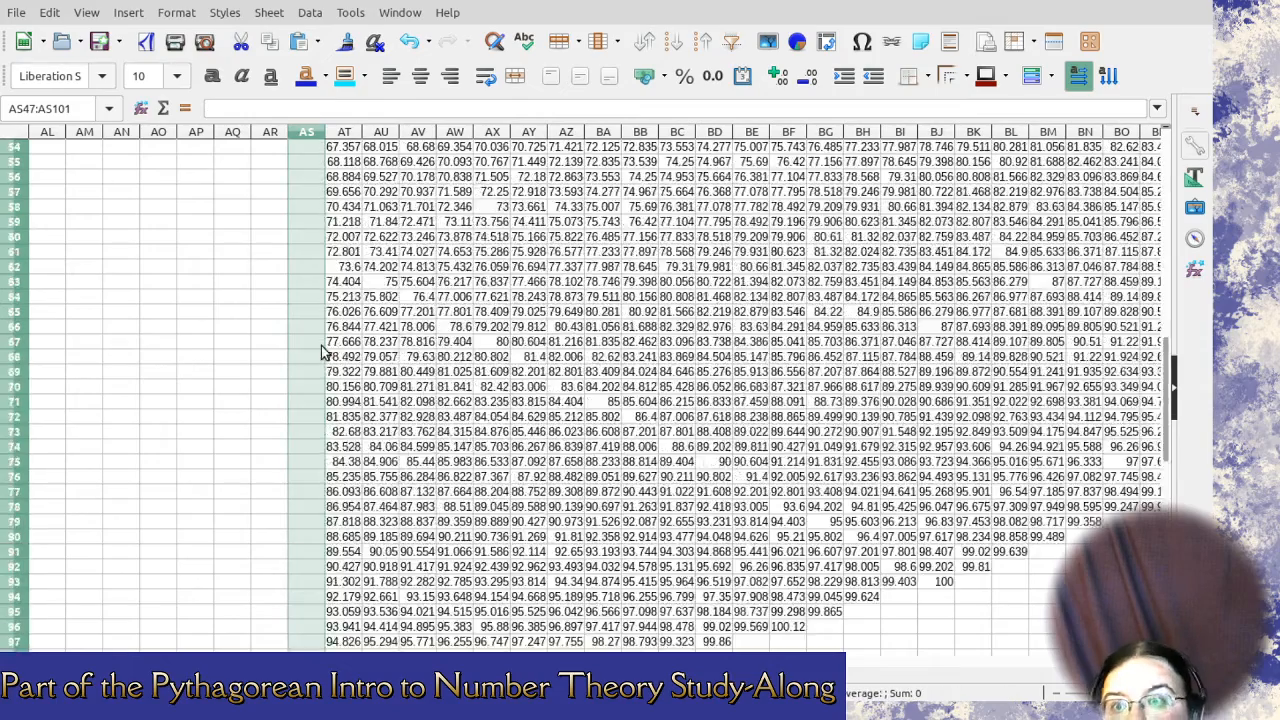
click(380, 371)
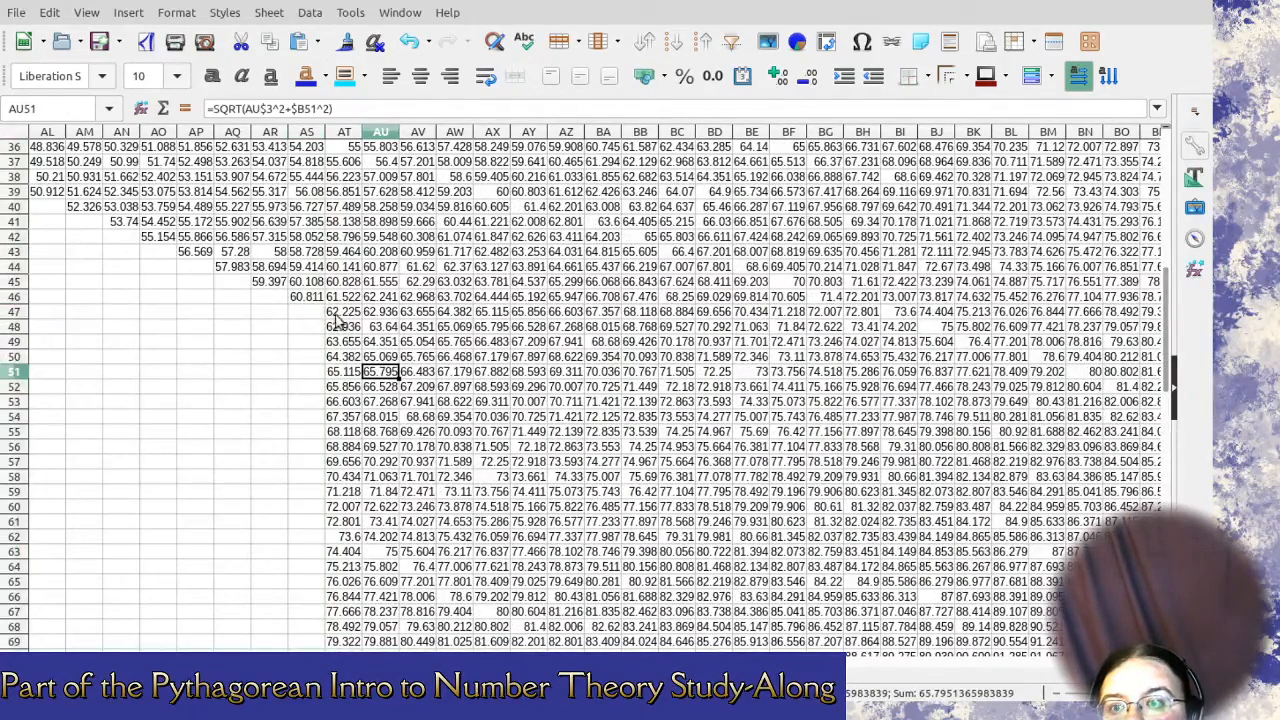
click(346, 327)
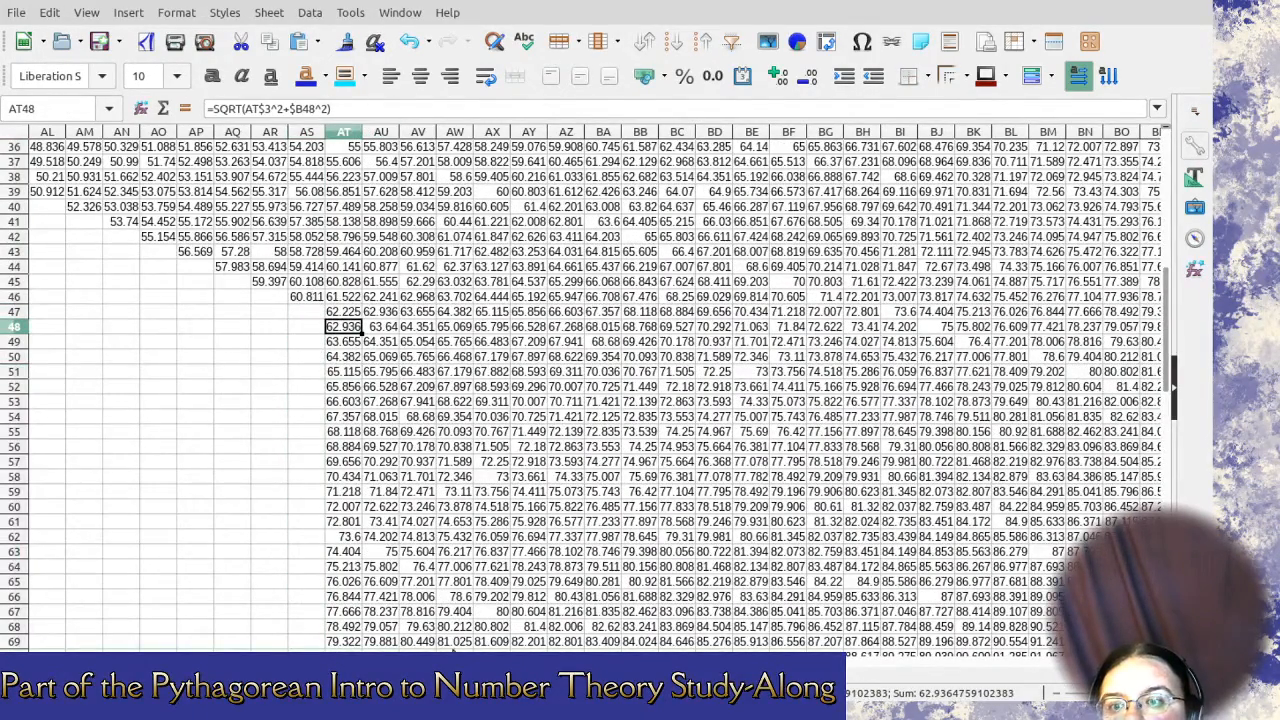
scroll(346, 327, left, 10)
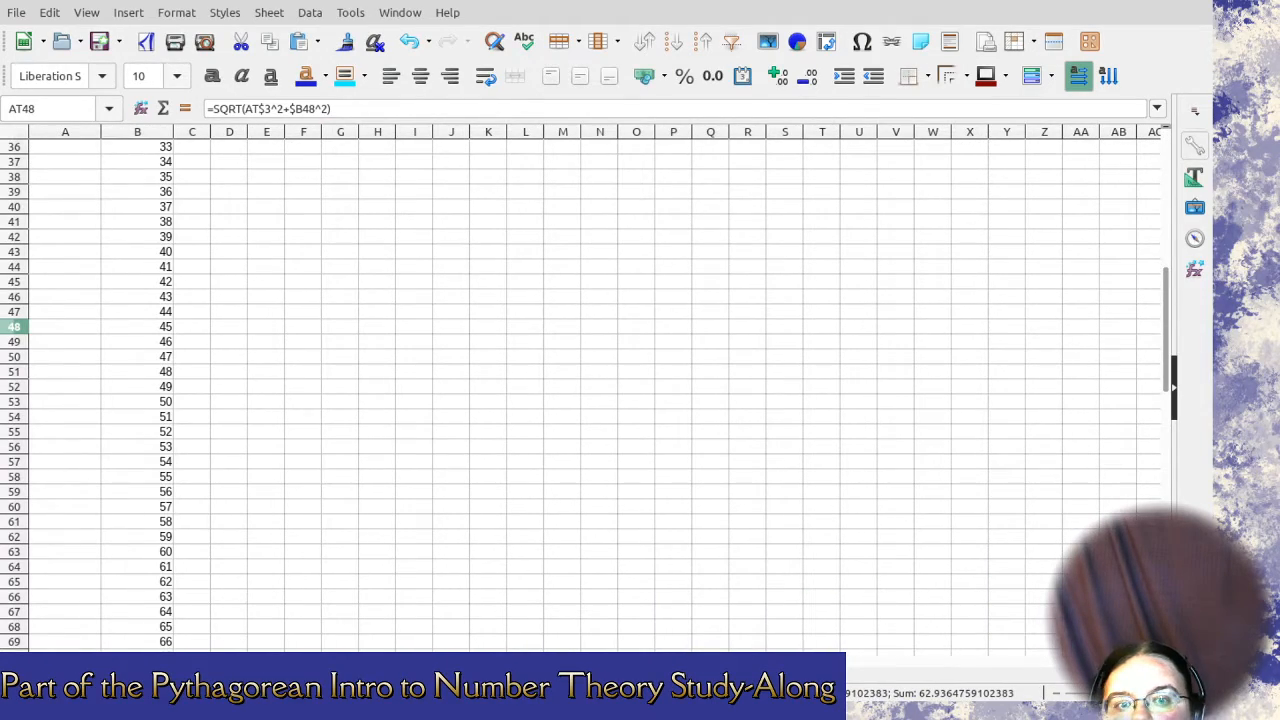
mouse_move(1212, 703)
mouse_down()
mouse_move(1279, 719)
mouse_move(1199, 719)
mouse_up()
scroll(1025, 505, up, 12)
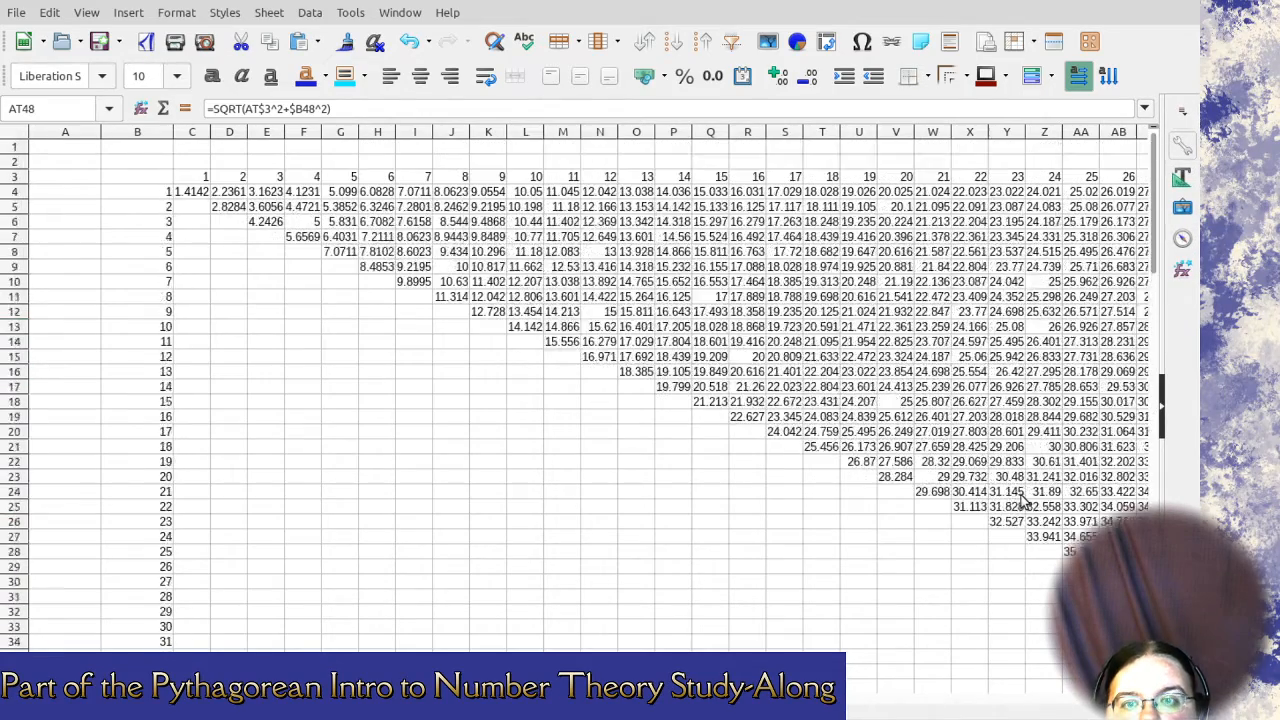
scroll(700, 562, right, 5)
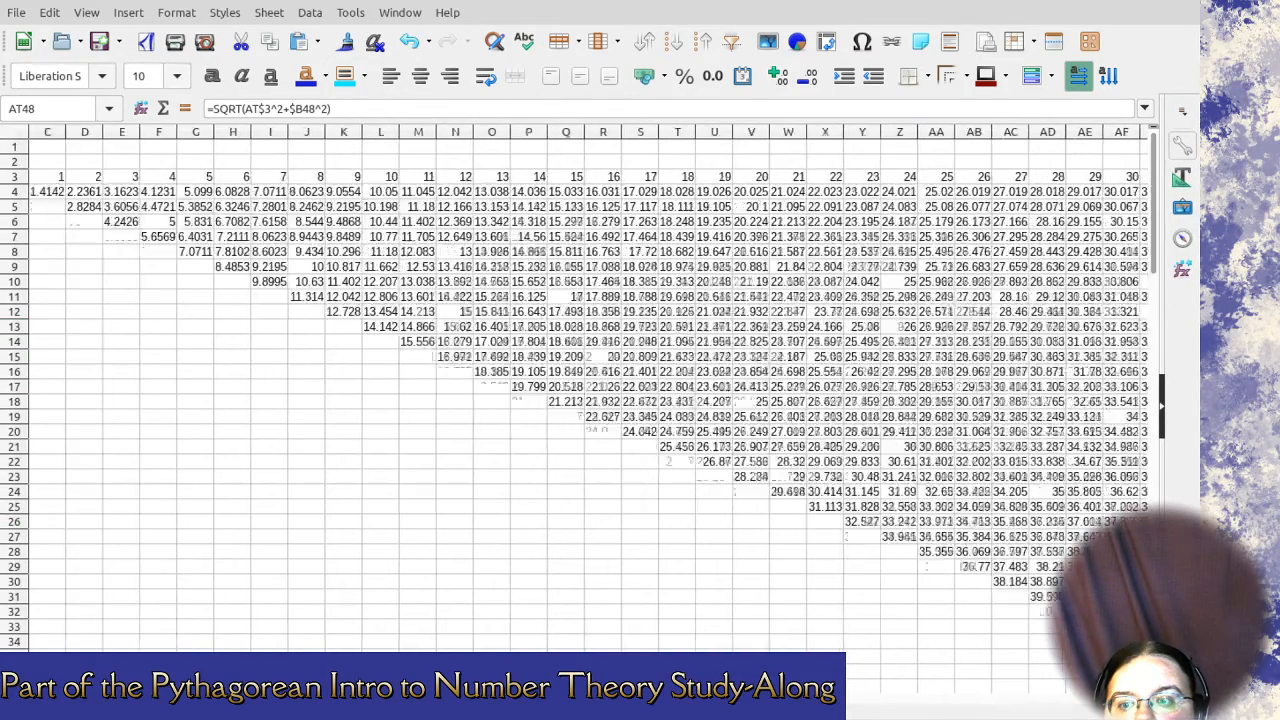
scroll(700, 562, down, 5)
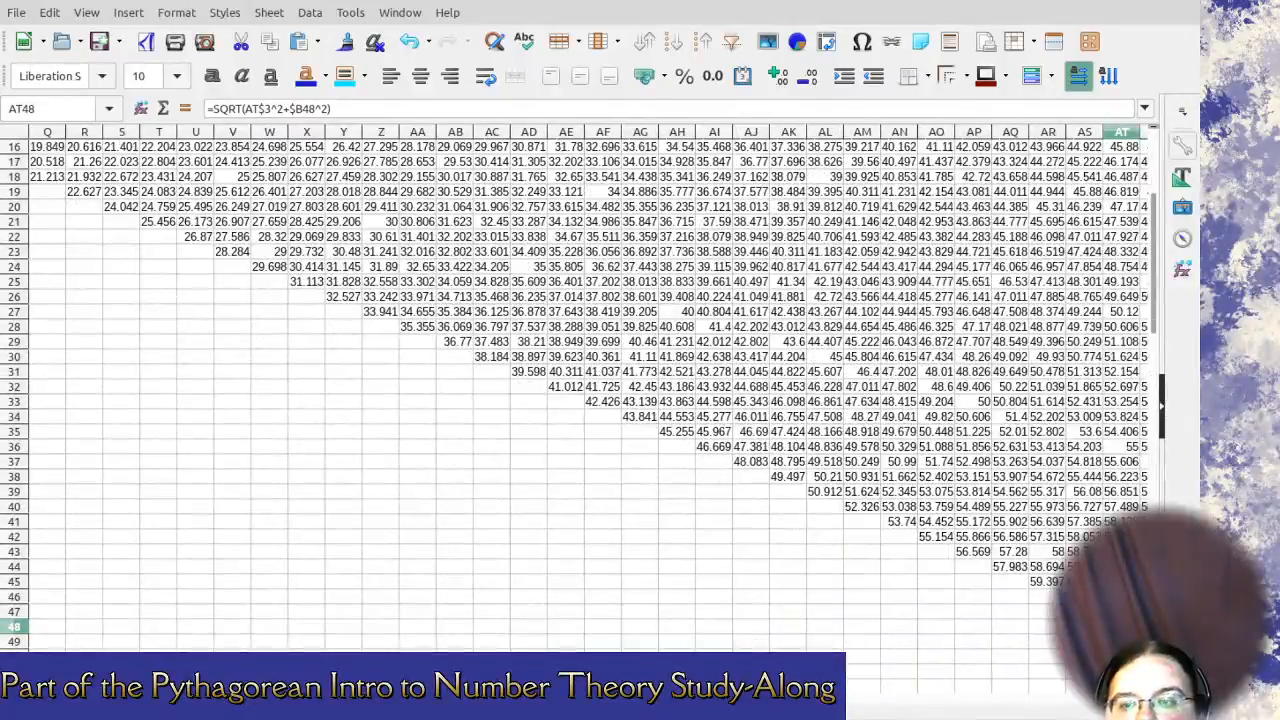
scroll(520, 590, right, 5)
scroll(540, 580, down, 3)
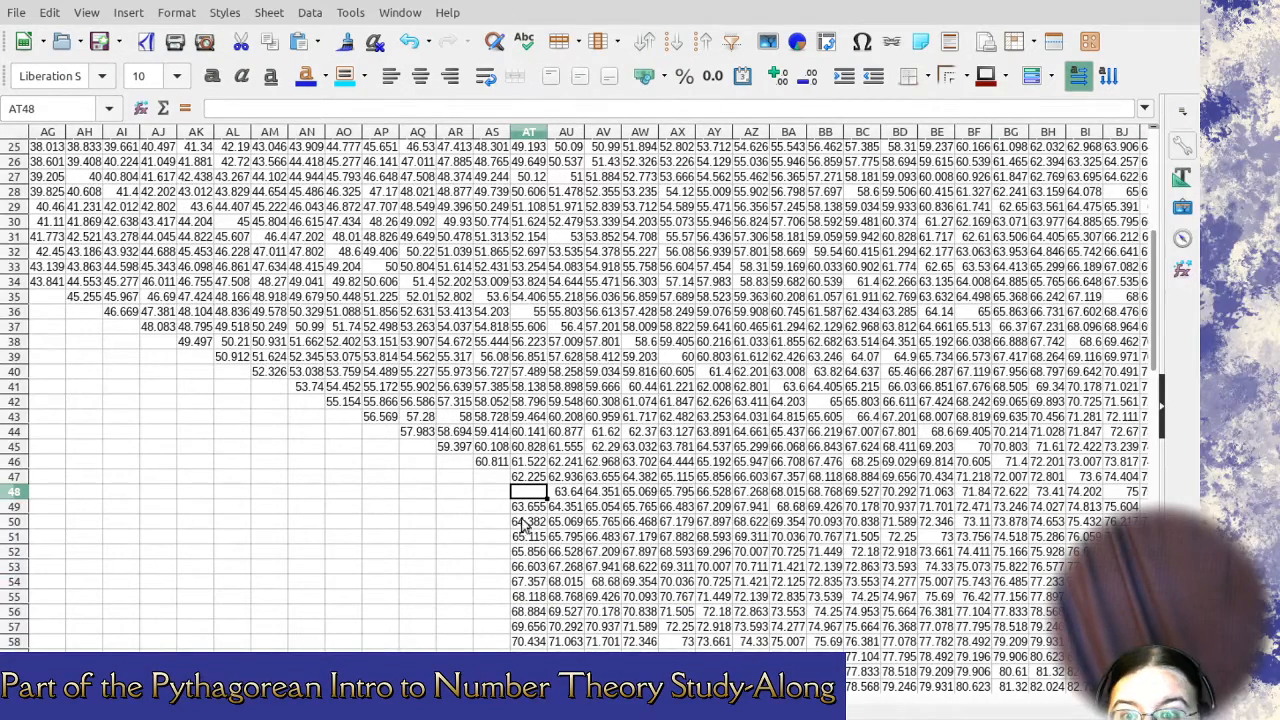
Clear the duplicates below the diagonal in AT48, AT49:AU49, AT50:AV50 and AT51:AW51.
drag(521, 508, 662, 540)
key(Delete)
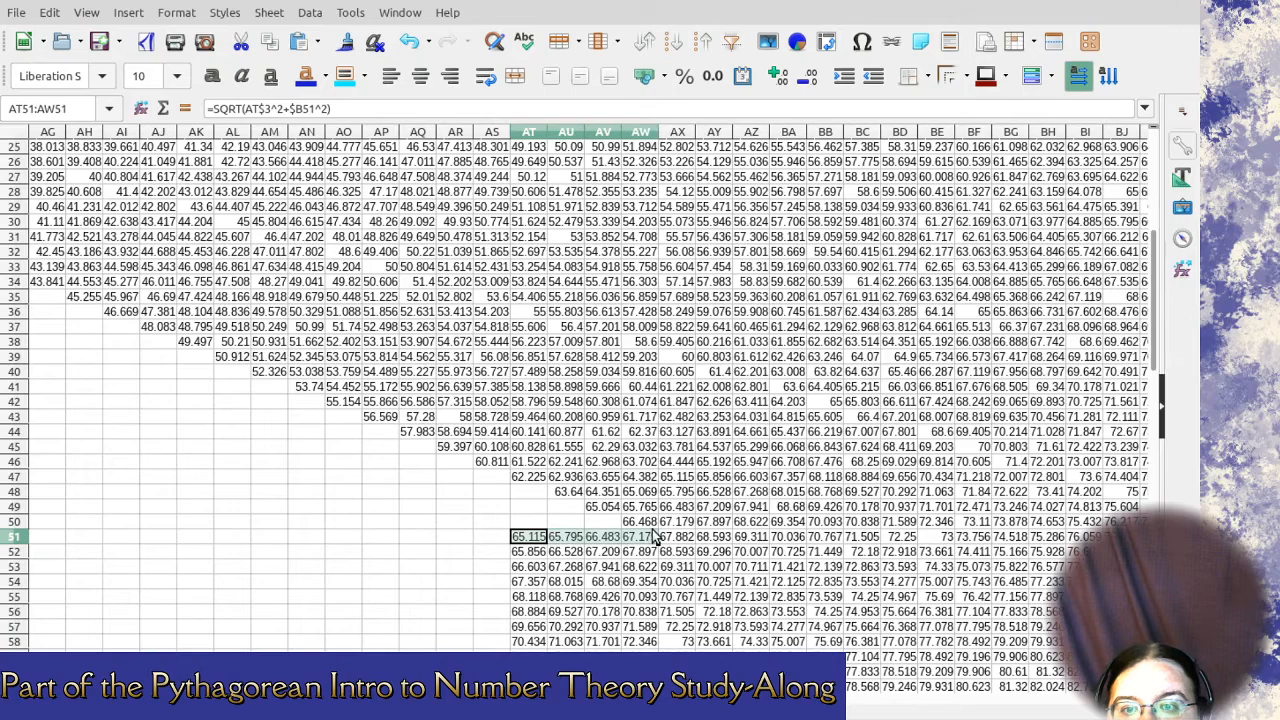
key(Delete)
Clear the first duplicate below the diagonal in each of columns AX to BB: AX52, AY53, AZ54, BA55 and BB56.
click(677, 553)
key(Delete)
click(718, 567)
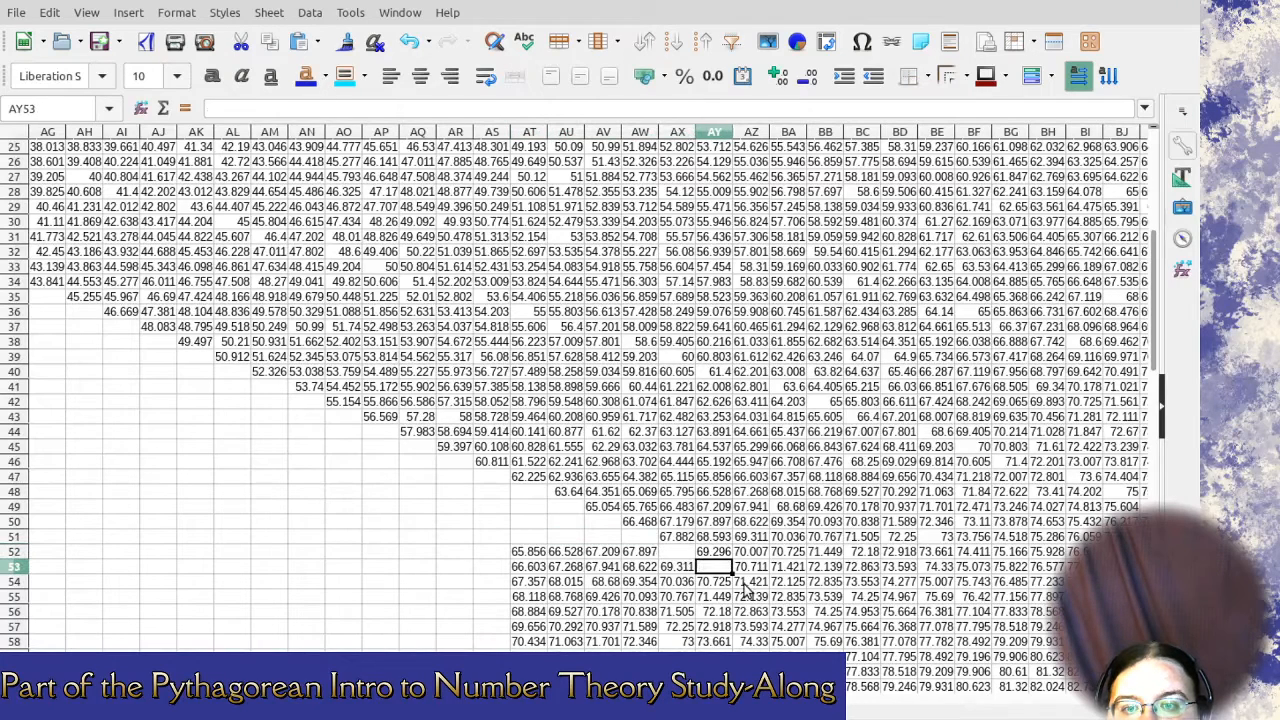
click(748, 582)
key(Delete)
click(800, 598)
click(830, 612)
key(Delete)
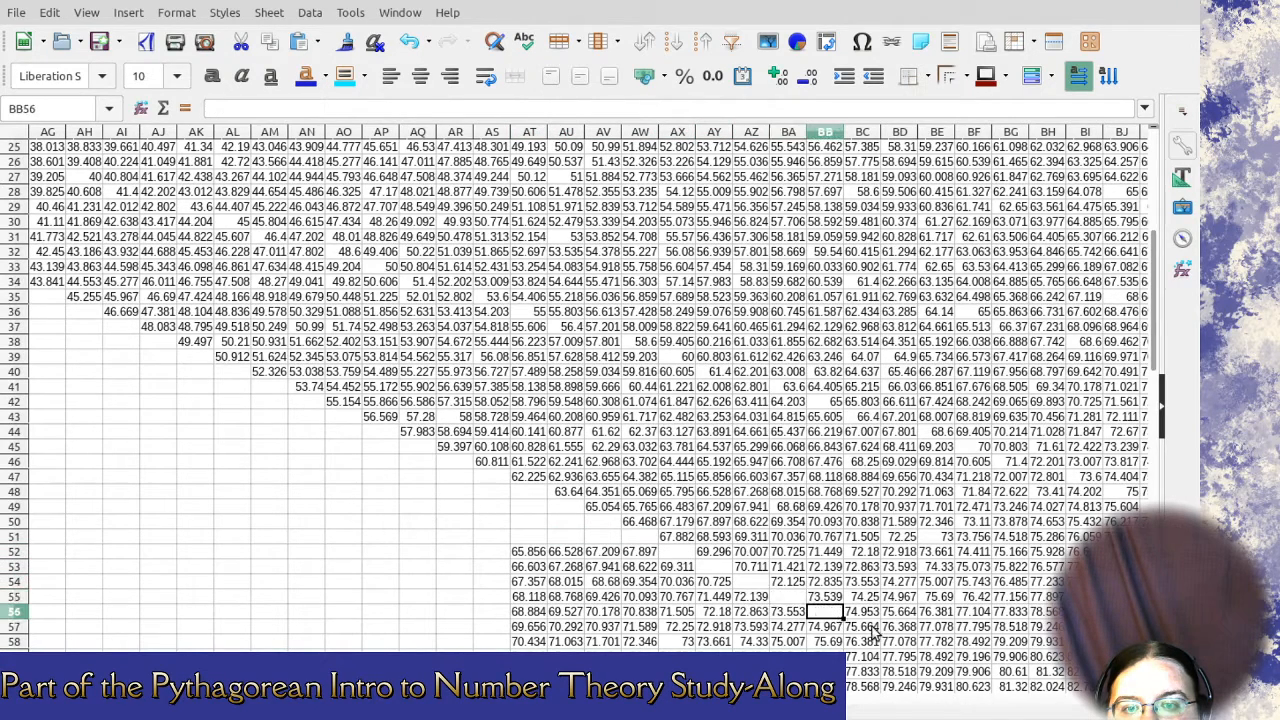
Clear the first duplicate below the diagonal in each of columns BC to BF: BC57, BD58, BE59 and BF60.
click(866, 628)
click(900, 643)
key(Delete)
click(950, 658)
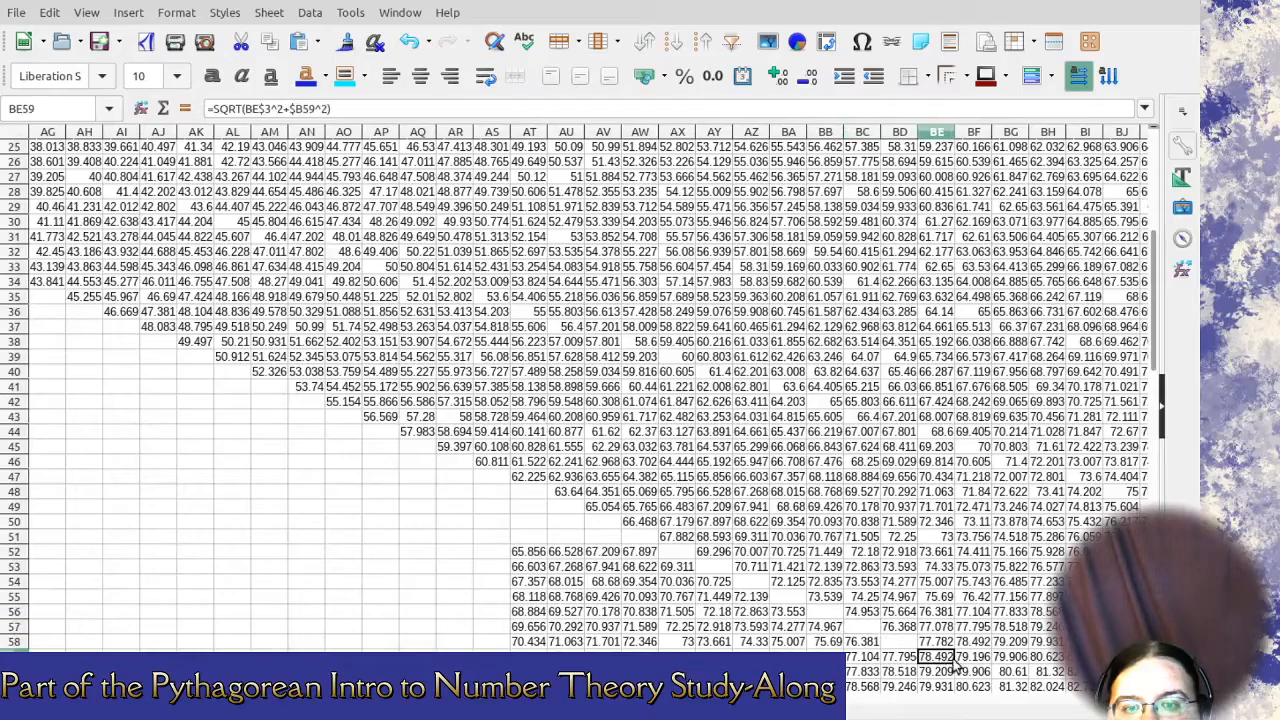
click(973, 672)
key(Delete)
Clear the block of duplicates below the diagonal in AT61:BG92.
scroll(1000, 600, down, 4)
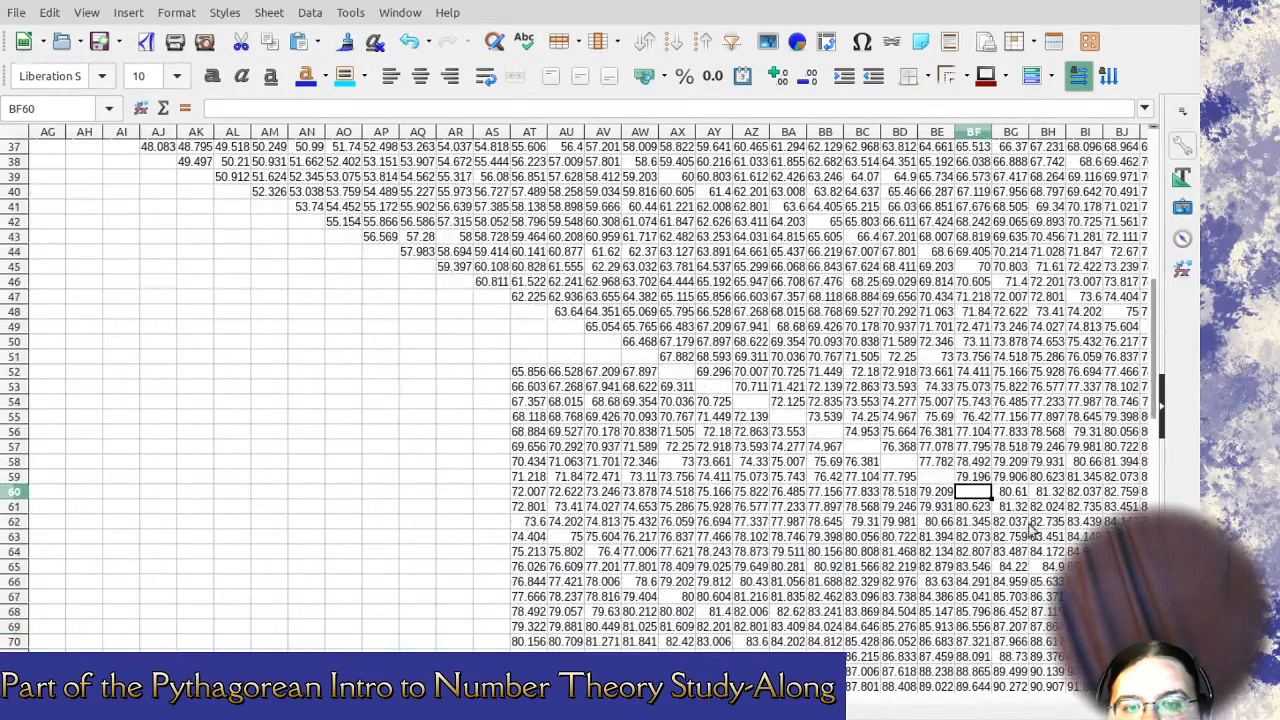
drag(1005, 510, 551, 311)
drag(487, 372, 535, 341)
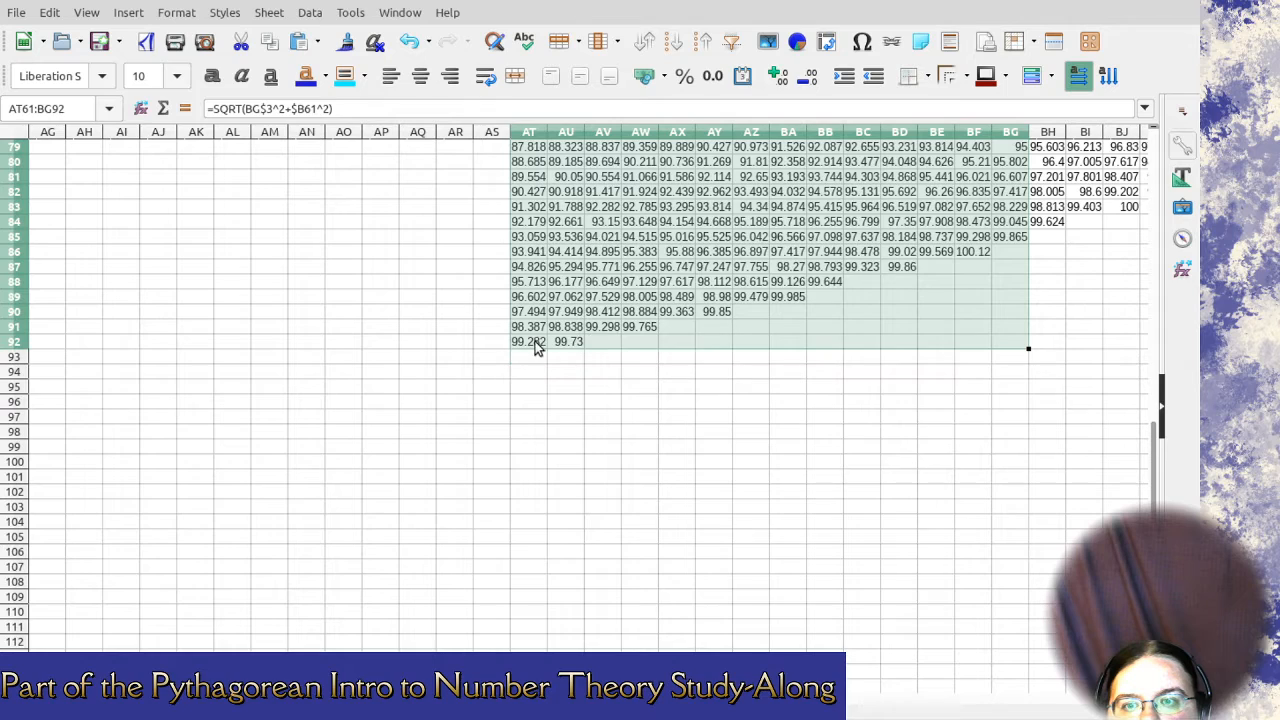
key(Delete)
Clear the duplicates left below the diagonal in AT52:AW60 and AX53:AX60.
scroll(530, 356, up, 6)
scroll(529, 354, up, 6)
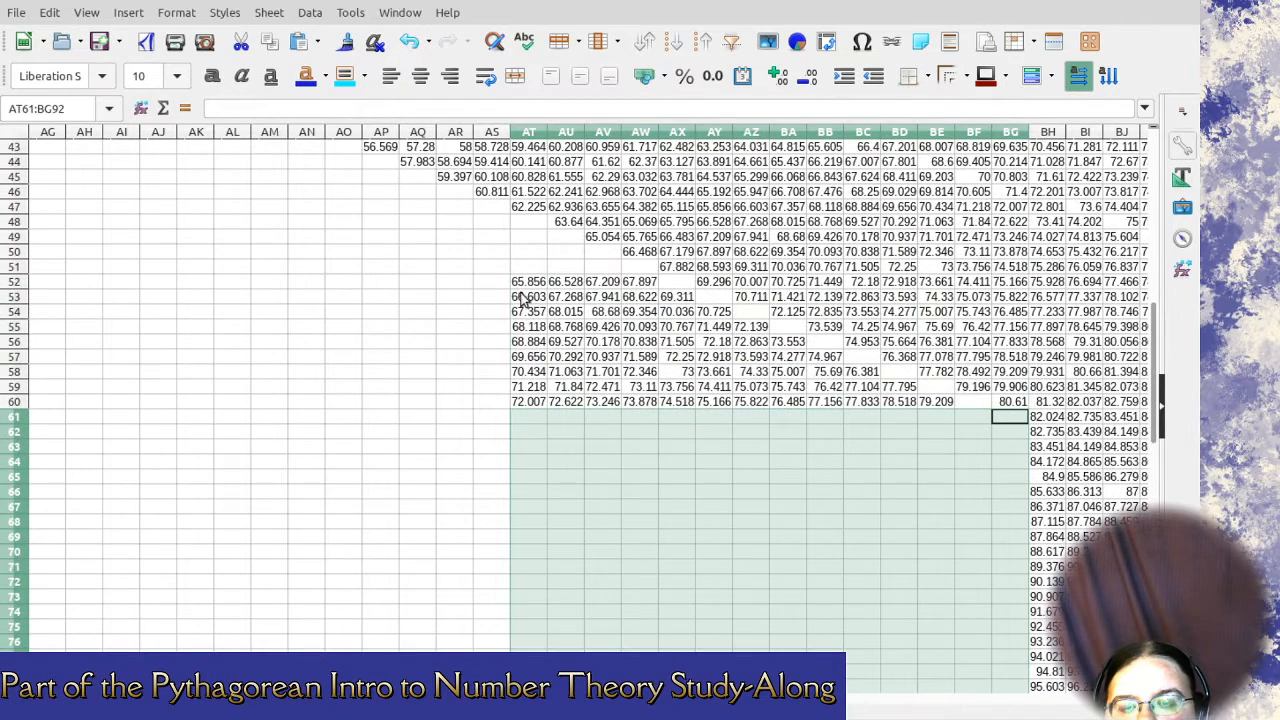
drag(527, 285, 654, 409)
key(Delete)
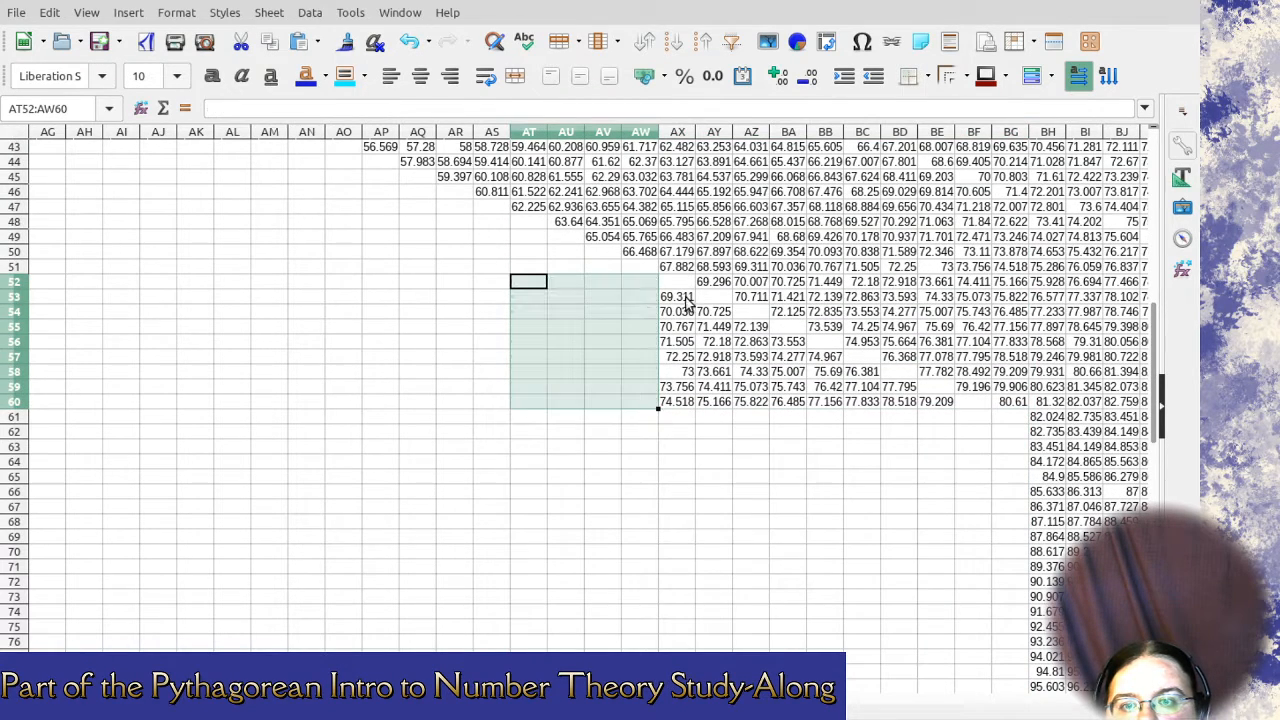
drag(677, 297, 684, 406)
key(Delete)
Clear the remaining duplicates below the diagonal in columns AY to BE, down to row 60.
drag(720, 313, 750, 404)
key(Delete)
drag(788, 341, 878, 404)
key(Delete)
key(Delete)
click(936, 401)
key(Delete)
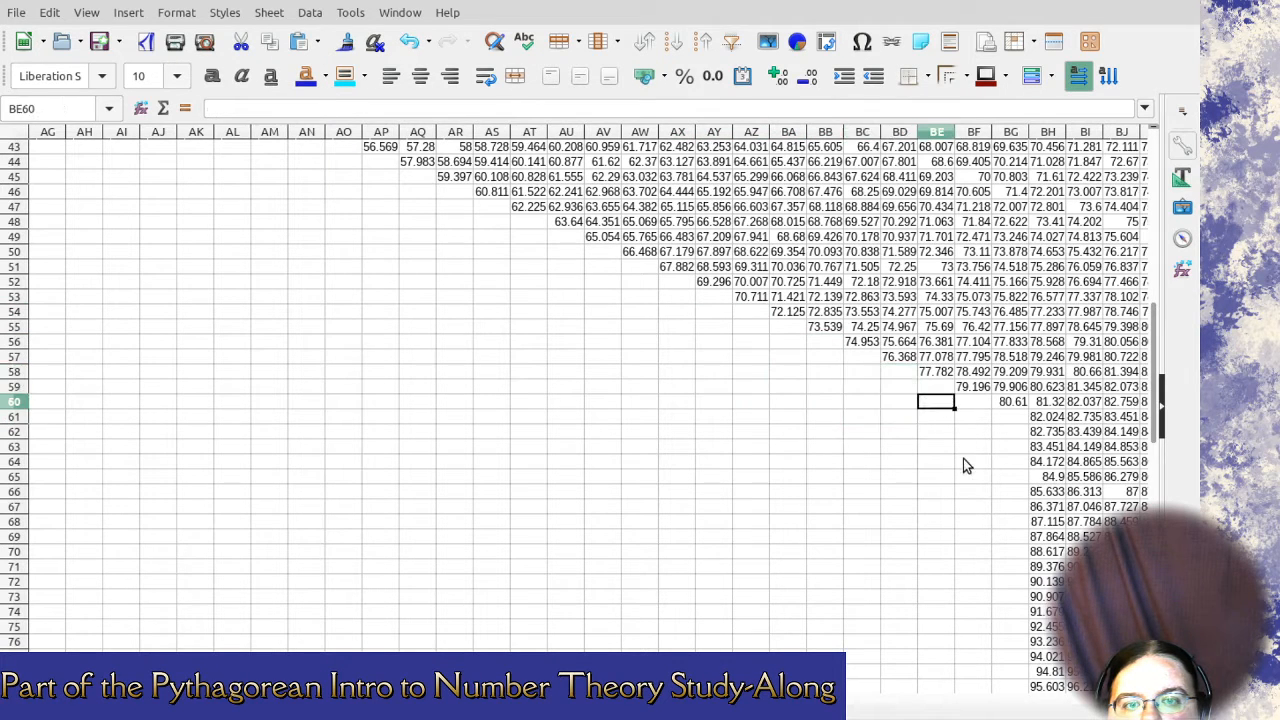
Clear the first duplicate below the diagonal in each of columns BH to BL: BH62, BI63, BJ64, BK65 and BL66.
click(1047, 431)
key(Delete)
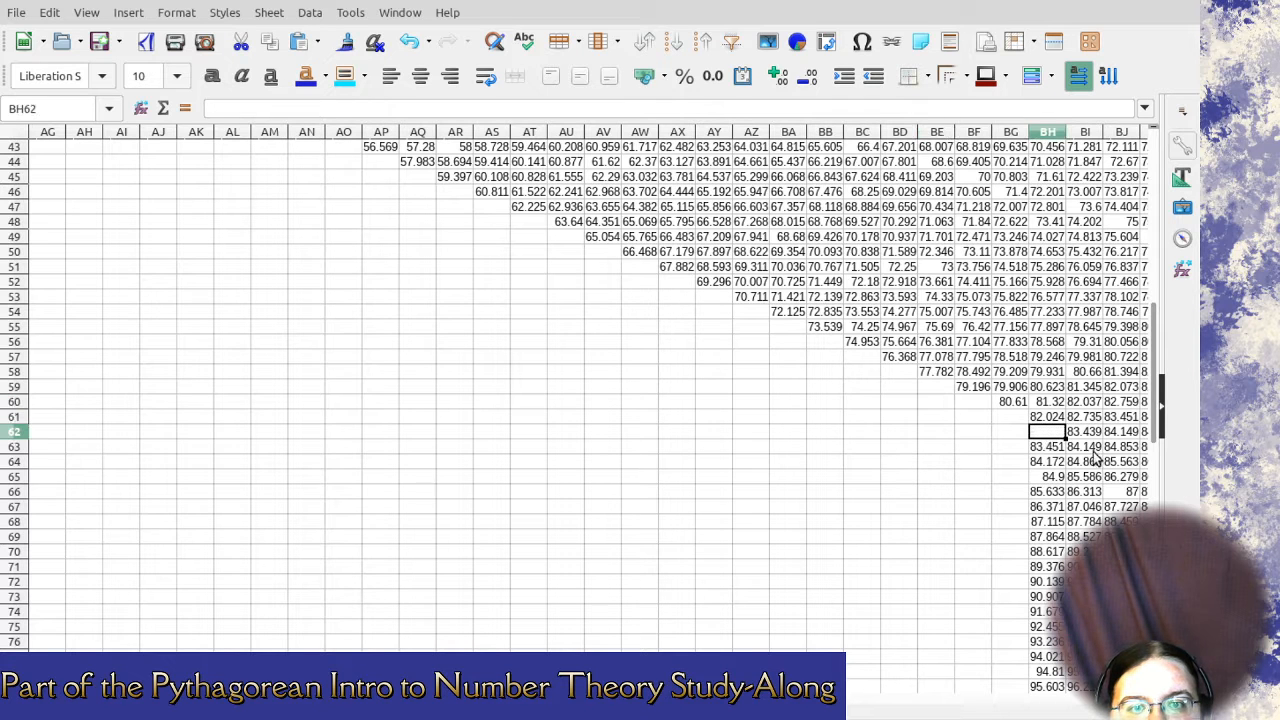
click(1085, 446)
key(Delete)
click(1122, 461)
click(1148, 480)
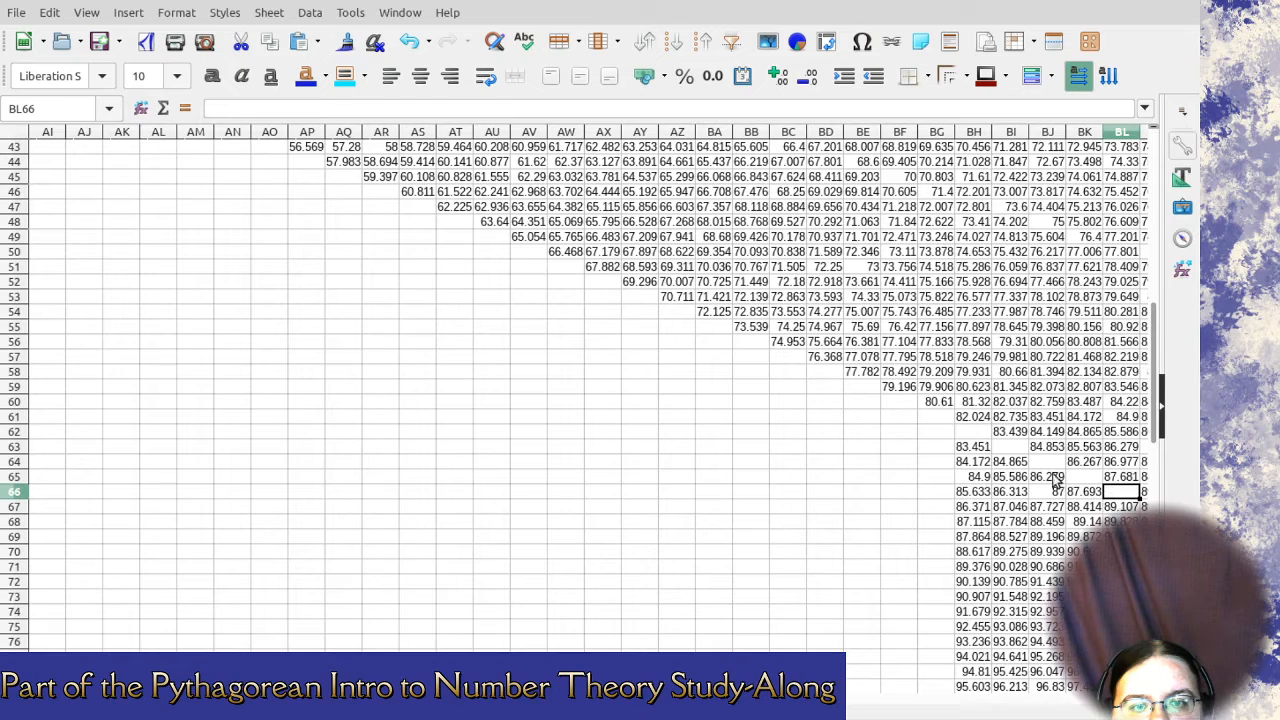
Clear the duplicates left below the diagonal in BH63, BH64:BI64, BH65:BJ65 and BH66:BK66.
drag(1057, 482, 1095, 496)
key(Delete)
click(975, 437)
click(972, 447)
key(Delete)
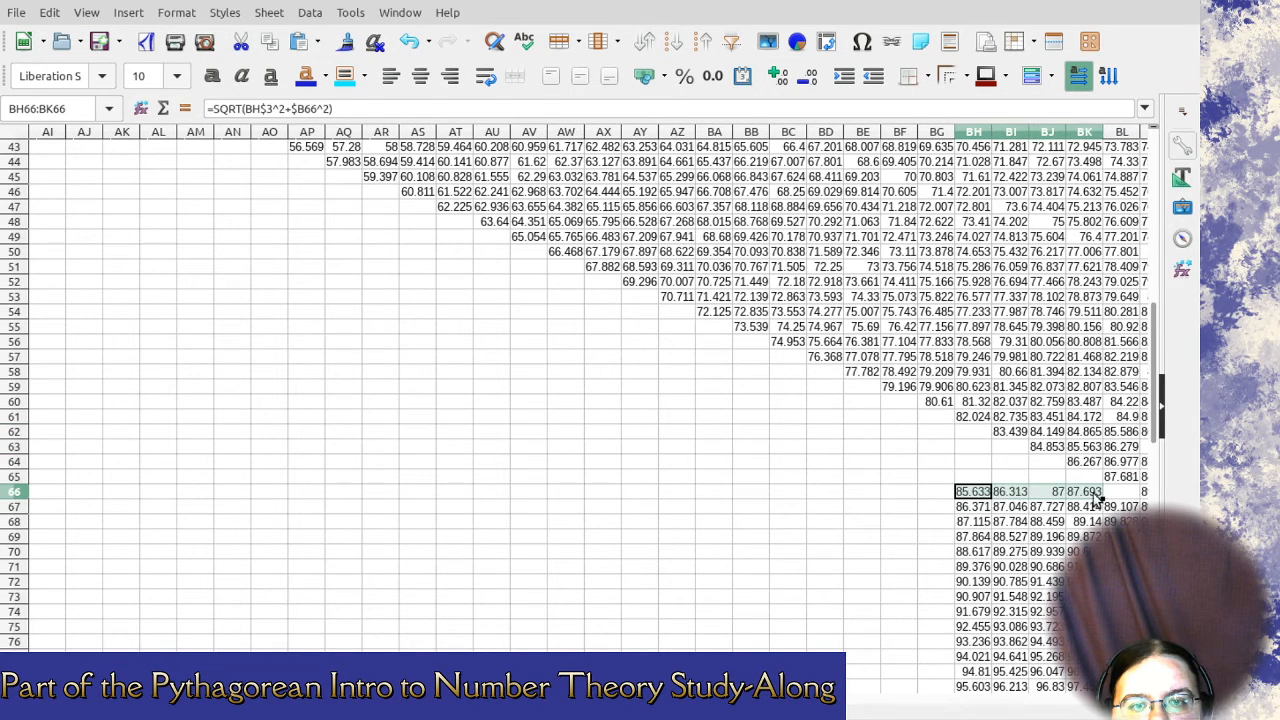
key(Delete)
Clear the mirrored duplicates below the diagonal in the block BH67:BM83.
click(1148, 508)
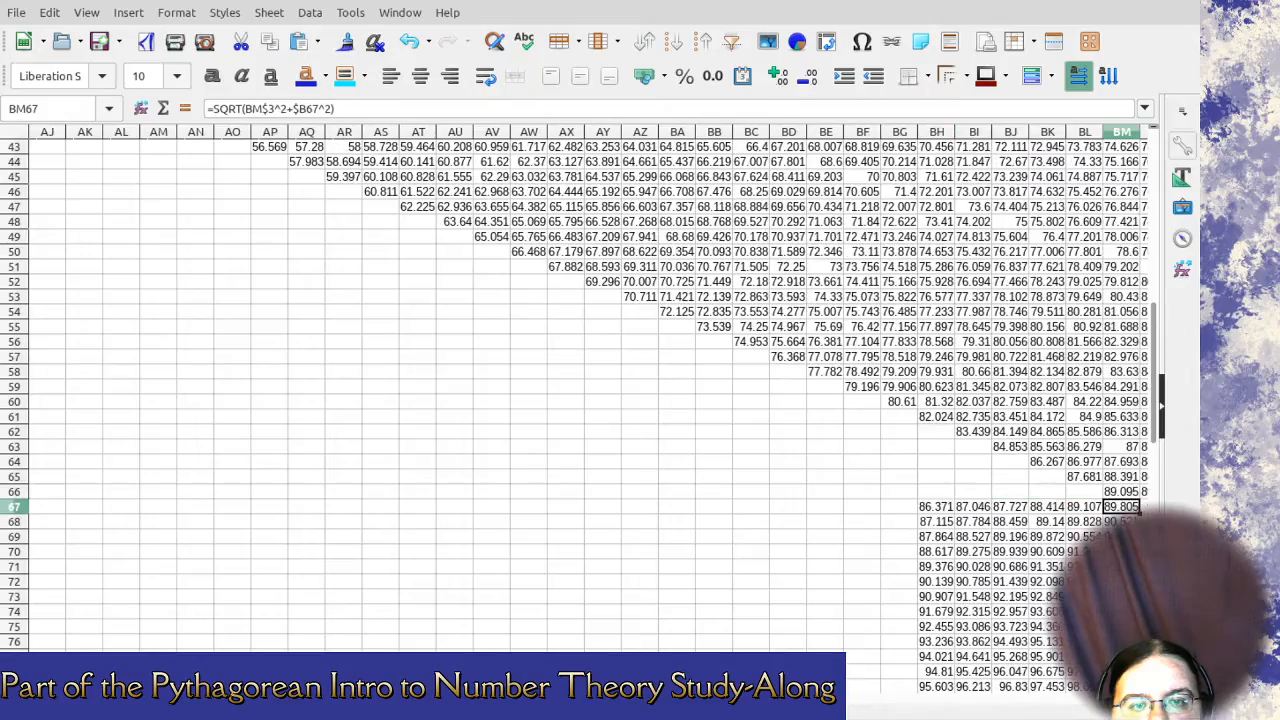
scroll(535, 555, right, 7)
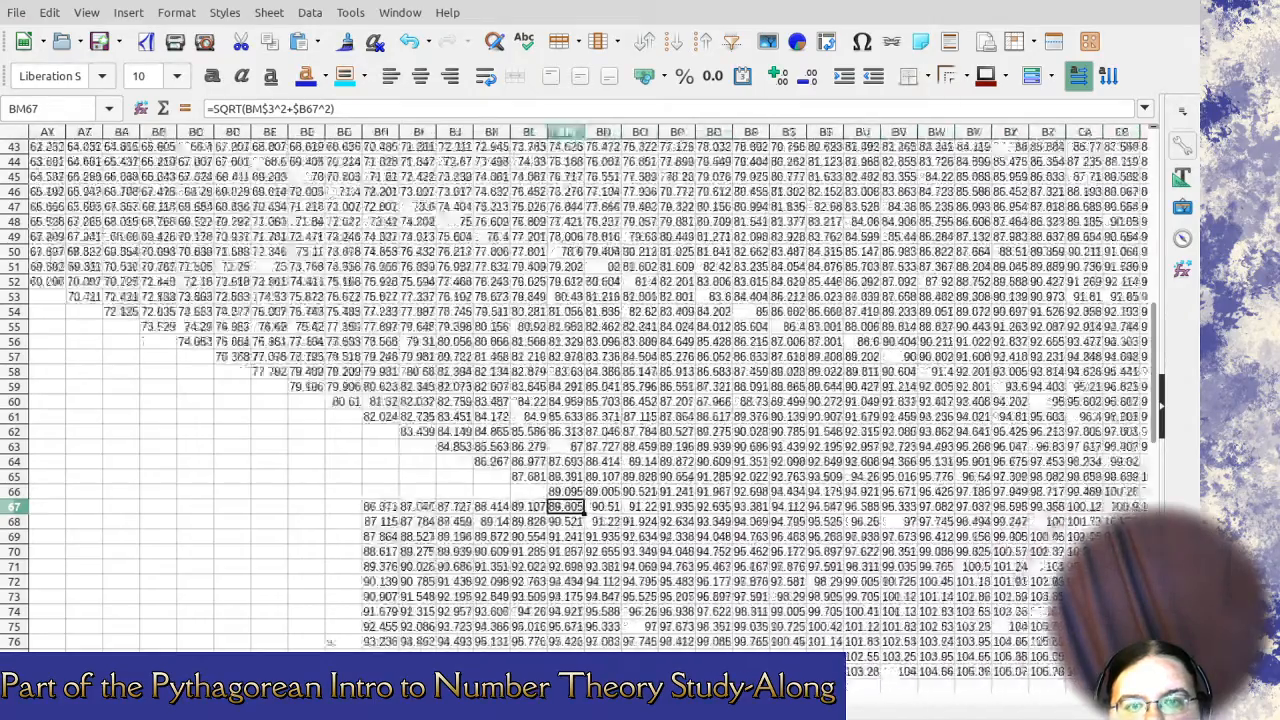
scroll(535, 555, down, 2)
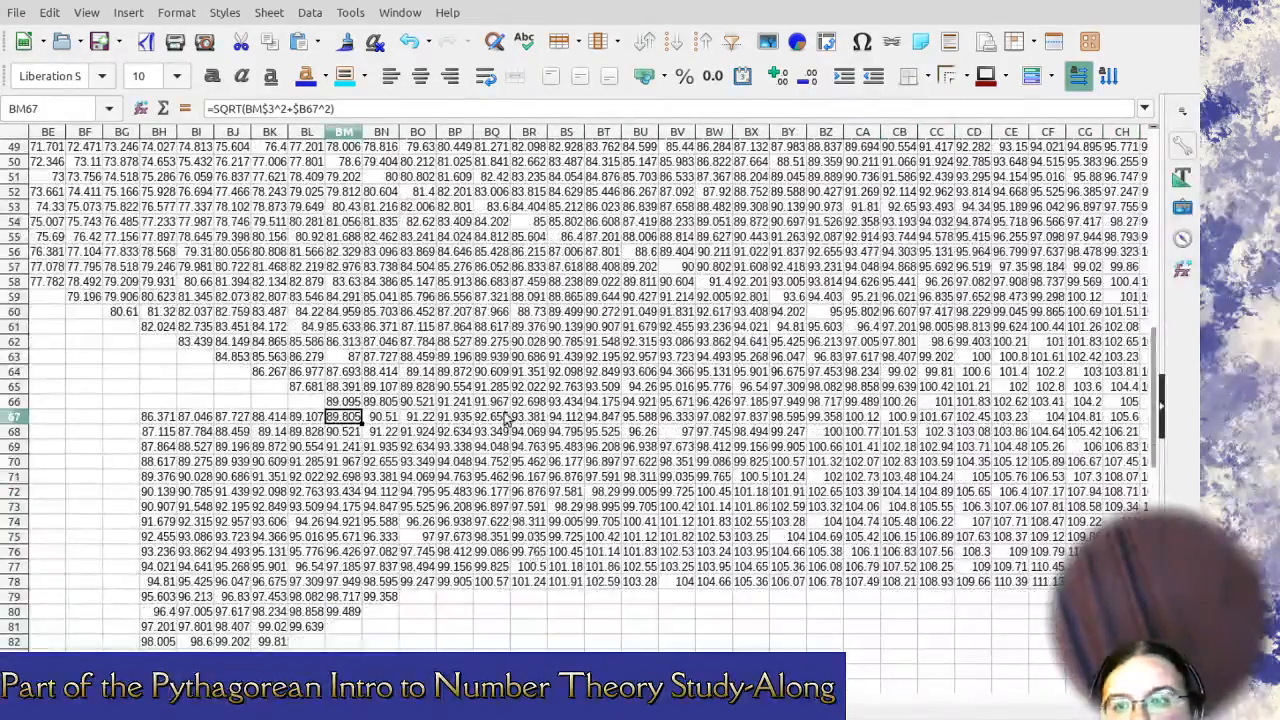
drag(344, 424, 160, 656)
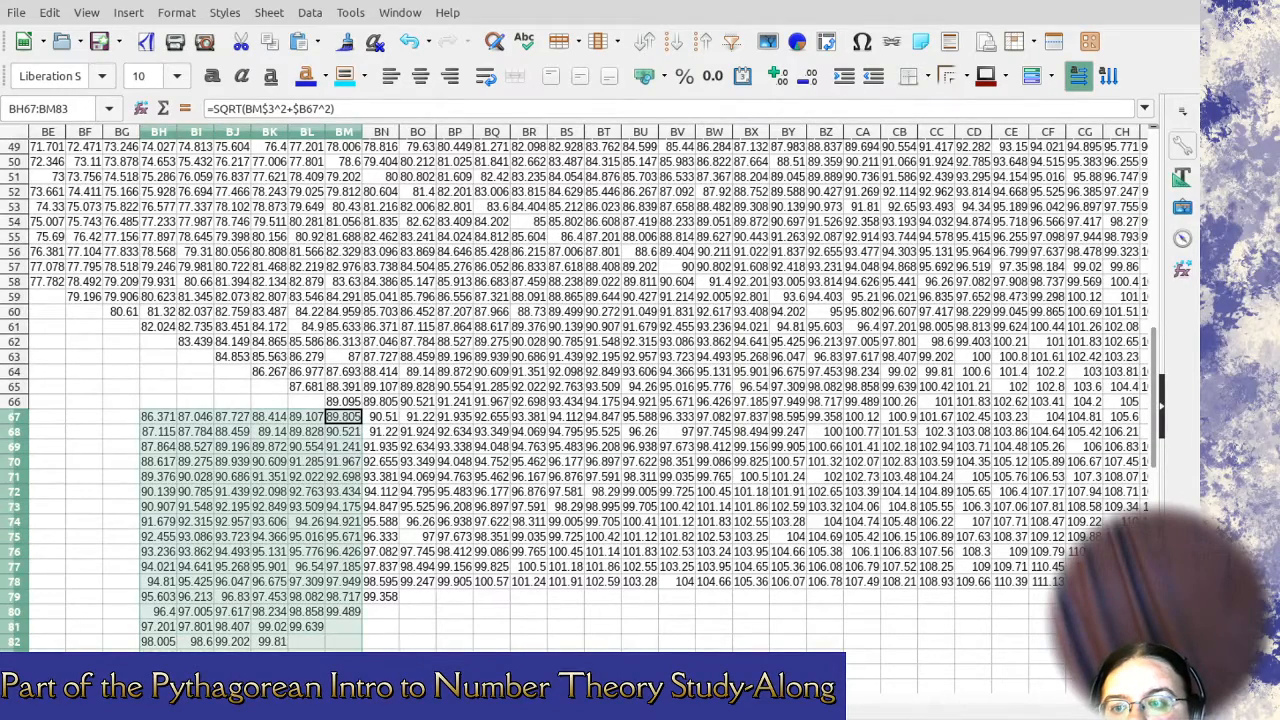
key(Delete)
Clear the first duplicate below the diagonal in columns BN to BP: BN68, BO69 and BP70.
click(378, 432)
key(Delete)
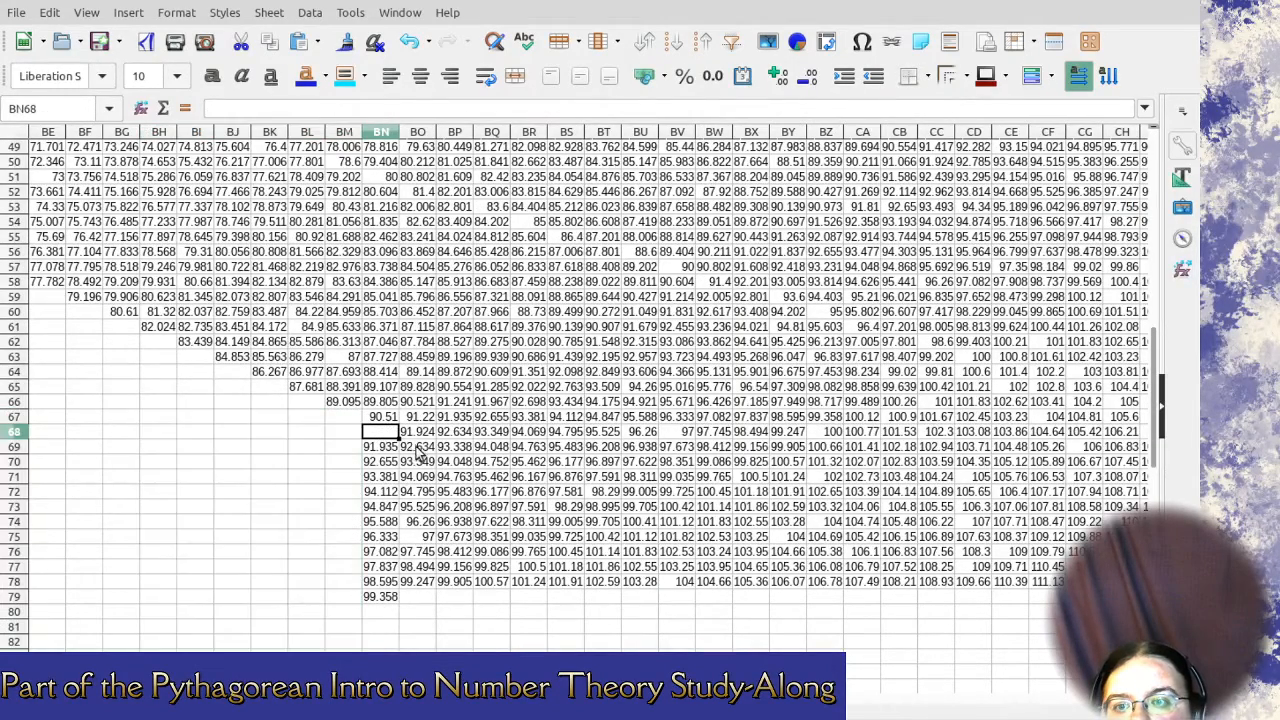
click(422, 450)
key(Delete)
click(465, 464)
key(Delete)
Clear the first duplicate below the diagonal in columns BQ to BT: BQ71, BR72, BS73 and BT74.
click(484, 478)
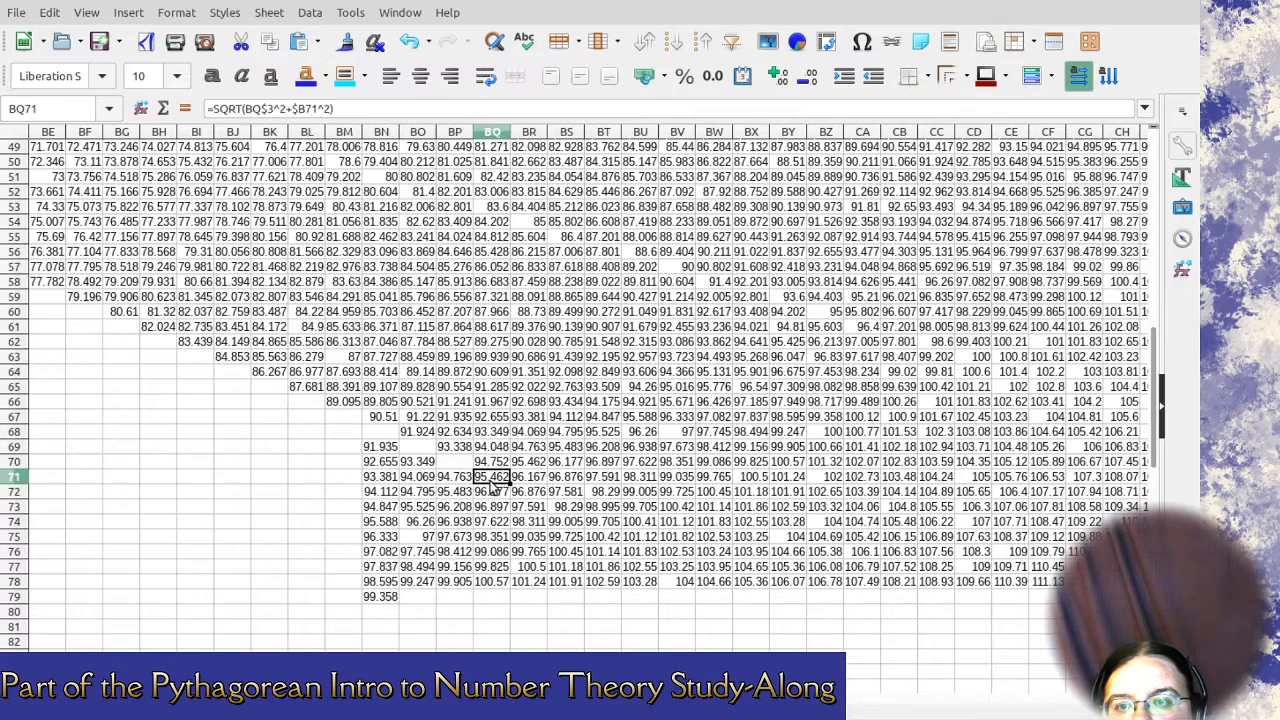
key(Delete)
click(530, 493)
key(Delete)
click(568, 508)
key(Delete)
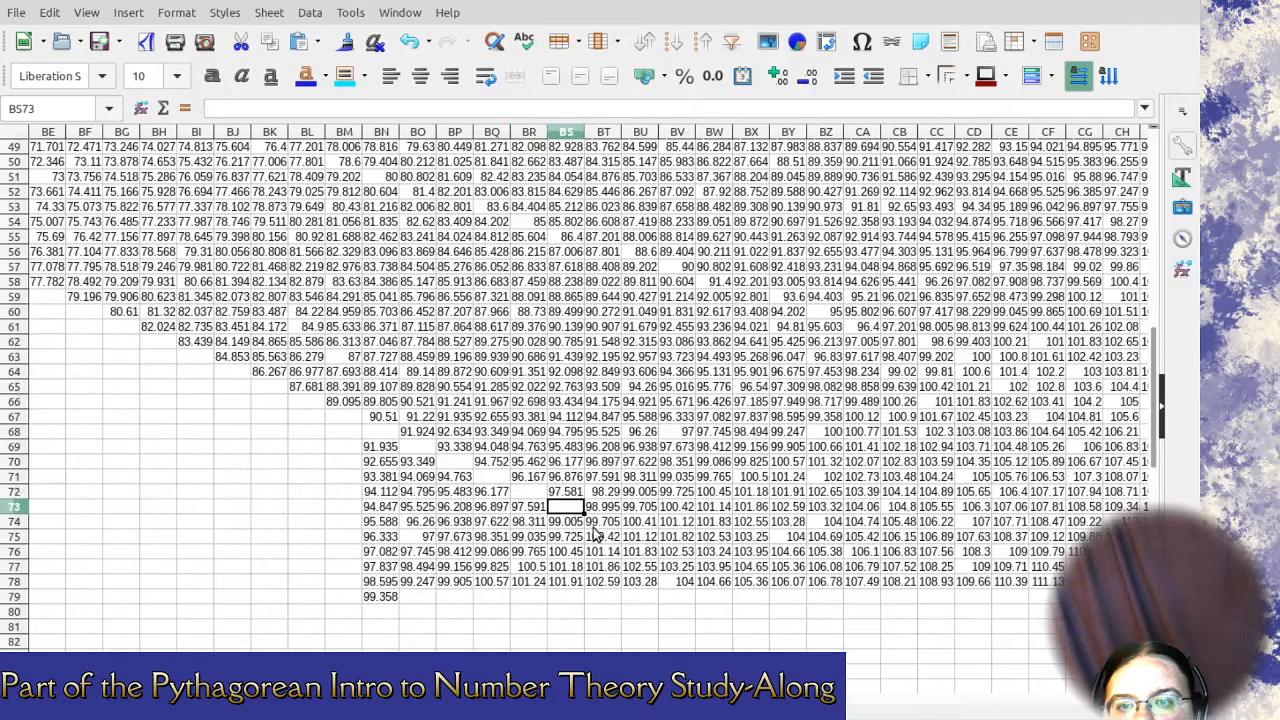
click(599, 526)
key(Delete)
Clear the duplicates below the diagonal in BN75:BU79 and BN69:BO74.
click(646, 541)
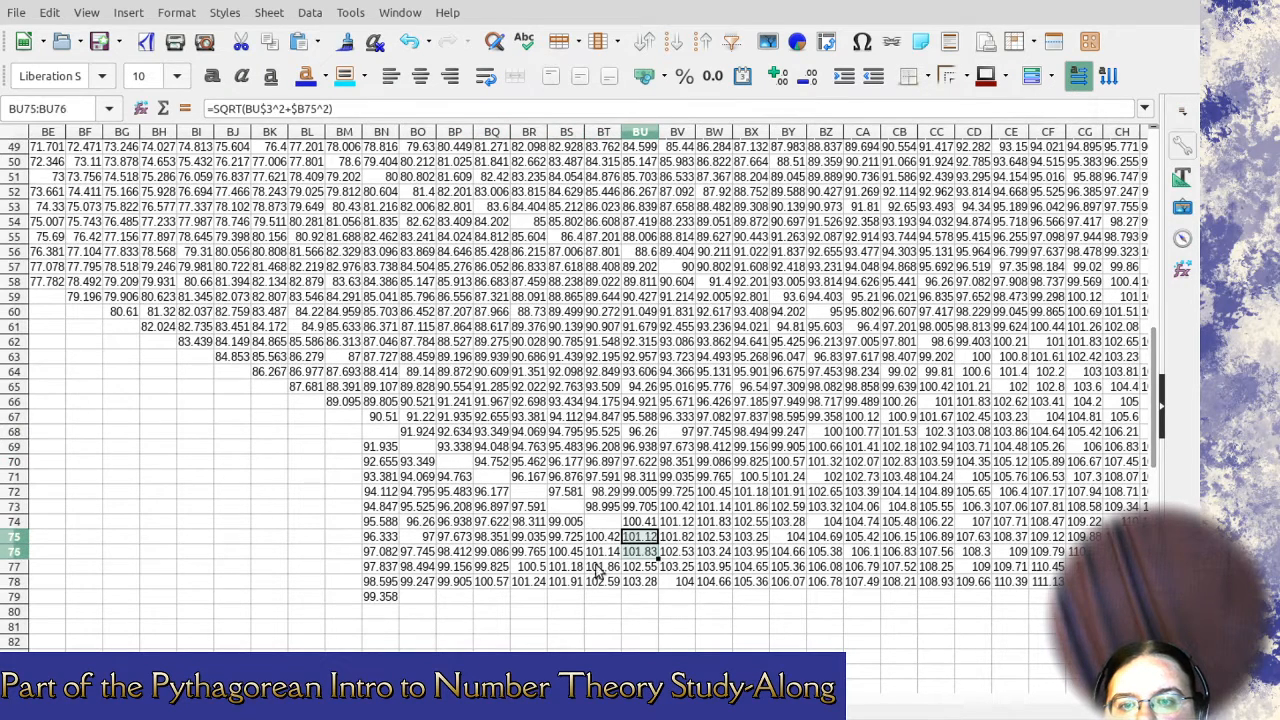
drag(646, 541, 370, 598)
key(Delete)
drag(383, 447, 429, 521)
key(Delete)
Clear the duplicates still left below the diagonal from column BP on, and the hypotenuses above 100 in BU74:CX78.
drag(455, 477, 985, 590)
key(Delete)
key(Delete)
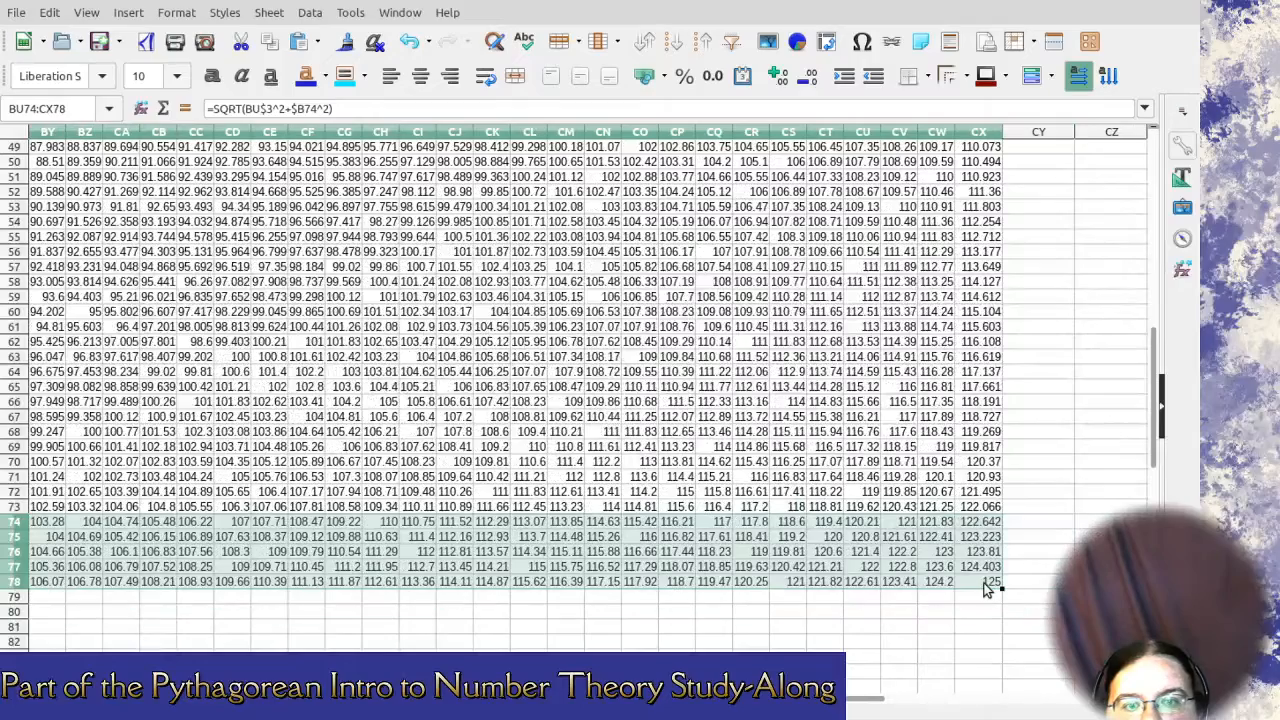
key(Delete)
Clear the boundary cells with hypotenuses above 100 in BV73, BW72, BX71 and BY70.
drag(833, 698, 778, 698)
click(793, 630)
click(644, 510)
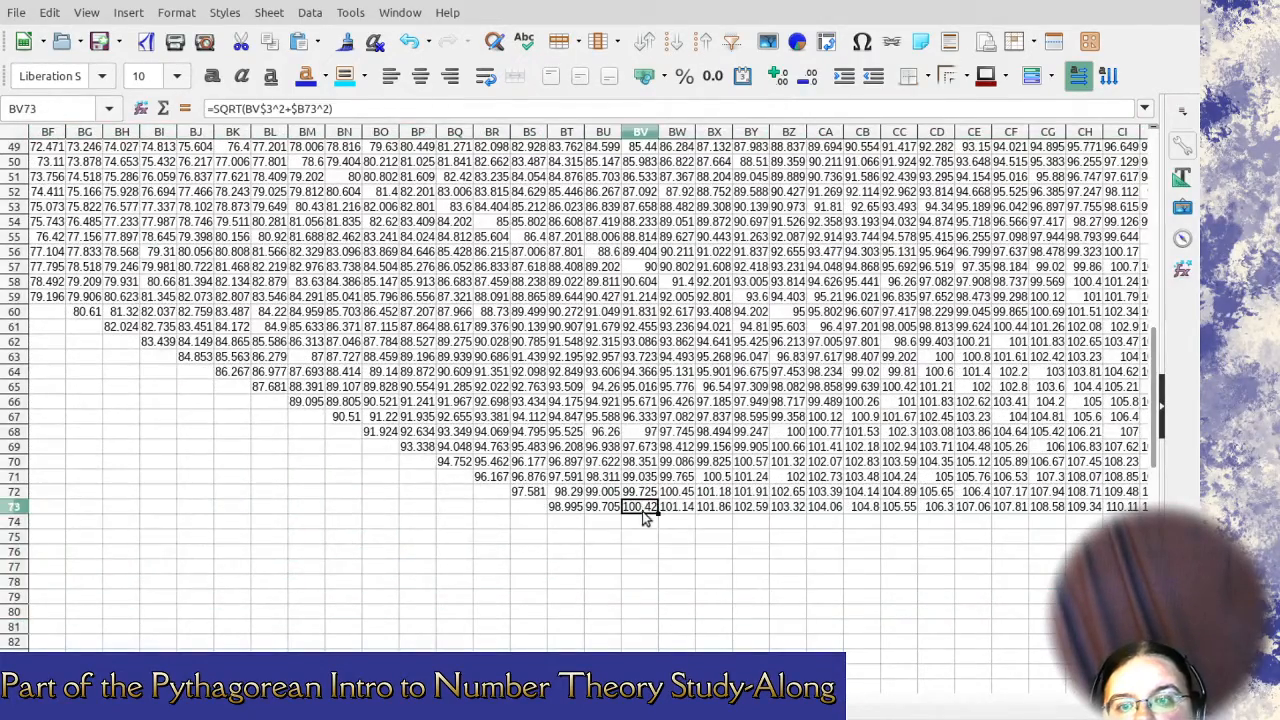
key(Delete)
click(688, 492)
key(Delete)
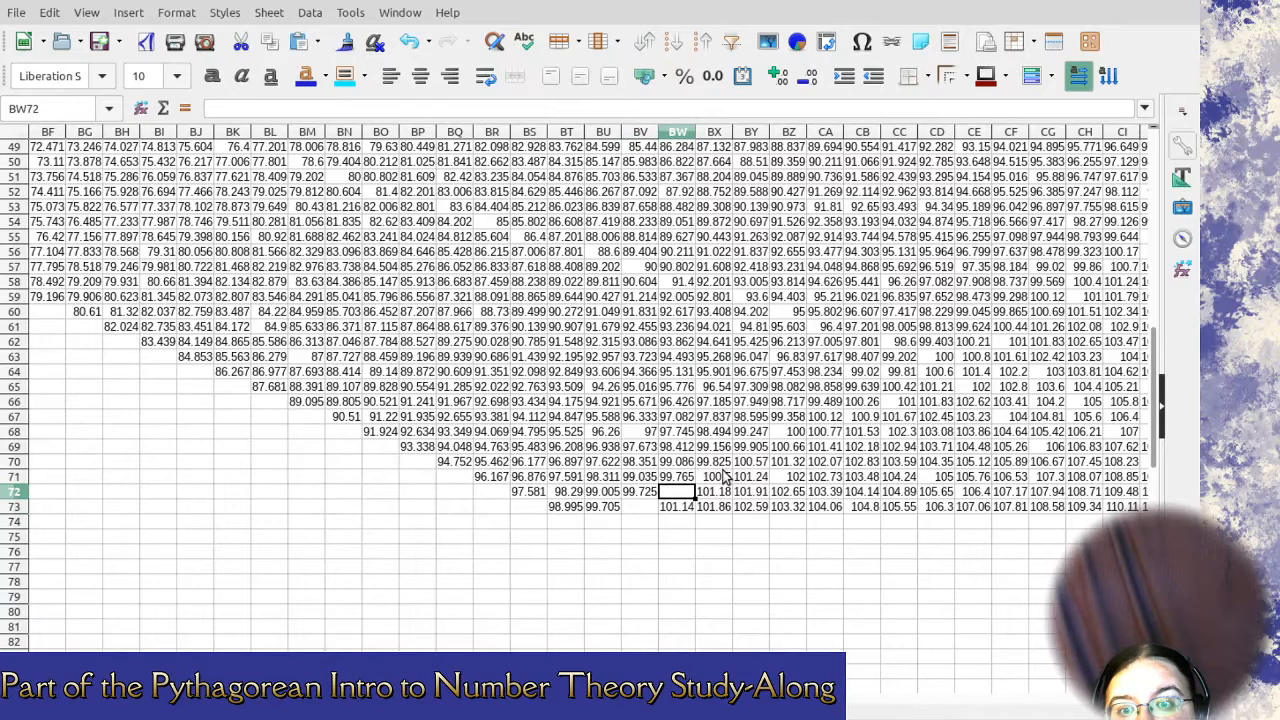
click(720, 478)
key(Delete)
click(755, 463)
key(Delete)
Continue up the above-100 boundary by clearing BZ69, CA68, CA67 and CB66.
click(788, 447)
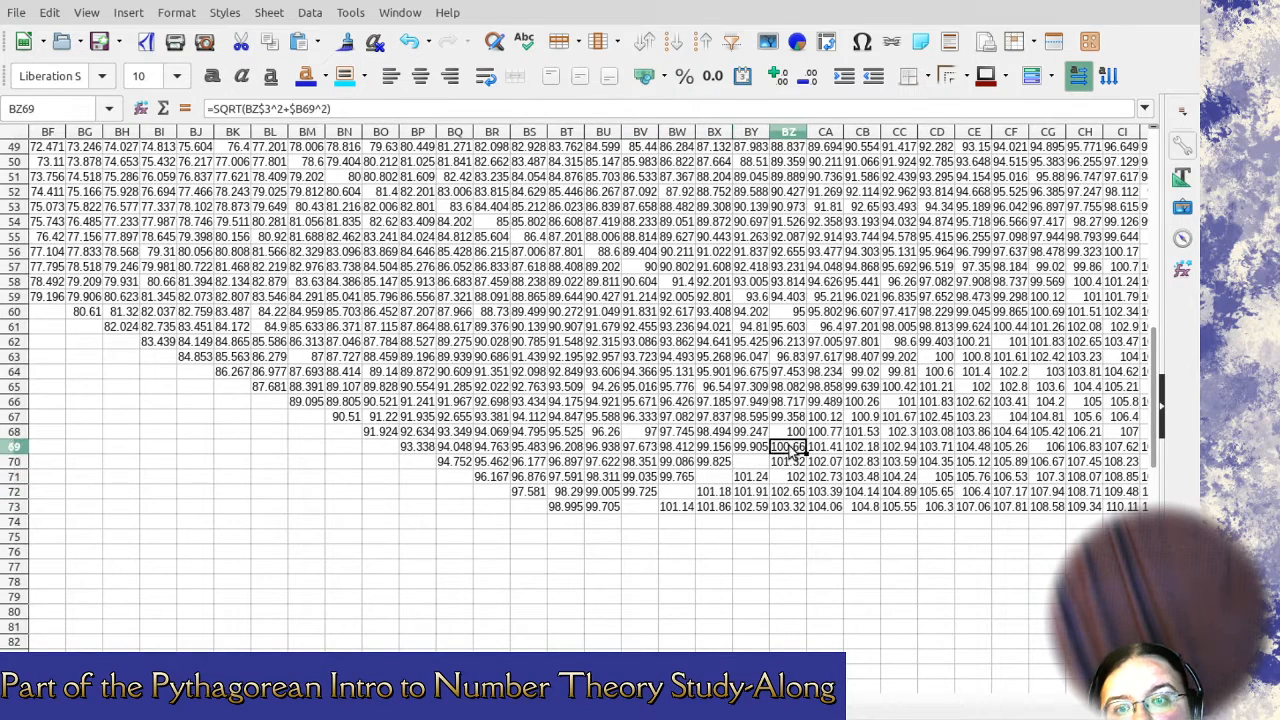
key(Delete)
click(829, 430)
key(Delete)
click(830, 417)
key(Delete)
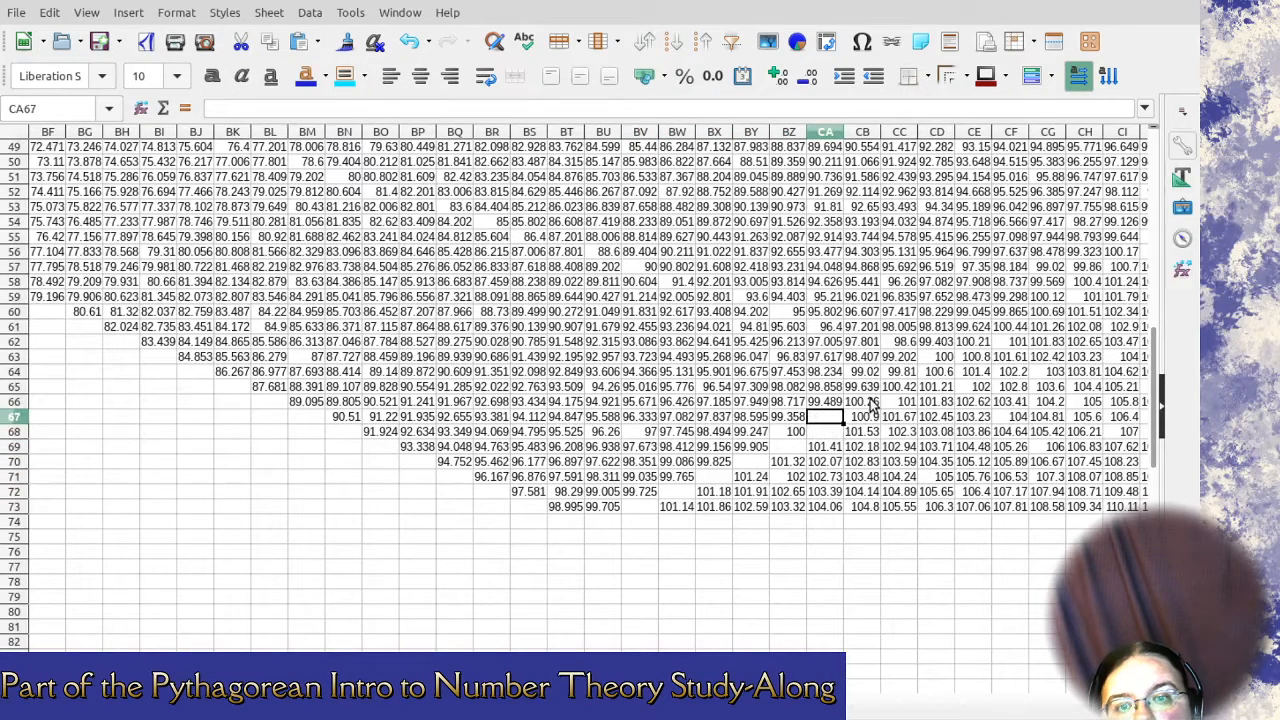
click(868, 401)
key(Delete)
Clear the next boundary cells with hypotenuses above 100: CC65, CD64, CE63 and CE62.
click(898, 387)
key(Delete)
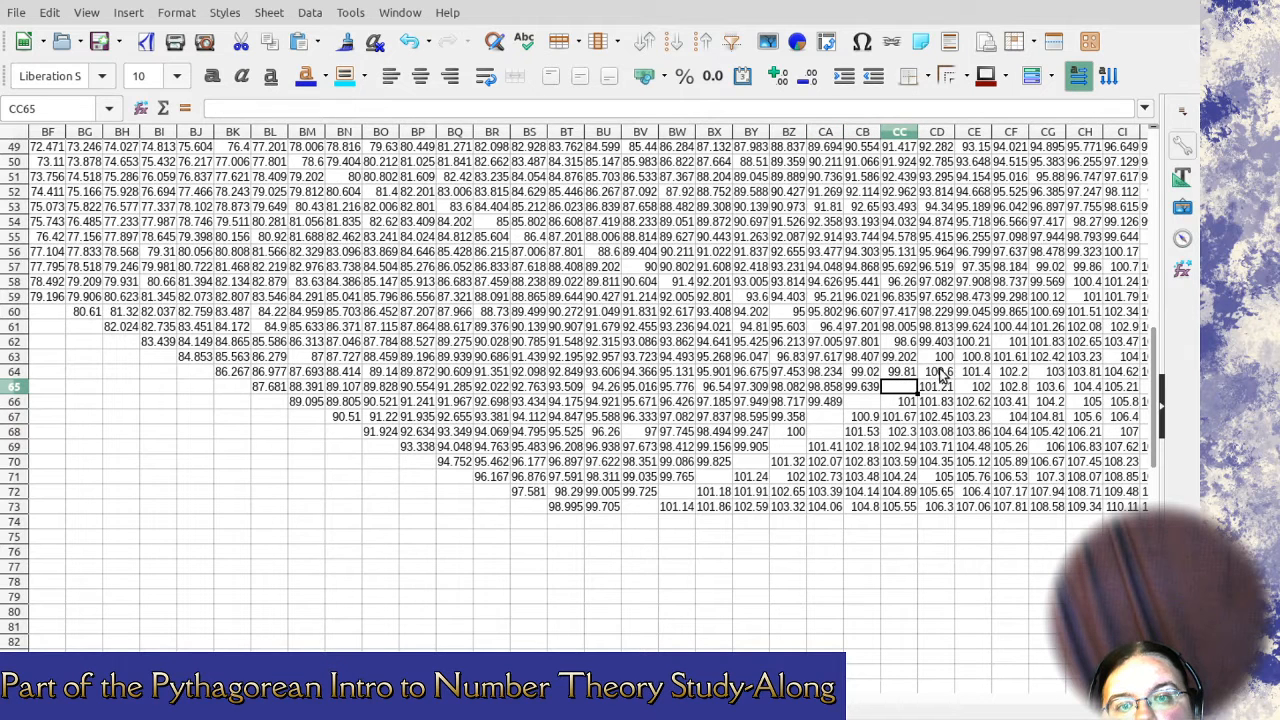
click(940, 371)
key(Delete)
click(977, 357)
key(Delete)
click(978, 342)
key(Delete)
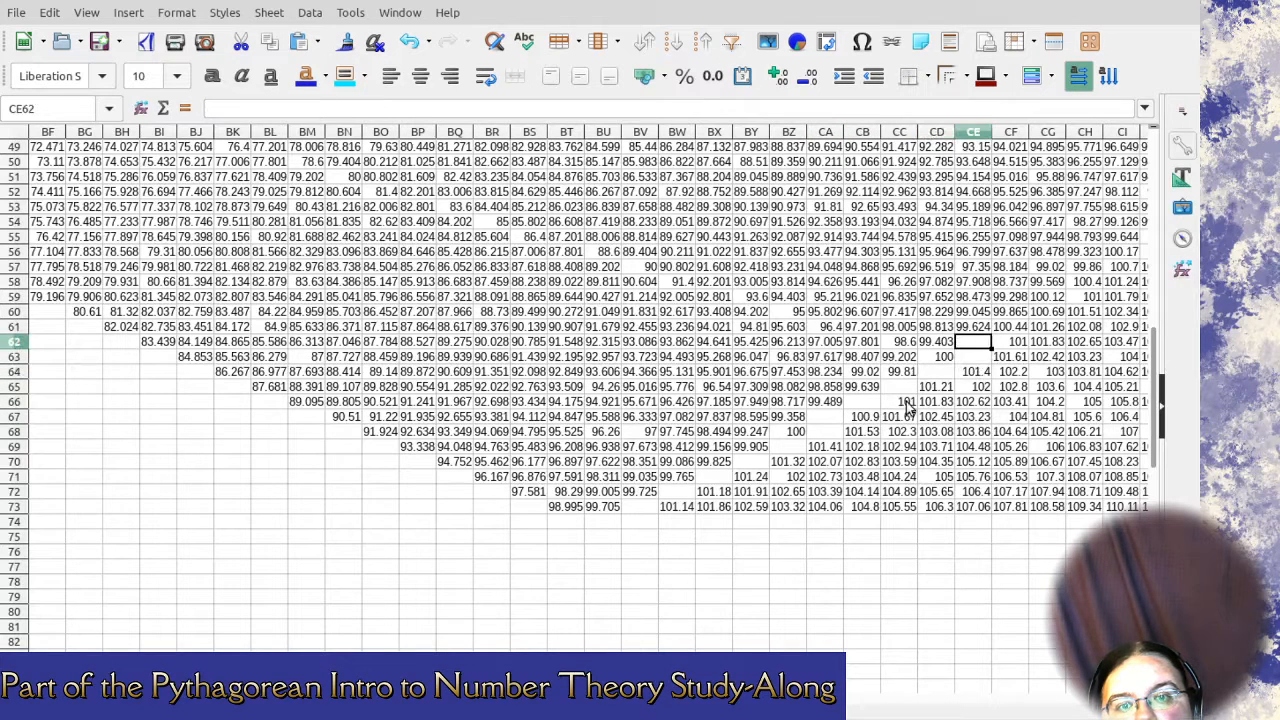
Clear the hypotenuses above 100 in CF61, CG60, CH59 and CI58.
scroll(590, 320, right, 5)
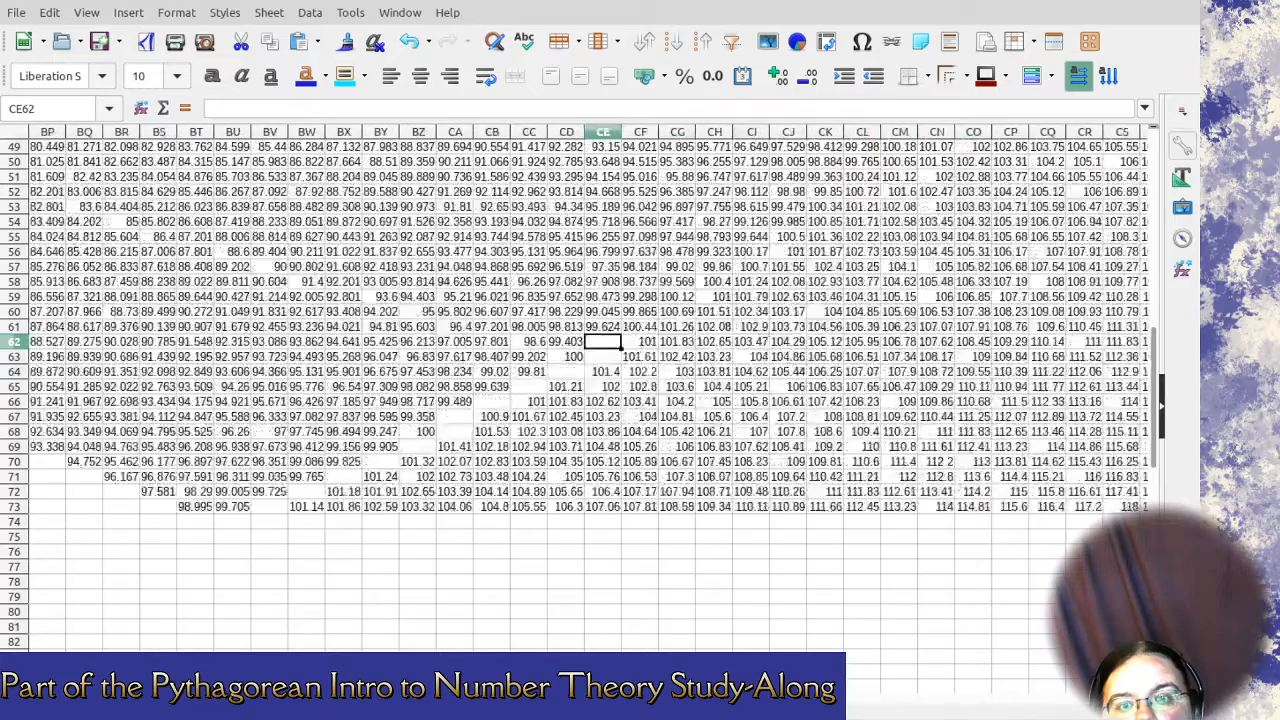
scroll(705, 569, up, 2)
click(641, 416)
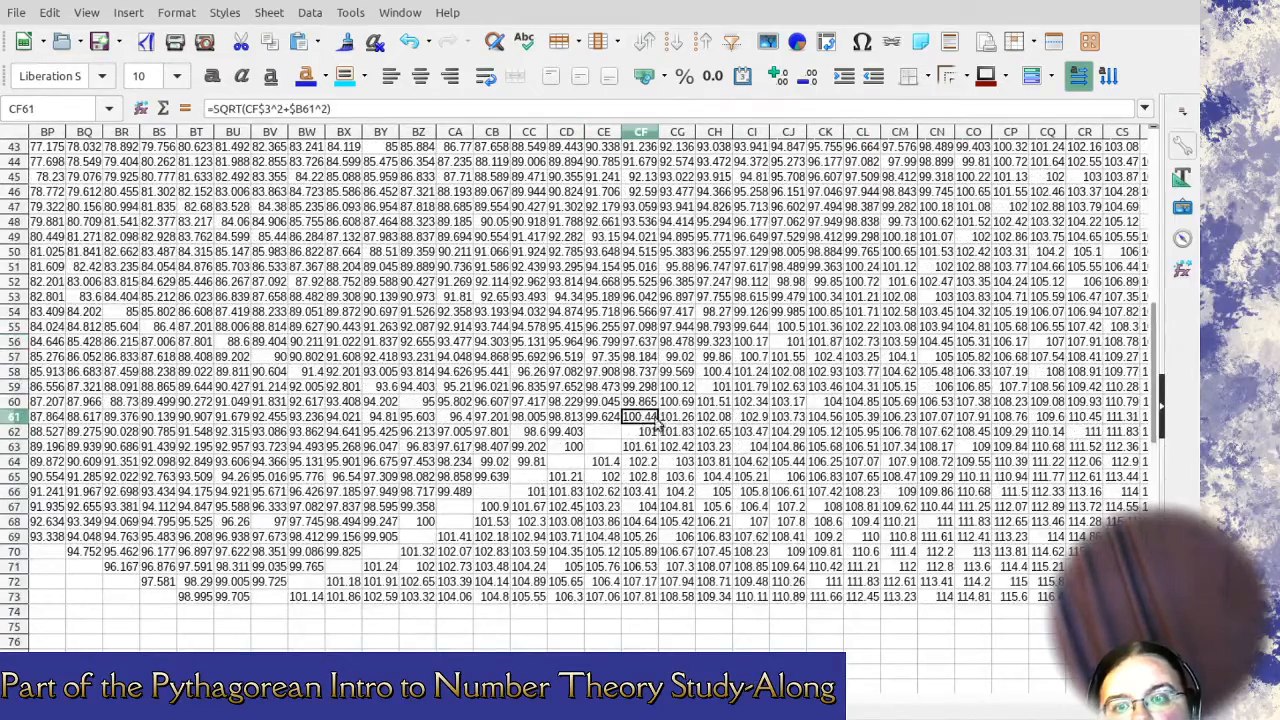
click(686, 403)
key(Delete)
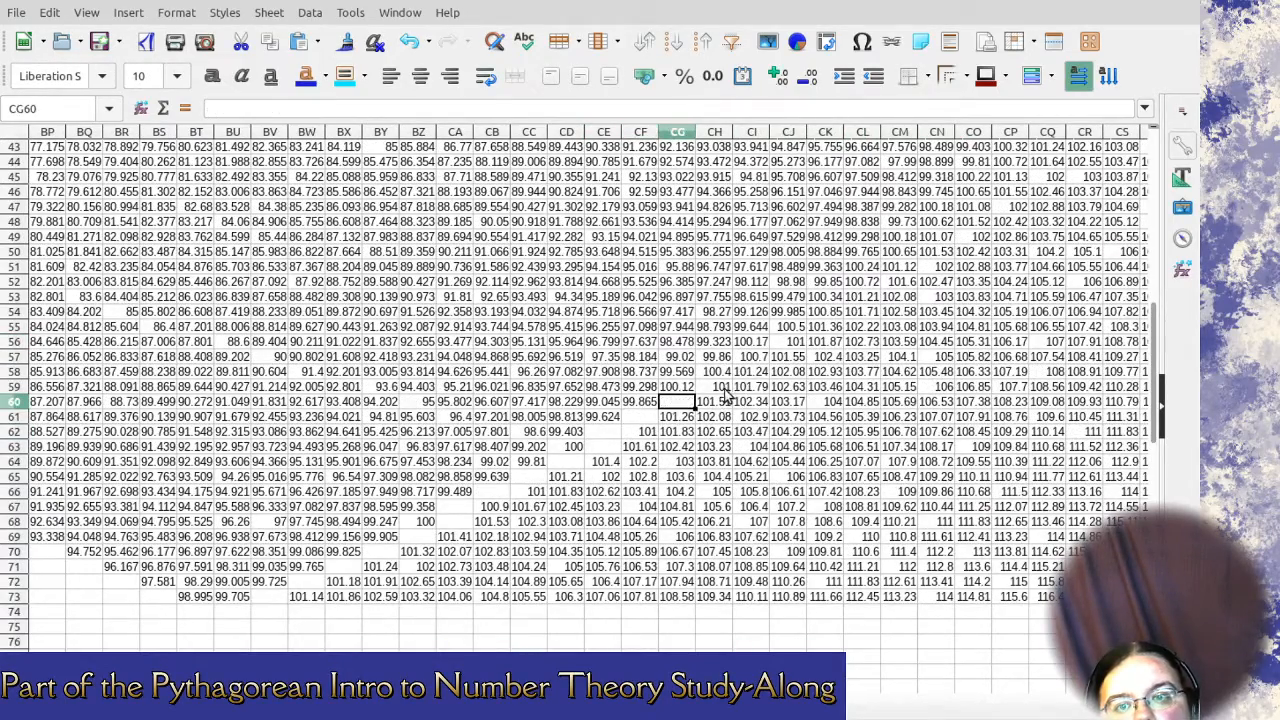
click(728, 388)
key(Delete)
click(762, 373)
key(Delete)
Clear the above-100 boundary cells CI56, CH58, CG59 and CI57.
click(748, 343)
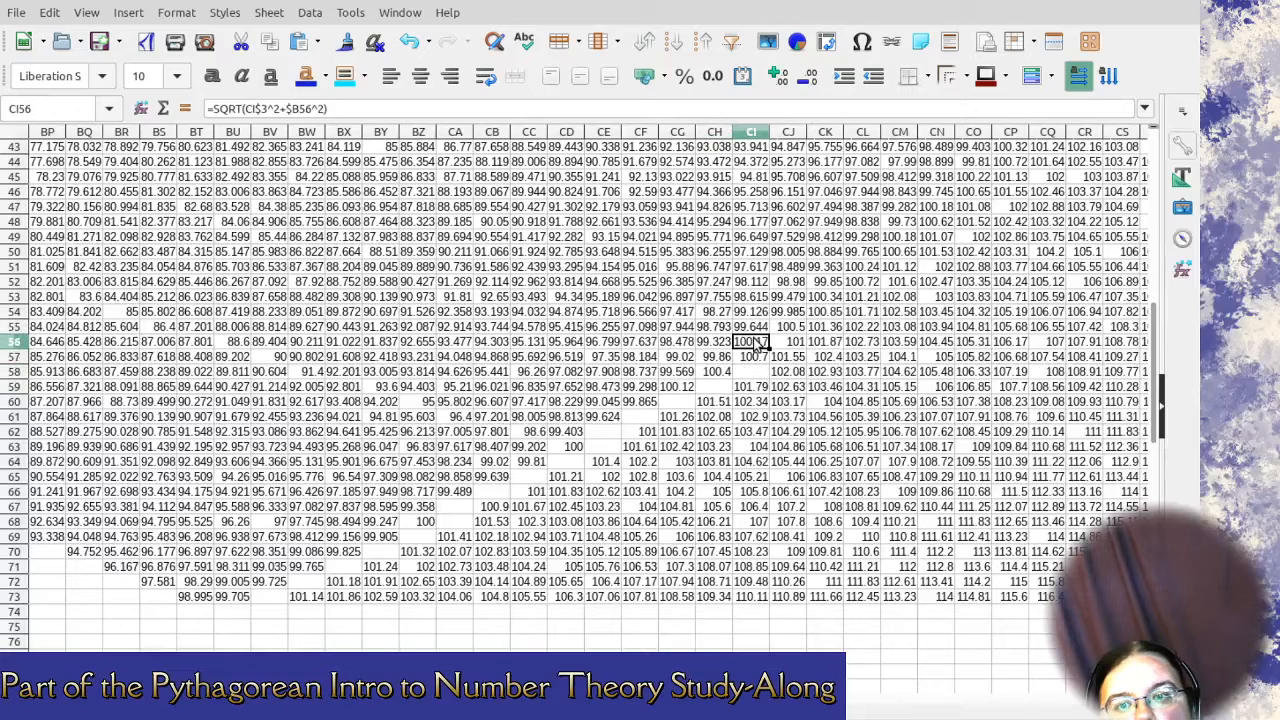
key(Delete)
click(714, 371)
key(Delete)
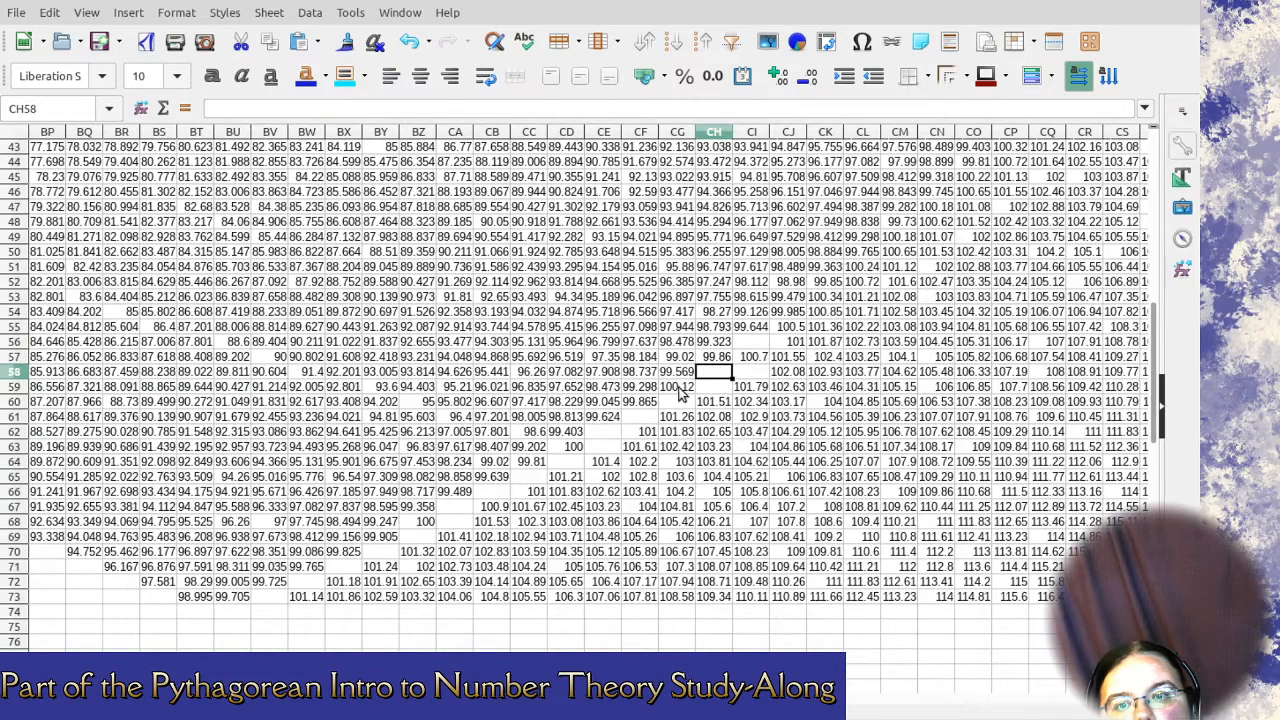
click(683, 388)
key(Delete)
click(755, 357)
key(Delete)
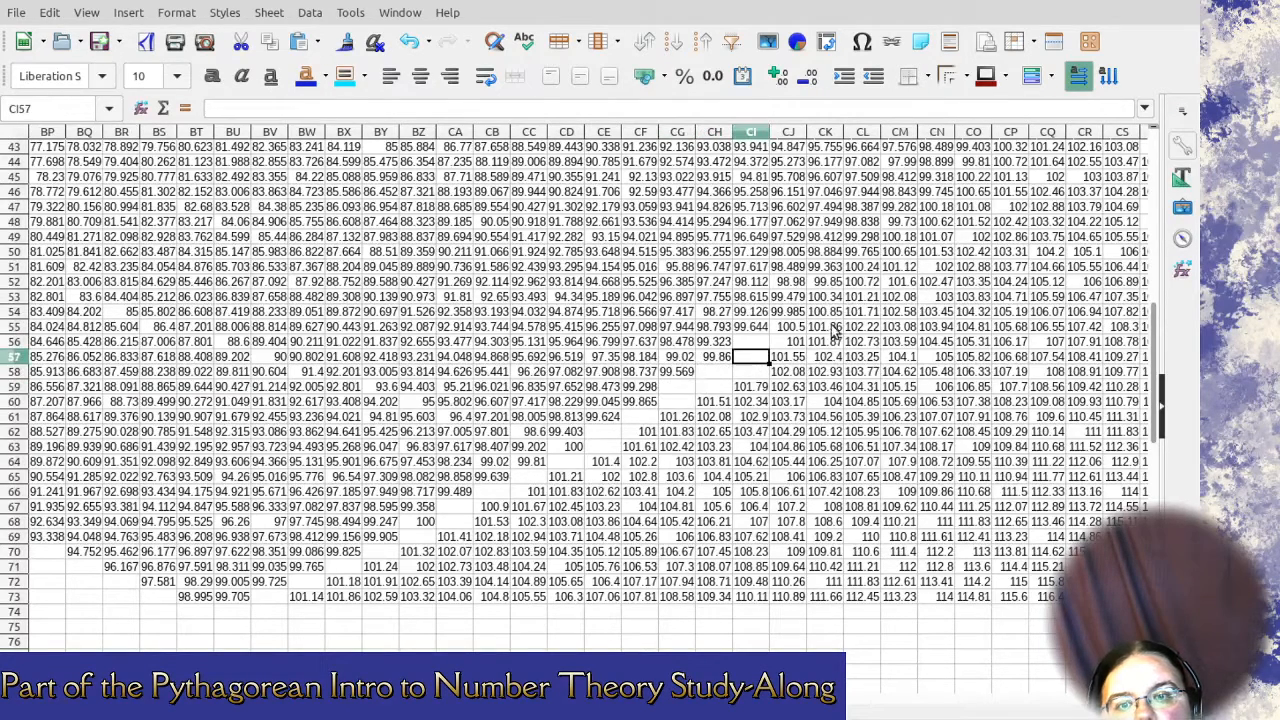
Clear the above-100 boundary cells CJ55, CK54 and CK53.
click(800, 327)
key(Delete)
click(826, 312)
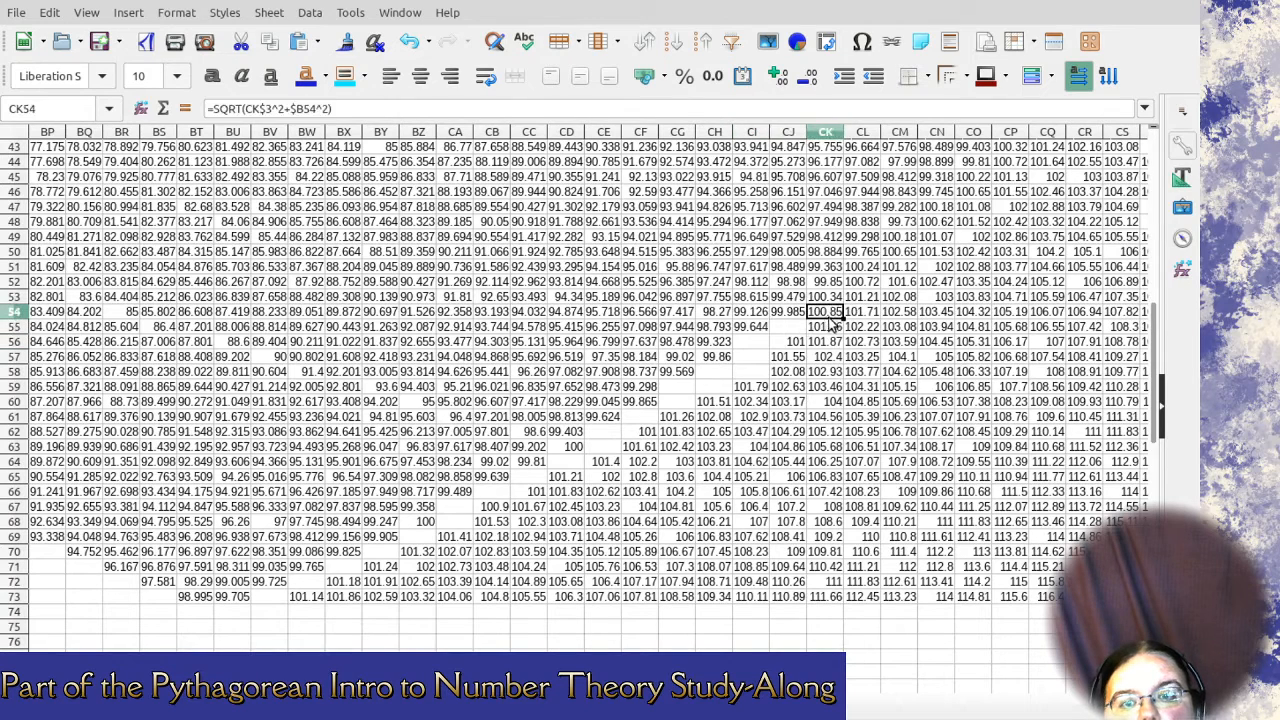
key(Delete)
click(838, 297)
key(Delete)
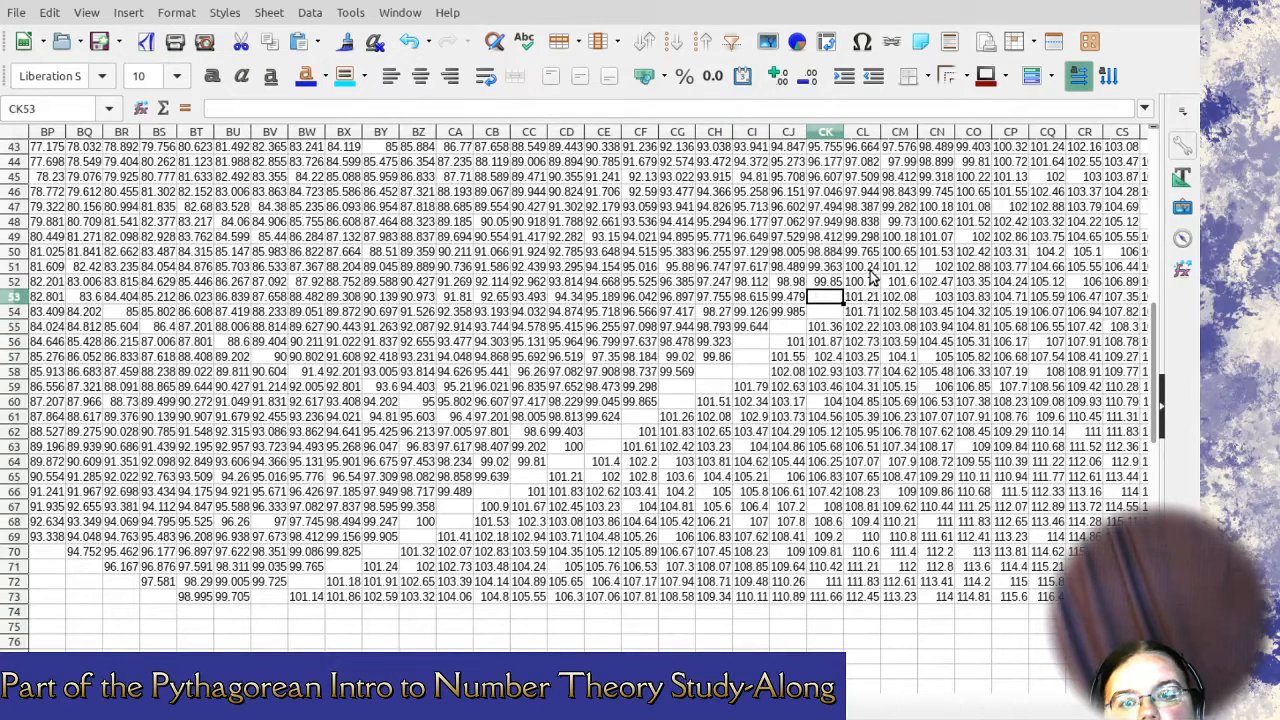
Clear the hypotenuses above 100 in CL51:CX73 and the remaining ones in columns CI to CK, down to row 73.
drag(870, 273, 965, 597)
key(Delete)
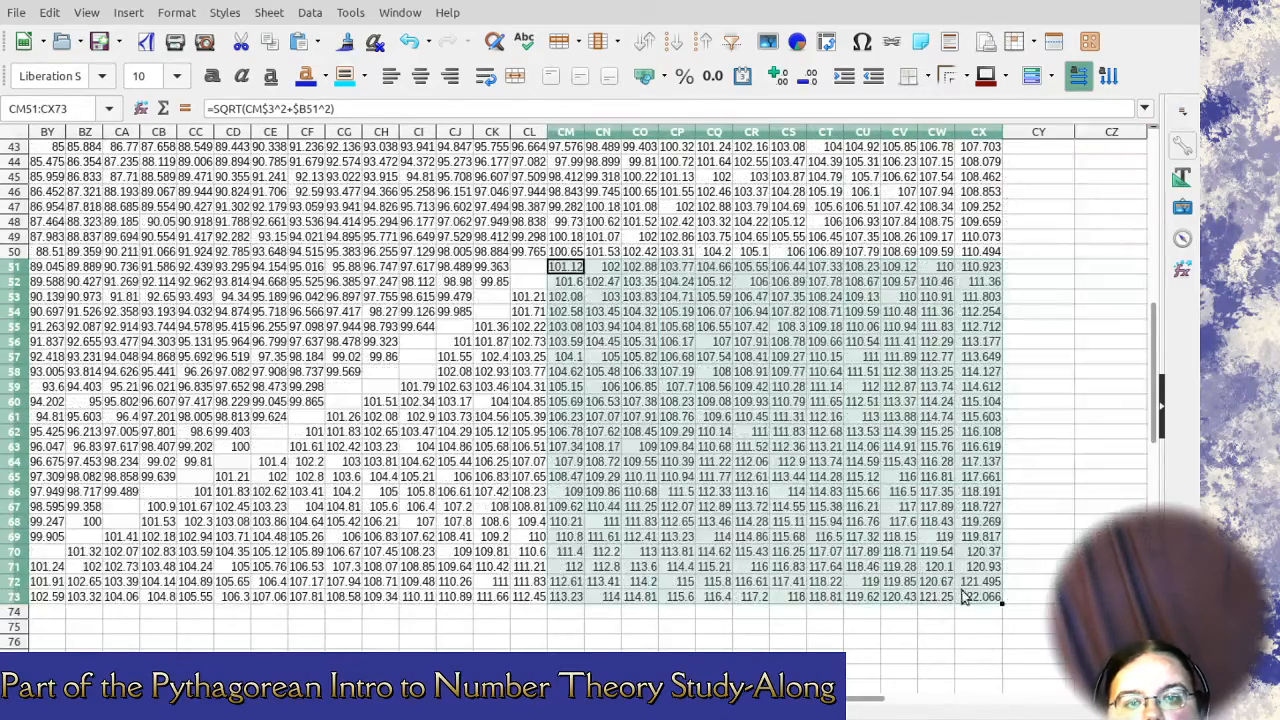
key(Delete)
drag(533, 300, 541, 603)
key(Delete)
key(Delete)
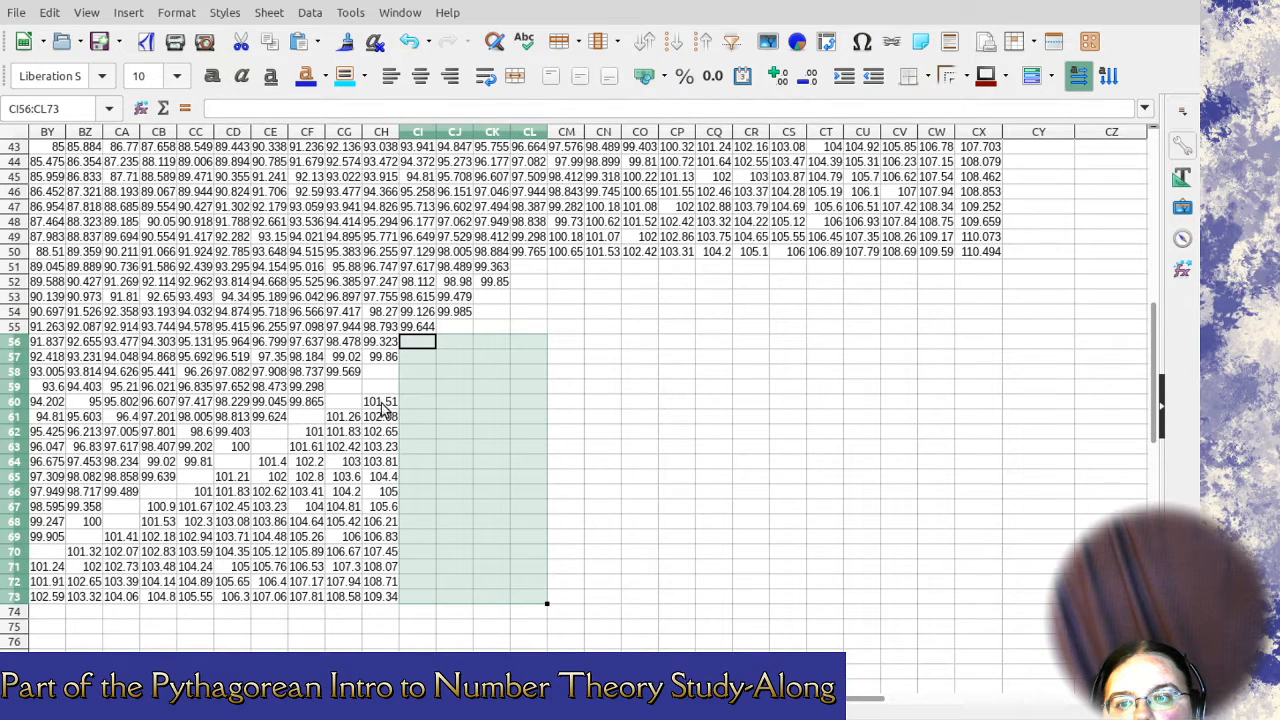
Clear the hypotenuses above 100 in CF61:CH67 and the rest of columns CE to CH, down to row 73.
drag(382, 414, 311, 507)
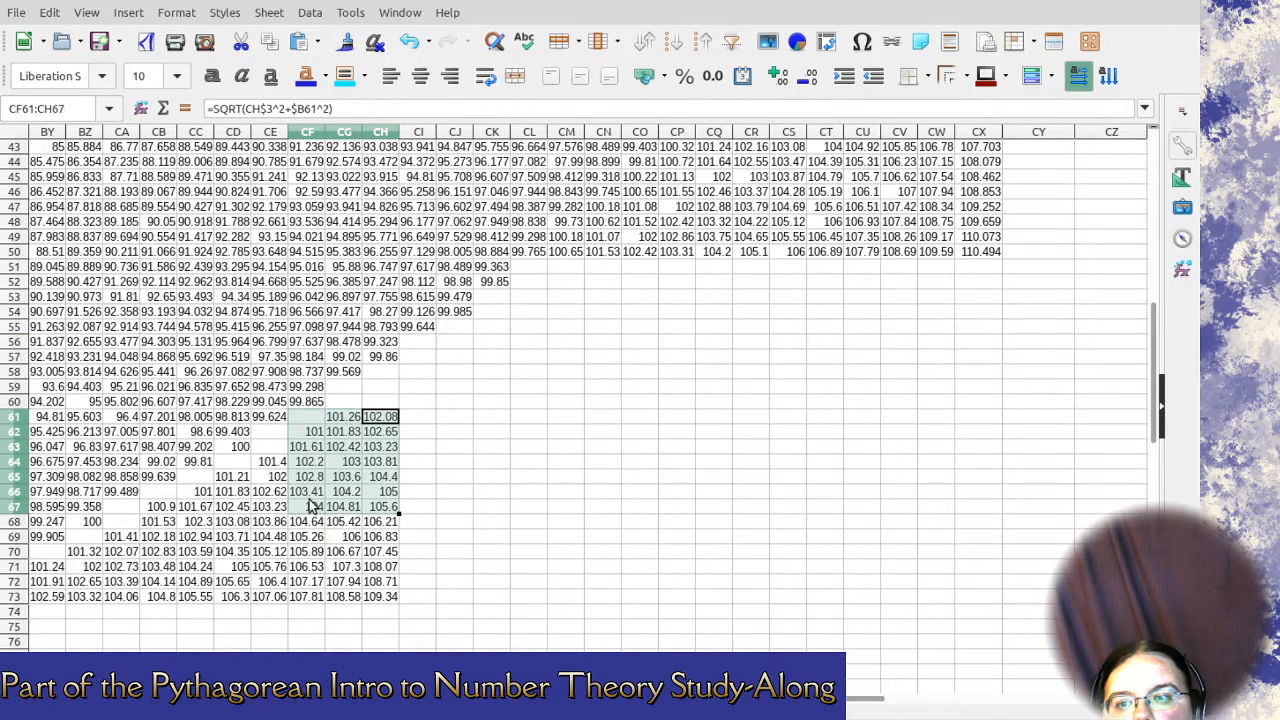
key(Delete)
drag(262, 448, 390, 598)
key(Delete)
Clear the hypotenuses above 100 in CD65, CC66:CD66 and CA67:CD73.
click(233, 479)
key(Delete)
drag(234, 489, 198, 492)
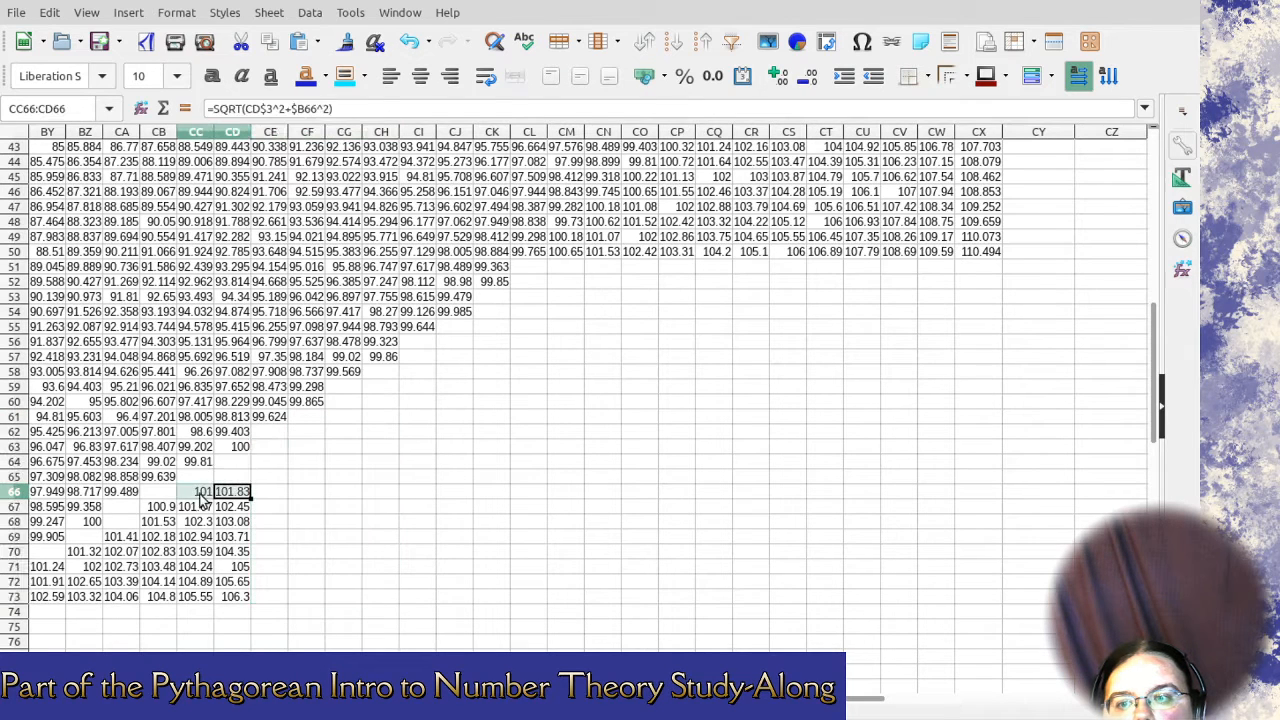
key(Delete)
click(130, 512)
drag(130, 513, 243, 594)
key(Delete)
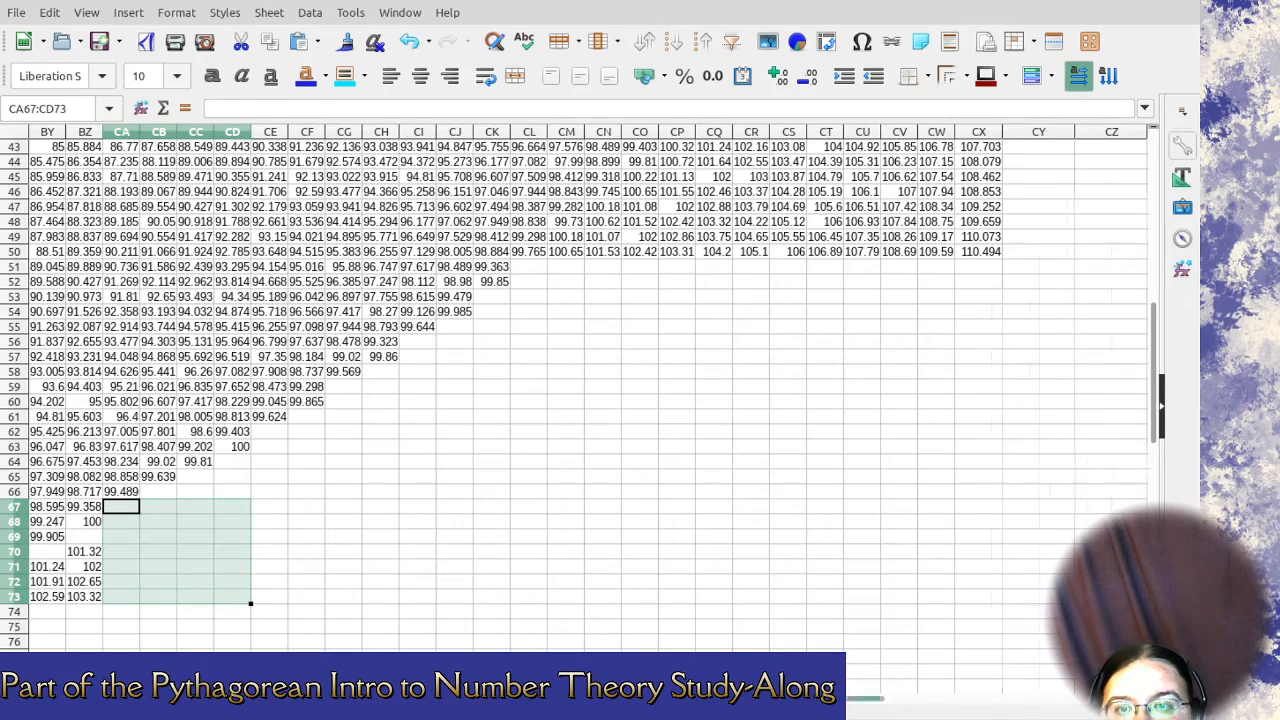
Clear the last hypotenuses above 100 in columns BW to BZ: BW73, BZ70 and BX71:BZ74.
drag(815, 699, 738, 699)
click(782, 609)
click(750, 597)
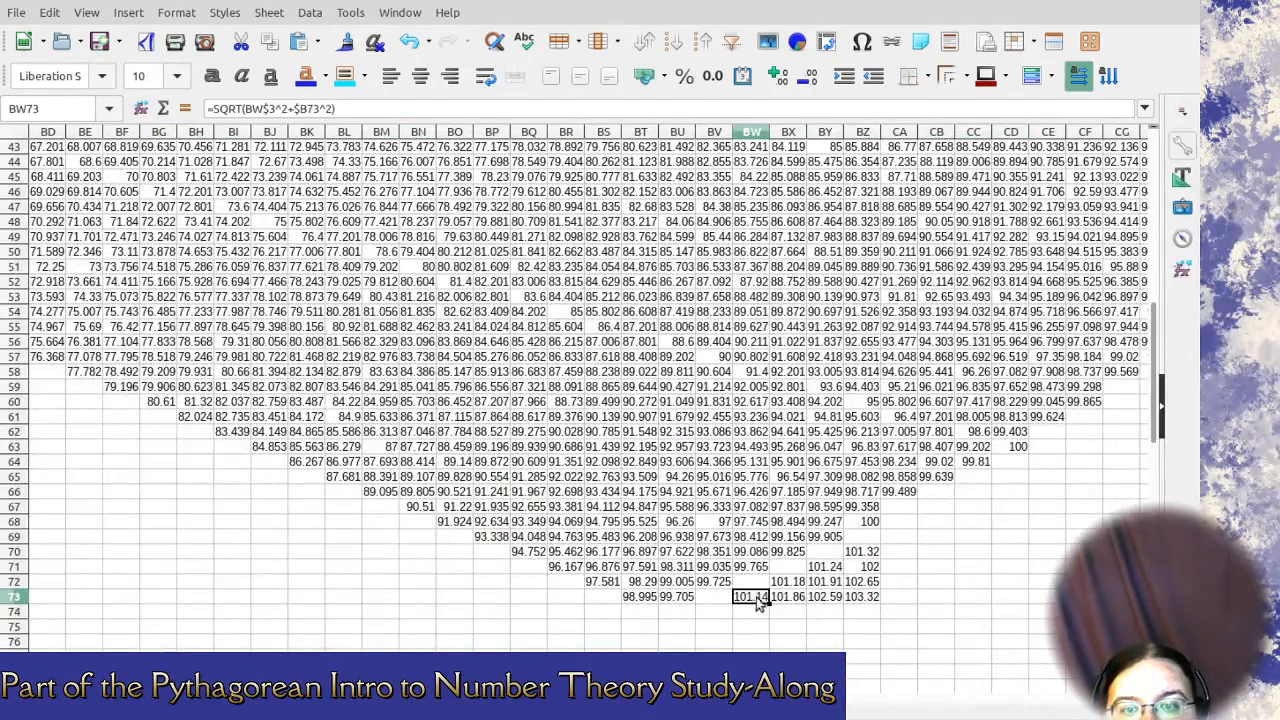
key(Delete)
click(866, 553)
key(Delete)
drag(872, 572, 785, 612)
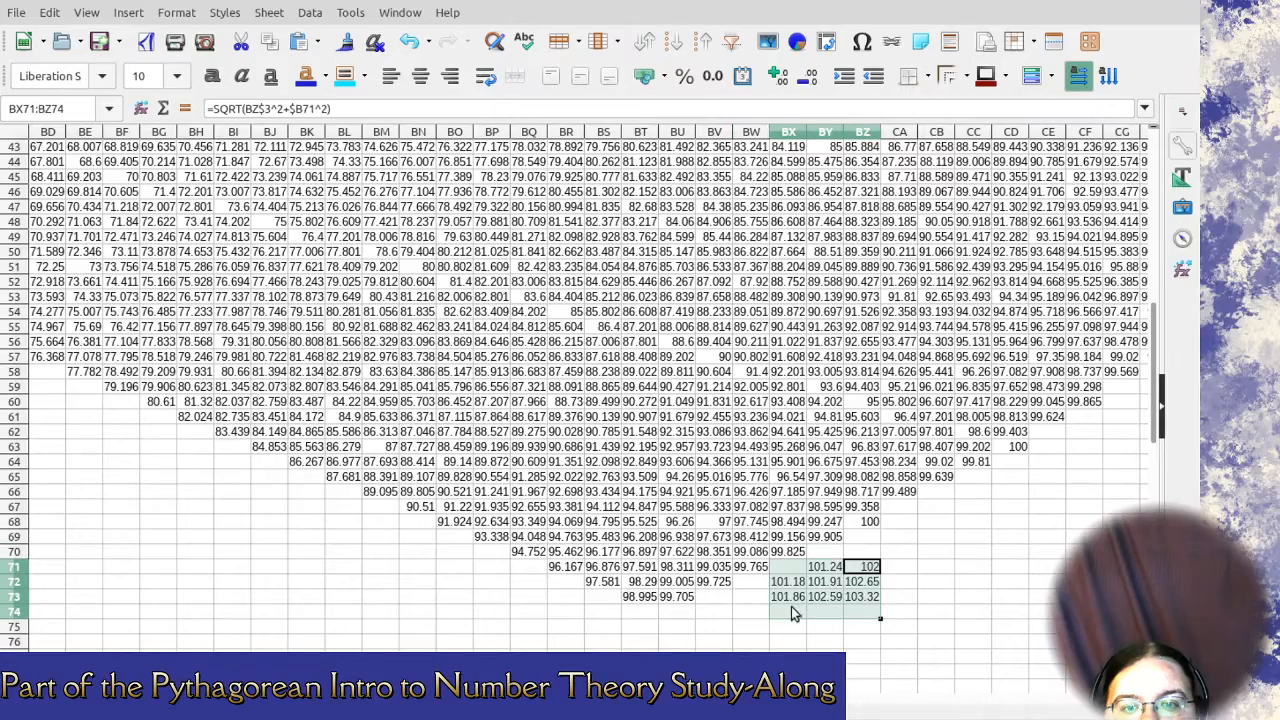
key(Delete)
Clear the hypotenuses above 100 in CM49:CX50 and CN47:CX48.
scroll(890, 618, right, 8)
scroll(894, 618, up, 4)
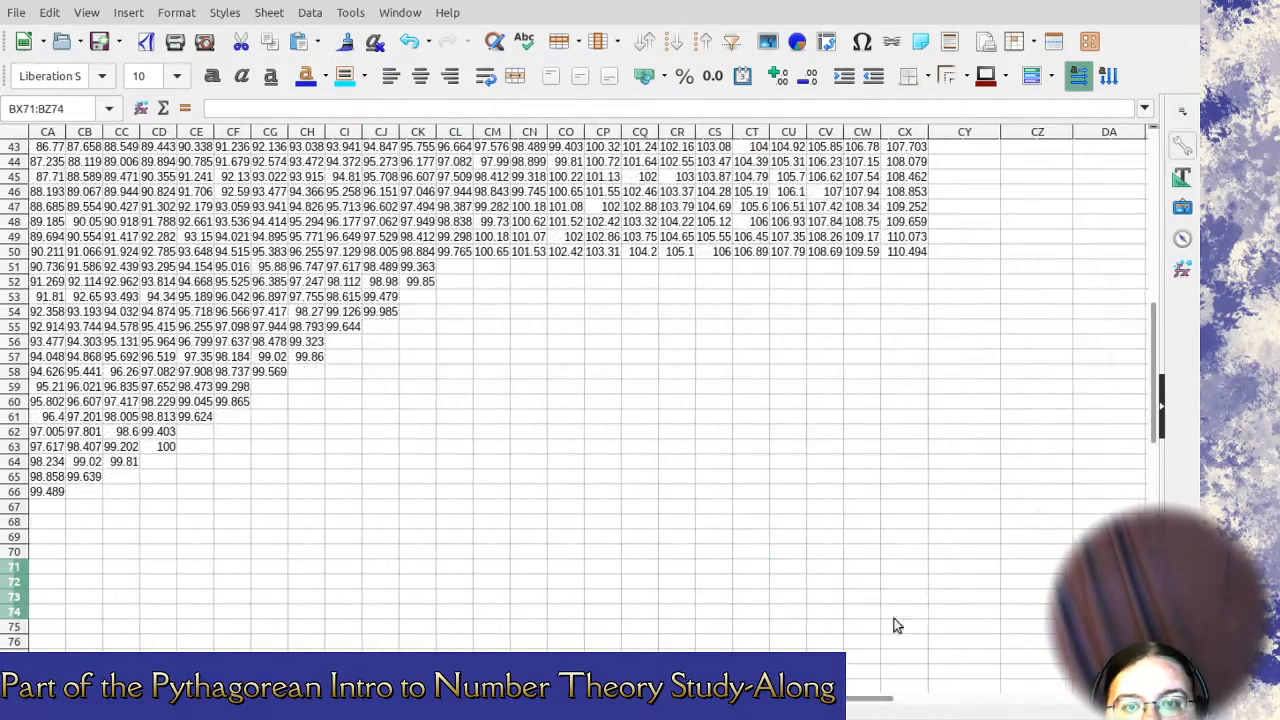
drag(484, 440, 912, 425)
key(Delete)
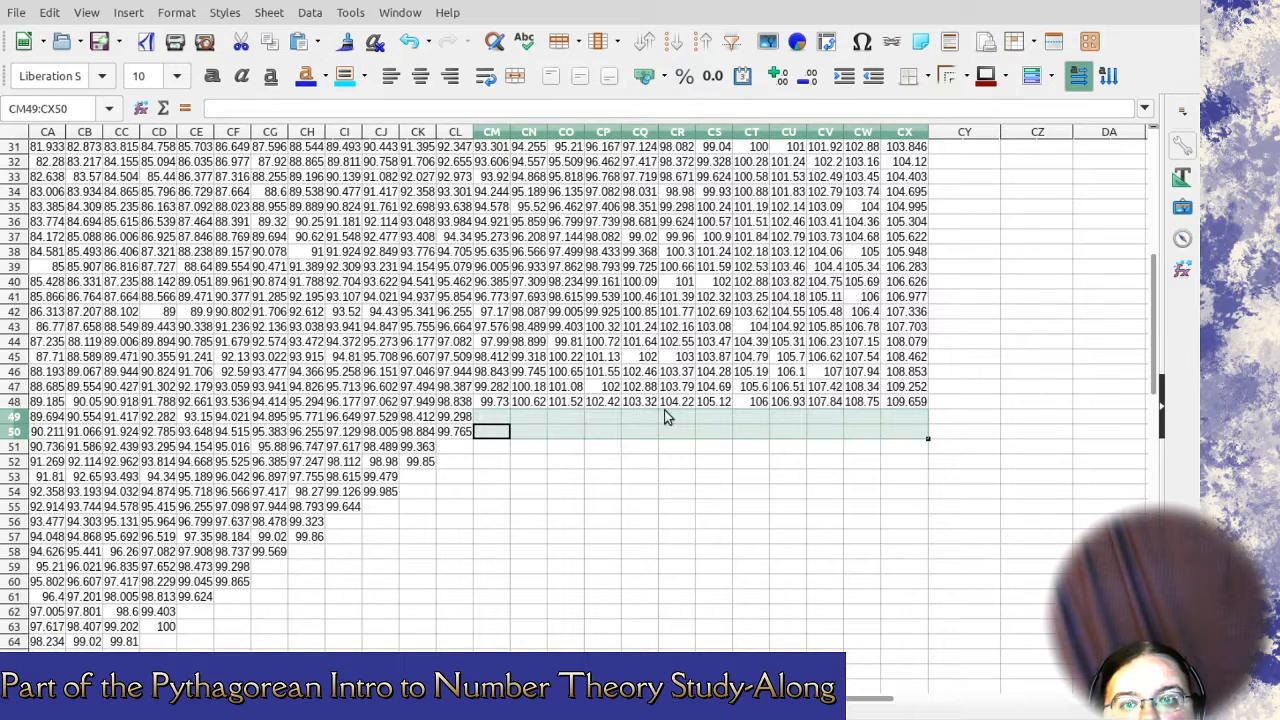
drag(524, 402, 912, 388)
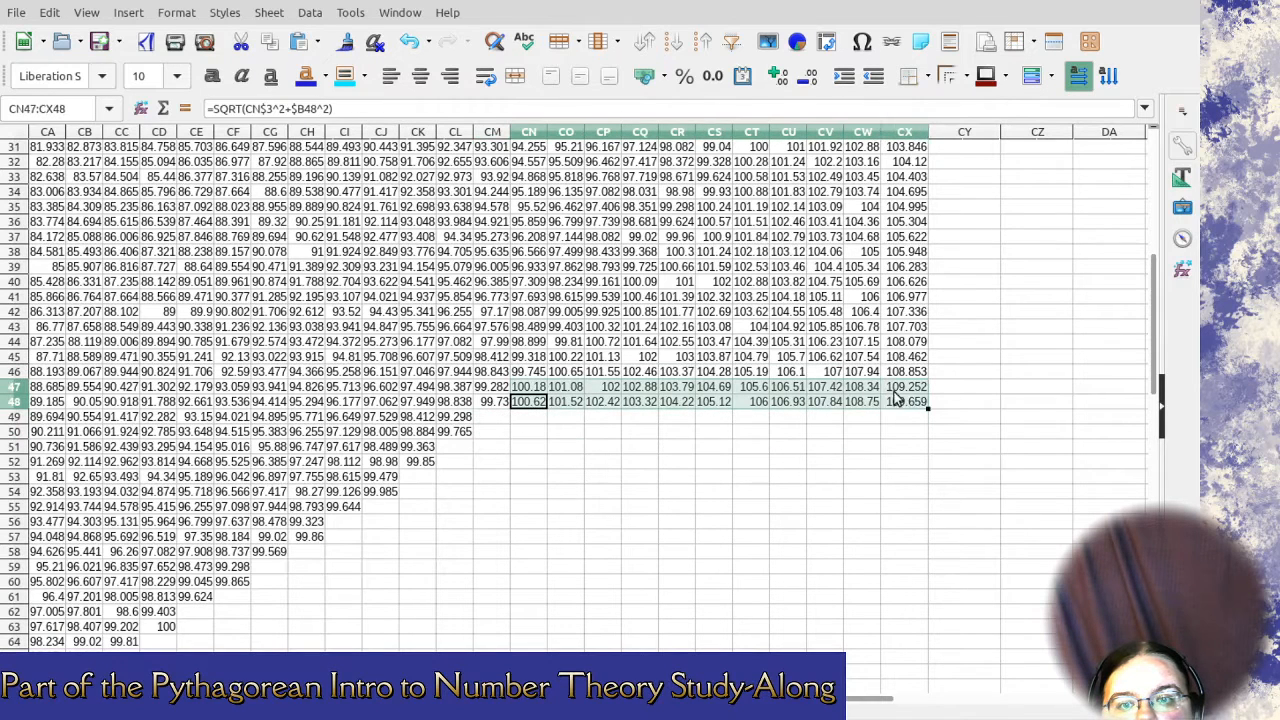
key(Delete)
Clear the hypotenuses above 100 in CO45:CX46 and CP43:CX44.
drag(575, 362, 918, 374)
key(Delete)
drag(603, 328, 916, 332)
key(Delete)
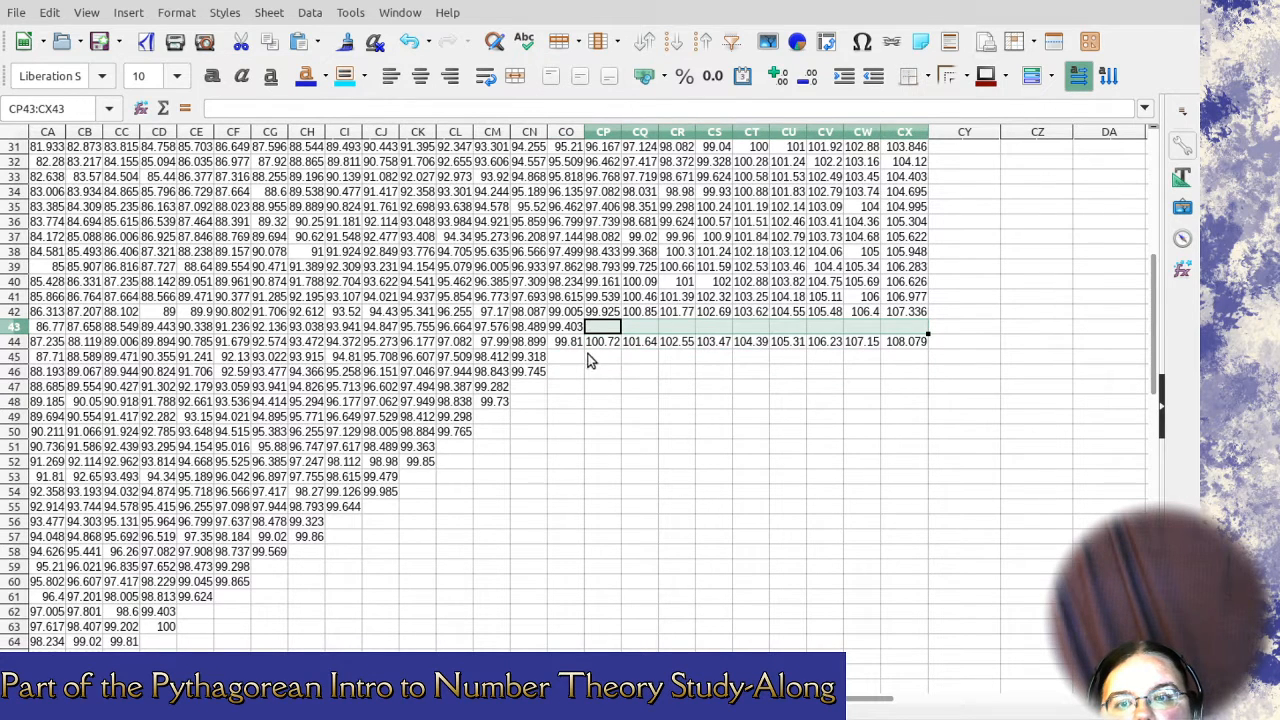
drag(603, 342, 915, 345)
key(Delete)
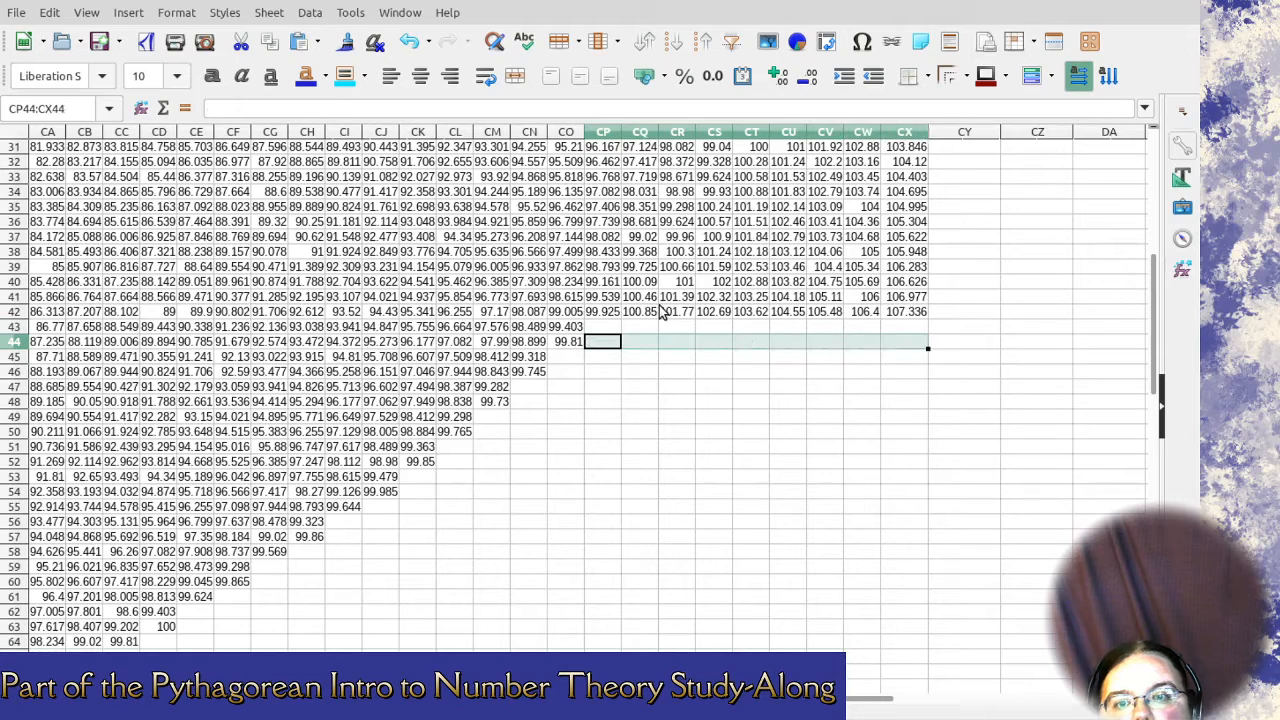
Clear the hypotenuses above 100 in CQ40:CX42, CR38:CR39 and CS35:CX39.
drag(645, 313, 912, 284)
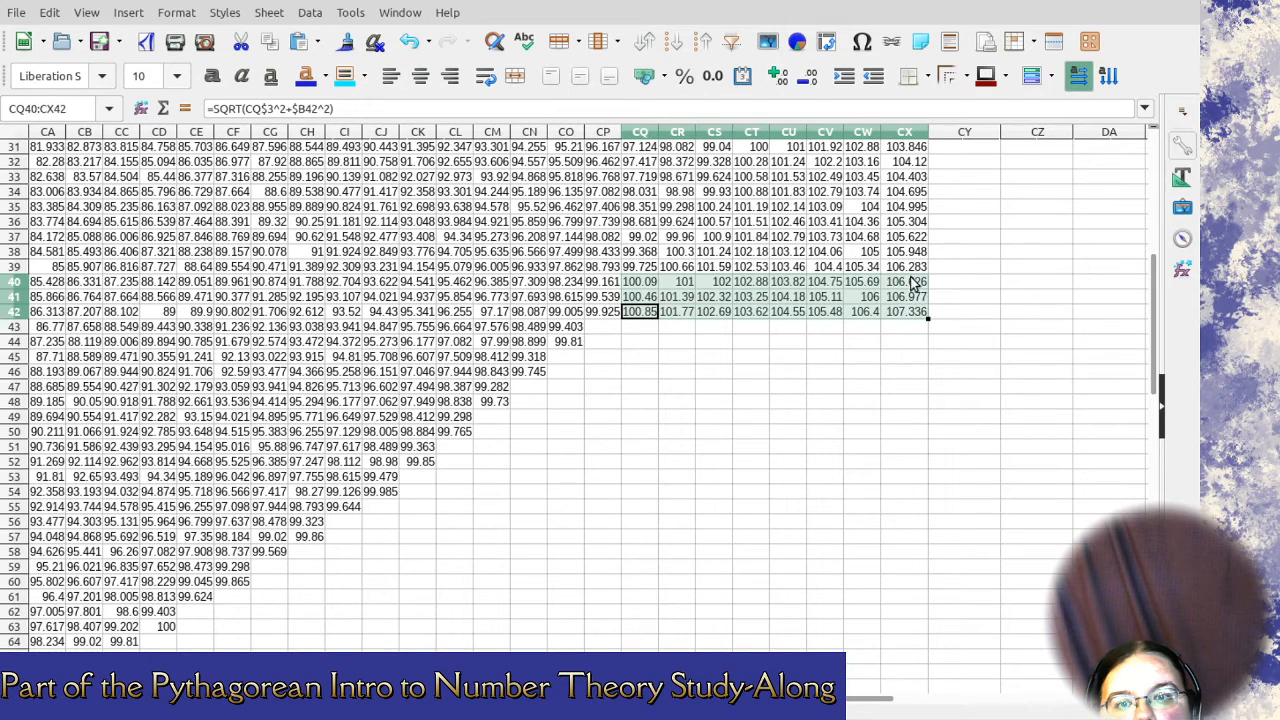
key(Delete)
mouse_move(687, 272)
mouse_down()
mouse_move(720, 253)
mouse_move(680, 253)
mouse_up()
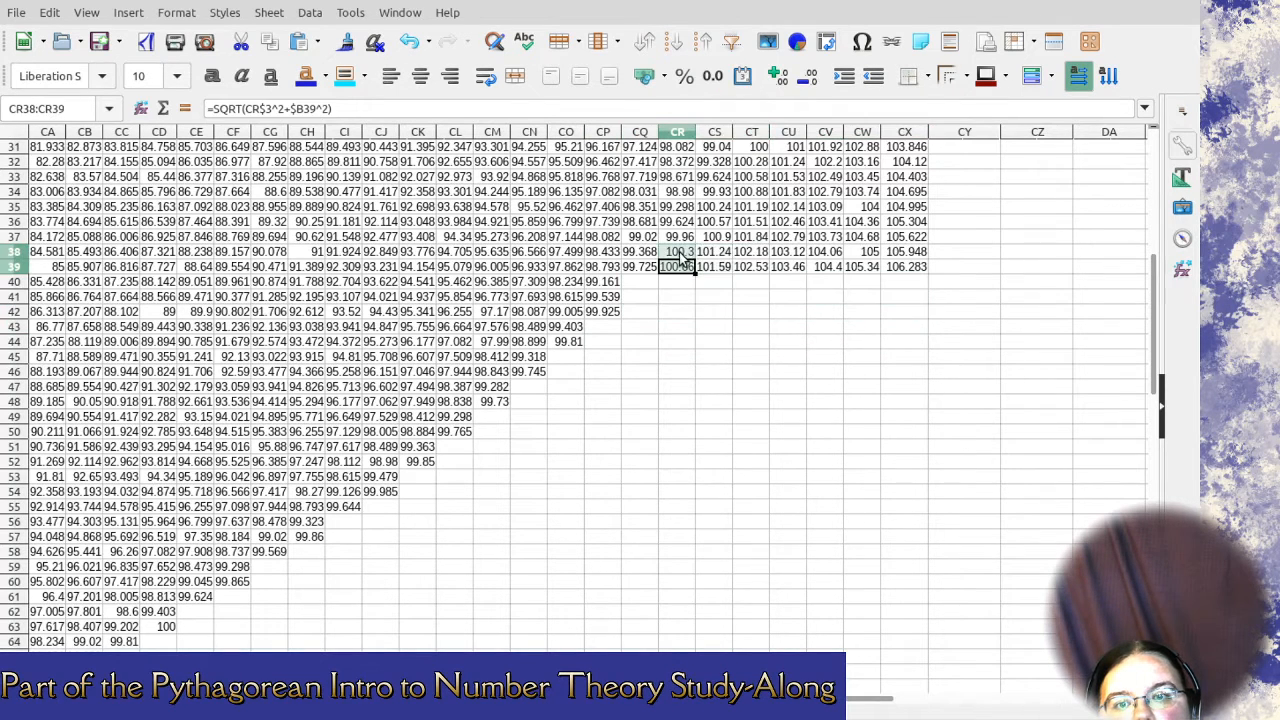
key(Delete)
drag(720, 206, 920, 265)
key(Delete)
Clear the hypotenuses above 100 in CT32:CT34, CU28:CX34 and CV24:CX27.
scroll(855, 258, up, 5)
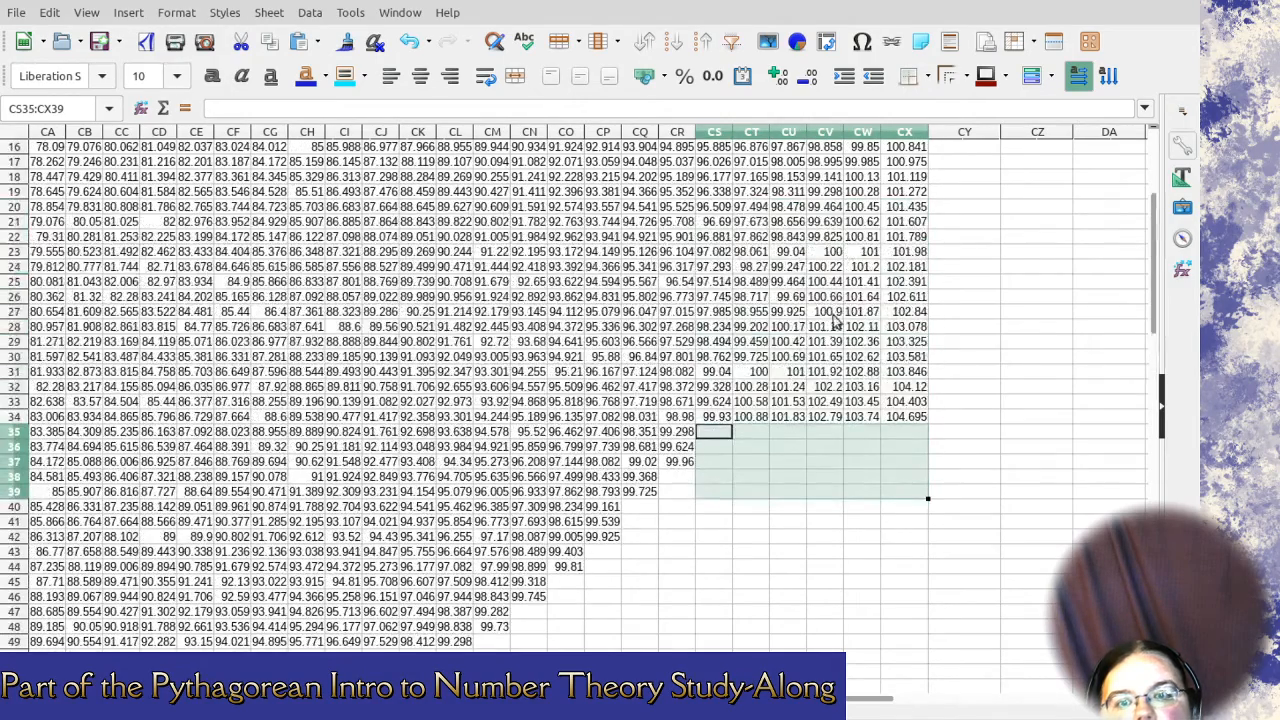
drag(760, 387, 766, 425)
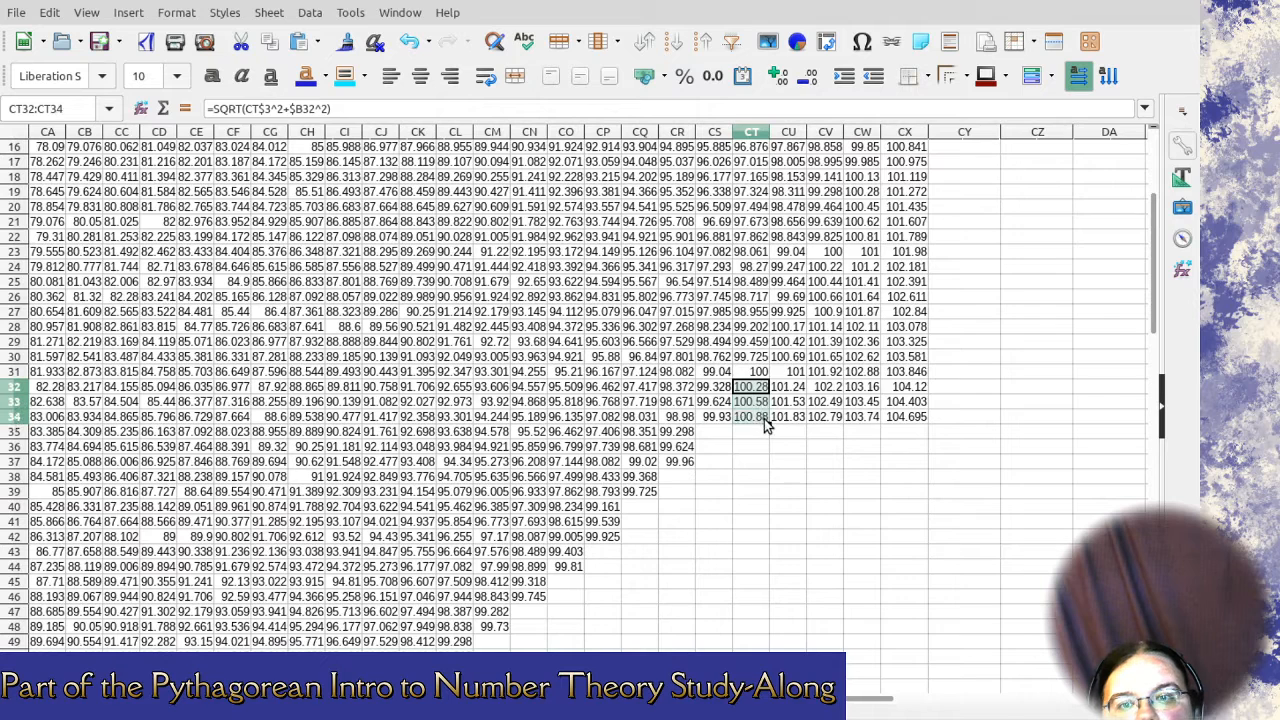
key(Delete)
drag(788, 327, 912, 425)
key(Delete)
drag(833, 268, 901, 316)
key(Delete)
Clear the hypotenuses above 100 in CW18:CX23 and the whole leg-100 column with its header, CX3:CX17.
scroll(901, 315, up, 4)
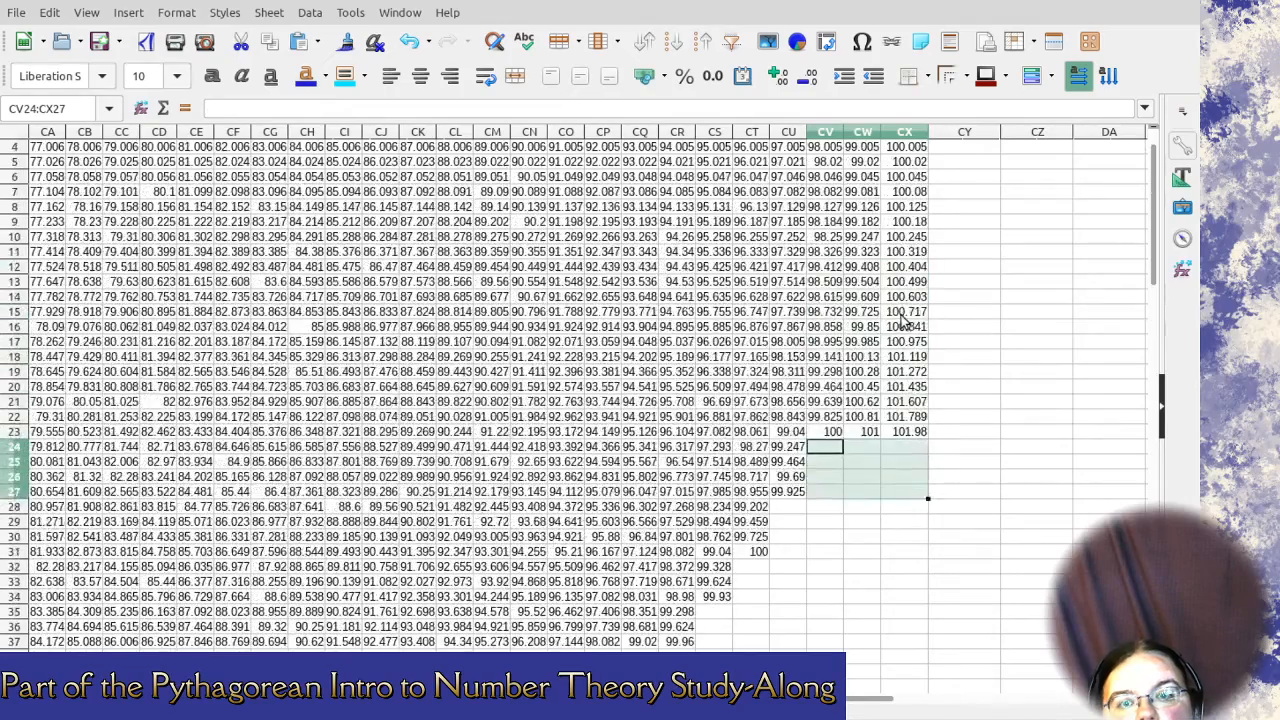
drag(868, 438, 922, 356)
key(Delete)
scroll(901, 345, up, 1)
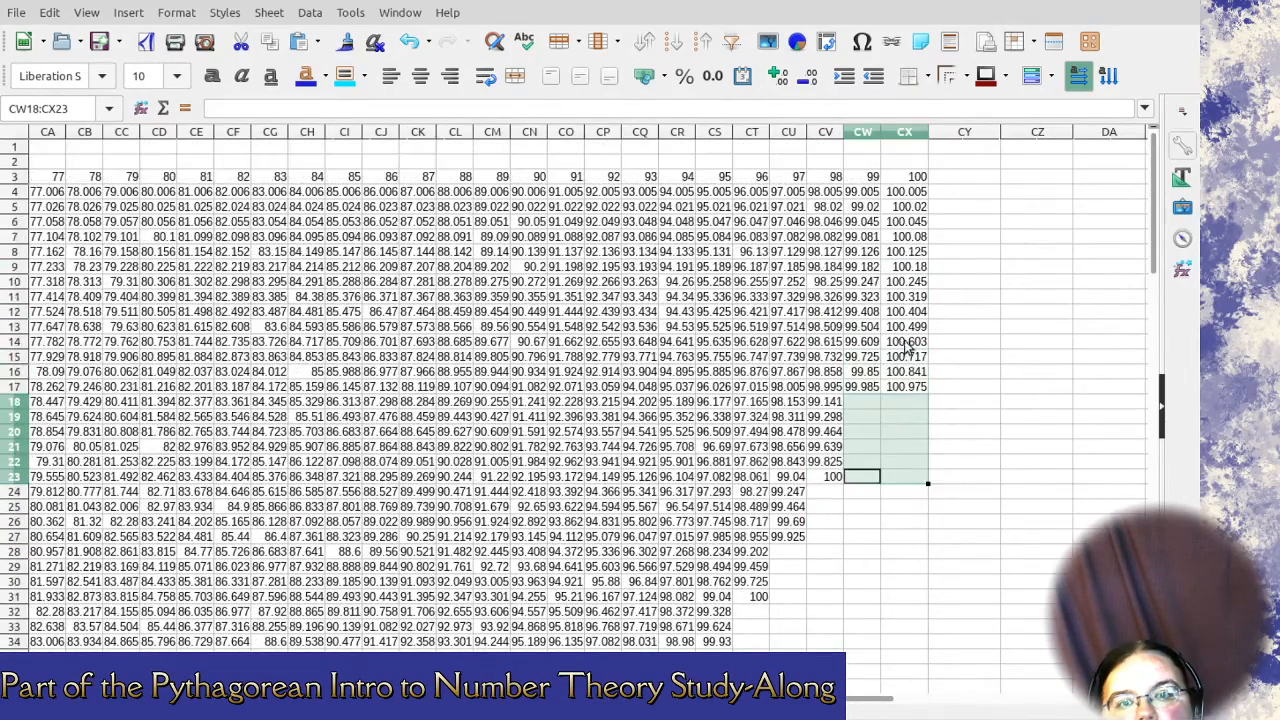
drag(902, 390, 906, 176)
key(Delete)
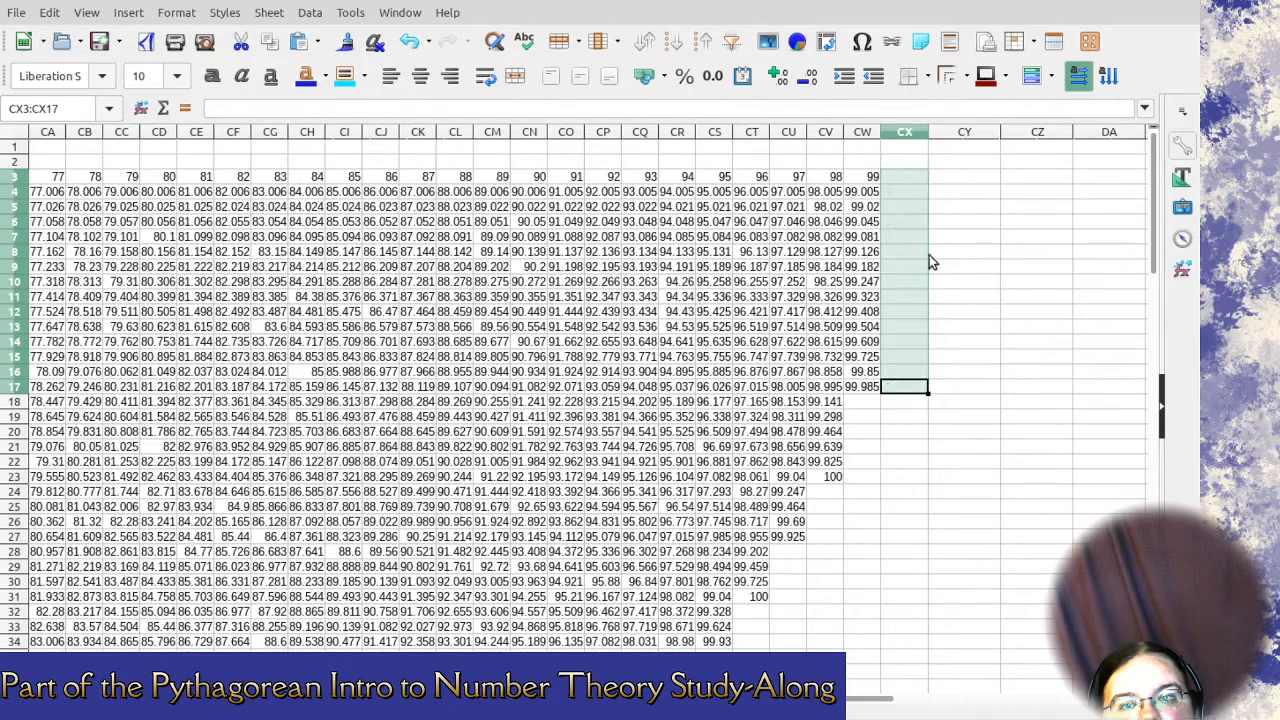
click(907, 600)
Bold the whole-number hypotenuse 5 in F6, for legs 3 and 4.
drag(838, 699, 537, 699)
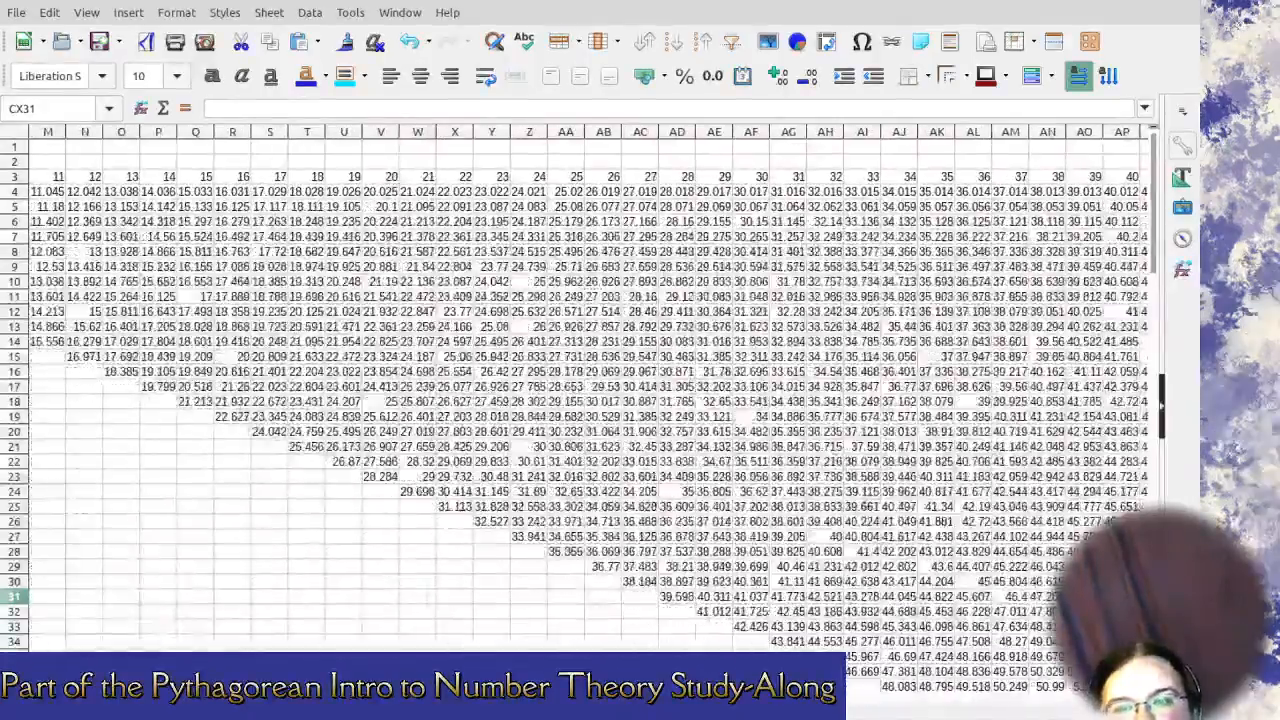
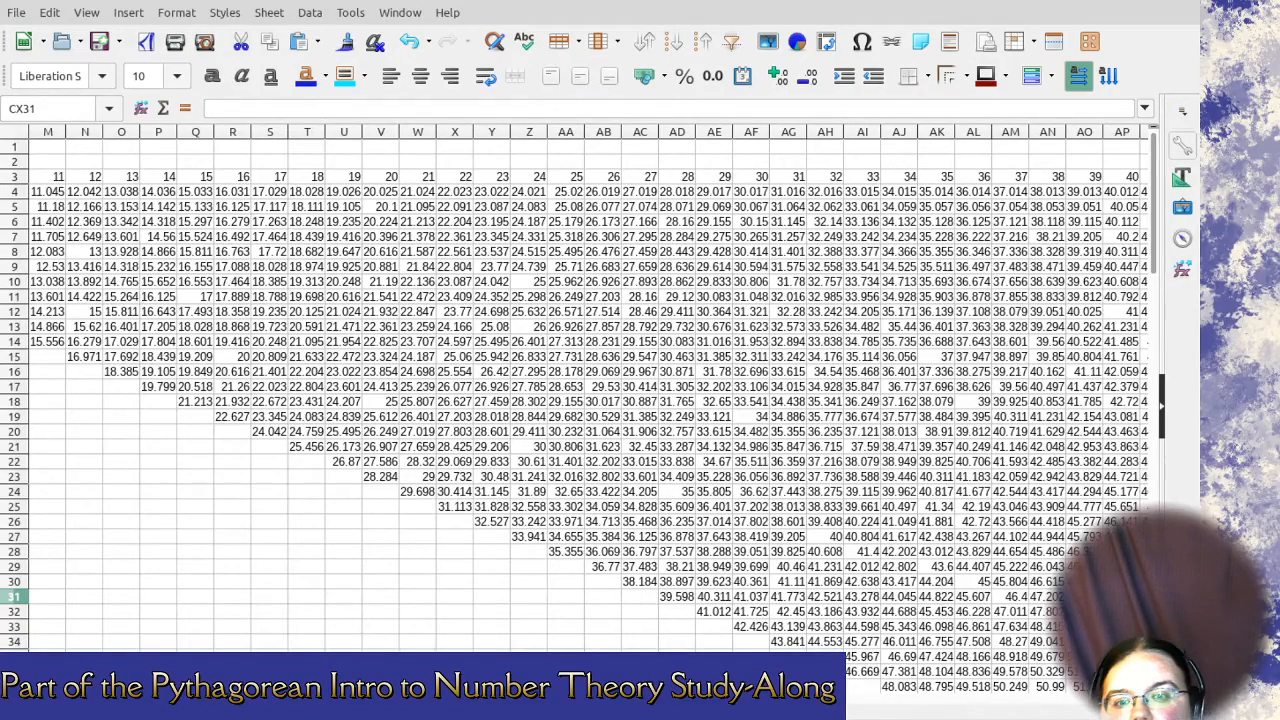
scroll(329, 577, left, 4)
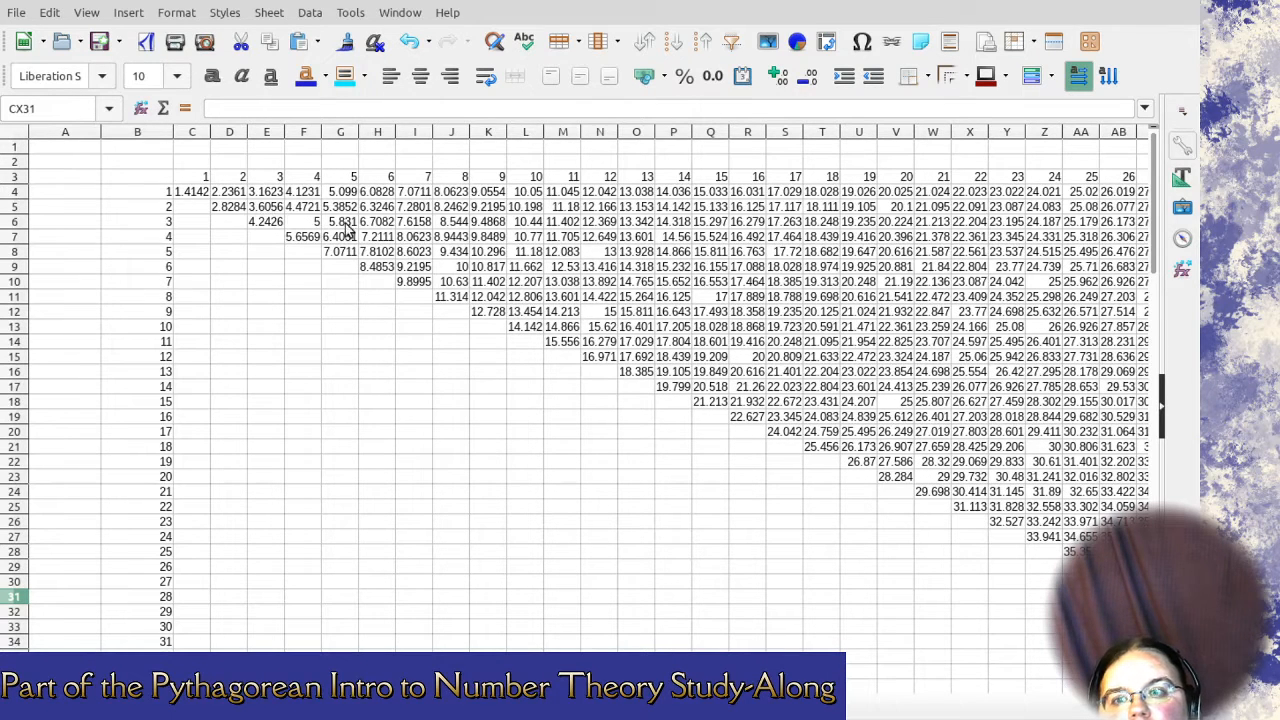
click(301, 222)
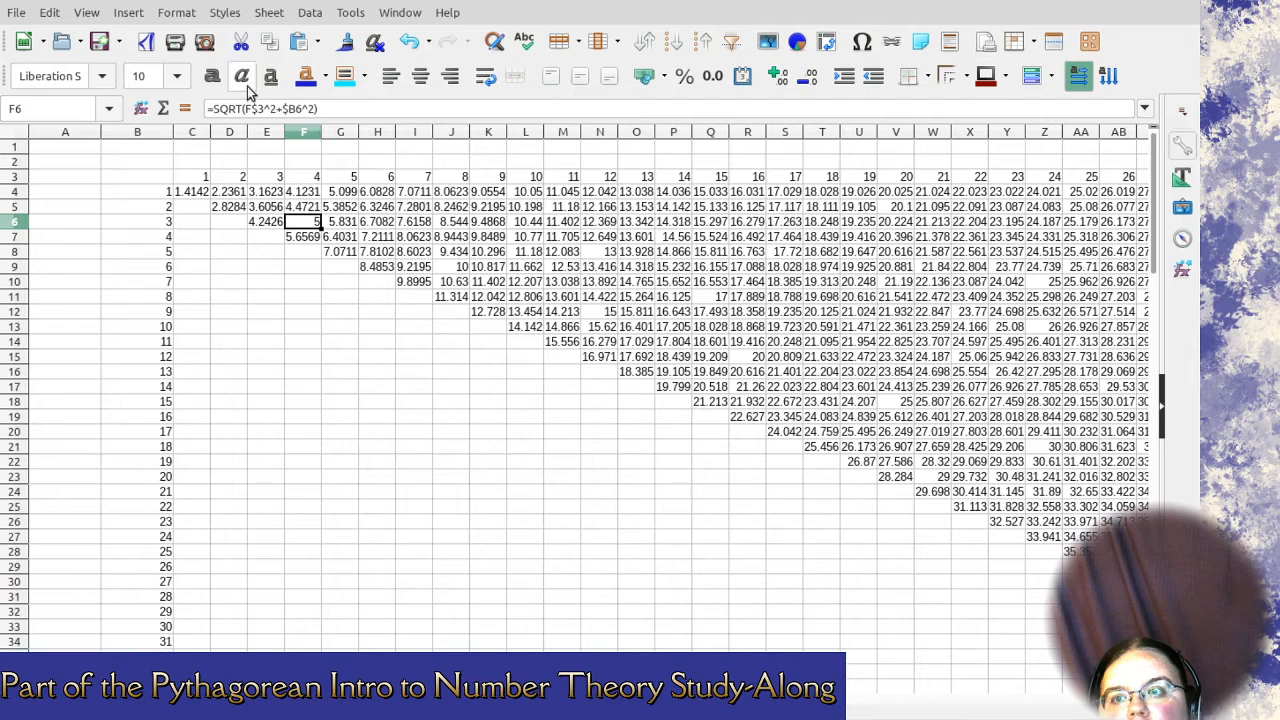
Clear the non-whole hypotenuses in C4:Z5, E6 and F7.
drag(200, 190, 1060, 208)
key(Delete)
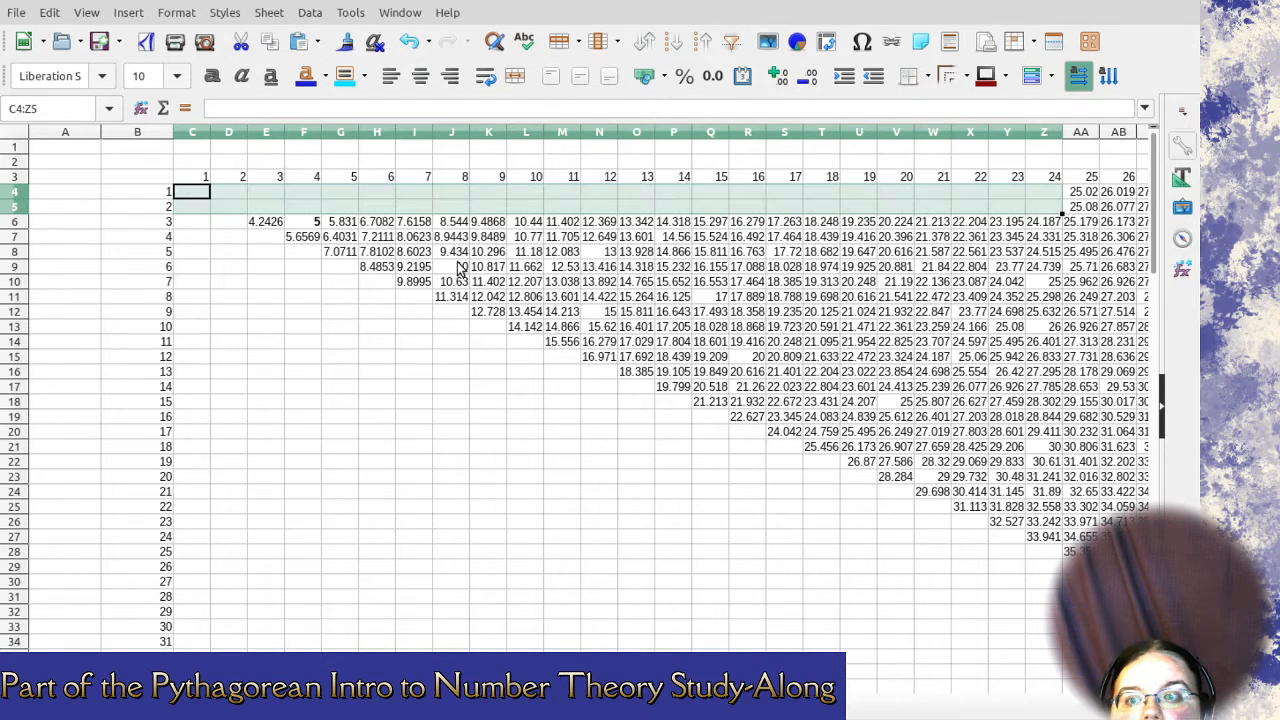
click(280, 222)
key(Delete)
click(305, 237)
key(Delete)
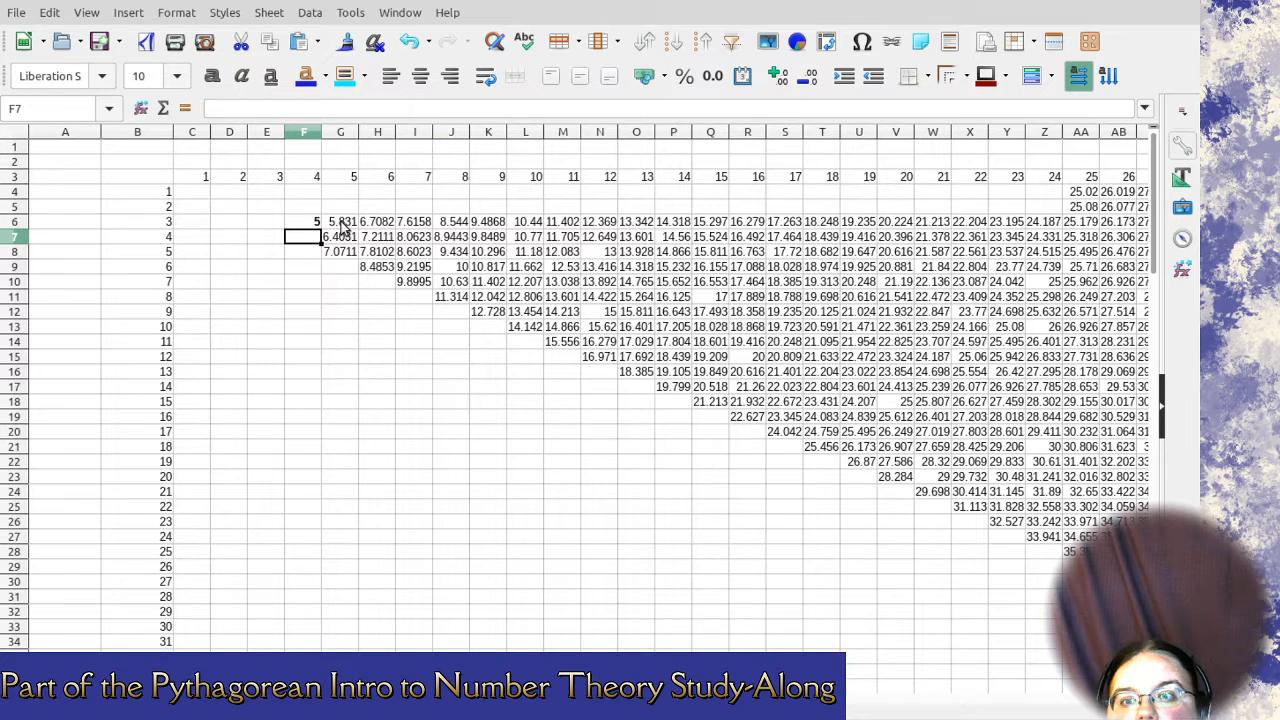
Clear the hypotenuses in G6:AA7, G8:M8 and H9:I10.
drag(342, 224, 1085, 238)
key(Delete)
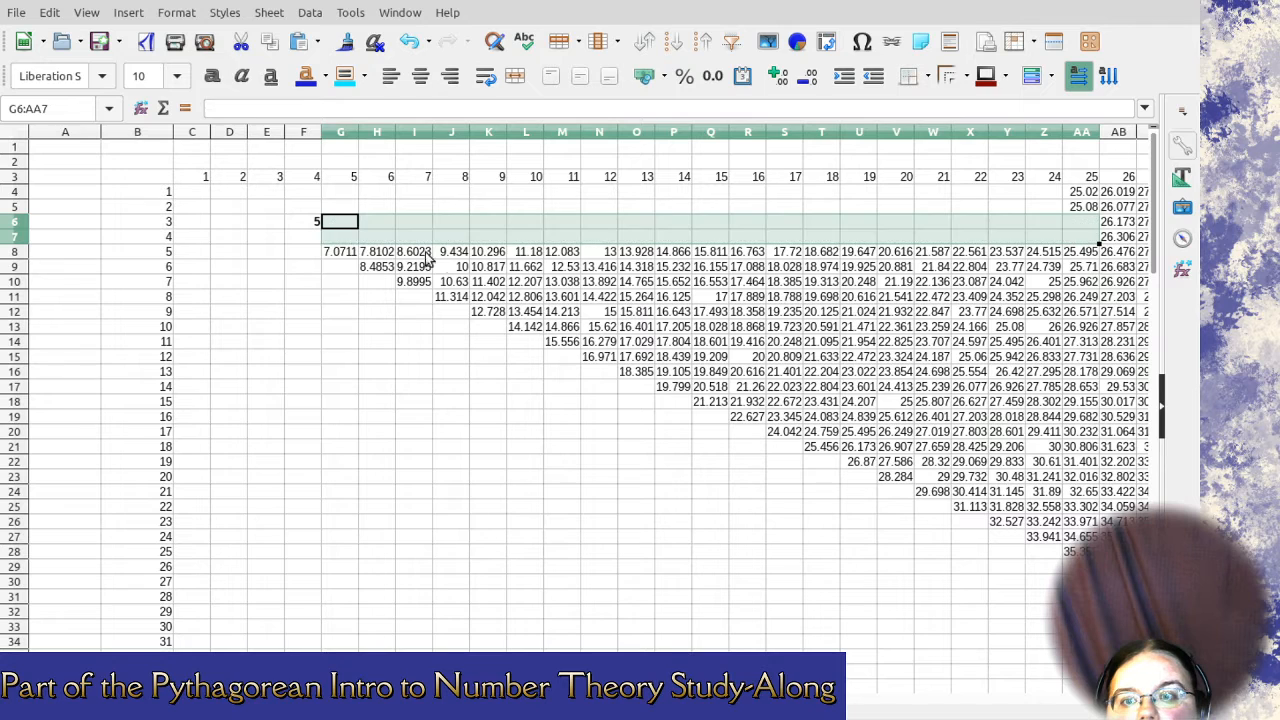
drag(350, 254, 565, 252)
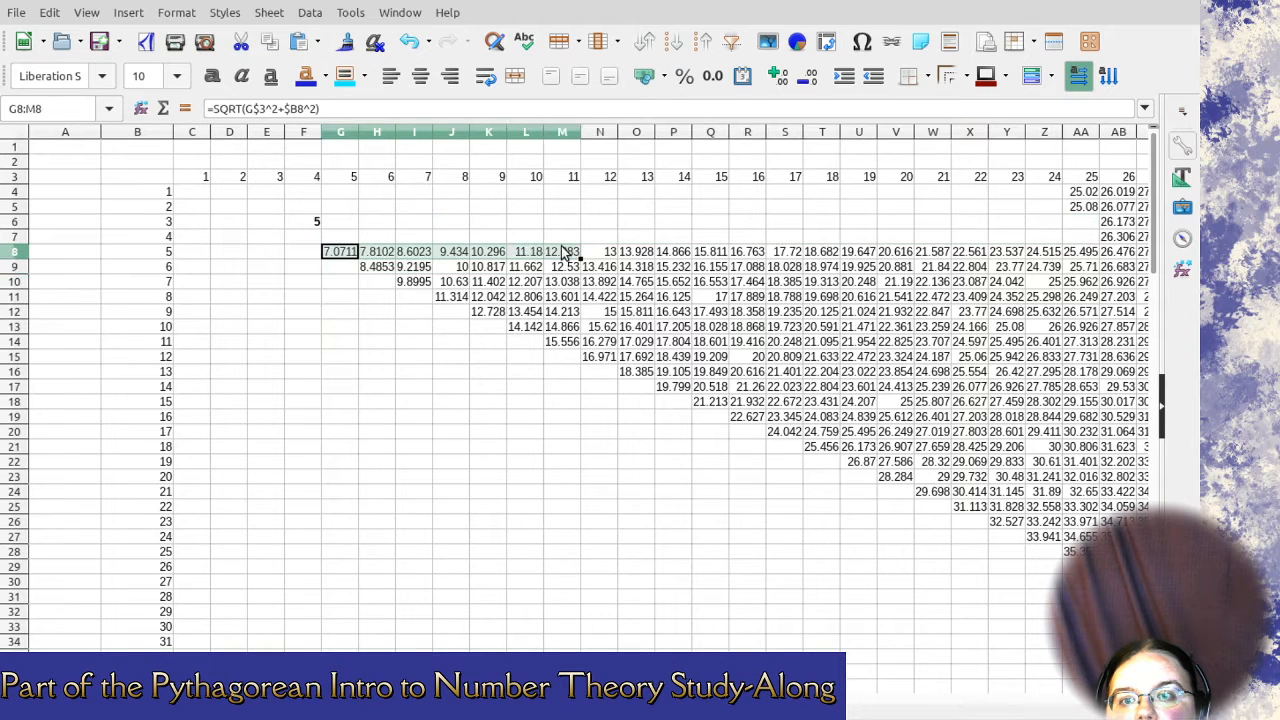
key(Delete)
drag(377, 266, 432, 293)
key(Delete)
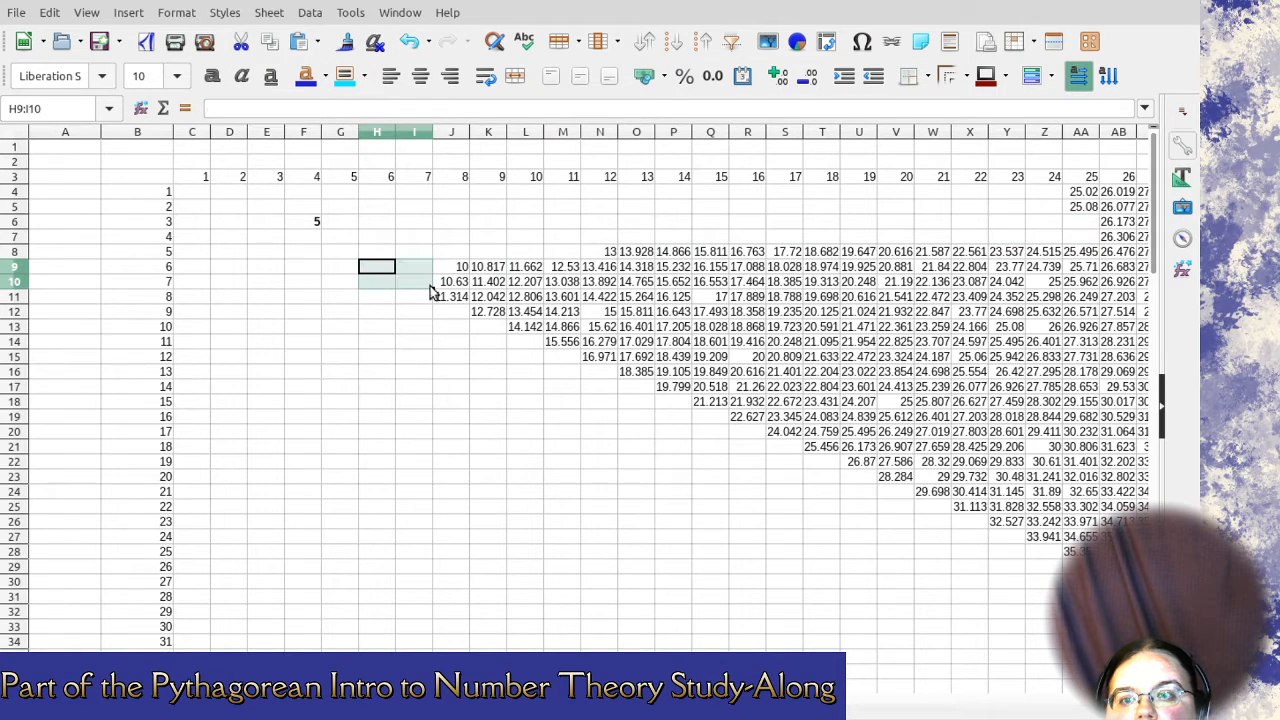
Bold the hypotenuse 10 in J9 and clear the neighbouring ranges J10:P11 and K8:AA9.
click(455, 268)
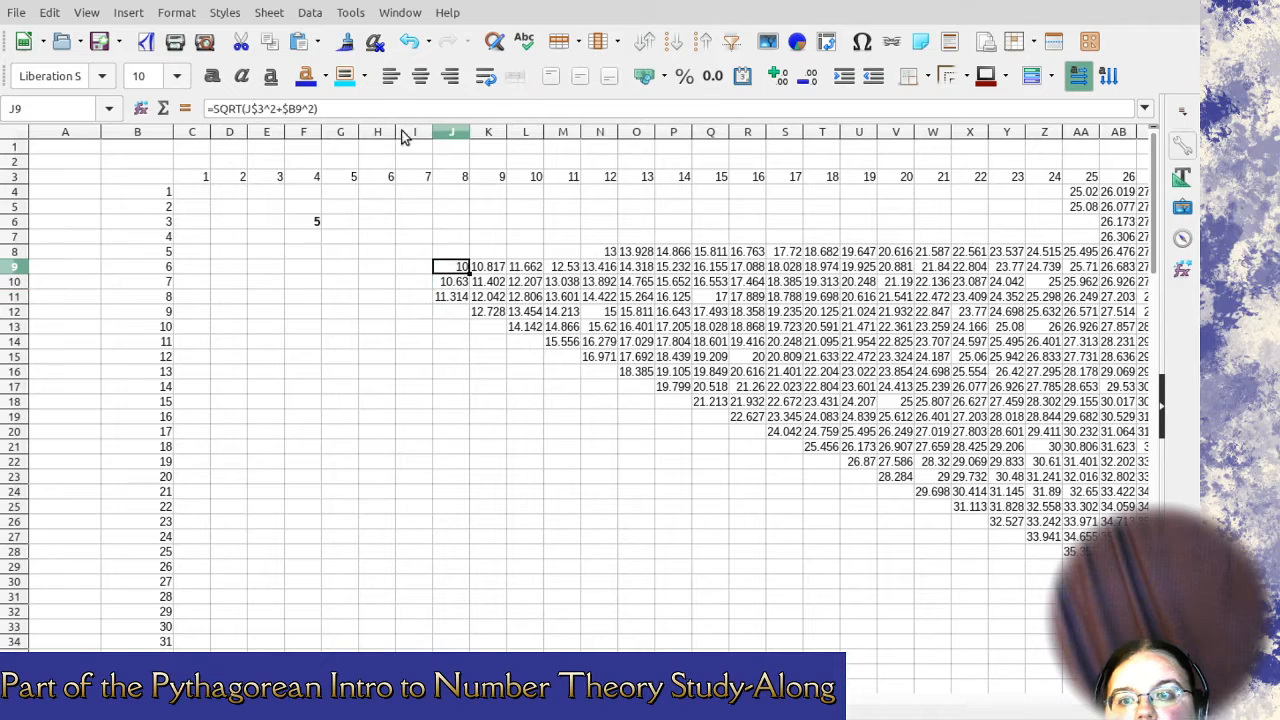
click(213, 77)
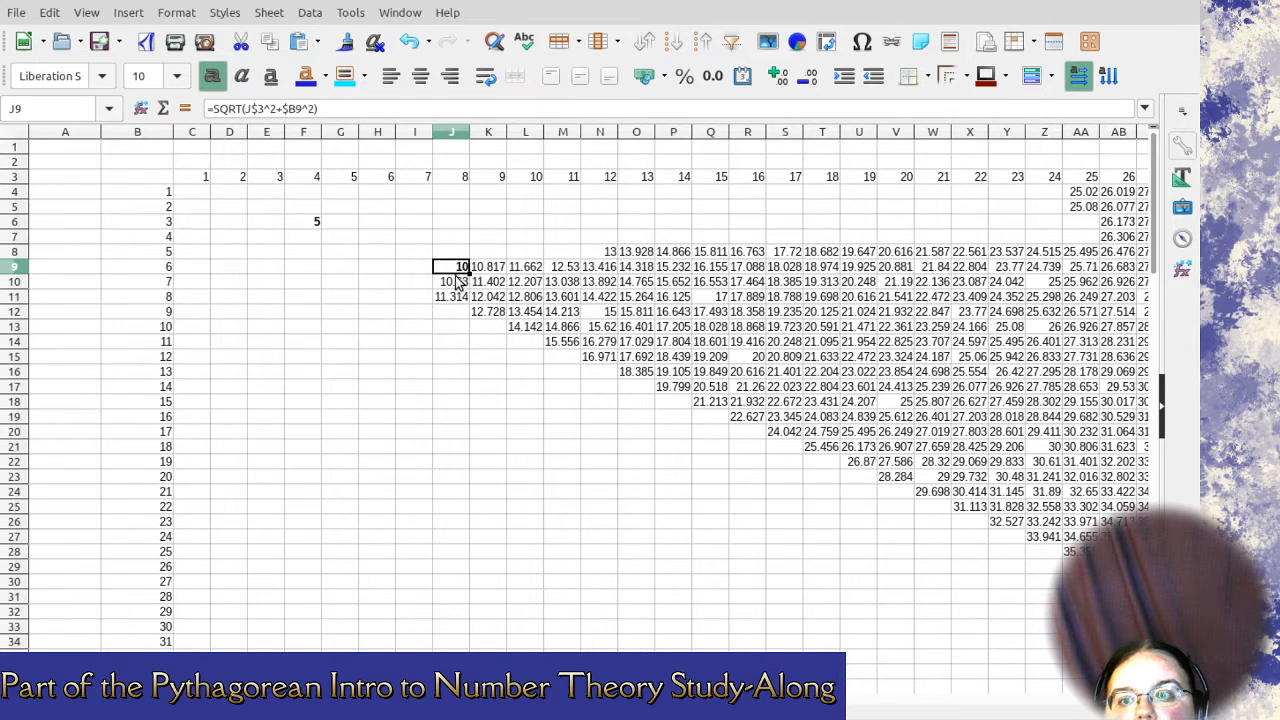
drag(458, 284, 676, 300)
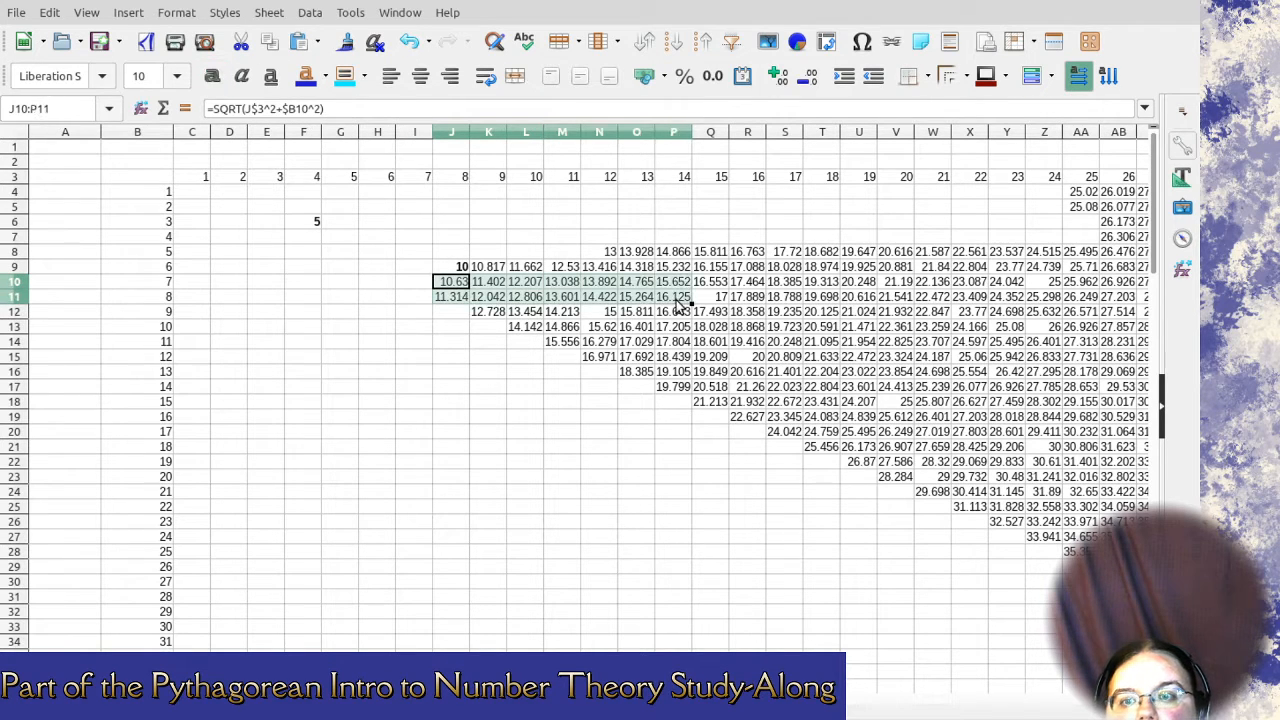
key(Delete)
drag(480, 269, 1083, 252)
key(Delete)
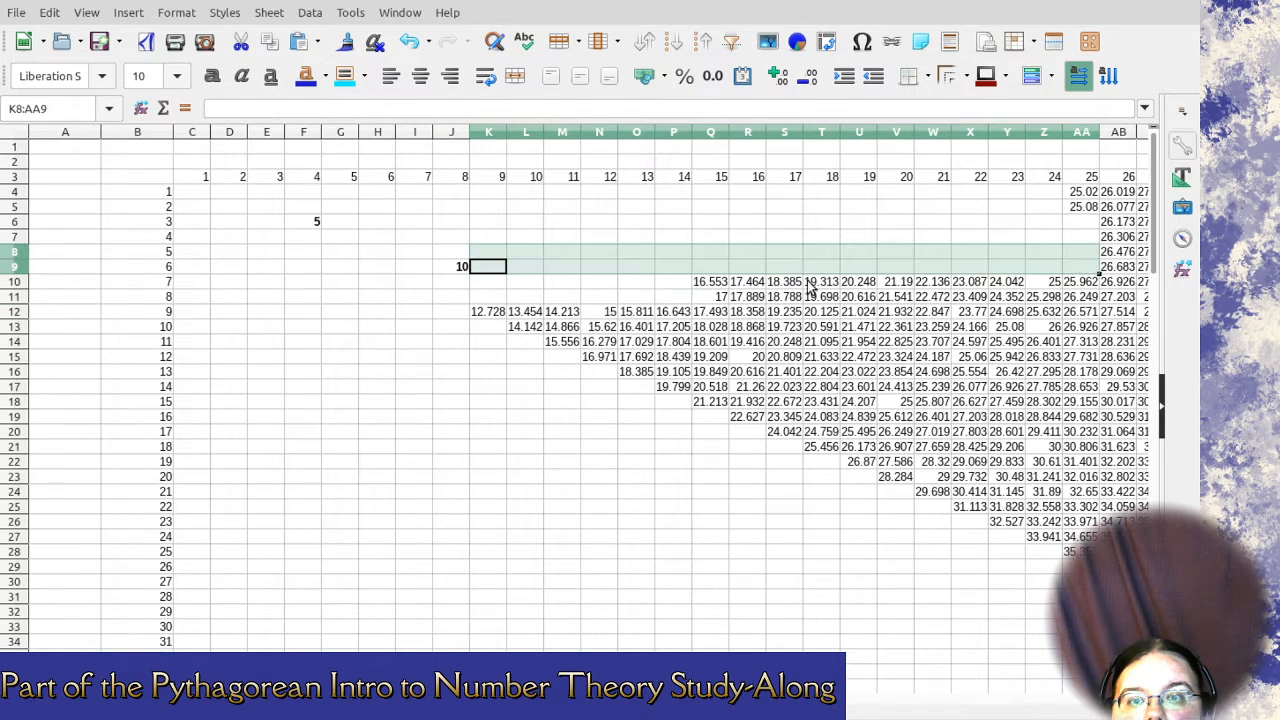
Bold the hypotenuse 17 in Q11 and clear the hypotenuses in Q10 and R10:Y14.
click(714, 284)
key(Delete)
click(726, 297)
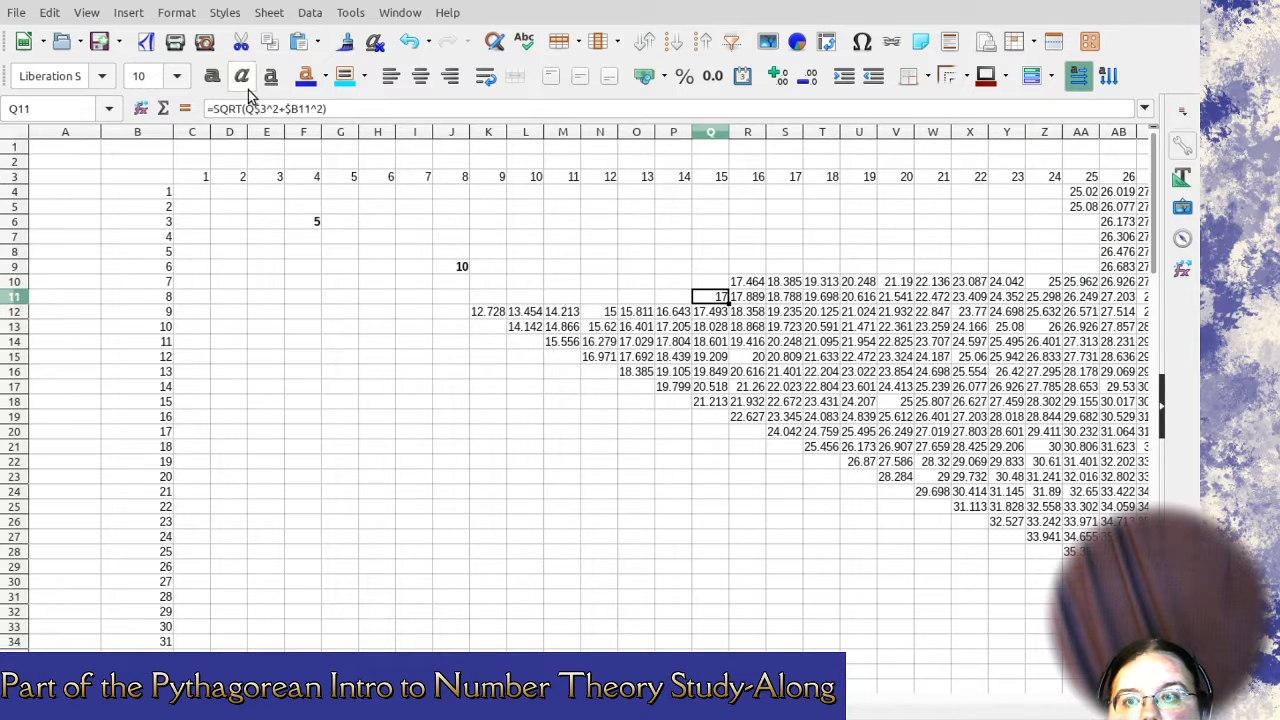
click(212, 76)
drag(752, 283, 1008, 343)
key(Delete)
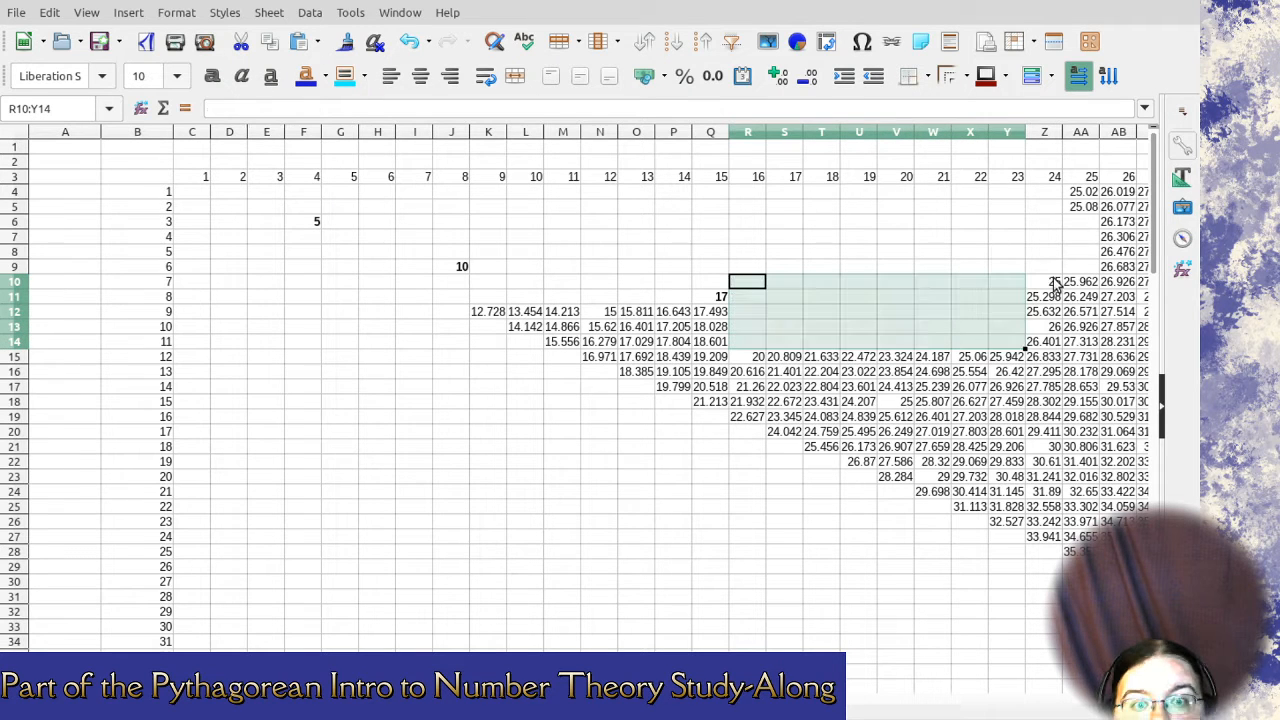
Bold the whole-number hypotenuses 25 in Z10, 26 in Z13 and 15 in N12.
click(1055, 284)
click(213, 78)
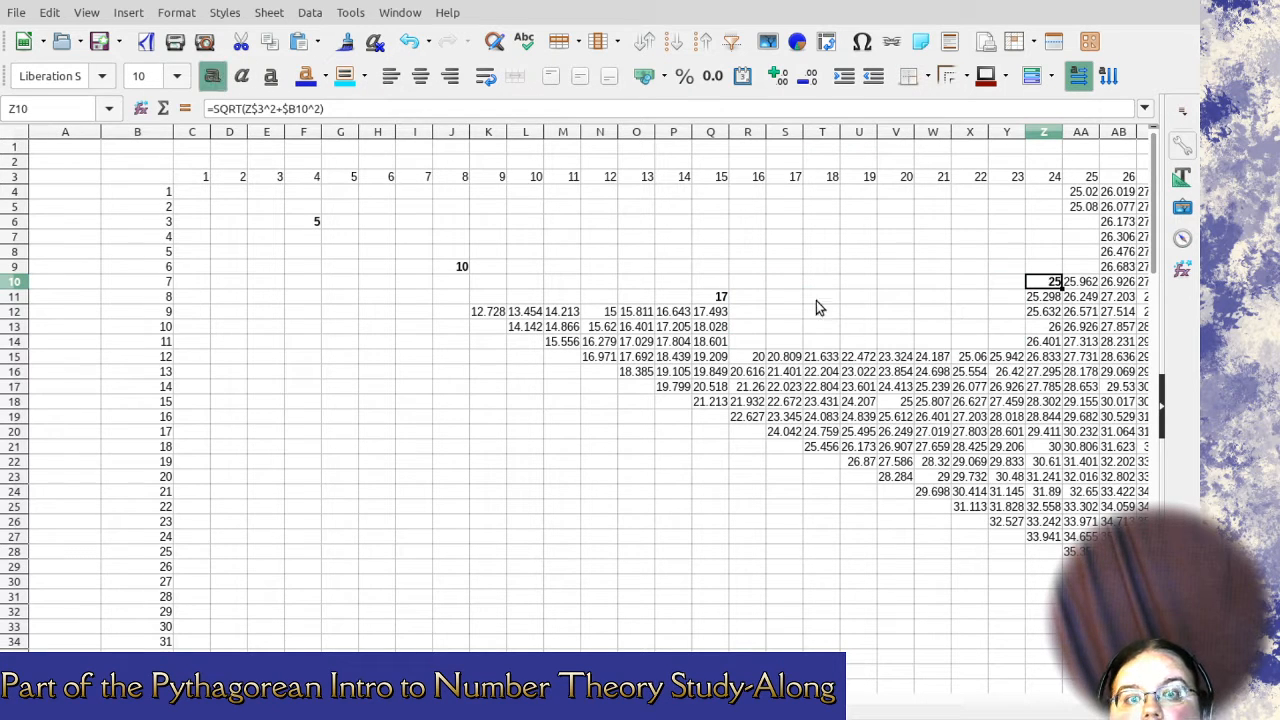
click(1048, 327)
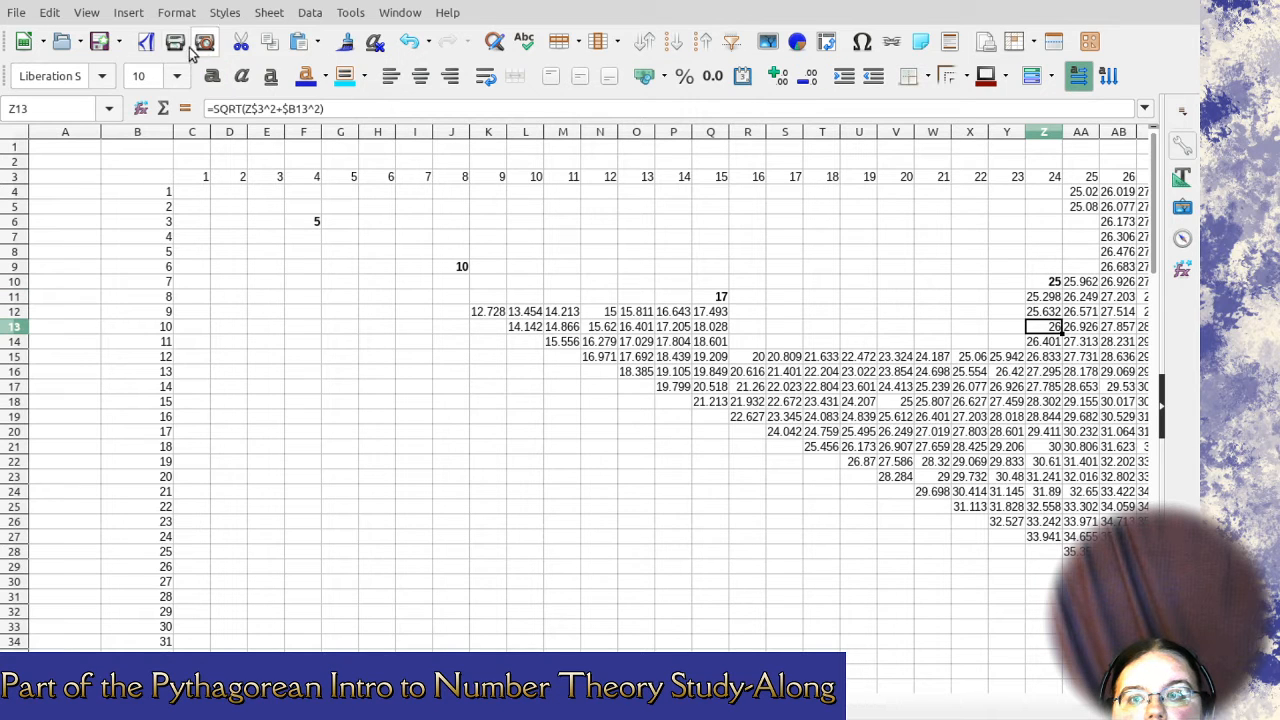
click(213, 78)
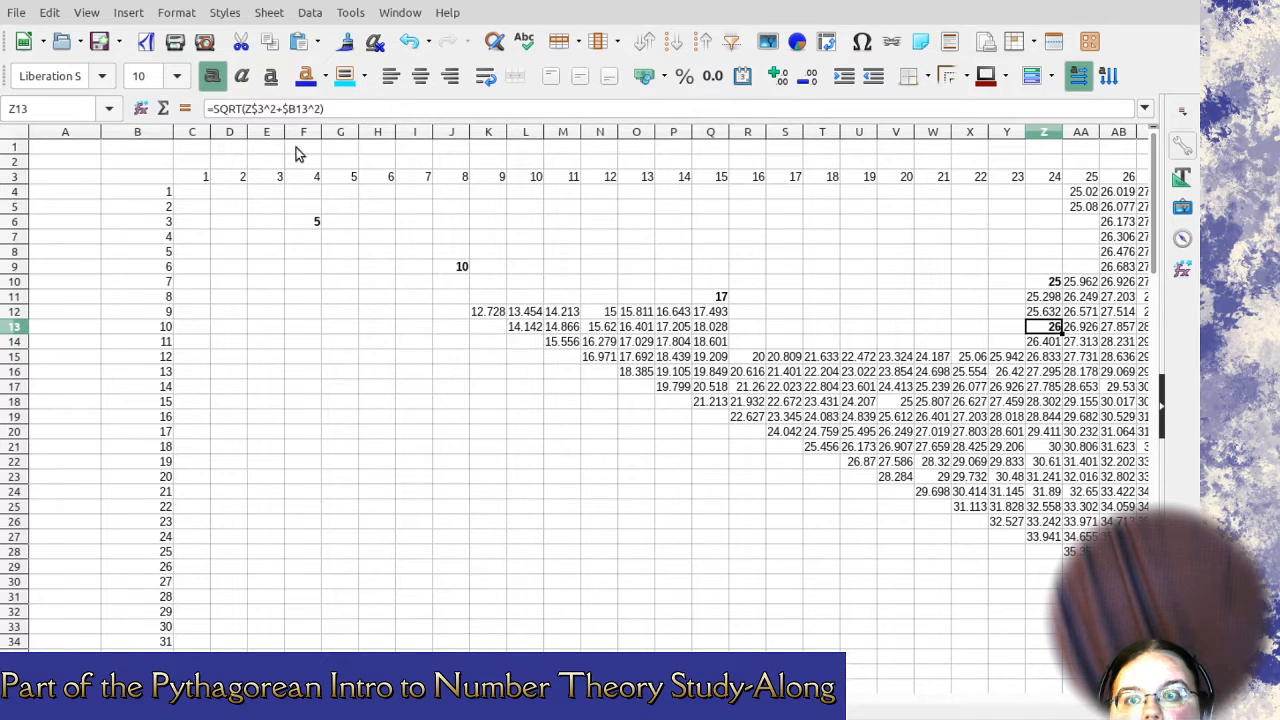
click(603, 314)
click(213, 78)
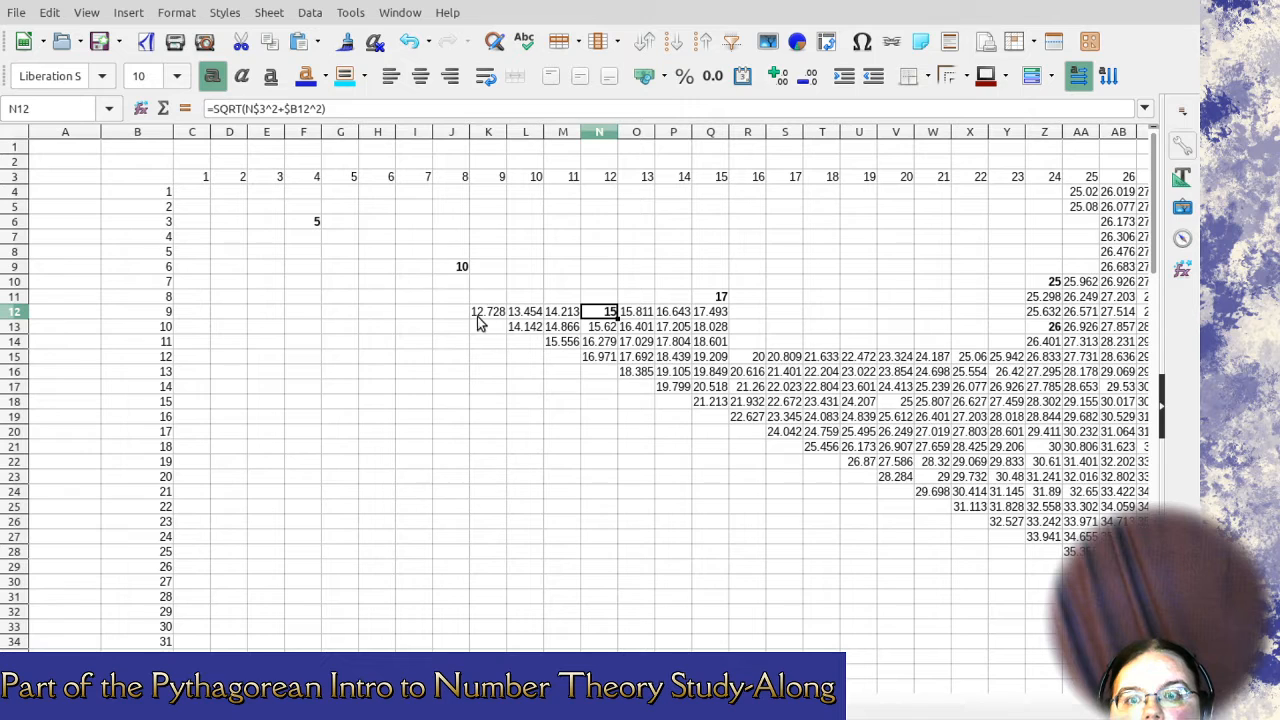
Clear the non-whole hypotenuses in K12:M14, N13:N15 and O12:Q18.
drag(478, 322, 605, 366)
key(Delete)
key(Delete)
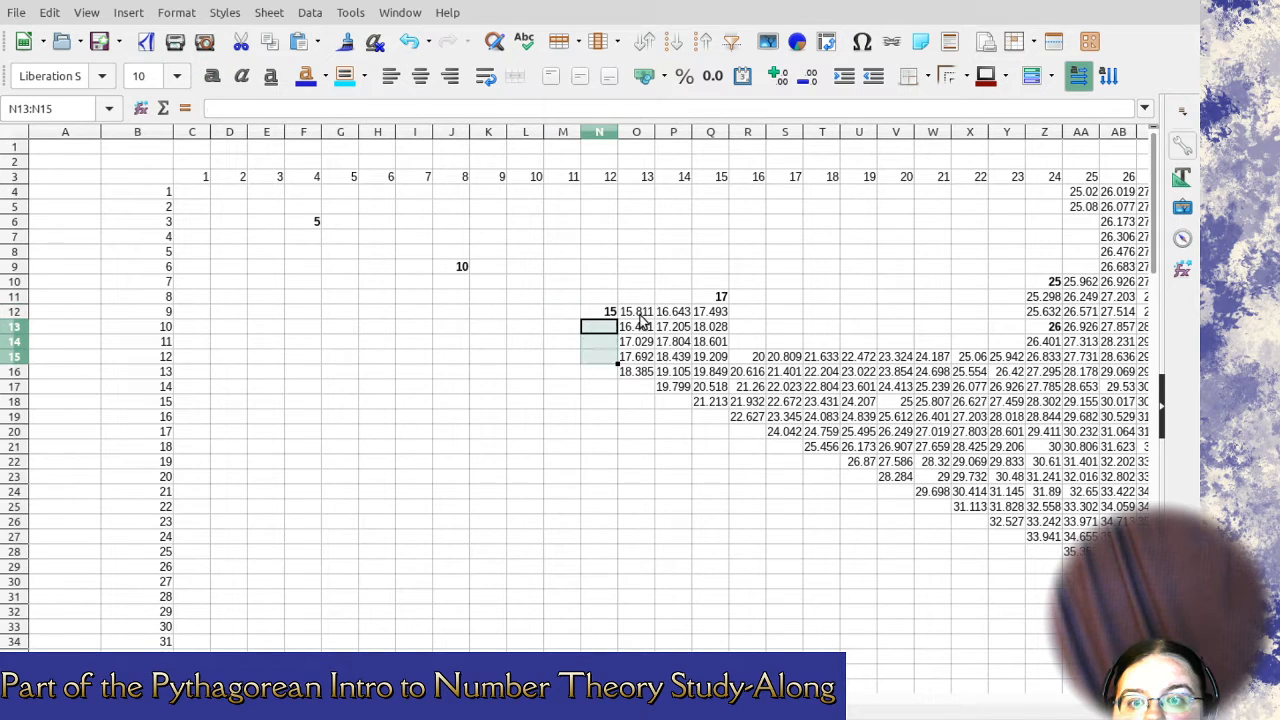
drag(636, 312, 715, 403)
key(Delete)
Bold the hypotenuse 20 in R15 and clear the non-whole hypotenuses in R16:U22 and S15:Y17.
click(760, 358)
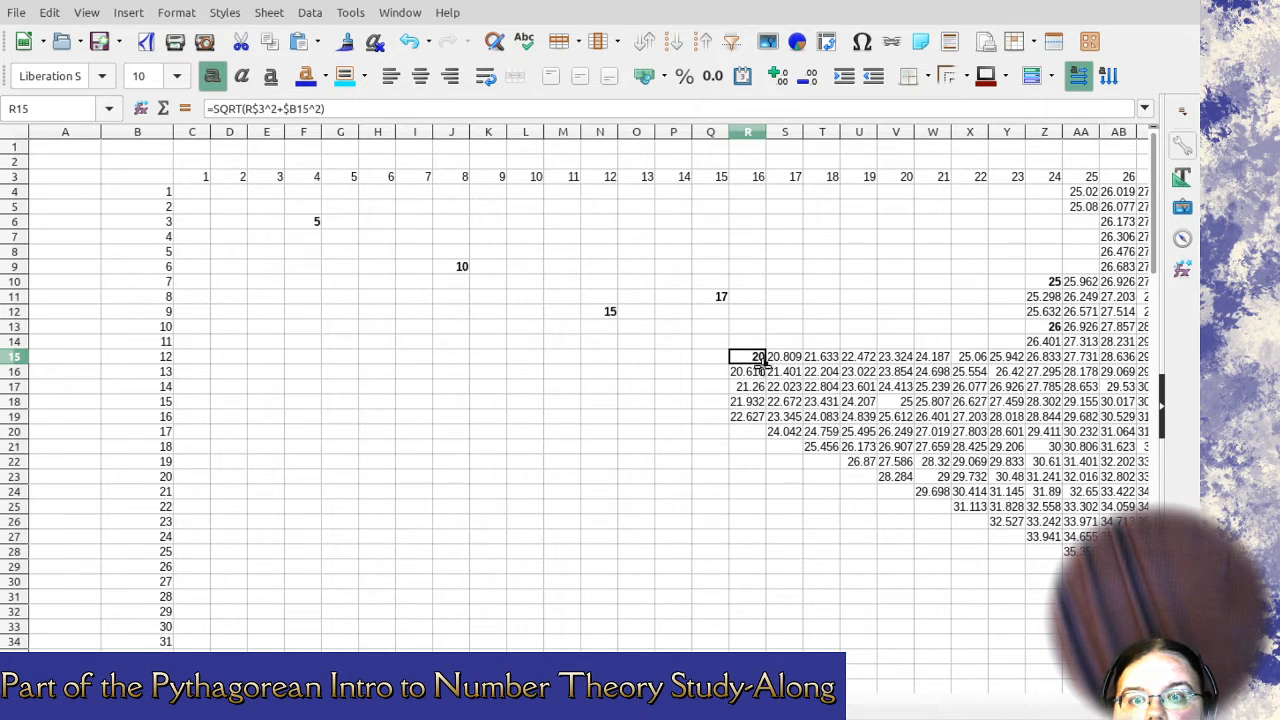
drag(757, 372, 857, 466)
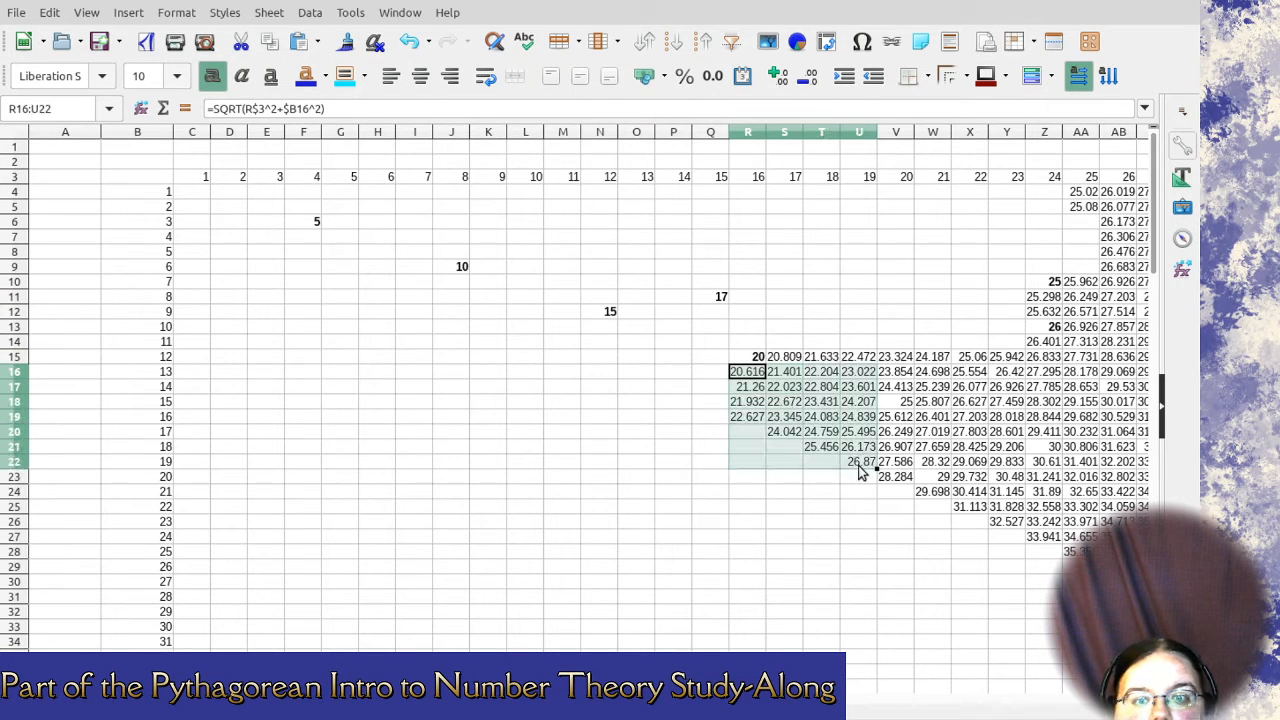
key(Delete)
drag(785, 360, 895, 390)
key(Delete)
key(Delete)
Bold the whole-number hypotenuses 25 in V18 and 29 in W23.
click(878, 401)
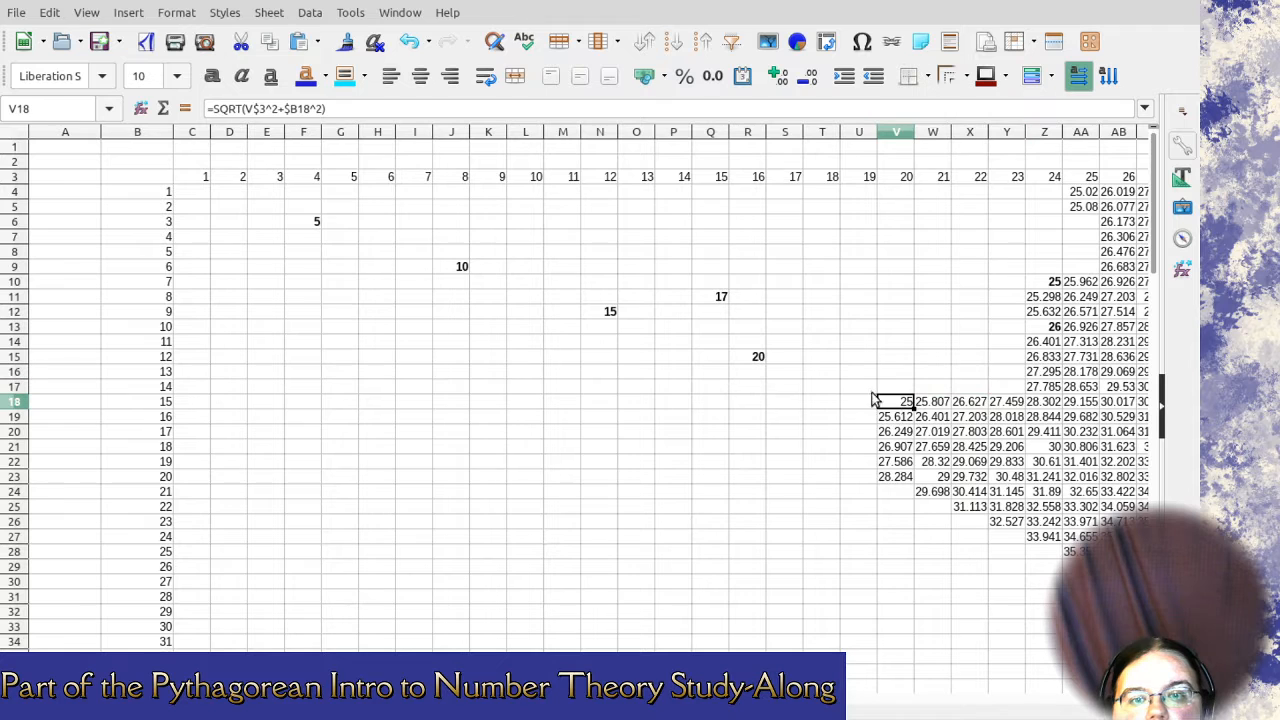
click(212, 76)
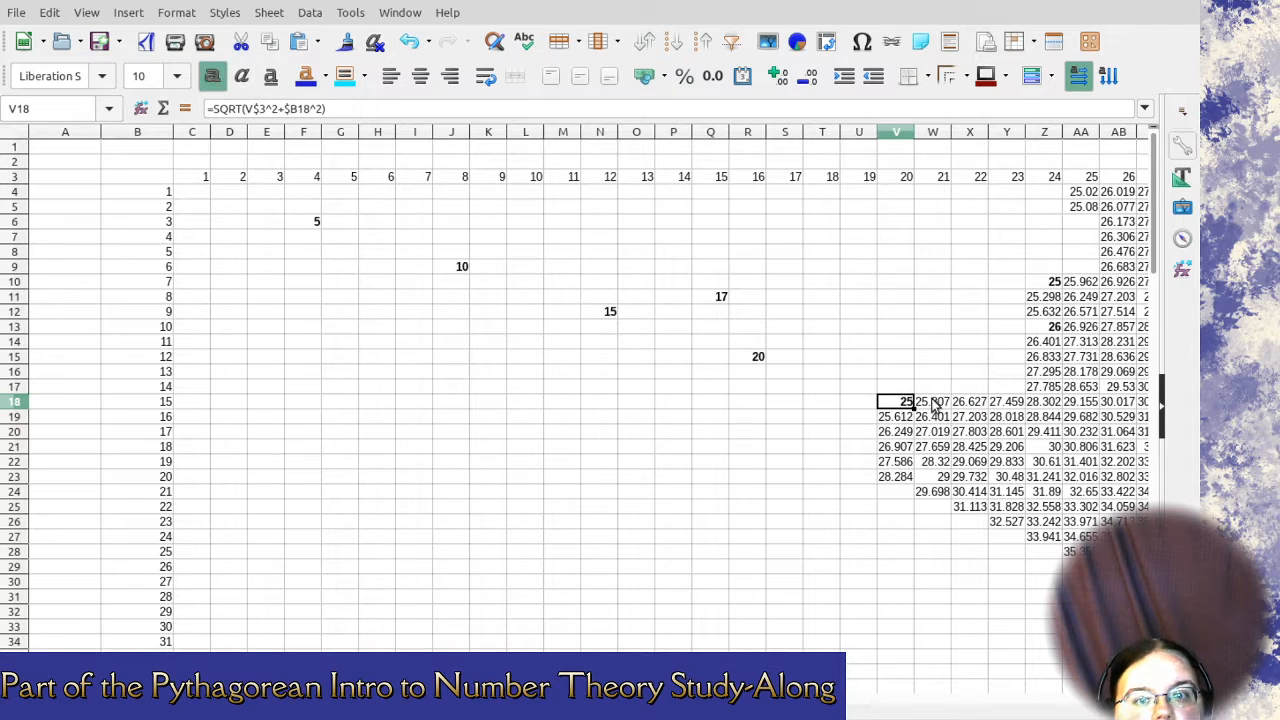
click(940, 479)
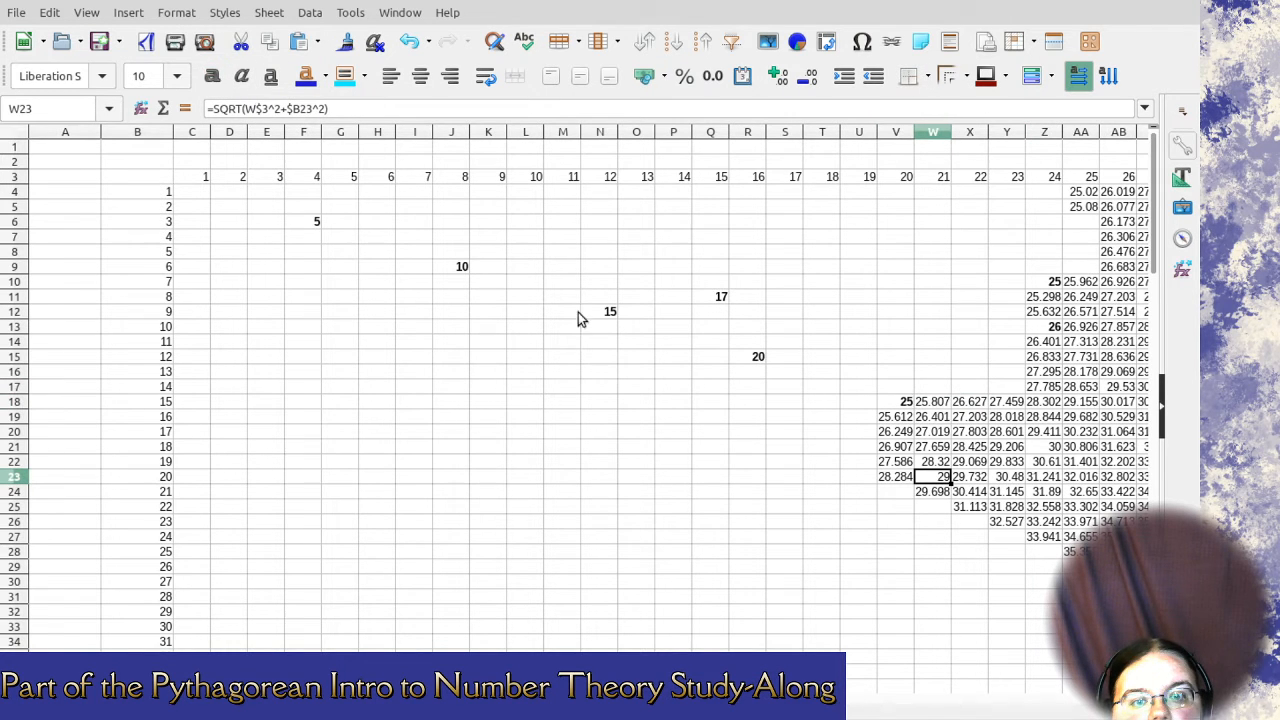
click(212, 76)
Clear the non-whole hypotenuses in V19:V23 and W18:Y22.
drag(901, 415, 905, 474)
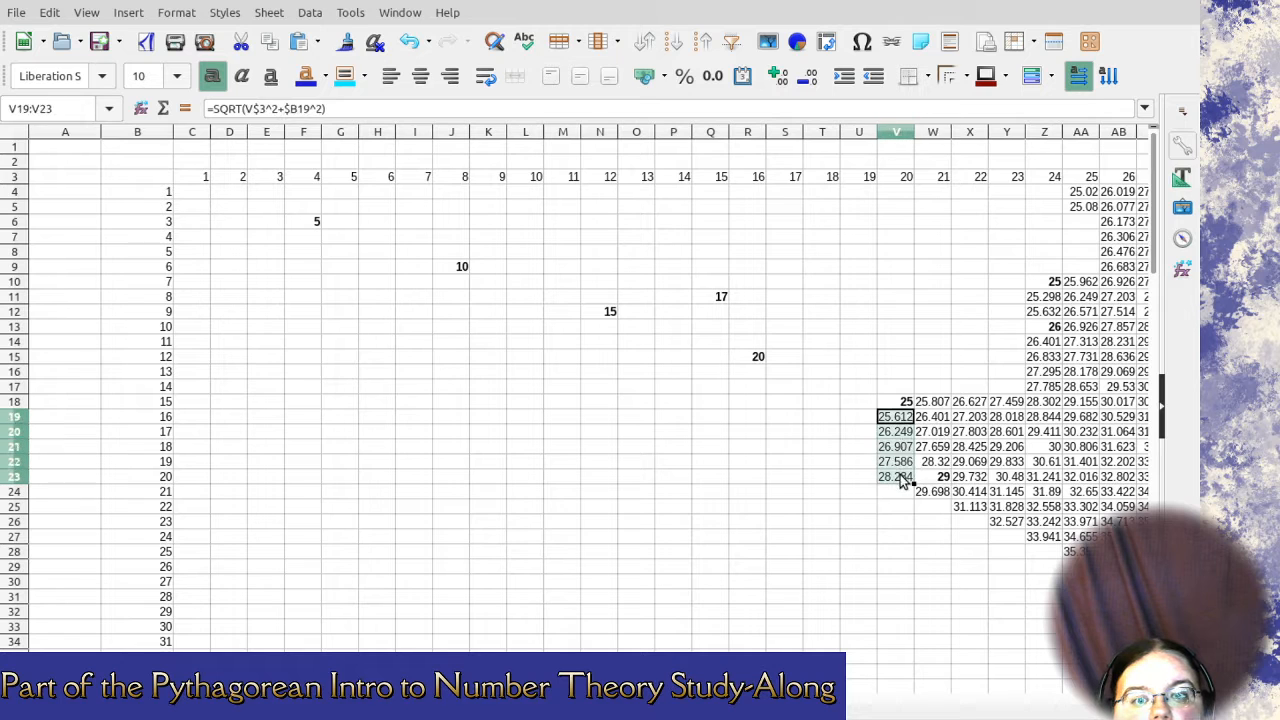
key(Delete)
drag(936, 401, 1018, 466)
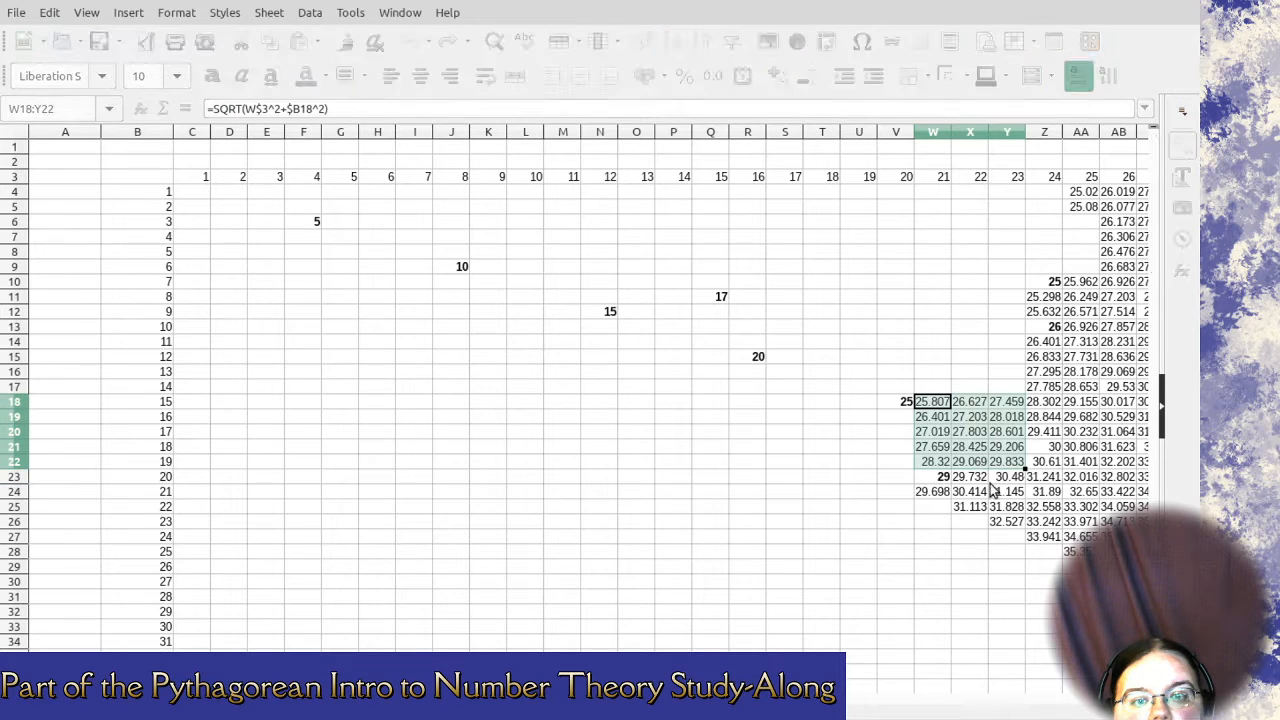
key(Delete)
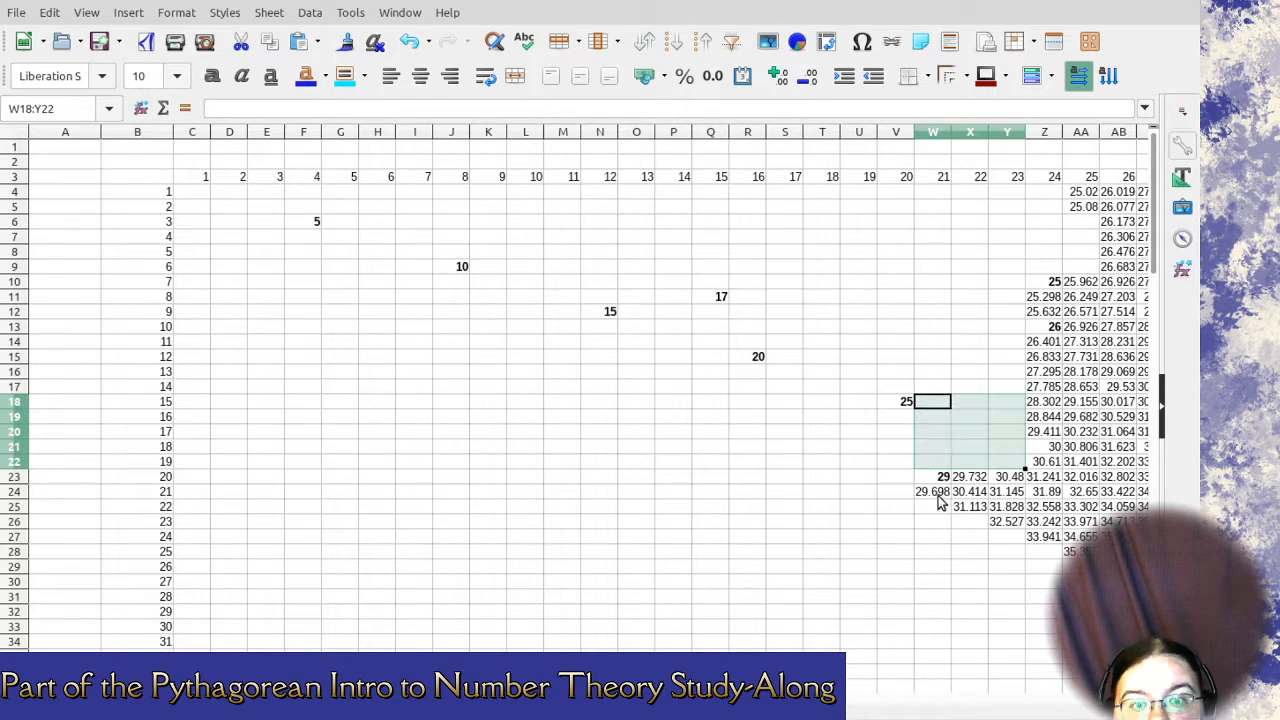
Clear the non-whole hypotenuses in W24 and X23:Z27.
click(942, 491)
key(Delete)
drag(970, 479, 1052, 542)
key(Delete)
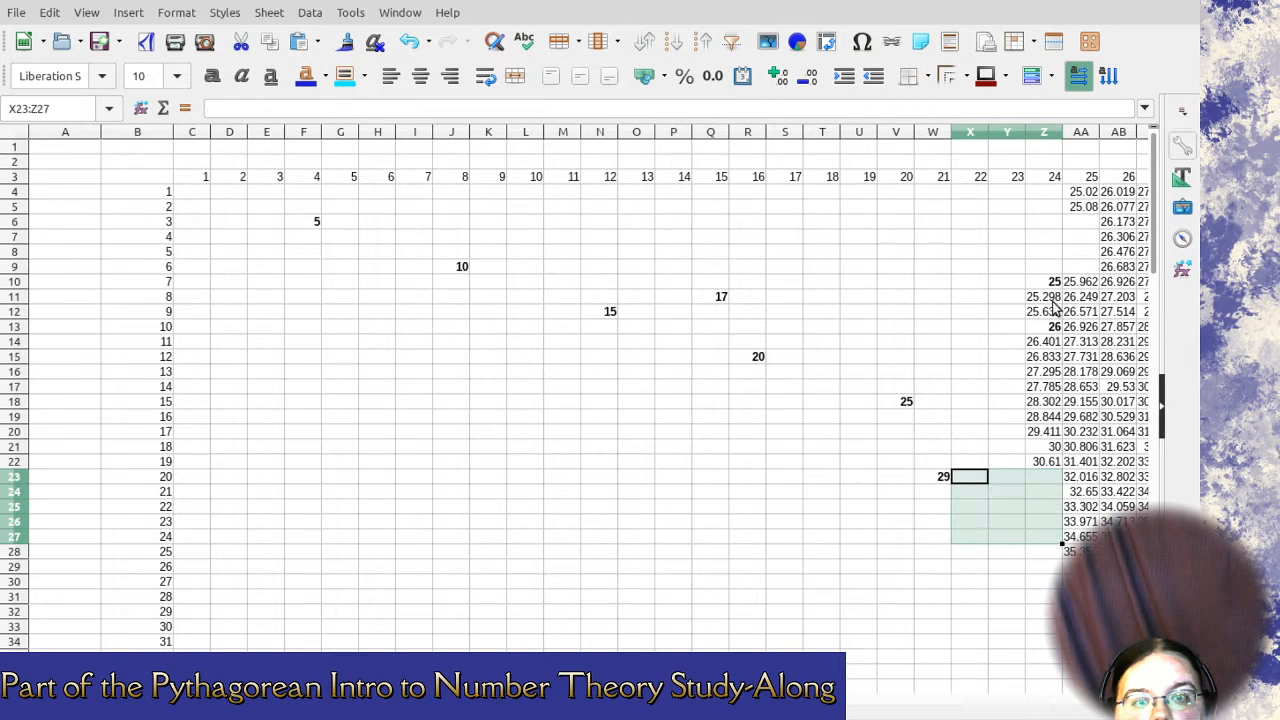
Clear the non-whole hypotenuses in Z11:Z12, Z14:Z20 and Z22, and bold the hypotenuse 30 in Z21.
drag(1052, 303, 1050, 432)
key(Delete)
key(Delete)
click(1050, 462)
key(Delete)
click(1052, 448)
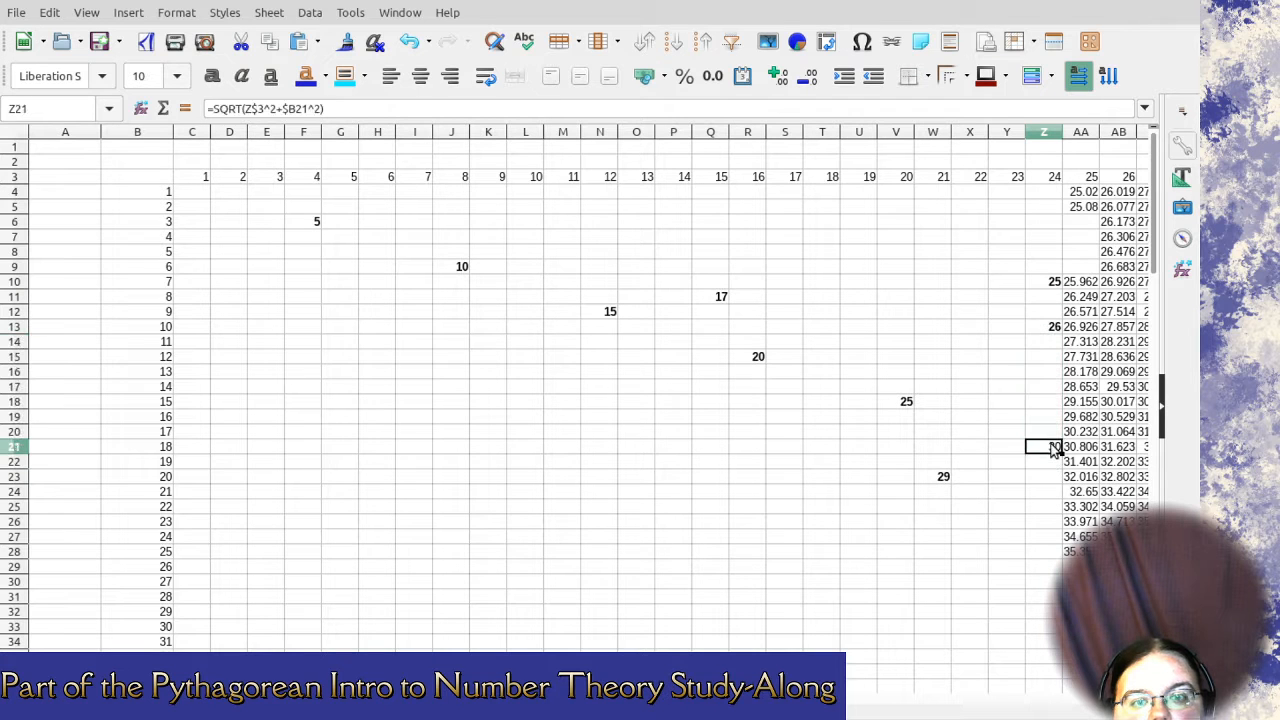
click(211, 76)
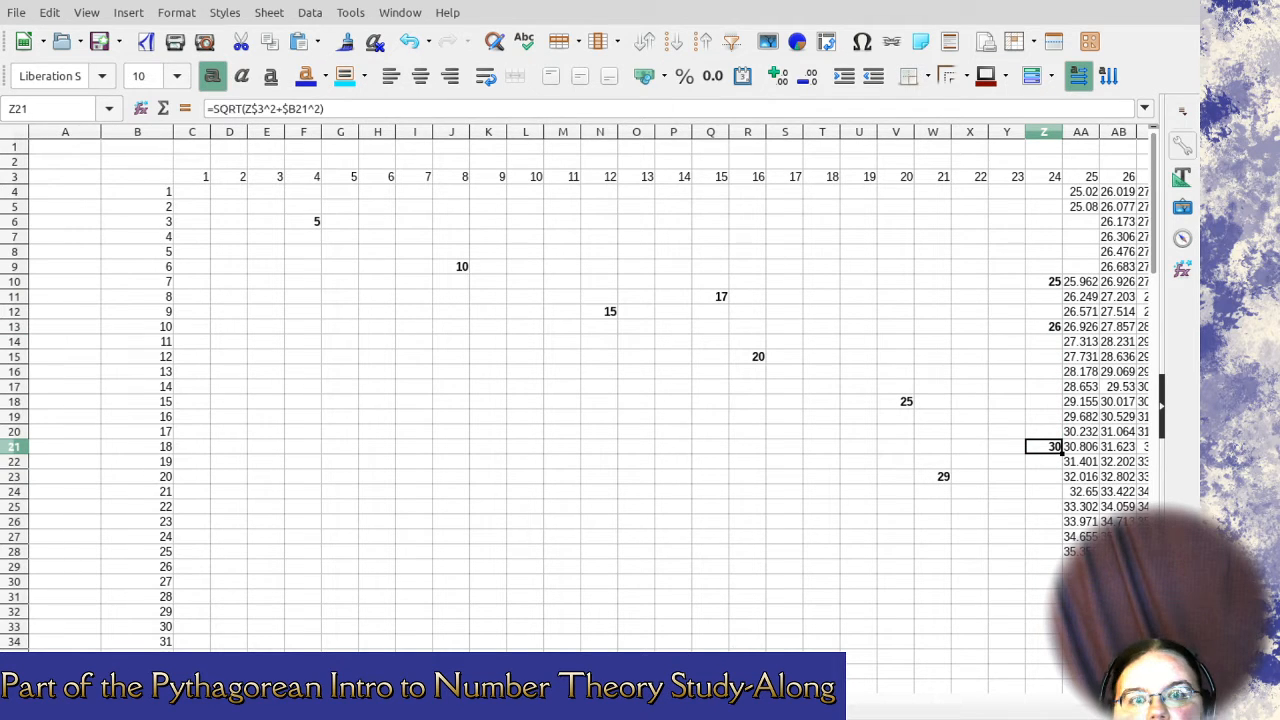
Clear all the non-whole hypotenuses in columns AA, AB and AC.
drag(260, 701, 428, 701)
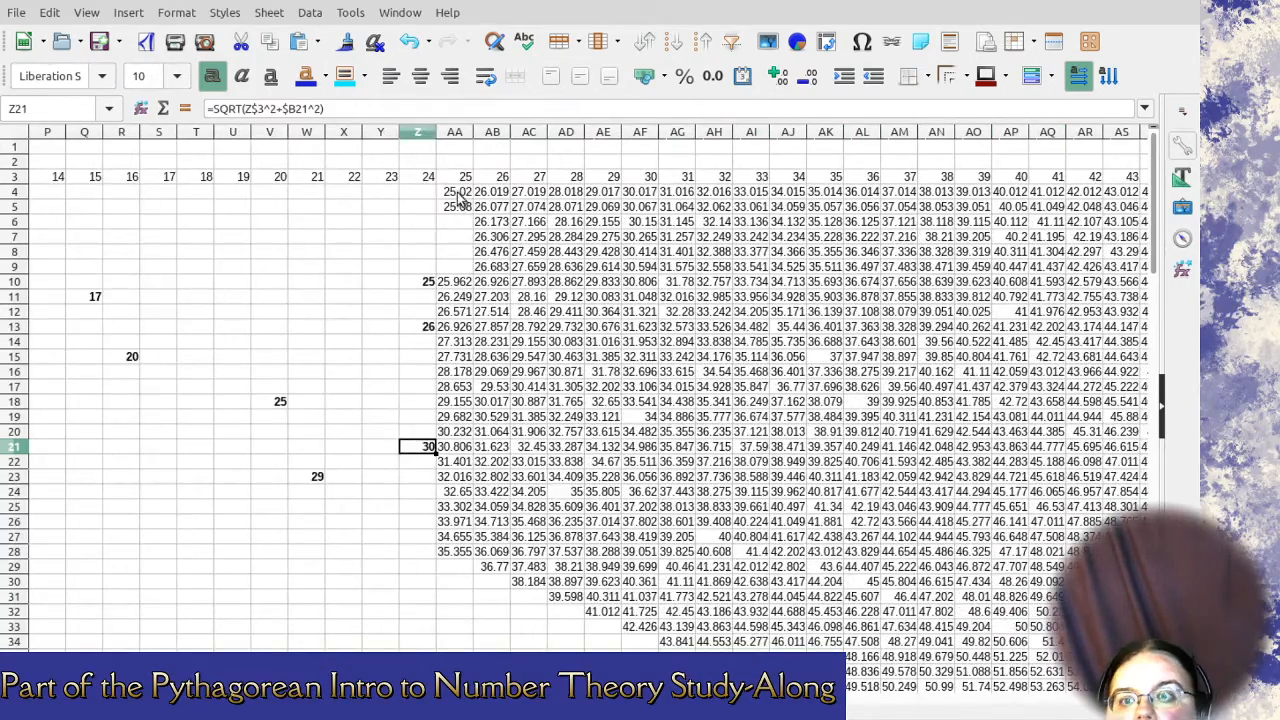
drag(458, 198, 465, 555)
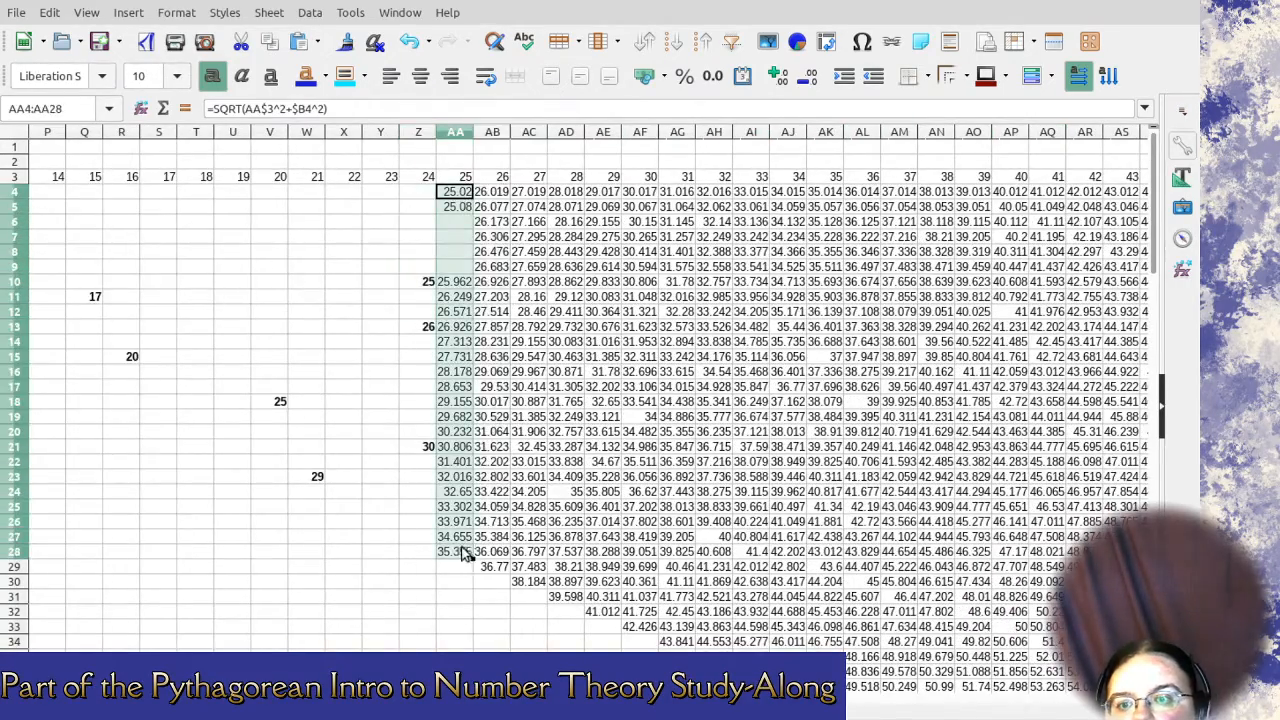
key(Delete)
drag(498, 200, 562, 483)
key(Delete)
key(Delete)
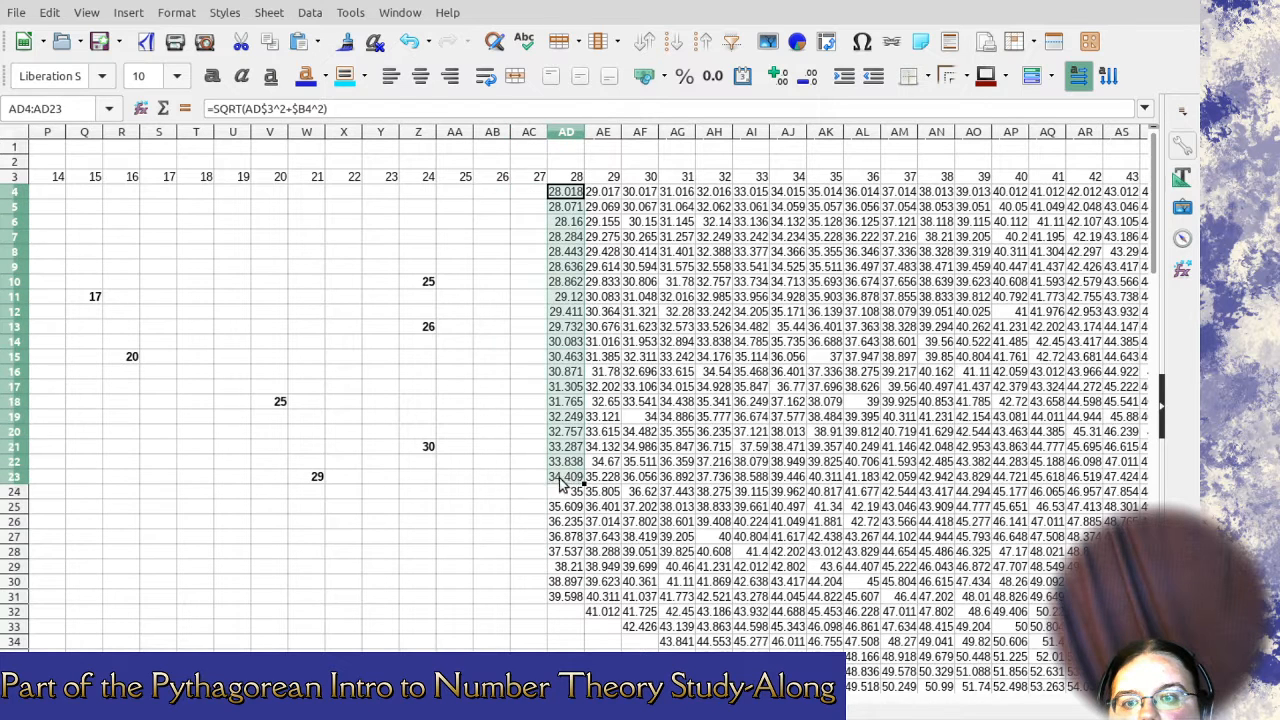
Bold the whole-number hypotenuses 34 in AF19 and 35 in AD24.
click(608, 523)
click(642, 418)
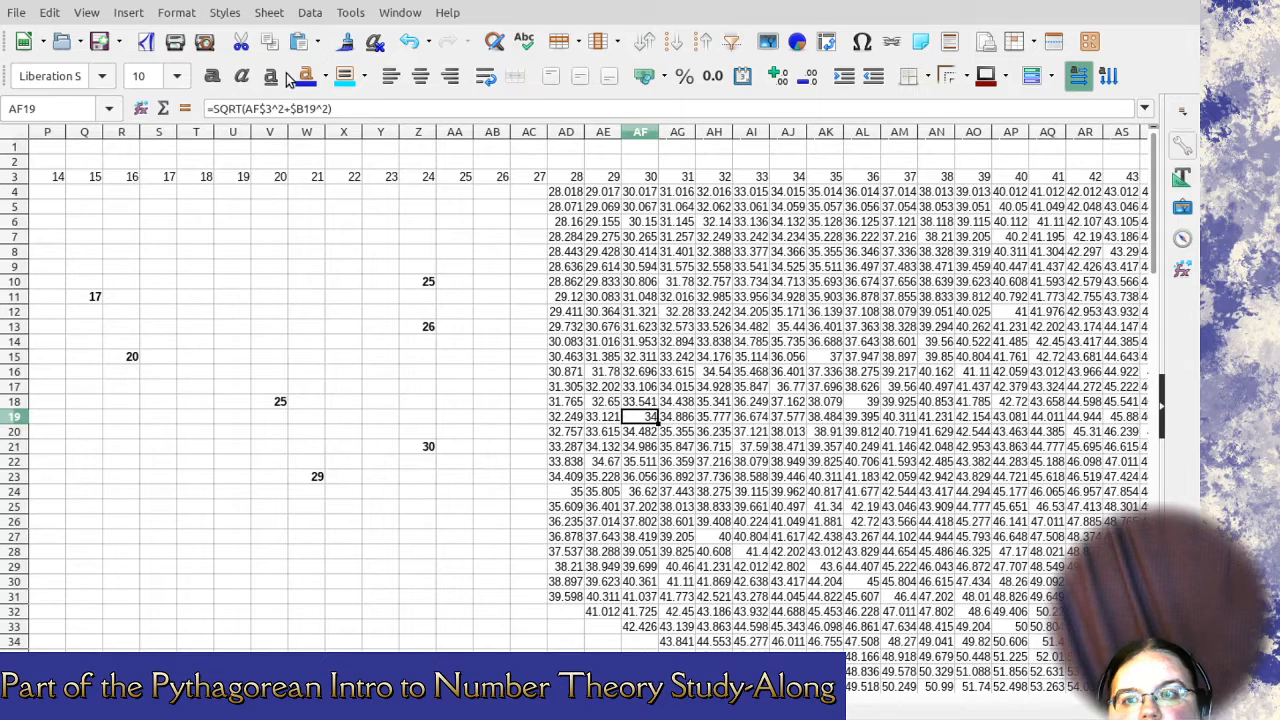
click(212, 78)
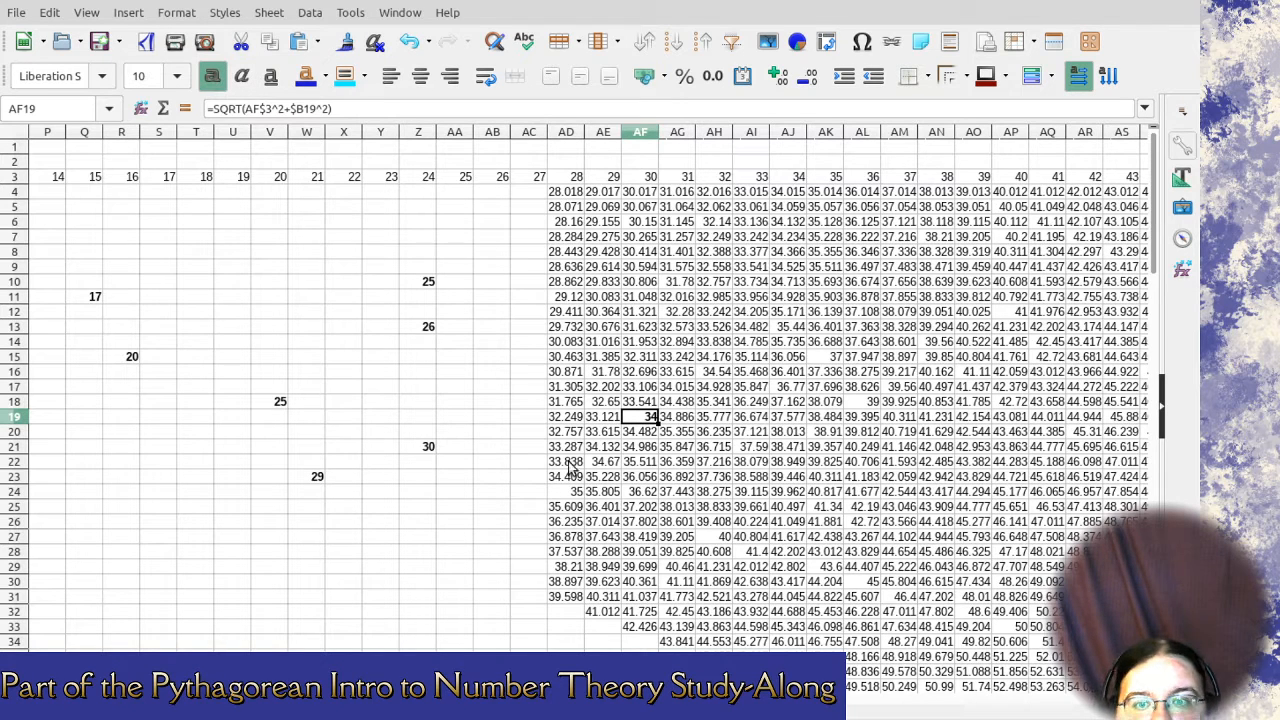
click(566, 491)
click(212, 78)
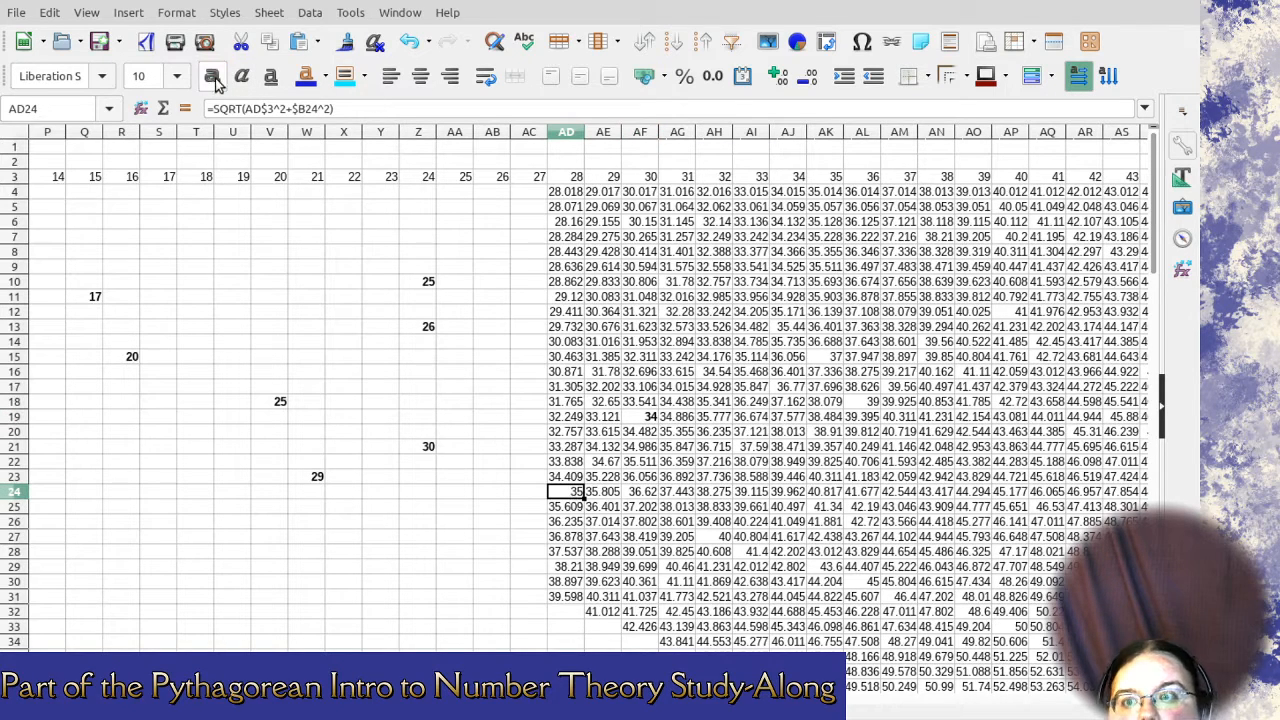
Clear the non-whole hypotenuses in columns AD and AE, keeping the 35 in AD24.
drag(563, 197, 580, 614)
key(Delete)
click(604, 493)
key(Delete)
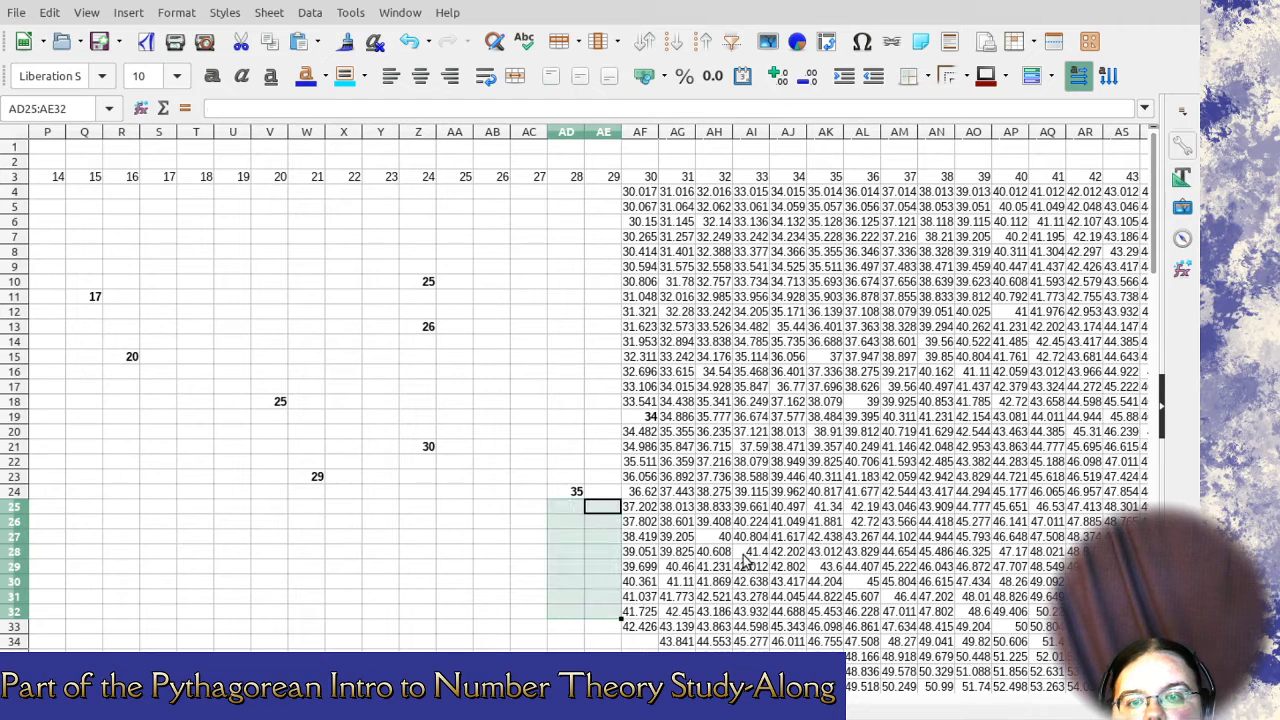
Clear the non-whole hypotenuses in columns AF to AI, keeping the bold 34, and bold the hypotenuse 40 in AH27.
drag(645, 401, 650, 192)
key(Delete)
drag(648, 432, 750, 200)
key(Delete)
key(Delete)
key(Delete)
key(Delete)
click(716, 599)
key(Delete)
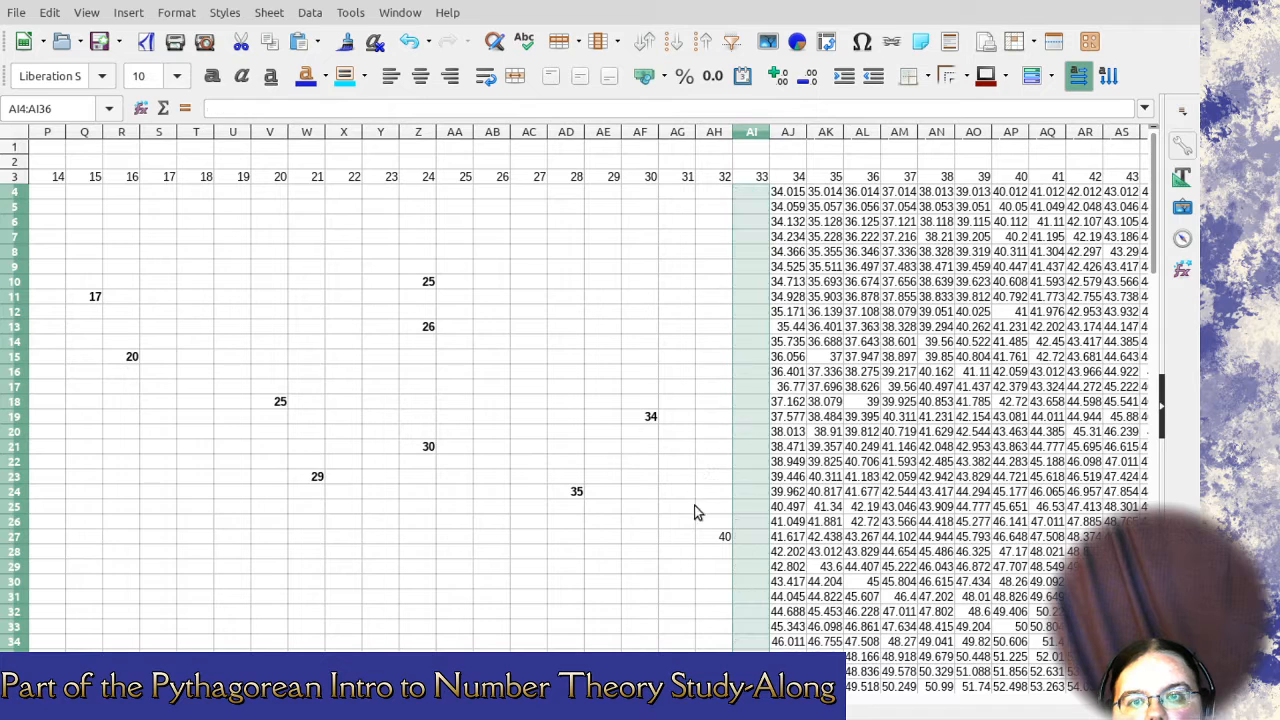
key(Delete)
click(716, 540)
click(216, 77)
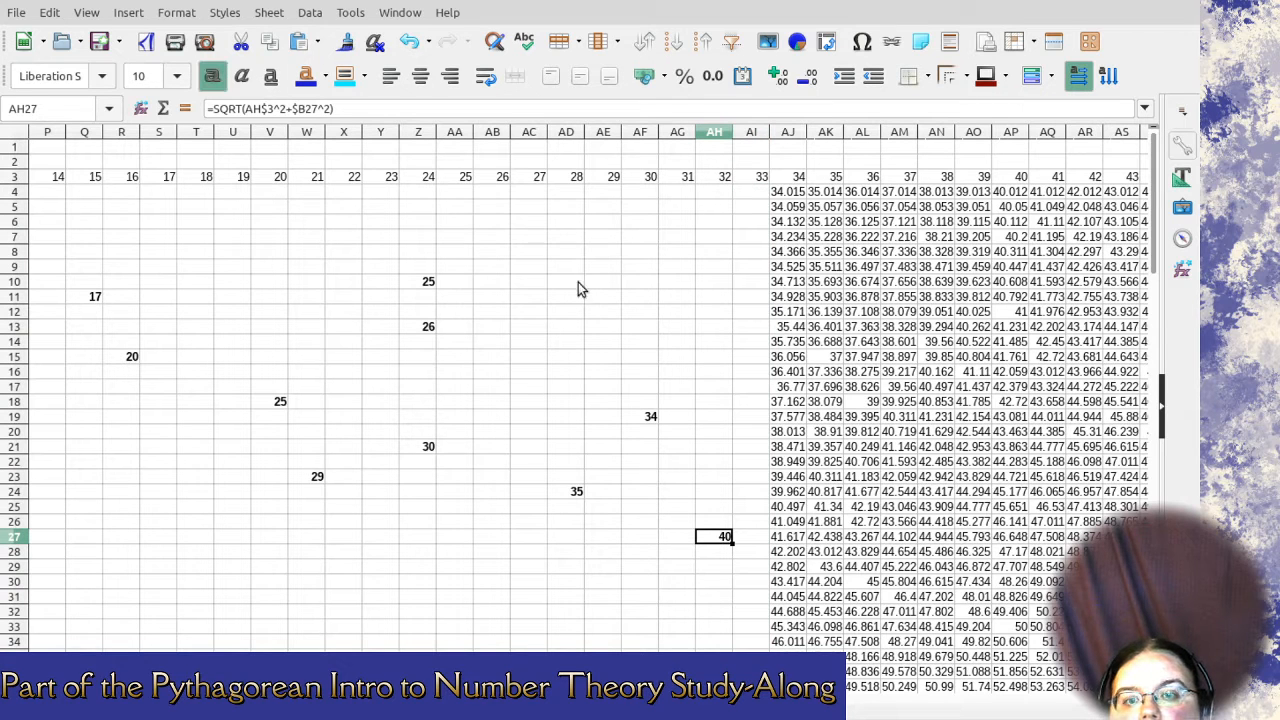
Clear the non-whole hypotenuses in column AJ, in column AK around the 37 in AK15, and in AL4:AL17.
scroll(778, 450, down, 1)
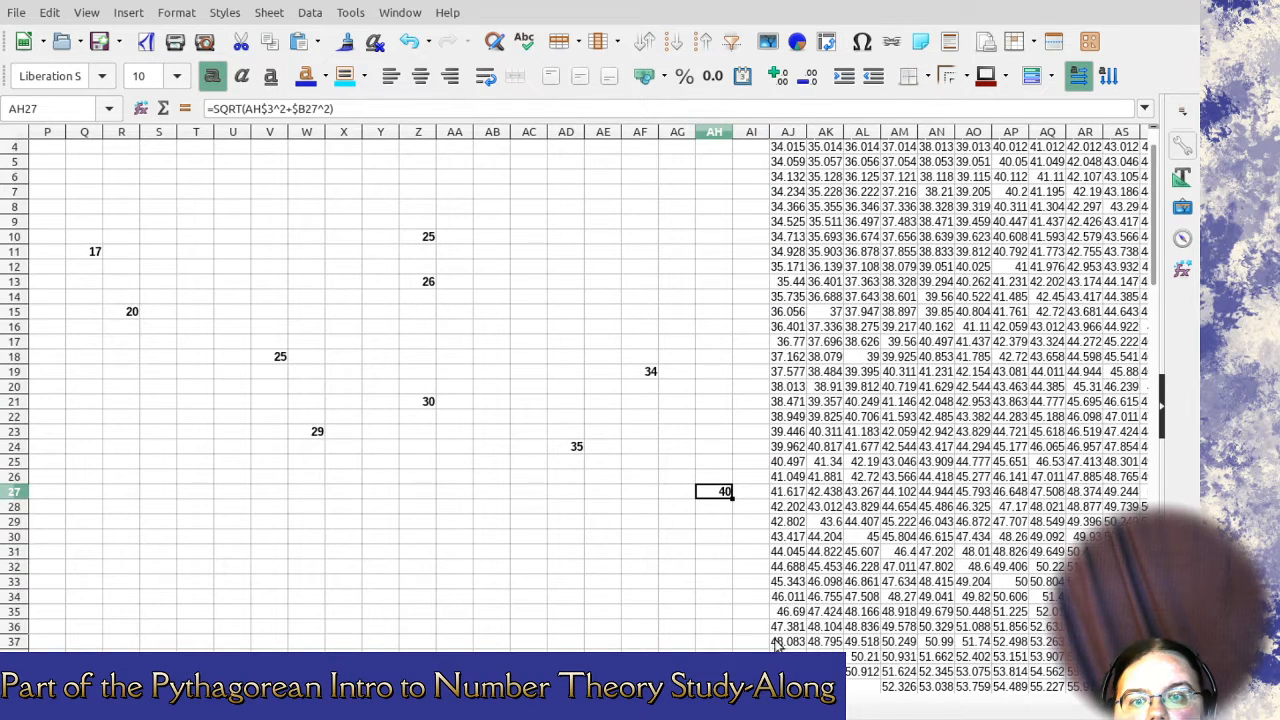
drag(779, 648, 797, 163)
key(Delete)
drag(826, 312, 830, 164)
key(Delete)
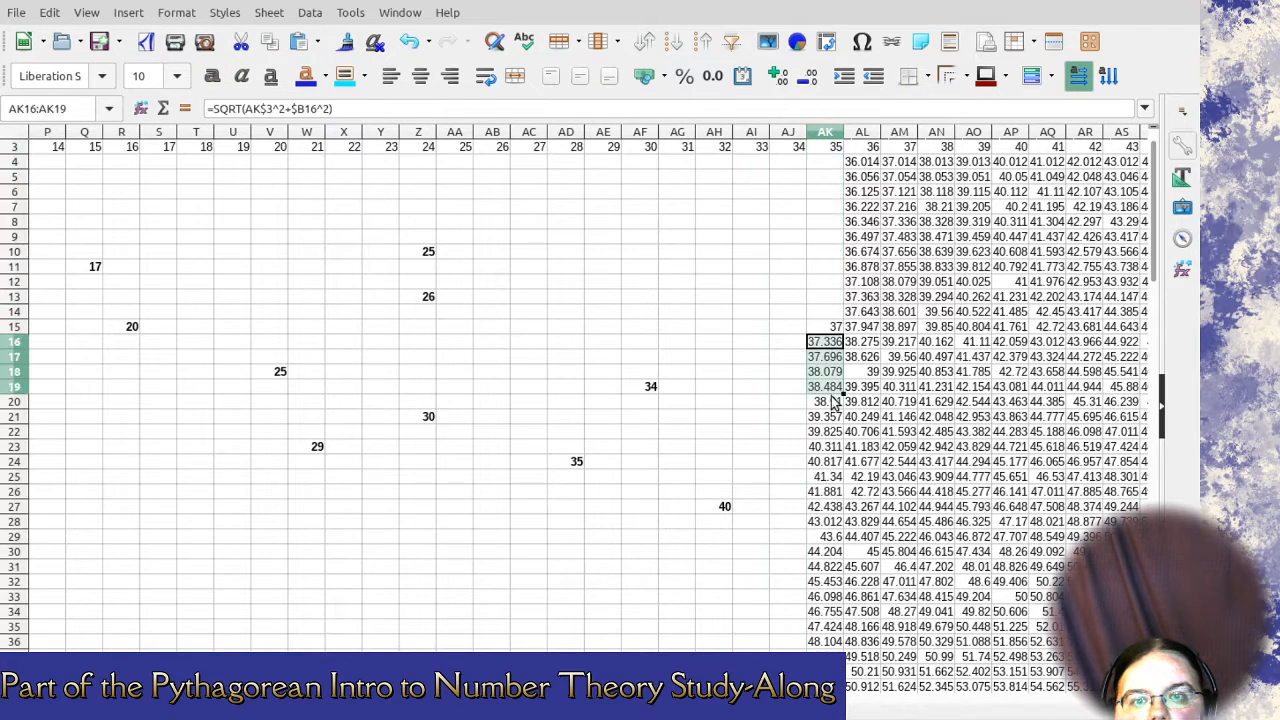
drag(835, 345, 826, 671)
key(Delete)
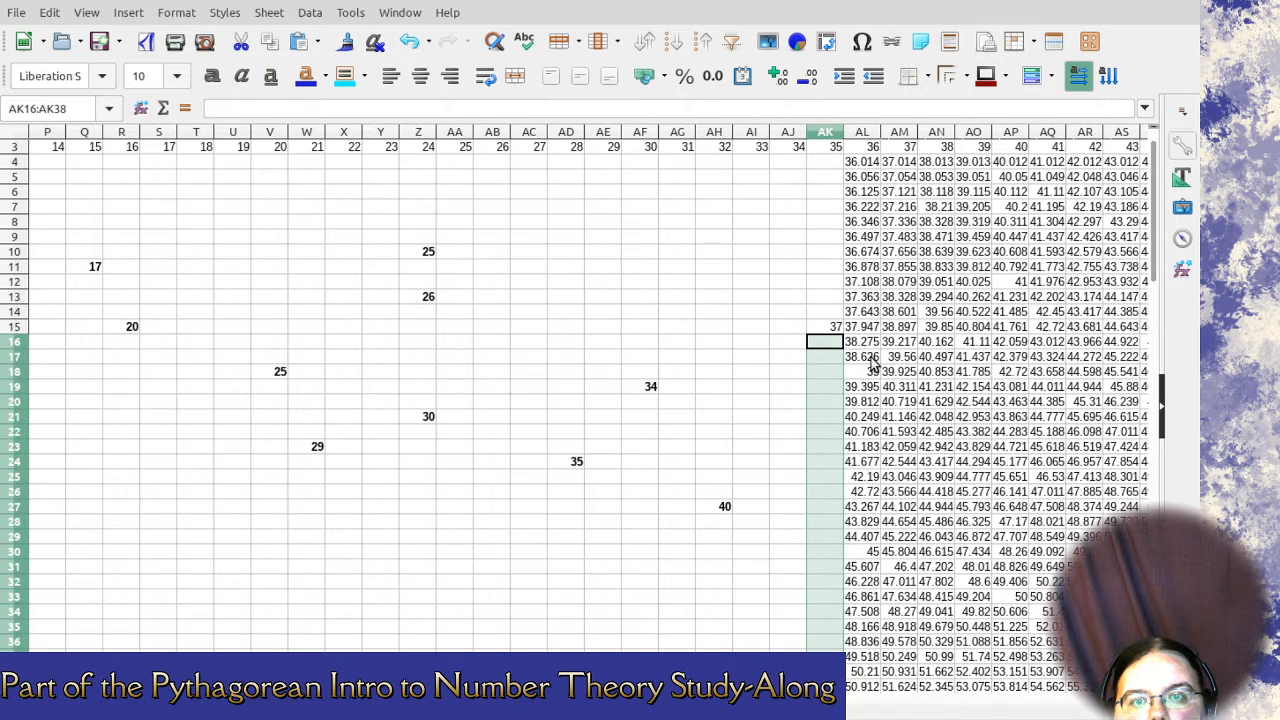
mouse_move(872, 360)
mouse_down()
mouse_move(873, 150)
mouse_move(862, 170)
mouse_move(866, 358)
mouse_up()
key(Delete)
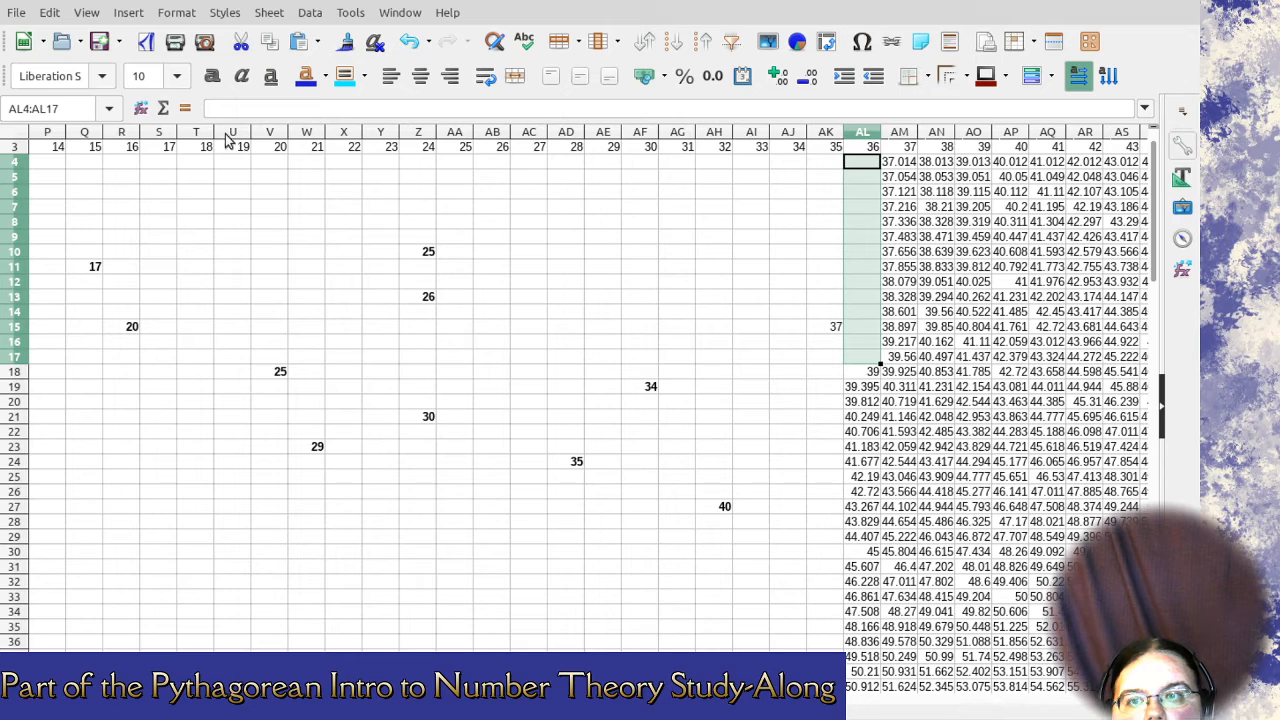
Bold the whole-number hypotenuses 37 in AK15 and 39 in AL18.
click(212, 76)
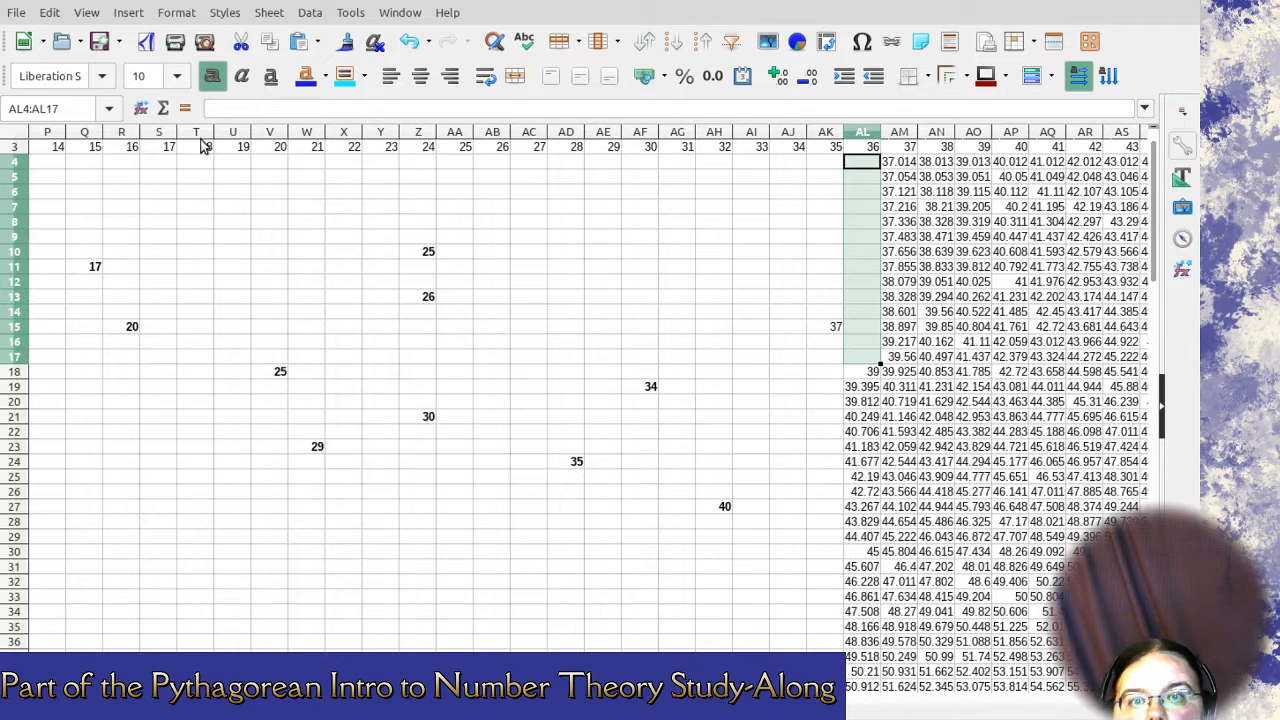
click(831, 326)
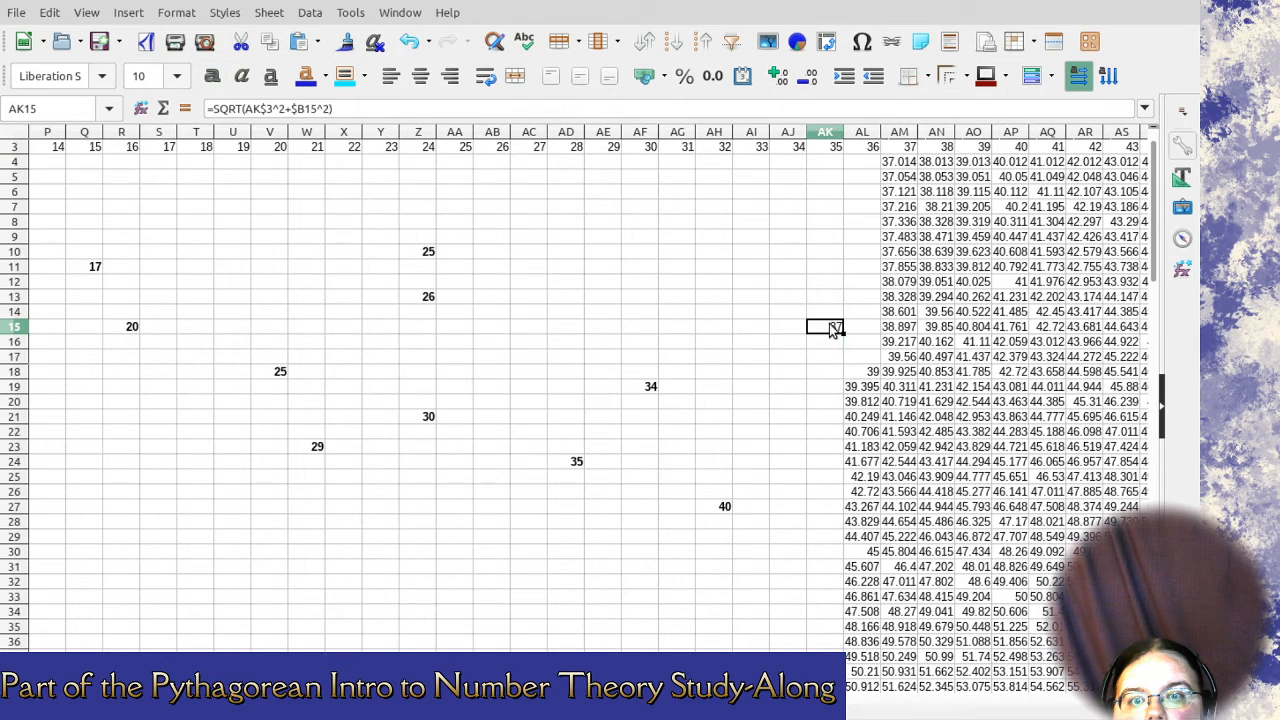
click(214, 80)
click(870, 373)
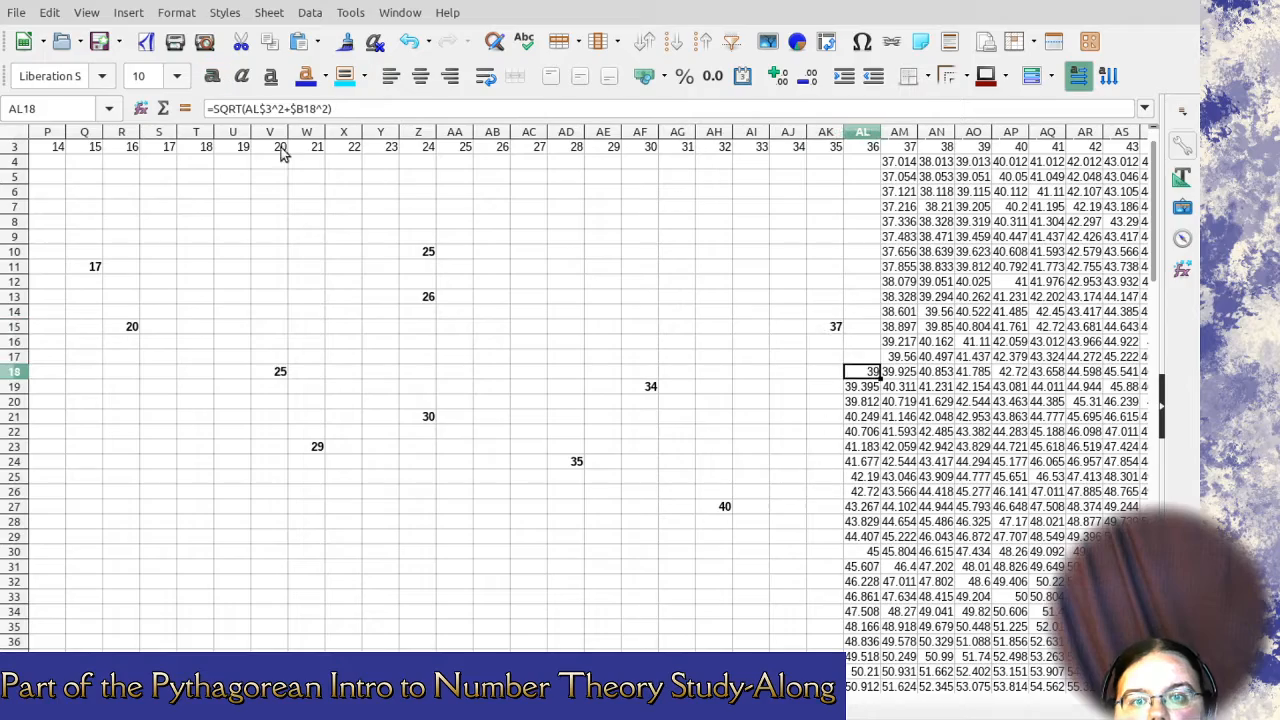
click(214, 78)
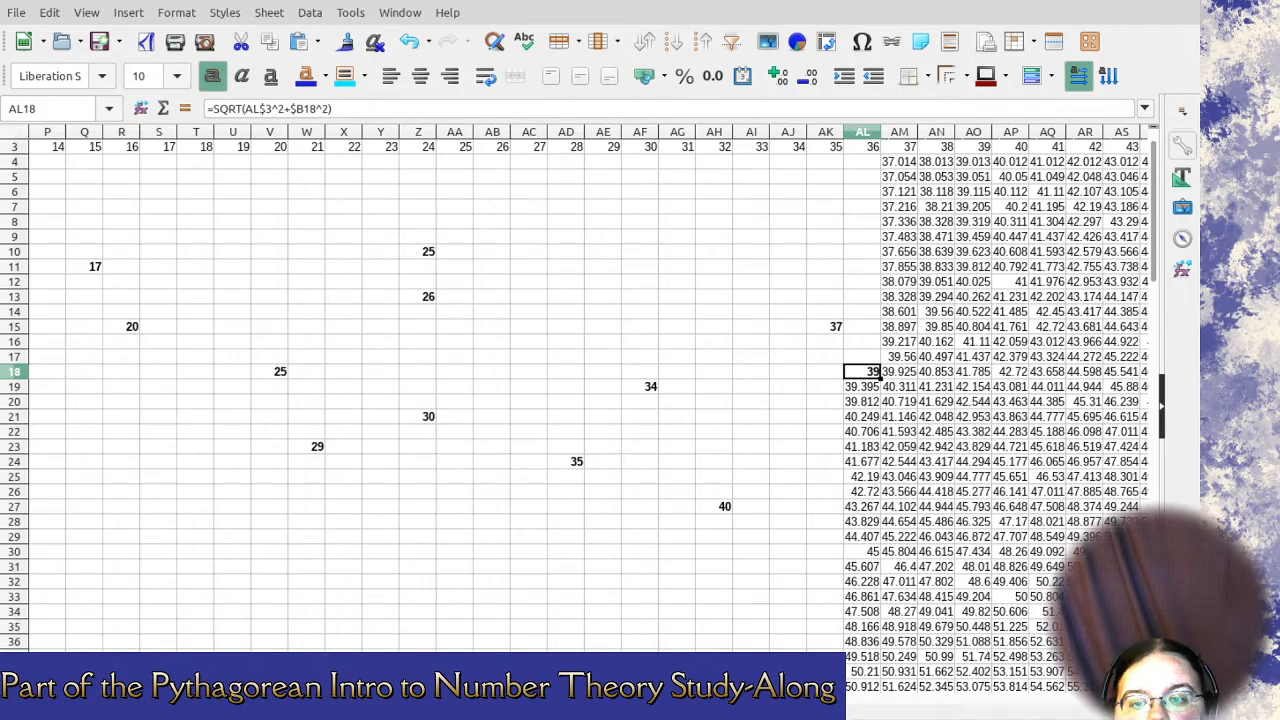
Clear the non-whole hypotenuses in AL19:AL29 and AL31:AL39, and bold the hypotenuse 45 in AL30.
scroll(588, 400, right, 15)
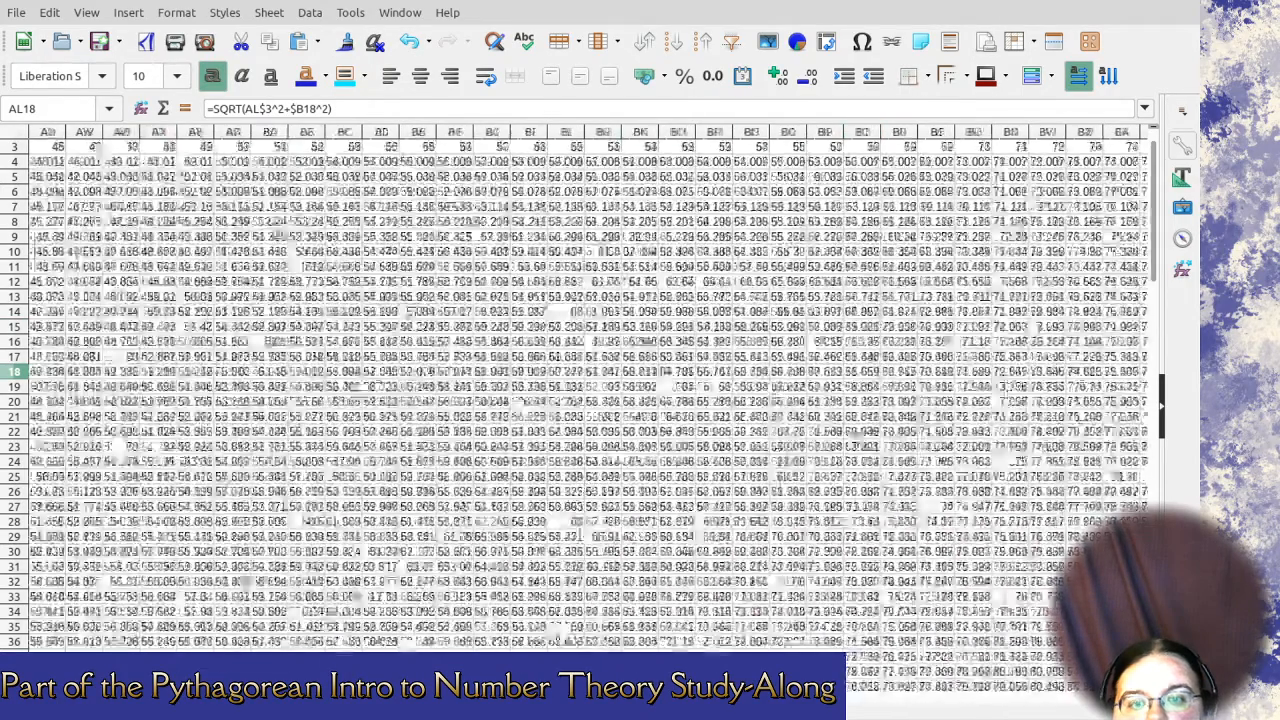
scroll(588, 400, left, 15)
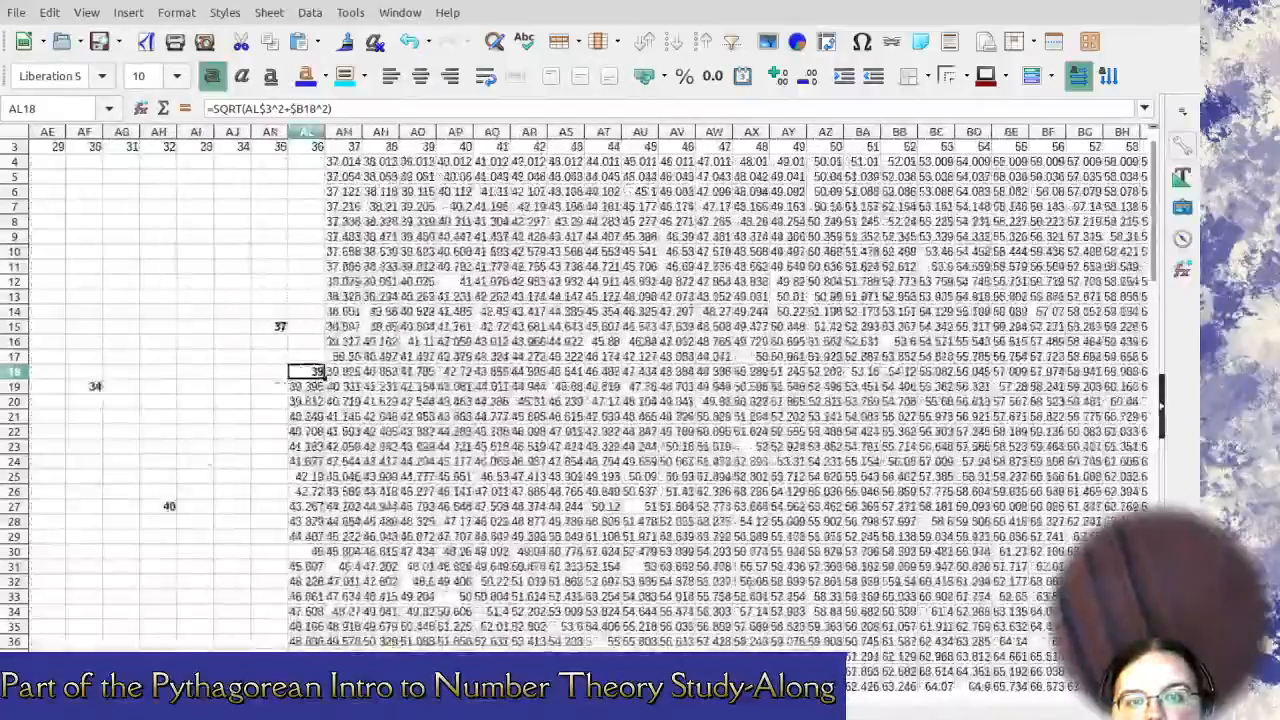
scroll(362, 374, down, 2)
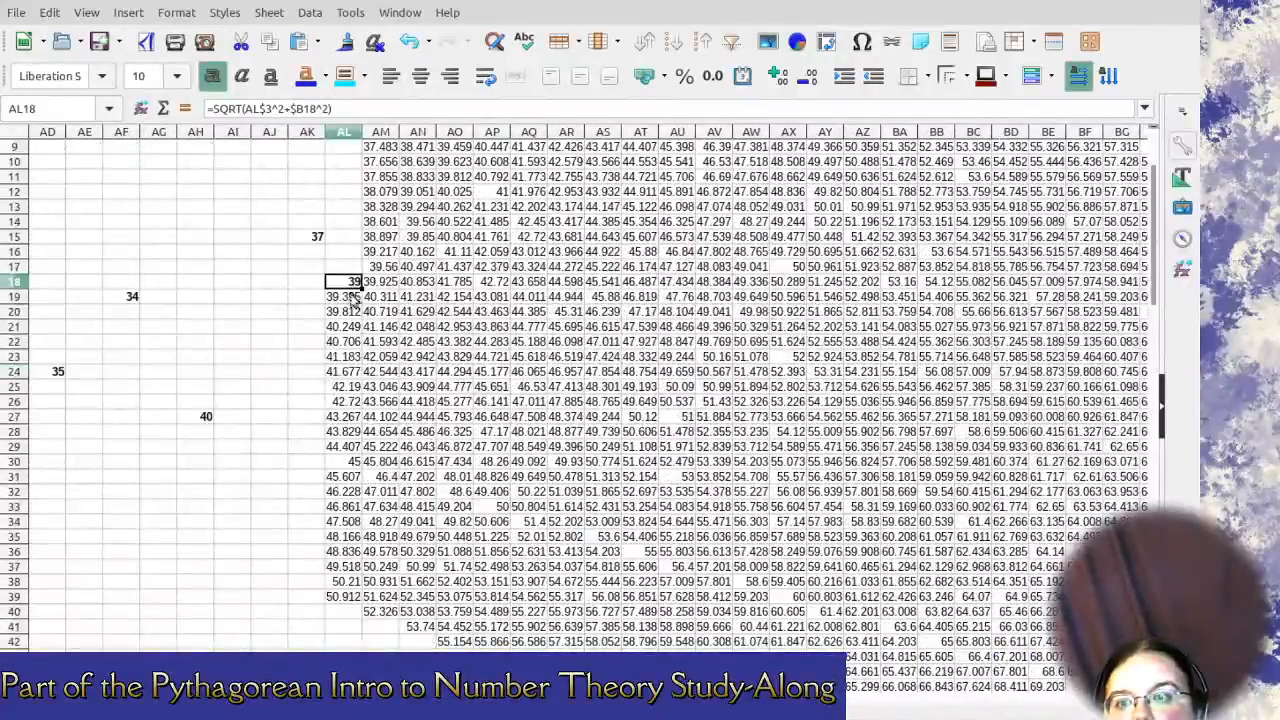
drag(345, 297, 355, 448)
key(Delete)
click(352, 461)
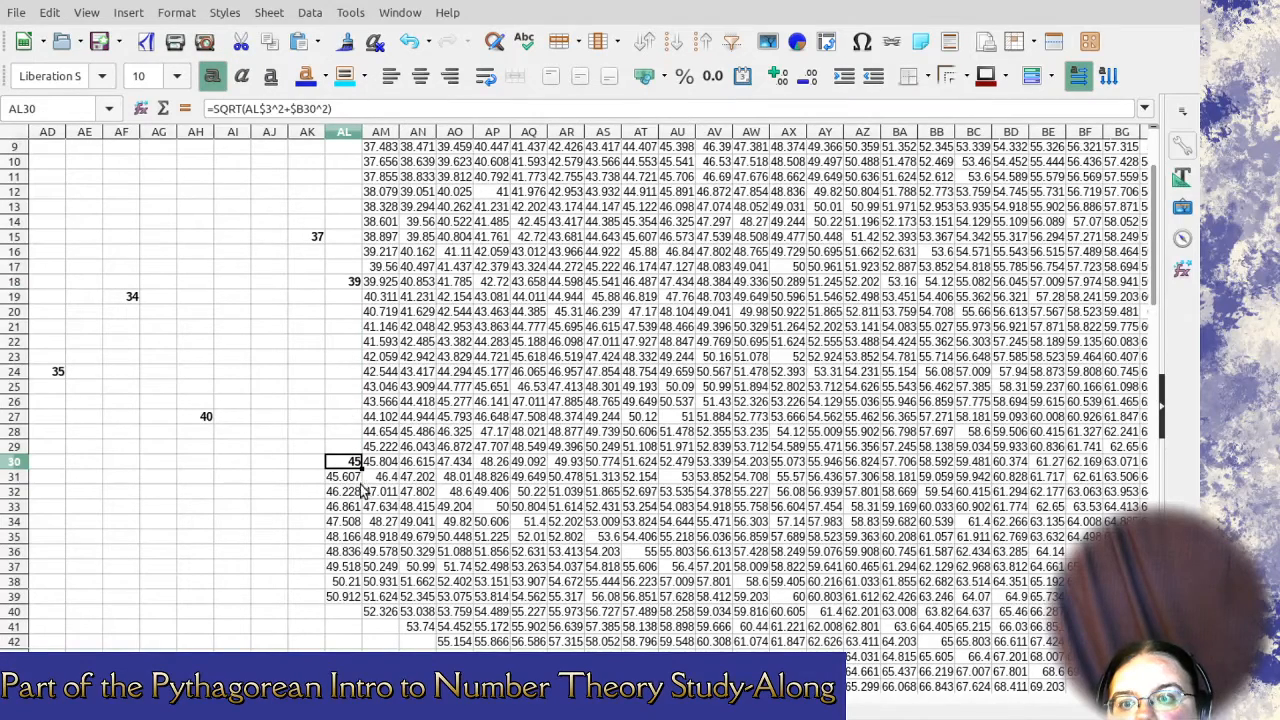
drag(350, 476, 345, 598)
key(Delete)
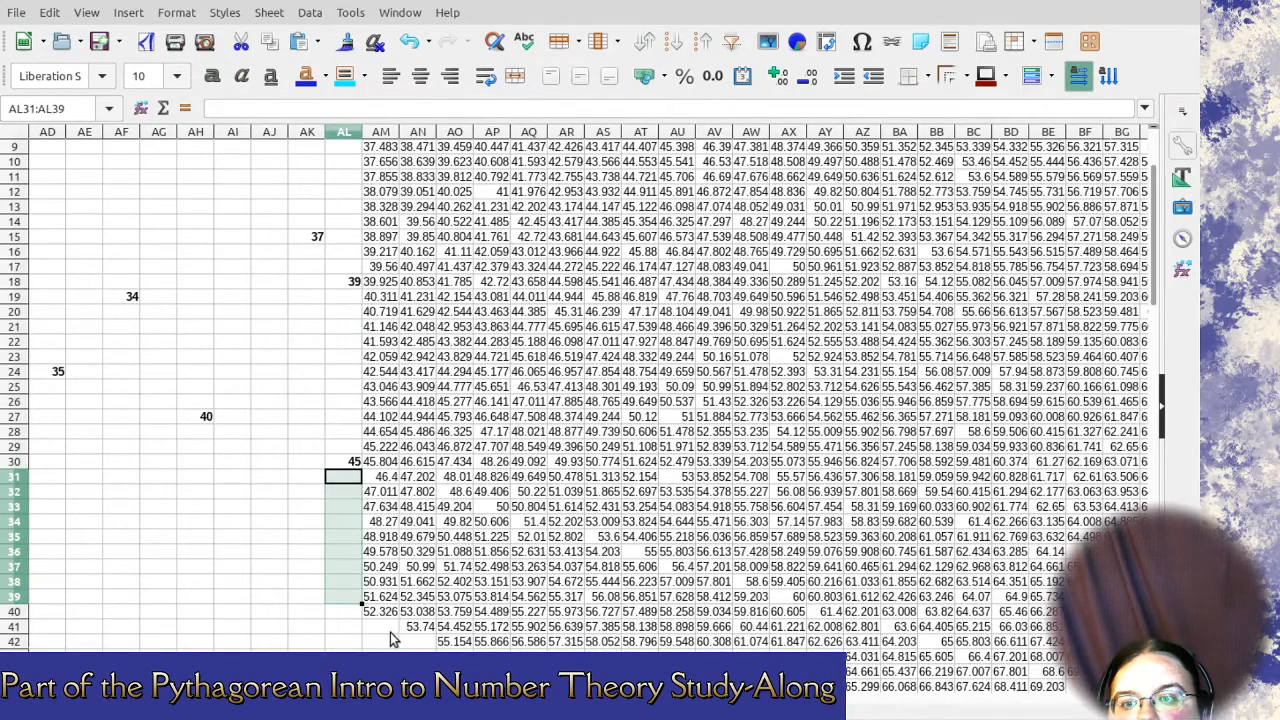
Delete the empty columns for the side lengths 1 to 3 and 5 to 7.
scroll(380, 580, up, 3)
scroll(395, 530, down, 2)
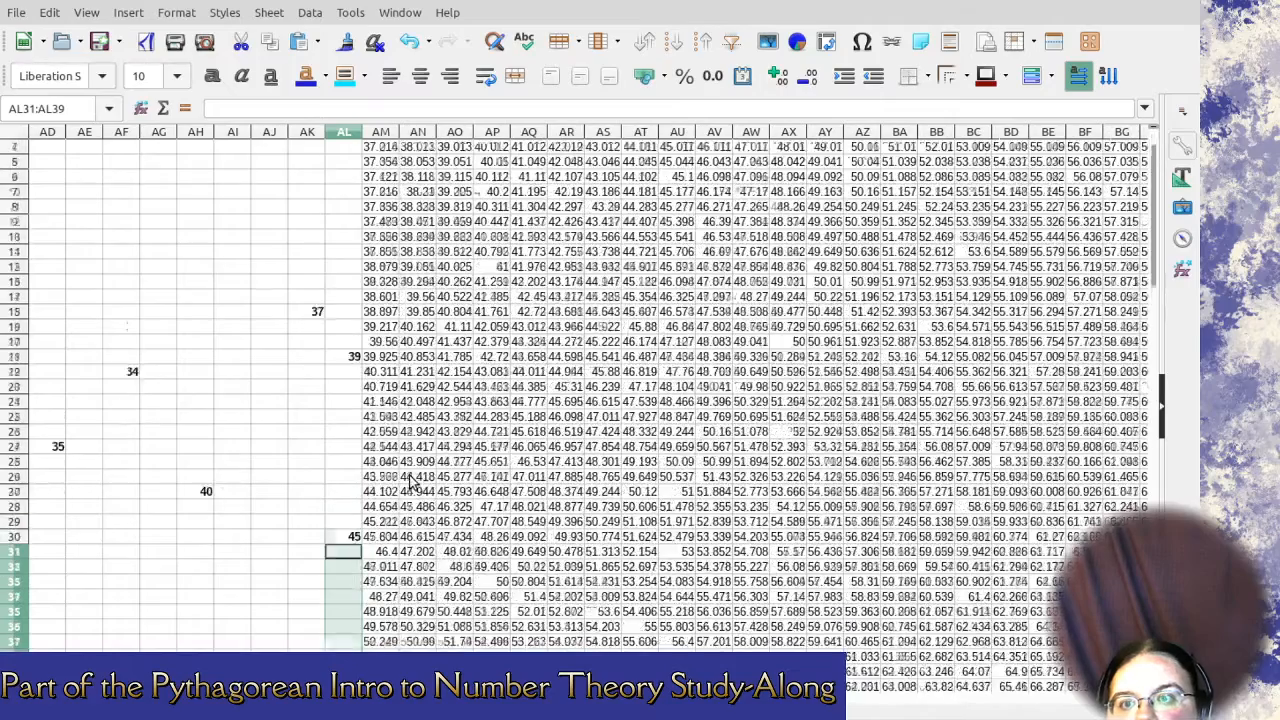
scroll(382, 567, up, 2)
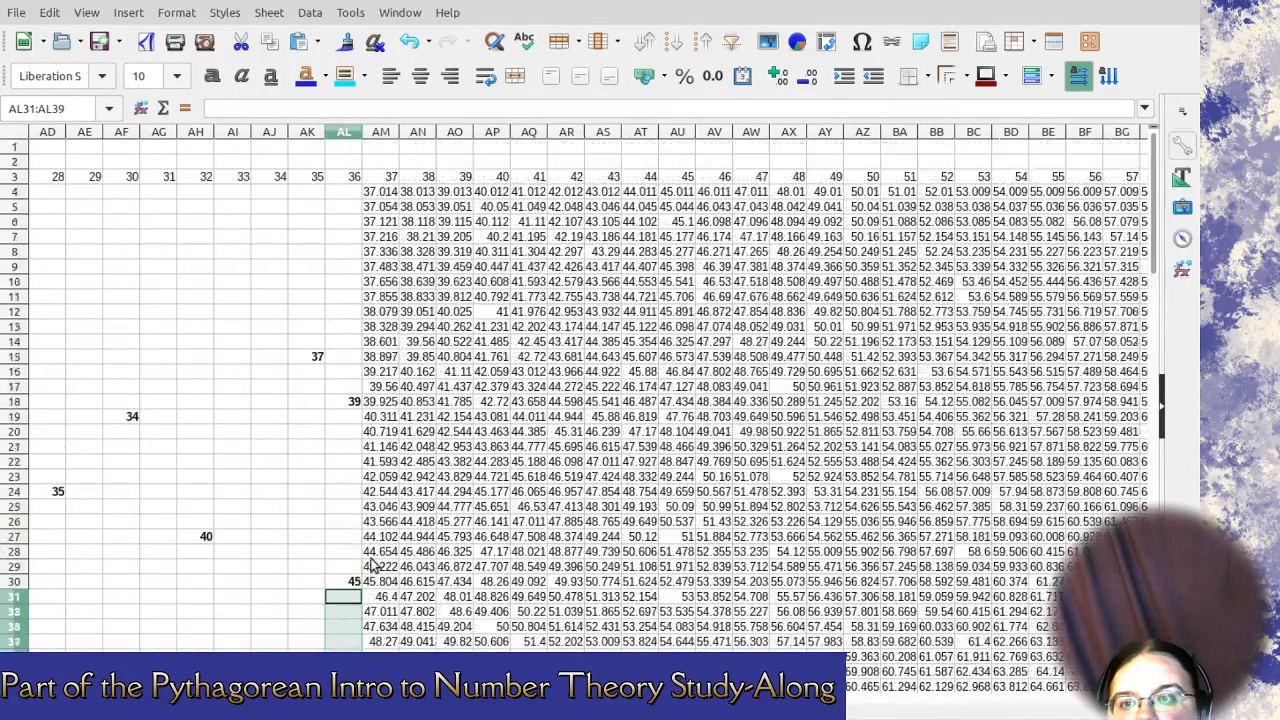
scroll(575, 390, left, 10)
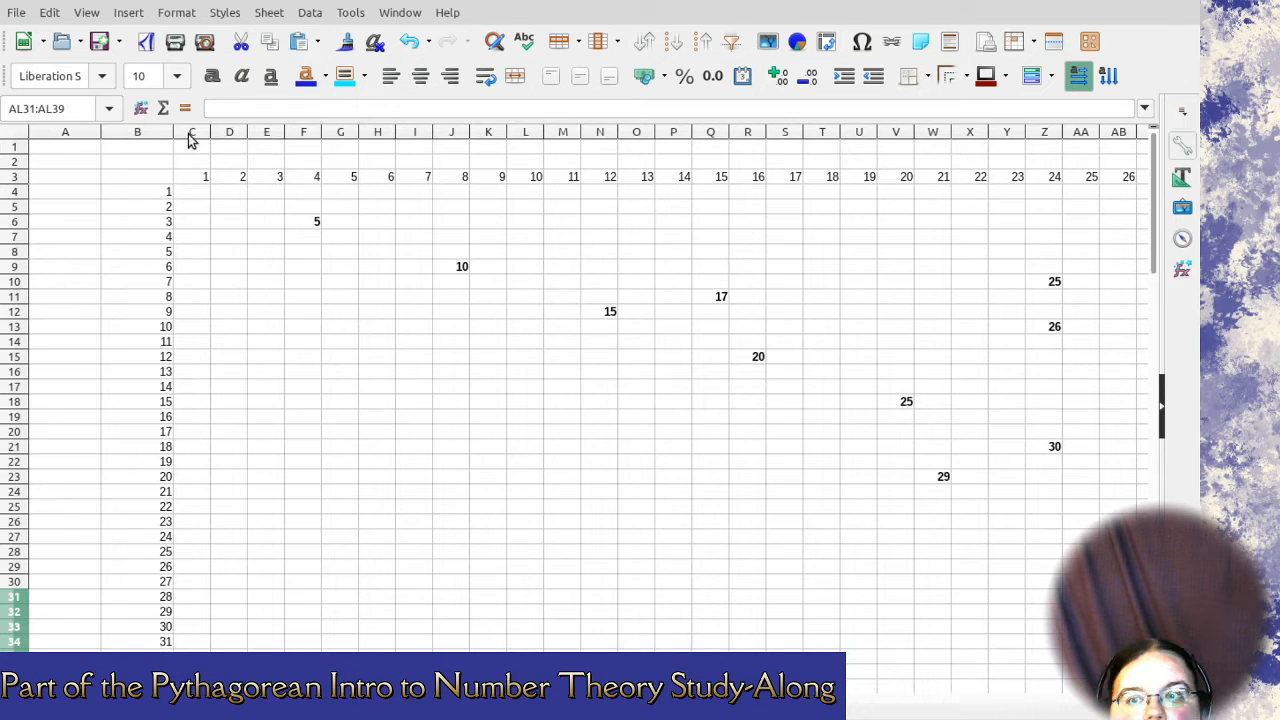
drag(193, 133, 257, 143)
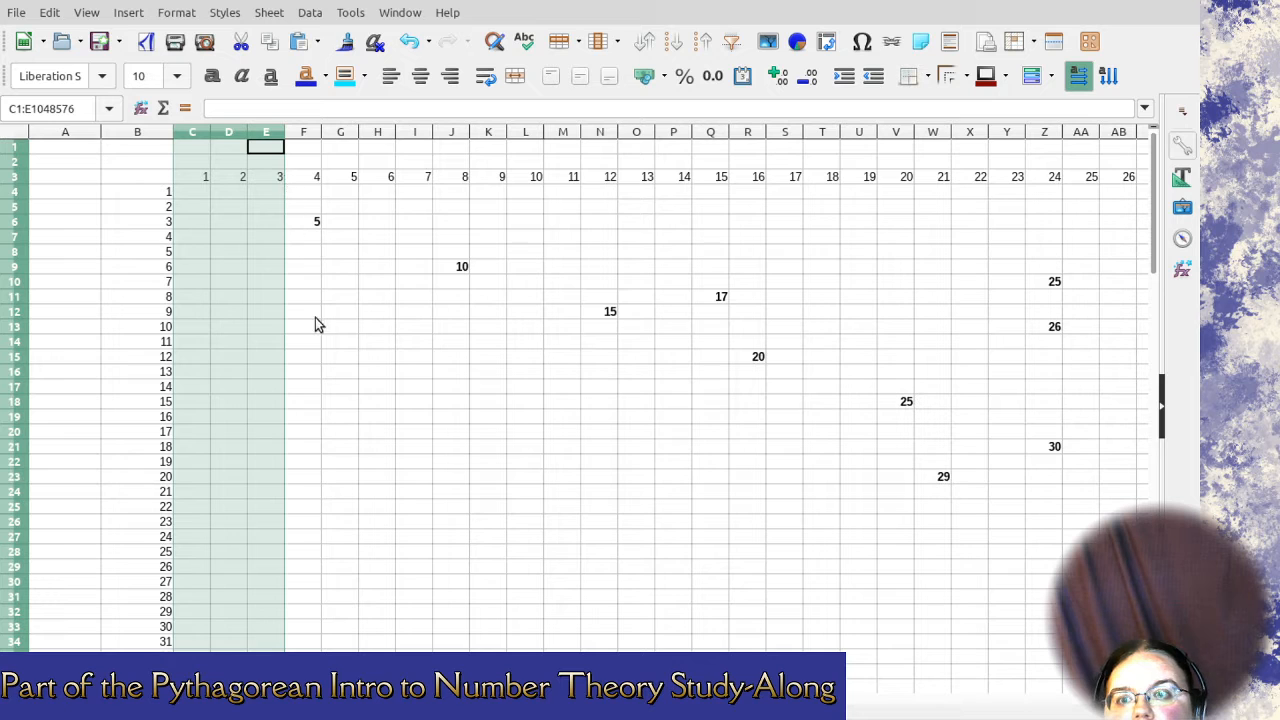
key(ctrl+minus)
drag(229, 133, 305, 148)
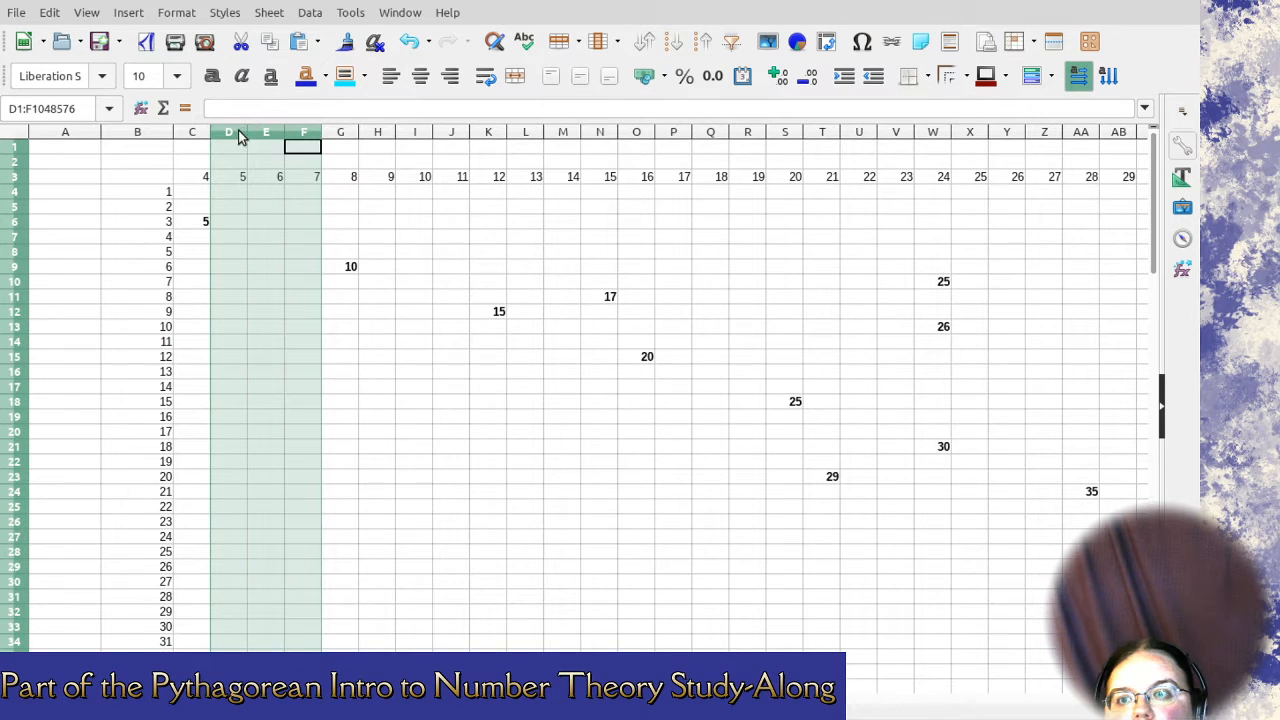
key(ctrl+minus)
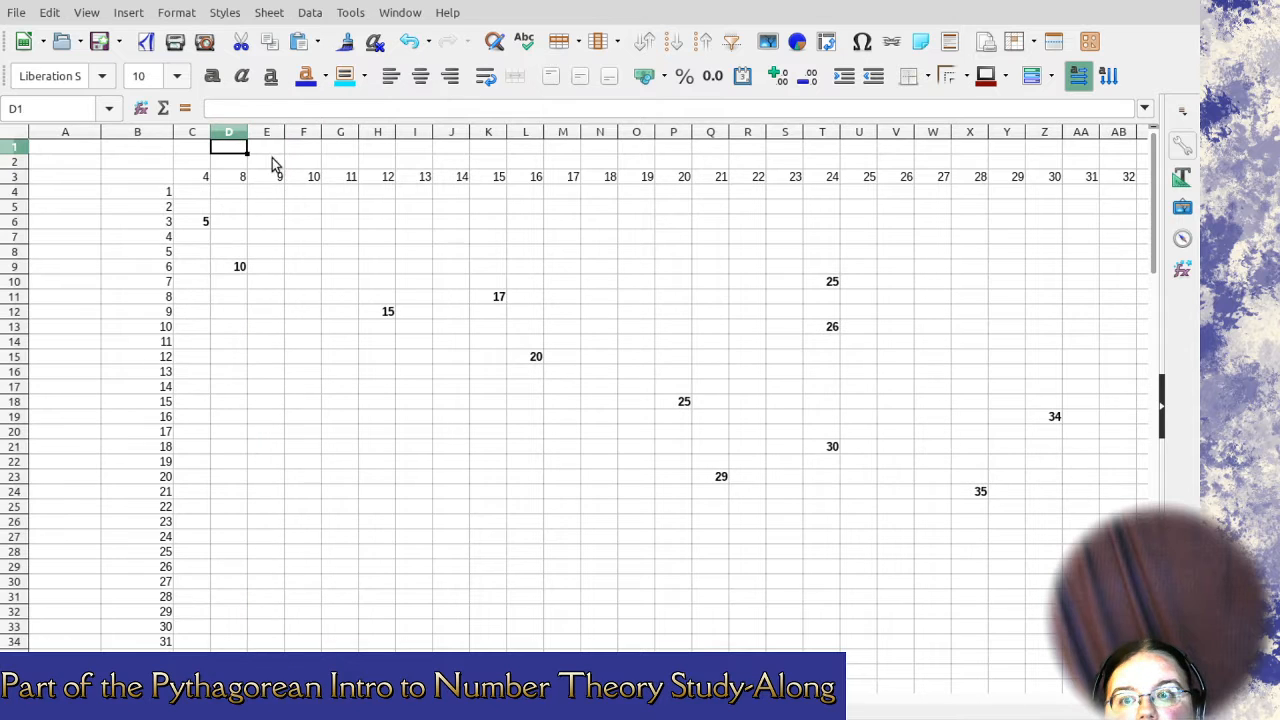
Delete the empty columns for the side lengths 9 to 11 and 13 to 14.
drag(266, 133, 330, 138)
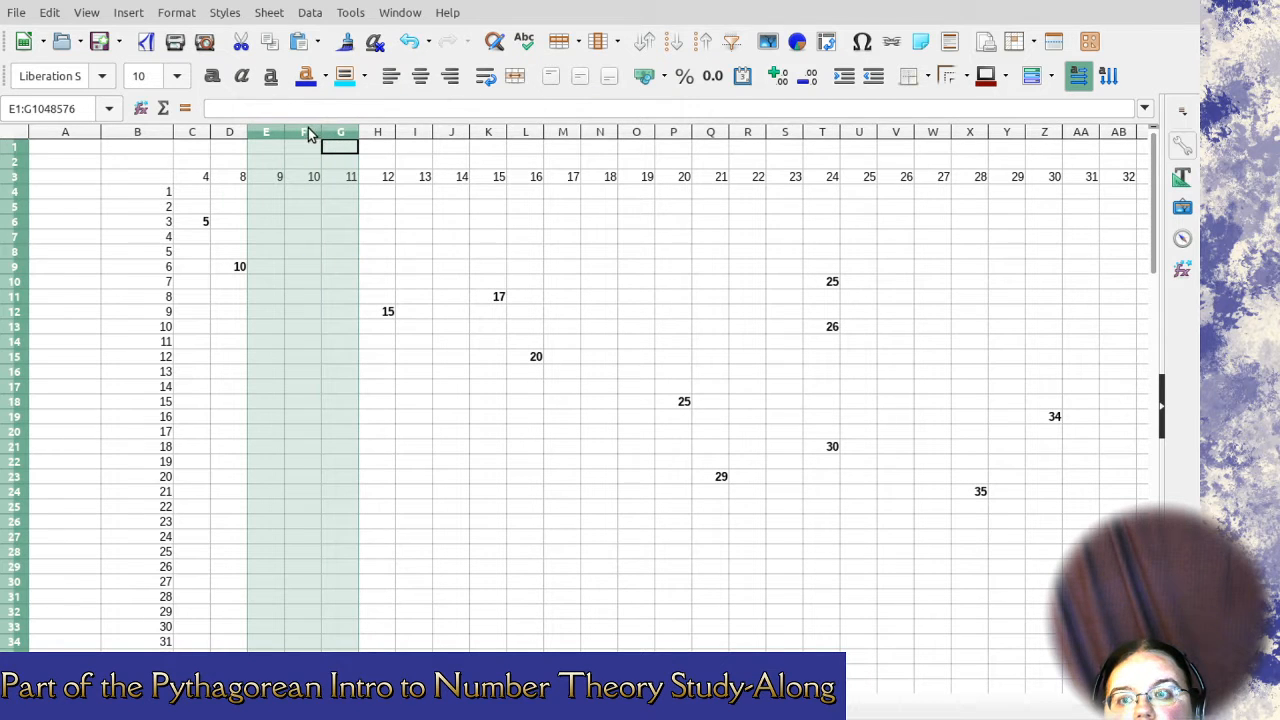
key(ctrl+minus)
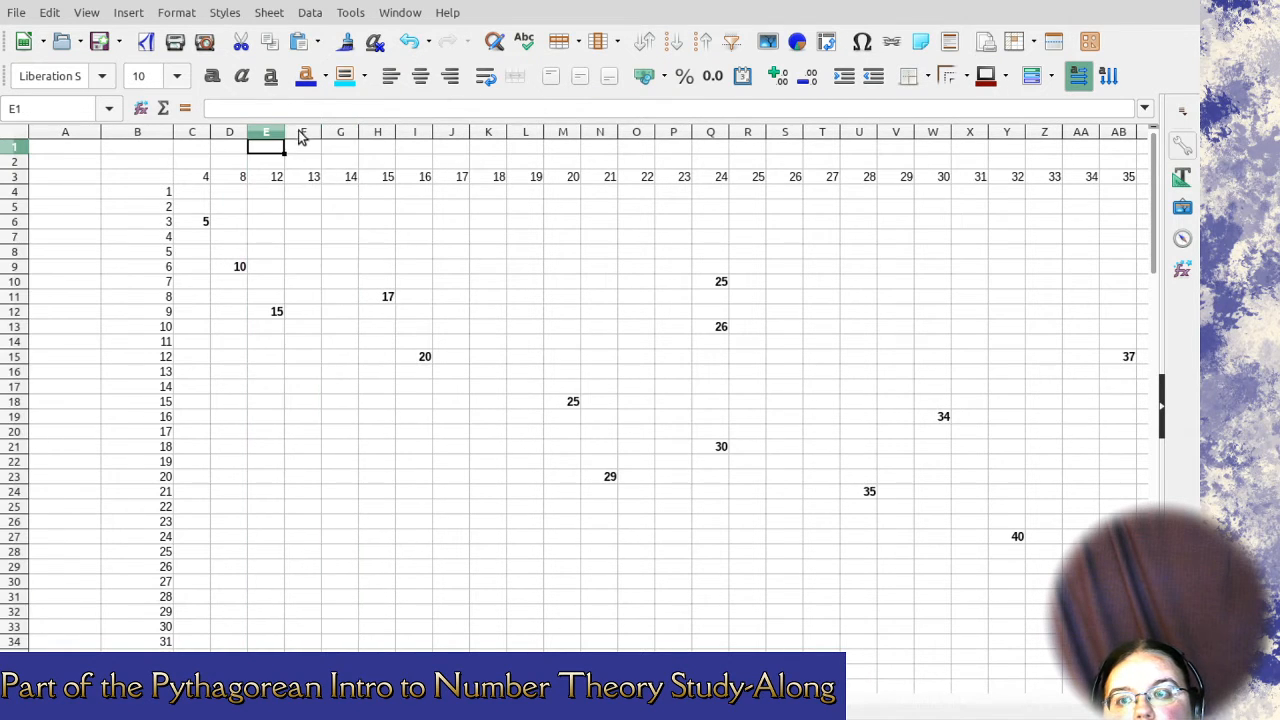
drag(301, 137, 336, 137)
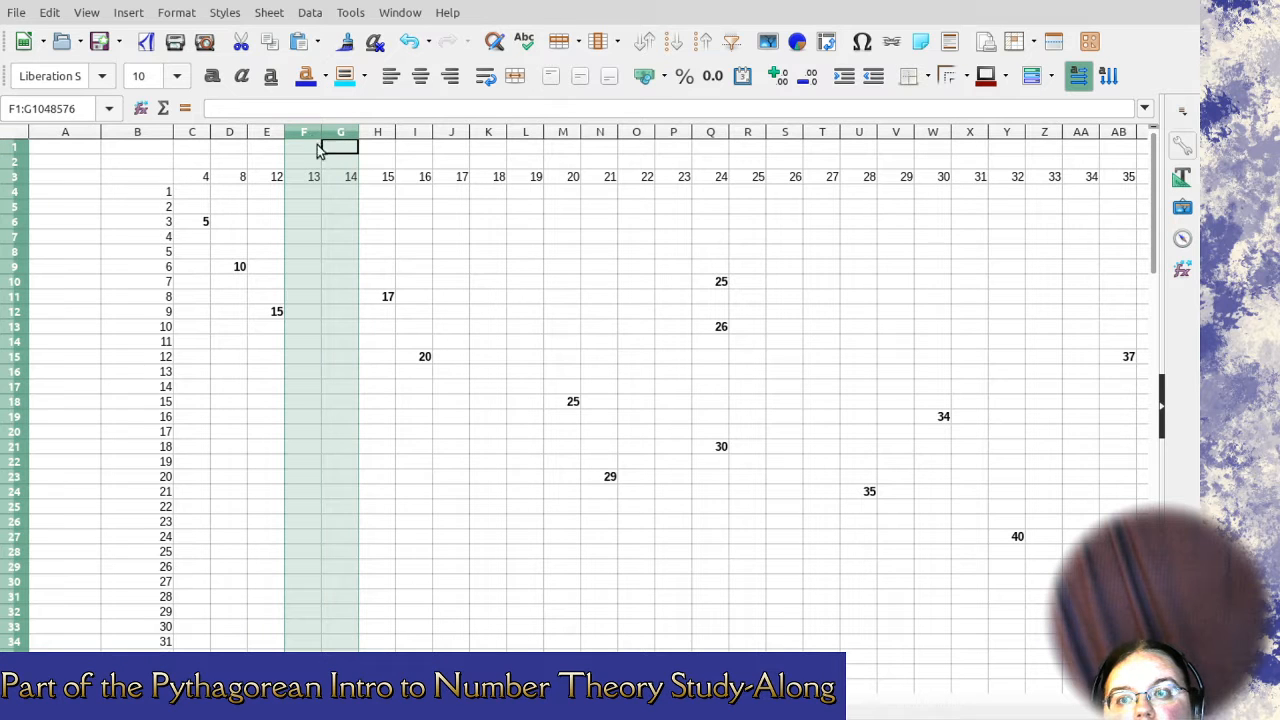
key(ctrl+minus)
Delete the empty columns for the side lengths 17 to 19 and 22 to 23.
drag(378, 135, 460, 133)
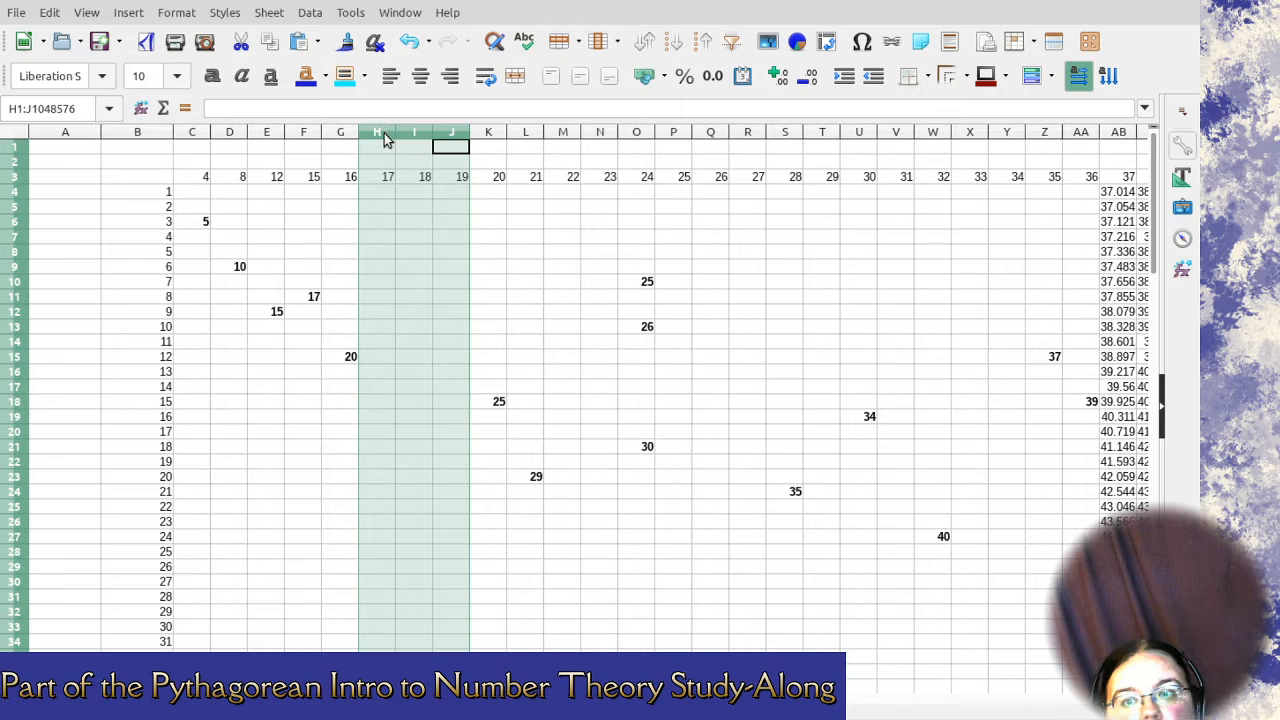
key(ctrl+minus)
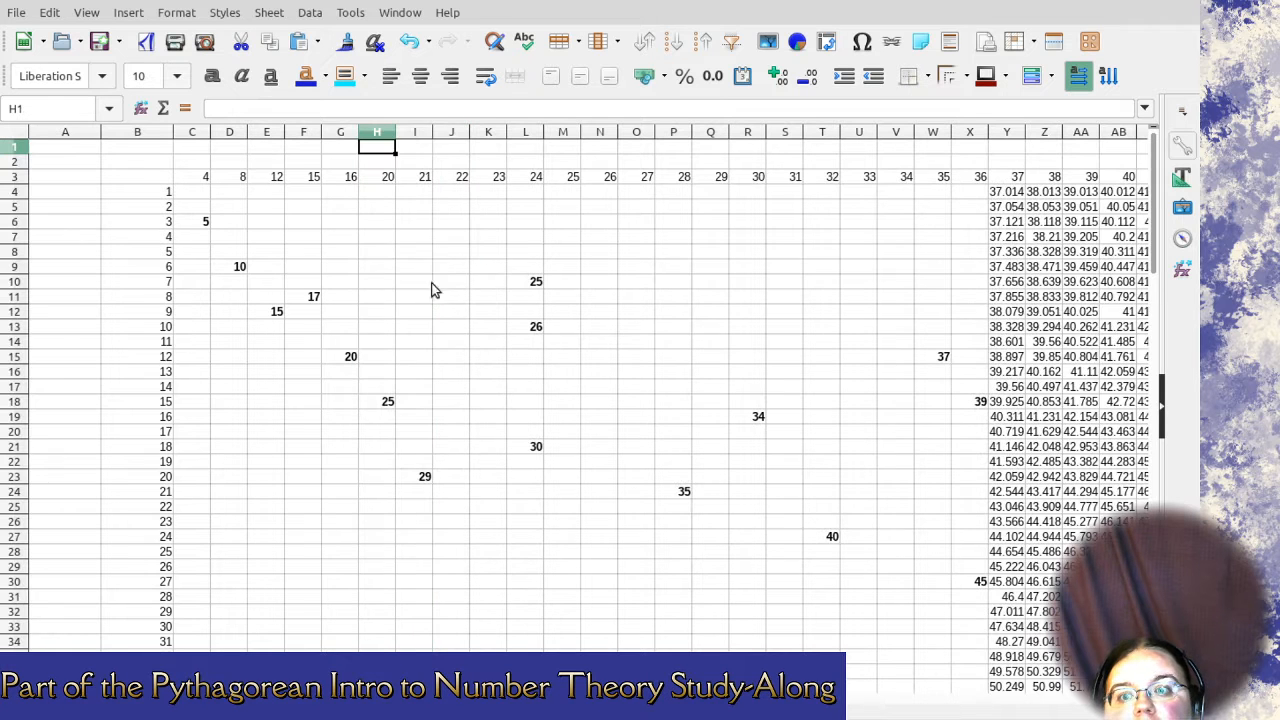
click(452, 180)
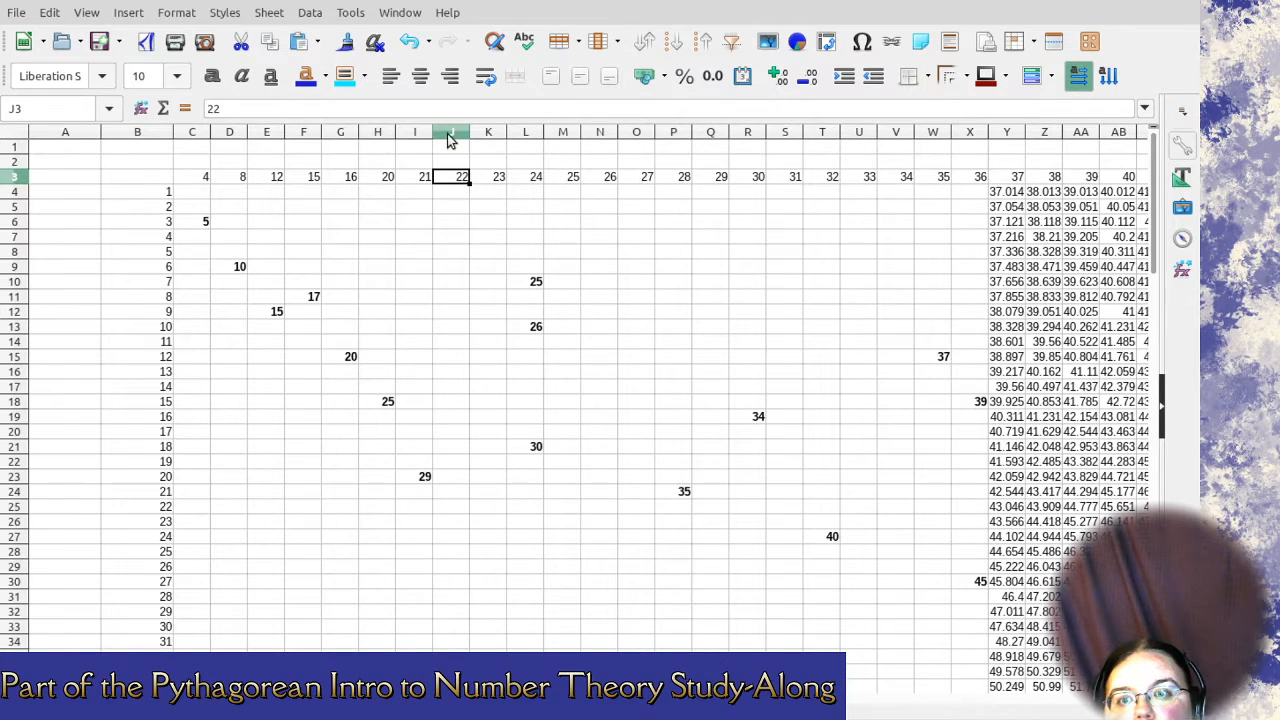
drag(450, 140, 486, 134)
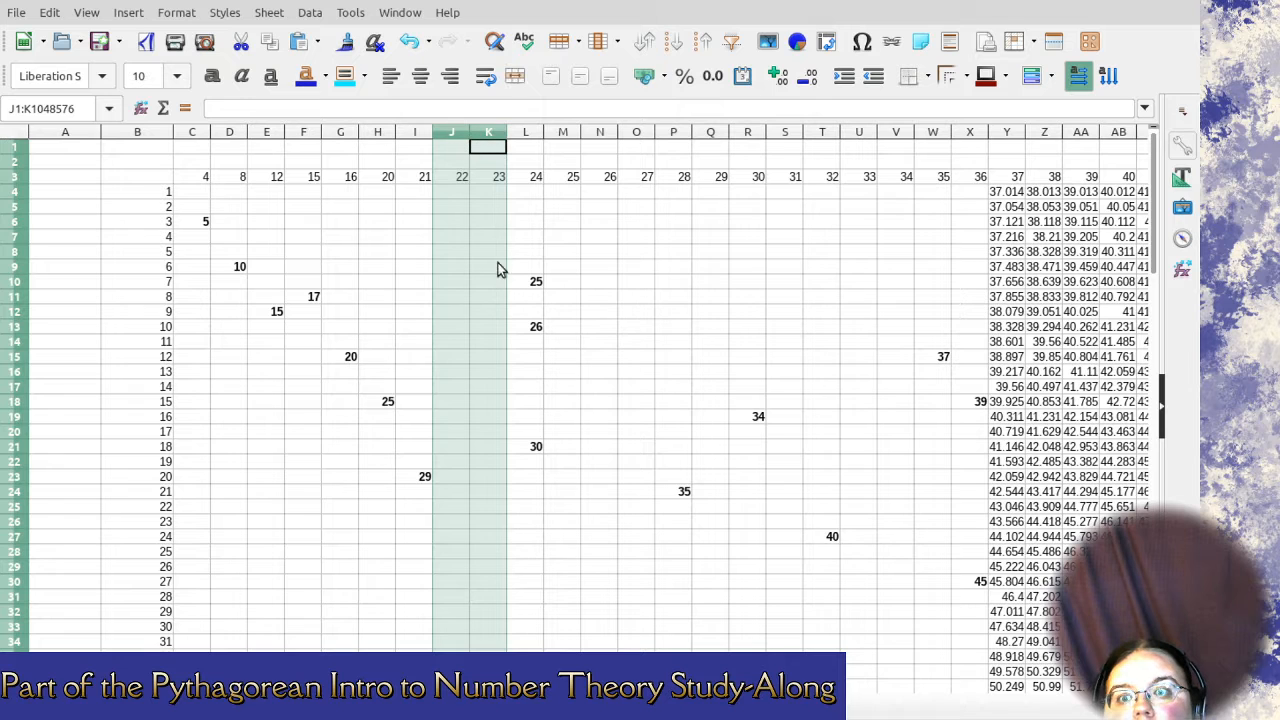
key(ctrl+minus)
Delete the empty columns for the side lengths 25 to 27 and 29.
drag(488, 132, 565, 133)
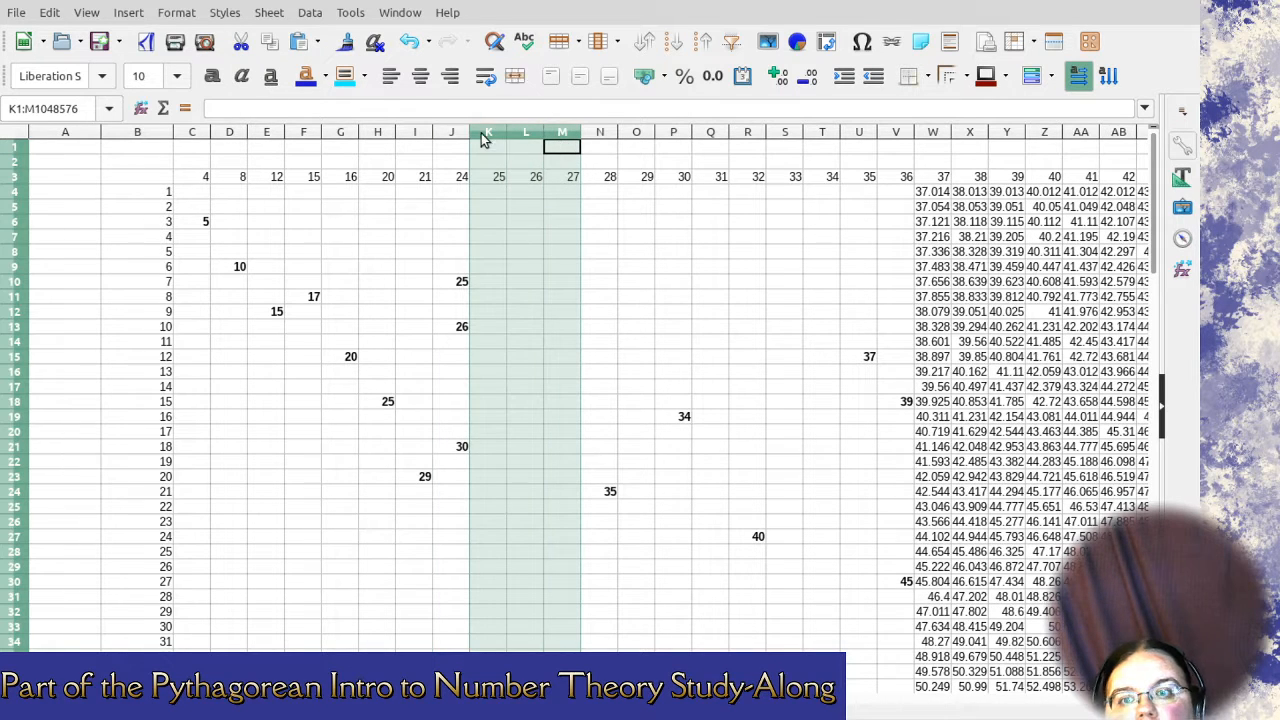
key(ctrl+minus)
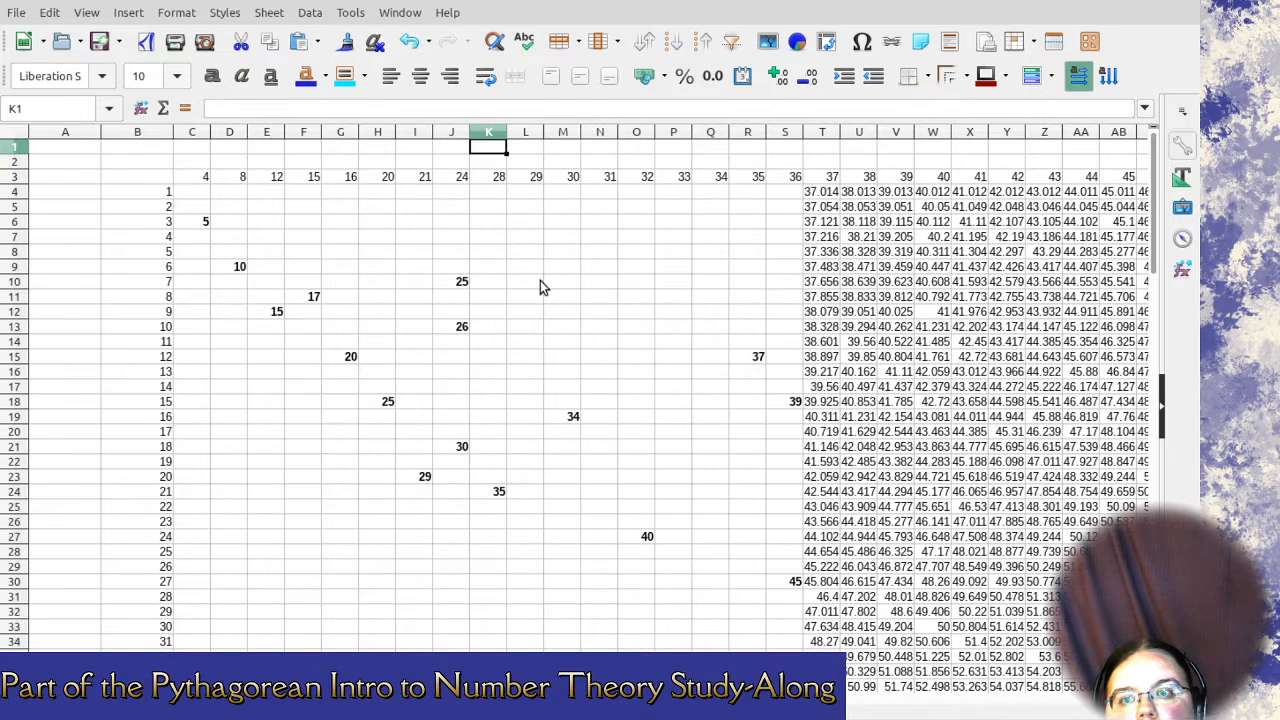
click(527, 133)
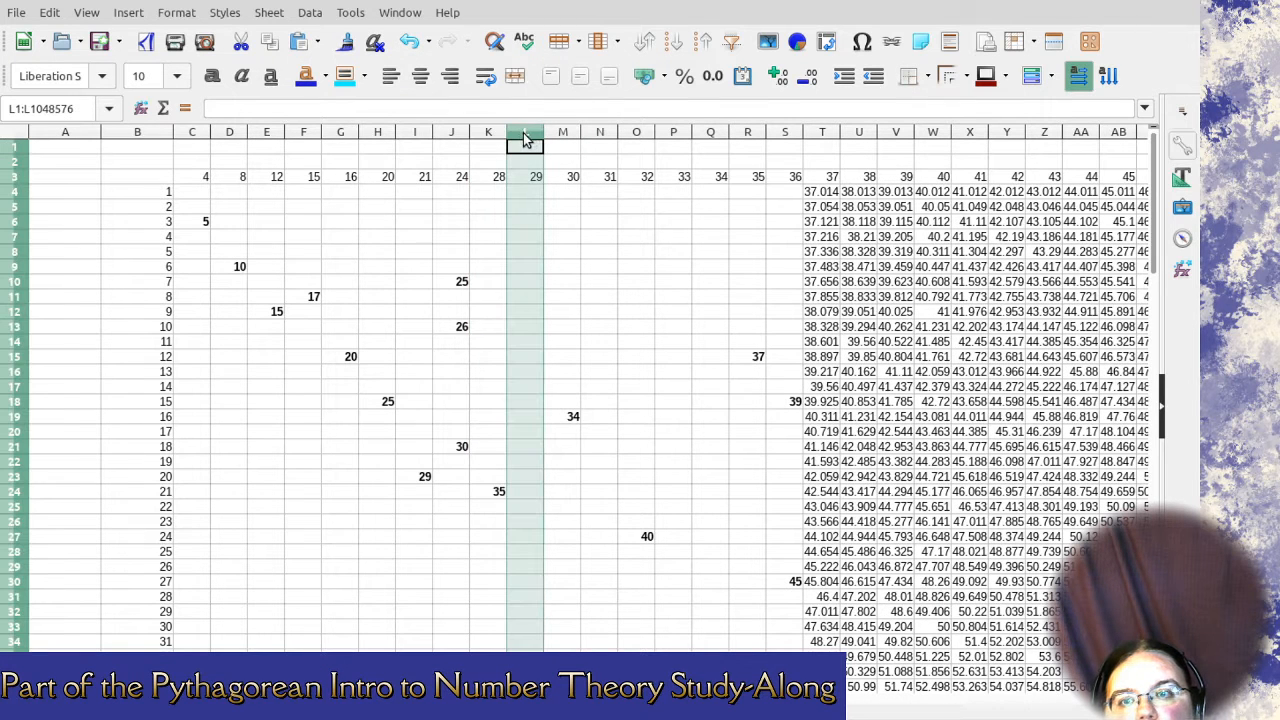
key(ctrl+minus)
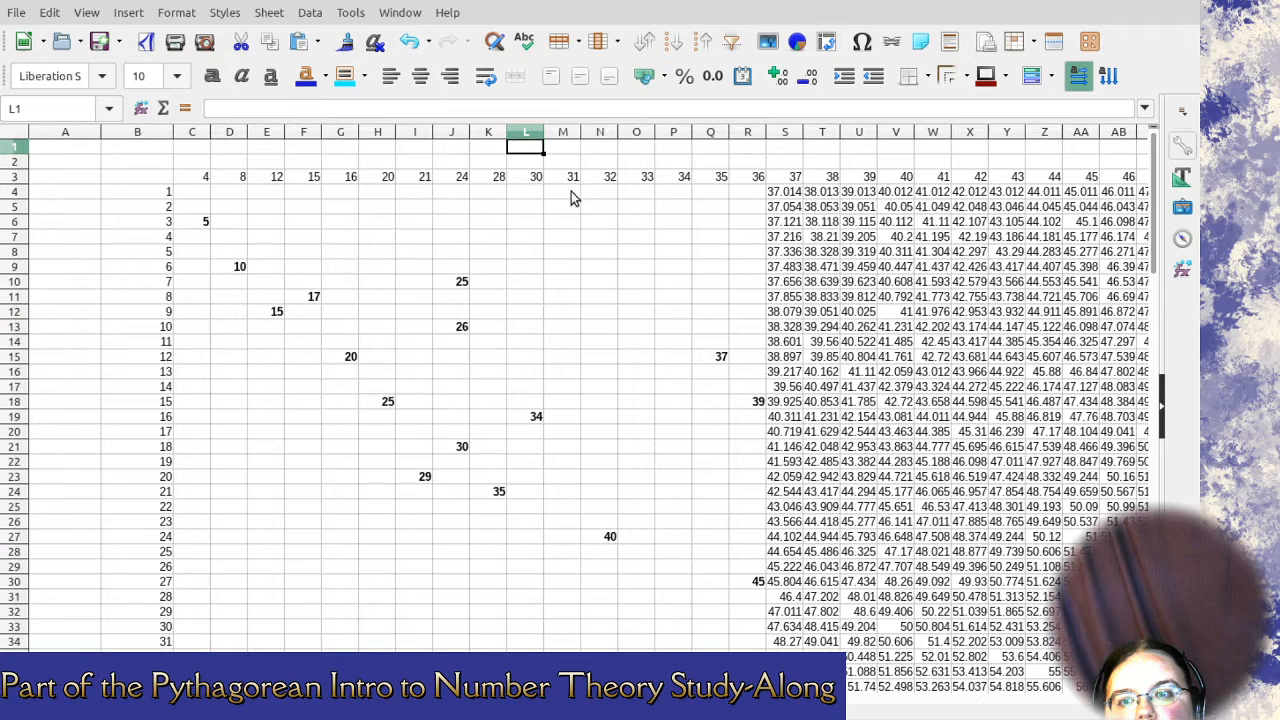
Delete the empty columns for the side lengths 31, 33 and 34.
click(561, 133)
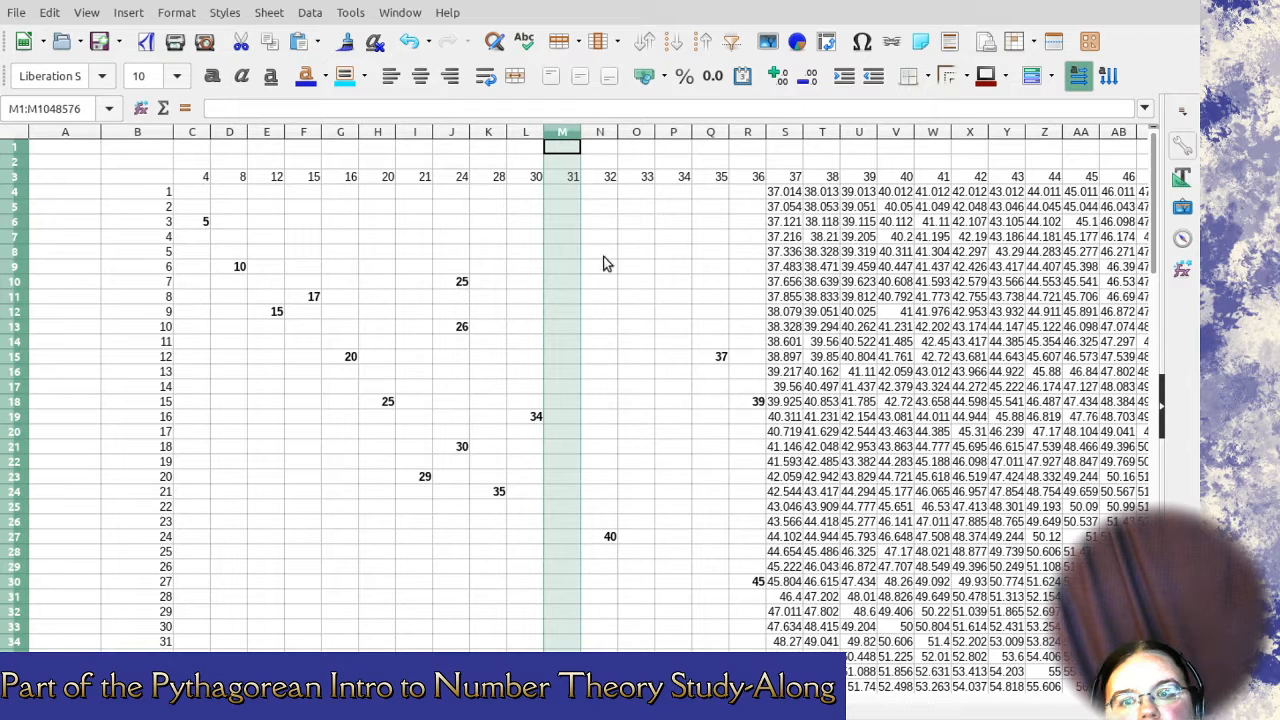
key(ctrl+minus)
click(599, 133)
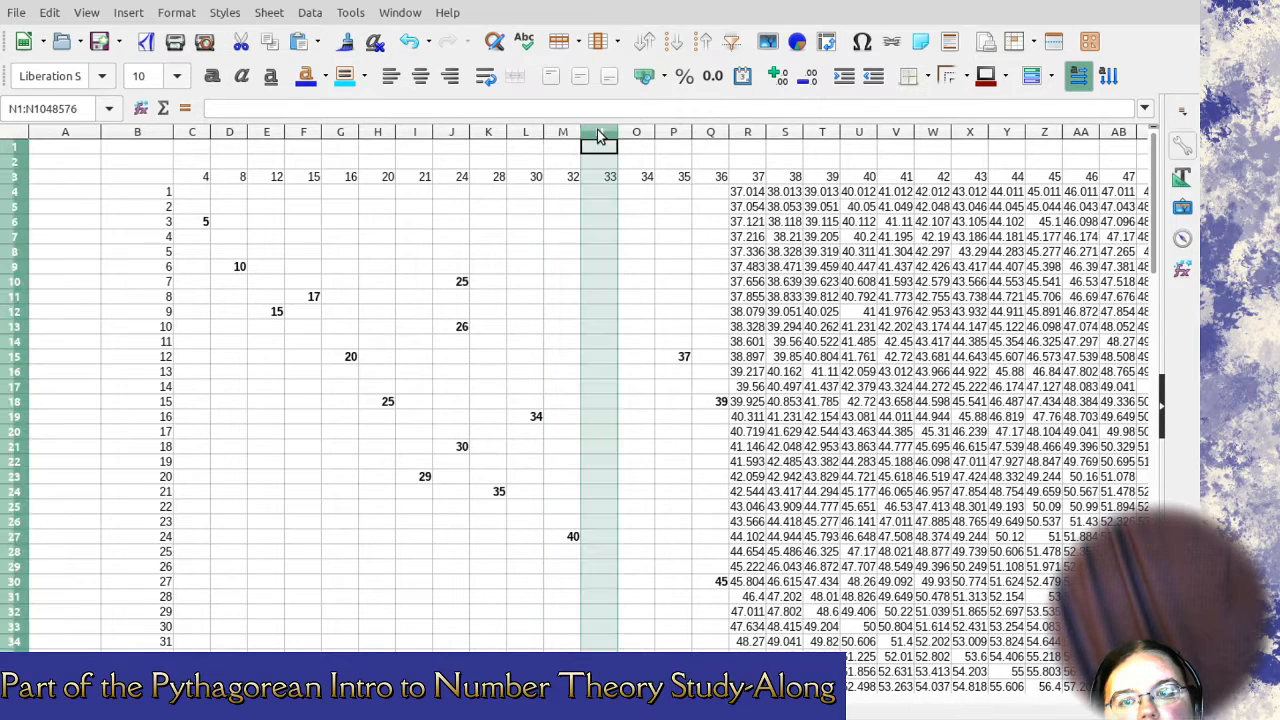
drag(599, 133, 637, 133)
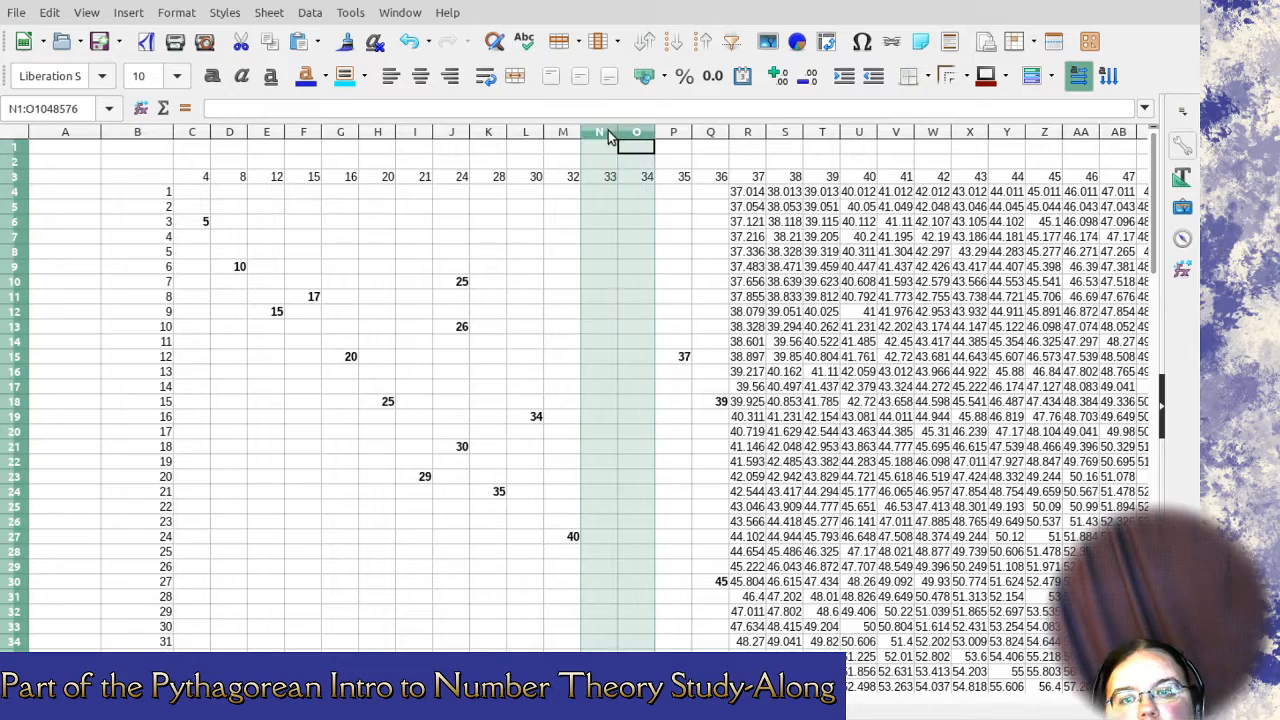
key(ctrl+minus)
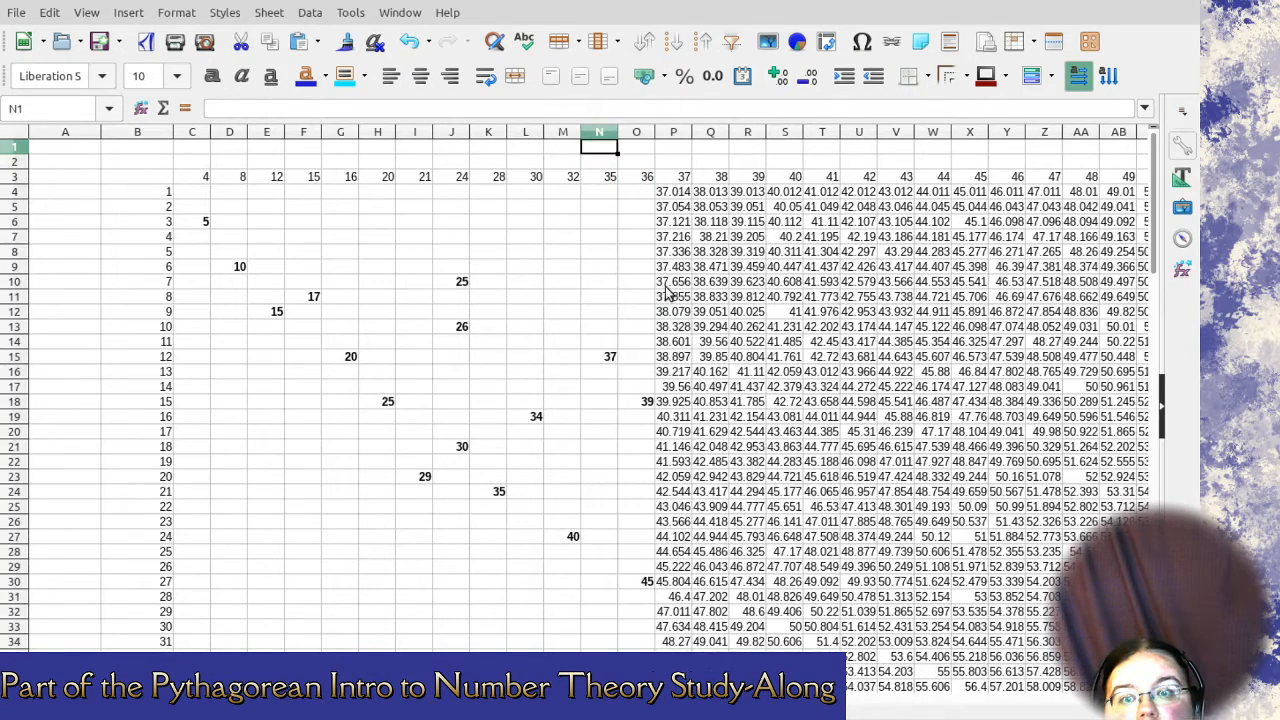
Clear the non-whole hypotenuses in P4:S11 and bold the hypotenuse 41 in S12.
scroll(698, 470, down, 3)
scroll(698, 470, up, 1)
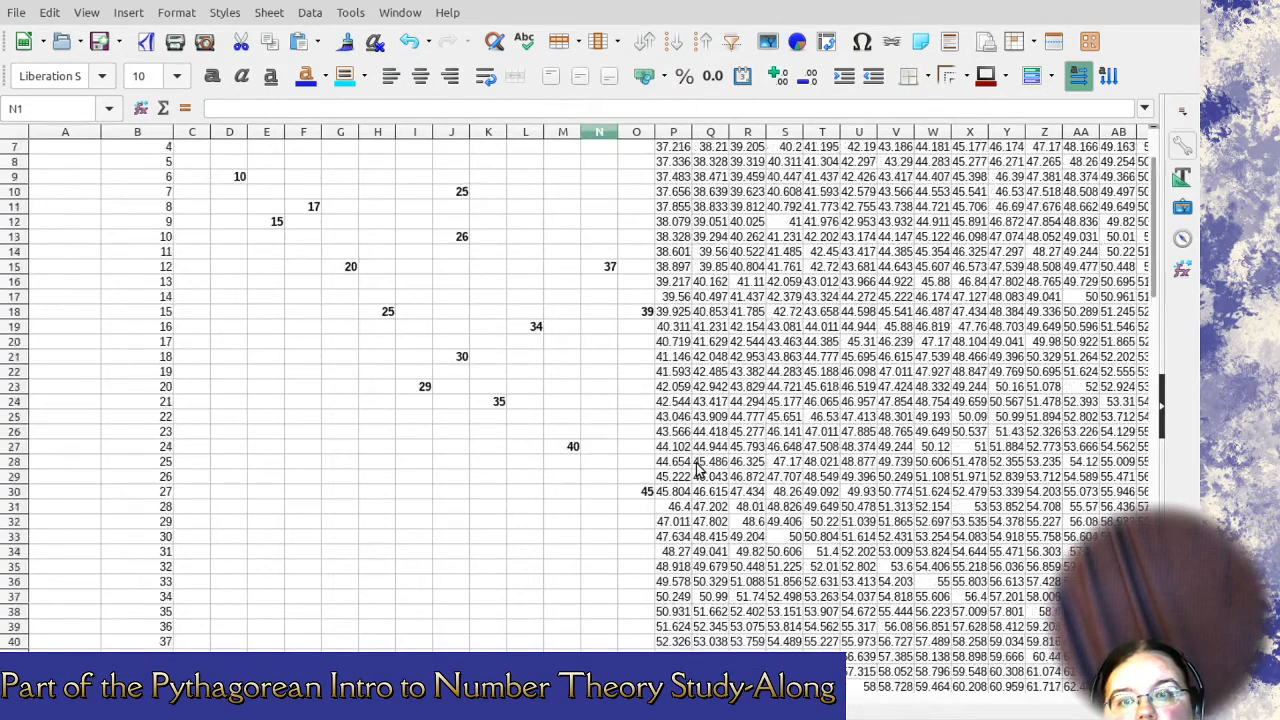
scroll(719, 538, up, 2)
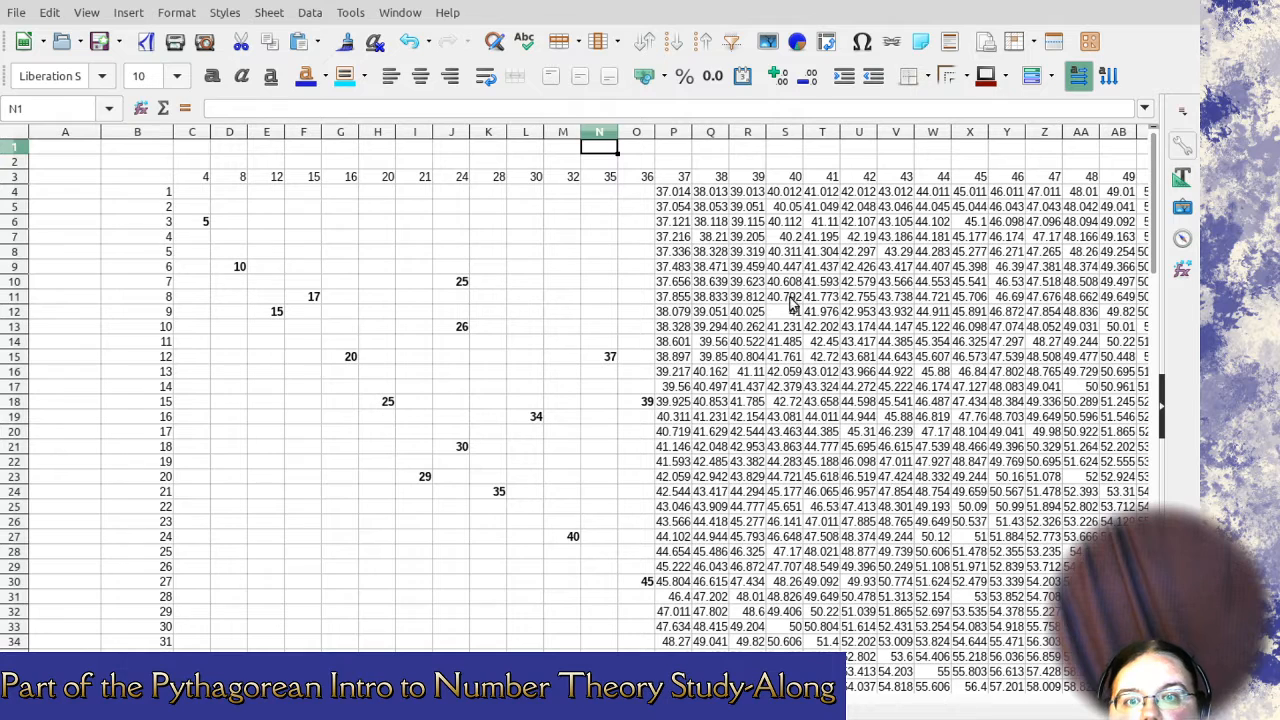
drag(792, 304, 676, 196)
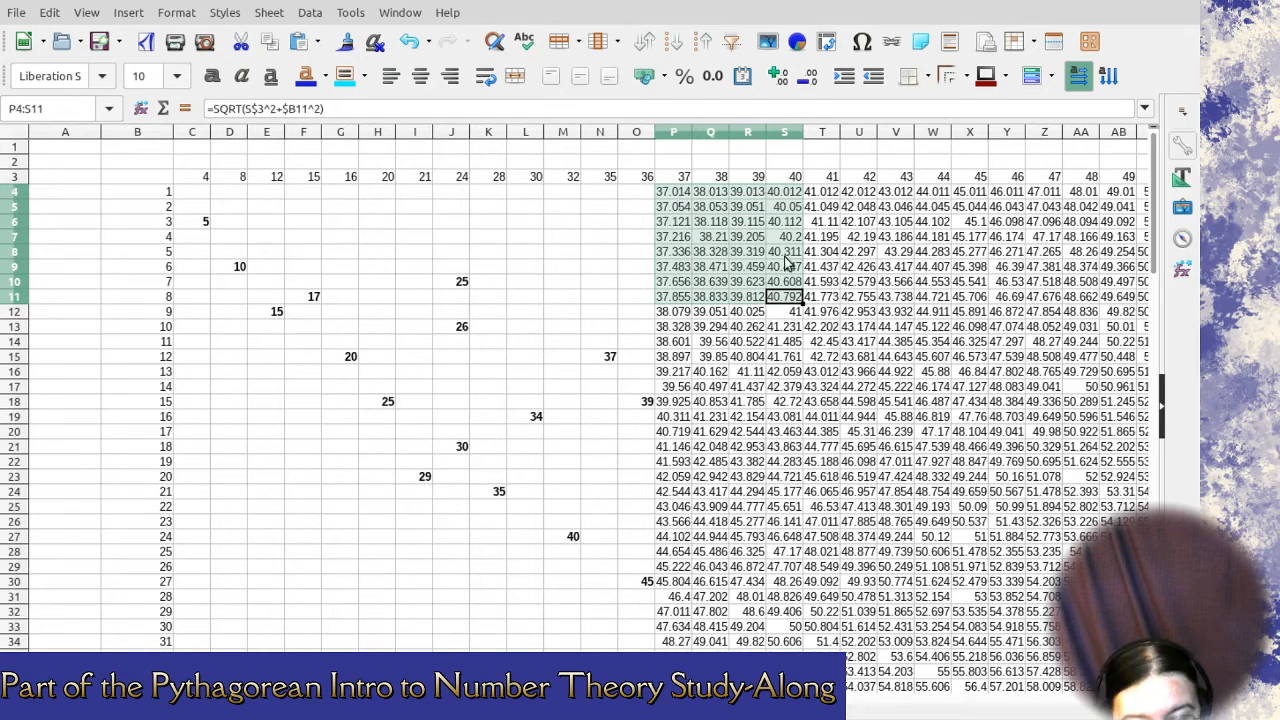
key(Delete)
click(796, 312)
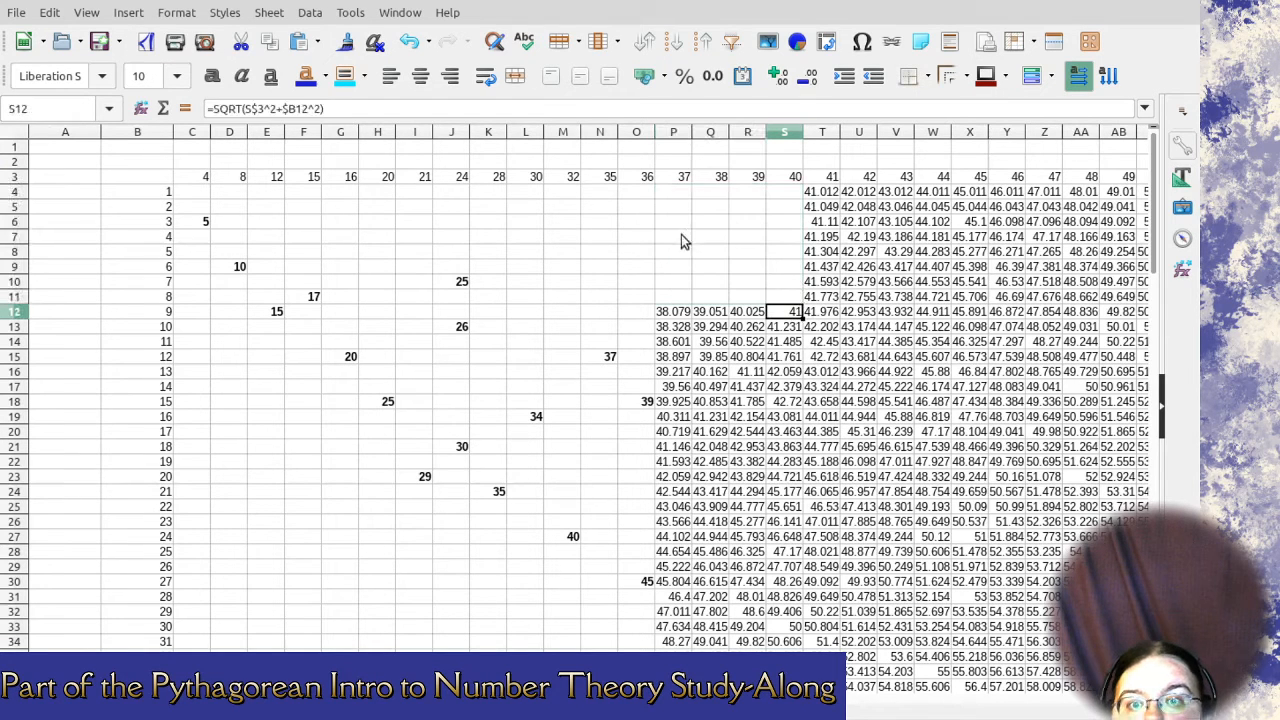
click(222, 78)
Clear the non-whole hypotenuses in P12:R12, P13:S32 and P33:R33, and bold the hypotenuse 50 in S33.
drag(675, 313, 685, 620)
key(Delete)
key(Delete)
click(785, 626)
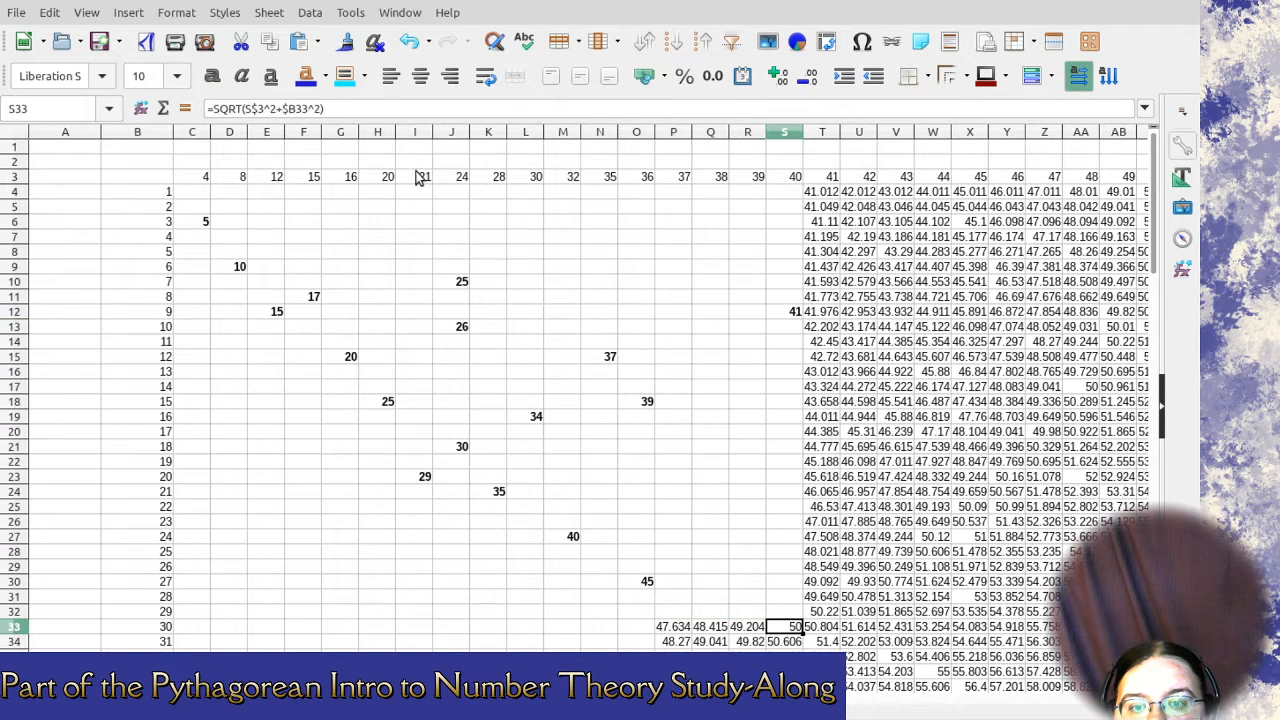
mouse_move(751, 622)
mouse_down()
mouse_move(661, 636)
mouse_move(701, 621)
mouse_move(750, 628)
mouse_up()
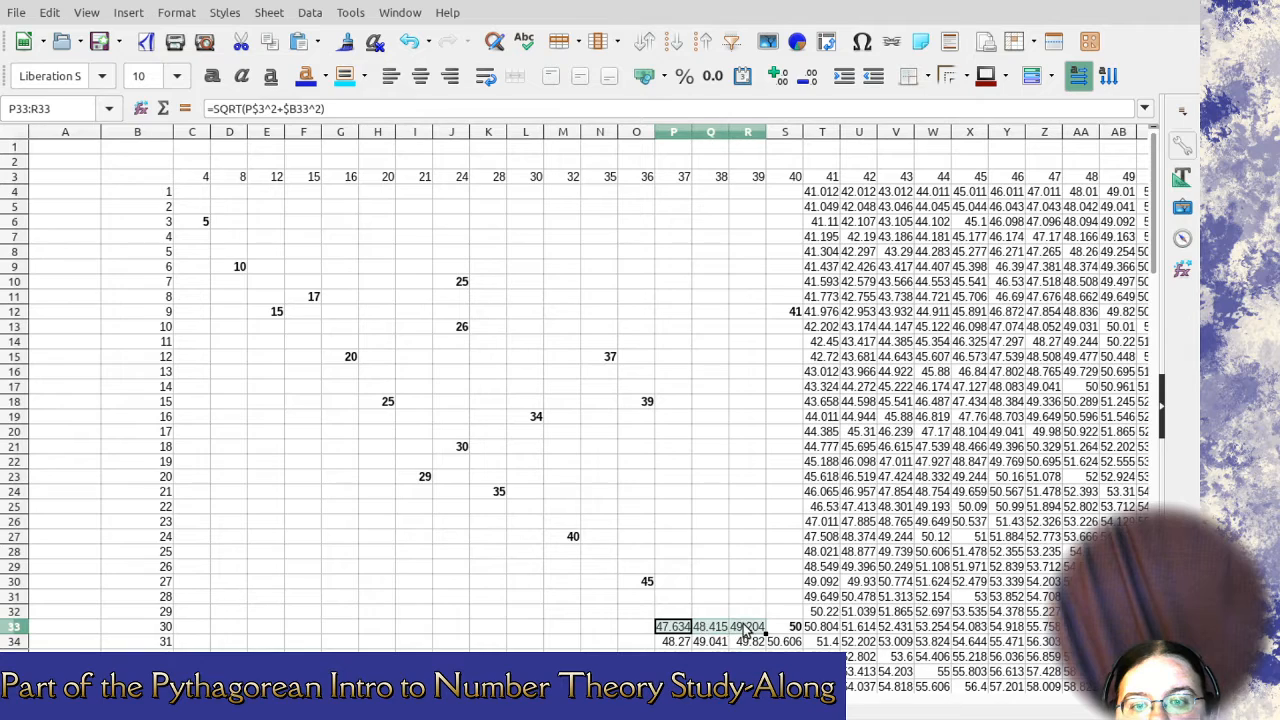
key(Delete)
Clear the non-whole hypotenuses in P34:T45 and bold the hypotenuse 58 in U43.
scroll(750, 628, down, 3)
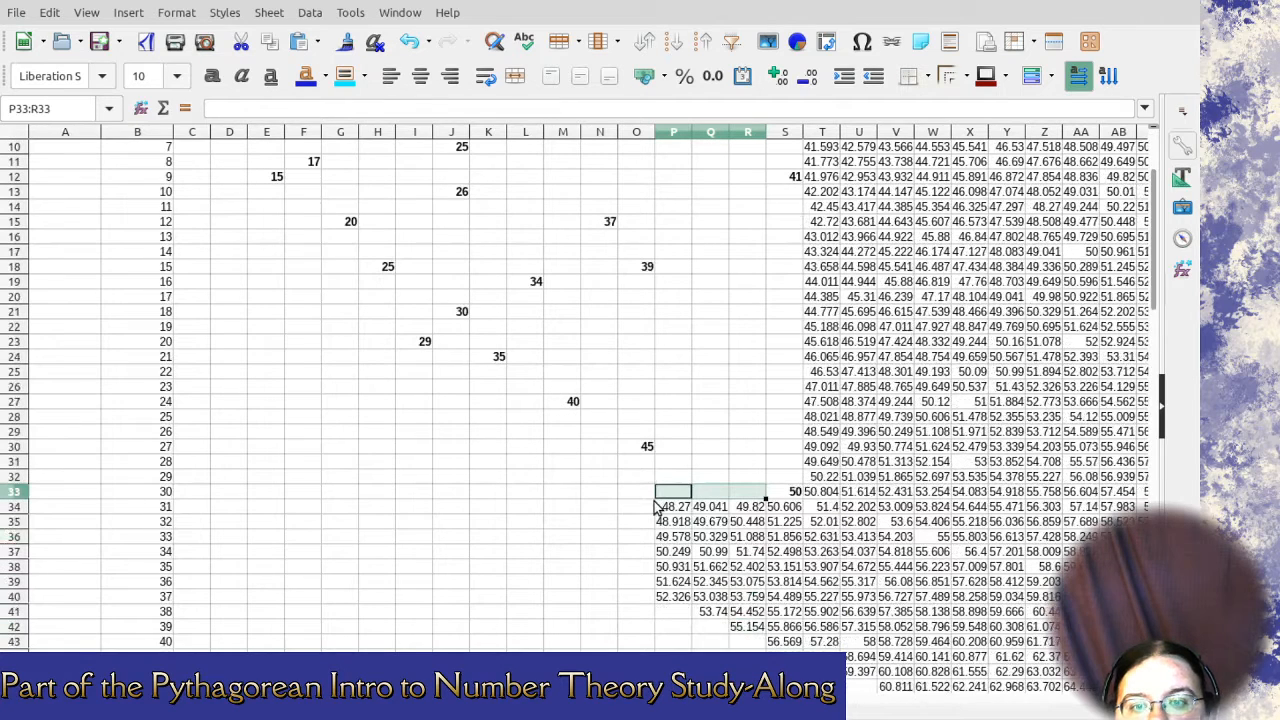
drag(657, 508, 822, 670)
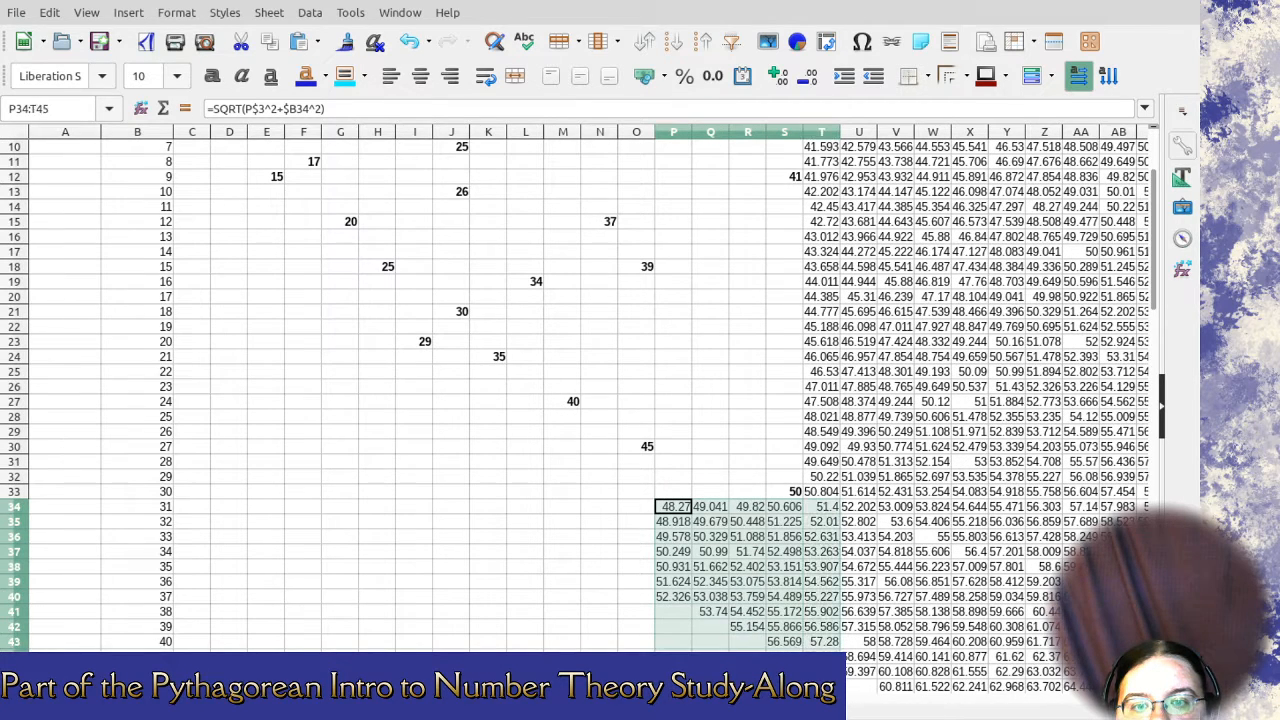
key(Delete)
click(860, 642)
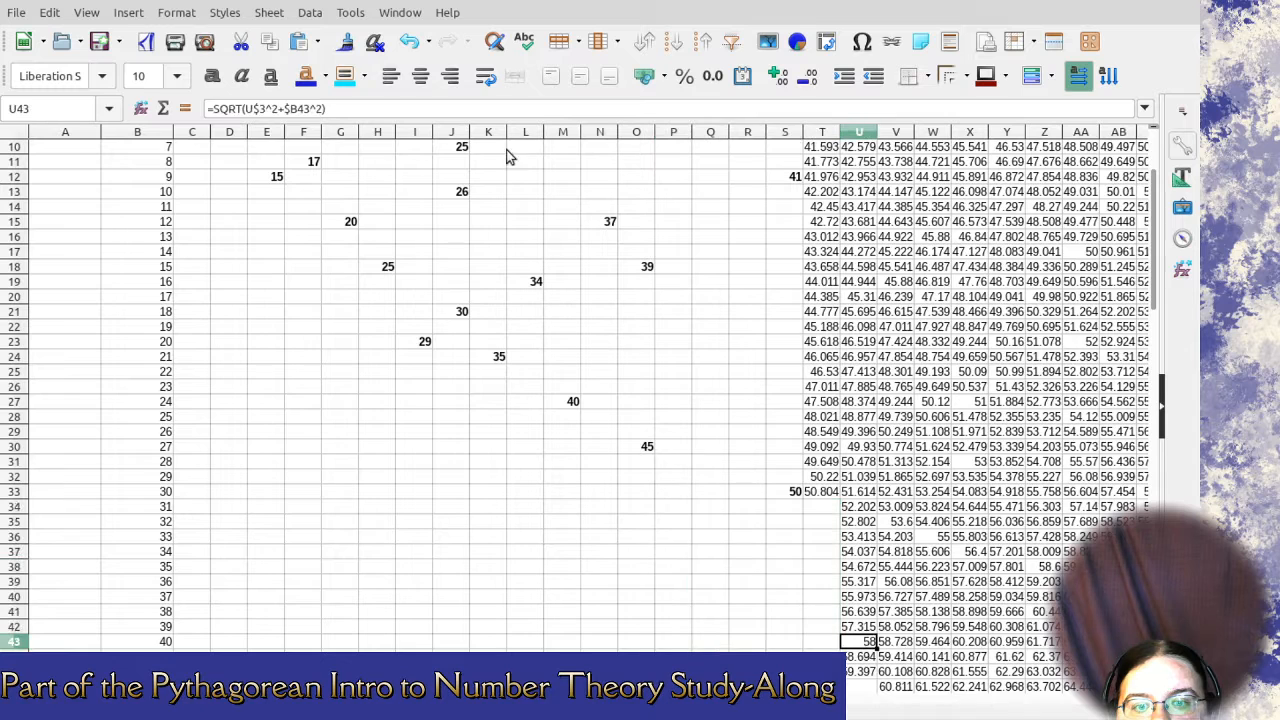
click(212, 76)
scroll(624, 502, down, 1)
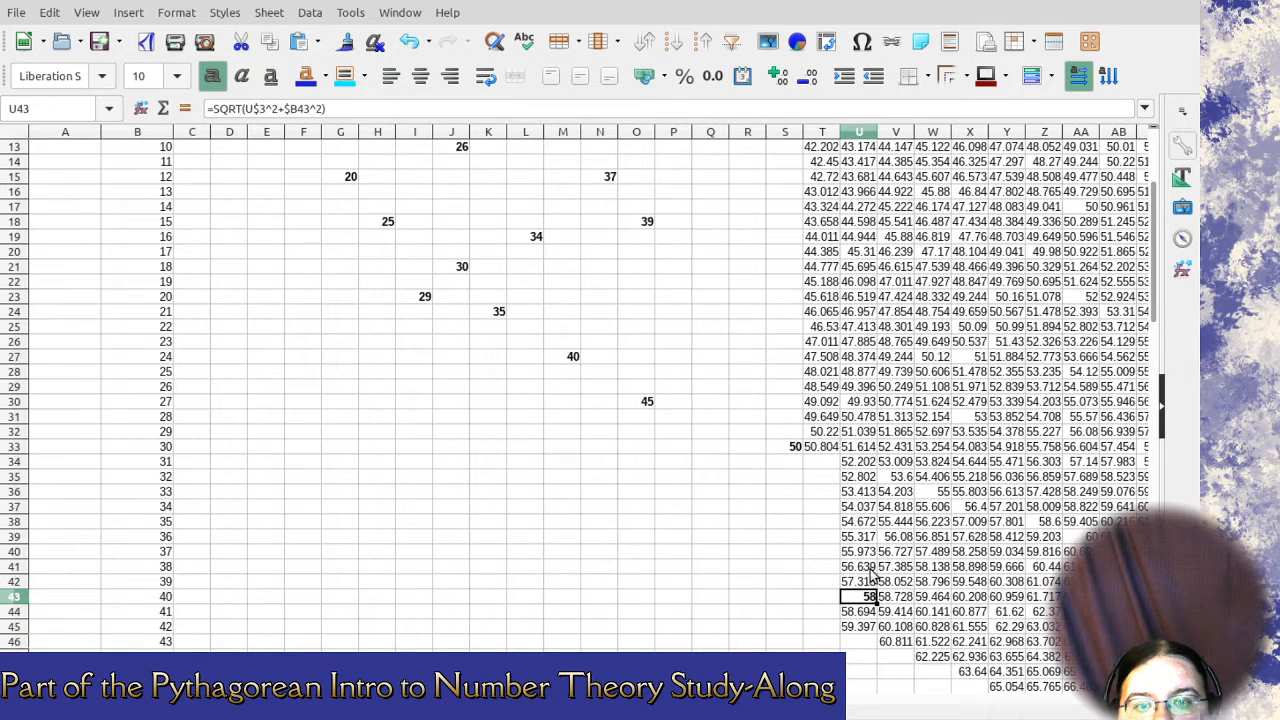
Clear the non-whole hypotenuses in T4:U42, V4:Z17 and AA4:AA16, and bold the hypotenuse 50 in AA17.
drag(860, 582, 980, 405)
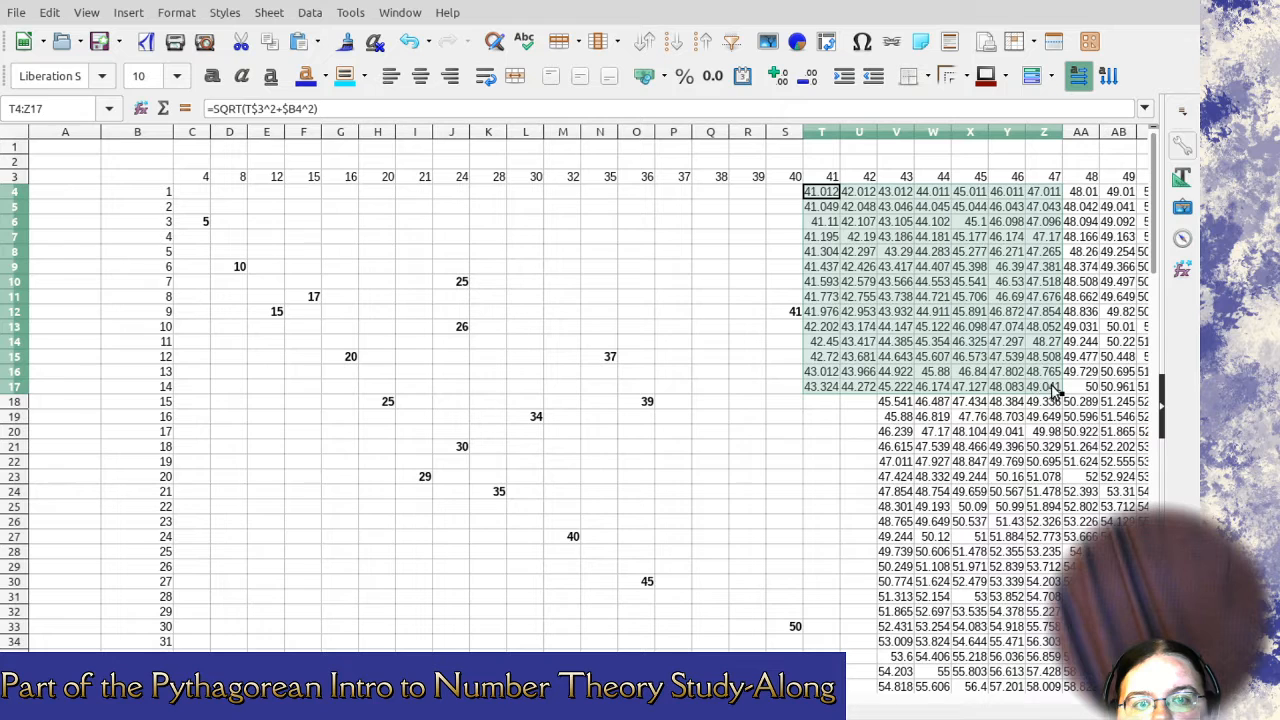
key(Delete)
drag(1090, 372, 1089, 192)
key(Delete)
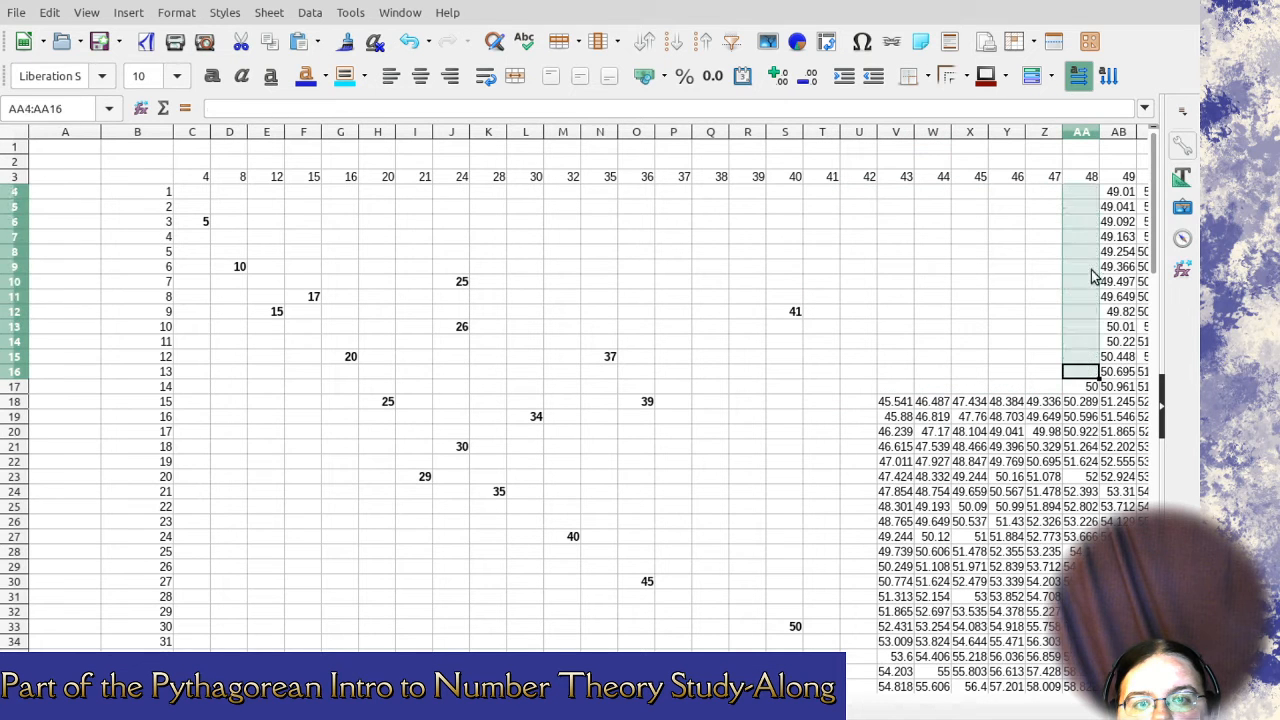
click(1090, 386)
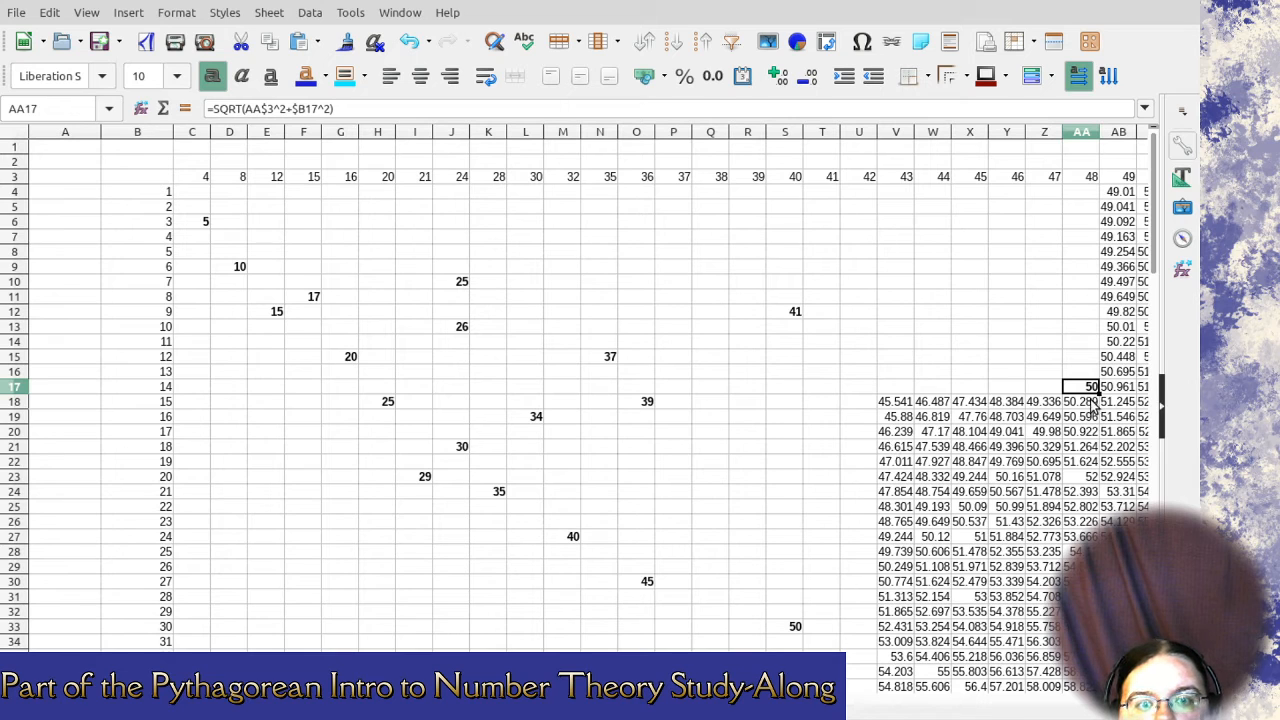
Clear the non-whole hypotenuses in V18:AA22 and bold the hypotenuse 52 in AA23.
drag(1093, 405, 897, 465)
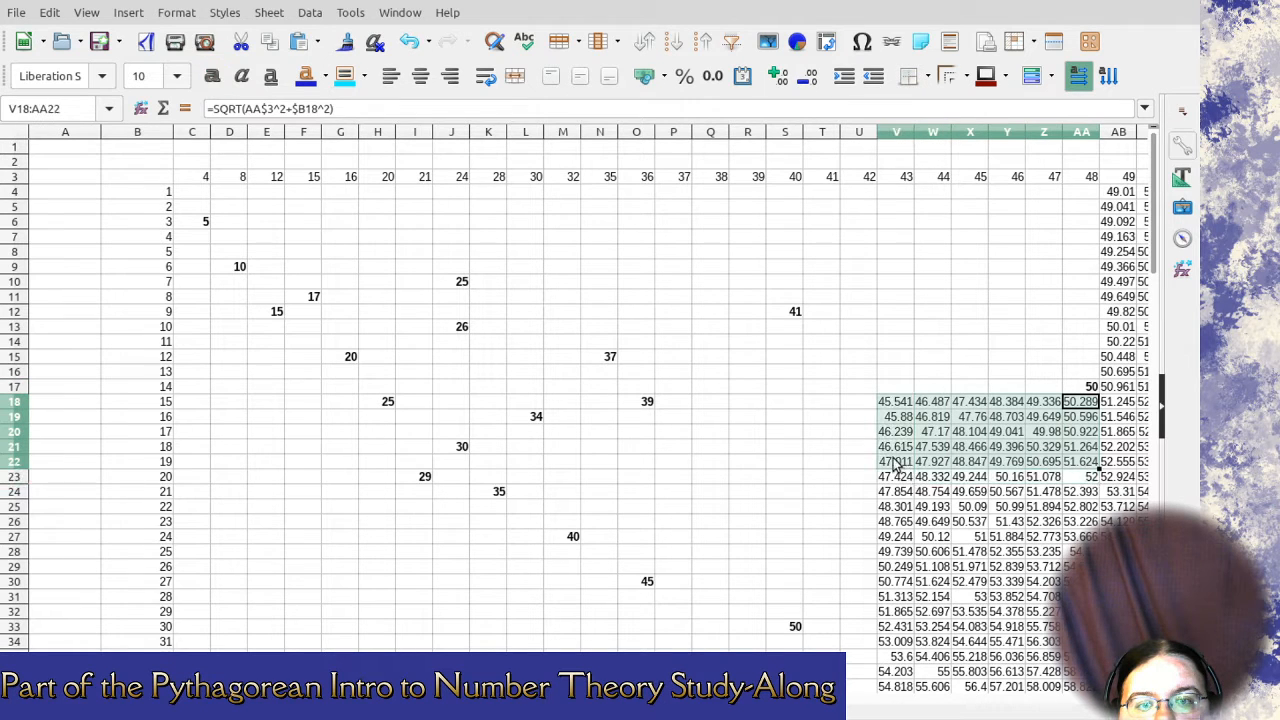
key(Delete)
click(1090, 476)
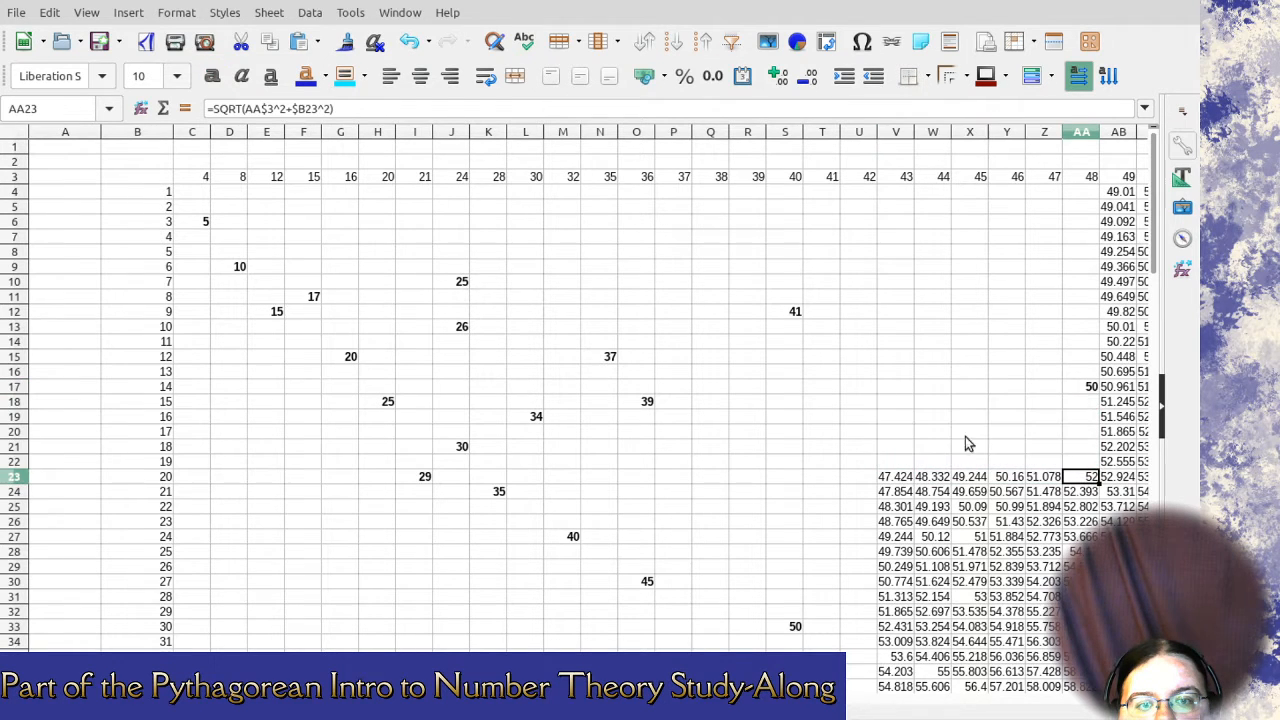
click(212, 78)
Clear the non-whole hypotenuses in V23:Z23 and V24:AA26, and bold the hypotenuse 51 in X27.
drag(1052, 483, 895, 479)
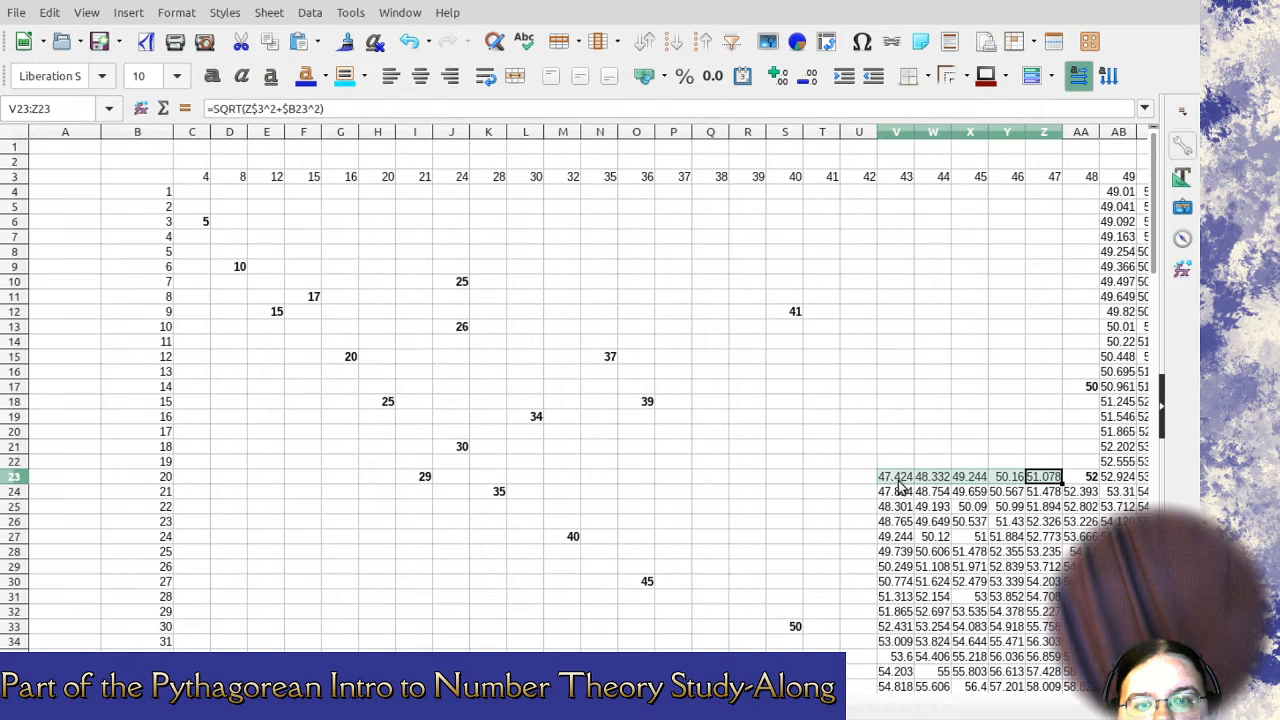
key(Delete)
drag(1083, 498, 895, 525)
key(Delete)
click(972, 538)
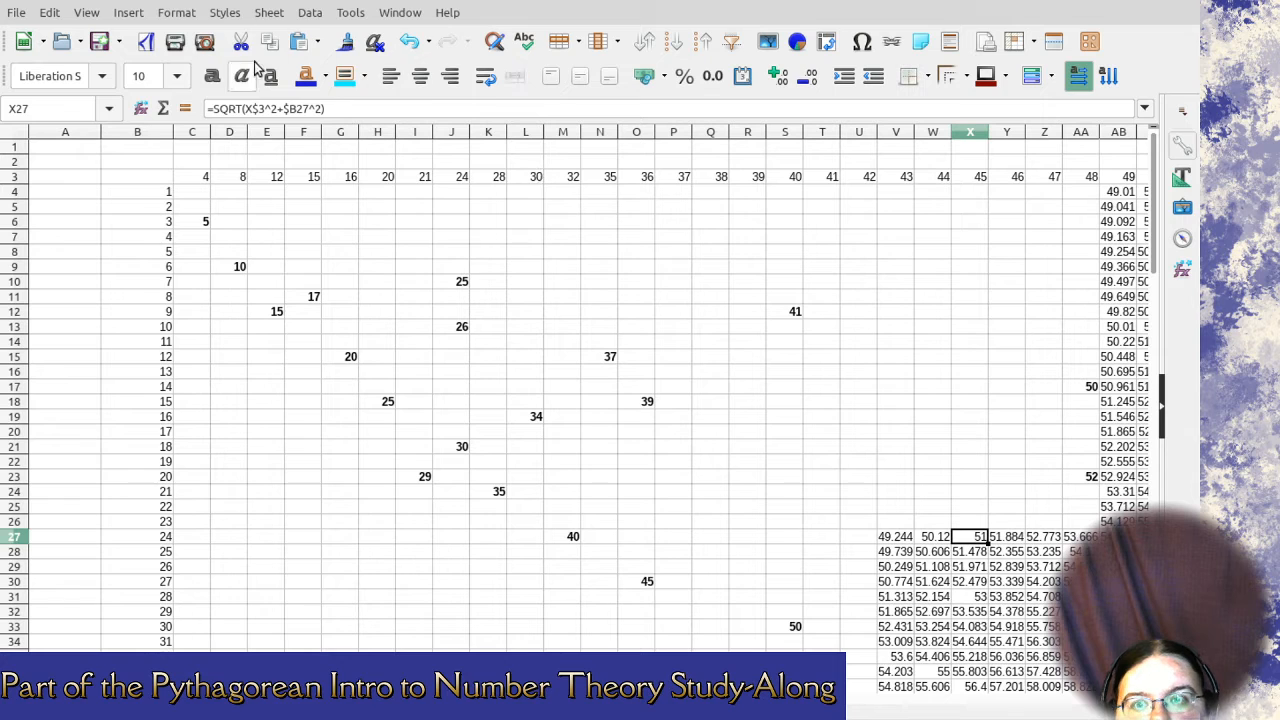
Clear the non-whole hypotenuses in V27:W27, Y27:AA27 and V28:AA30, and bold the hypotenuse 53 in X31.
drag(940, 540, 895, 538)
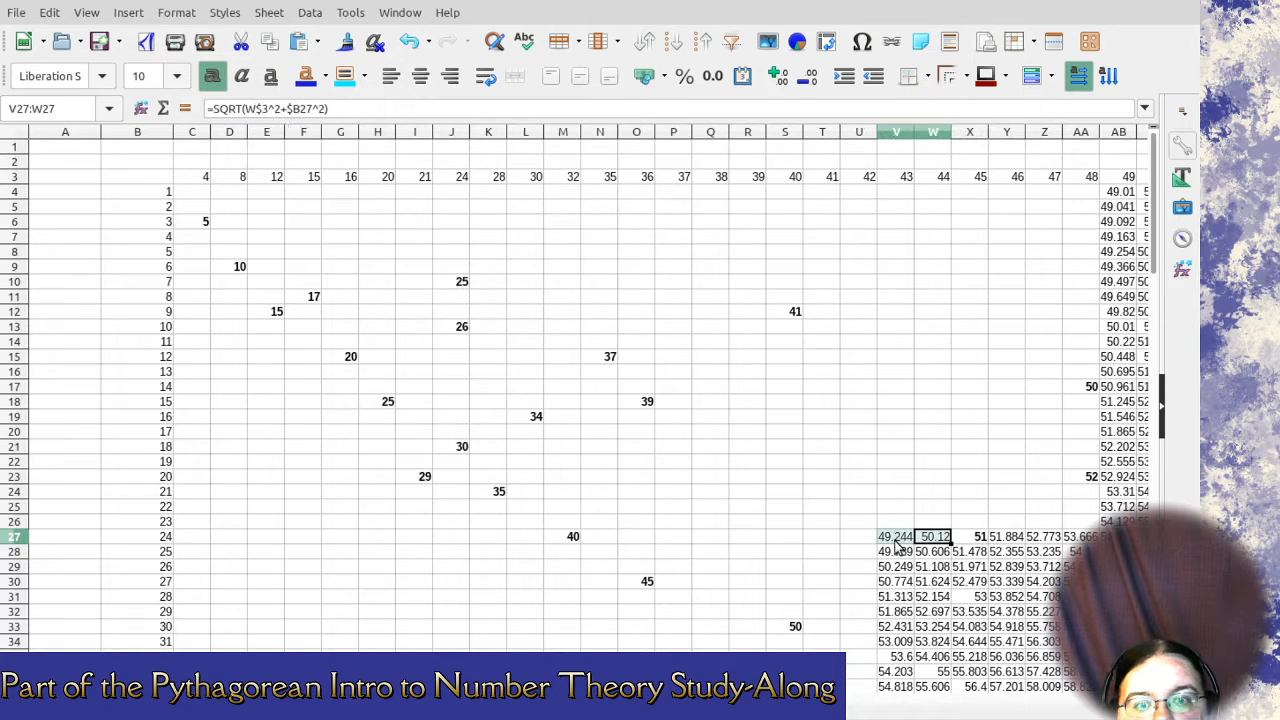
key(Delete)
drag(1005, 538, 895, 583)
key(Delete)
key(Delete)
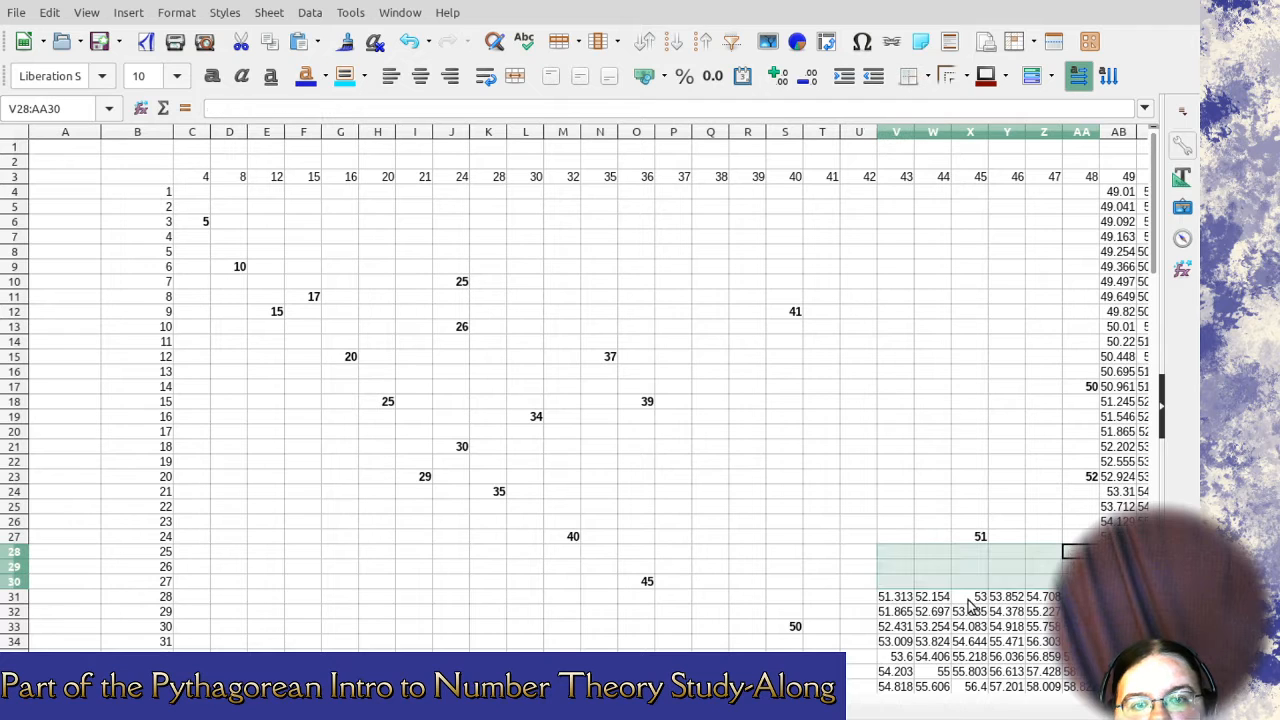
click(966, 596)
click(212, 76)
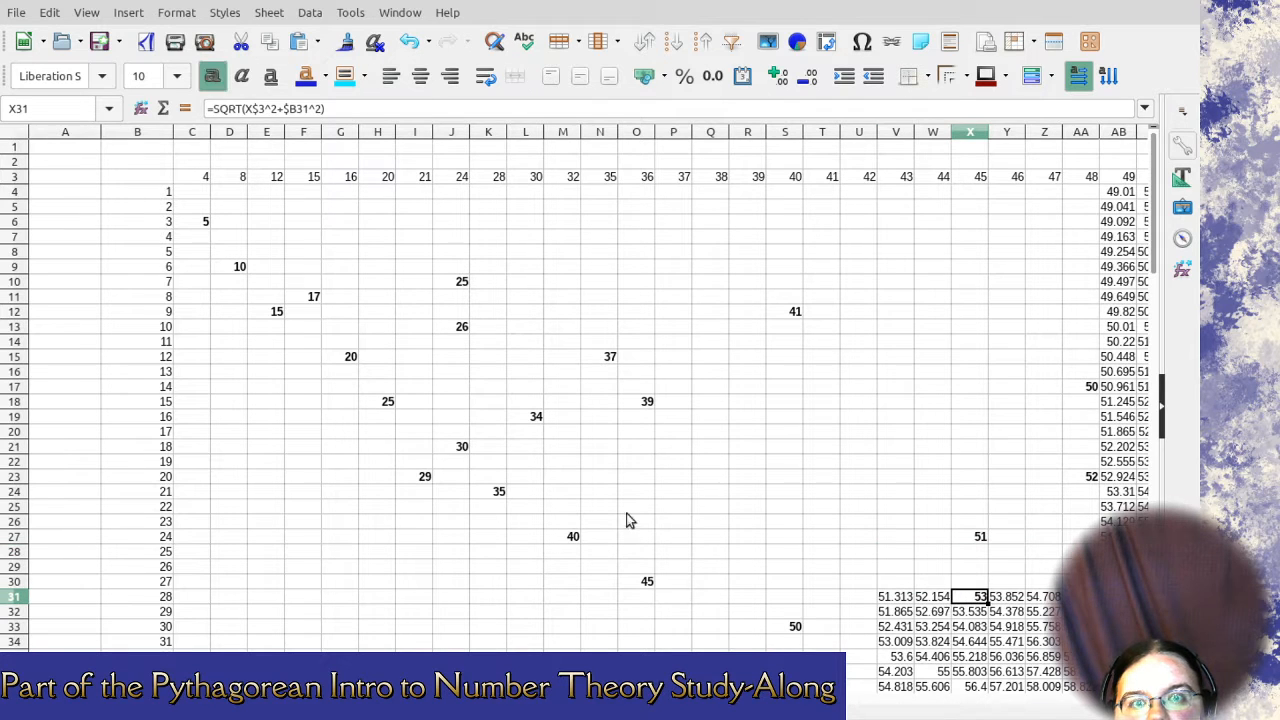
Clear the non-whole hypotenuses in V31:W35, Y31:AA31 and X32:AA35.
drag(885, 598, 950, 659)
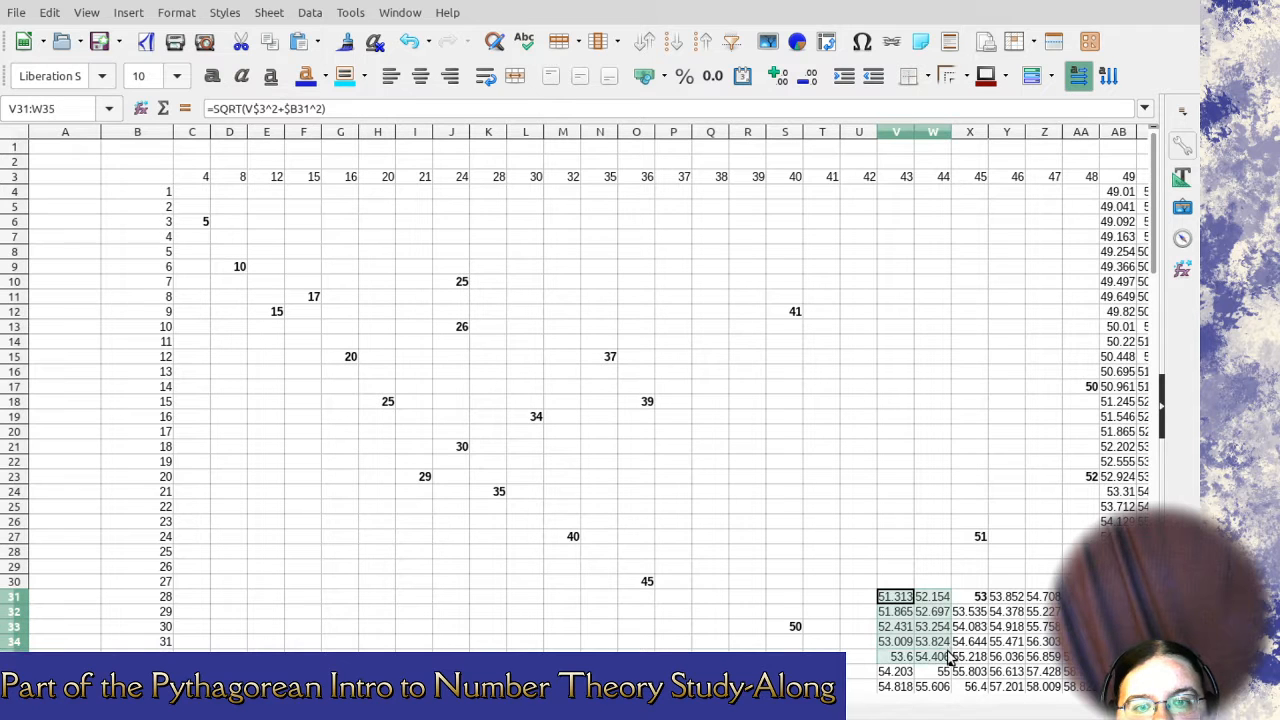
key(Delete)
drag(1005, 600, 968, 658)
key(Delete)
key(Delete)
Clear the non-whole hypotenuses in U44:U45 beneath the bold 58.
scroll(966, 660, down, 4)
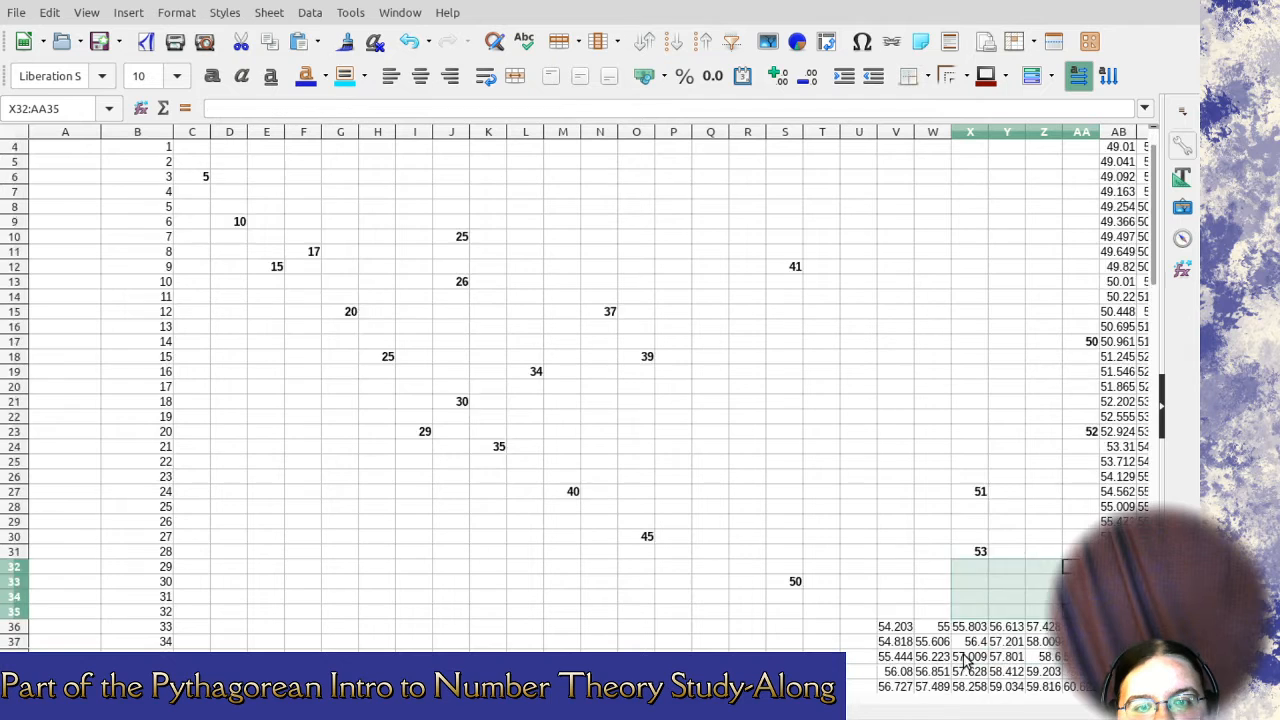
scroll(966, 660, down, 1)
drag(858, 566, 858, 581)
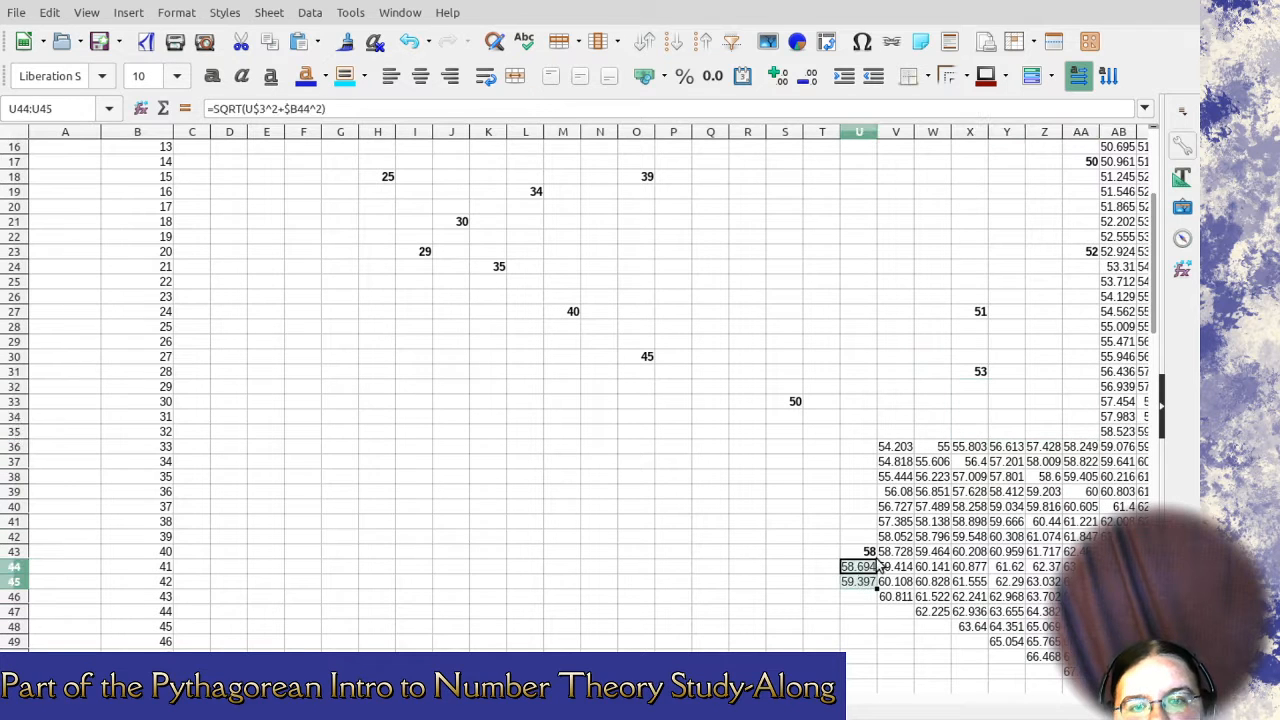
key(Delete)
Bold the hypotenuse 55 in W36 and clear the non-whole hypotenuses in V36 and X36:AA36.
click(941, 450)
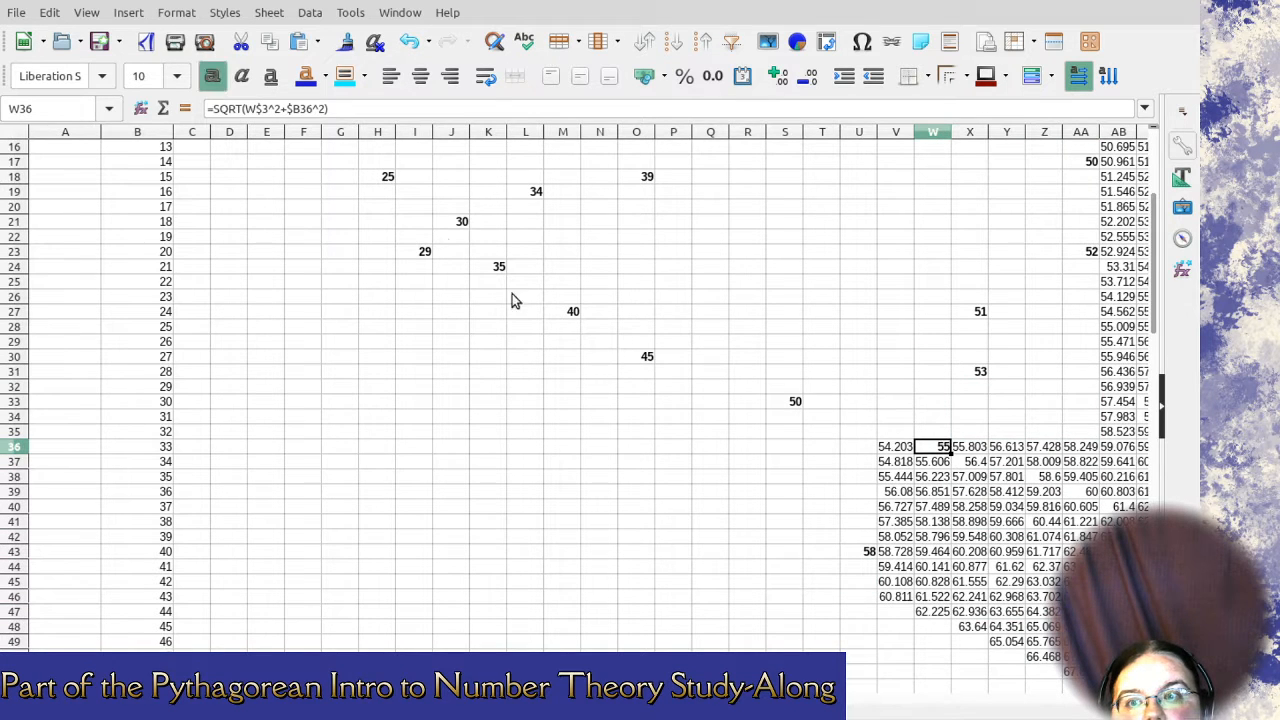
click(903, 447)
key(Delete)
drag(965, 447, 1080, 455)
key(Delete)
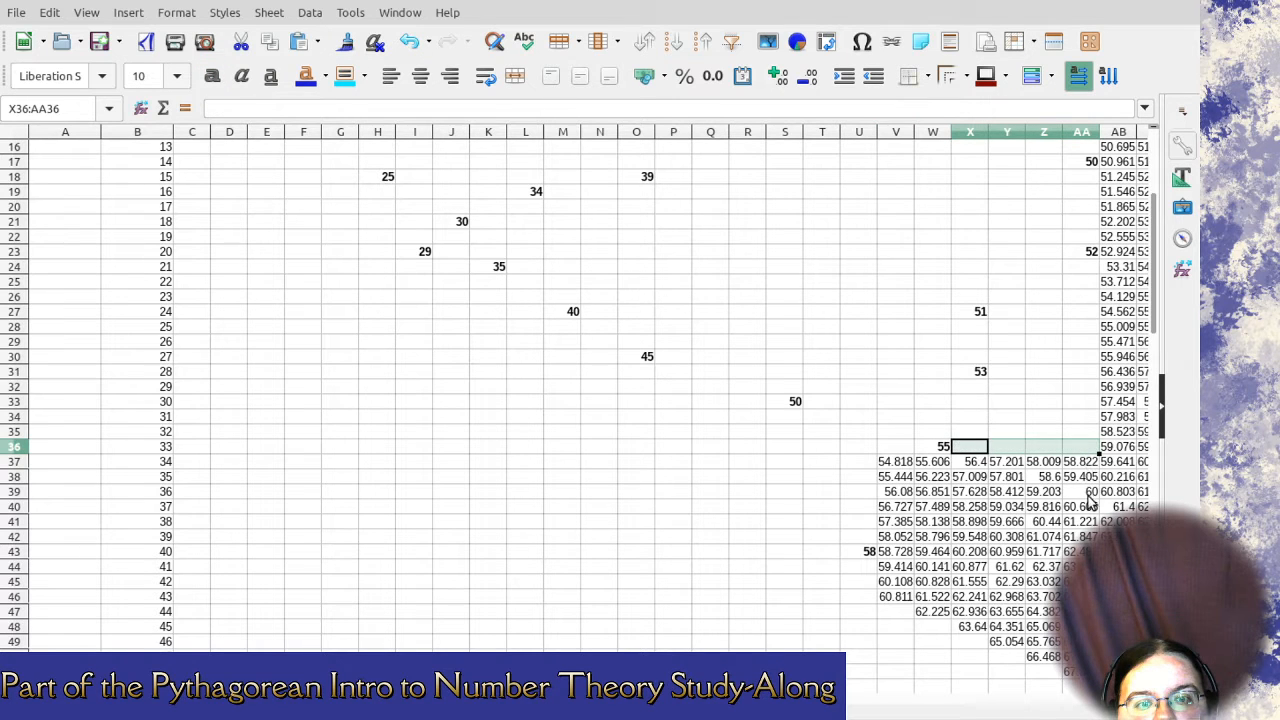
Bold the hypotenuse 60 in AA39 and clear the non-whole hypotenuses in V37:AA38, V39:Z39 and V40:AA51.
click(1088, 494)
click(212, 76)
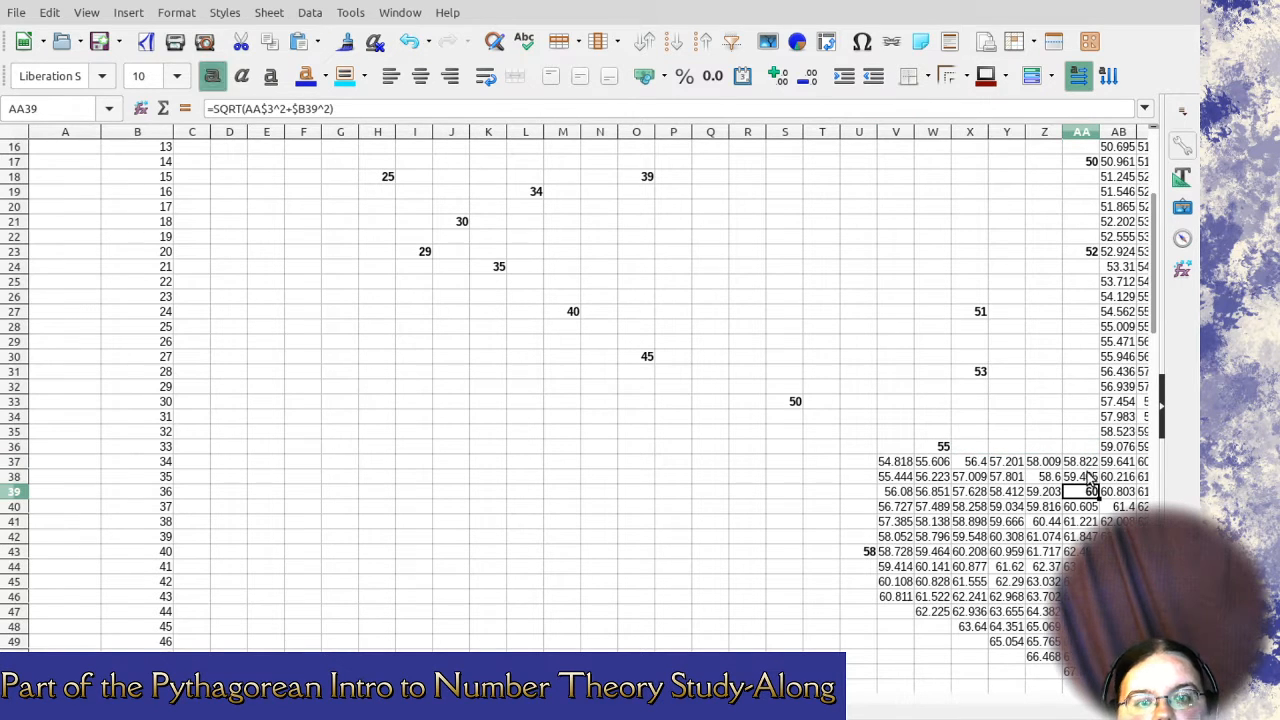
drag(1088, 463, 891, 674)
key(Delete)
key(Delete)
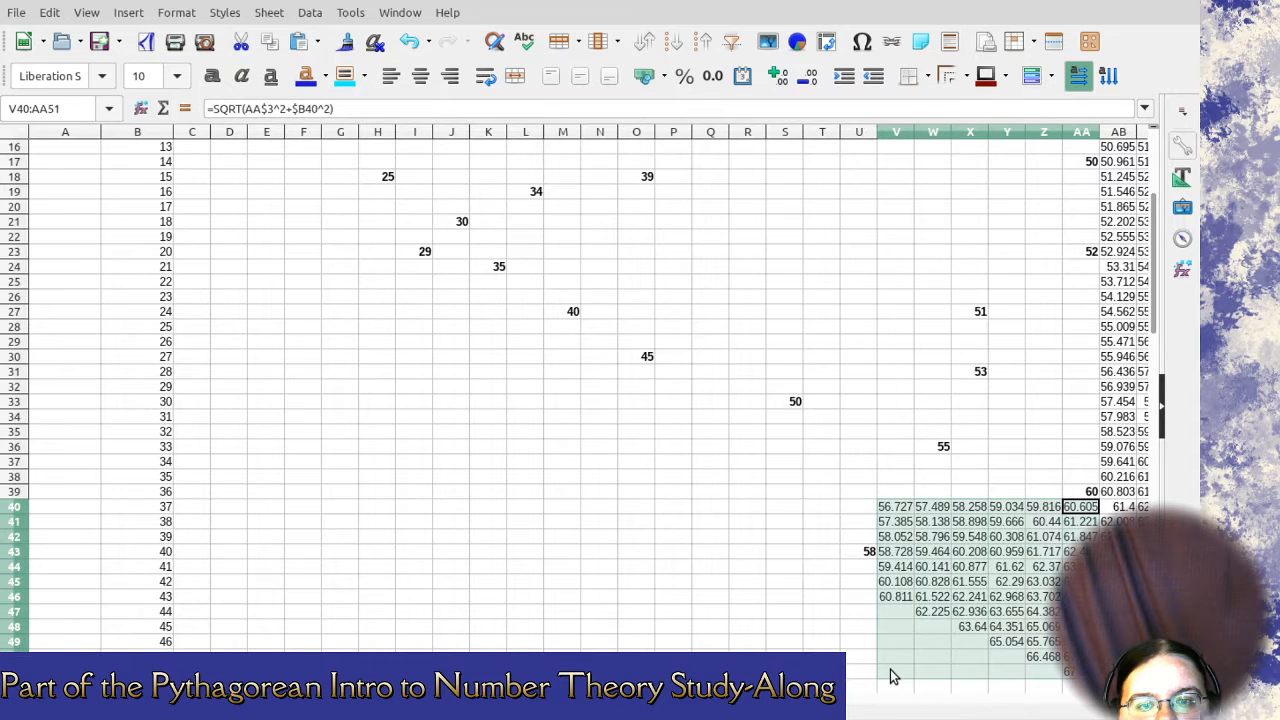
key(Delete)
Delete the empty columns P to R, headed 37, 38 and 39.
scroll(786, 471, up, 5)
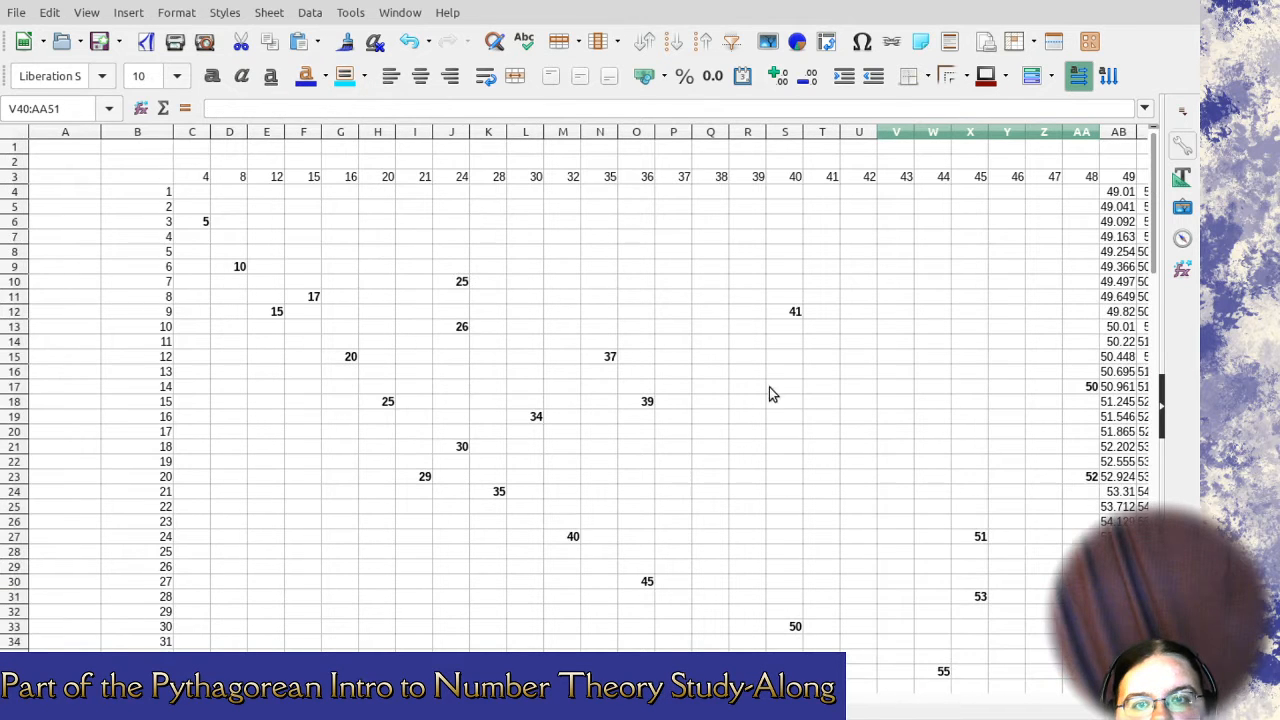
click(669, 132)
drag(675, 133, 750, 152)
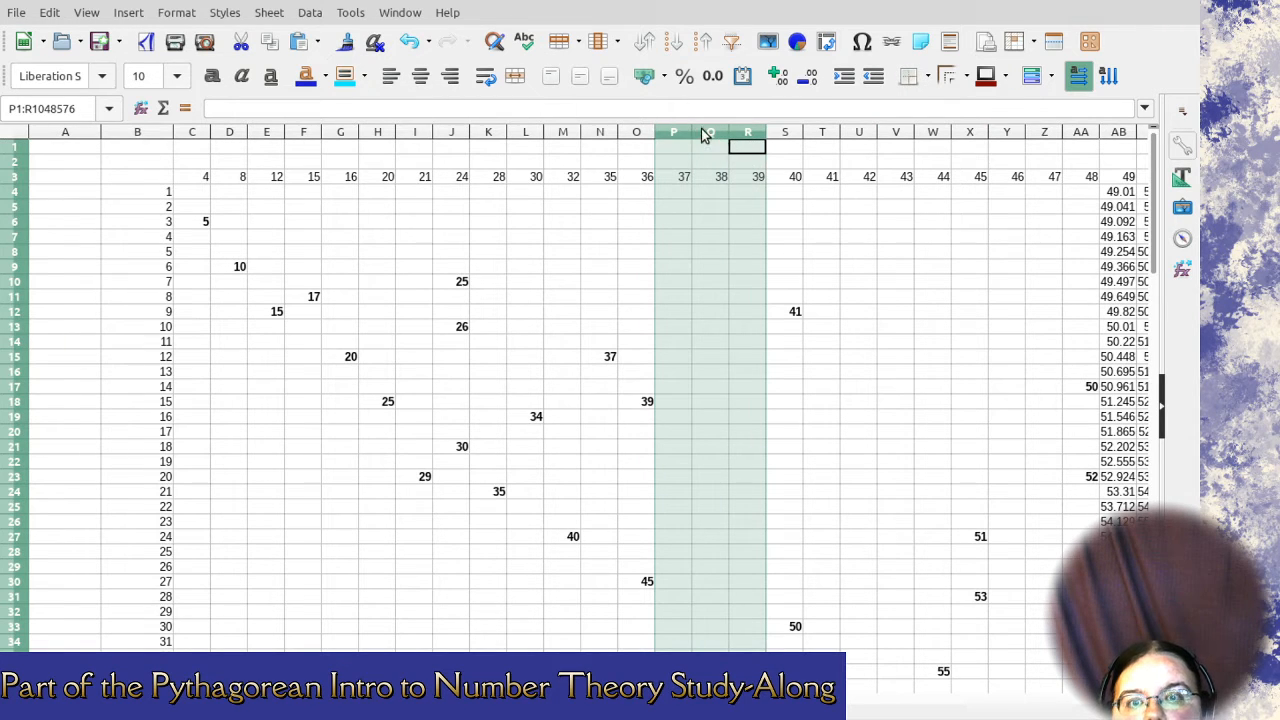
key(ctrl+minus)
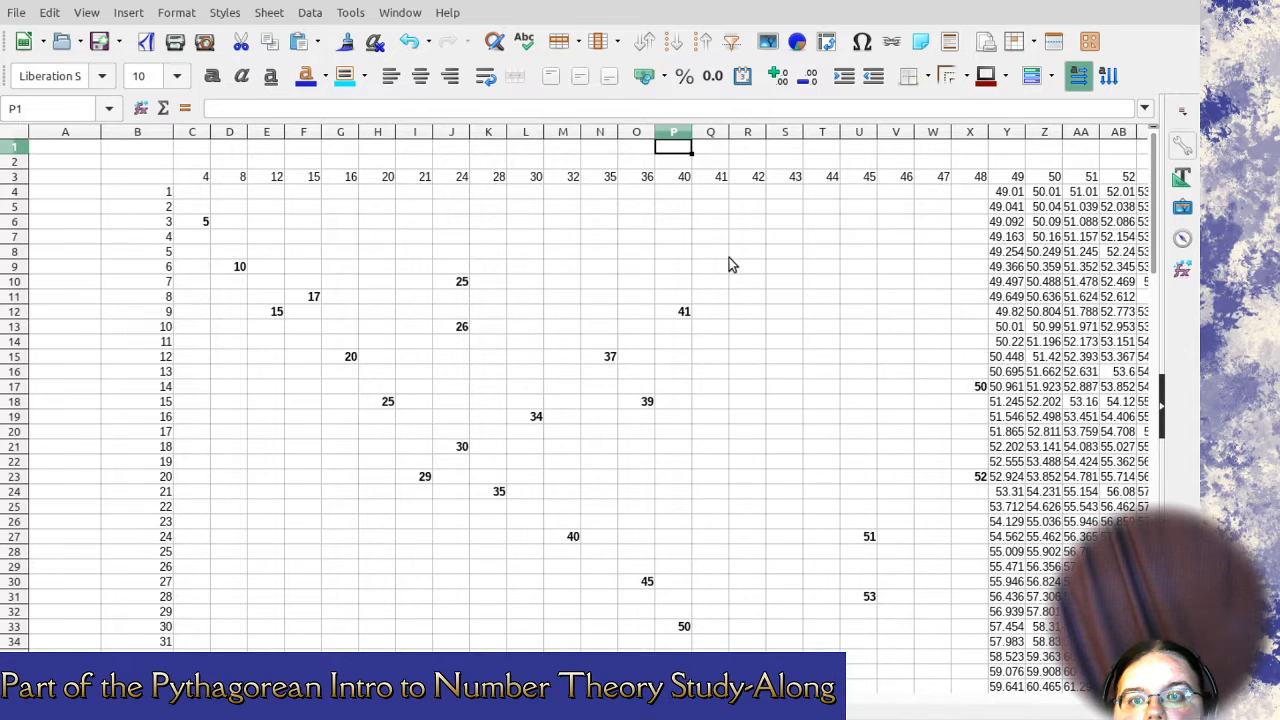
Check column Q, headed 41, down its full length for hypotenuses and delete the empty column.
scroll(729, 257, down, 3)
scroll(729, 257, up, 1)
scroll(740, 563, down, 1)
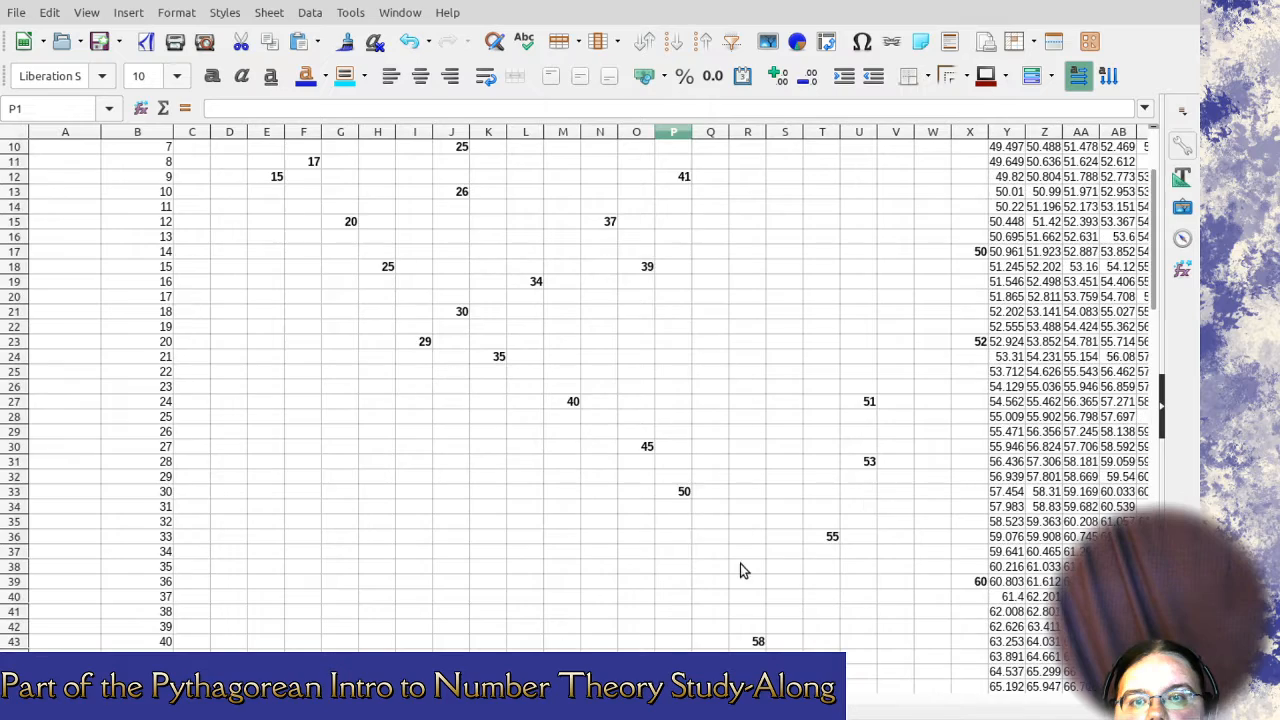
scroll(752, 582, up, 3)
click(712, 131)
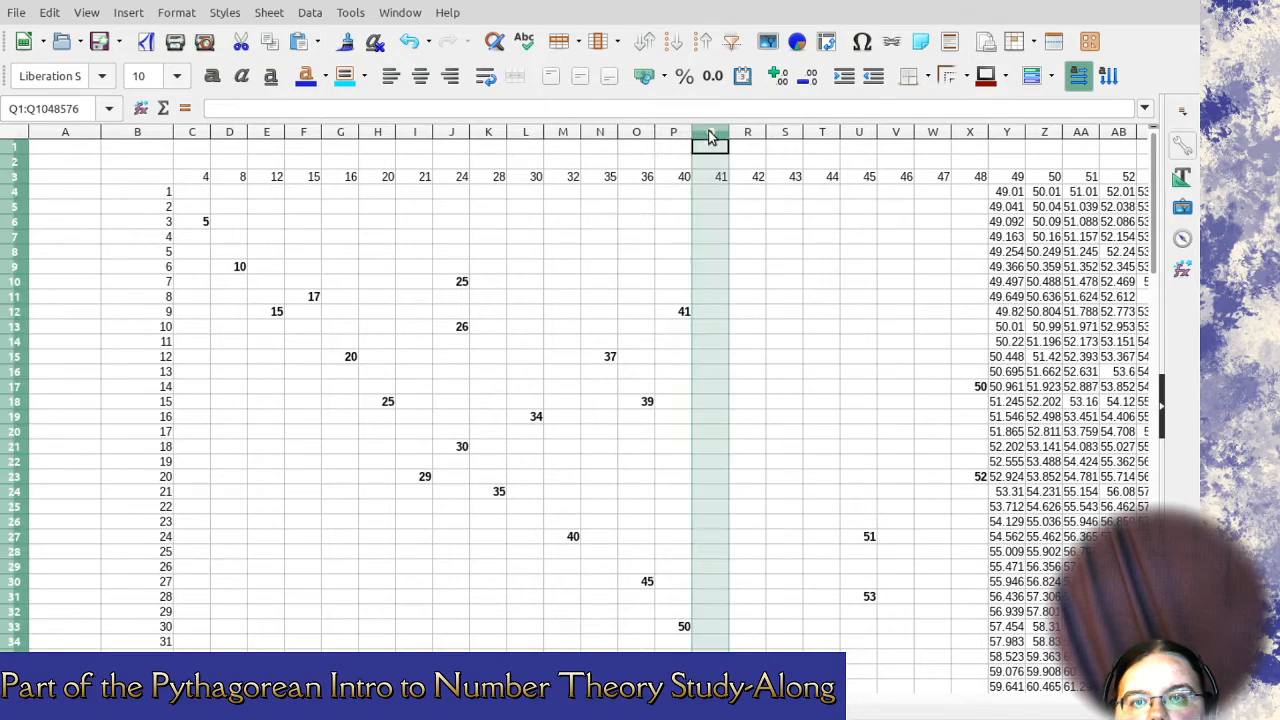
scroll(769, 521, down, 11)
scroll(769, 521, up, 3)
scroll(769, 528, up, 8)
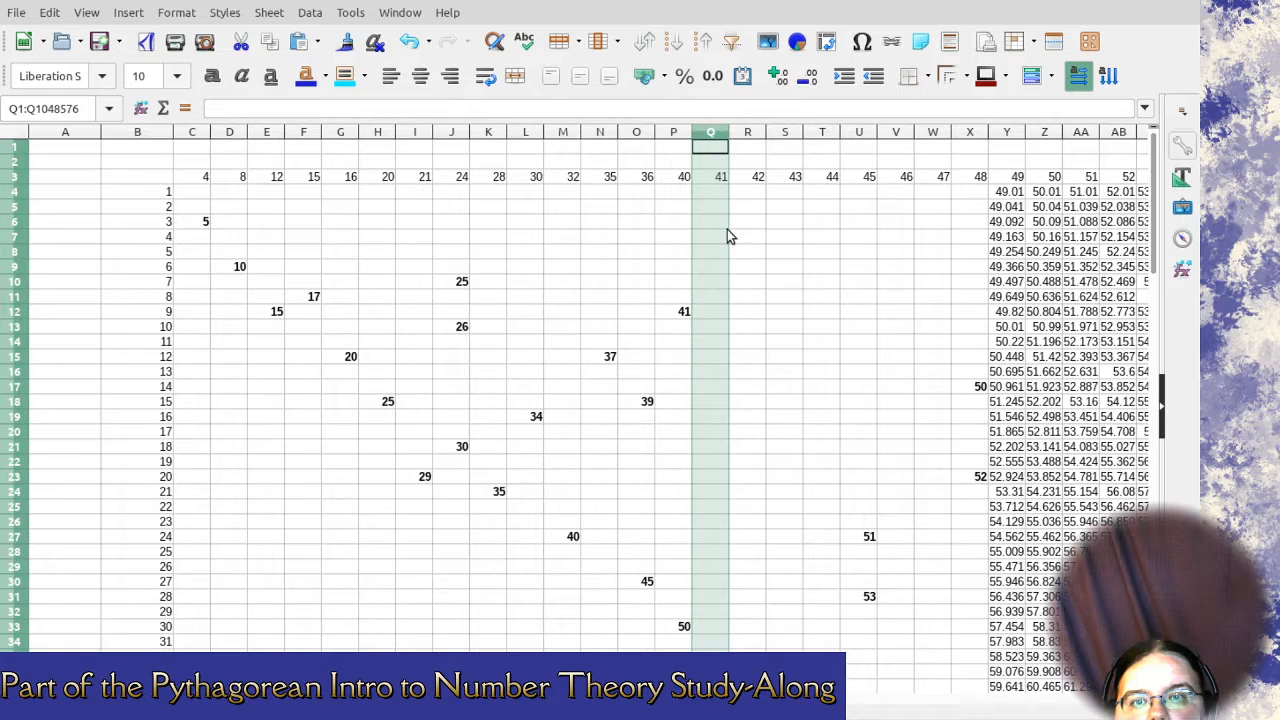
key(ctrl+minus)
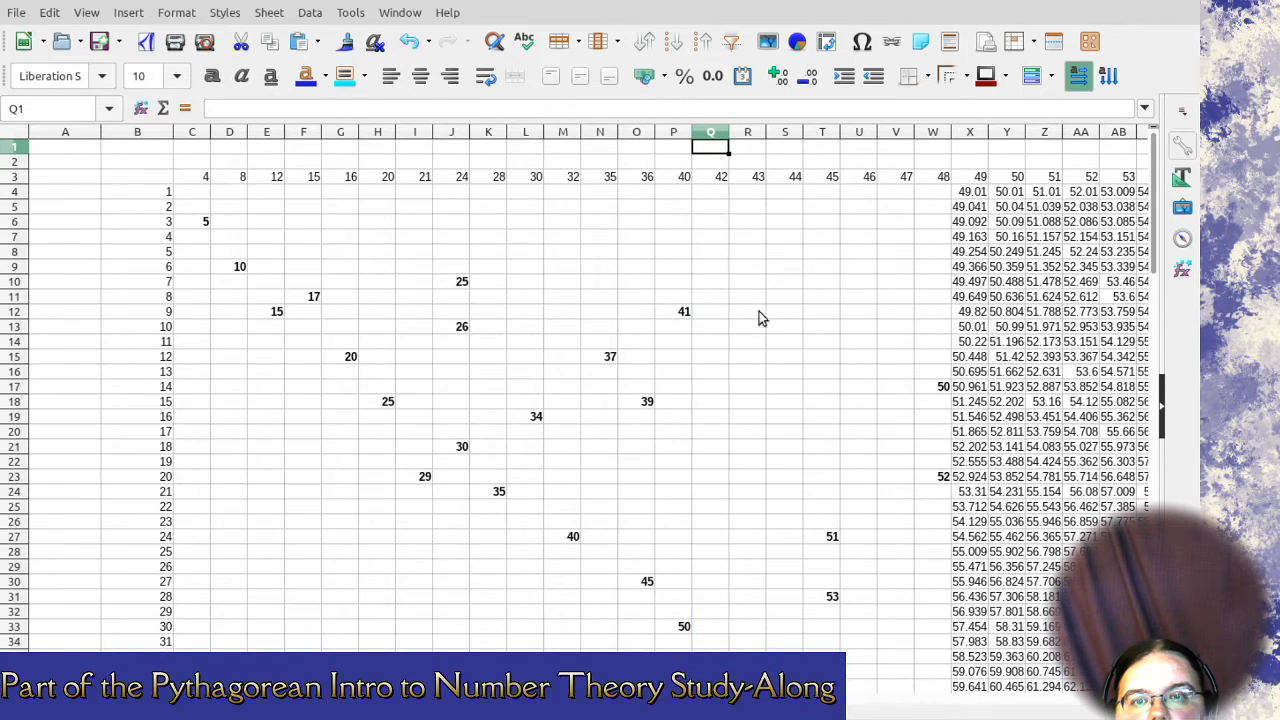
Check the columns headed 42 and 43 for hypotenuses and delete the empty column R, headed 43.
click(724, 132)
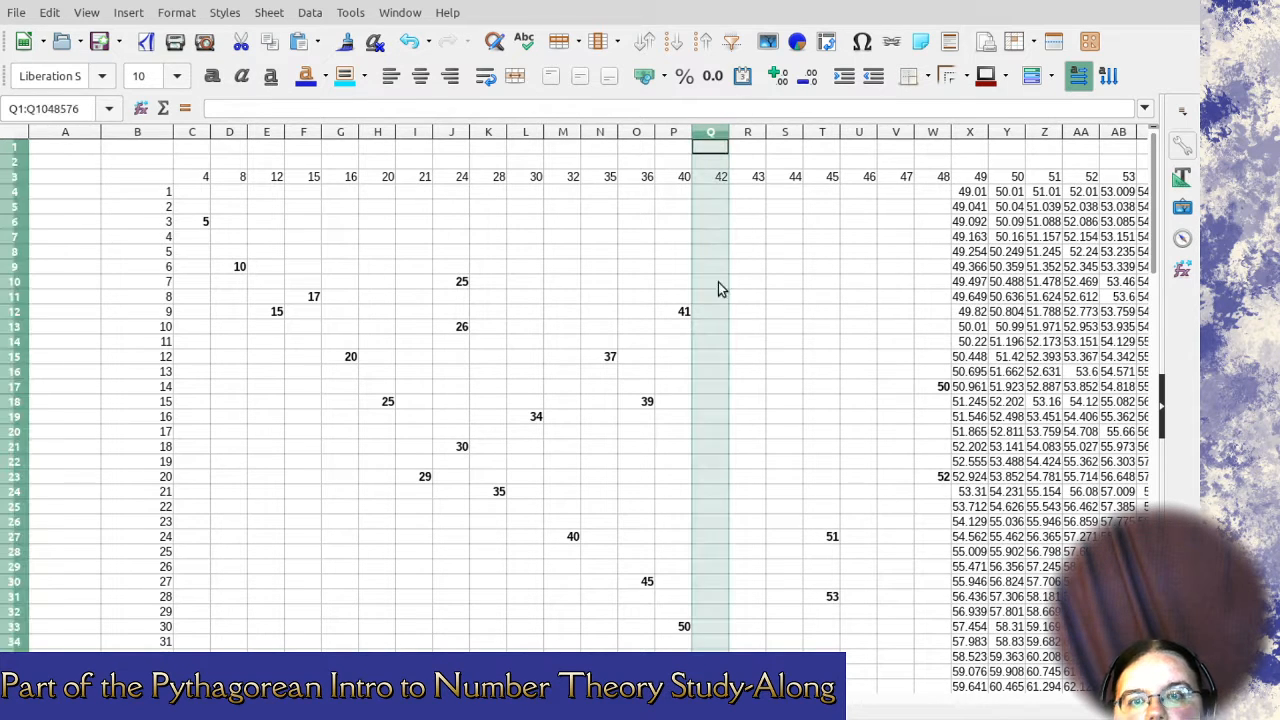
scroll(710, 622, down, 4)
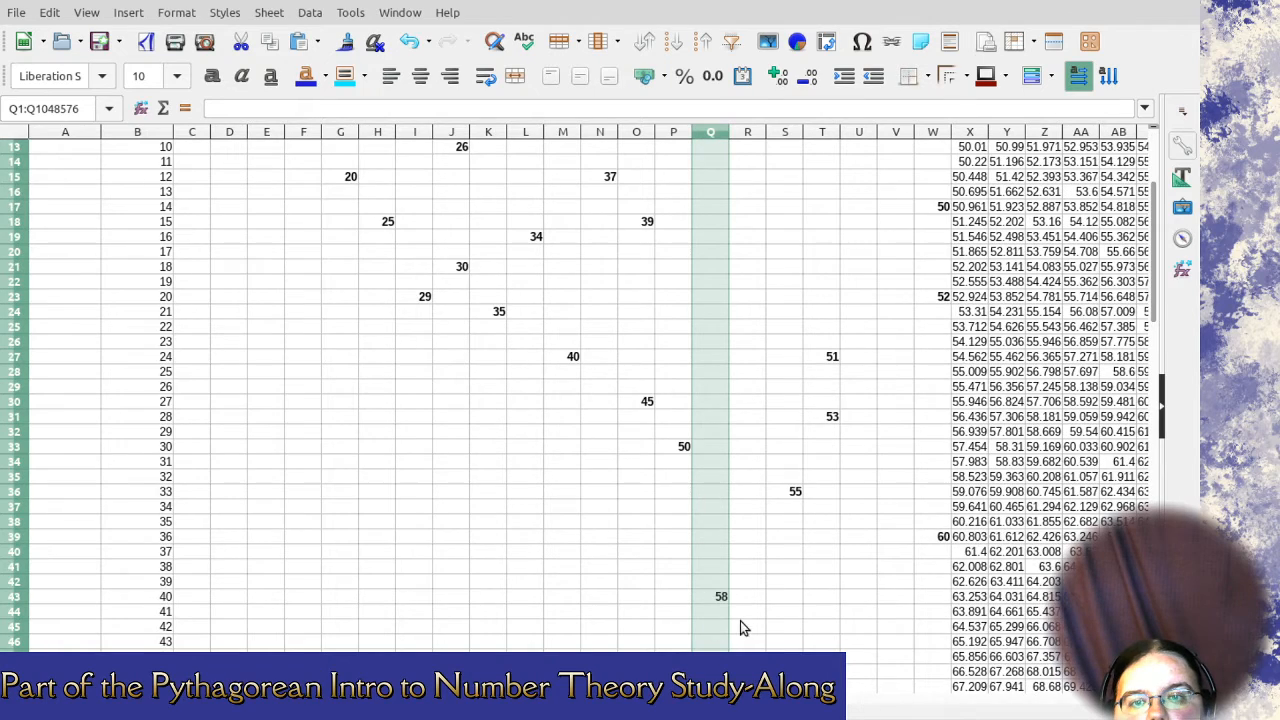
scroll(740, 627, up, 4)
click(748, 144)
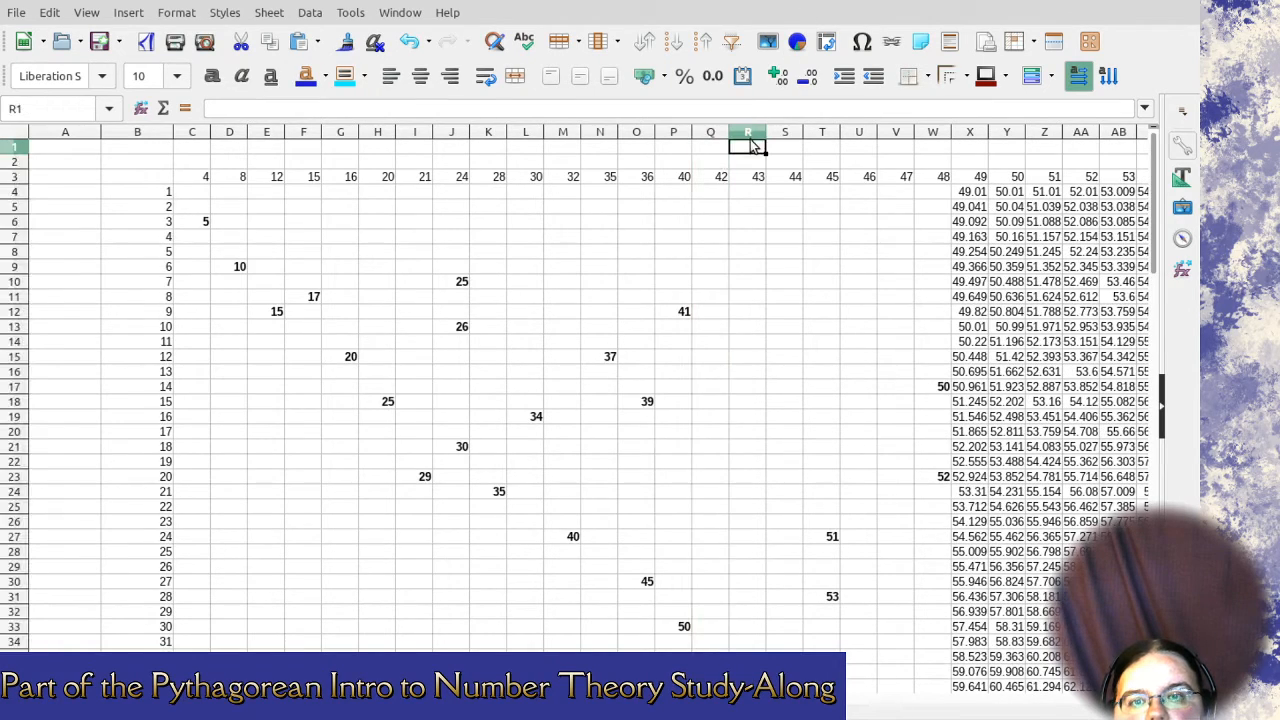
click(750, 134)
scroll(735, 340, down, 9)
scroll(730, 368, up, 9)
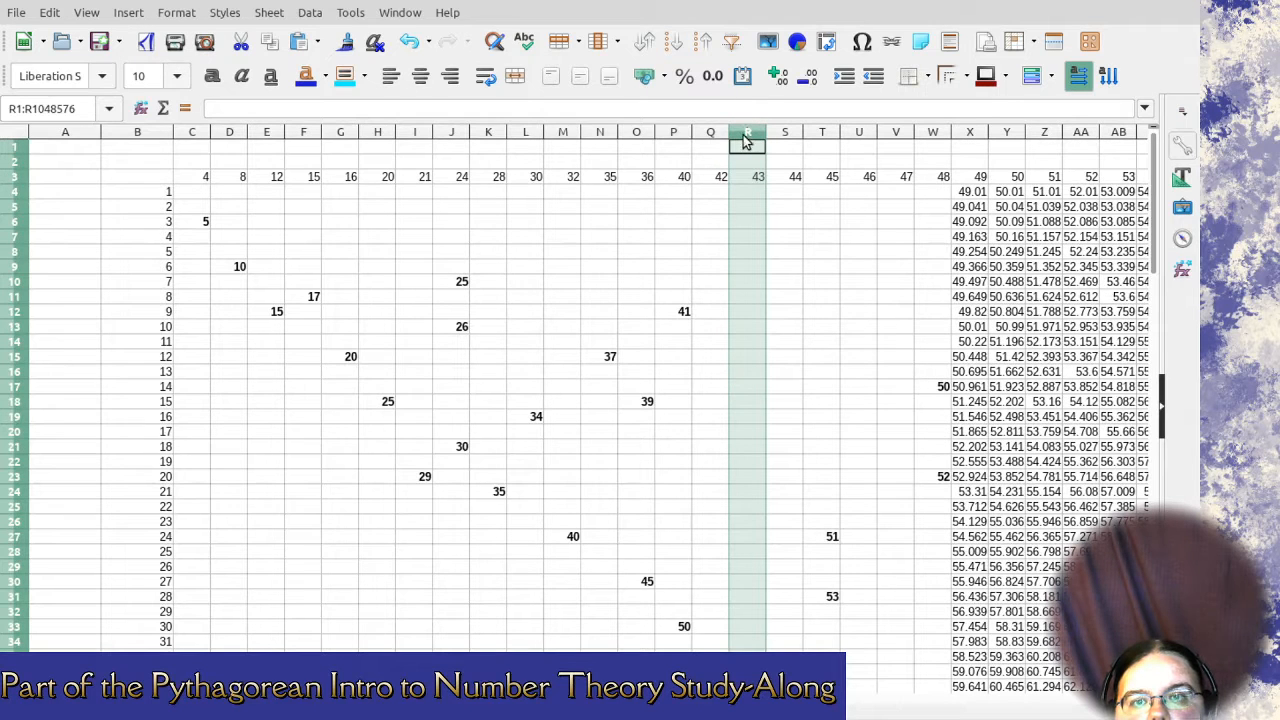
key(ctrl+minus)
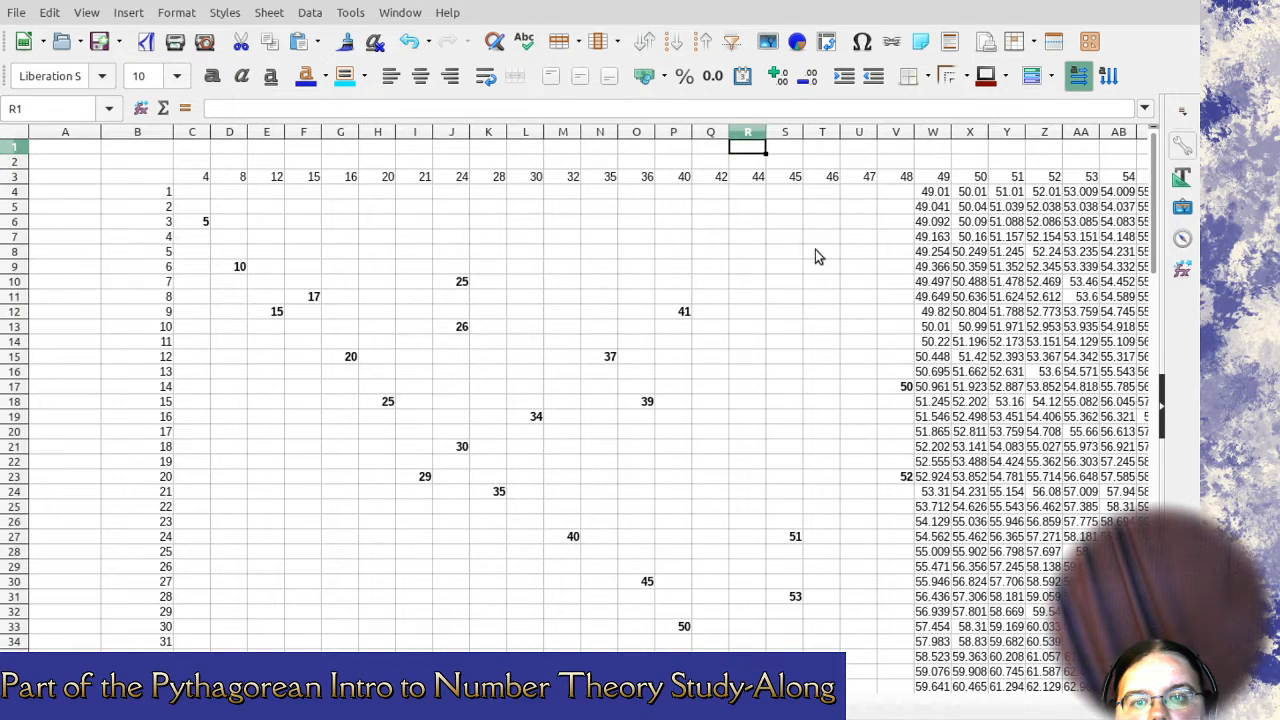
Check column T, headed 46, for hypotenuses and delete the empty column.
click(818, 135)
scroll(819, 270, down, 10)
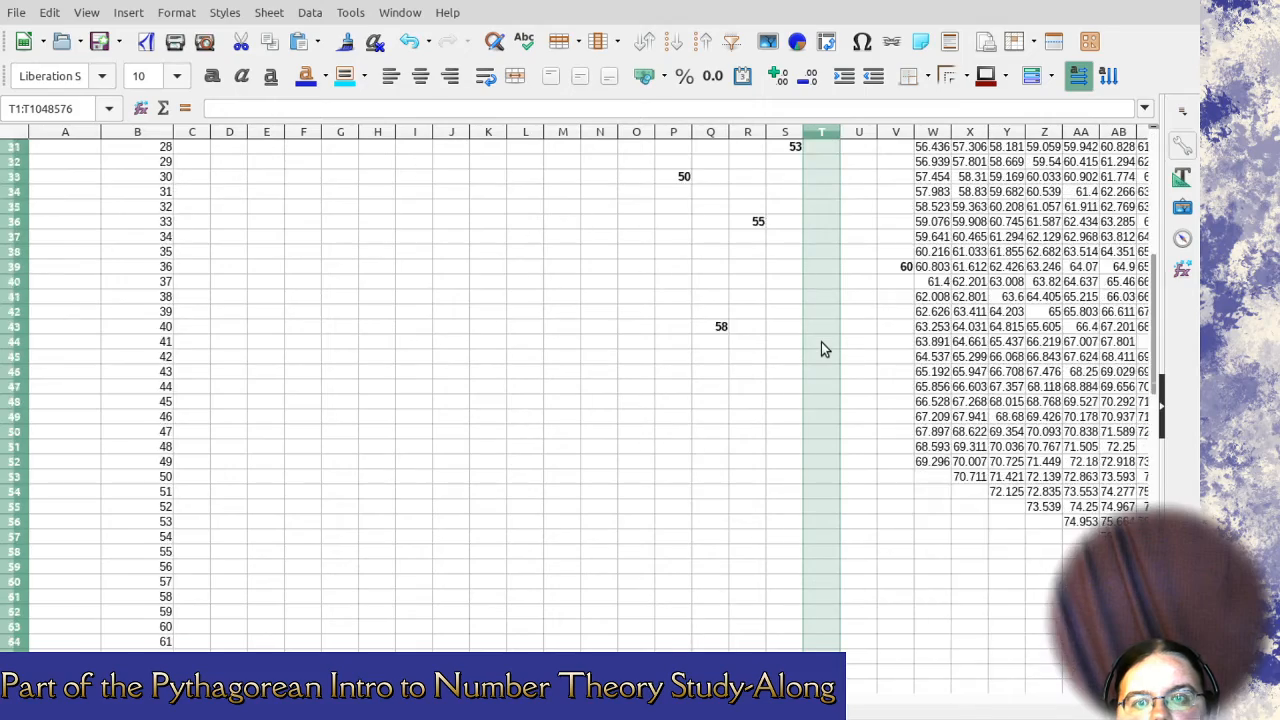
scroll(821, 342, up, 6)
scroll(821, 349, down, 4)
scroll(821, 349, up, 1)
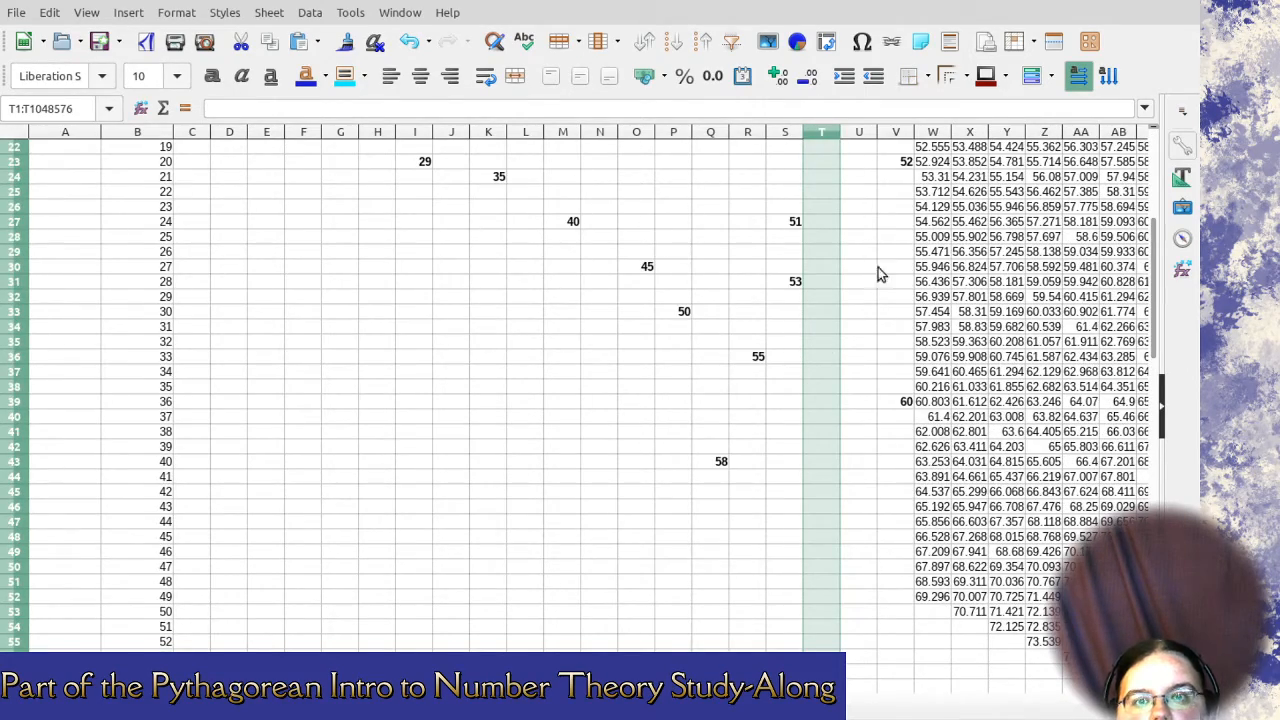
scroll(833, 279, up, 7)
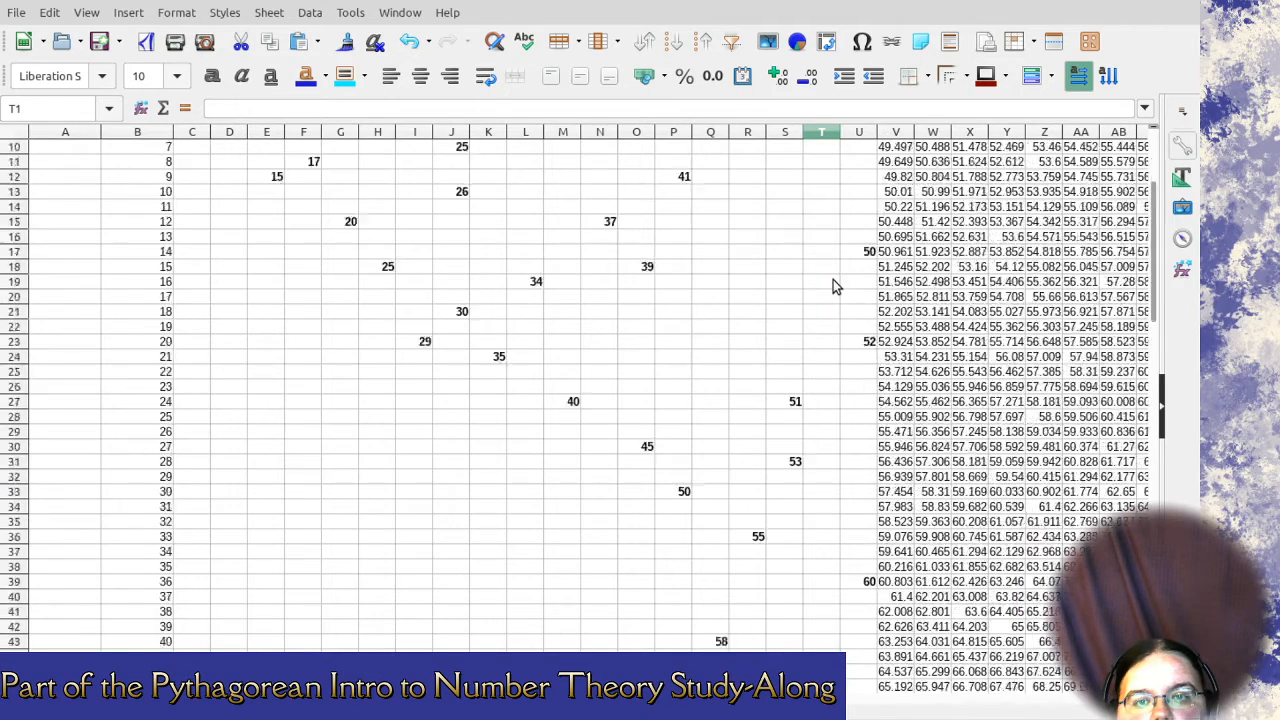
Delete the emptied column T from the sheet.
click(833, 137)
scroll(840, 459, down, 10)
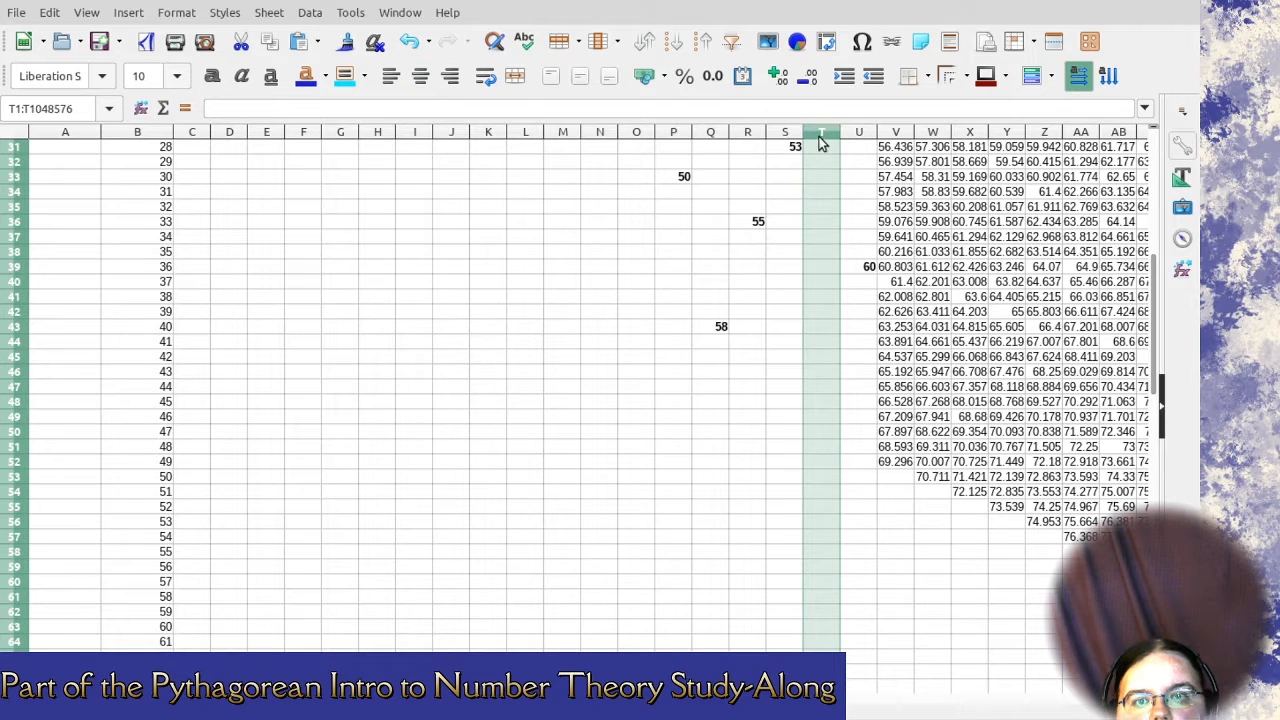
key(ctrl+minus)
scroll(865, 289, up, 10)
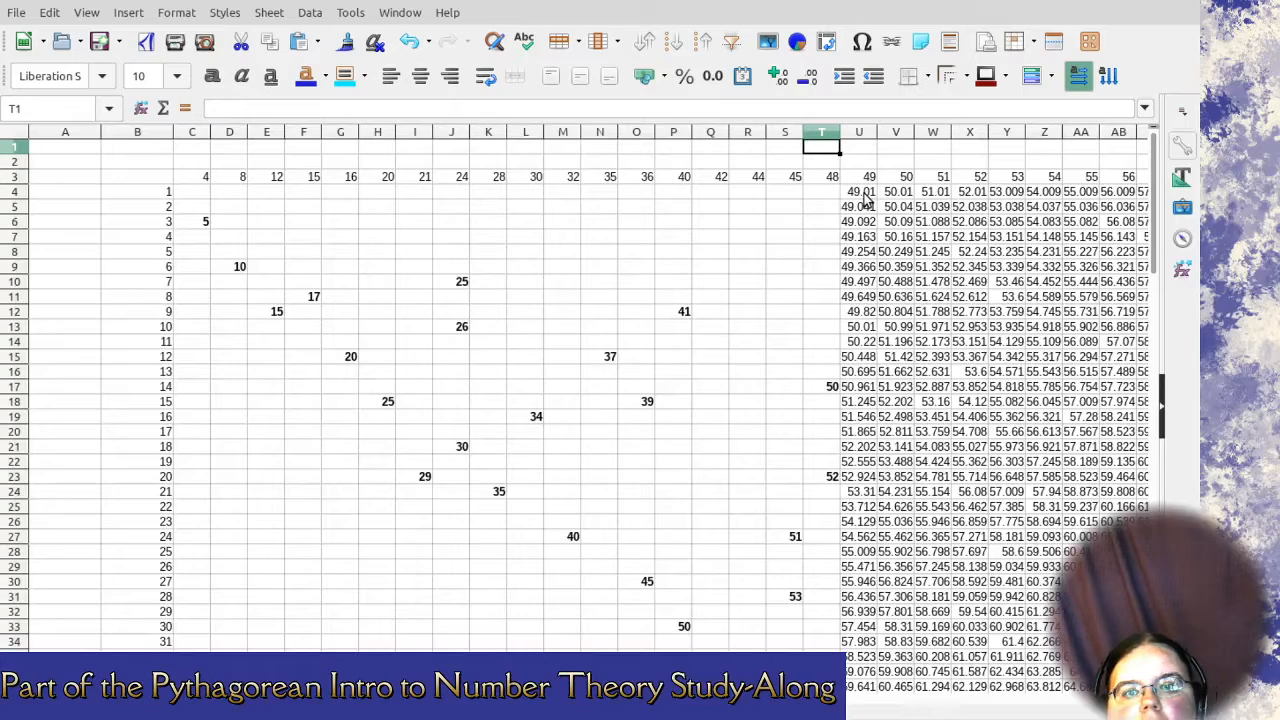
Check the column headed 49 for whole-number results and delete the entire column.
click(860, 132)
scroll(860, 225, down, 7)
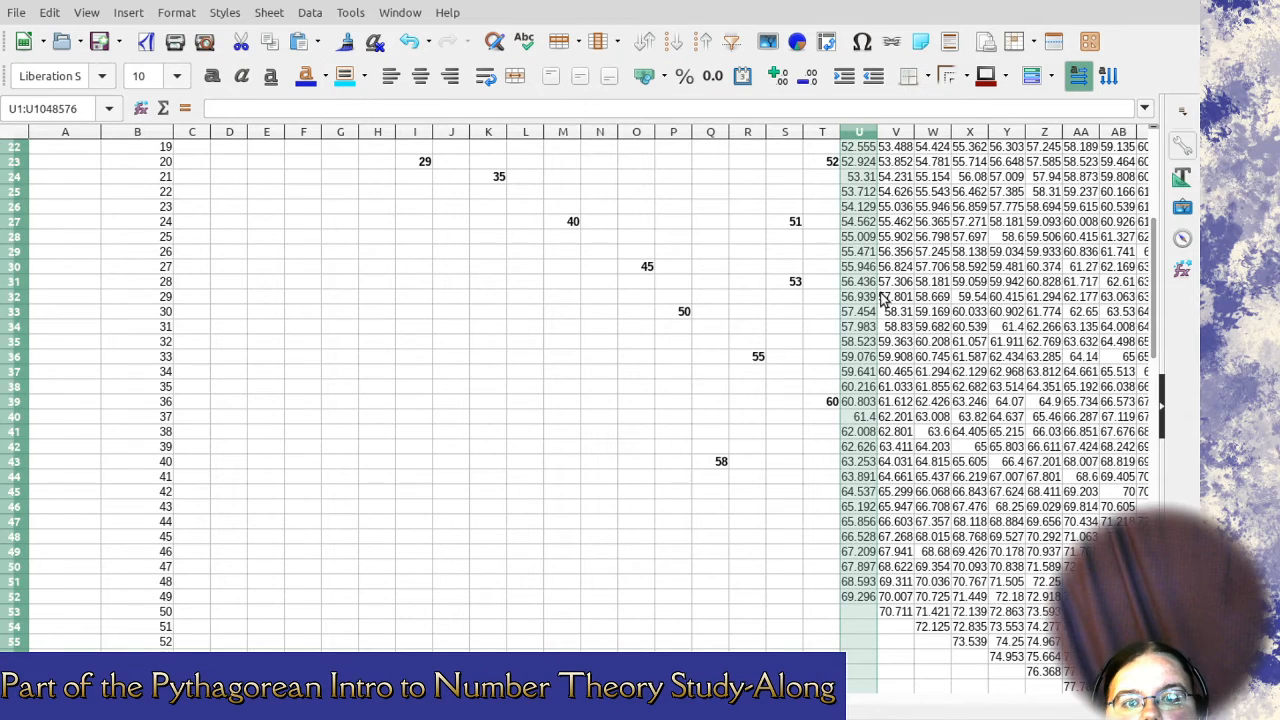
key(ctrl+minus)
scroll(870, 300, up, 7)
Check the column headed 50 for whole-number results and delete the entire column.
click(858, 150)
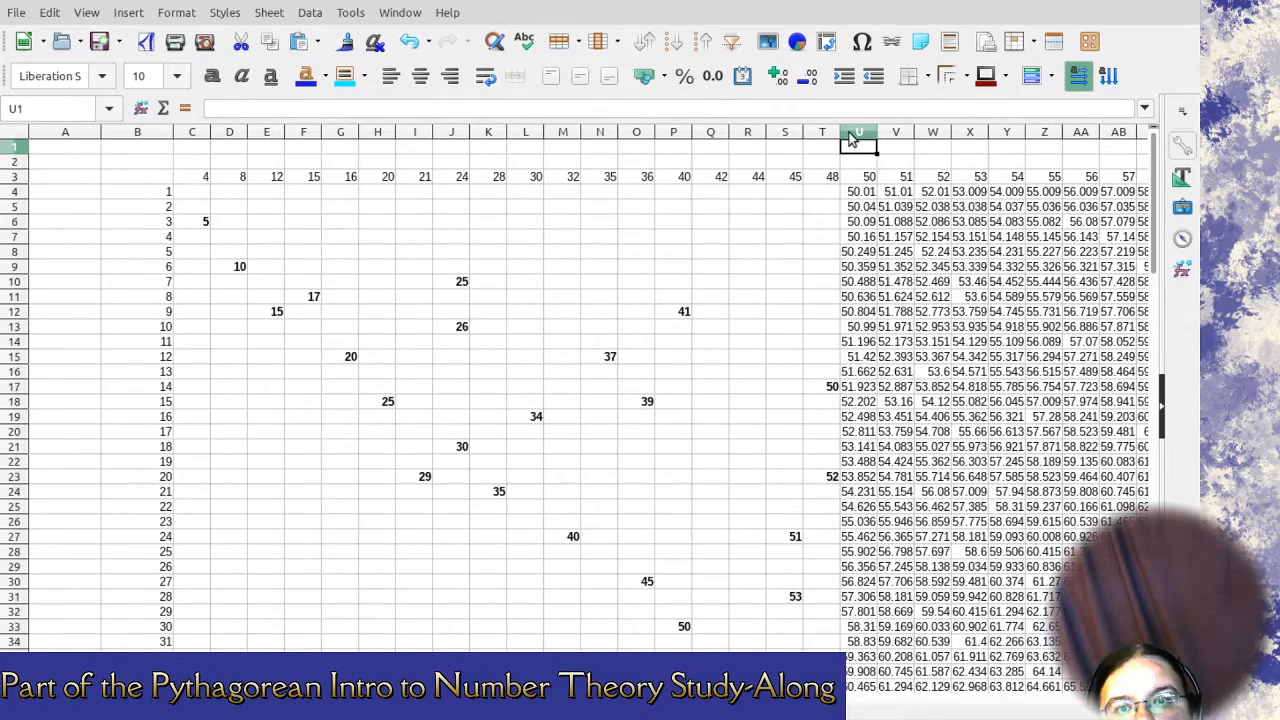
click(858, 132)
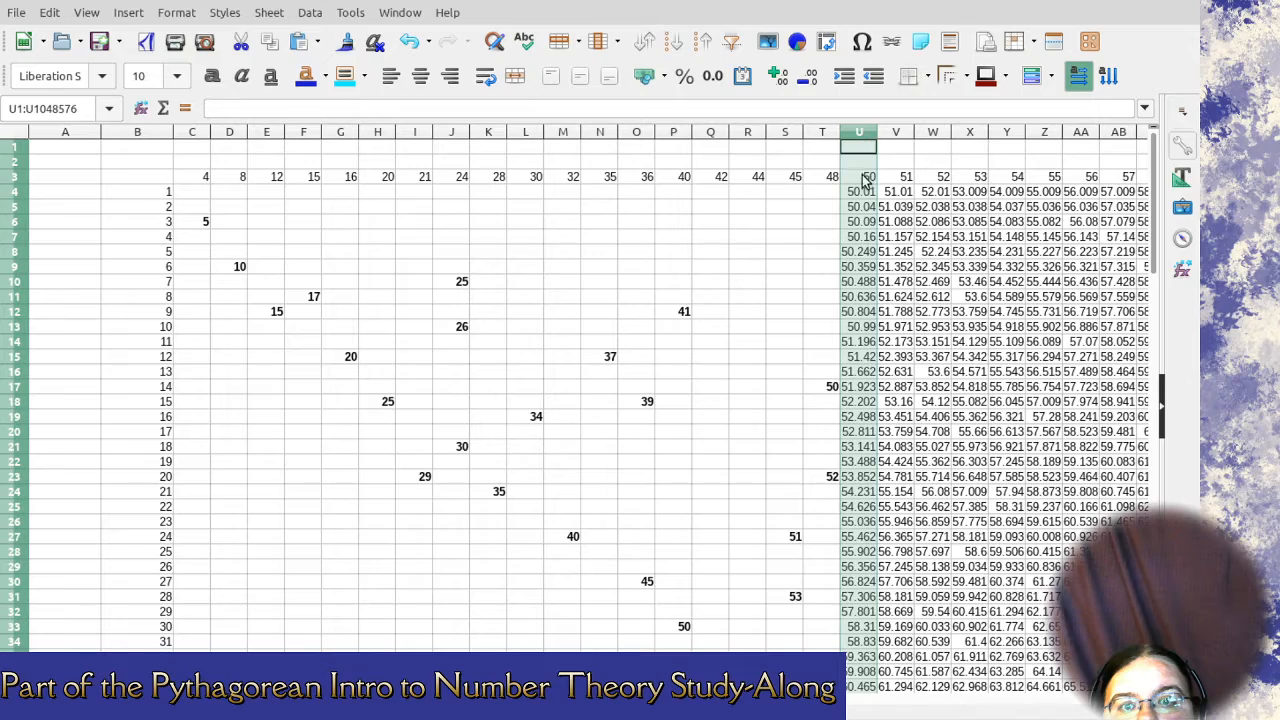
scroll(855, 207, down, 9)
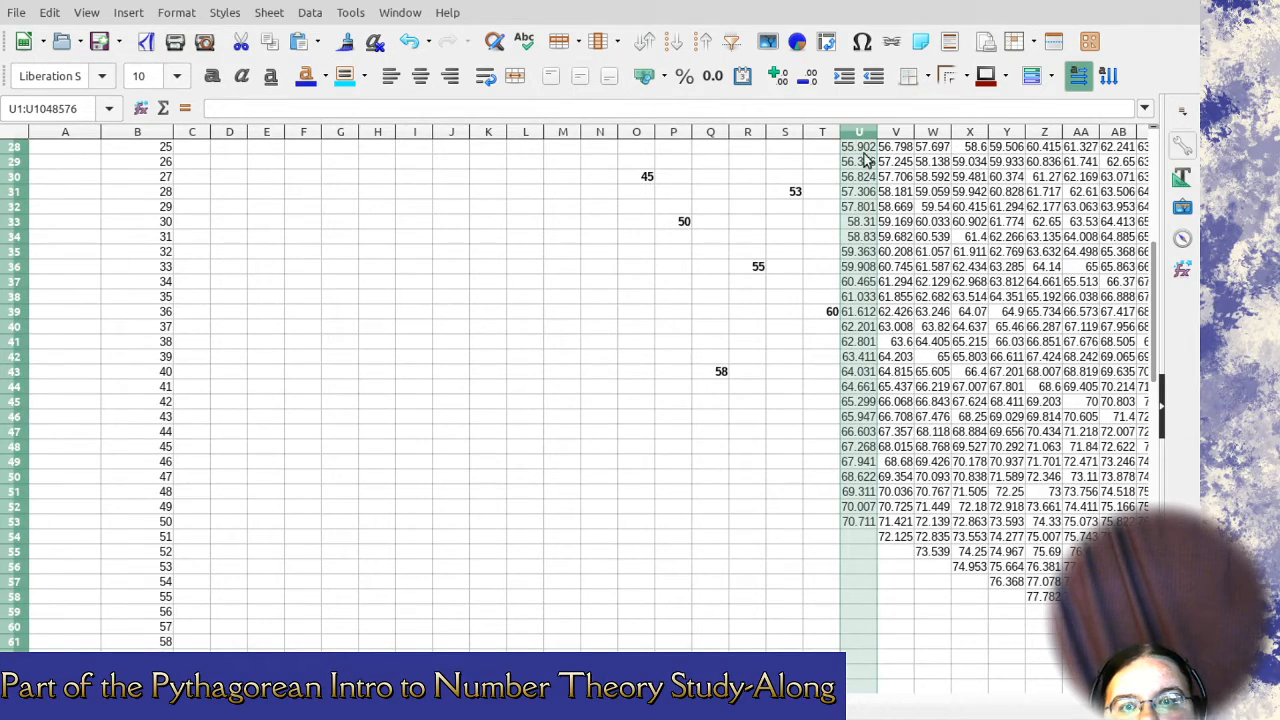
key(ctrl+minus)
scroll(876, 220, up, 9)
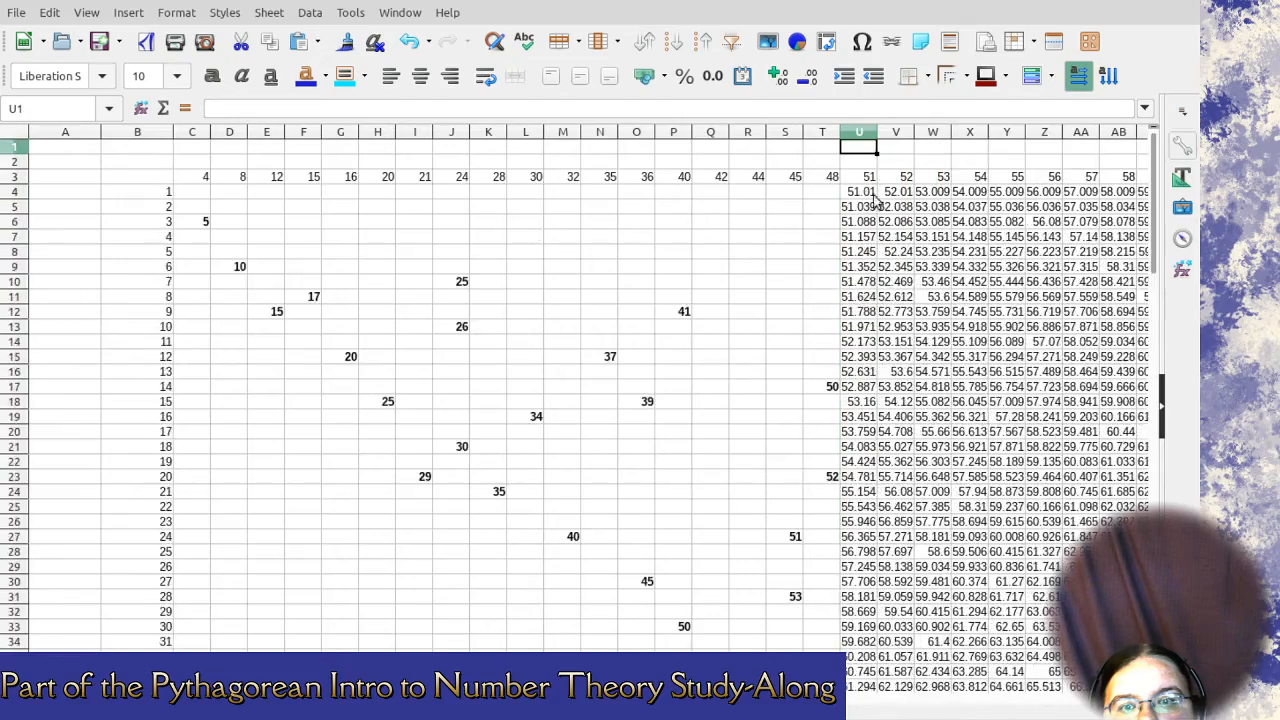
Check the column headed 51 for whole-number results and delete the entire column.
click(862, 131)
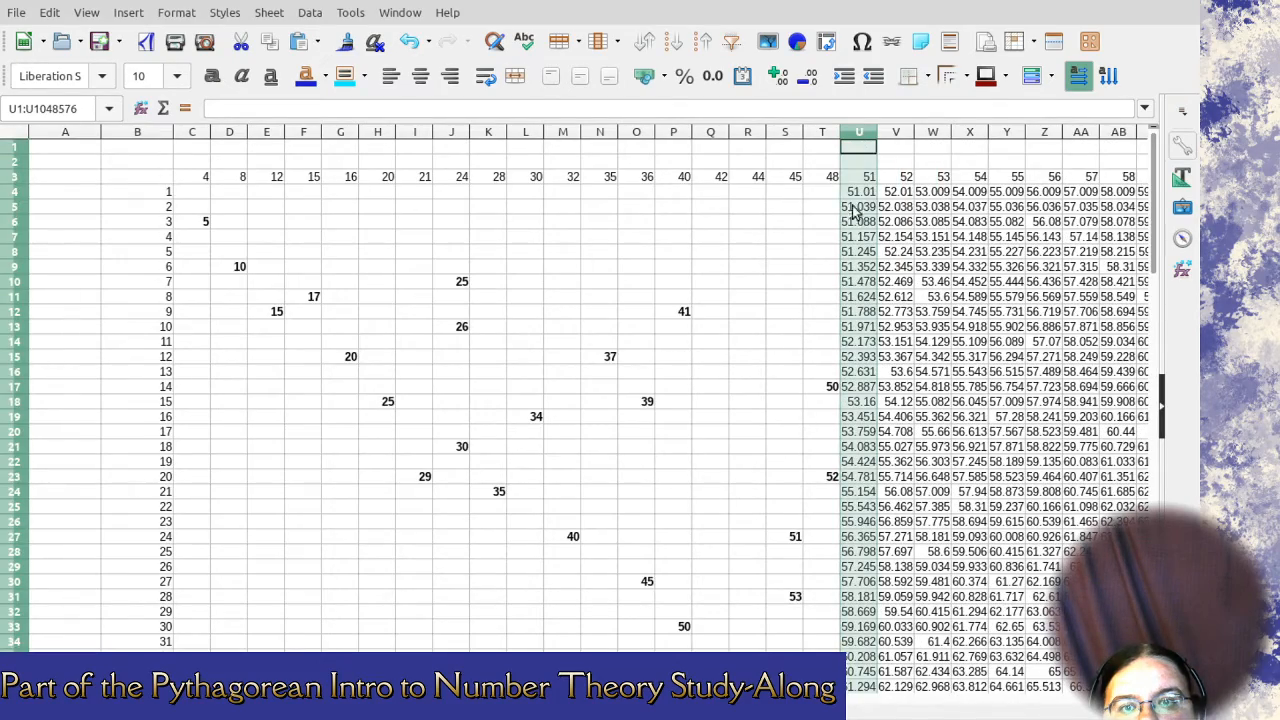
scroll(855, 210, down, 7)
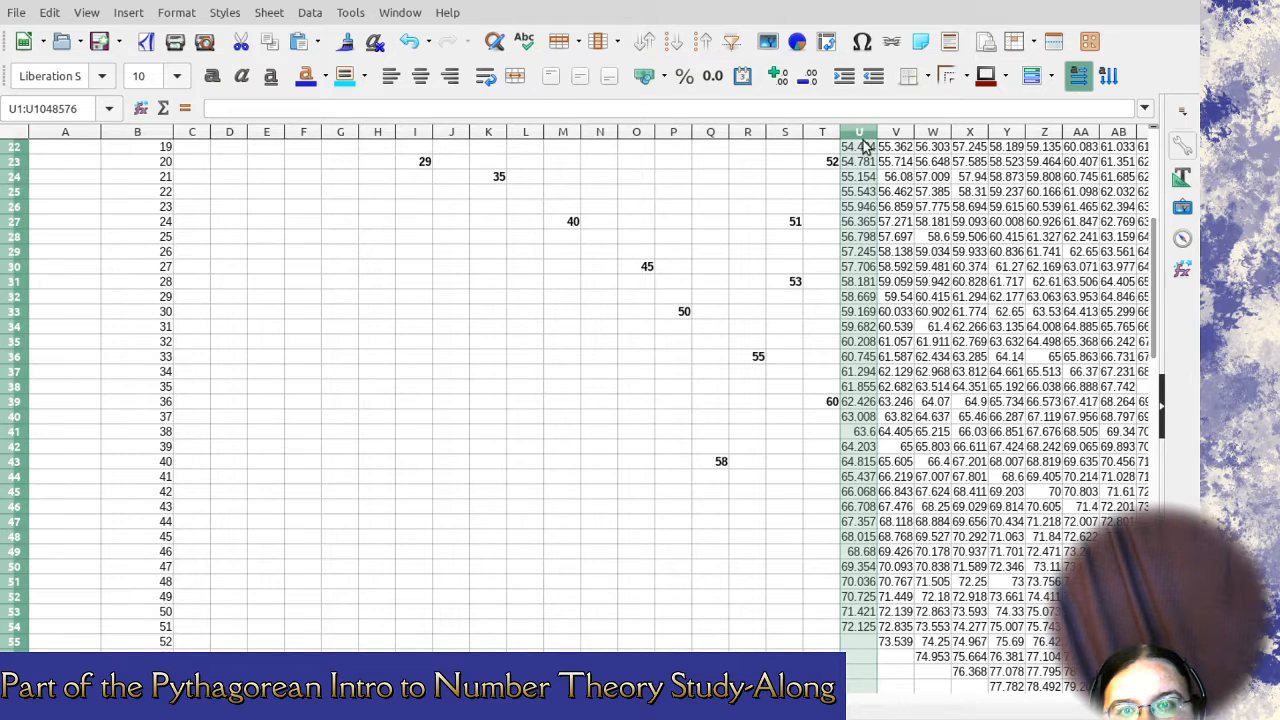
key(ctrl+minus)
scroll(908, 290, up, 7)
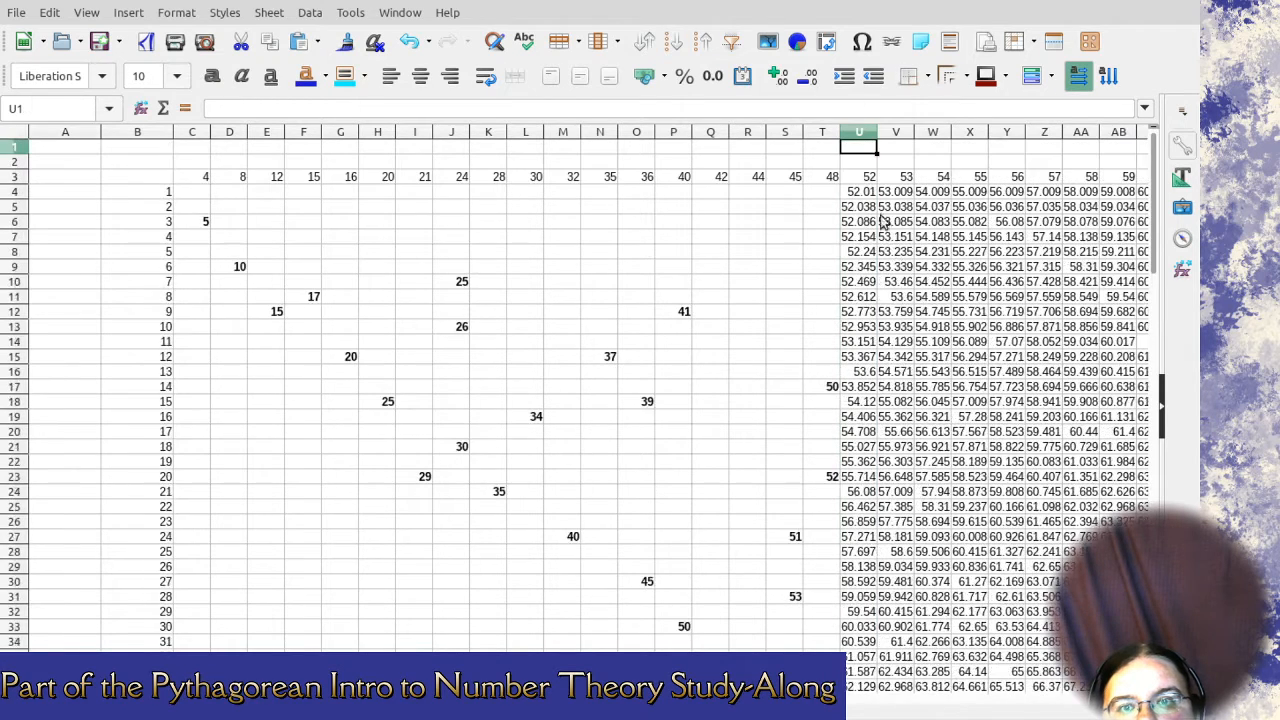
Find the whole-number result 65 in the column headed 52 and make cell U42 bold.
click(862, 133)
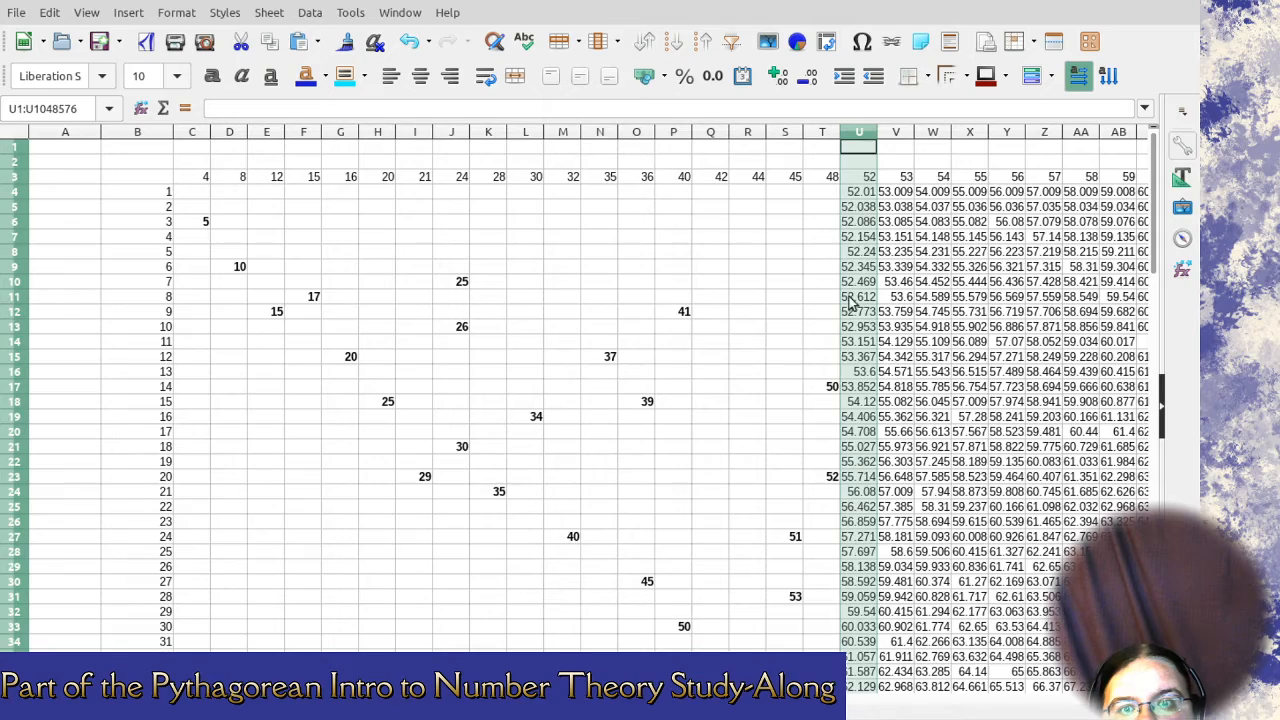
scroll(850, 302, down, 6)
click(903, 478)
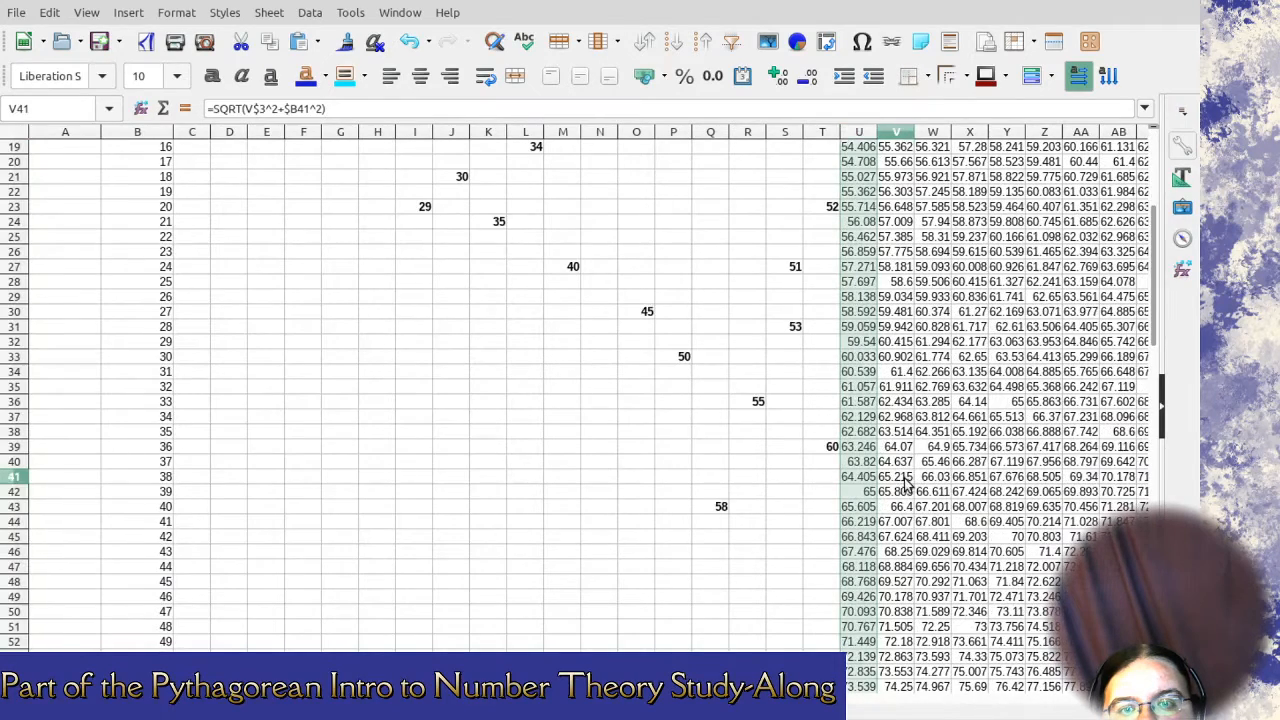
click(858, 491)
click(212, 76)
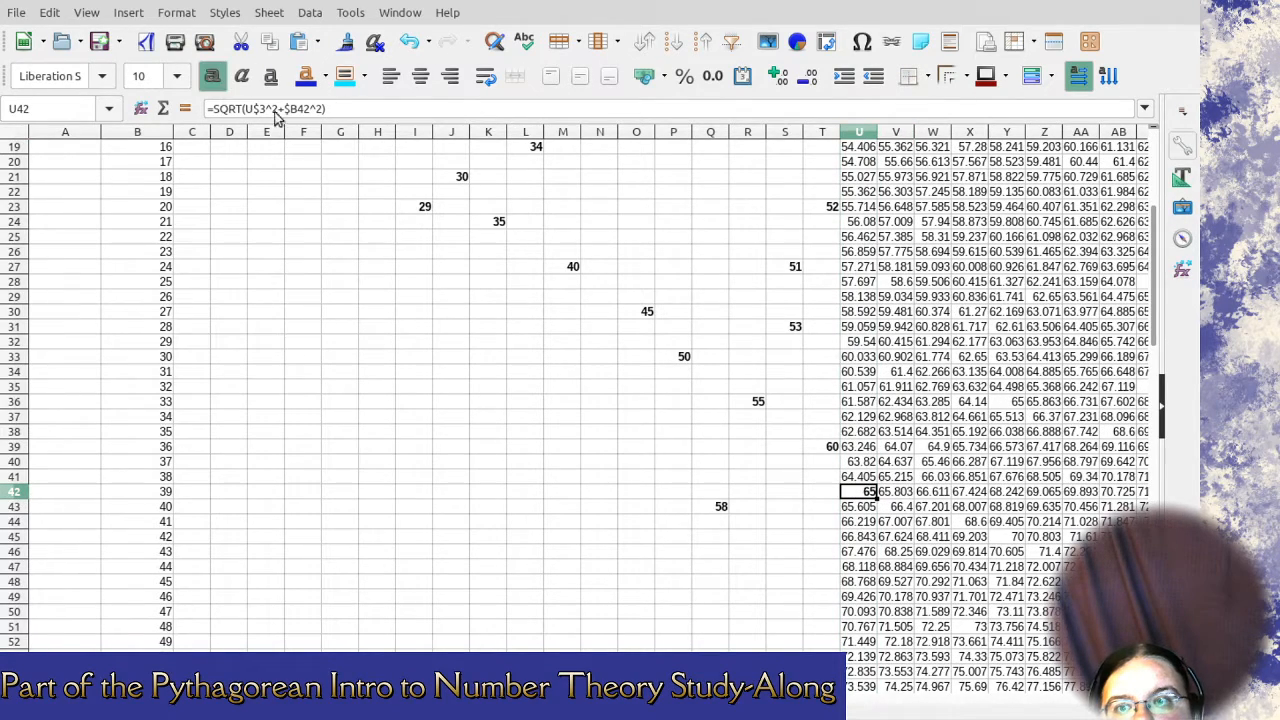
Clear the decimal results above and below the bold 65 in column U, and all results in the column headed 53.
drag(862, 480, 858, 197)
scroll(855, 298, down, 10)
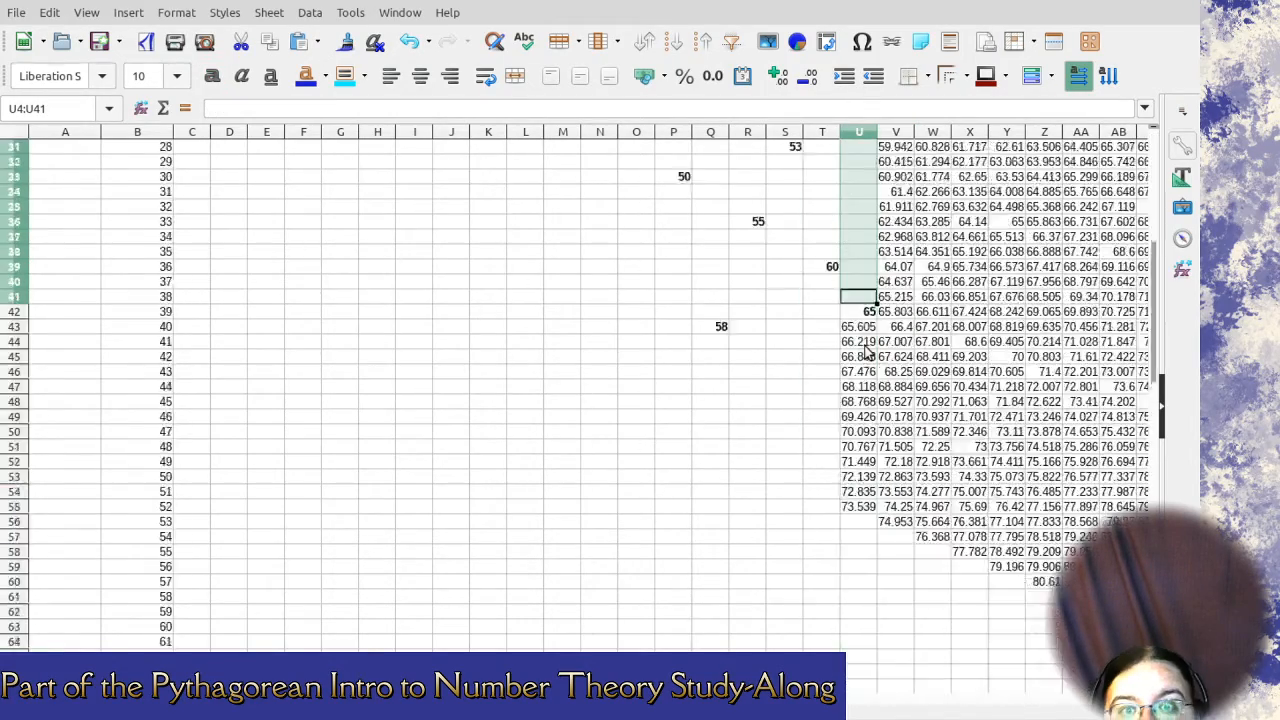
drag(866, 288, 900, 195)
key(Delete)
key(Delete)
Delete the cleared column headed 53 and the column headed 54, which has no whole-number results.
click(898, 135)
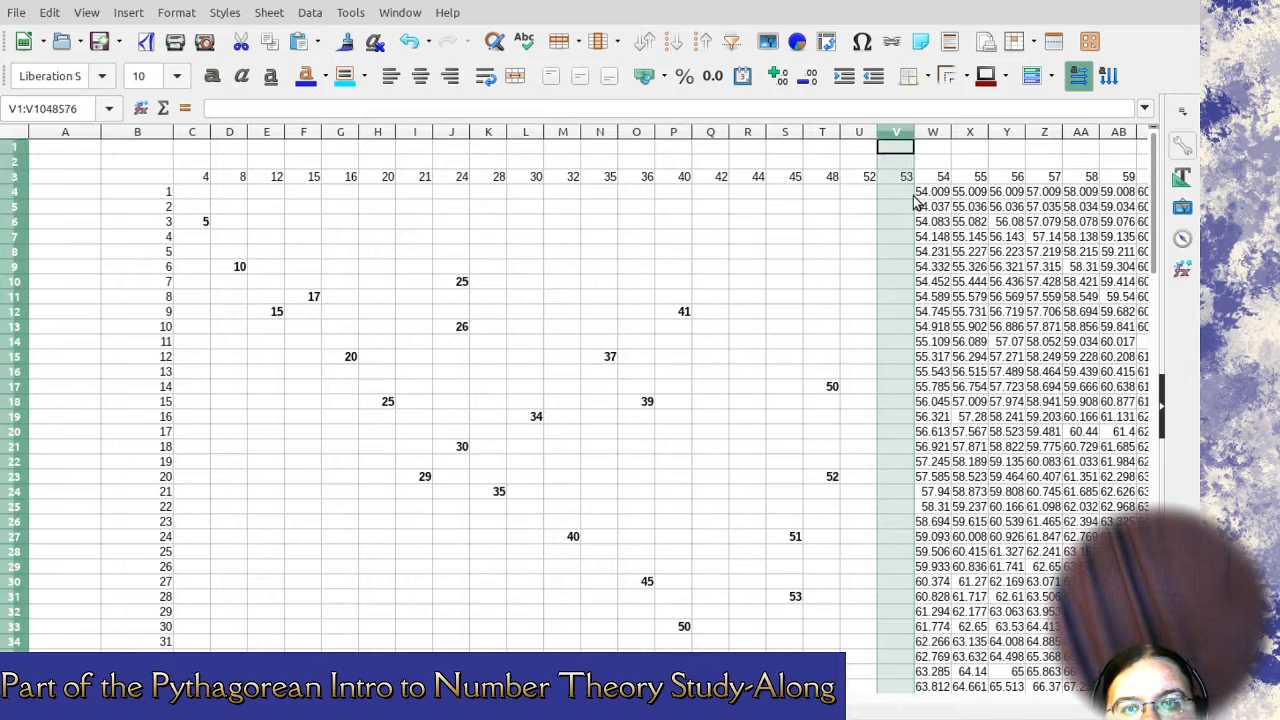
key(ctrl+minus)
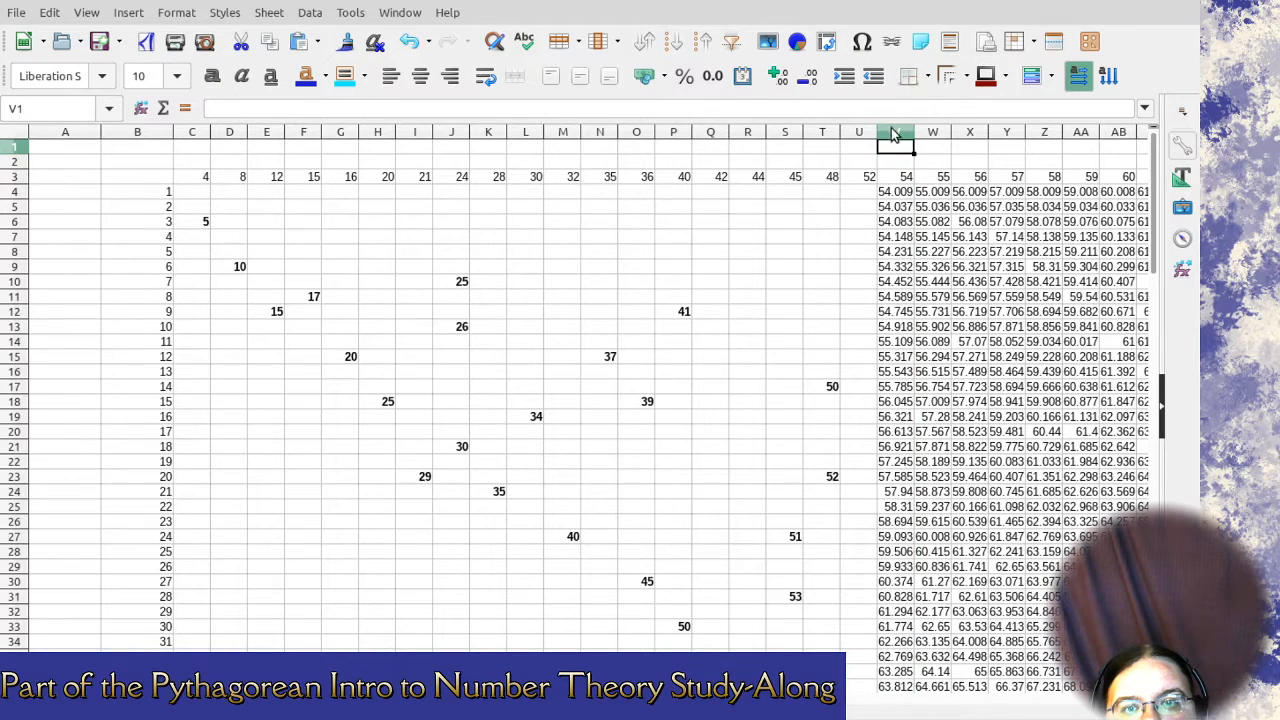
click(895, 135)
scroll(903, 433, down, 6)
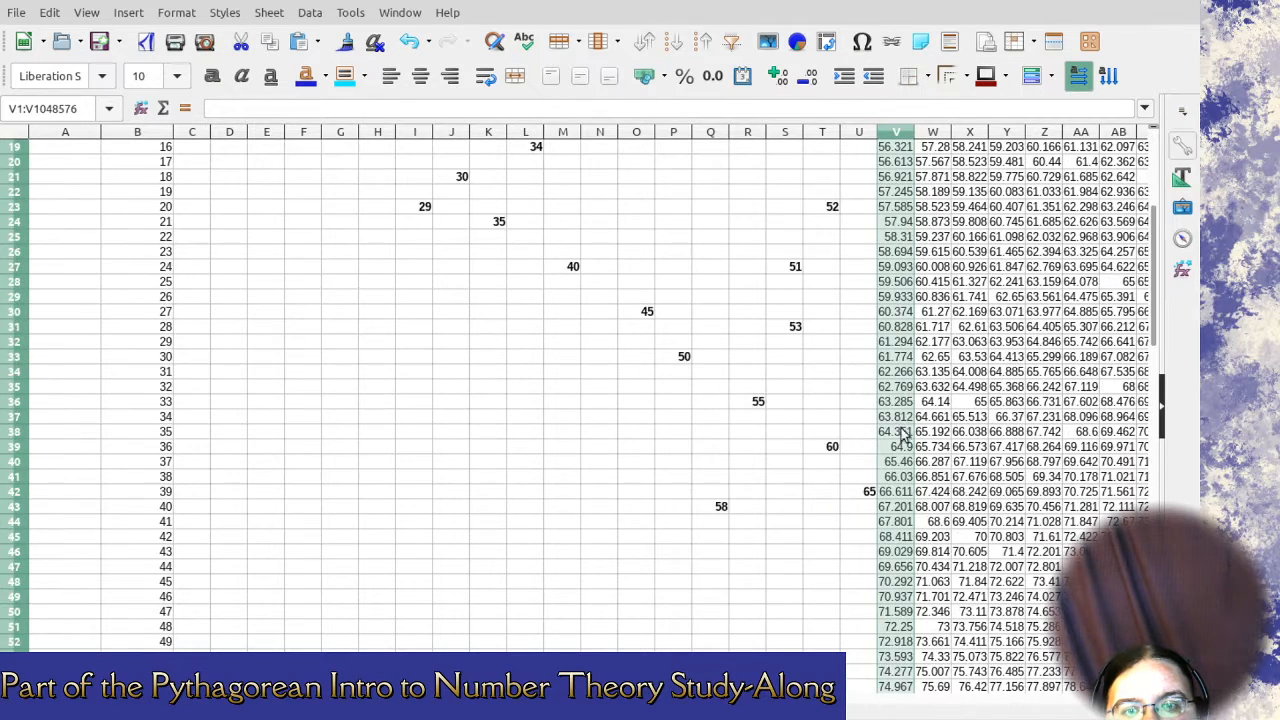
scroll(903, 433, down, 3)
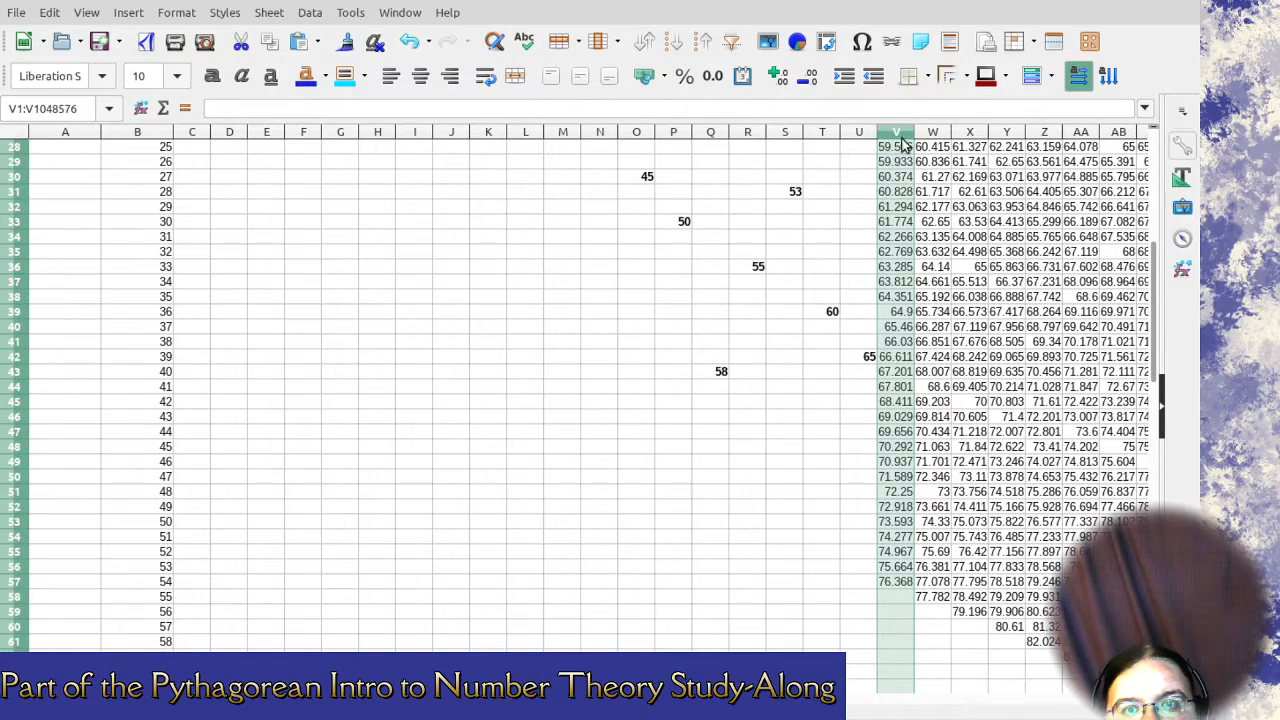
key(ctrl+minus)
scroll(914, 300, up, 9)
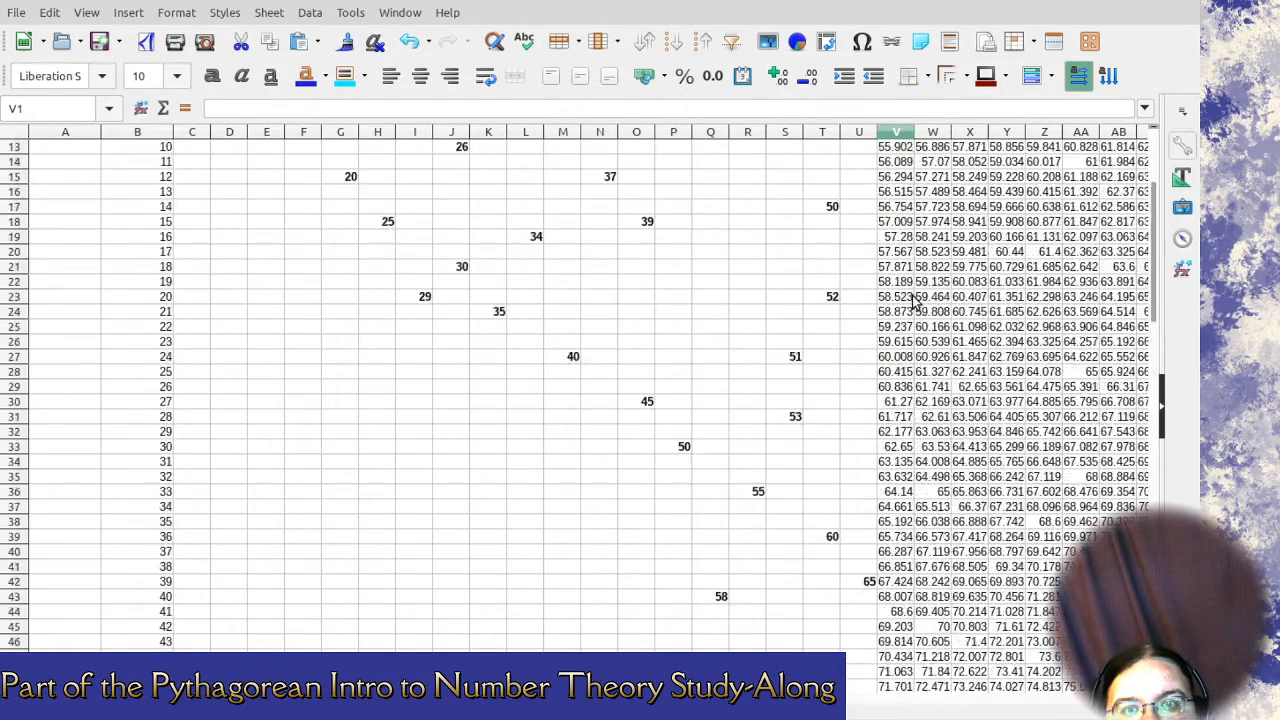
Find the whole-number result 73 in the column headed 55 and make cell V51 bold.
click(897, 133)
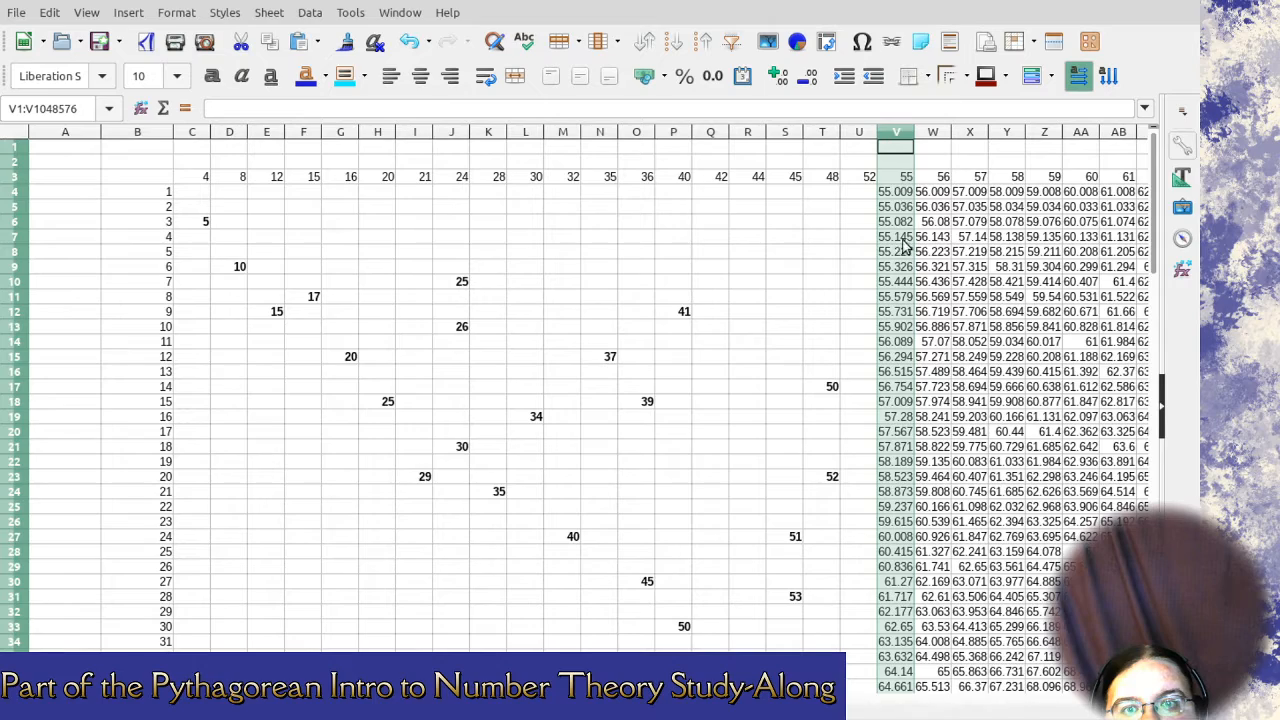
scroll(898, 348, down, 6)
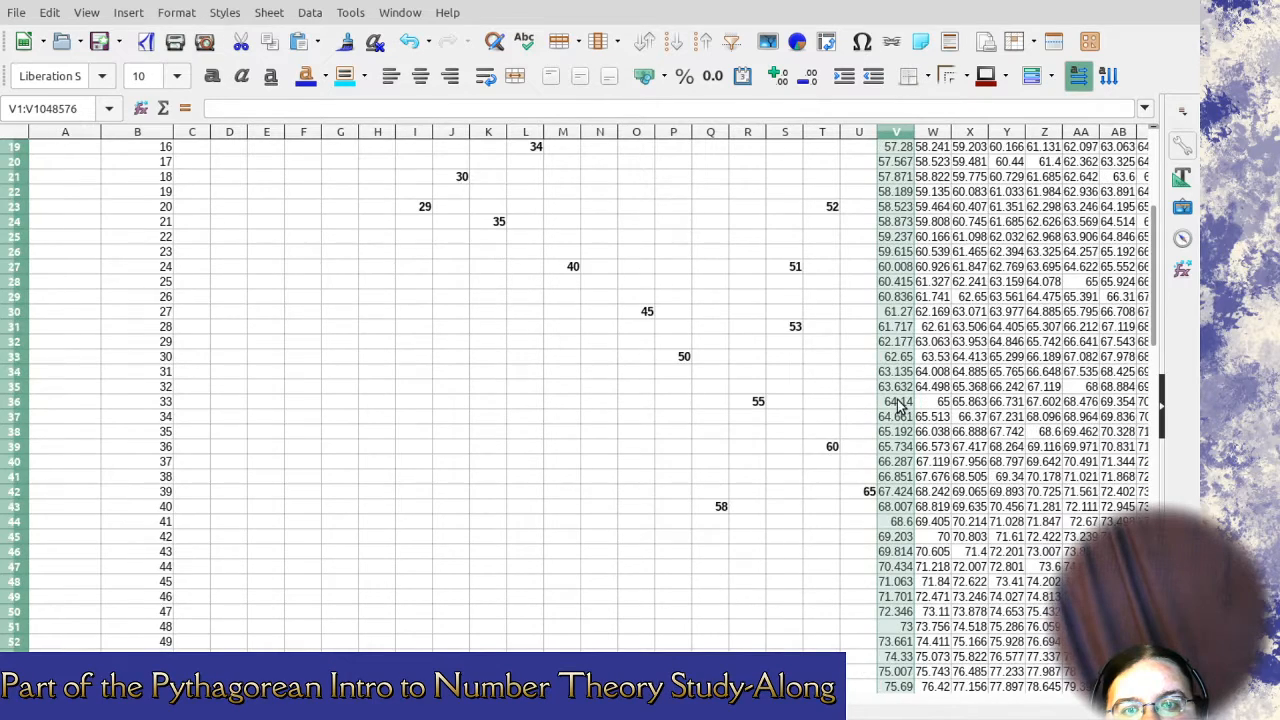
scroll(905, 430, down, 2)
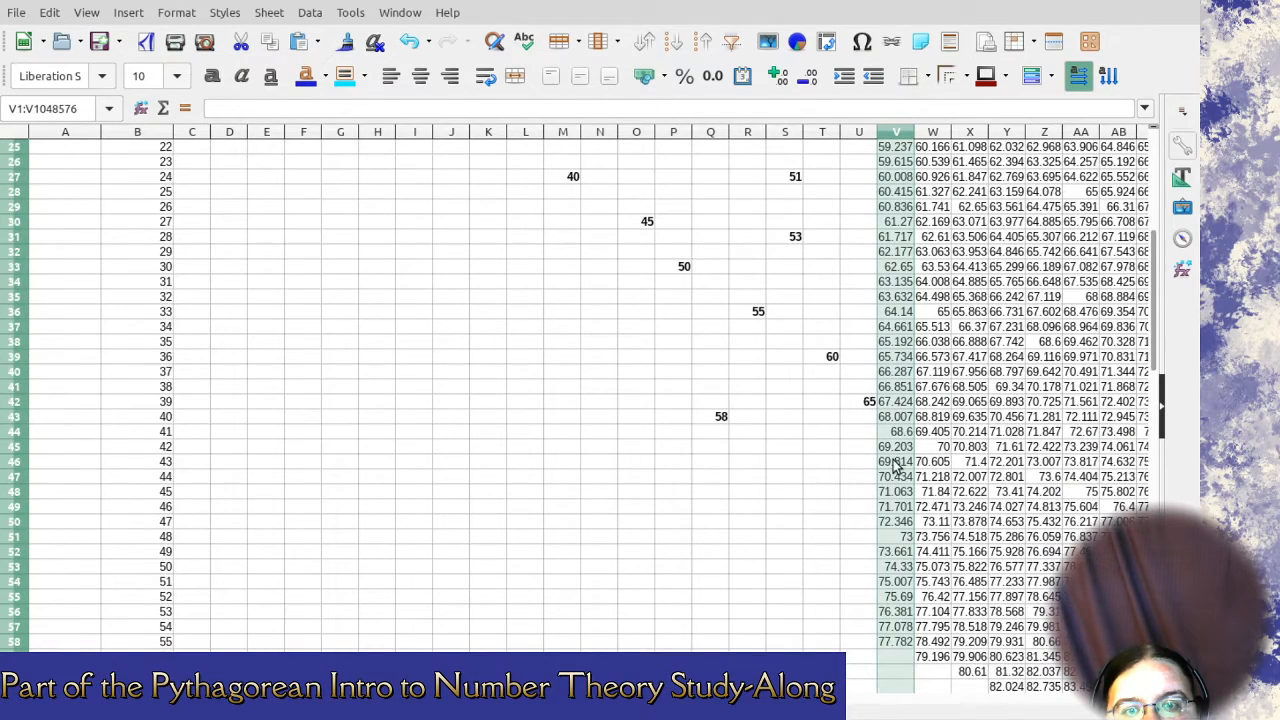
click(899, 541)
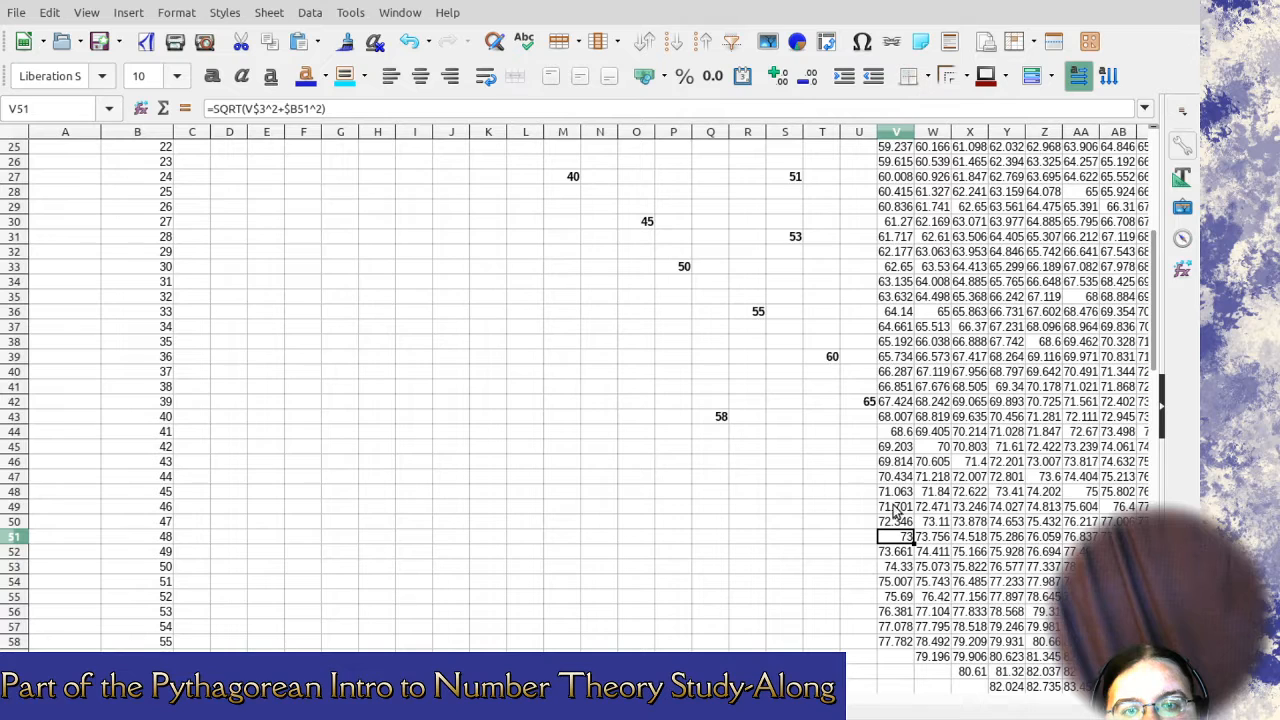
click(211, 77)
Clear the decimal results in V52:V58 and V4:V50, keeping only the bold 73.
drag(903, 552, 894, 643)
key(Delete)
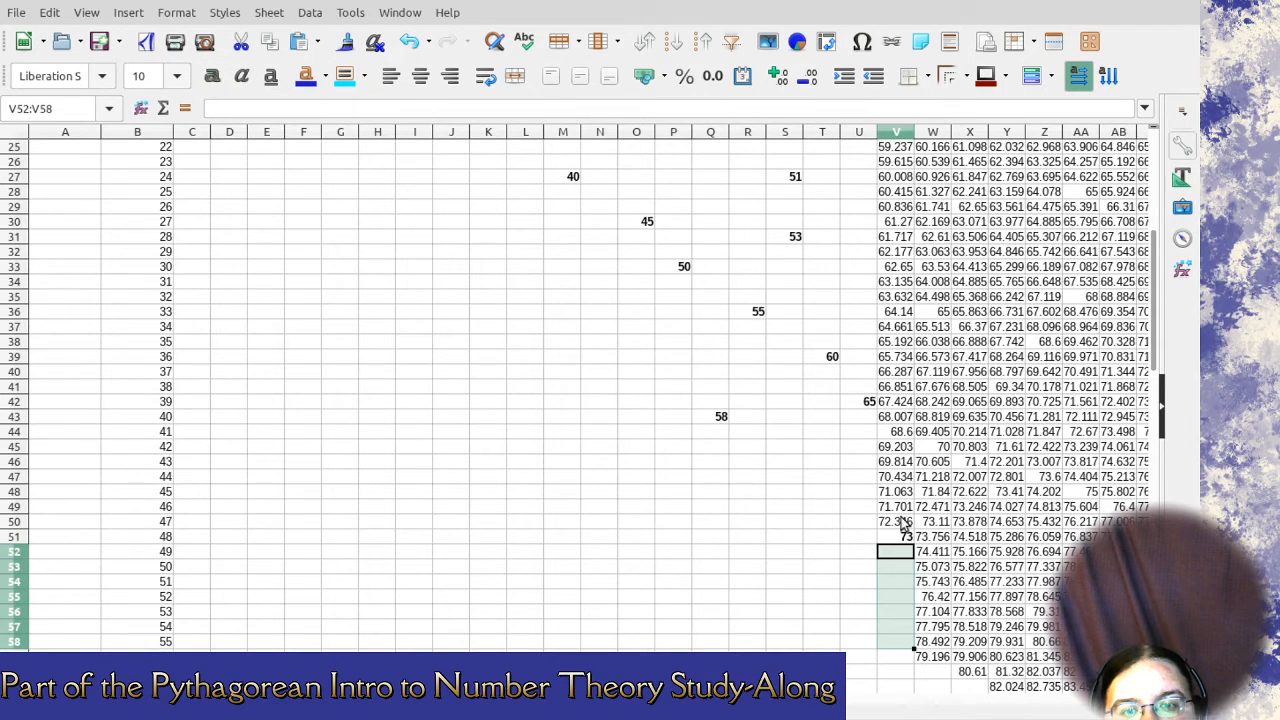
drag(903, 522, 903, 293)
key(Delete)
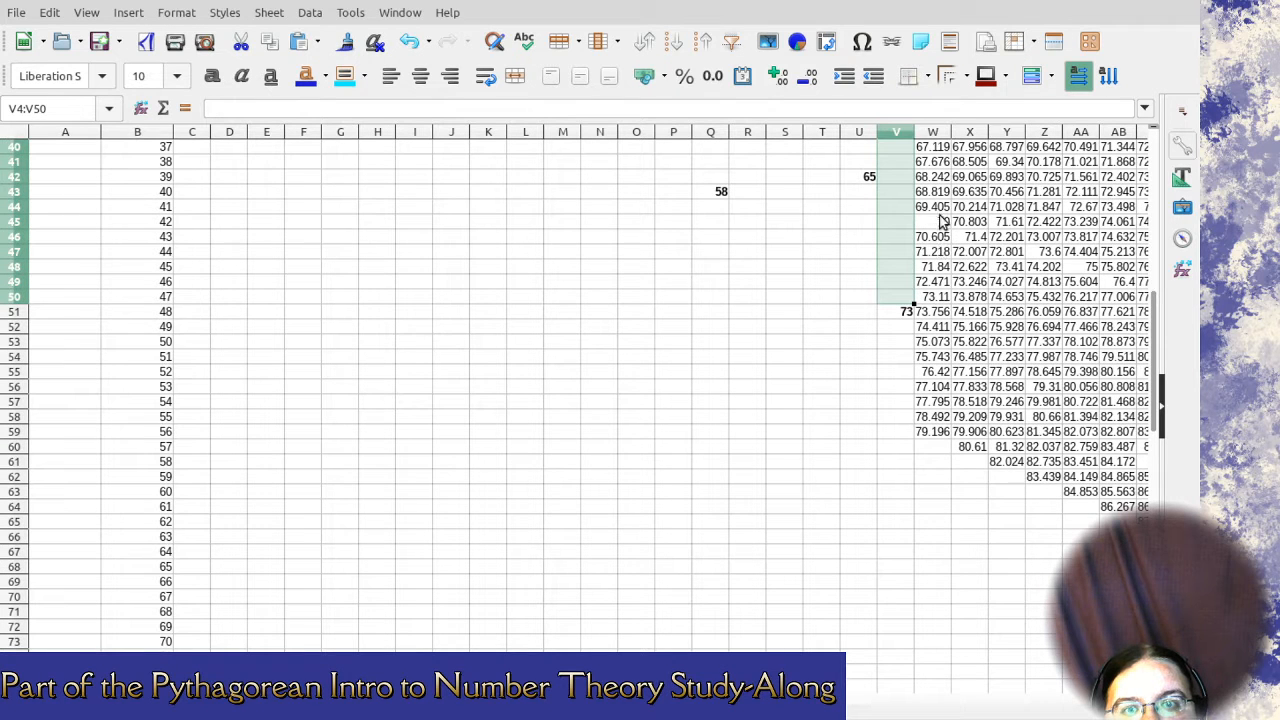
Make the whole-number result 70 in W45 bold and clear the decimal results below it in W46:W59.
click(940, 222)
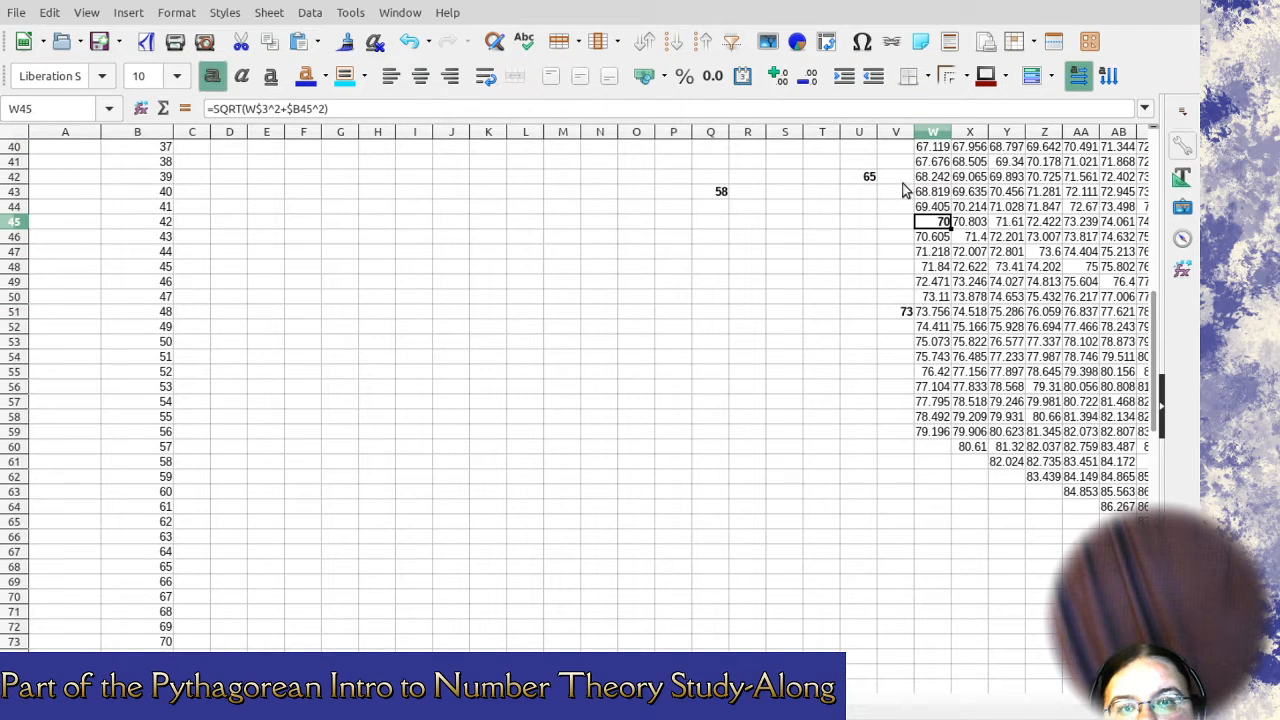
drag(943, 237, 943, 434)
key(Delete)
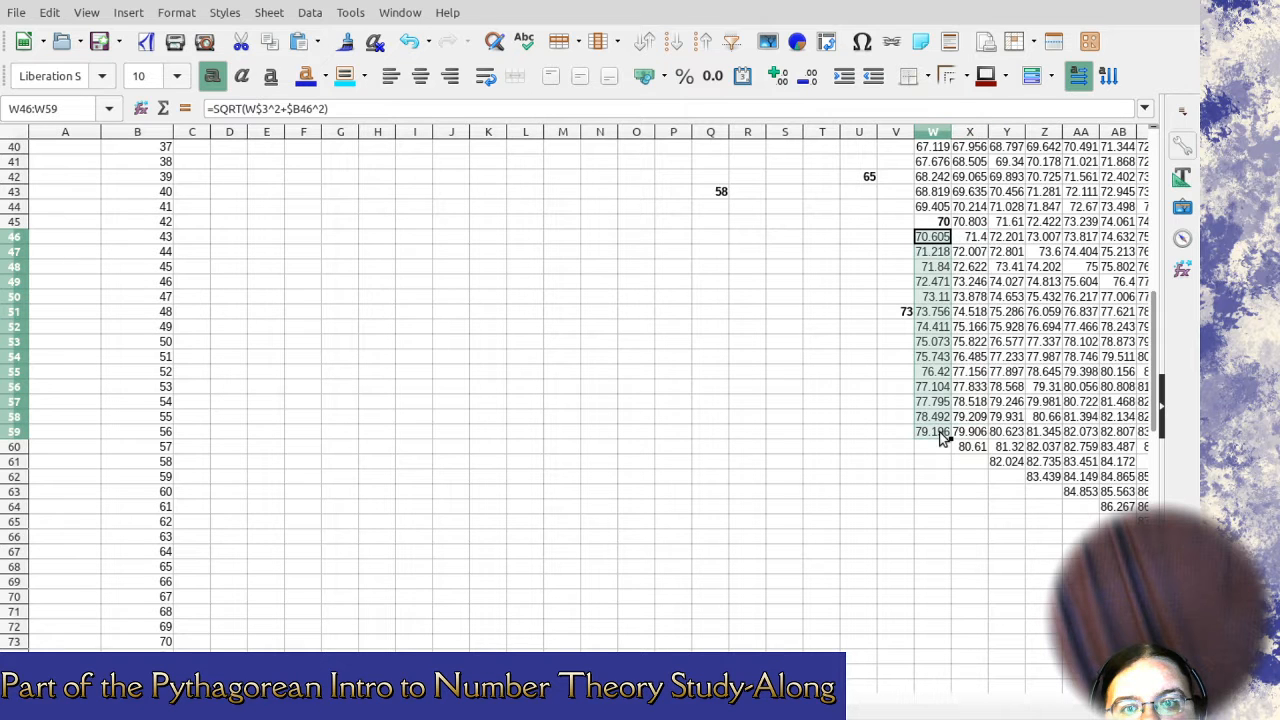
Make the whole-number result 65 in W36 bold and clear the decimal results in W37:W44.
scroll(920, 372, up, 5)
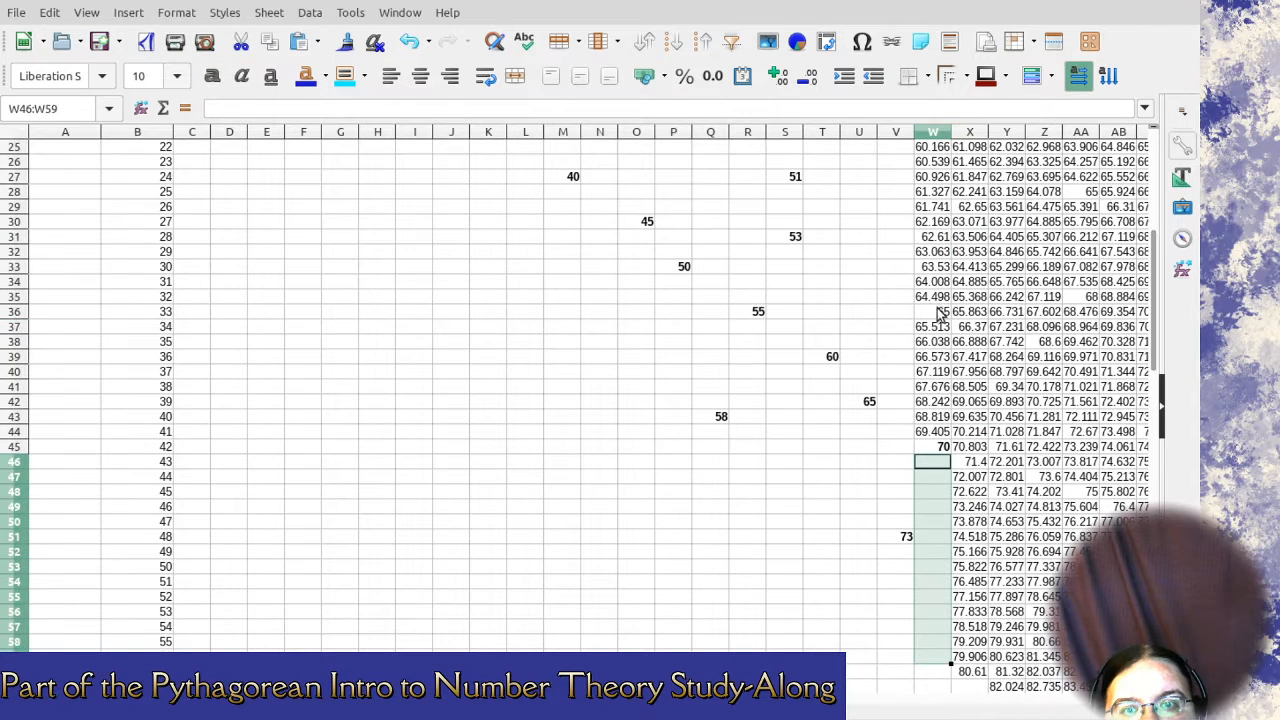
click(940, 313)
click(212, 76)
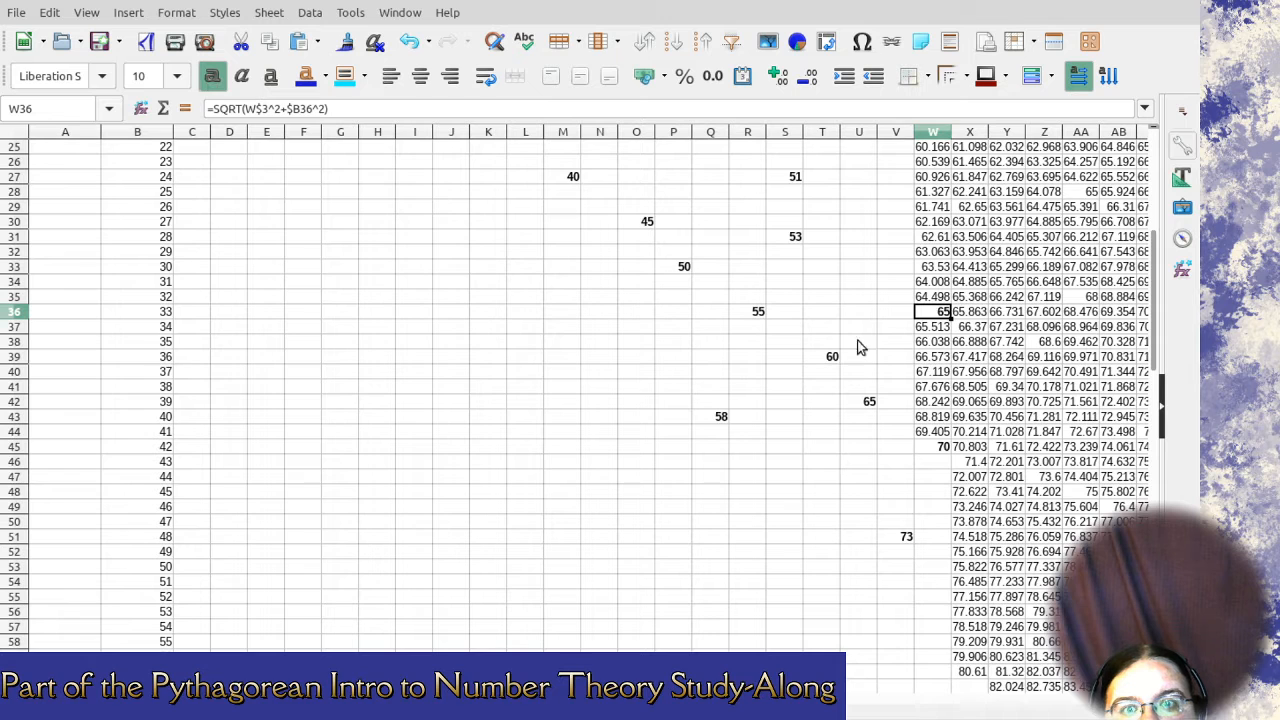
drag(930, 330, 930, 432)
key(Delete)
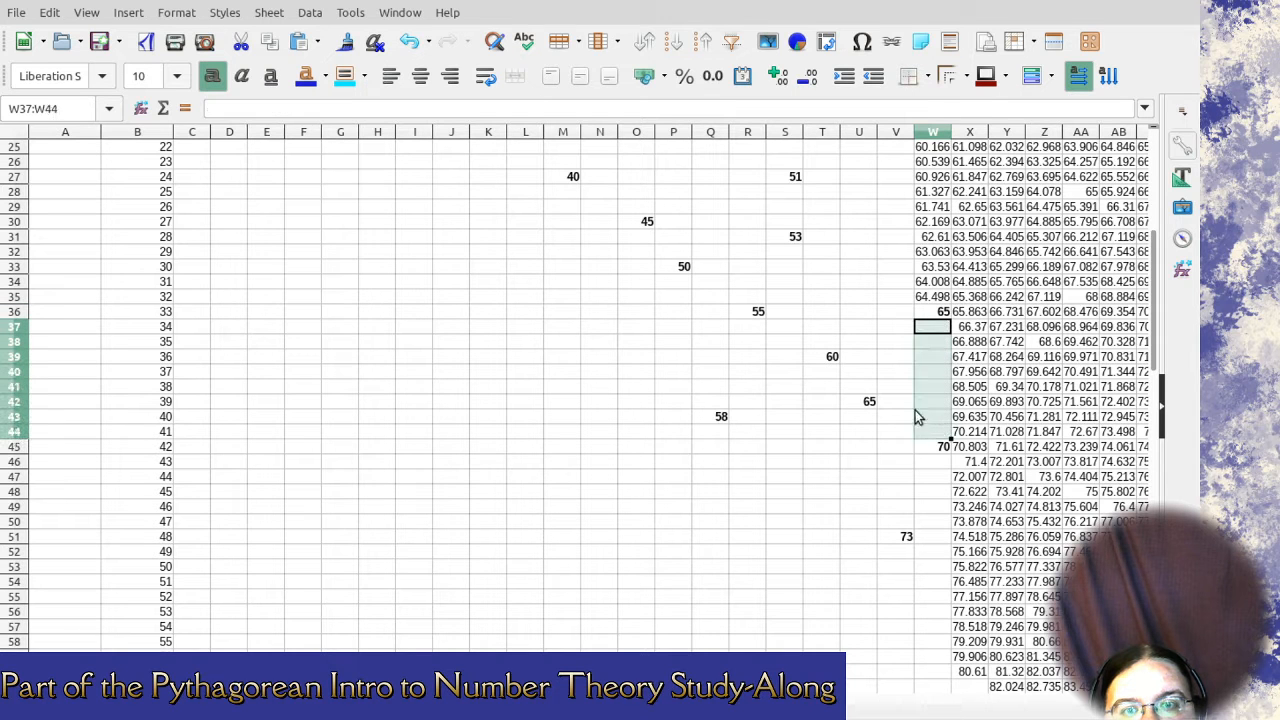
Clear the decimal results above the bold 65 in column W, from W4 to W35.
scroll(908, 398, up, 1)
scroll(908, 398, up, 3)
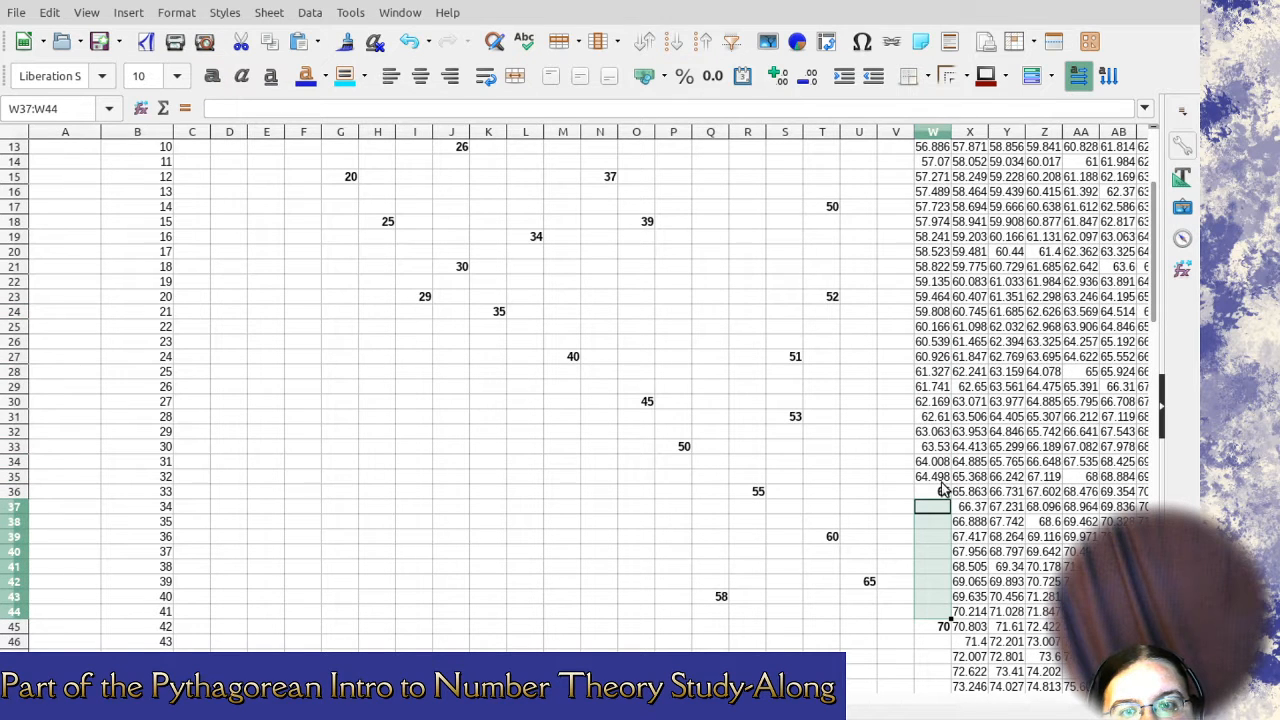
drag(938, 479, 937, 198)
scroll(930, 601, down, 4)
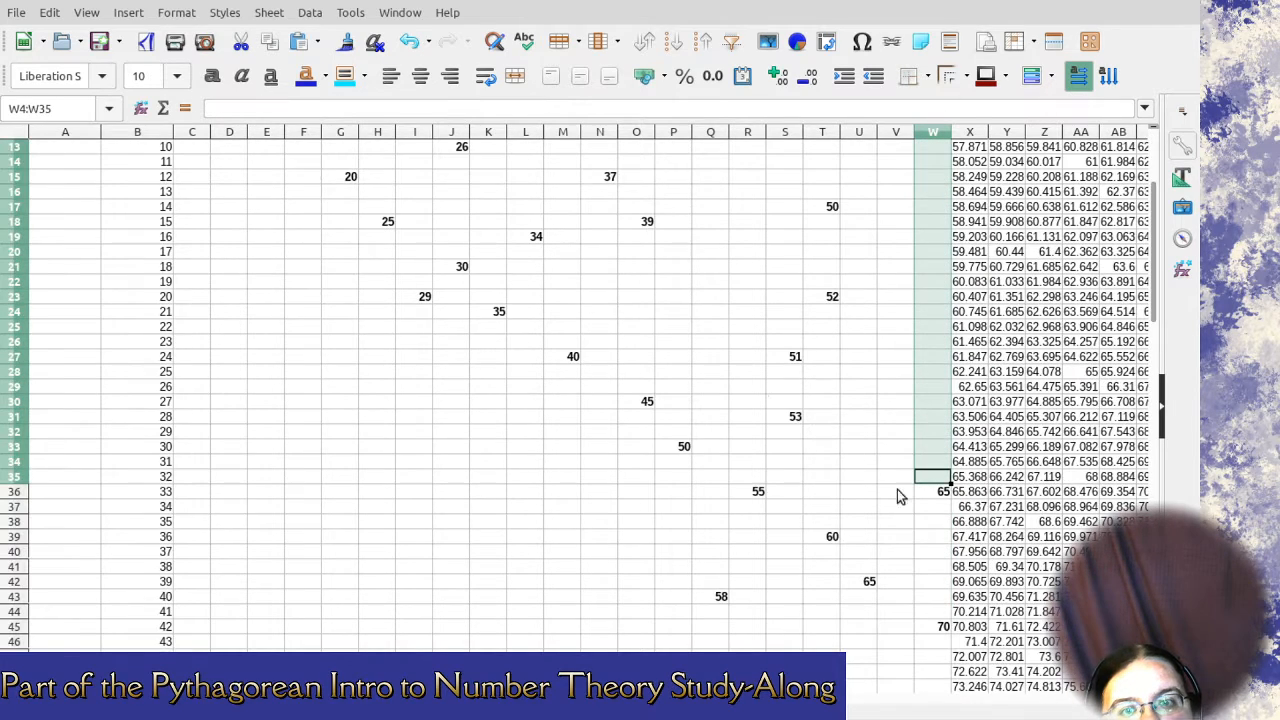
scroll(717, 502, up, 2)
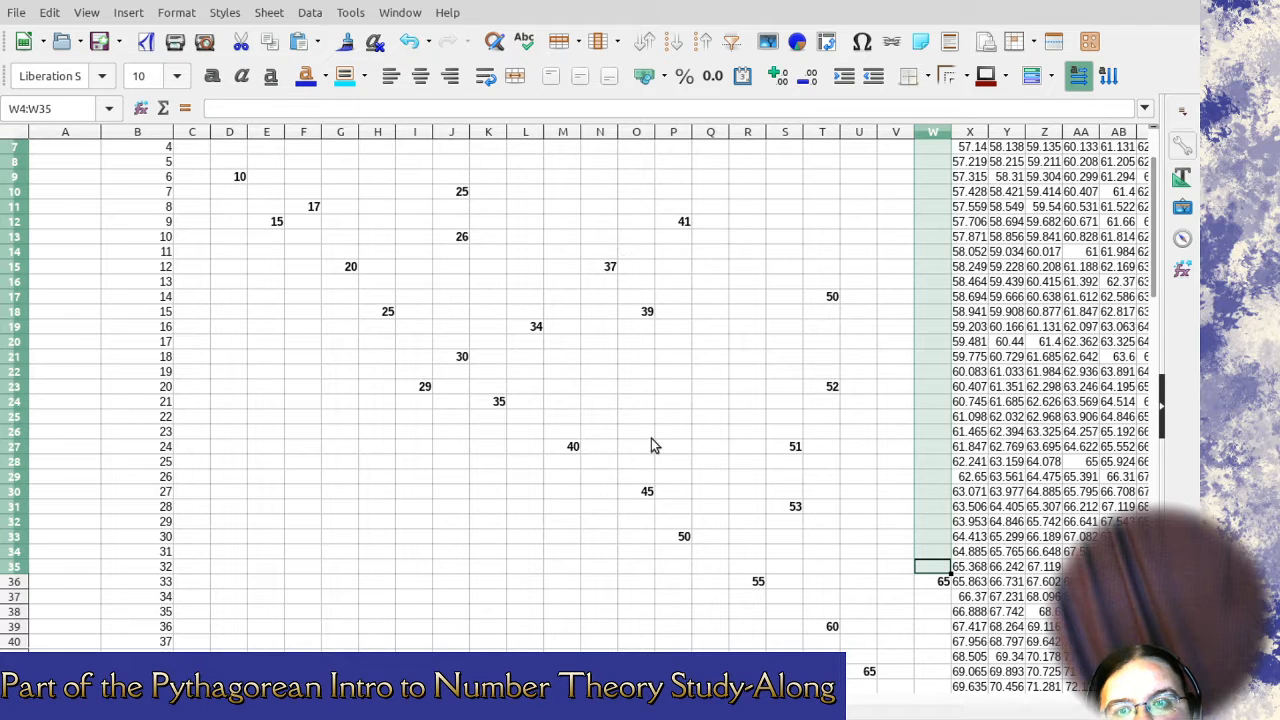
scroll(934, 595, down, 3)
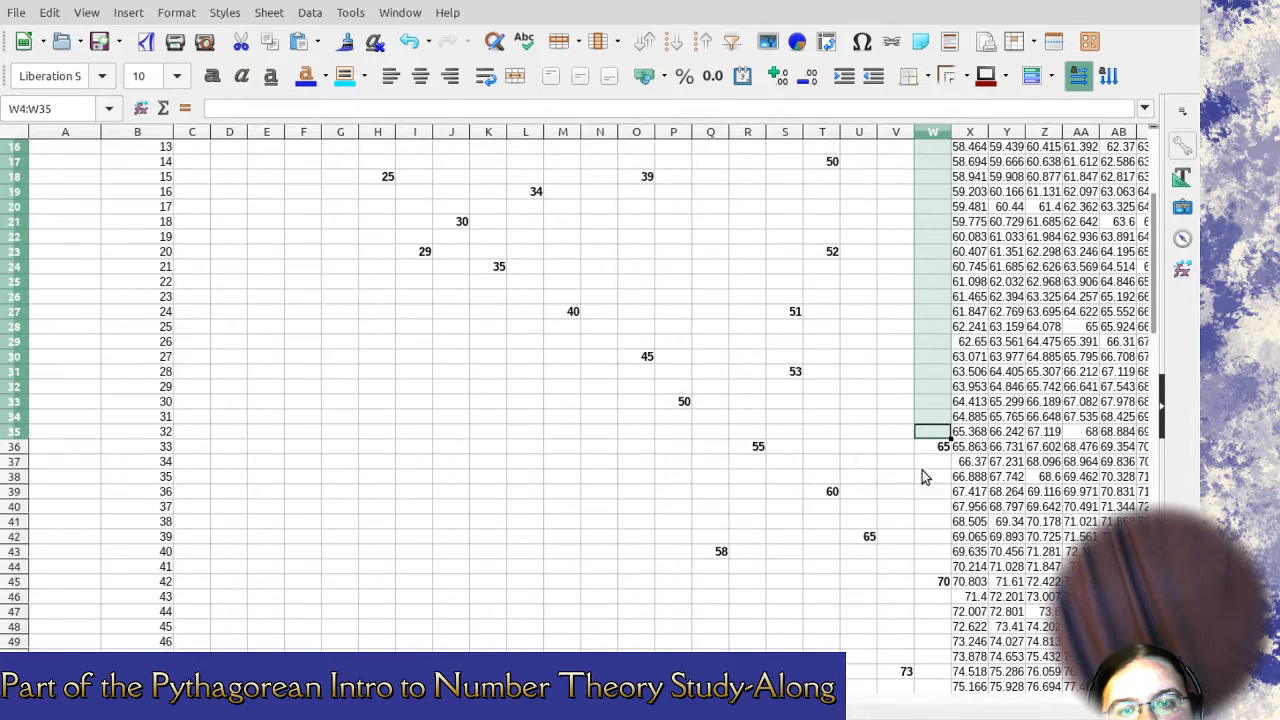
scroll(915, 450, up, 5)
click(712, 388)
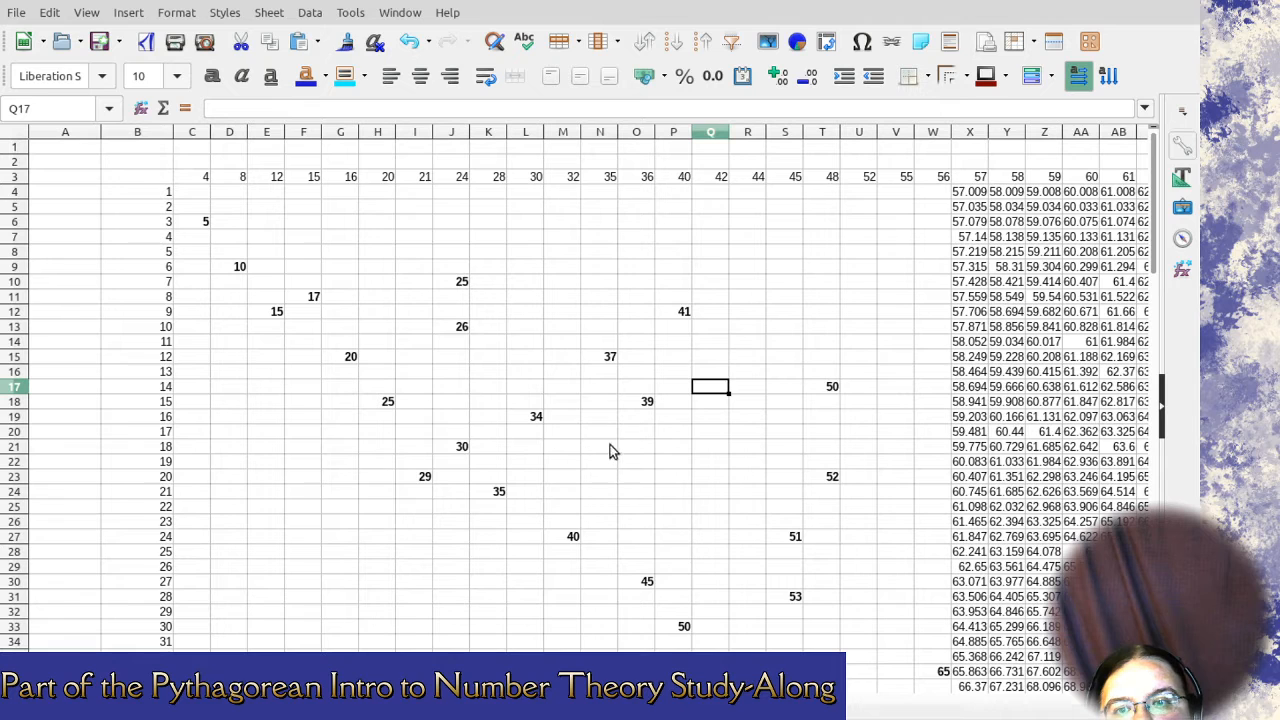
drag(450, 228, 452, 446)
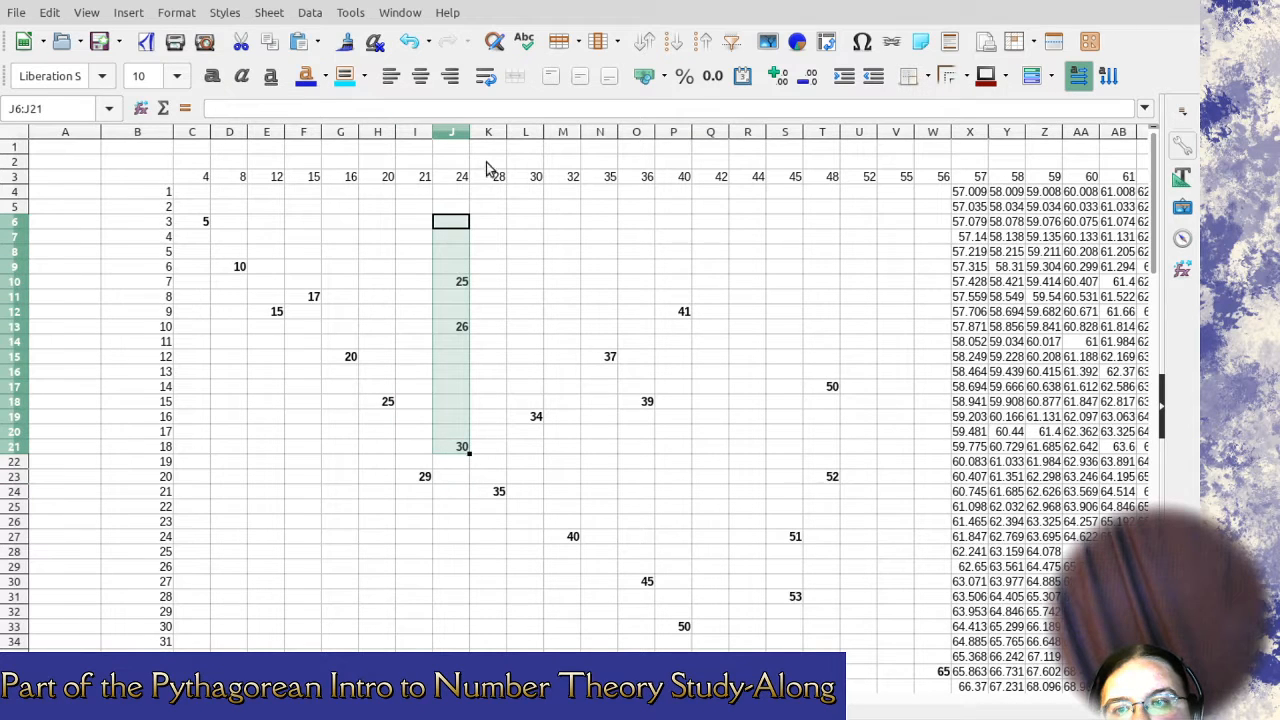
click(487, 432)
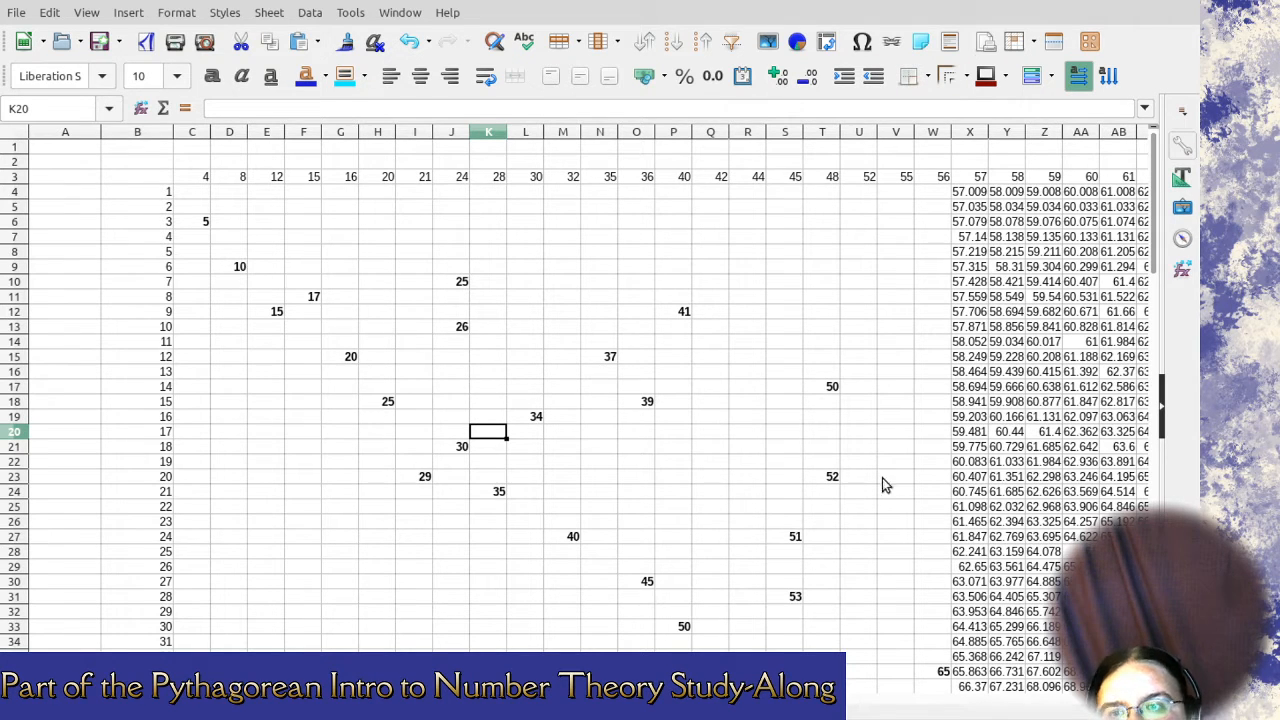
scroll(882, 485, down, 8)
scroll(915, 575, up, 4)
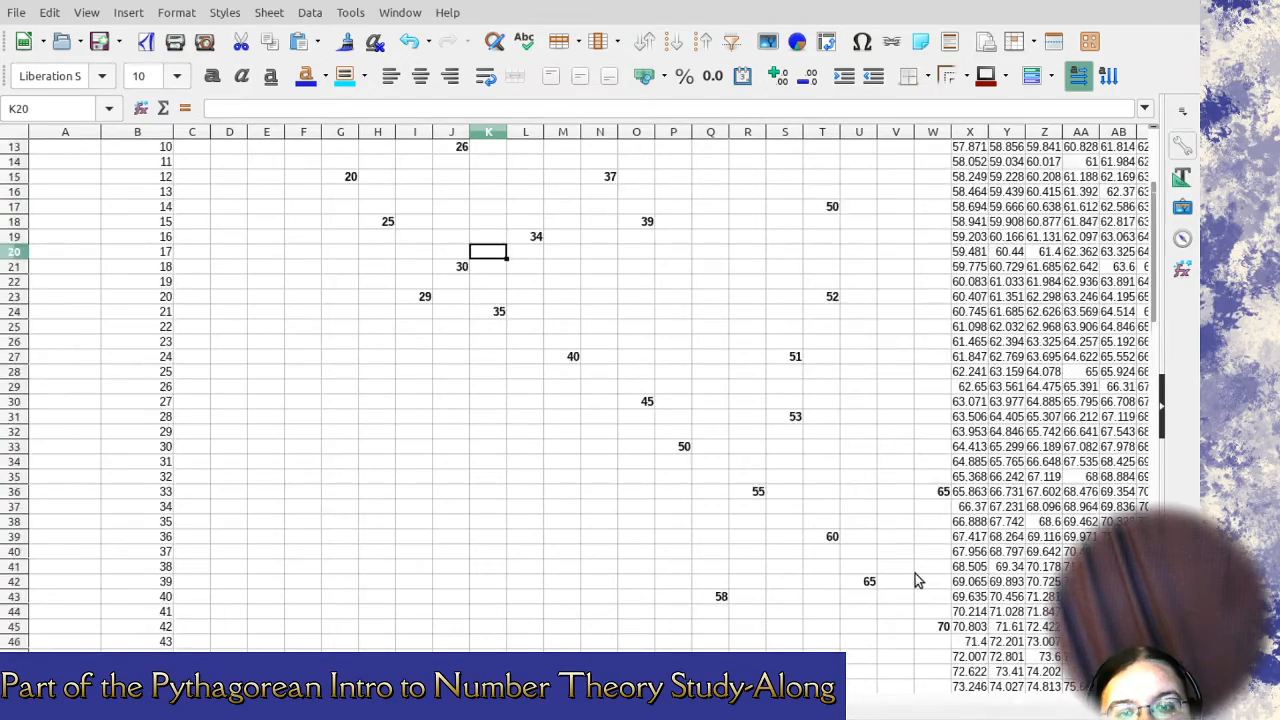
scroll(915, 580, up, 4)
Check column X, headed 57, for whole-number results down to its last row and delete the column.
click(975, 132)
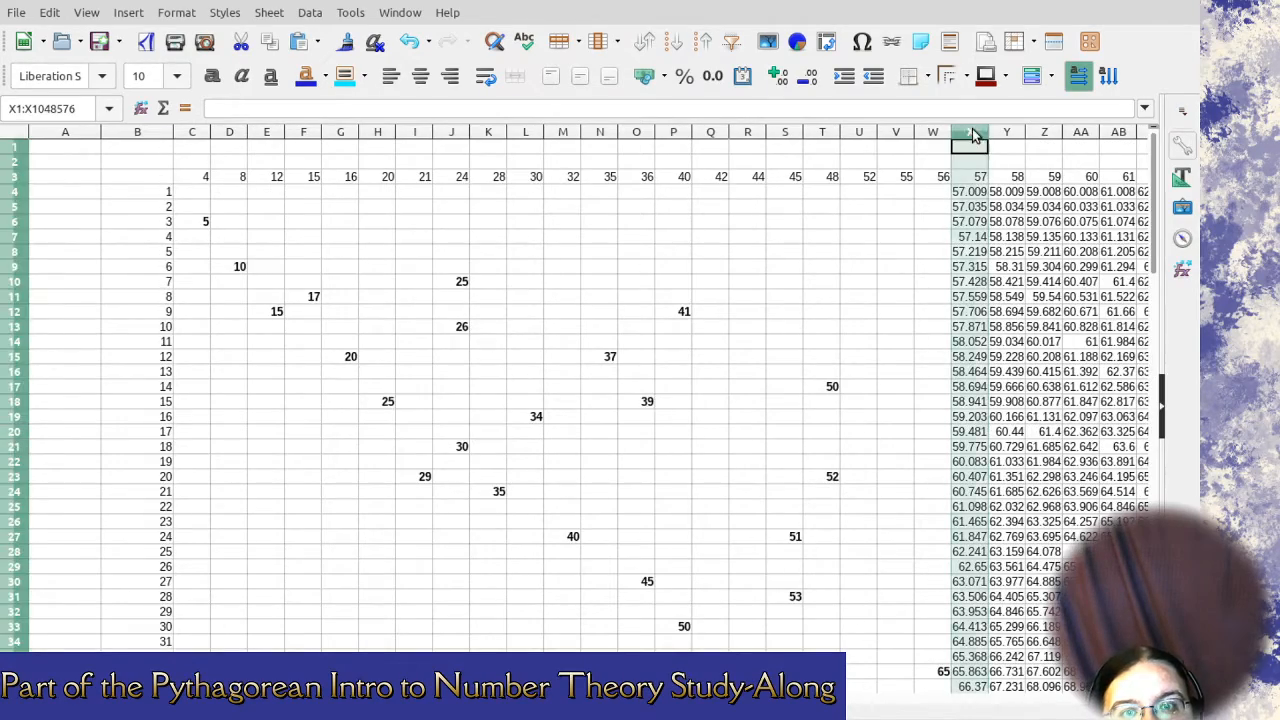
scroll(966, 400, down, 6)
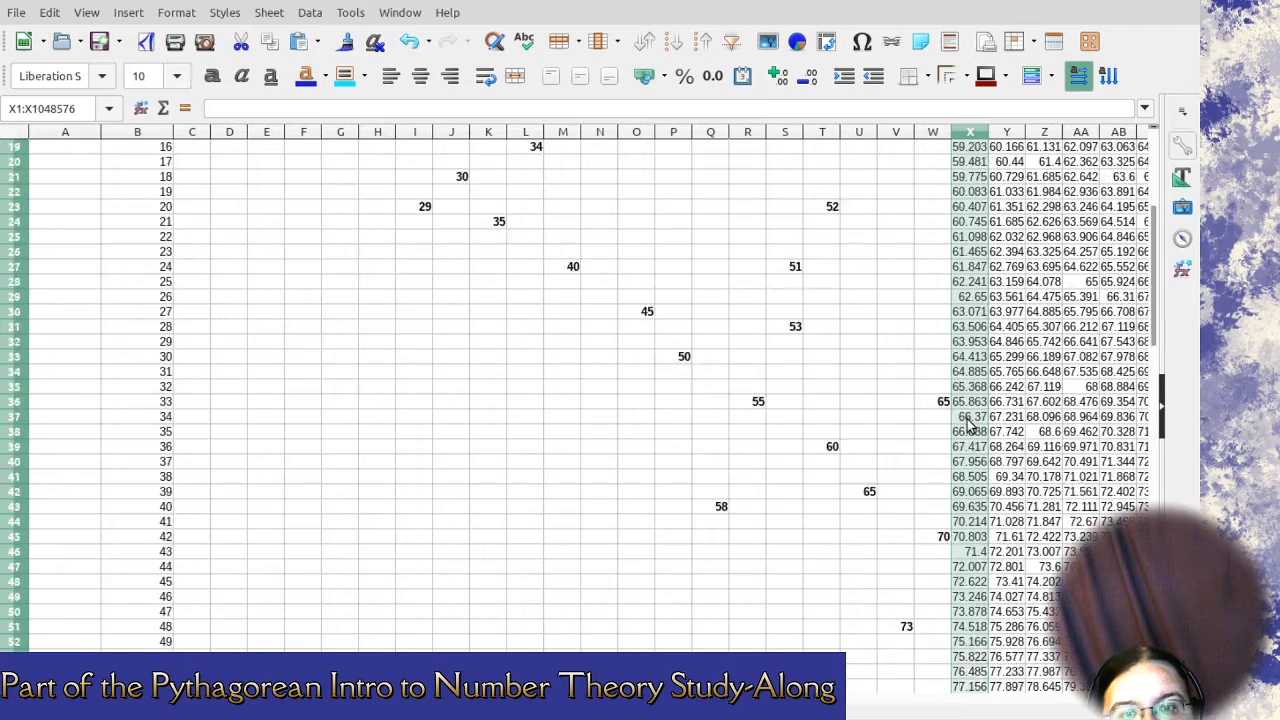
scroll(968, 425, down, 3)
scroll(968, 425, up, 9)
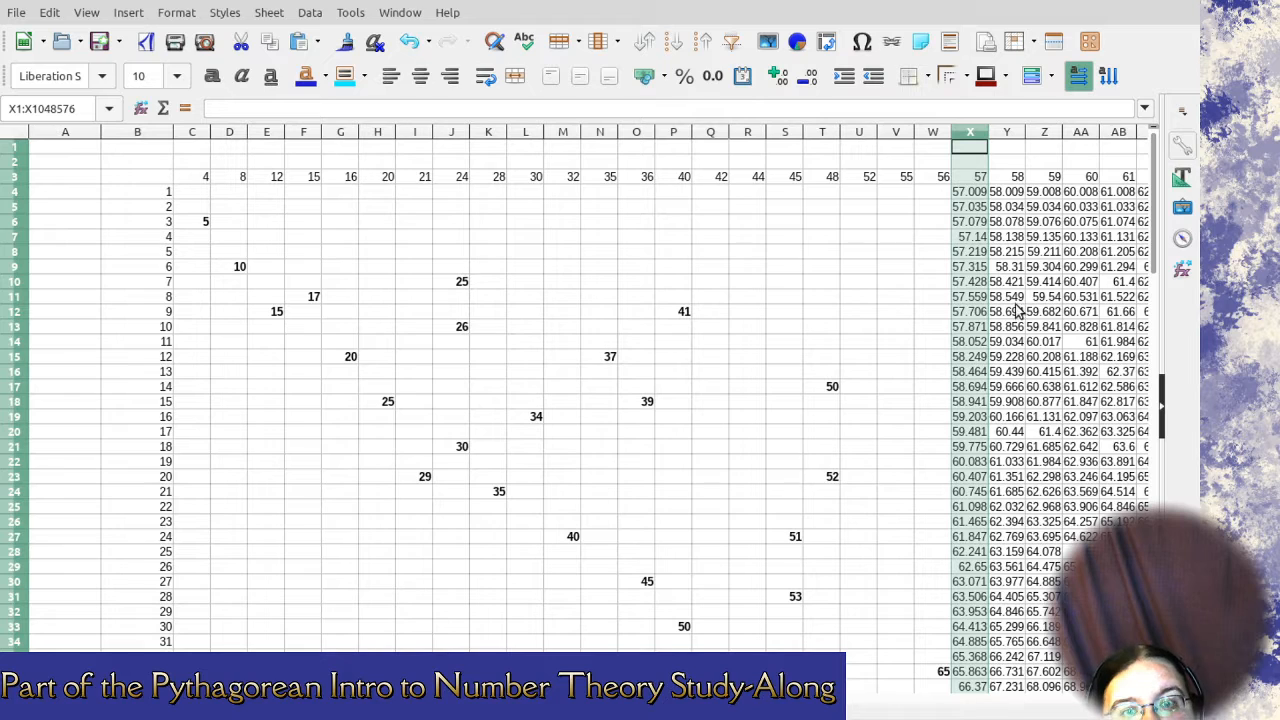
key(ctrl+minus)
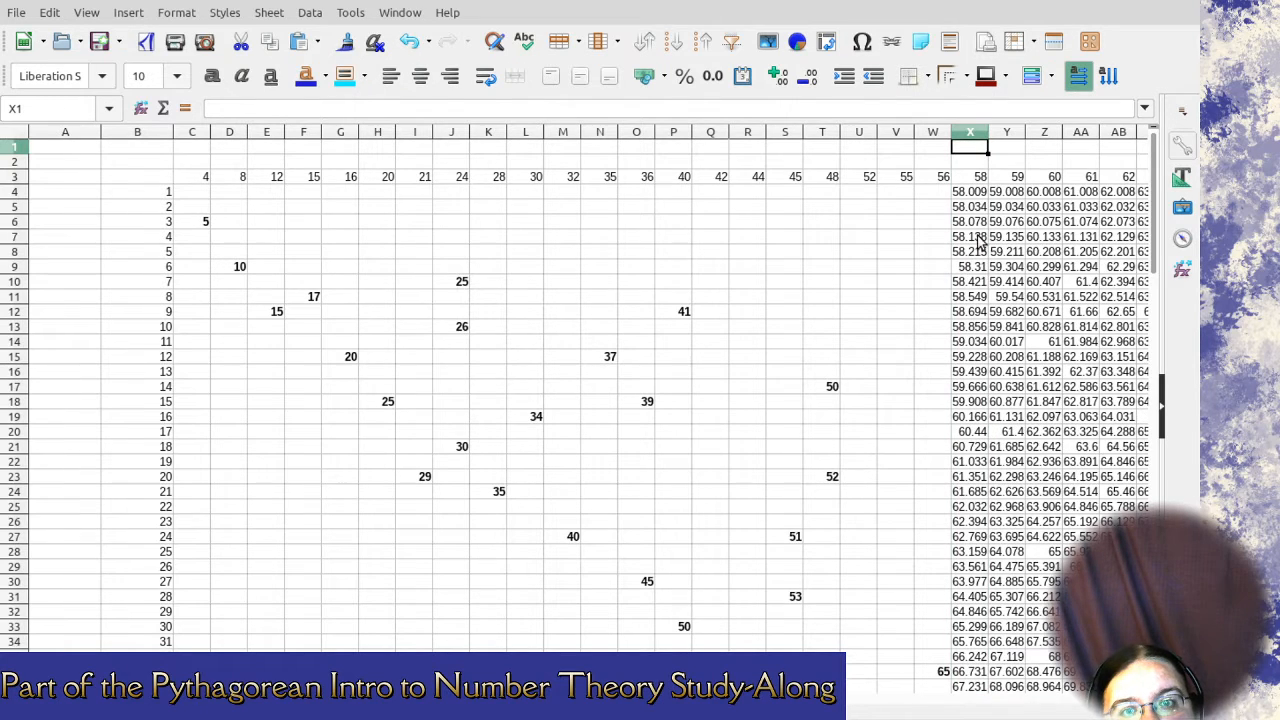
Look through the column headed 58 for whole-number results and delete that column.
scroll(980, 242, down, 9)
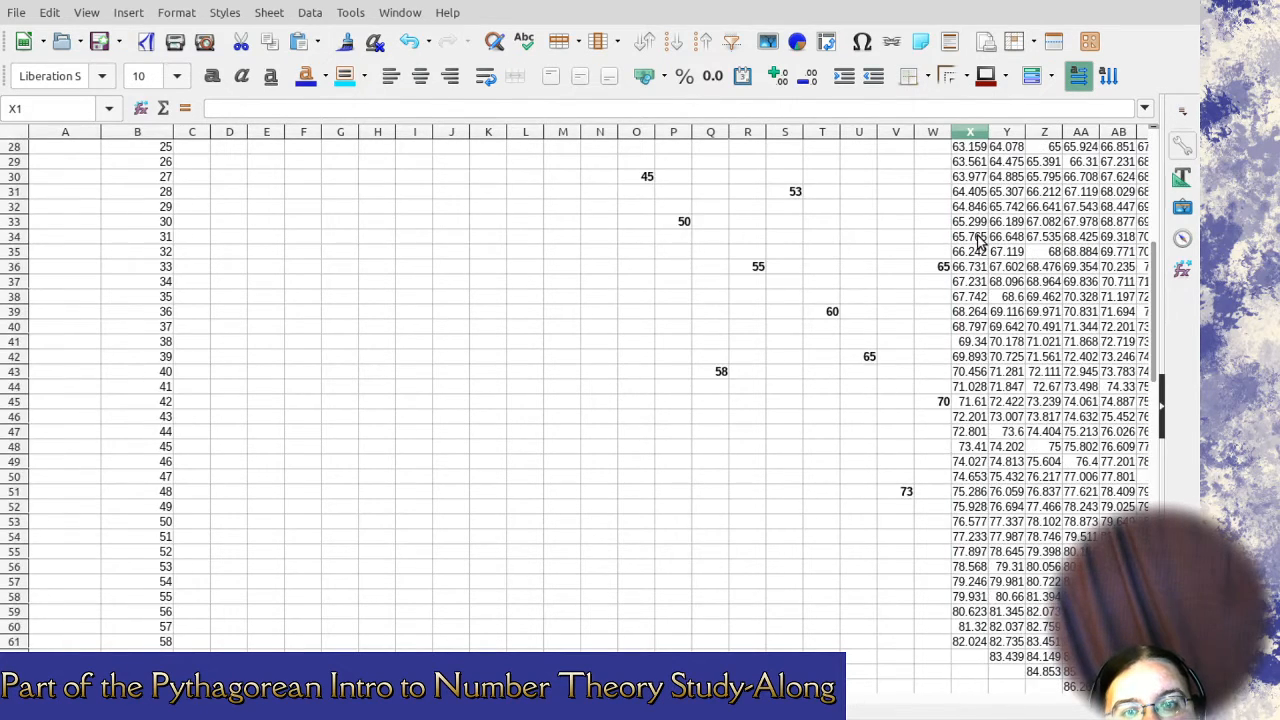
scroll(980, 242, up, 9)
click(970, 138)
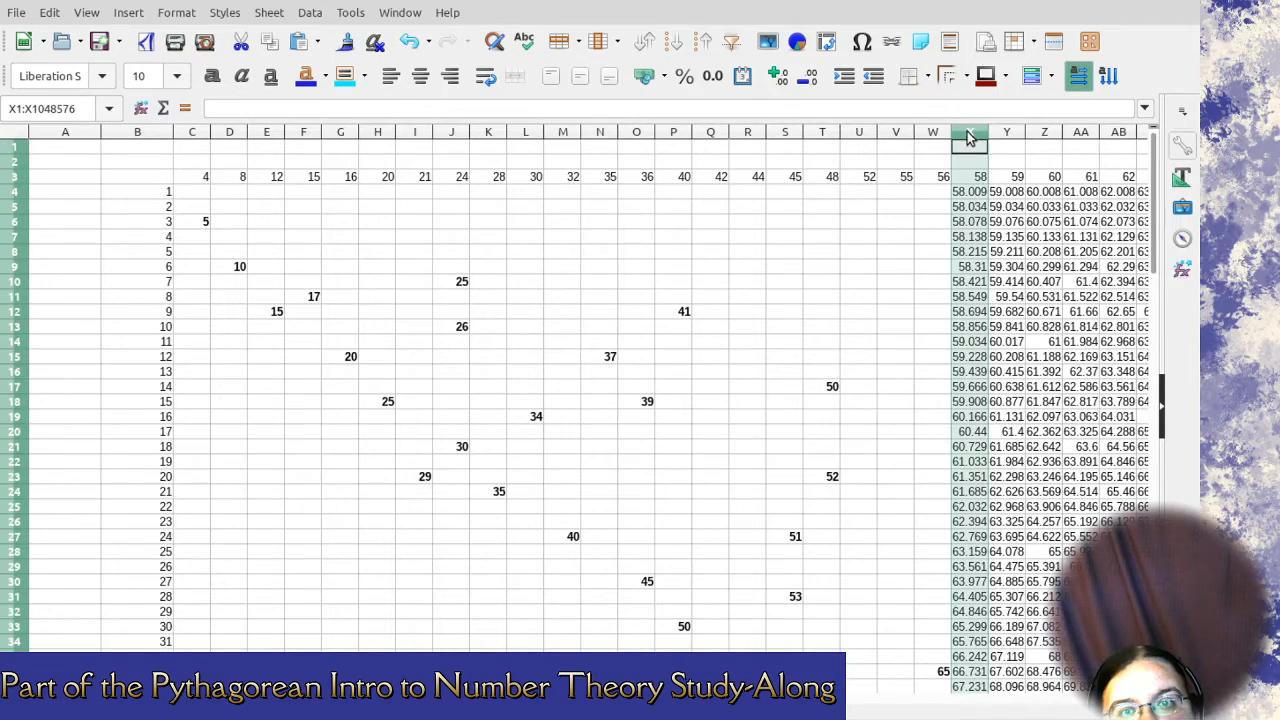
key(ctrl+minus)
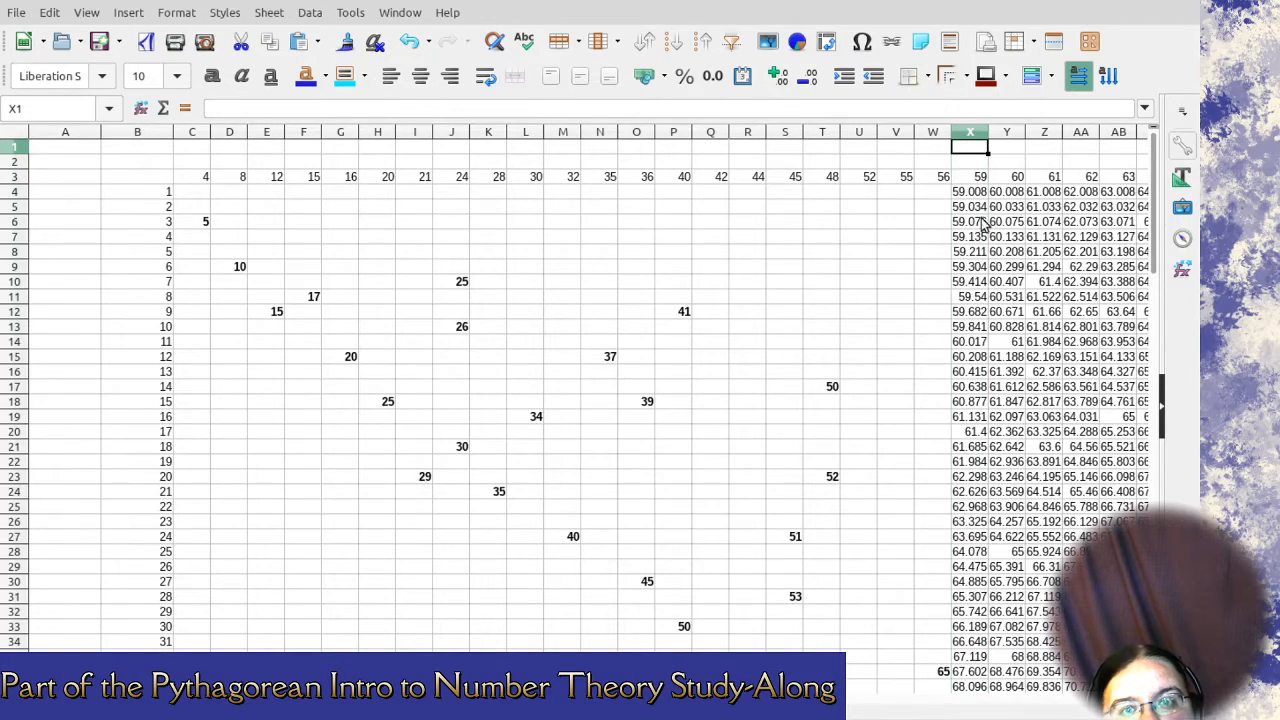
Look through the column headed 59 for whole-number results and delete that column.
scroll(982, 224, down, 7)
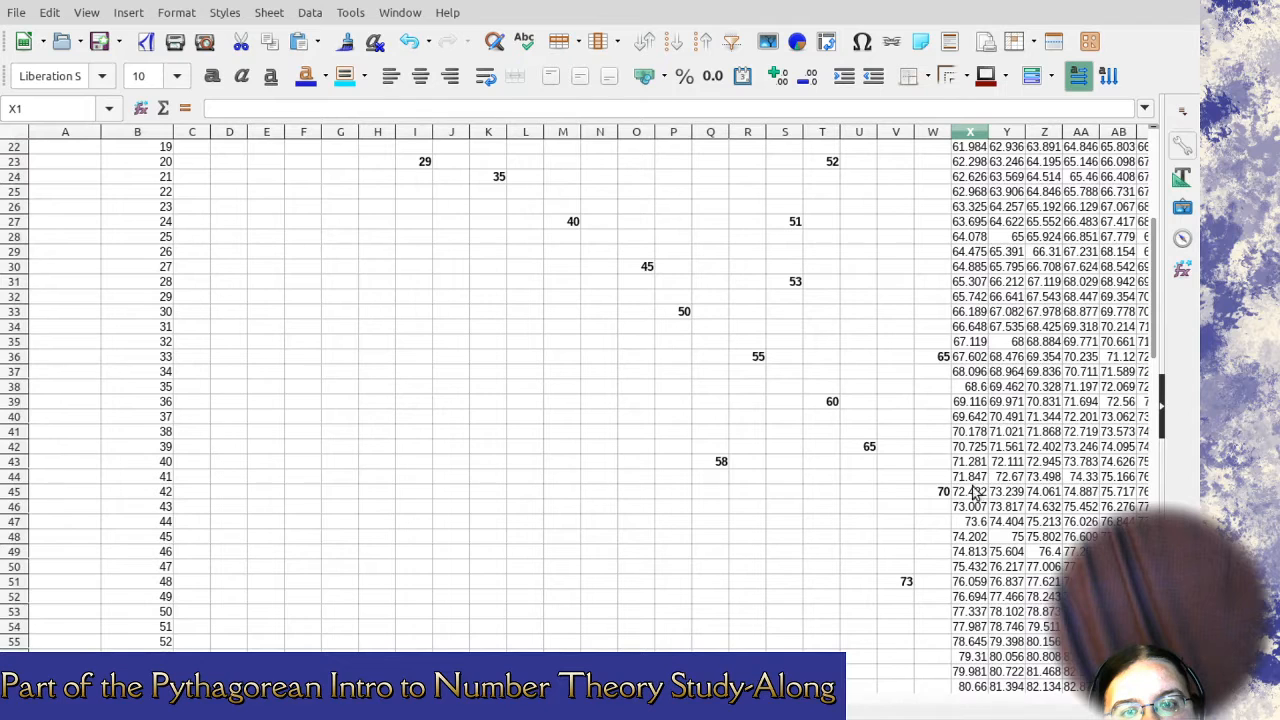
scroll(975, 493, down, 3)
click(970, 133)
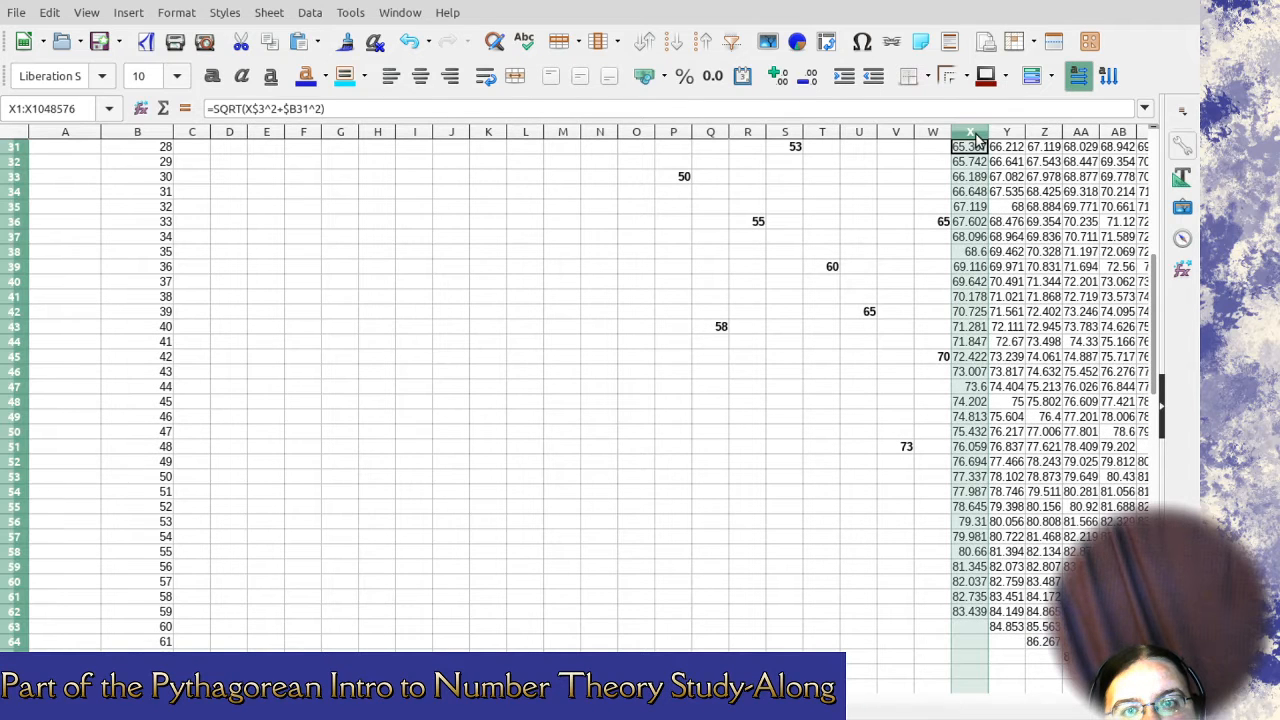
key(ctrl+minus)
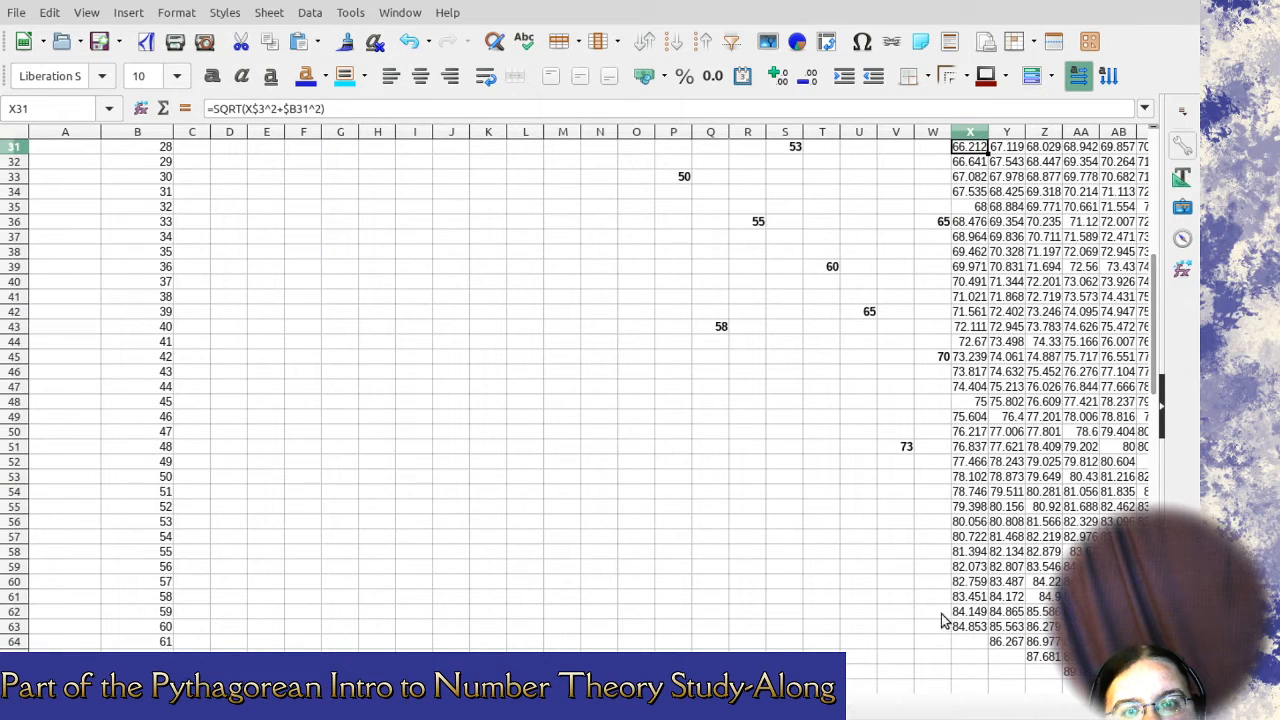
Make the whole-number result 75 in X48 bold and clear the decimal results below it in X49:X63.
click(970, 405)
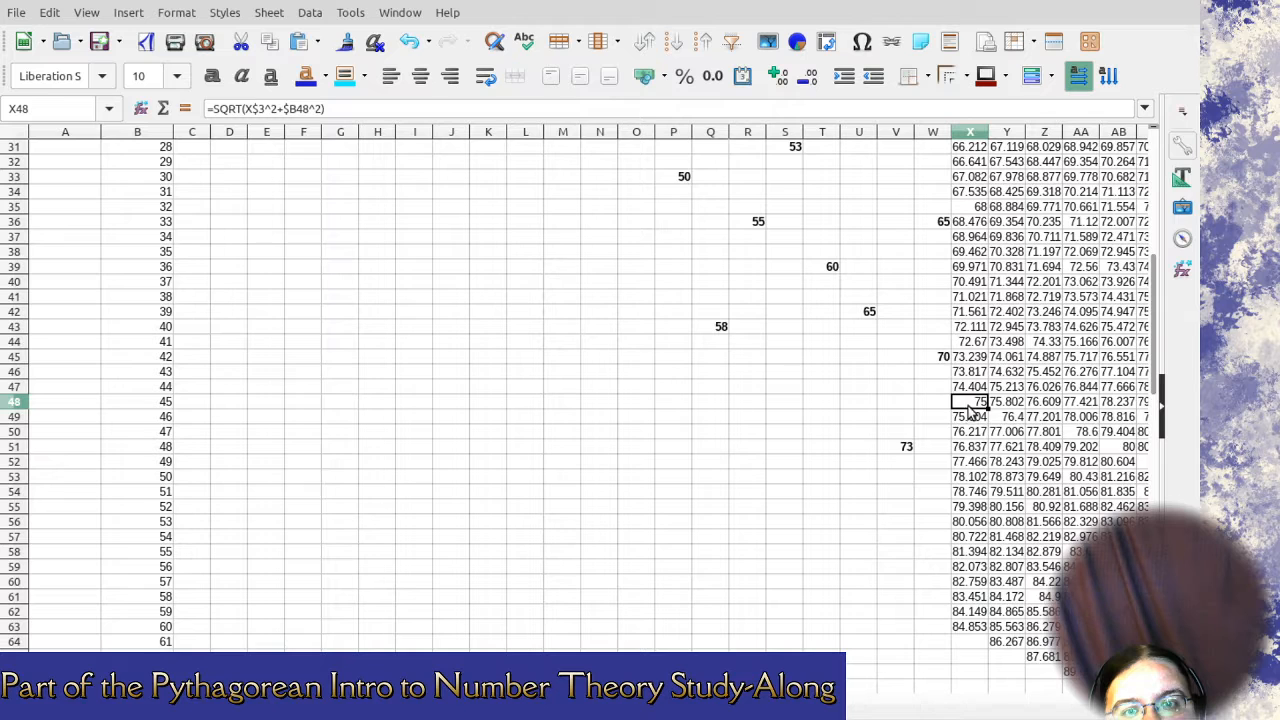
click(212, 76)
drag(968, 419, 987, 636)
key(Delete)
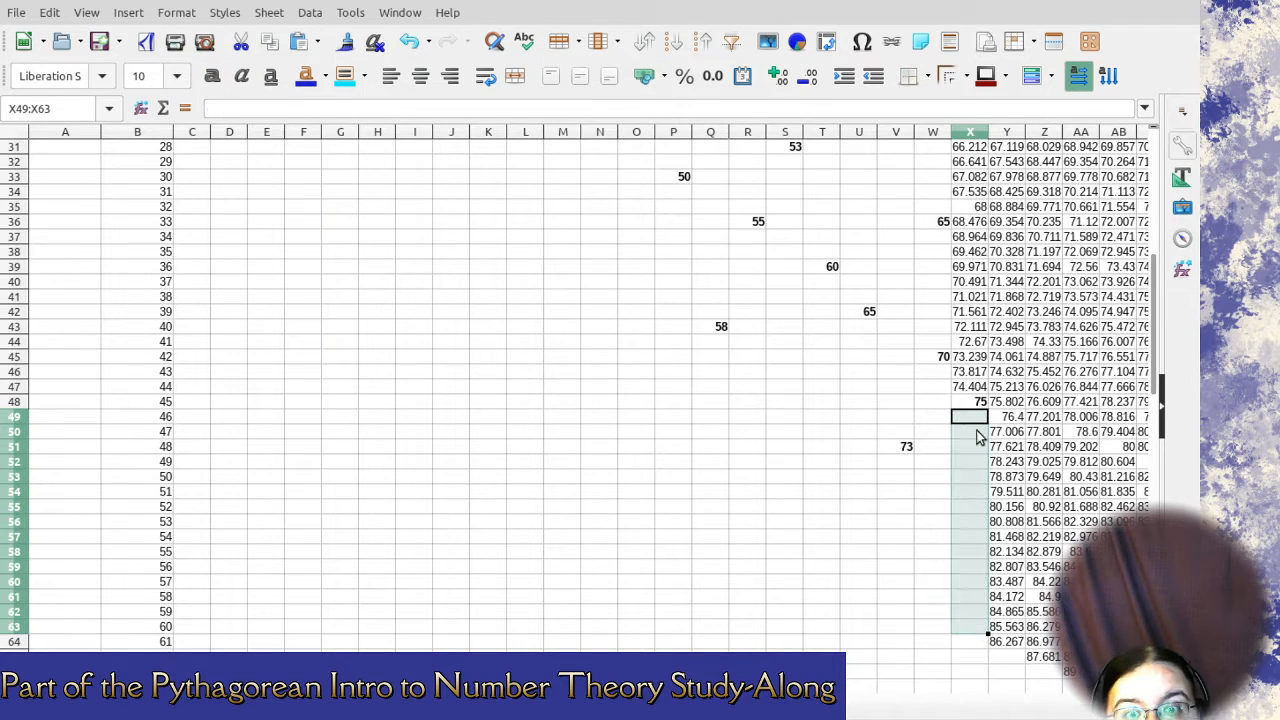
Clear the decimal results in X36:X47 and make the whole-number result 68 in X35 bold.
scroll(978, 437, up, 2)
drag(975, 477, 982, 305)
key(Delete)
click(982, 296)
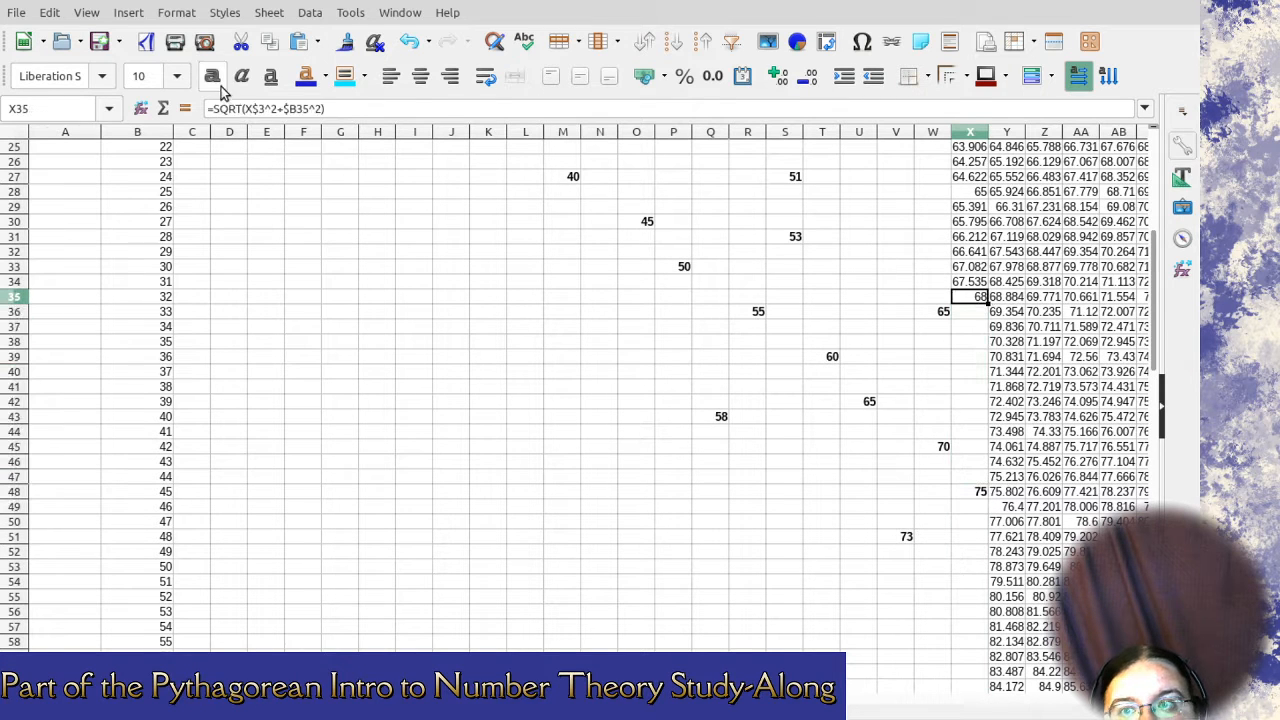
scroll(995, 380, up, 4)
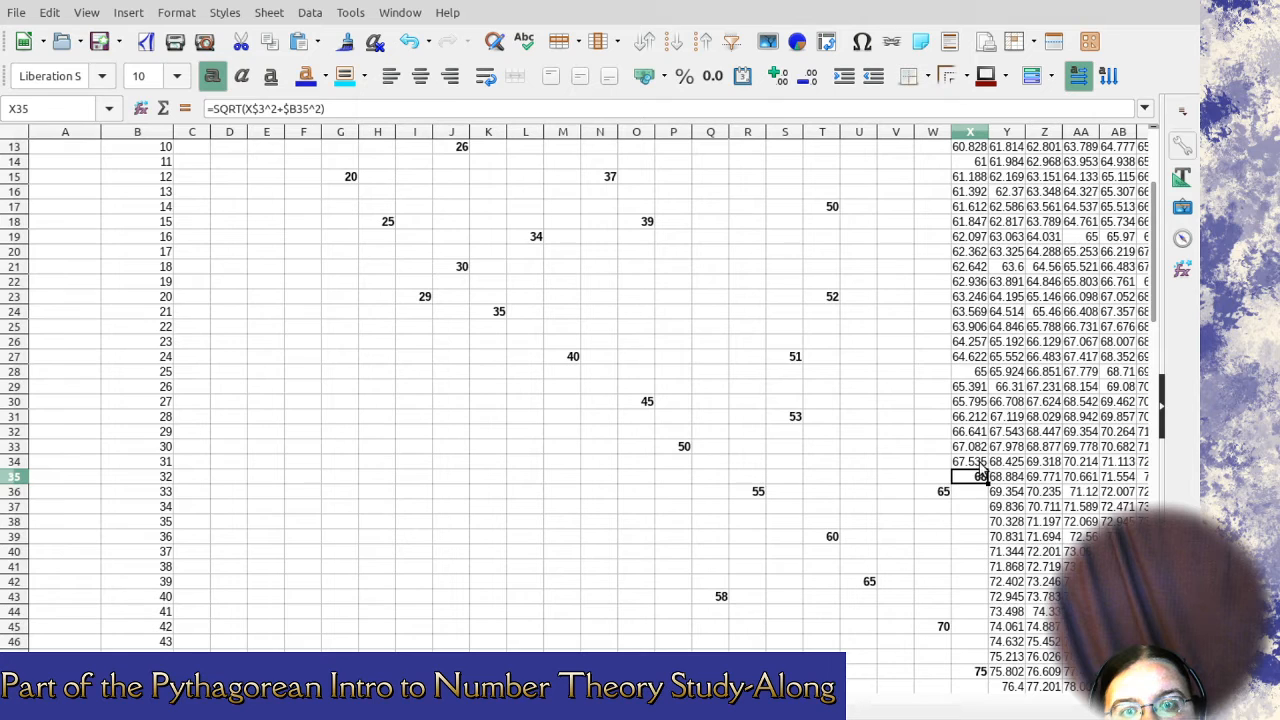
drag(982, 465, 982, 388)
key(Delete)
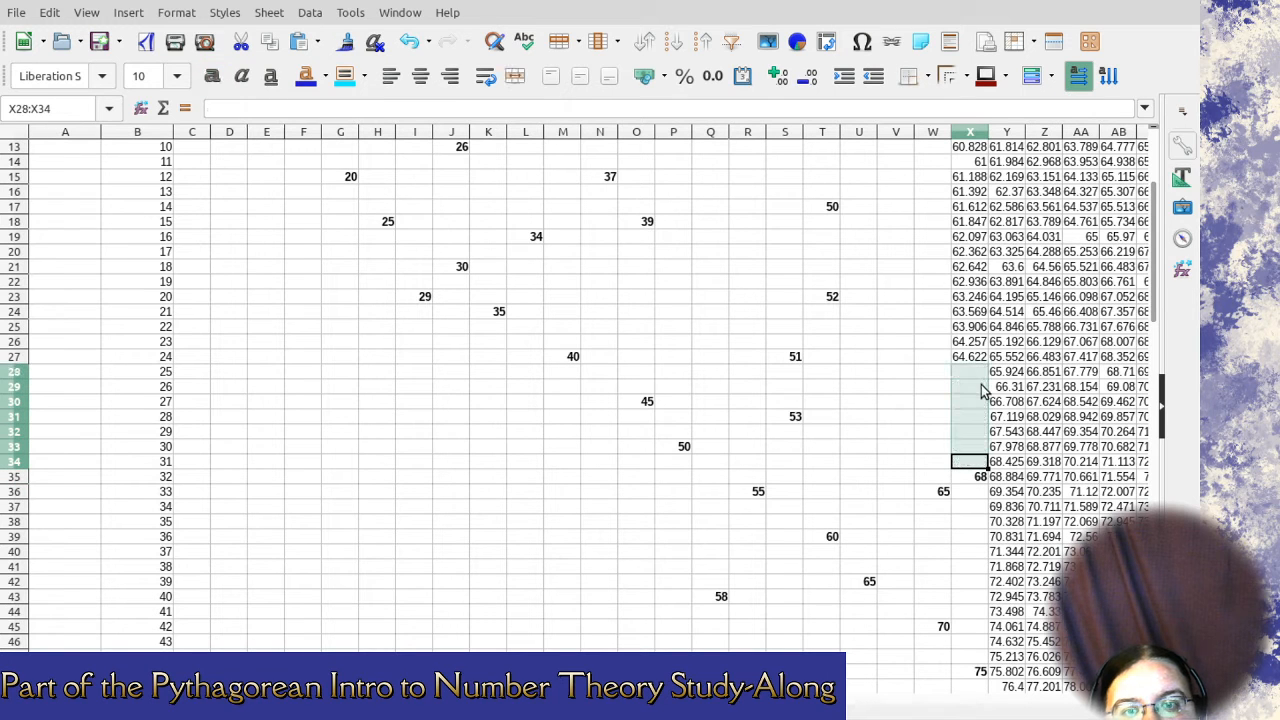
key(ctrl+v)
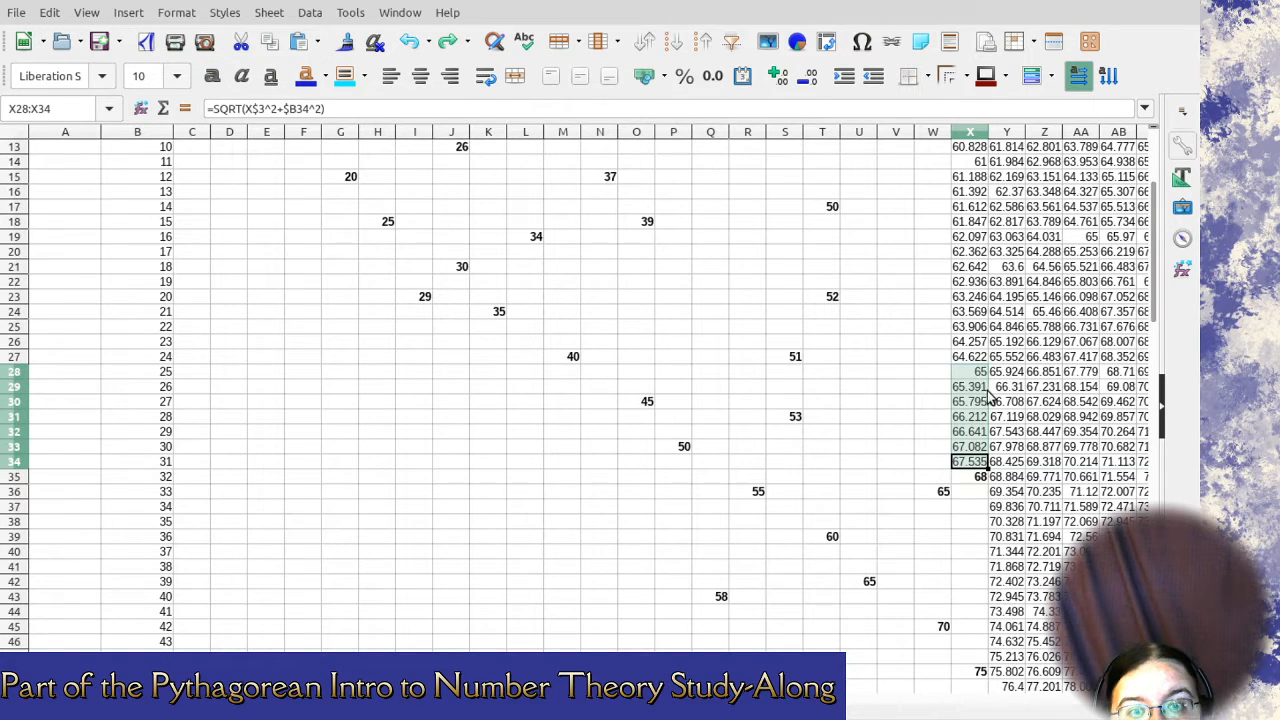
Clear the decimal results in X29:X34 and make the whole-number result 65 in X28 bold.
click(982, 388)
drag(966, 393, 972, 465)
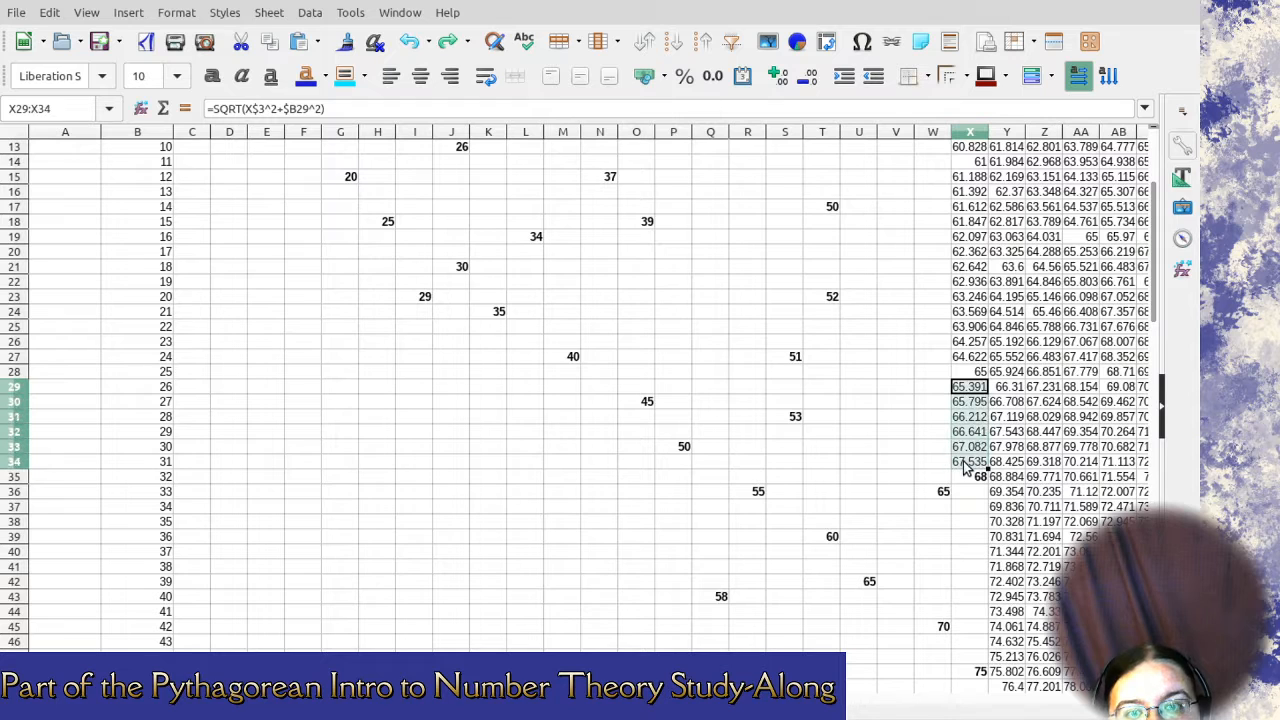
key(Delete)
click(985, 372)
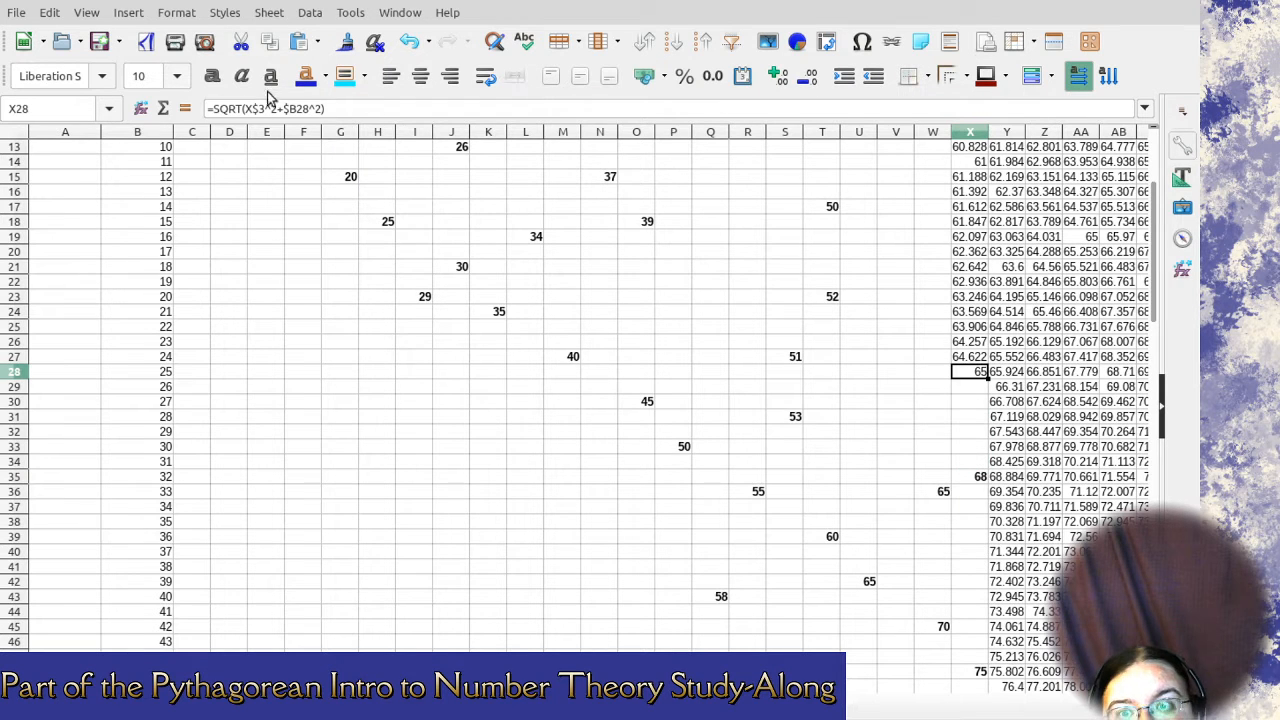
Clear the decimal results in X15:X27 and make the whole-number result 61 in X14 bold.
click(975, 356)
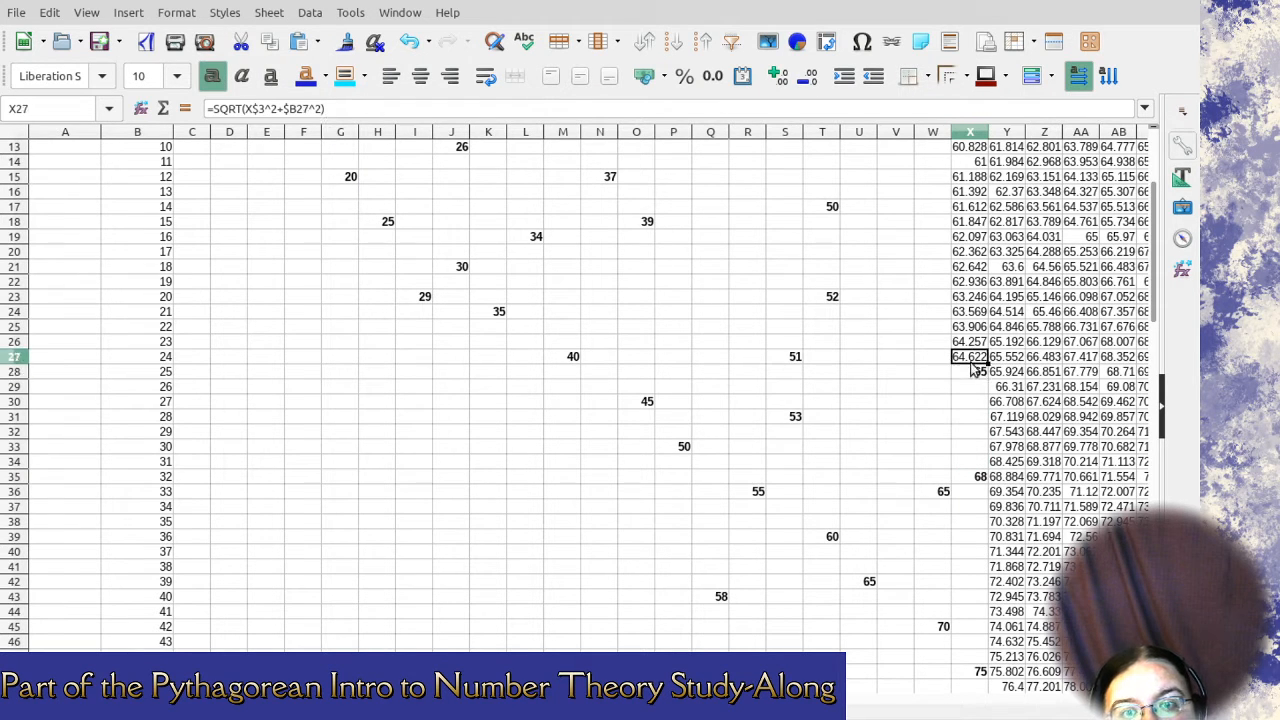
scroll(975, 365, up, 3)
drag(973, 318, 970, 492)
key(Delete)
click(975, 297)
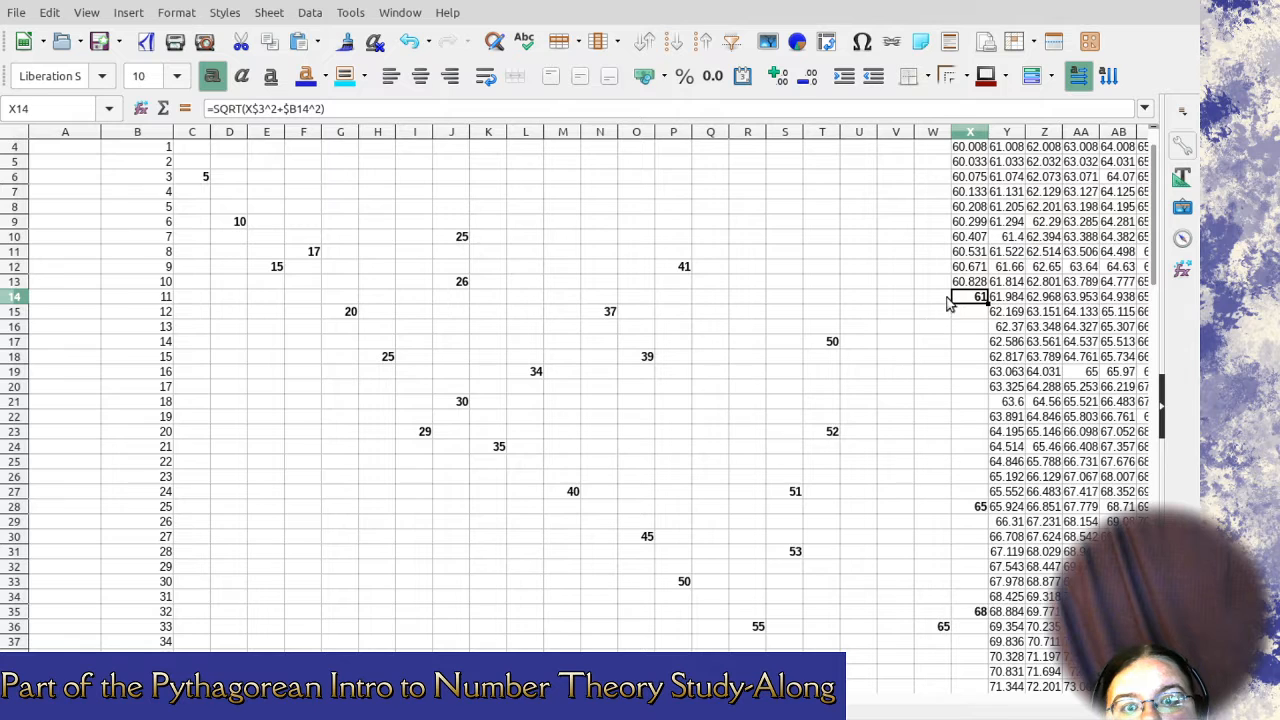
Clear the remaining decimal results above the bold 61 in column X, from X4 to X13.
scroll(993, 270, up, 1)
drag(972, 192, 967, 335)
key(Delete)
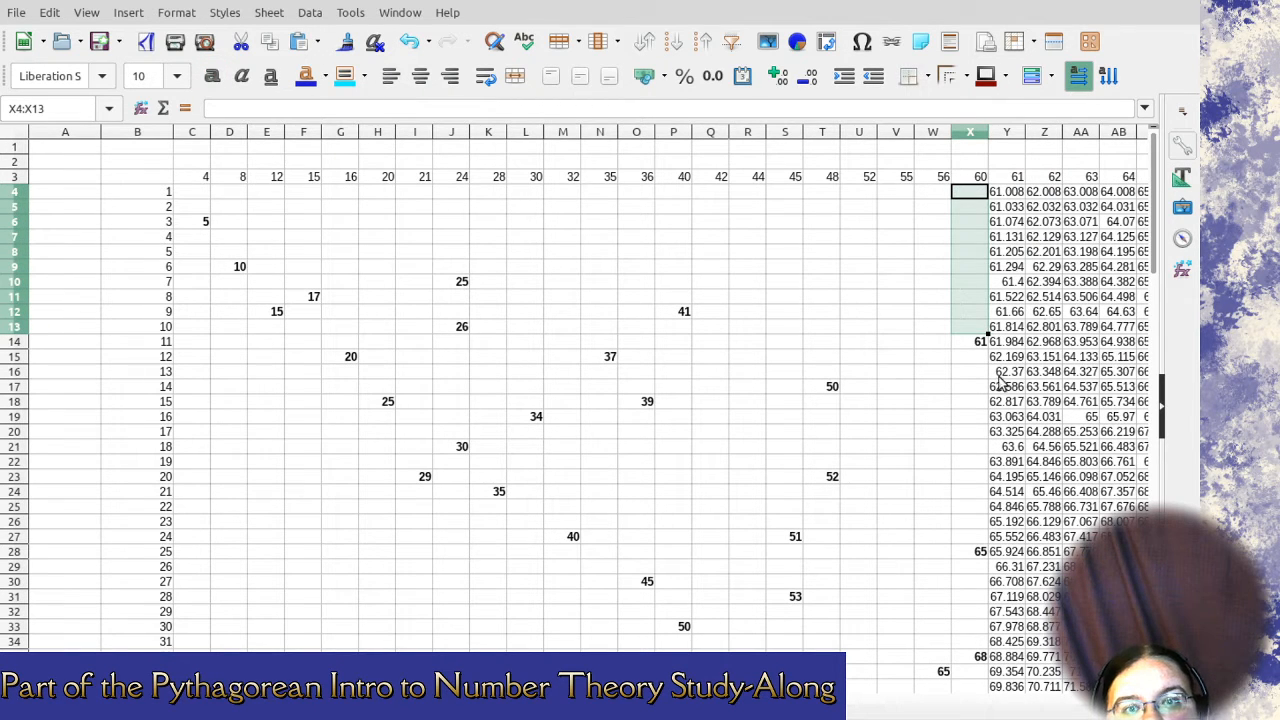
scroll(975, 387, down, 9)
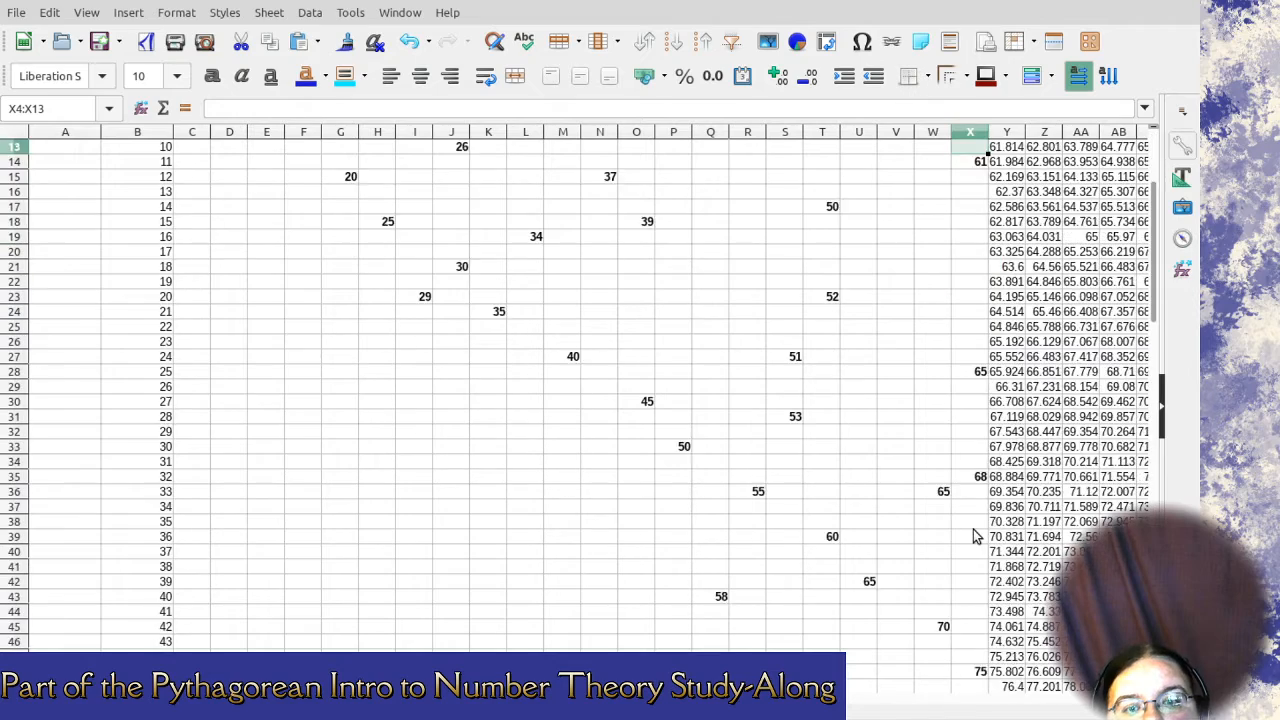
scroll(860, 379, up, 5)
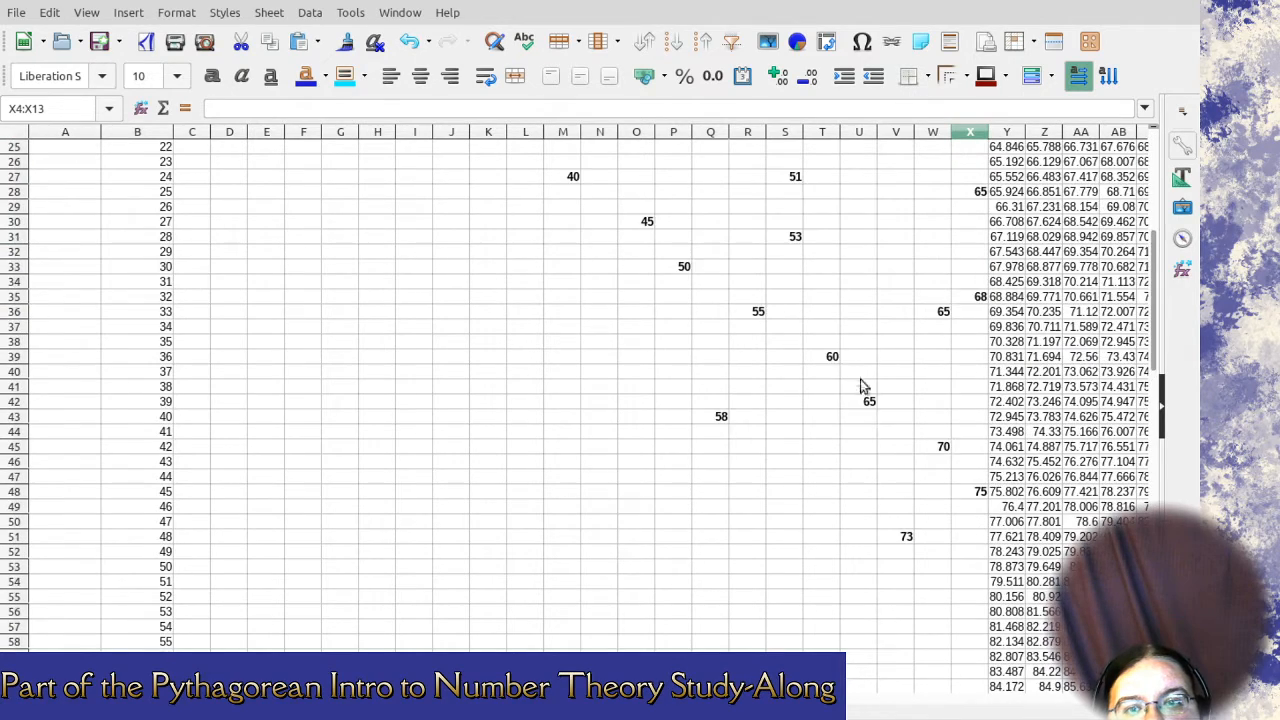
scroll(821, 536, up, 2)
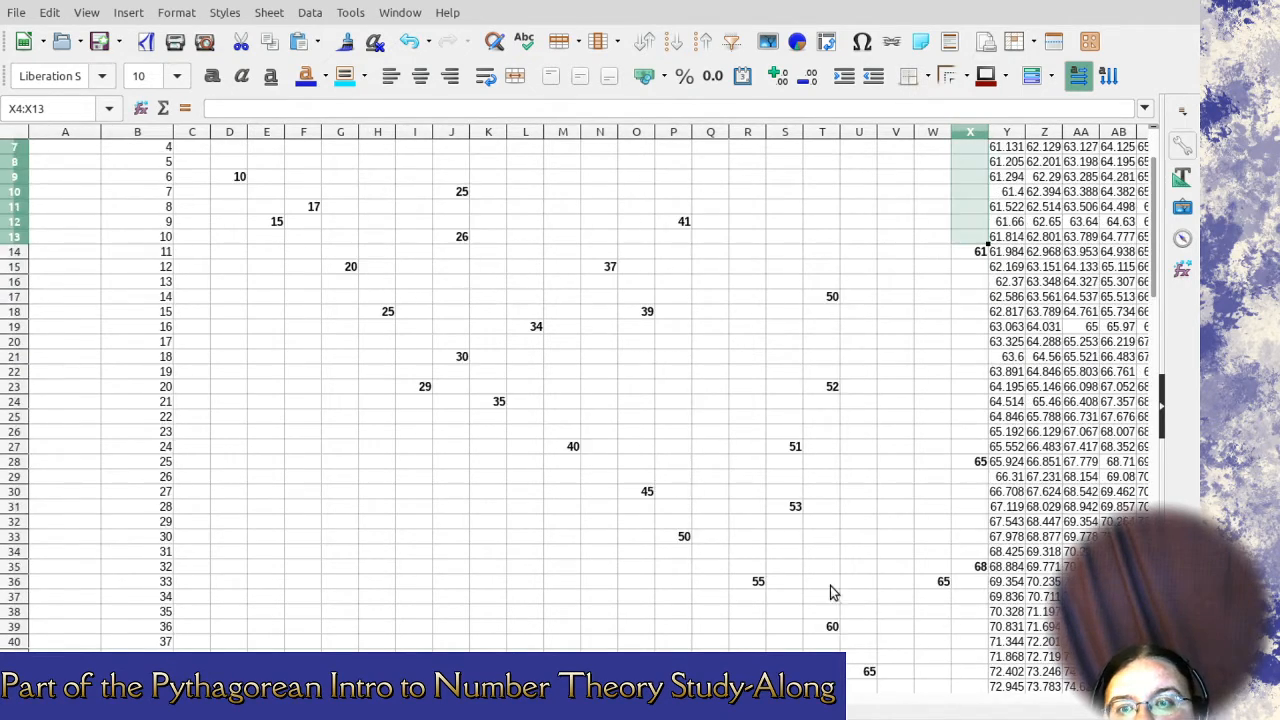
click(831, 627)
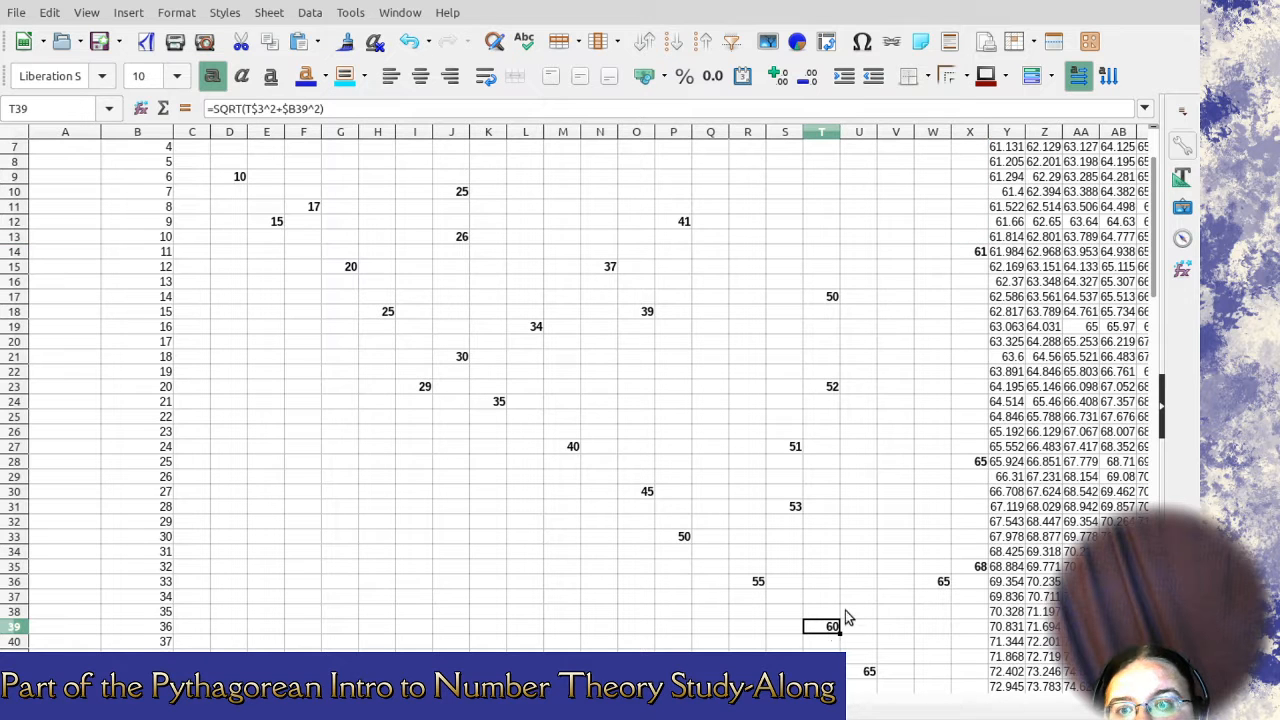
Check column Y, headed 61, for whole-number results down to its last row and delete the column.
scroll(1015, 452, up, 2)
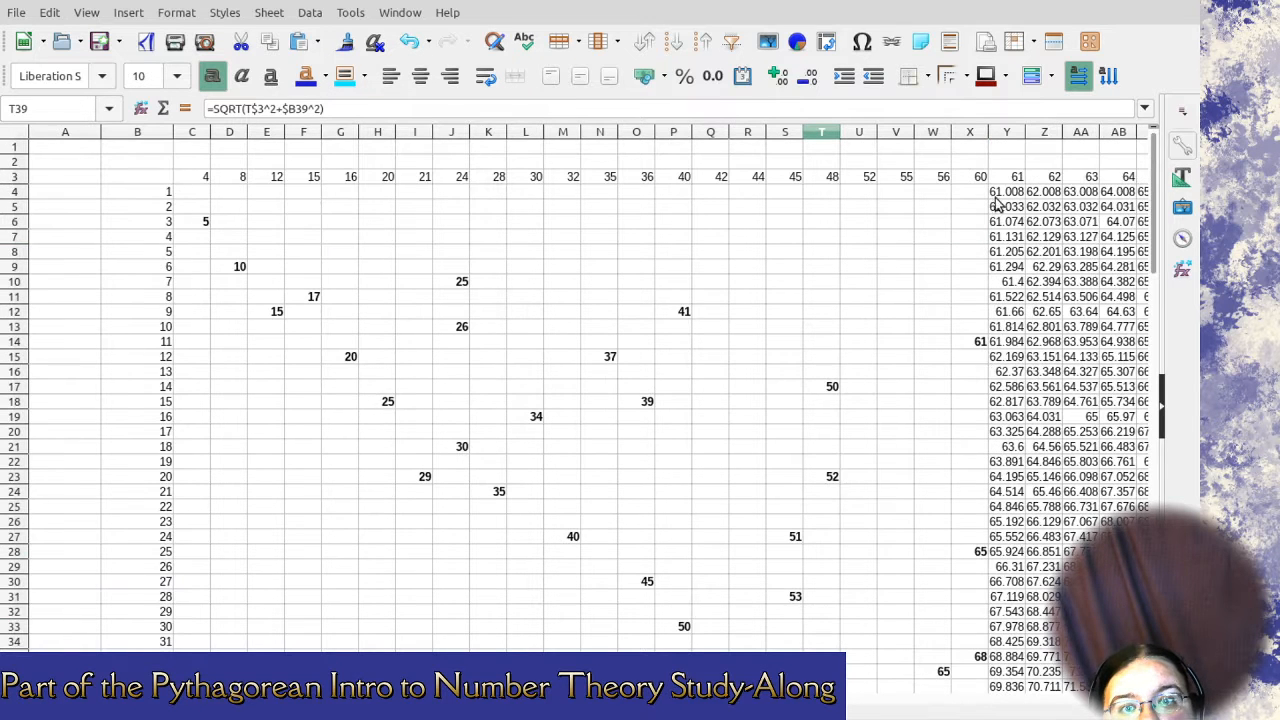
click(1006, 143)
scroll(1015, 450, down, 9)
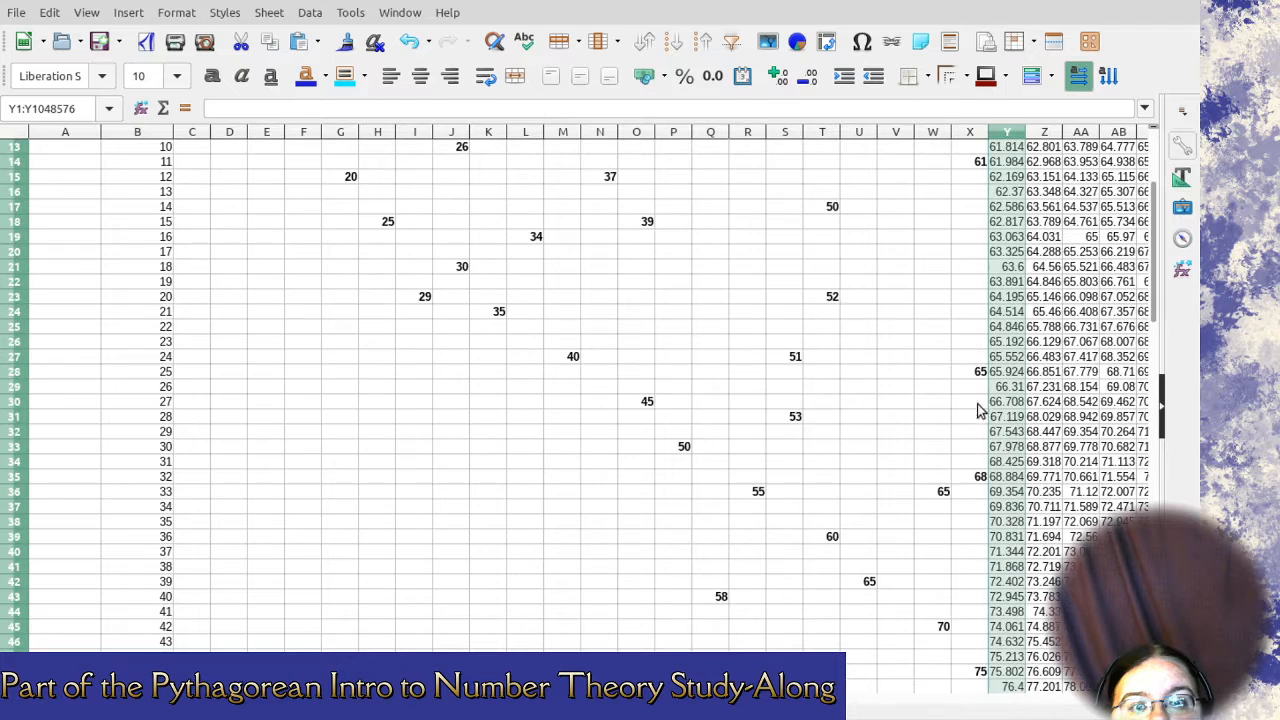
scroll(1020, 468, down, 2)
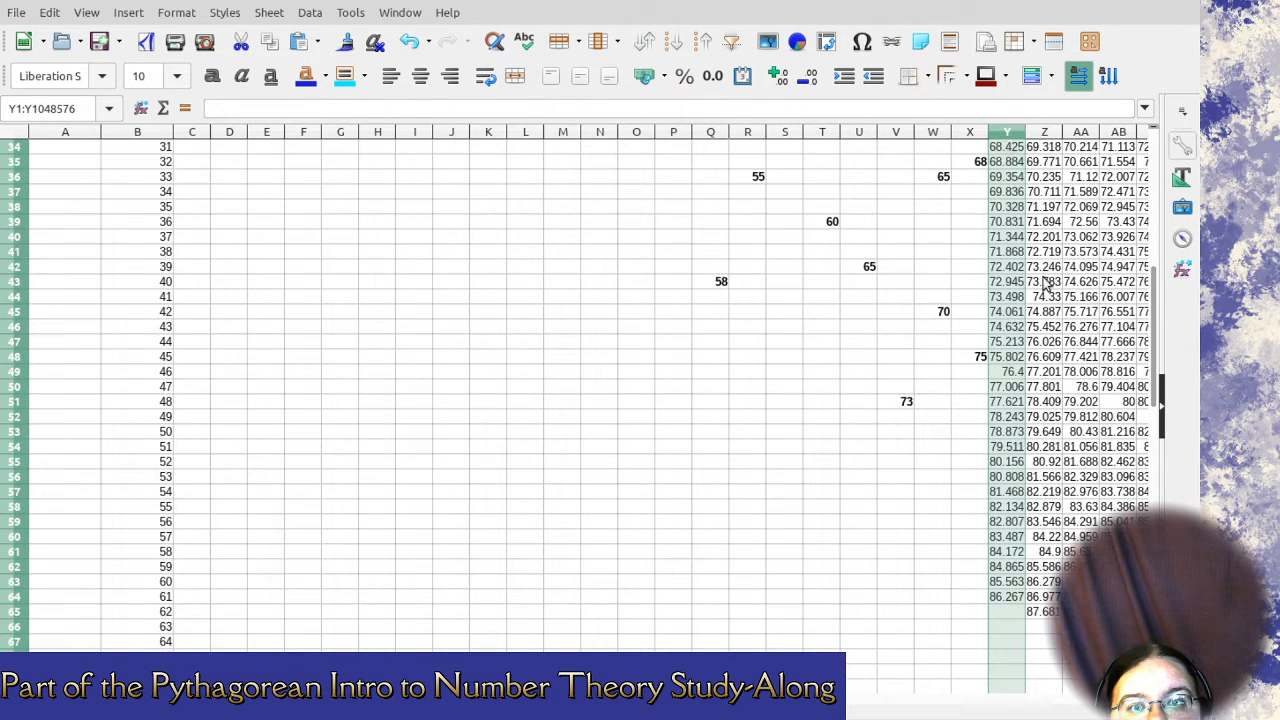
key(ctrl+minus)
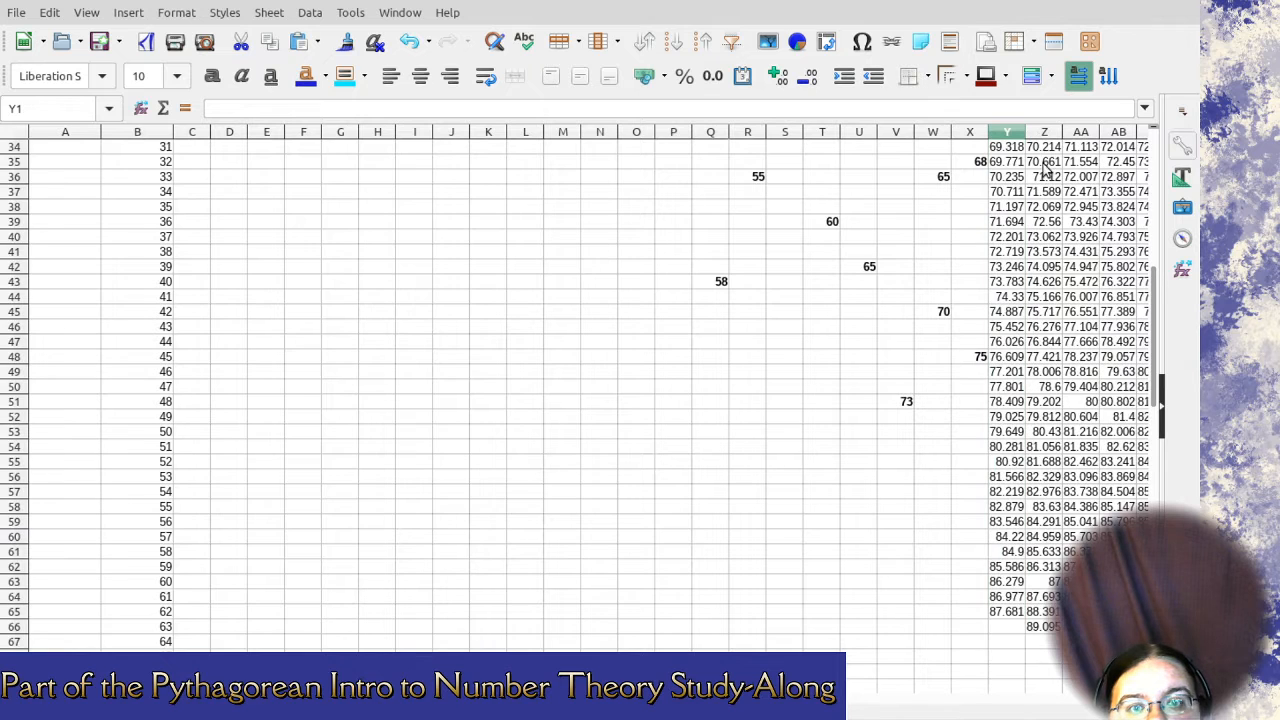
Check column Y, headed 62, for whole-number results down to its last row and delete the column.
scroll(1045, 172, up, 11)
click(1008, 134)
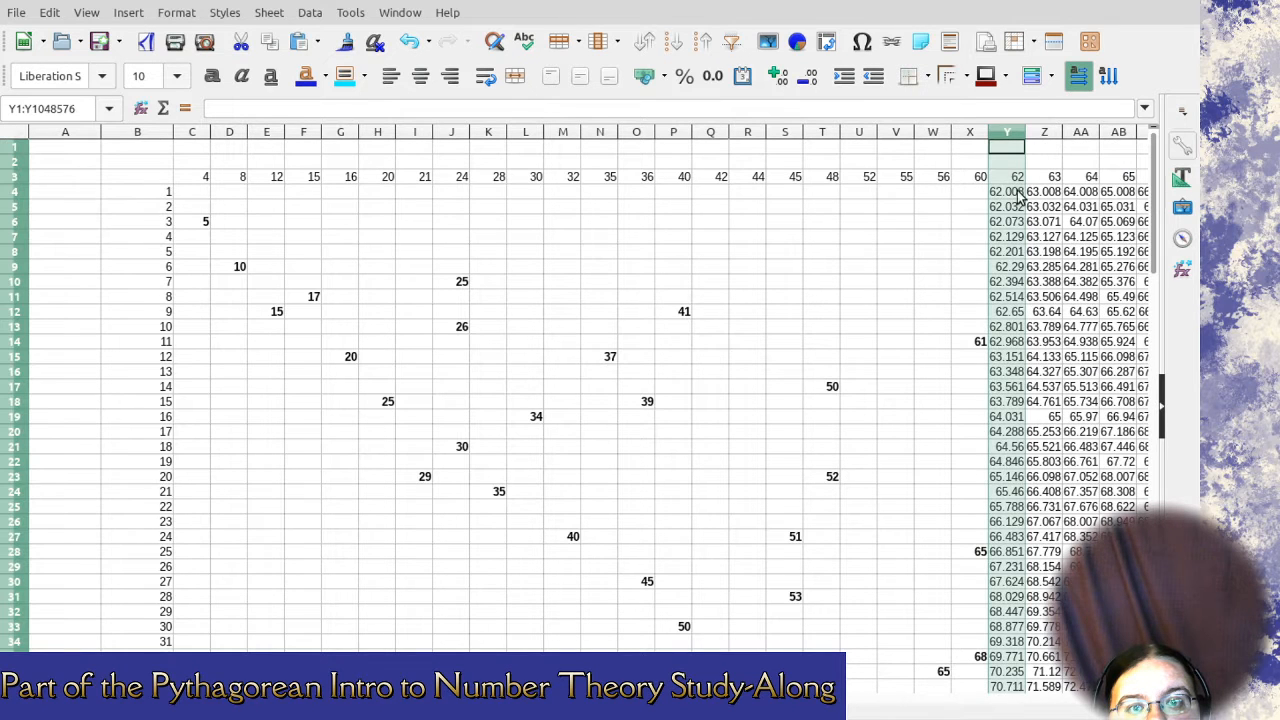
scroll(1008, 500, down, 10)
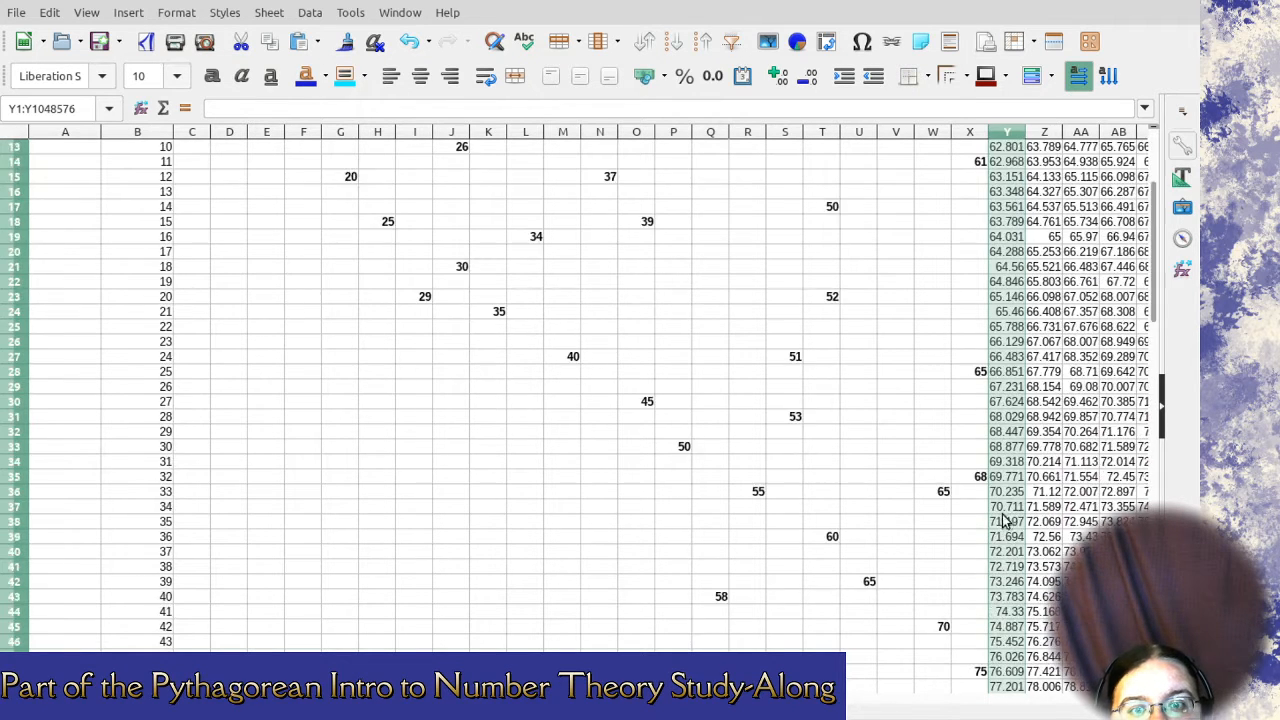
scroll(1008, 522, down, 1)
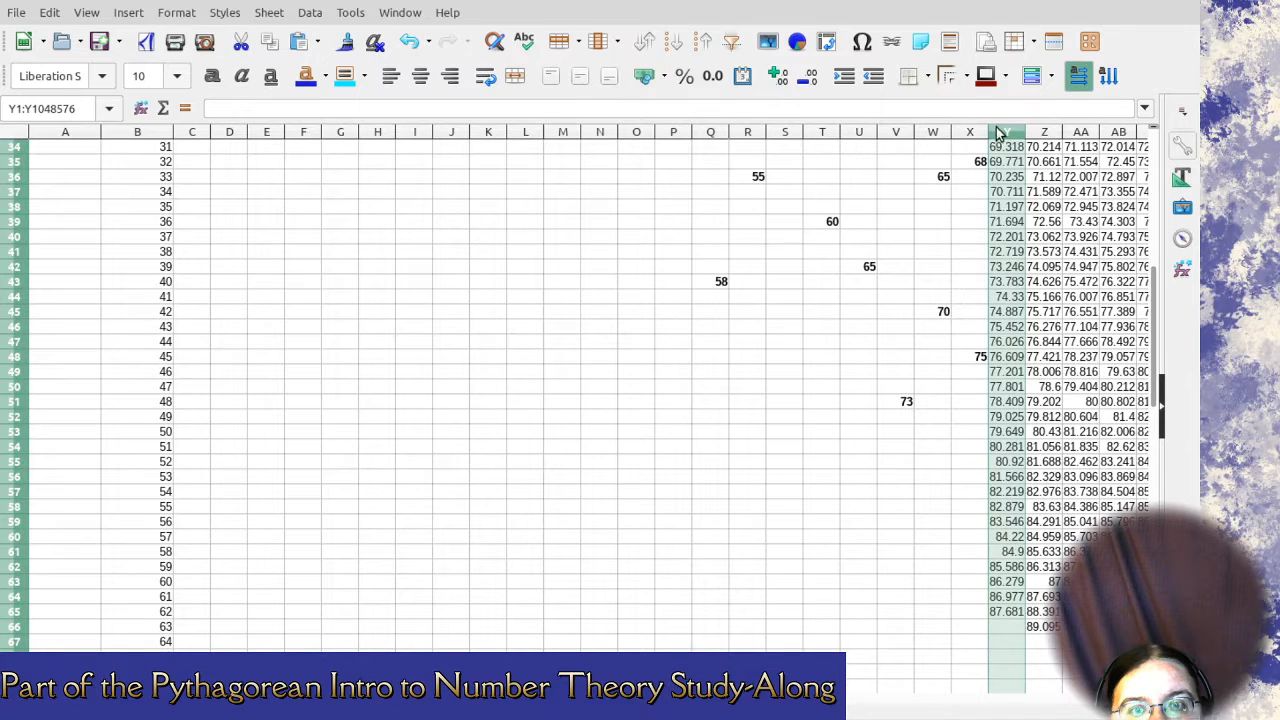
key(ctrl+minus)
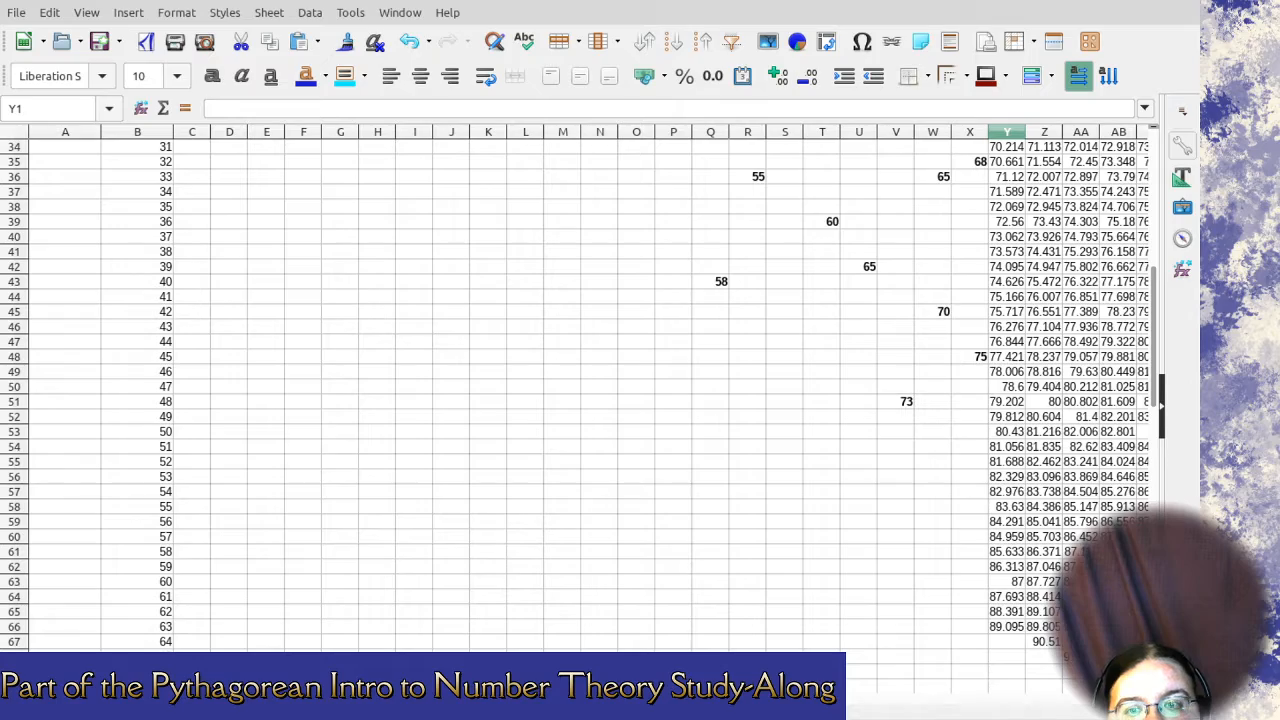
Make the whole-number result 65 in Y19 bold and clear the decimal results above it in Y4:Y18.
scroll(600, 400, right, 10)
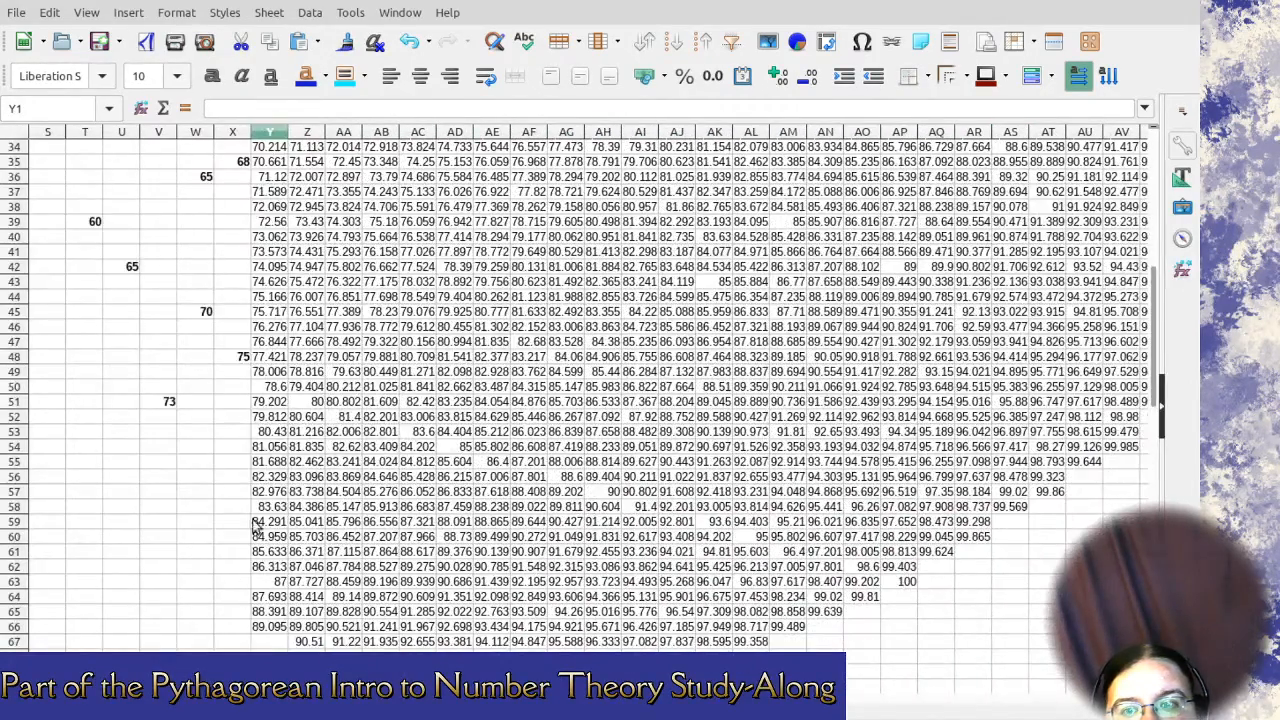
scroll(255, 527, up, 11)
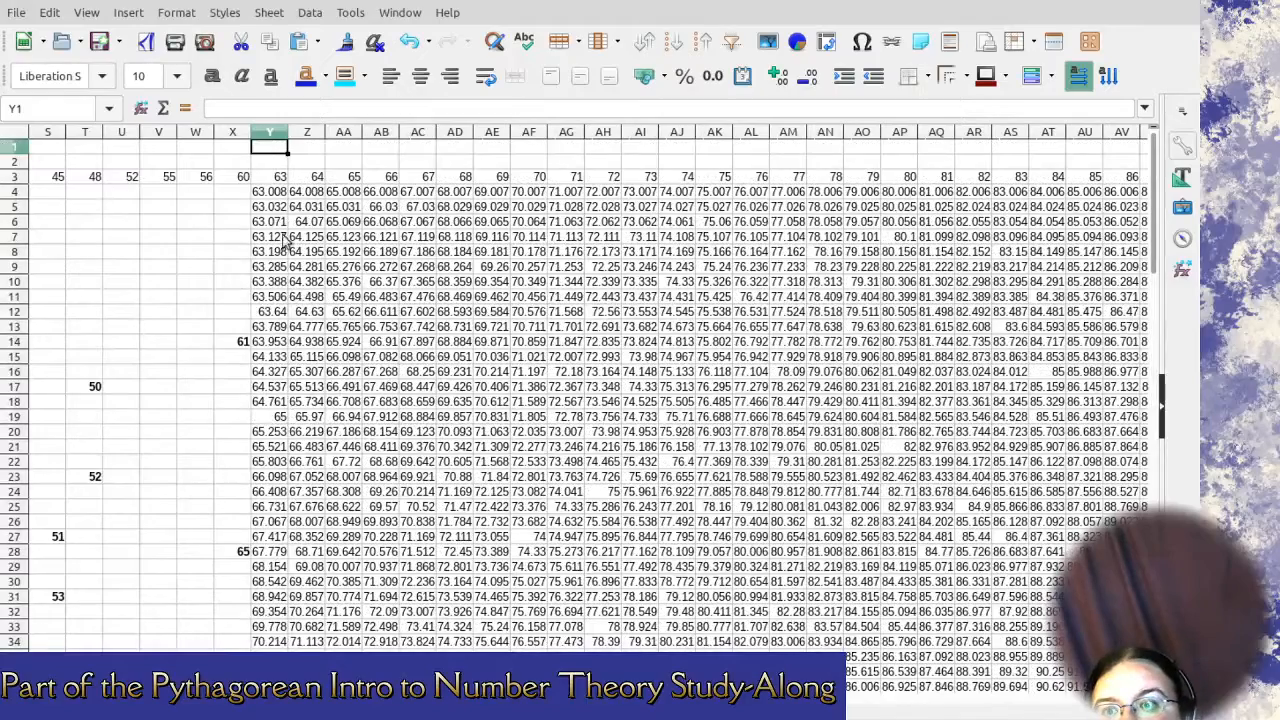
click(280, 420)
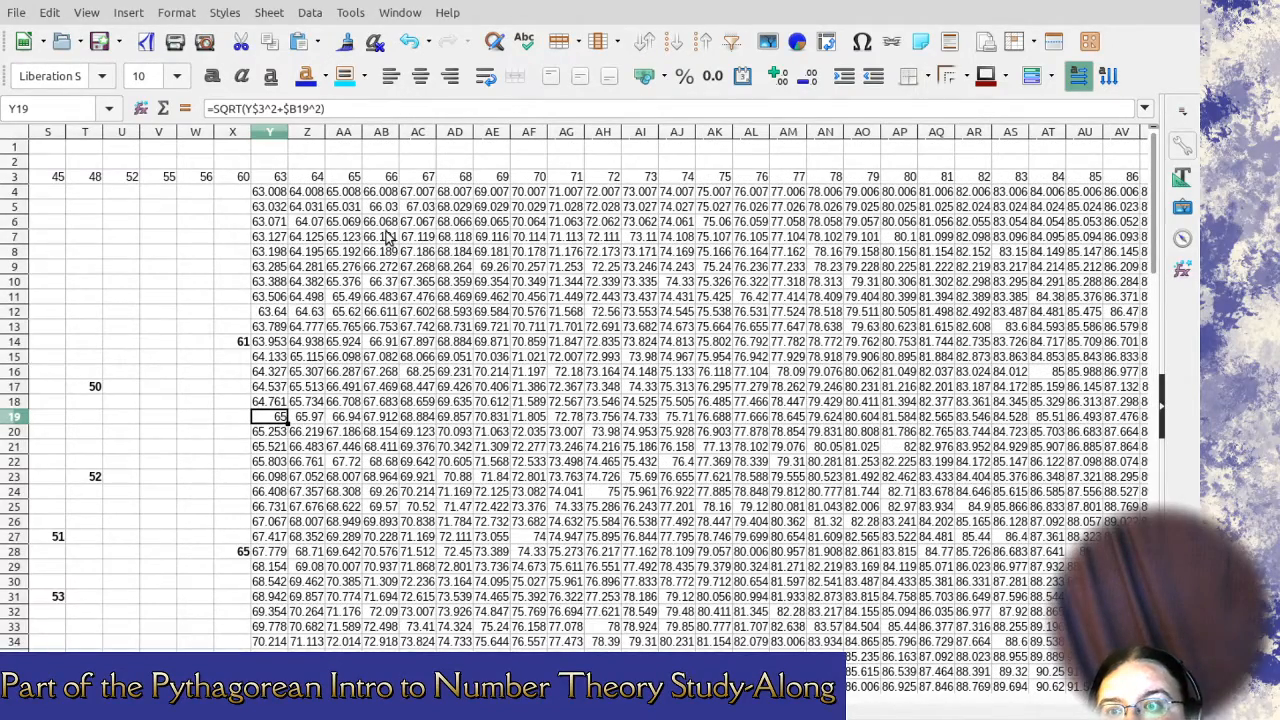
click(211, 76)
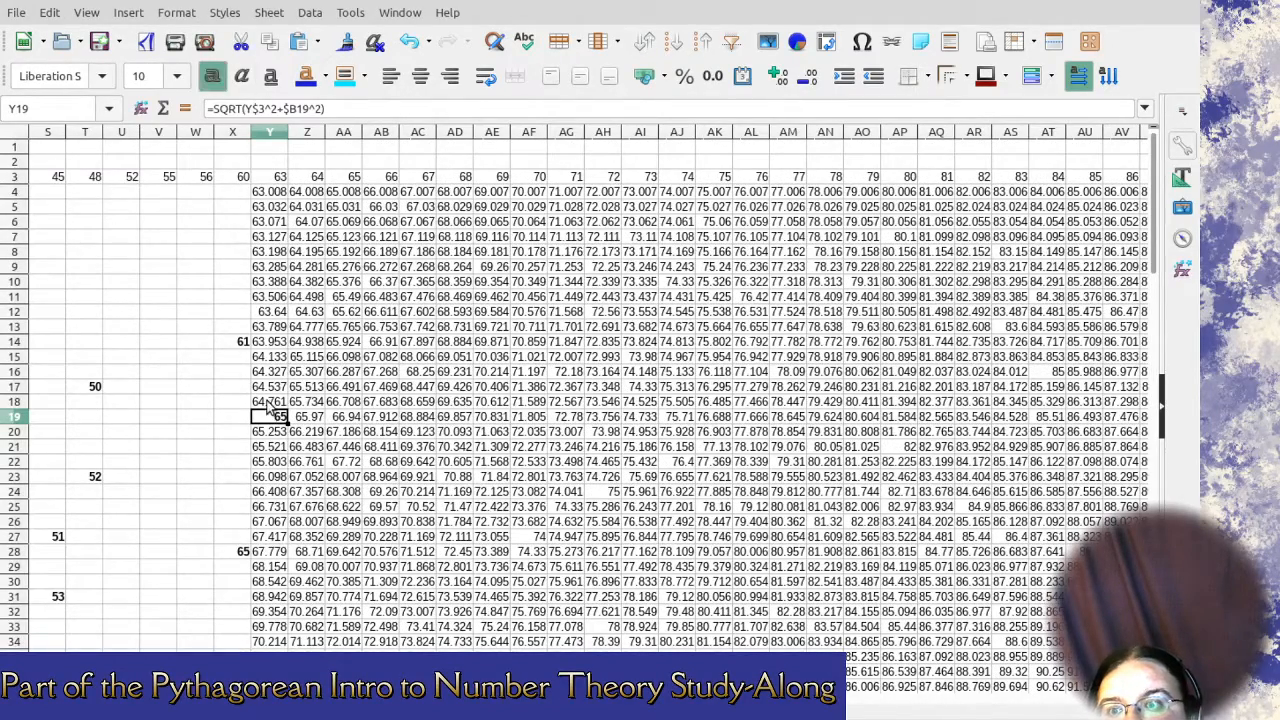
drag(270, 405, 270, 191)
key(Delete)
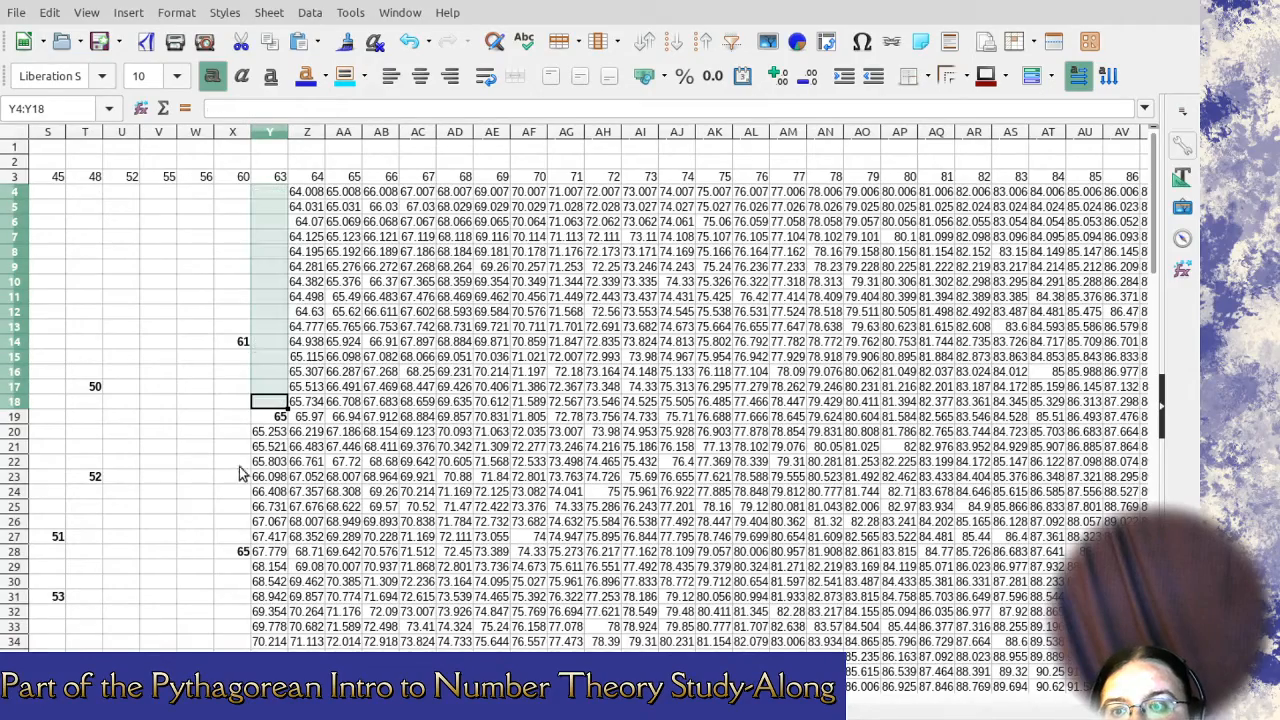
Clear the decimal results between the whole-number results 65 and 87 in column Y, from Y20 to Y62.
click(274, 431)
scroll(283, 446, down, 1)
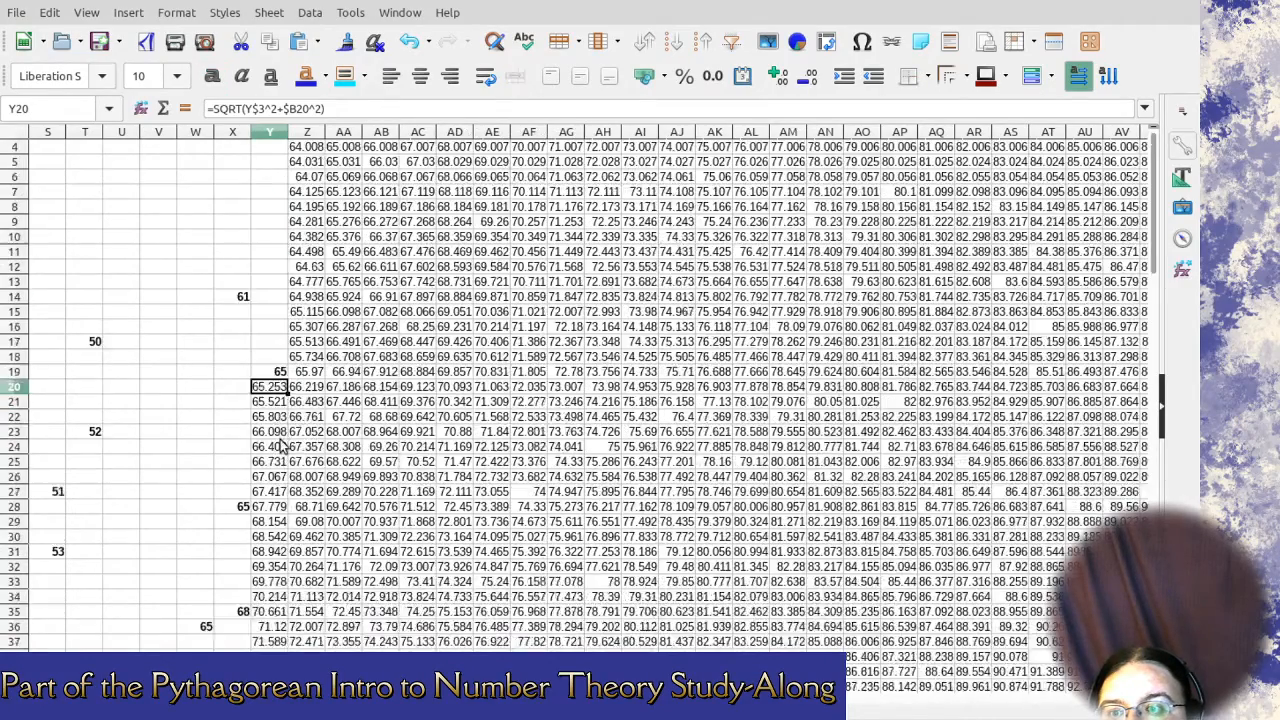
scroll(283, 446, down, 1)
drag(272, 343, 270, 597)
scroll(268, 608, down, 4)
scroll(270, 600, down, 2)
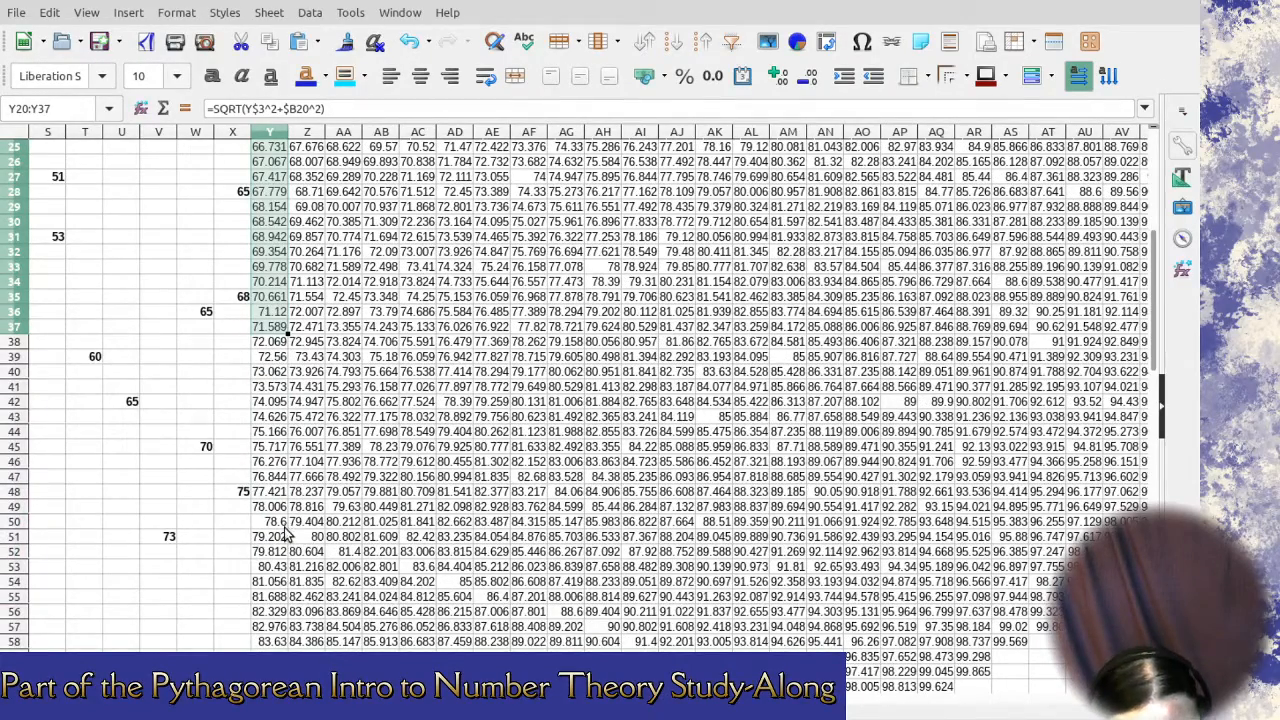
shift+click(276, 671)
scroll(280, 615, down, 4)
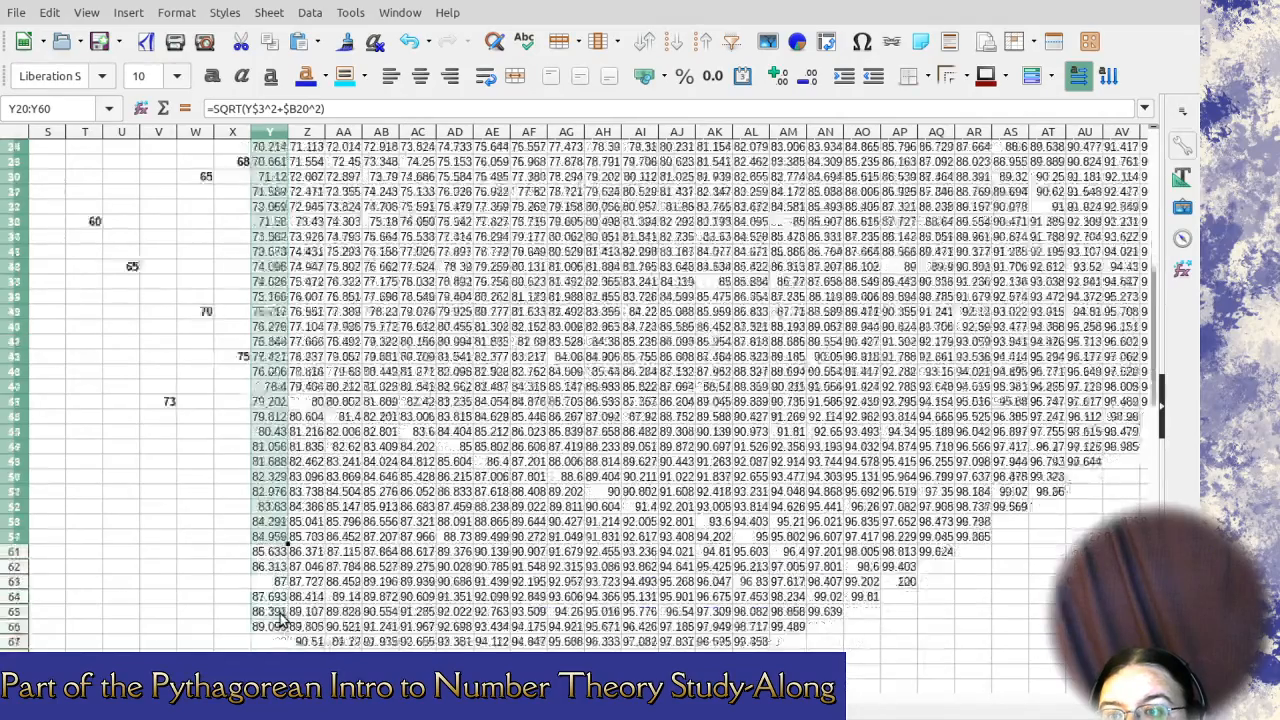
shift+click(276, 520)
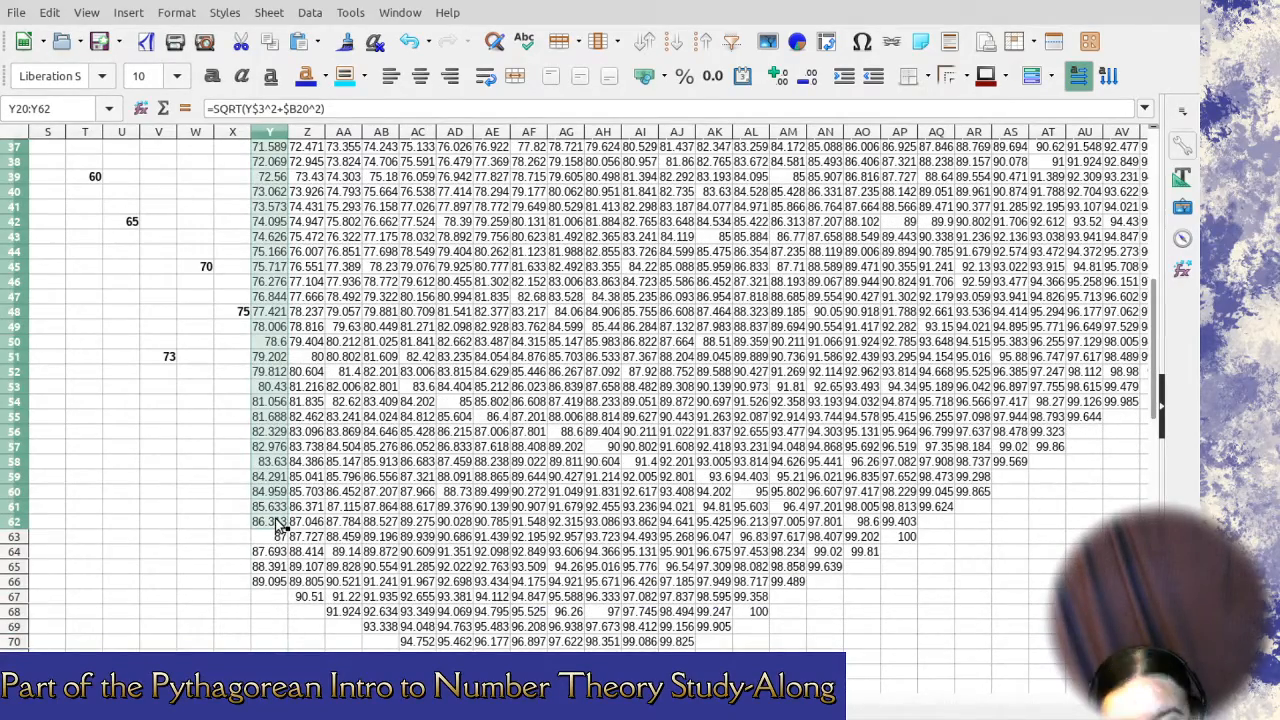
key(Delete)
Make the whole-number result 87 in Y63 bold and clear the decimal results below it in Y64:Y66.
click(282, 538)
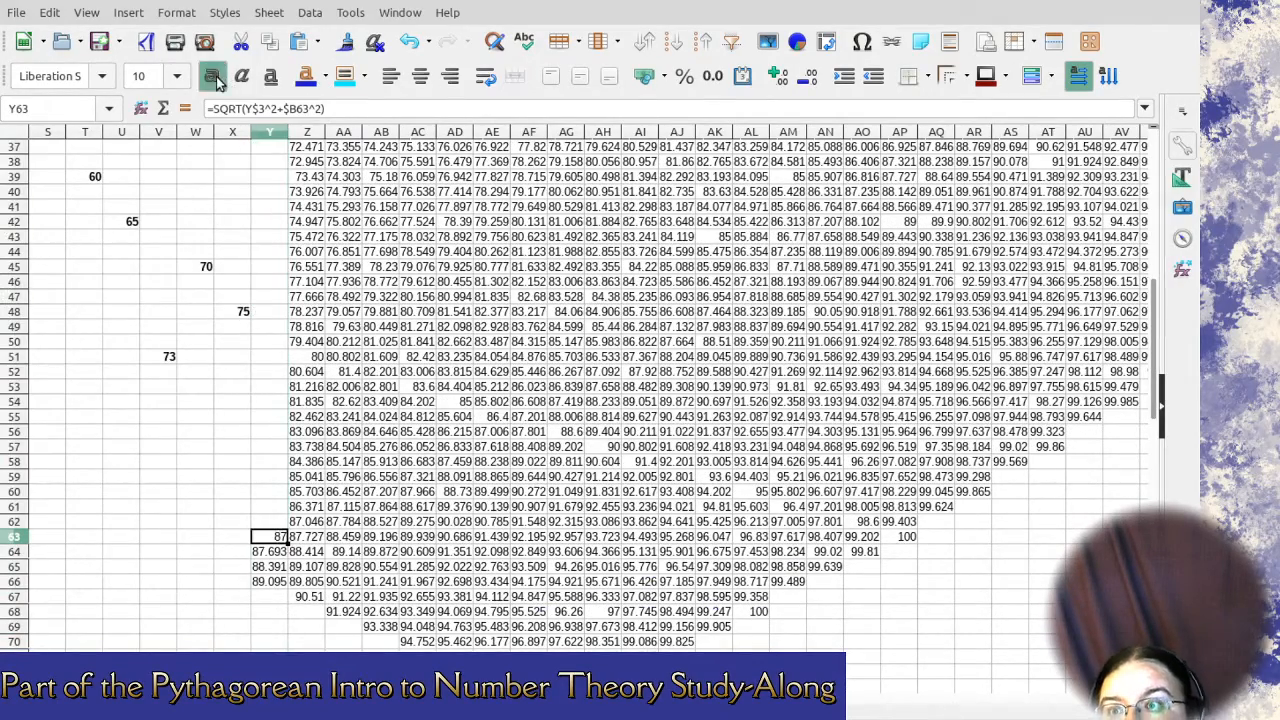
drag(258, 560, 270, 583)
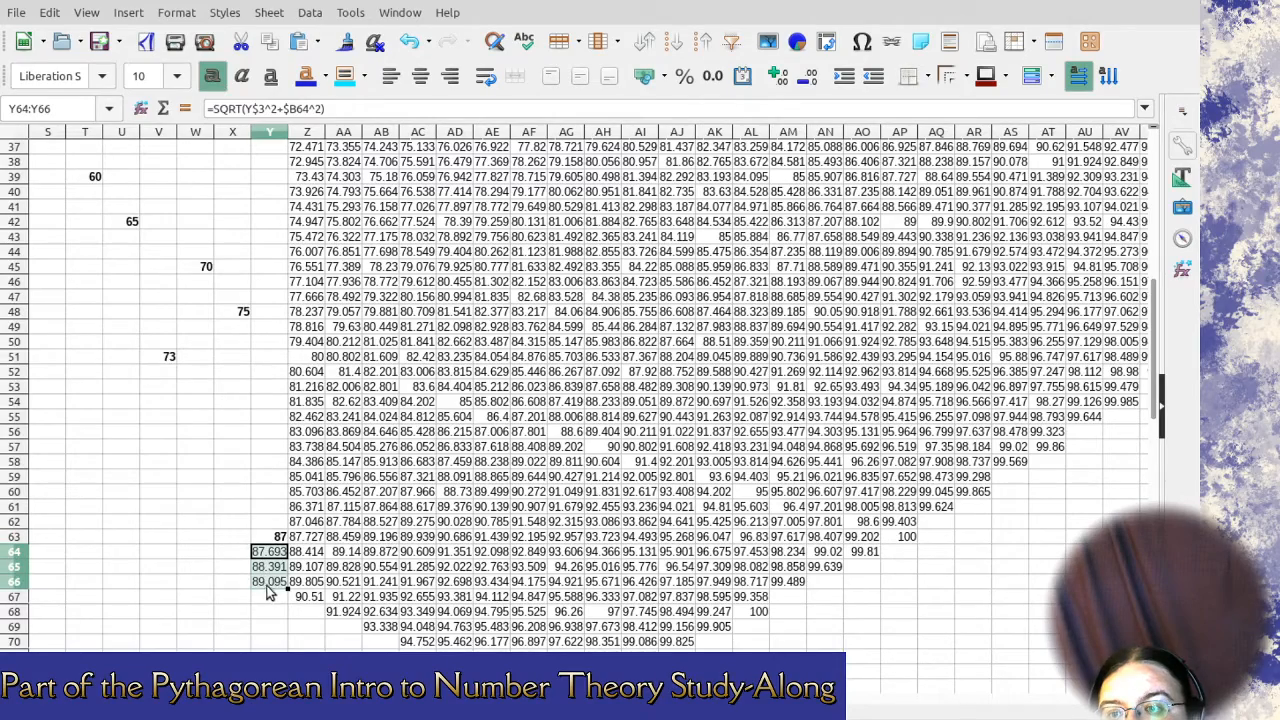
key(Delete)
Clear the decimal results in Z52:Z67 and make the whole-number result 80 in Z51 bold.
click(316, 598)
scroll(316, 540, up, 2)
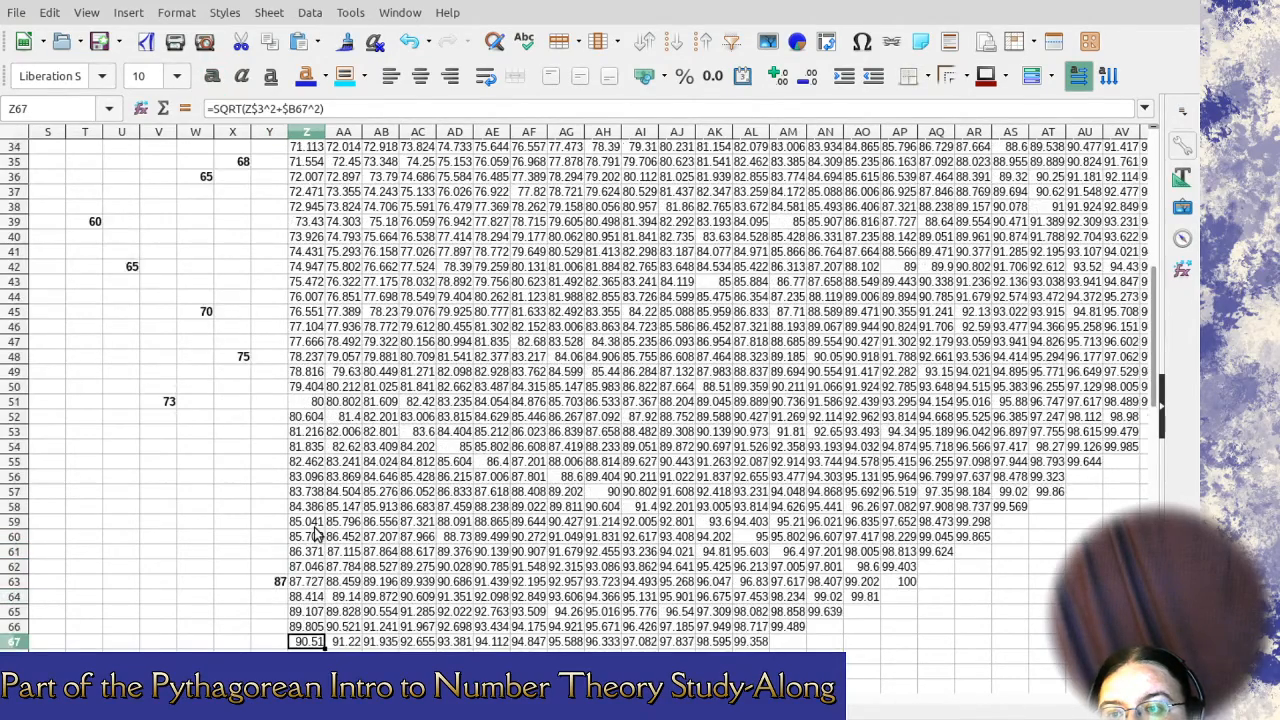
shift+click(312, 467)
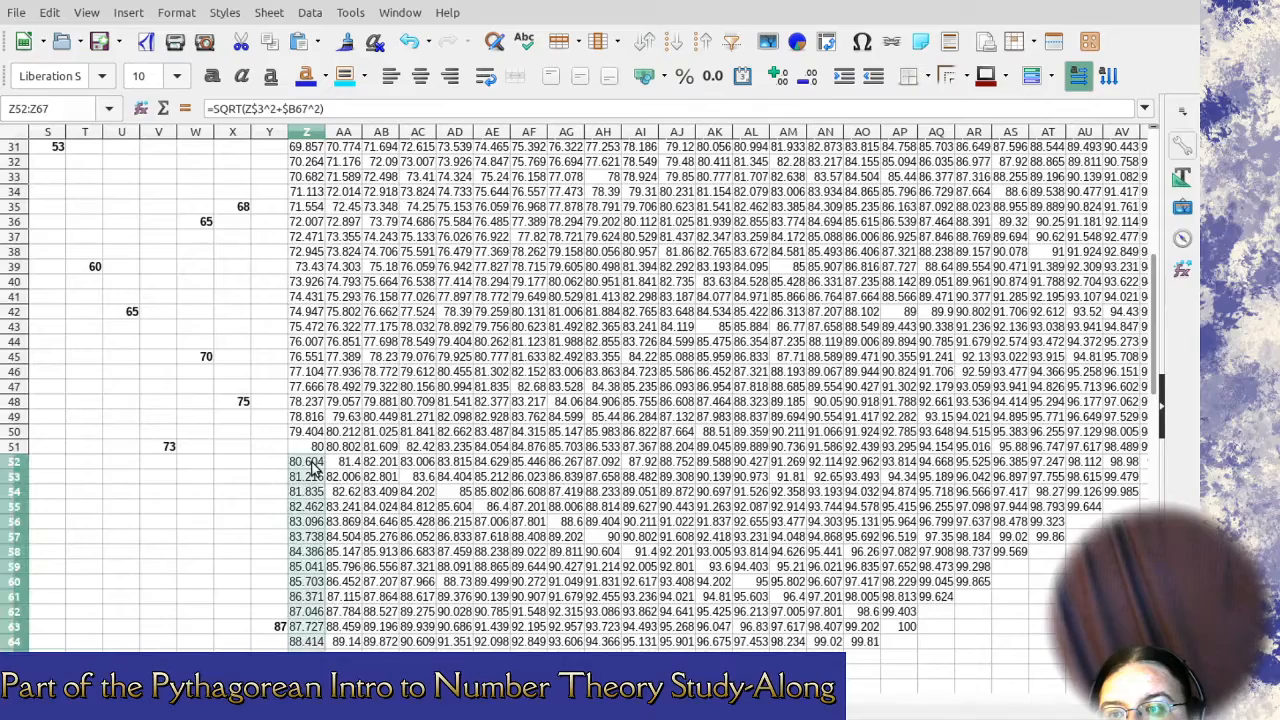
key(Delete)
click(312, 447)
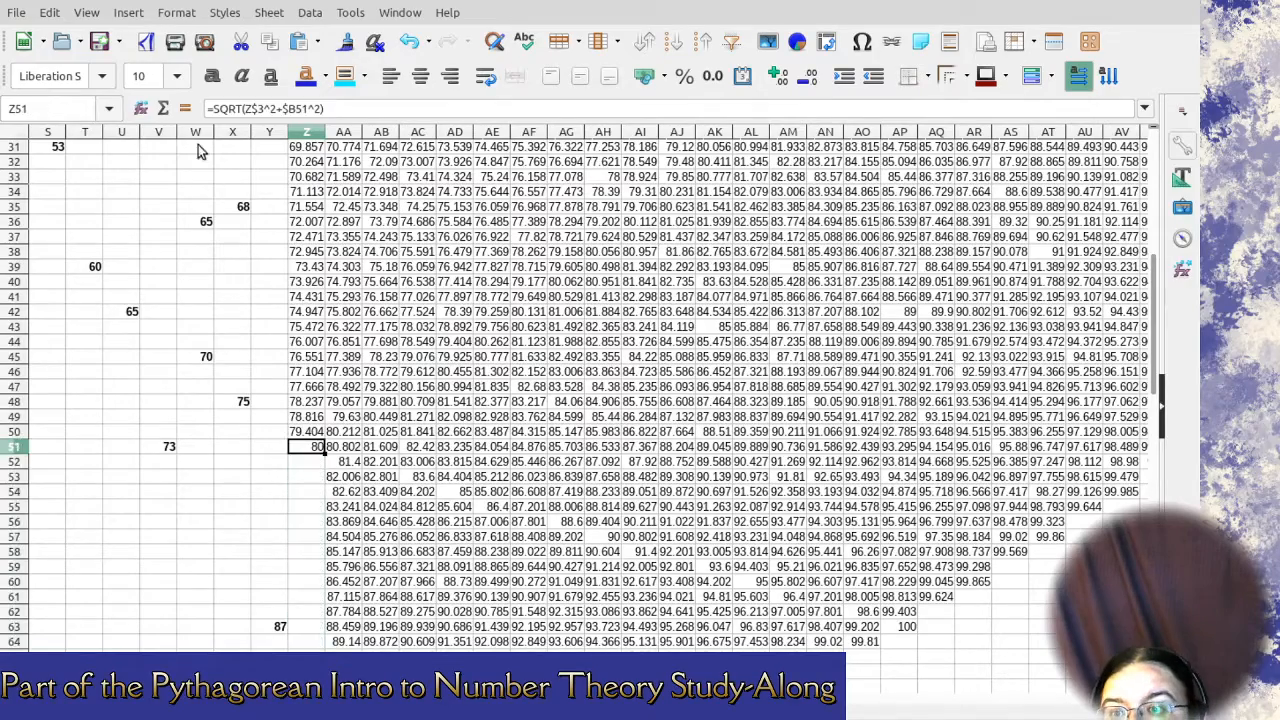
click(213, 75)
Clear the remaining decimal results above the bold 80 in column Z, from Z4 to Z50.
click(298, 432)
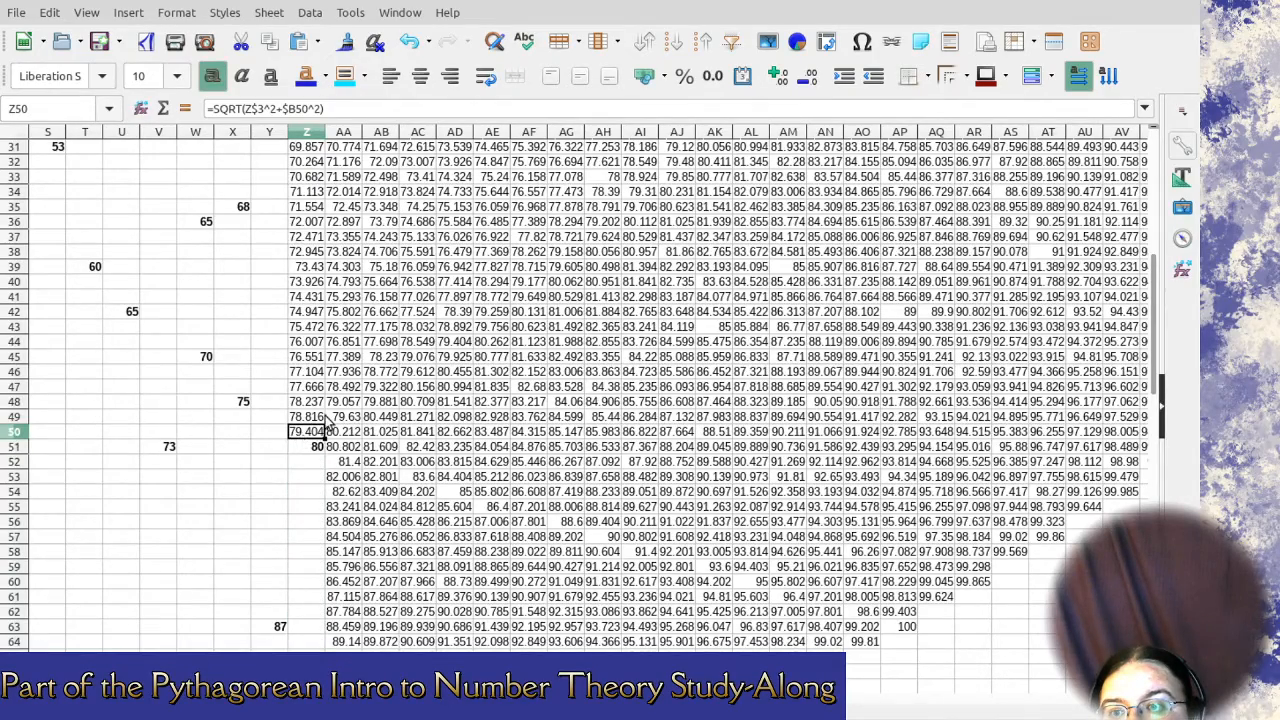
scroll(312, 410, up, 6)
scroll(315, 405, up, 4)
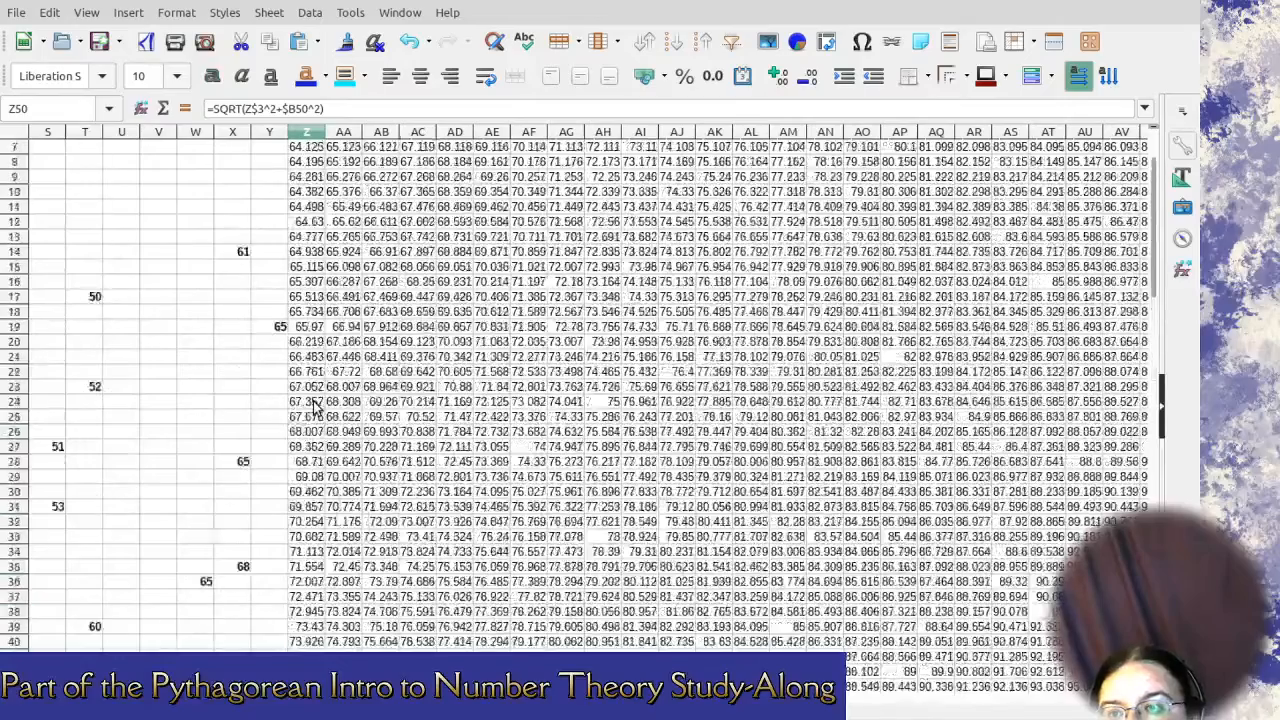
shift+click(310, 196)
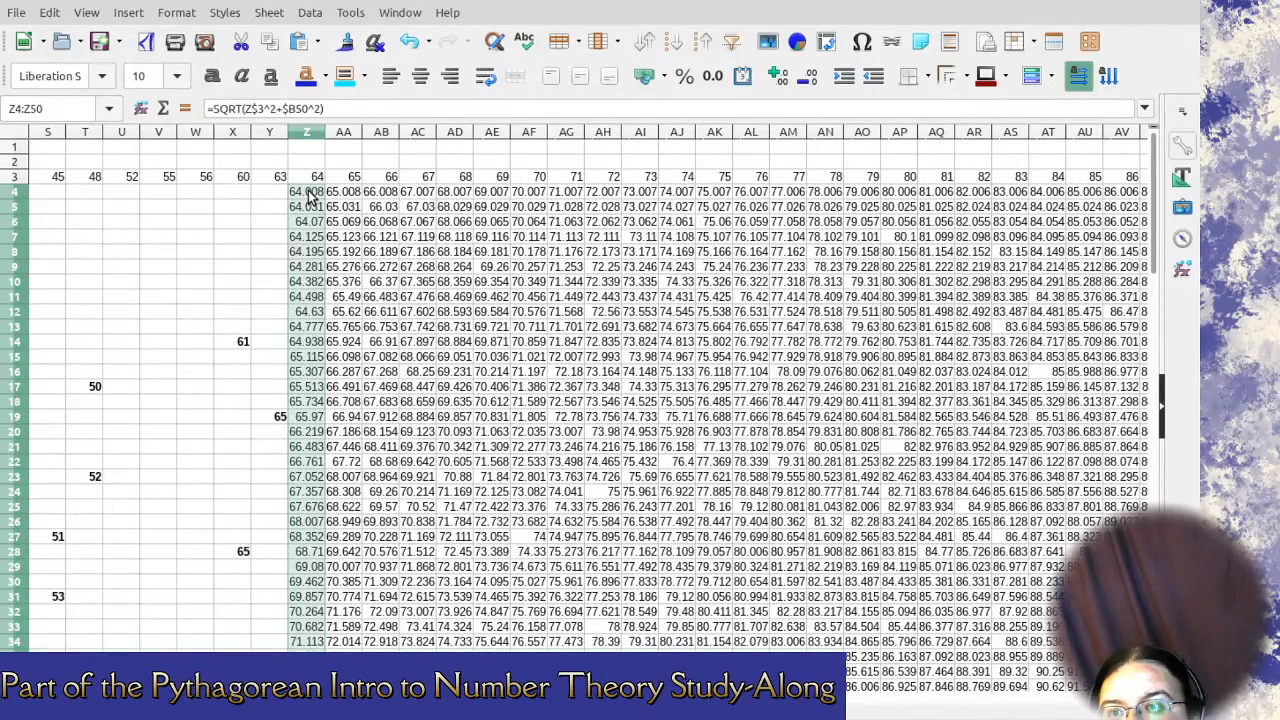
key(Delete)
Clear the decimal results in AA4:AA68 under the heading 65 and delete column AA.
click(345, 192)
scroll(350, 260, down, 3)
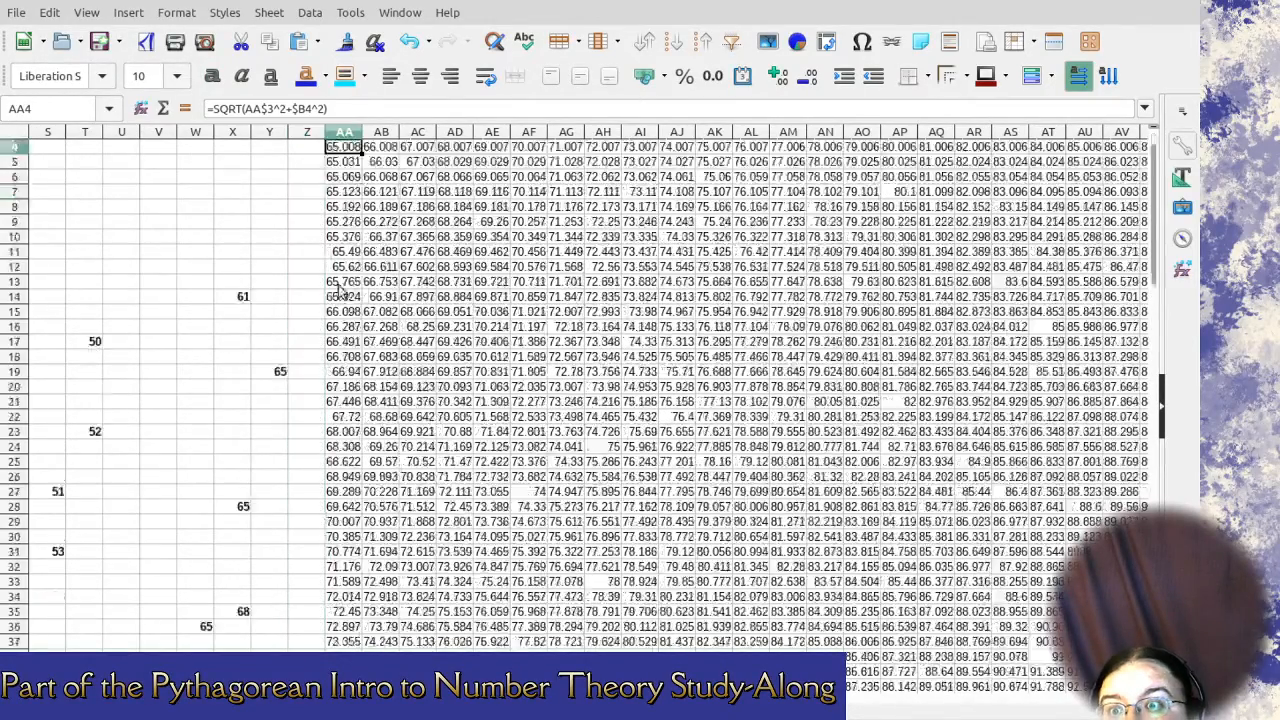
scroll(354, 318, down, 7)
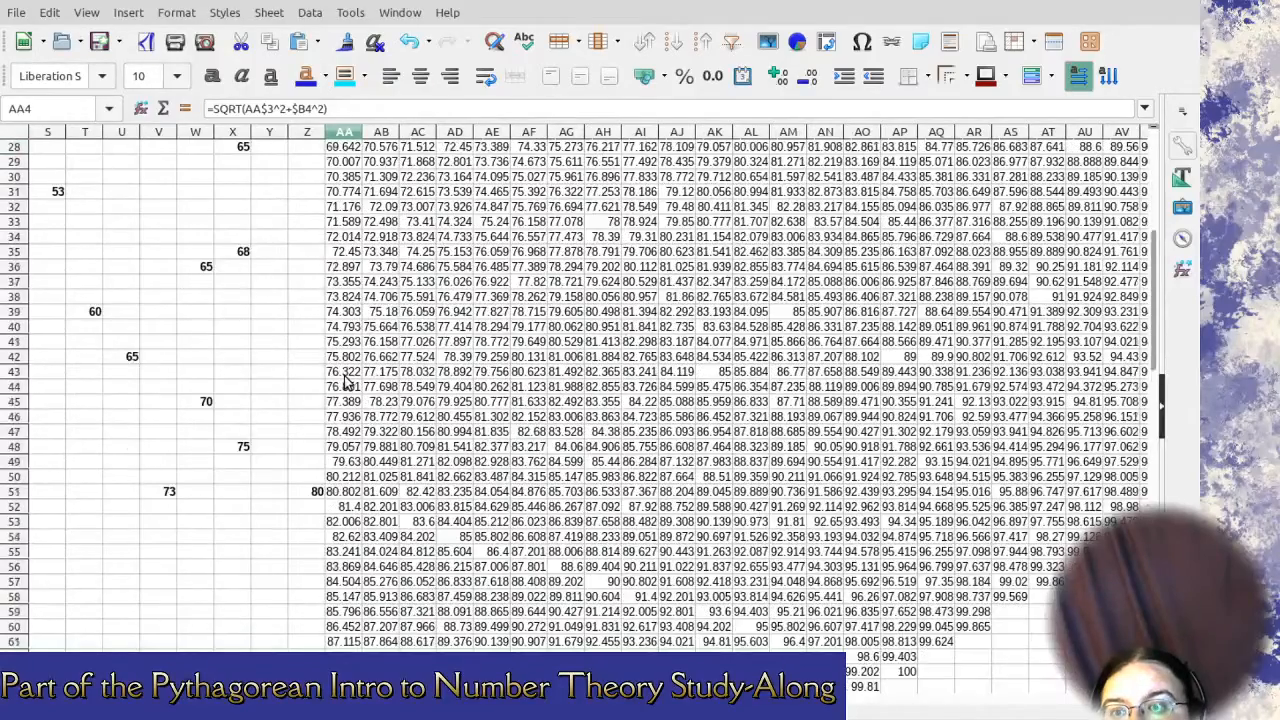
scroll(345, 383, down, 2)
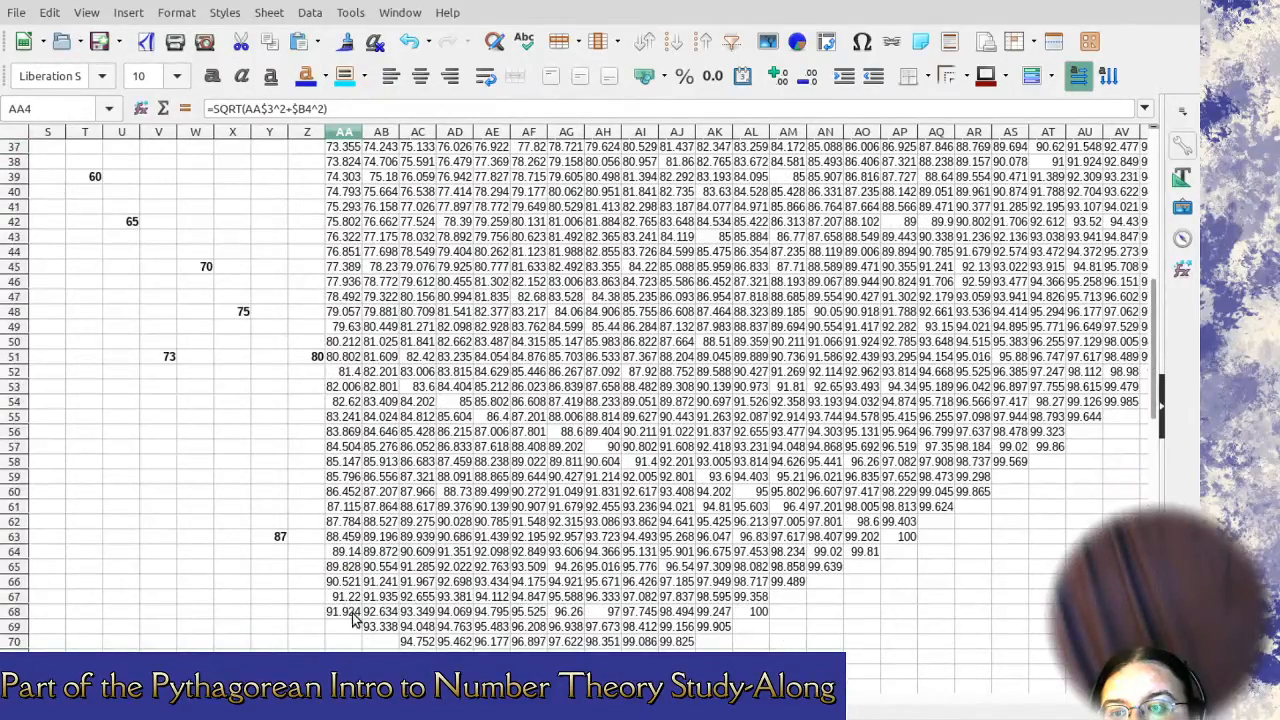
shift+click(352, 613)
click(211, 76)
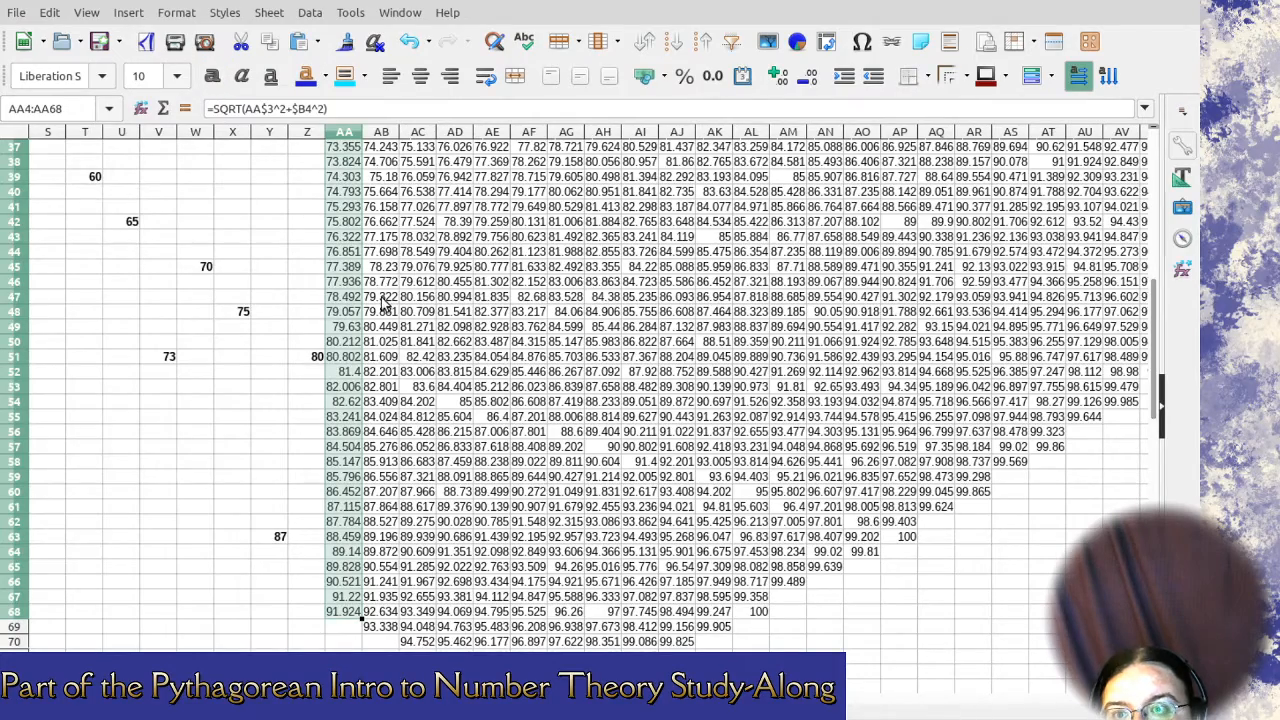
scroll(384, 303, up, 12)
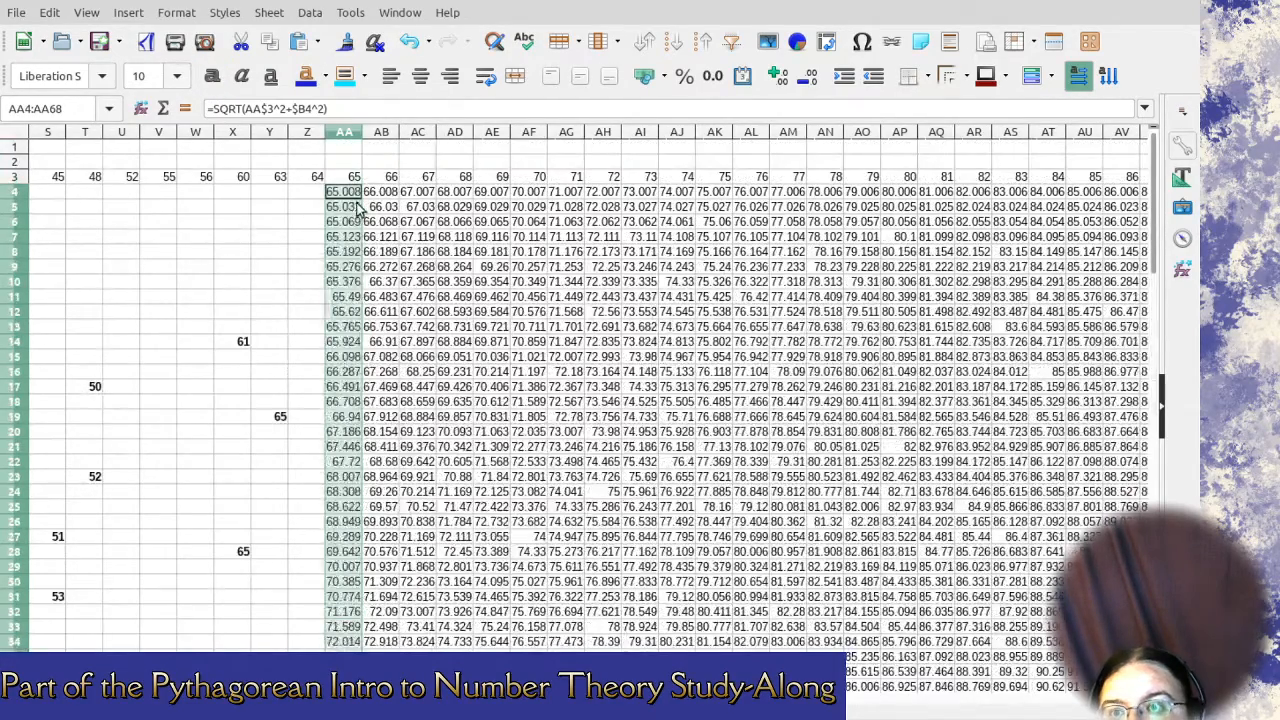
key(Delete)
click(344, 133)
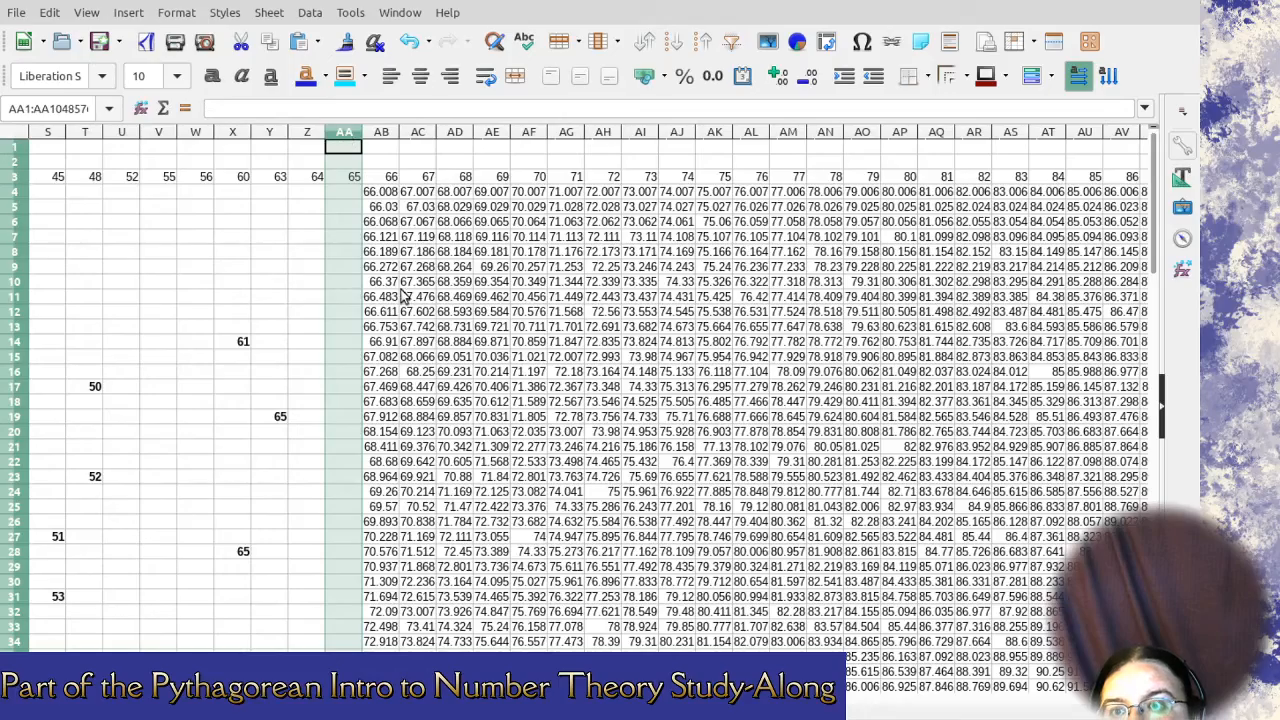
key(ctrl+z)
Check column AA, headed 66, for whole-number results from its last row upward and delete the column.
scroll(345, 398, down, 12)
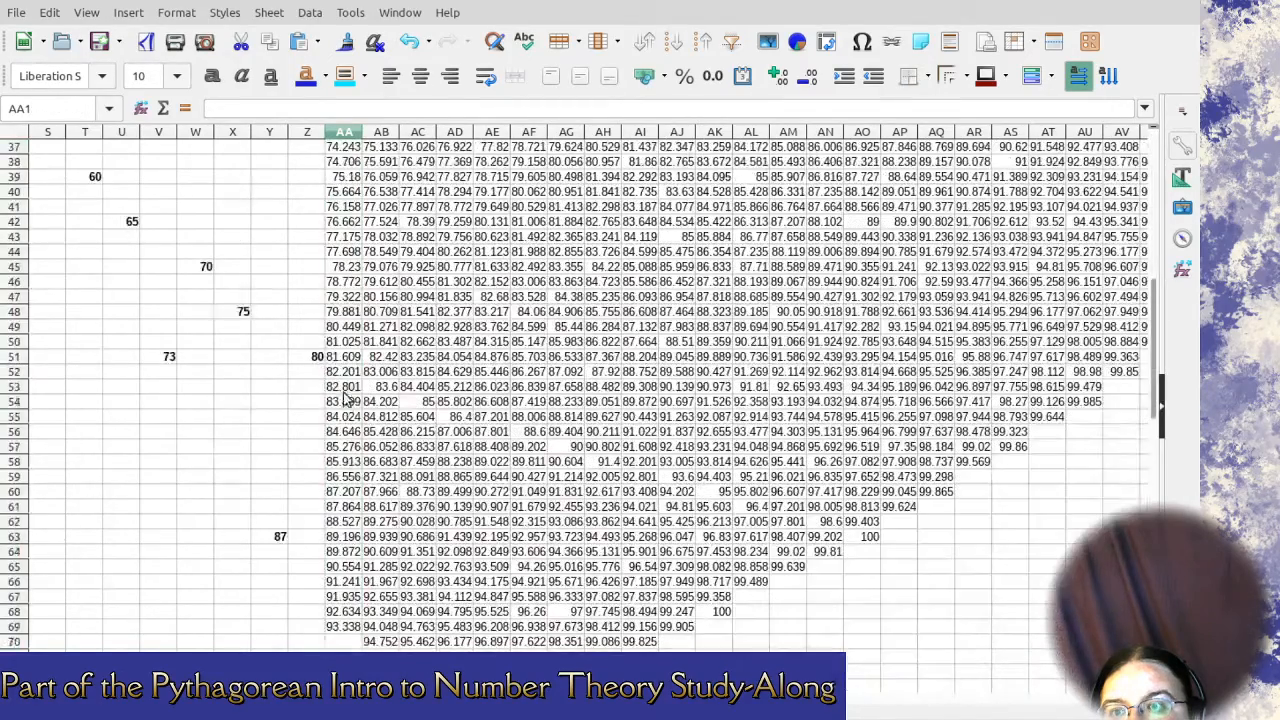
click(340, 628)
scroll(333, 533, up, 4)
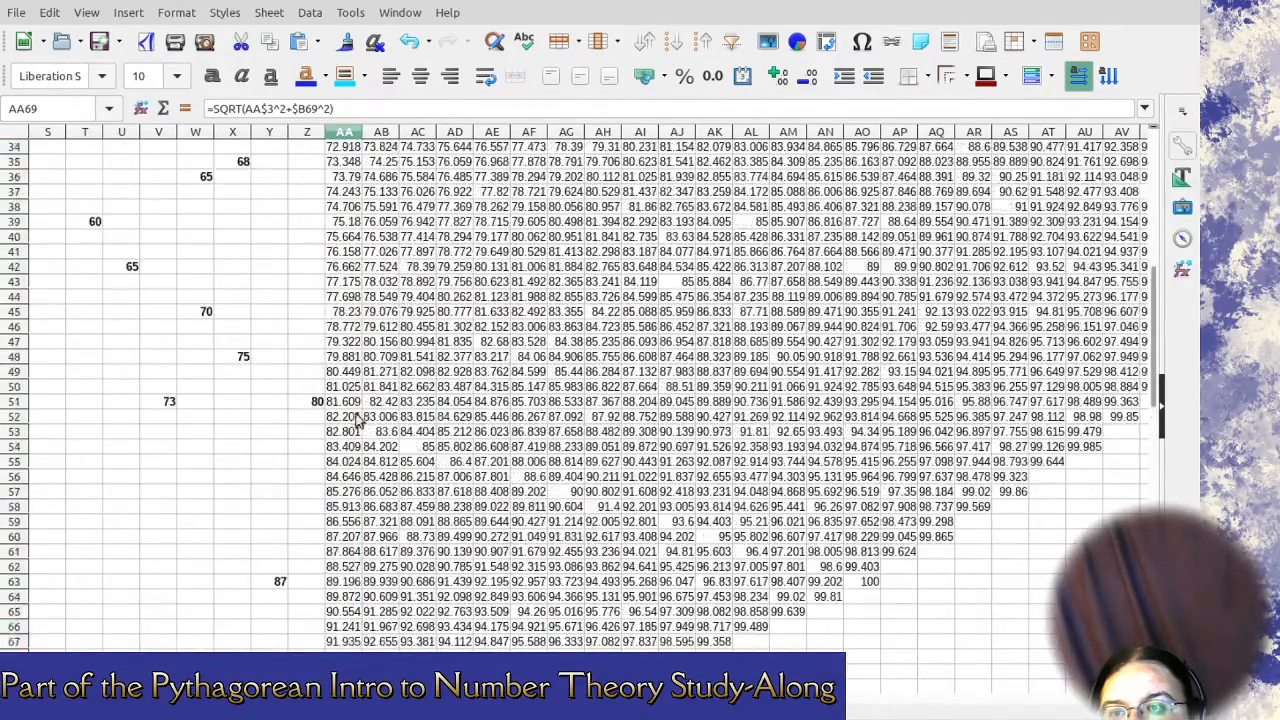
scroll(360, 320, up, 4)
scroll(350, 245, up, 4)
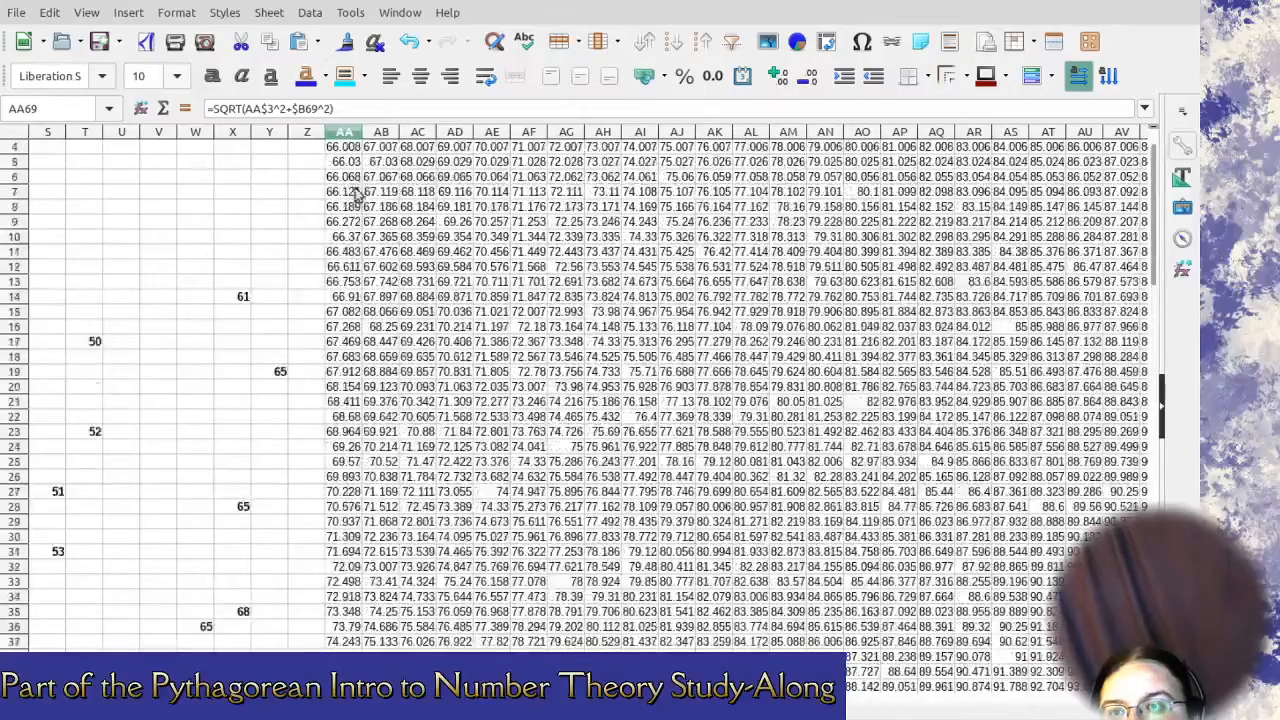
click(344, 132)
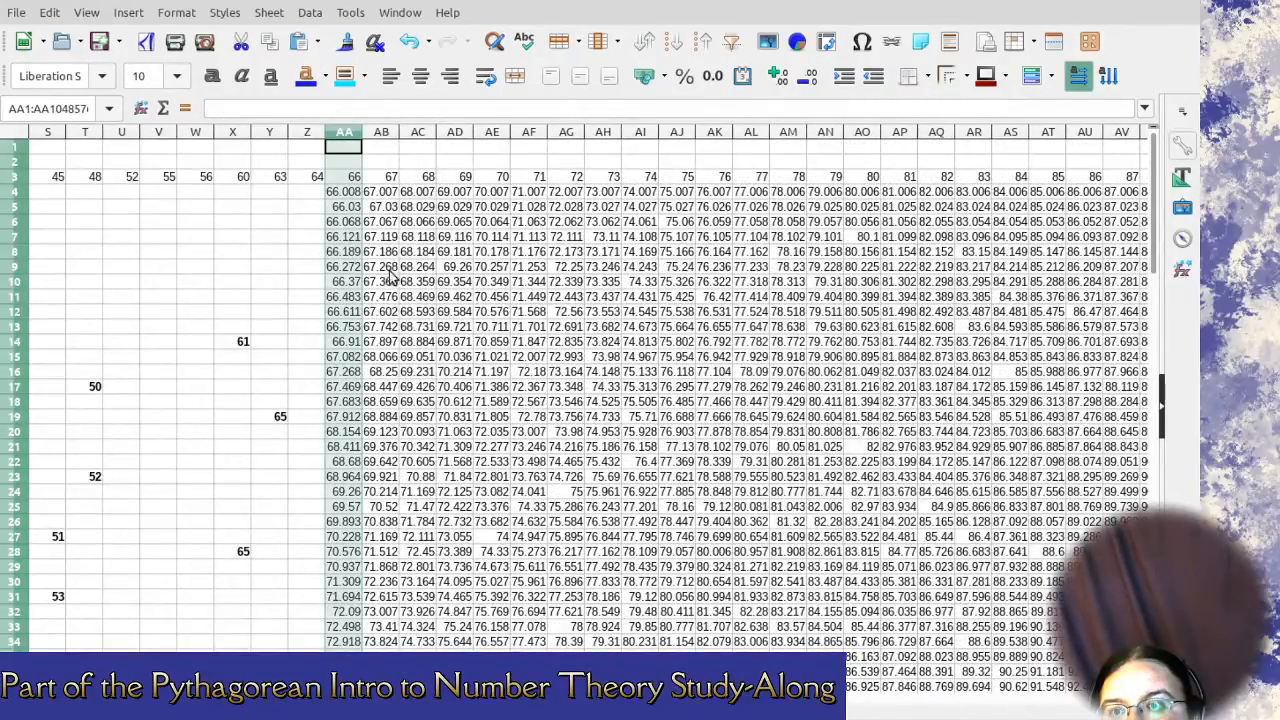
key(ctrl+minus)
Check column AA, headed 67, for whole-number results down to its last row and delete the column.
scroll(330, 290, down, 9)
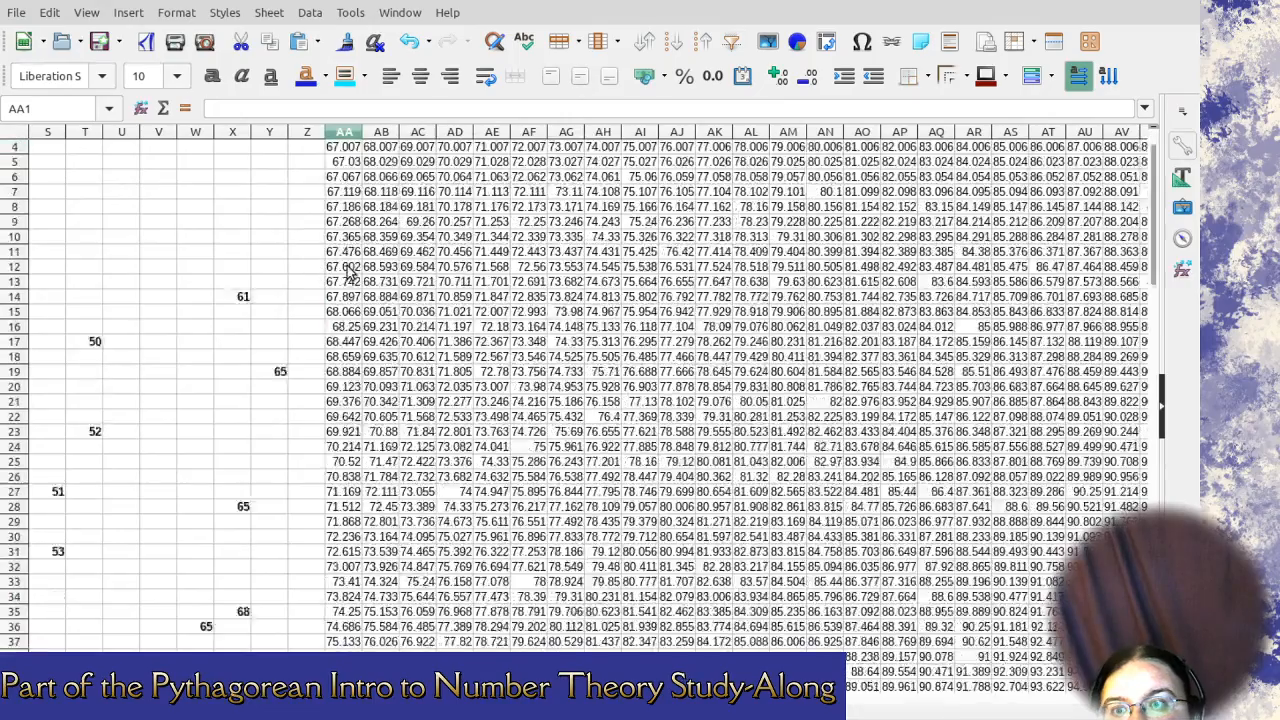
scroll(350, 400, down, 4)
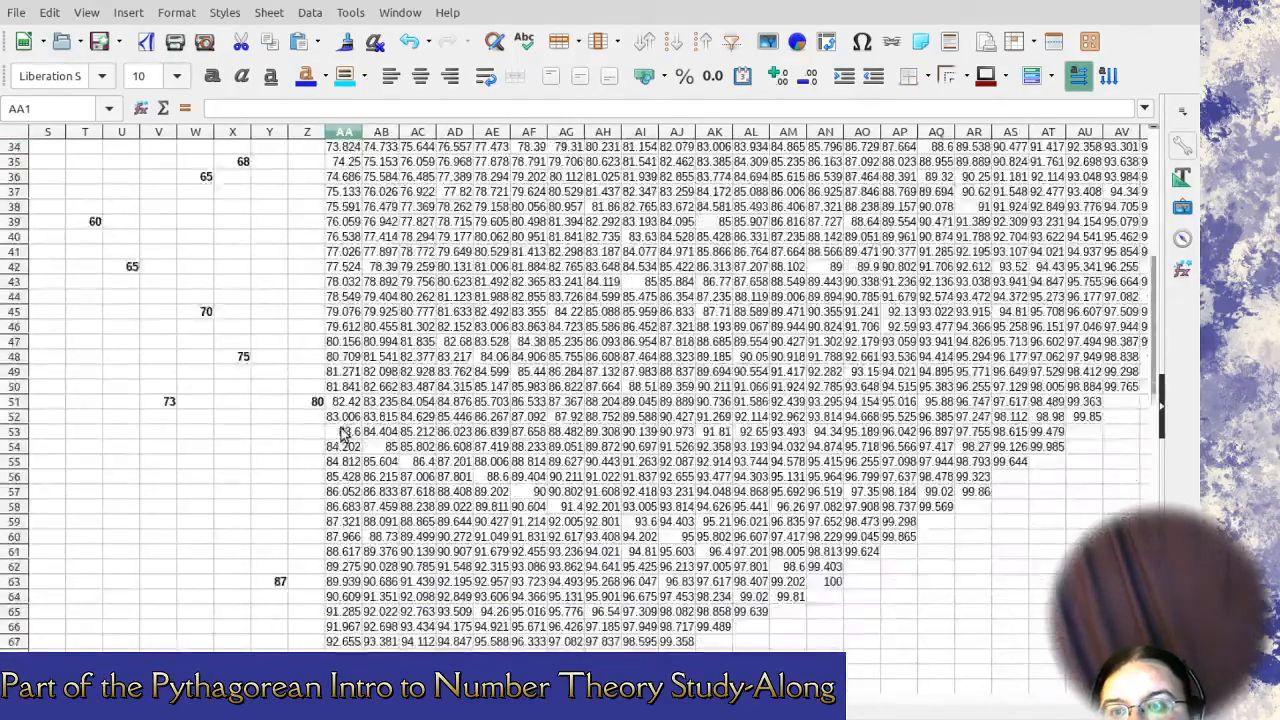
click(350, 134)
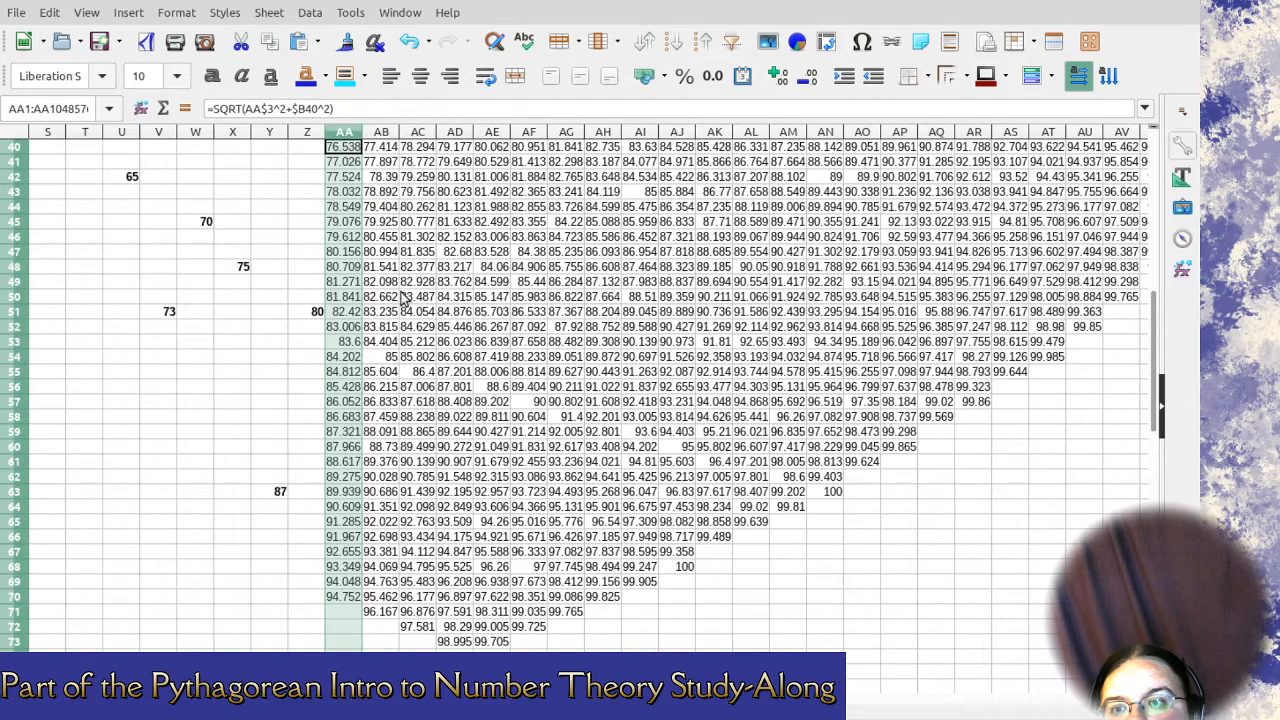
key(ctrl+minus)
Bold the whole-number result 85 in AA54 and clear the decimal results above it, AA4:AA53.
click(355, 360)
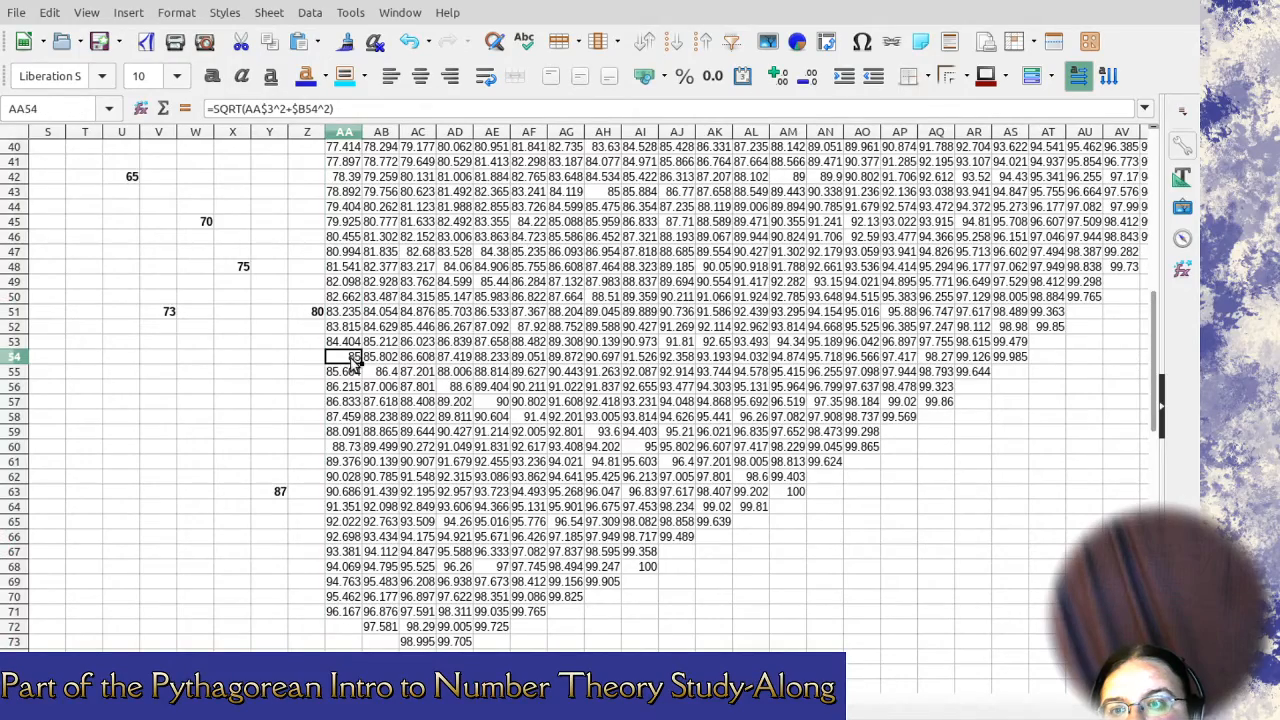
scroll(350, 305, up, 4)
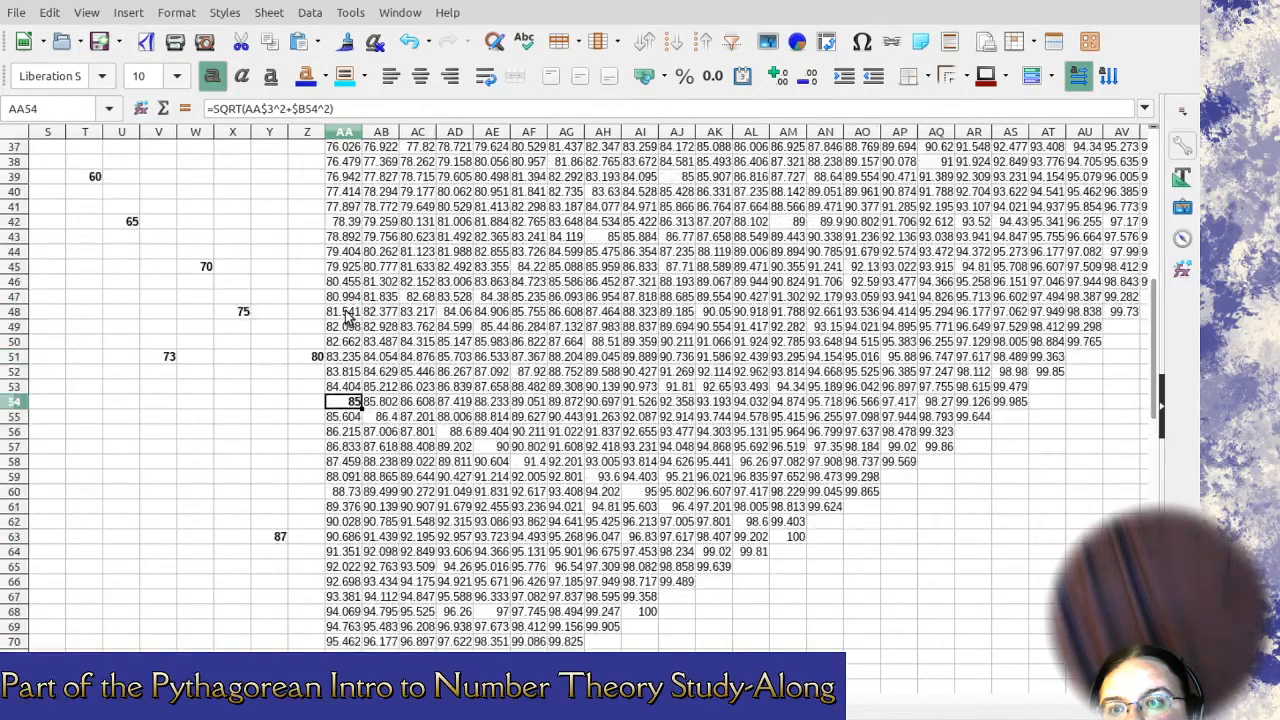
scroll(350, 305, up, 8)
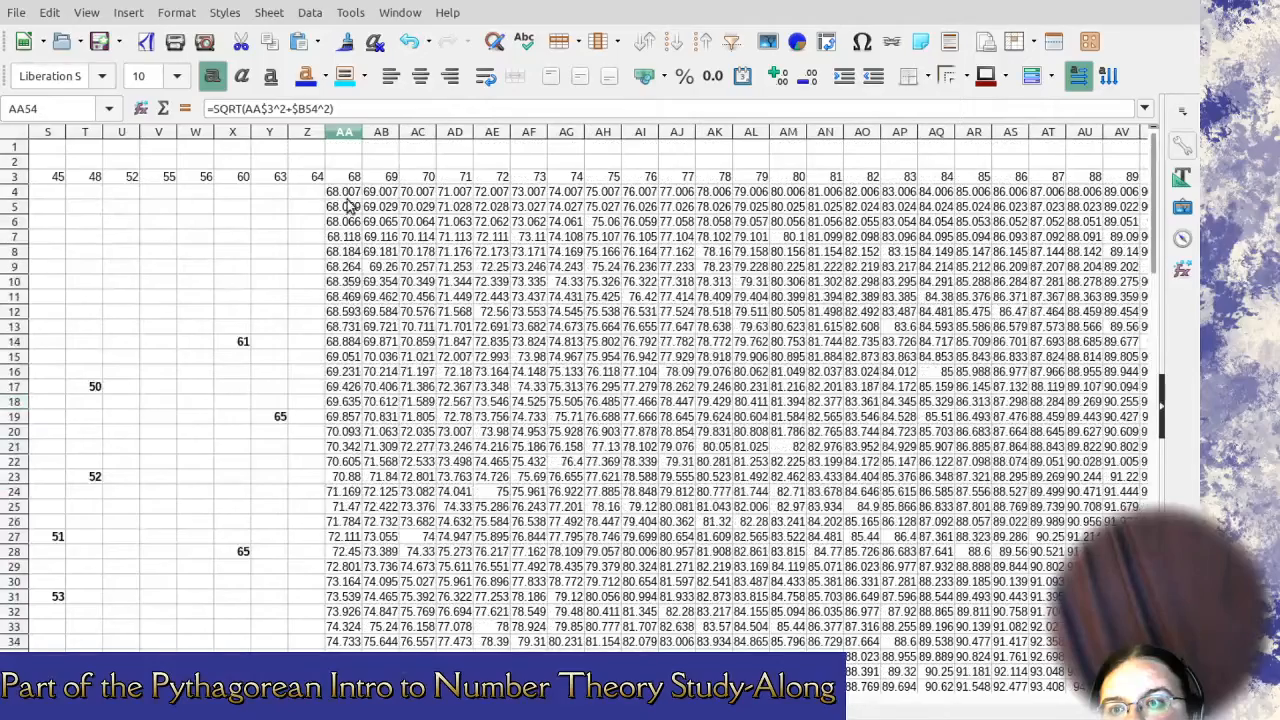
drag(345, 191, 350, 568)
scroll(343, 503, down, 4)
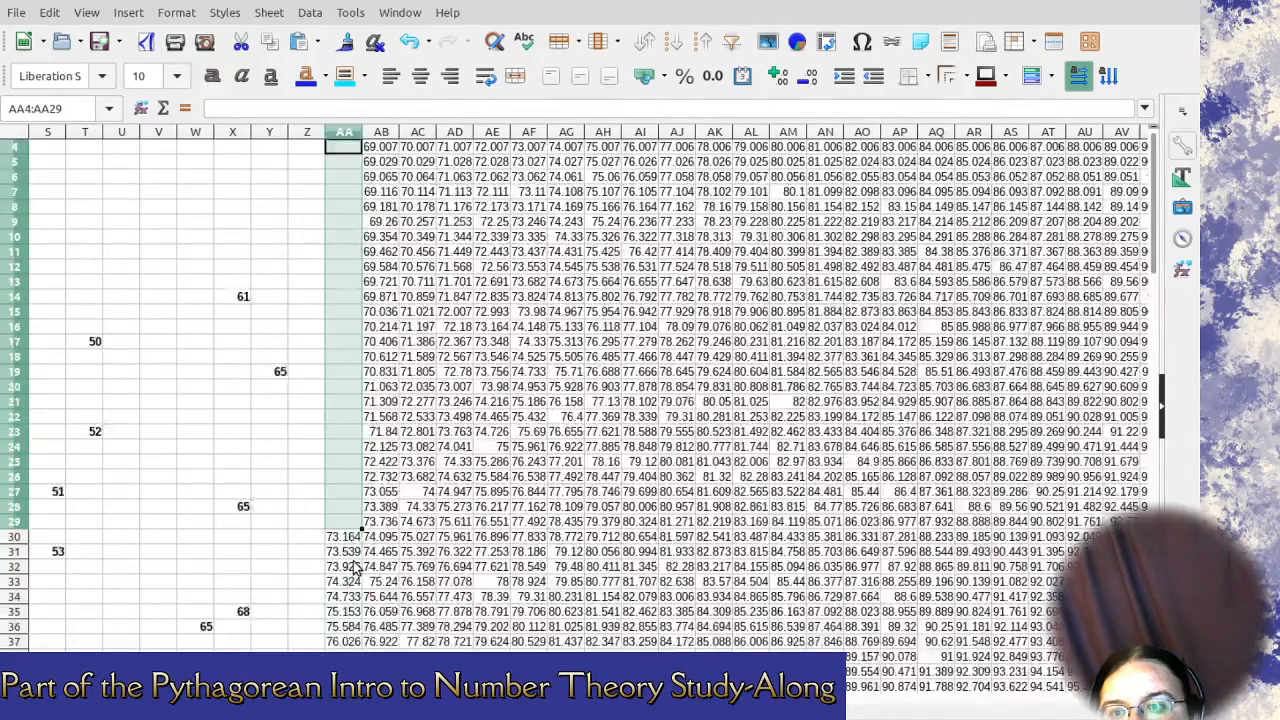
scroll(343, 503, down, 4)
drag(345, 221, 345, 570)
key(Delete)
Clear the decimal results below the bold 85 in column AA, from AA55 to the last row.
scroll(350, 566, down, 4)
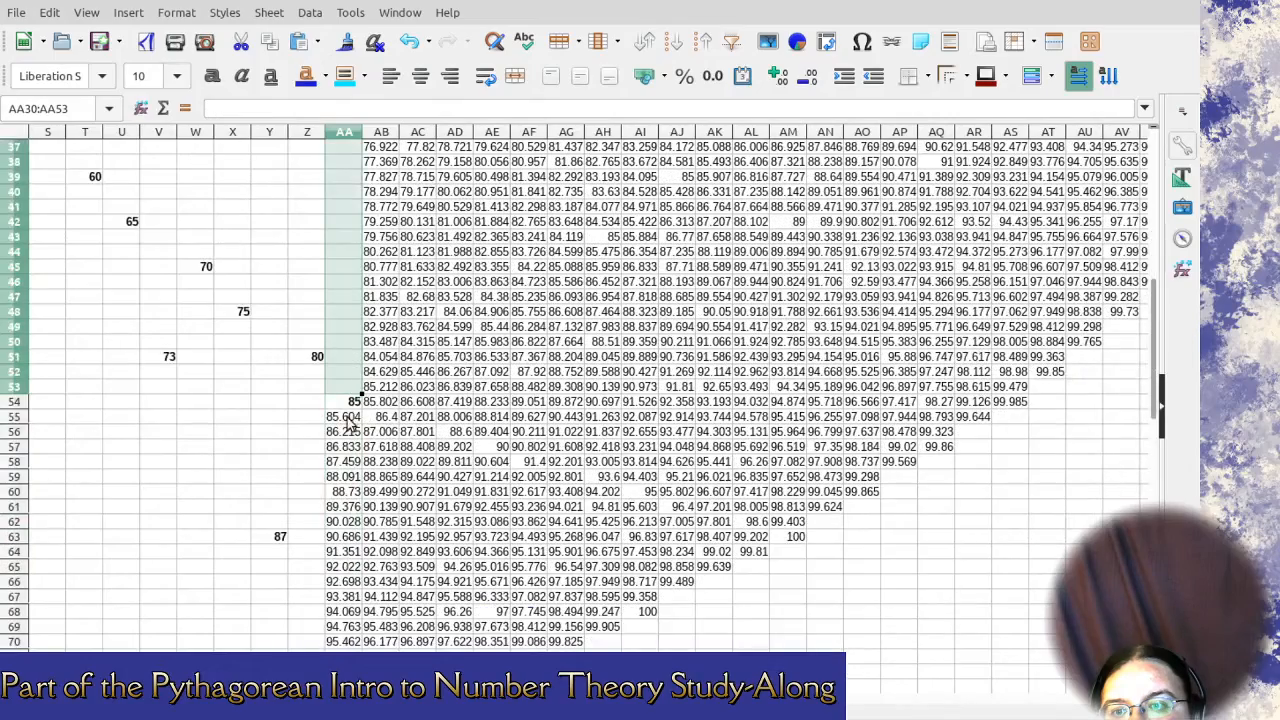
drag(350, 420, 390, 162)
key(Delete)
Clear the decimal results in AB14:AB72 under the heading 69 and delete column AB.
key(Delete)
scroll(400, 310, up, 11)
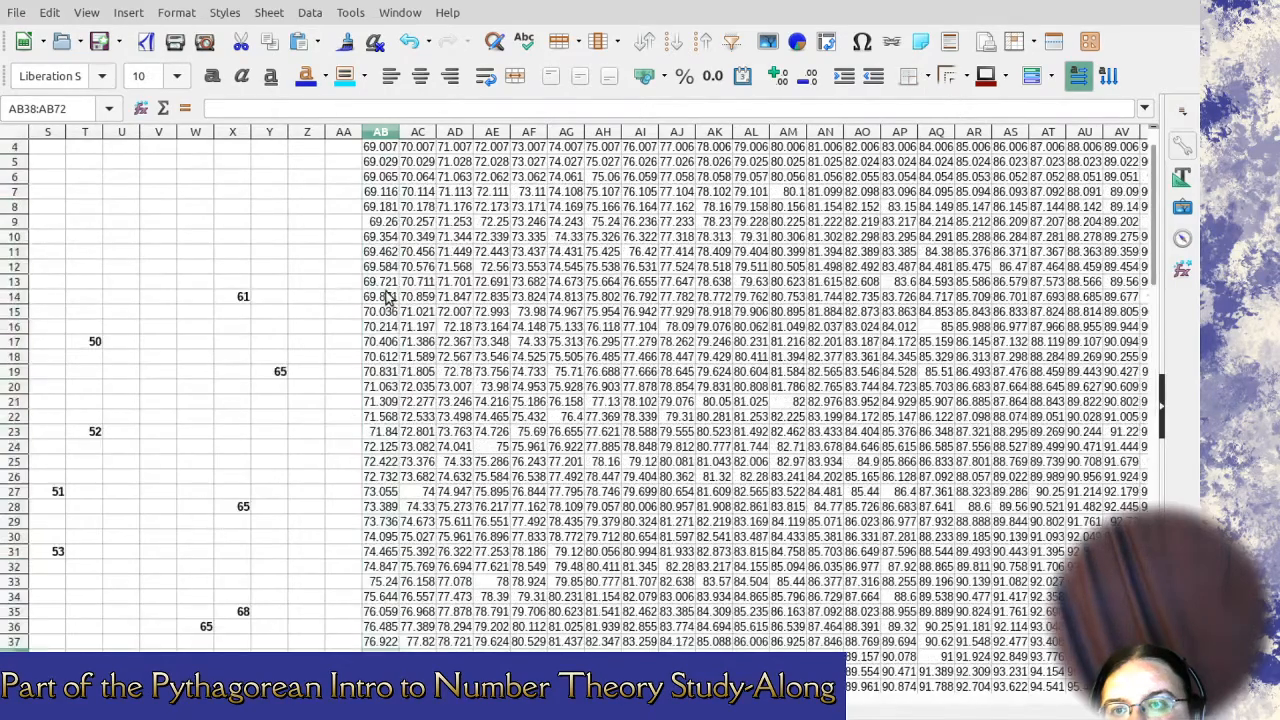
drag(378, 648, 385, 305)
key(Delete)
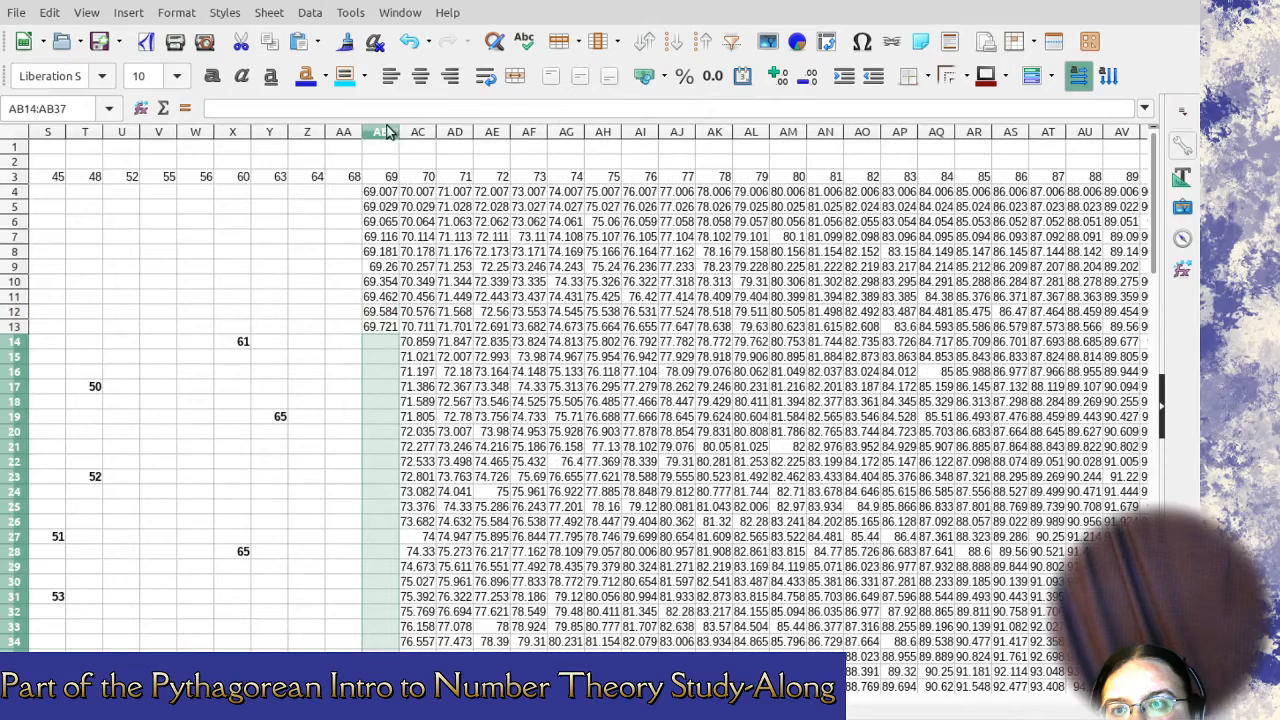
click(381, 132)
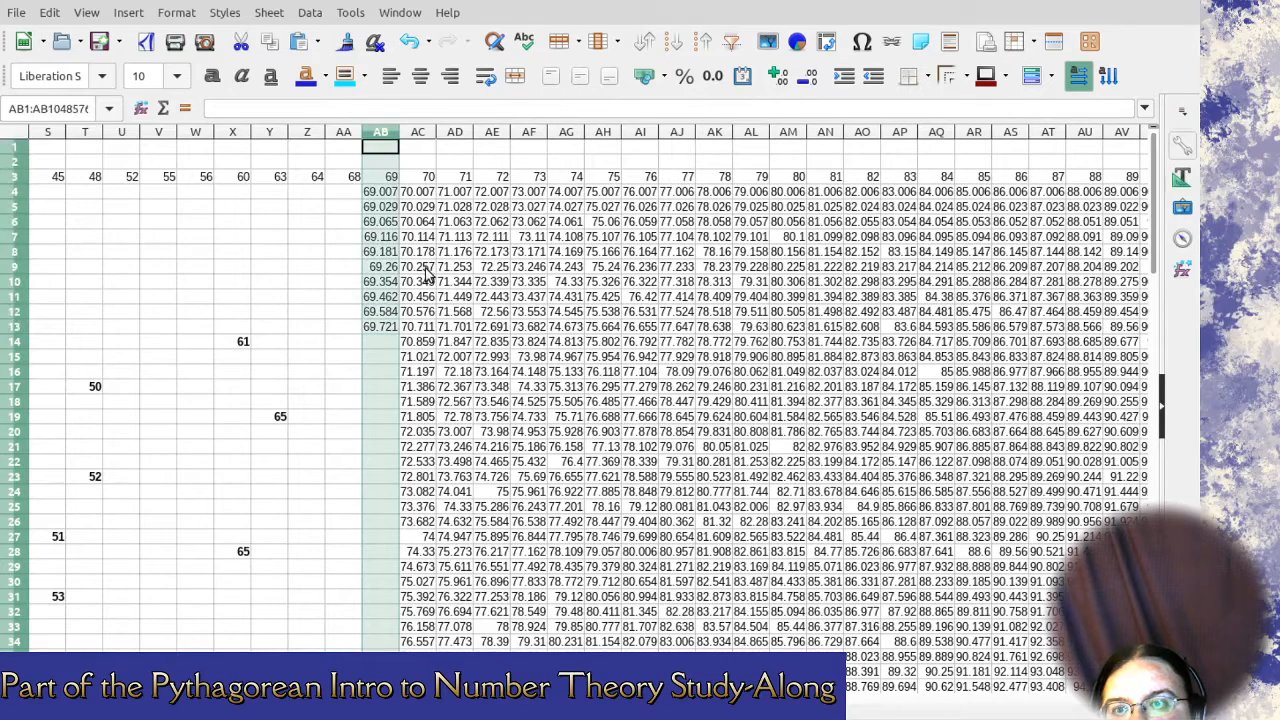
key(ctrl+minus)
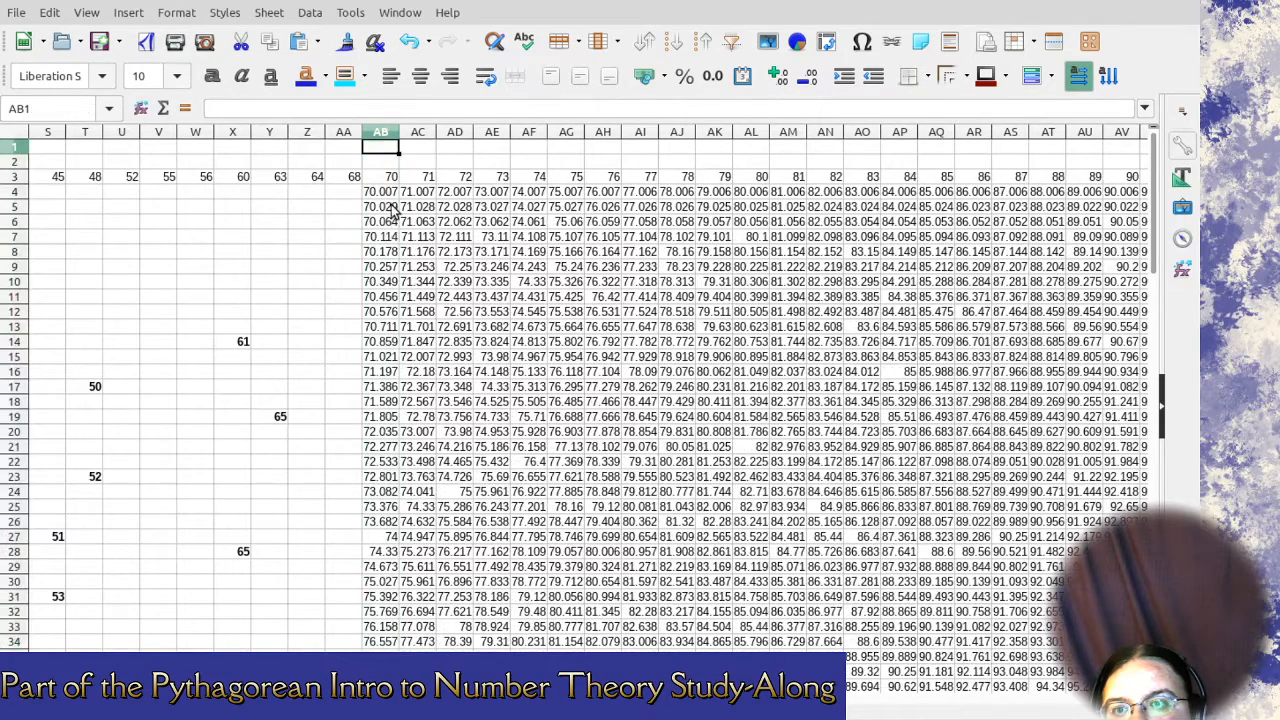
Bold the whole-number result 74 in AB27 and clear the decimal results above it, AB4:AB26.
click(373, 541)
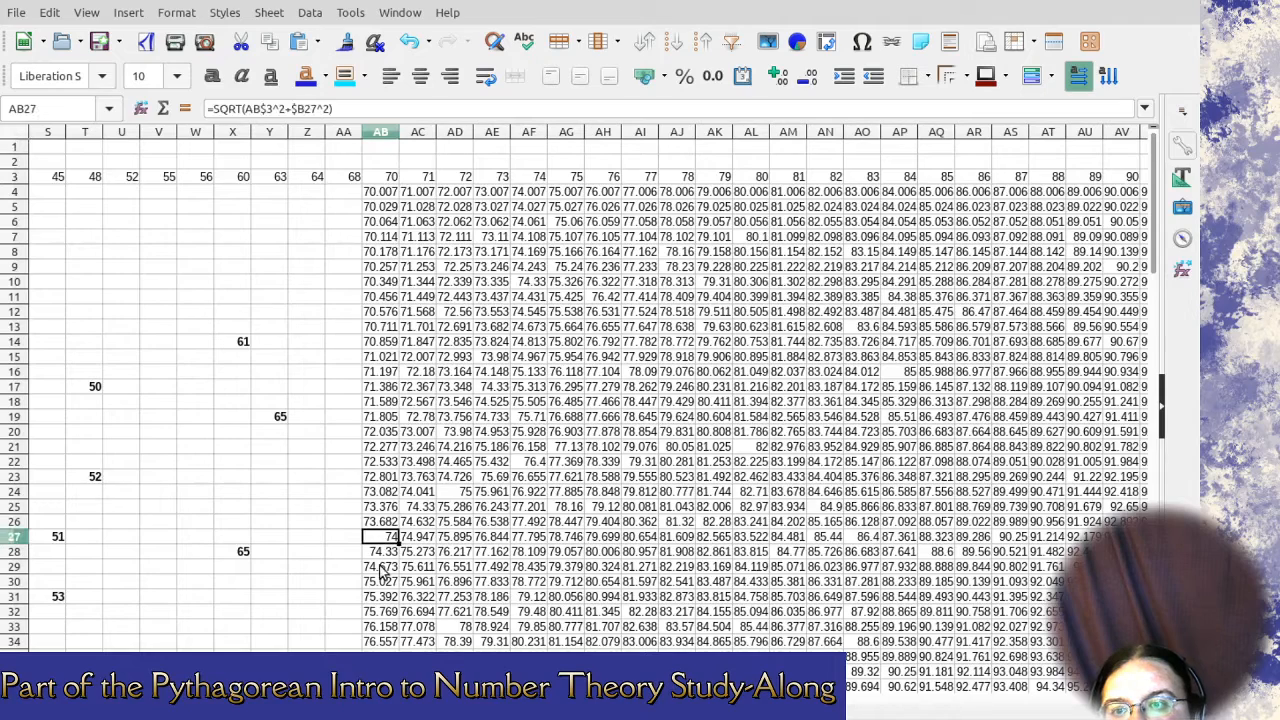
key(ctrl+b)
drag(373, 528, 377, 192)
key(Delete)
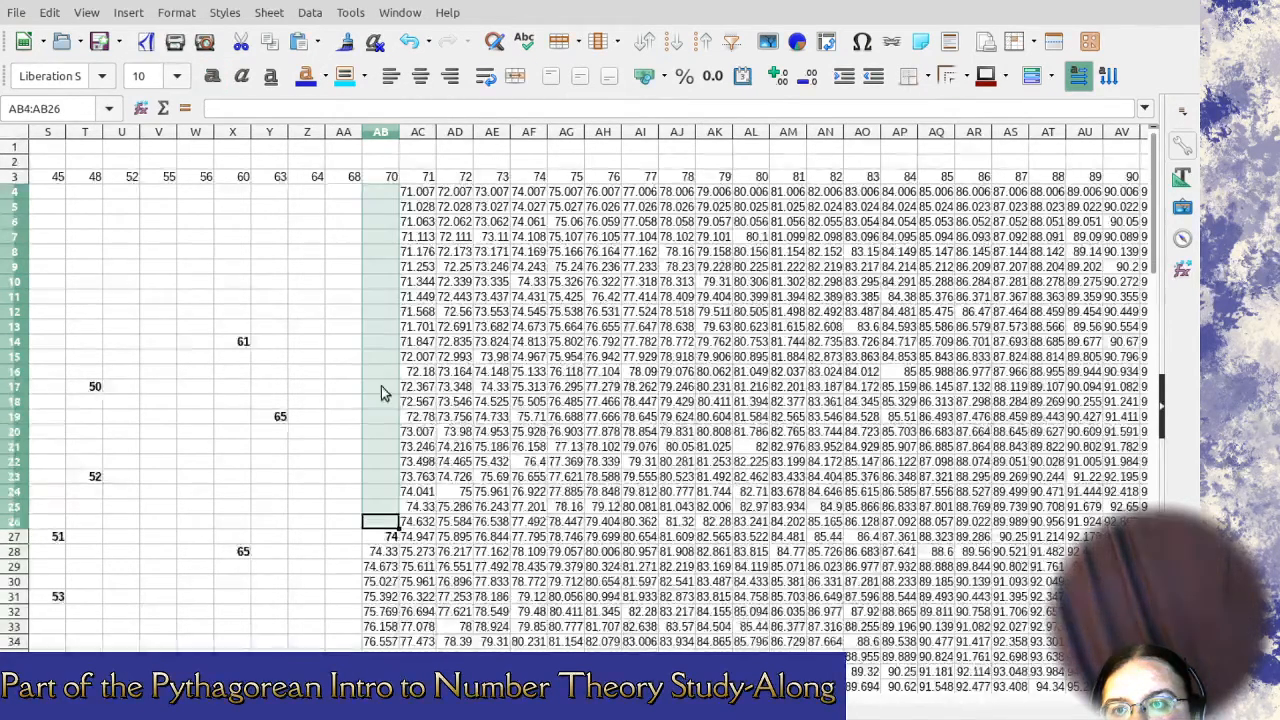
Clear the decimal results below the bold 74 in column AB, from AB28 to the last row.
scroll(381, 386, down, 4)
drag(380, 371, 392, 641)
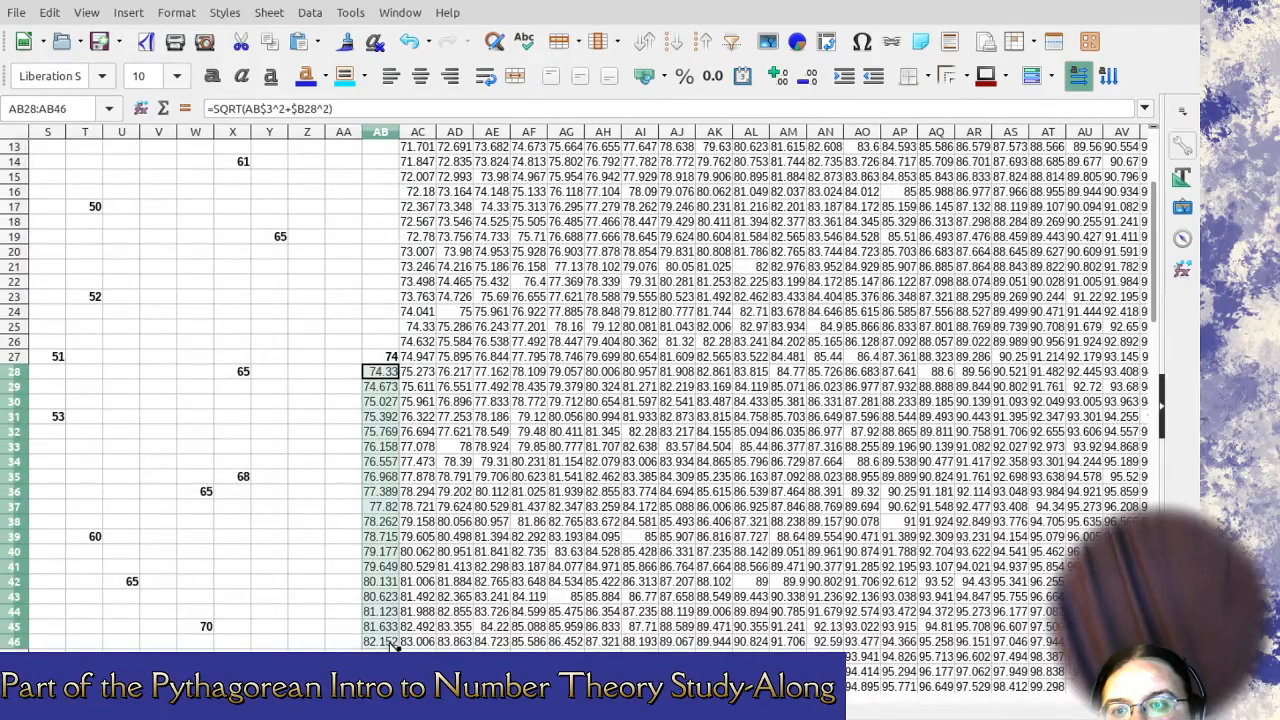
key(Delete)
scroll(401, 500, down, 7)
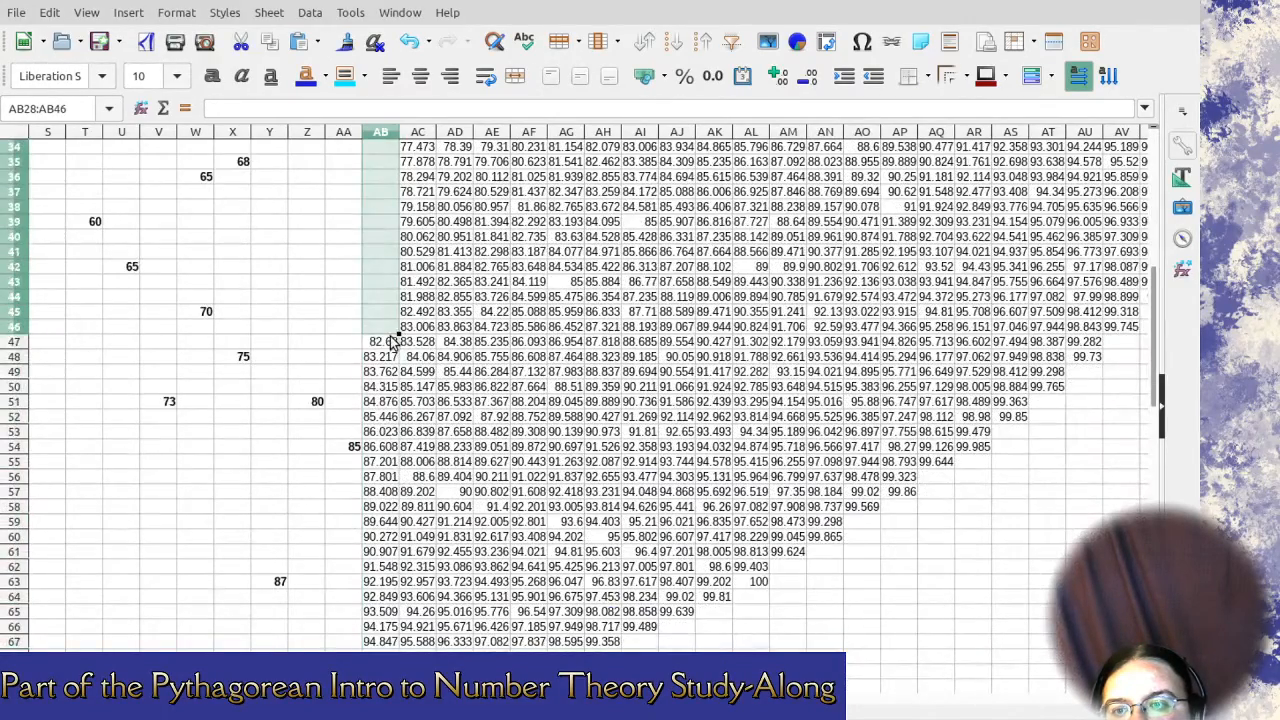
drag(393, 342, 383, 648)
key(Delete)
scroll(383, 640, down, 1)
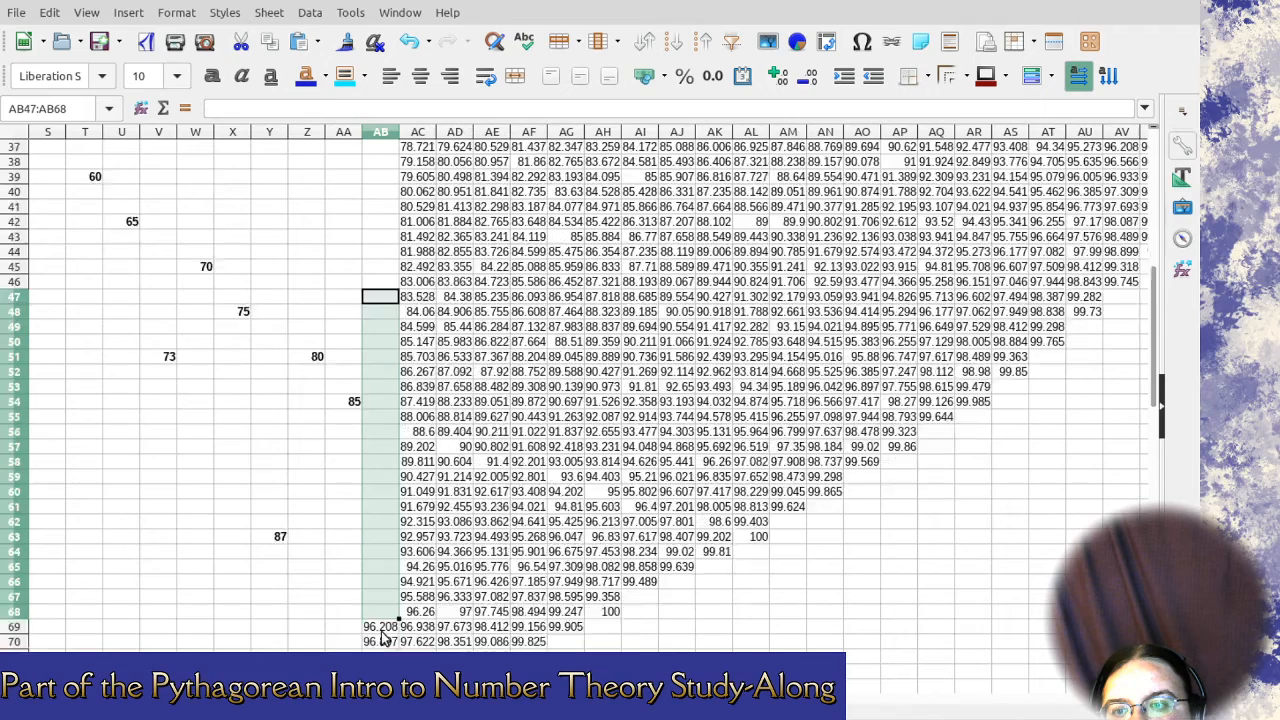
scroll(383, 640, down, 3)
drag(386, 491, 418, 192)
key(Delete)
Clear the decimal results in AC27:AC73 under the heading 71 and delete column AC.
key(Delete)
scroll(420, 330, up, 8)
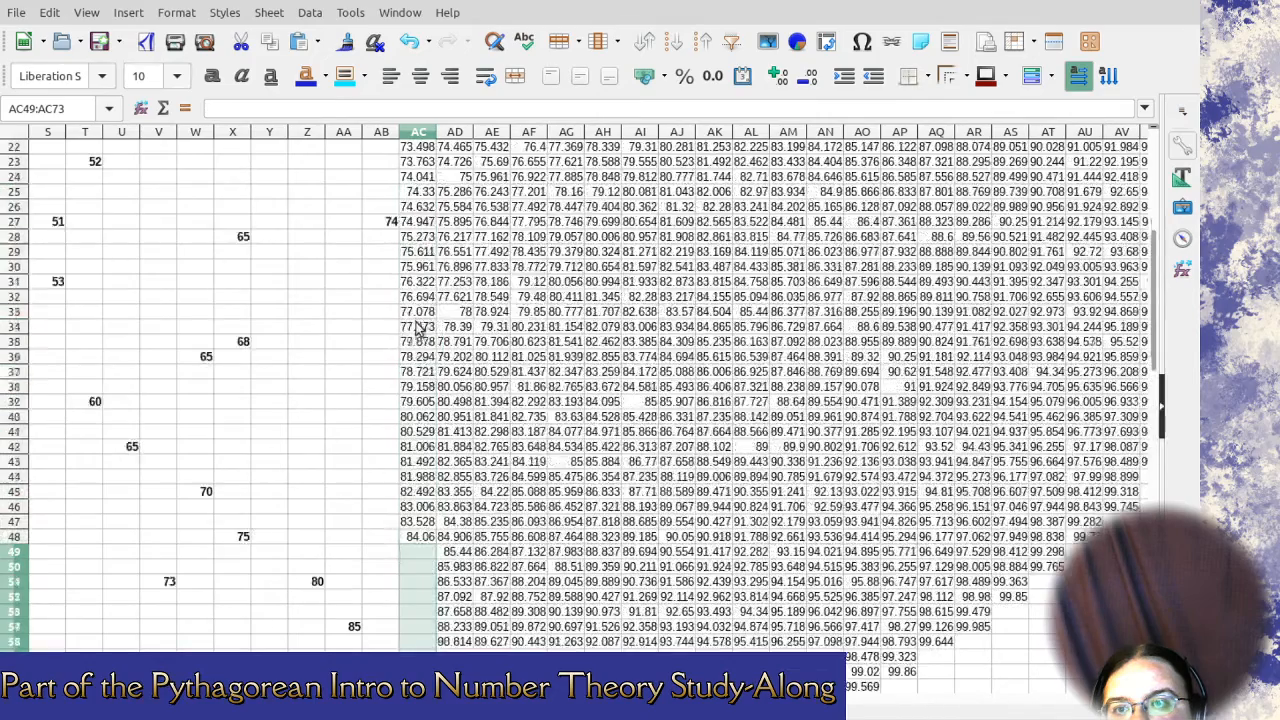
drag(432, 540, 405, 228)
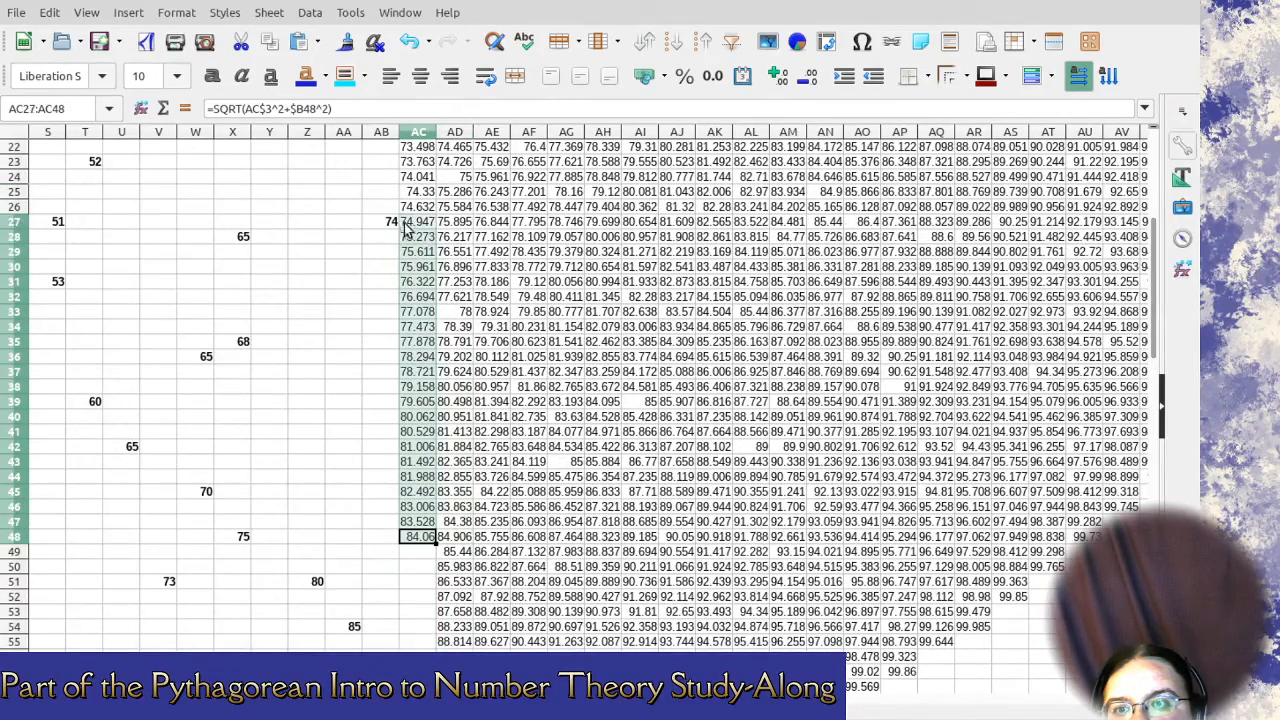
key(Delete)
scroll(420, 300, up, 7)
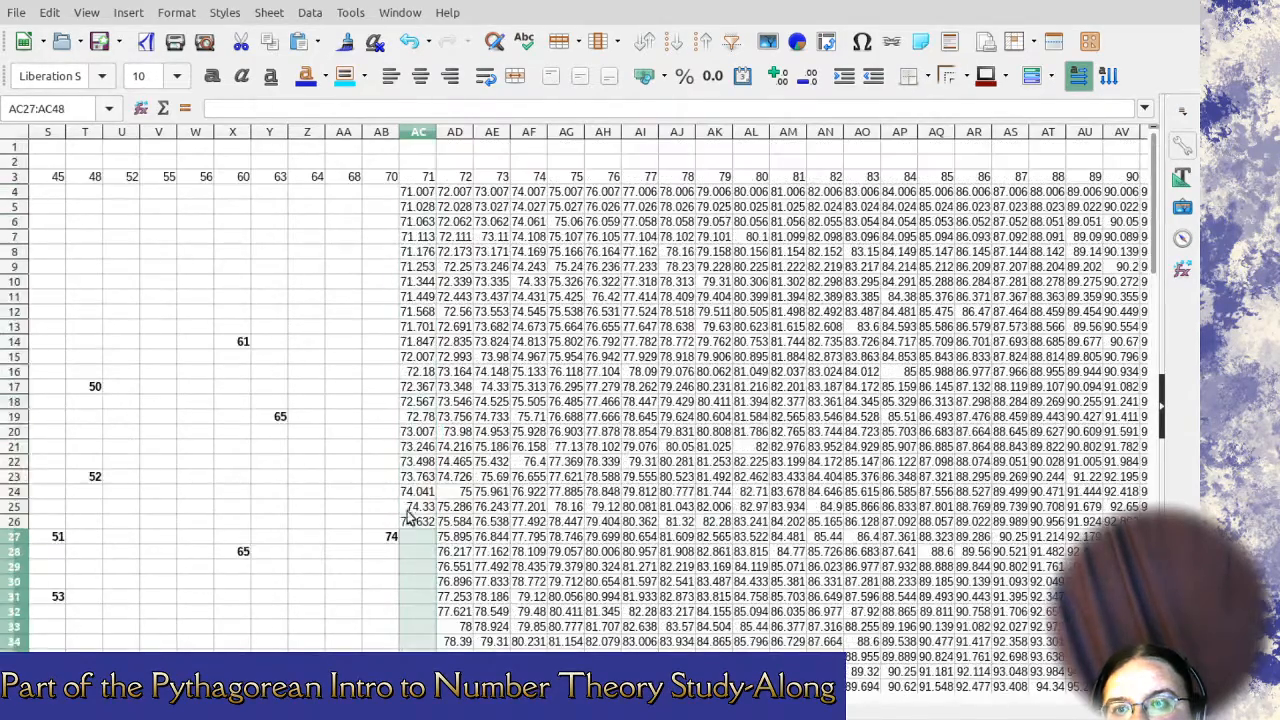
click(420, 132)
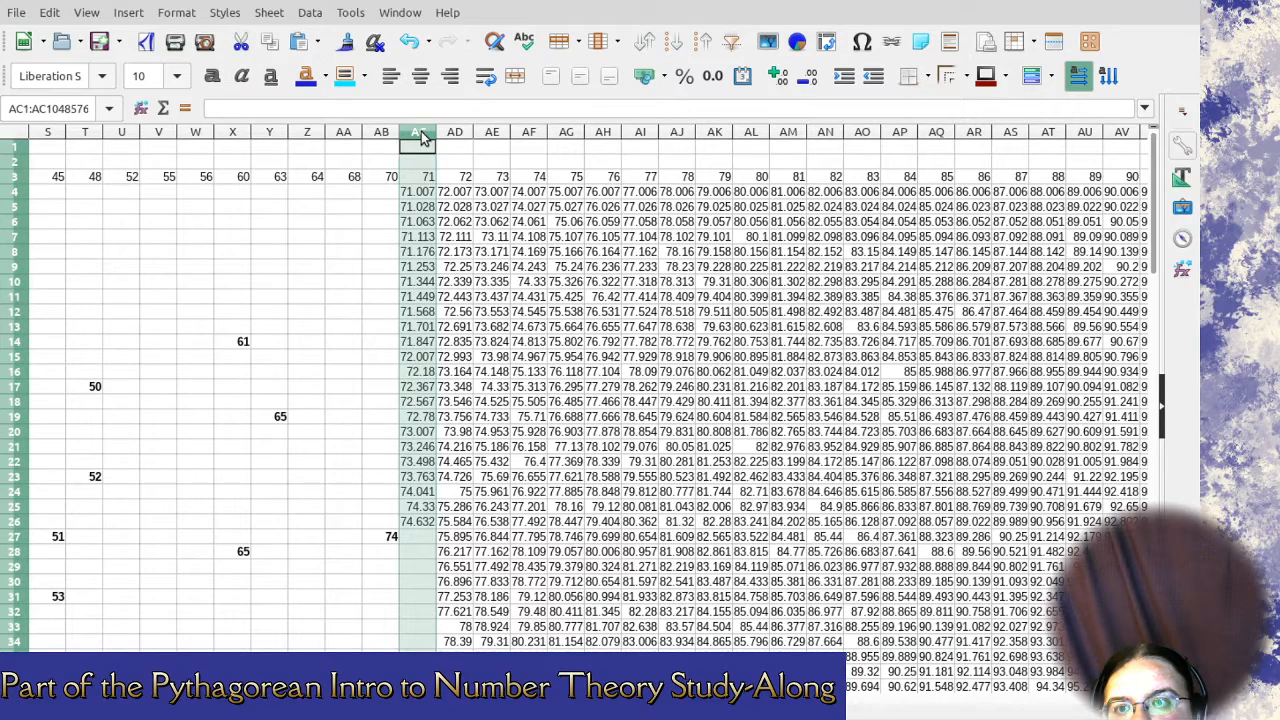
key(ctrl+minus)
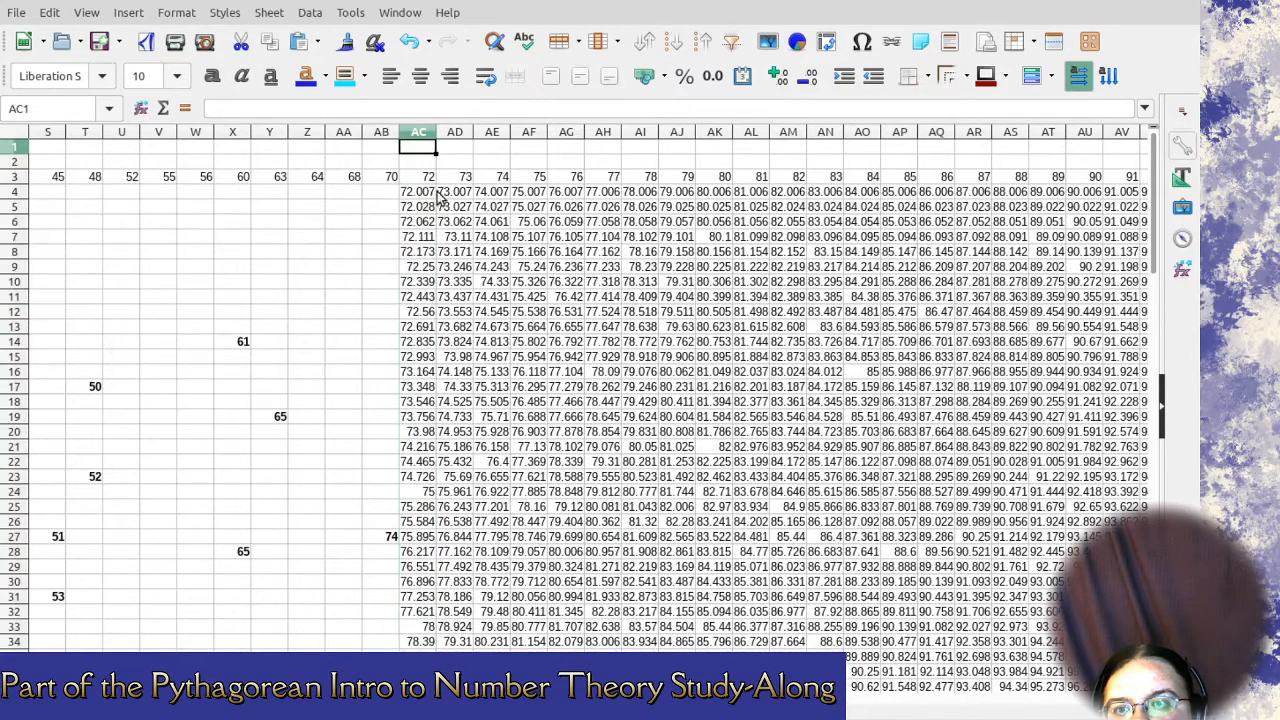
Bold the whole-number result 75 in AC24 and clear the decimal results above it, AC4:AC23.
click(425, 490)
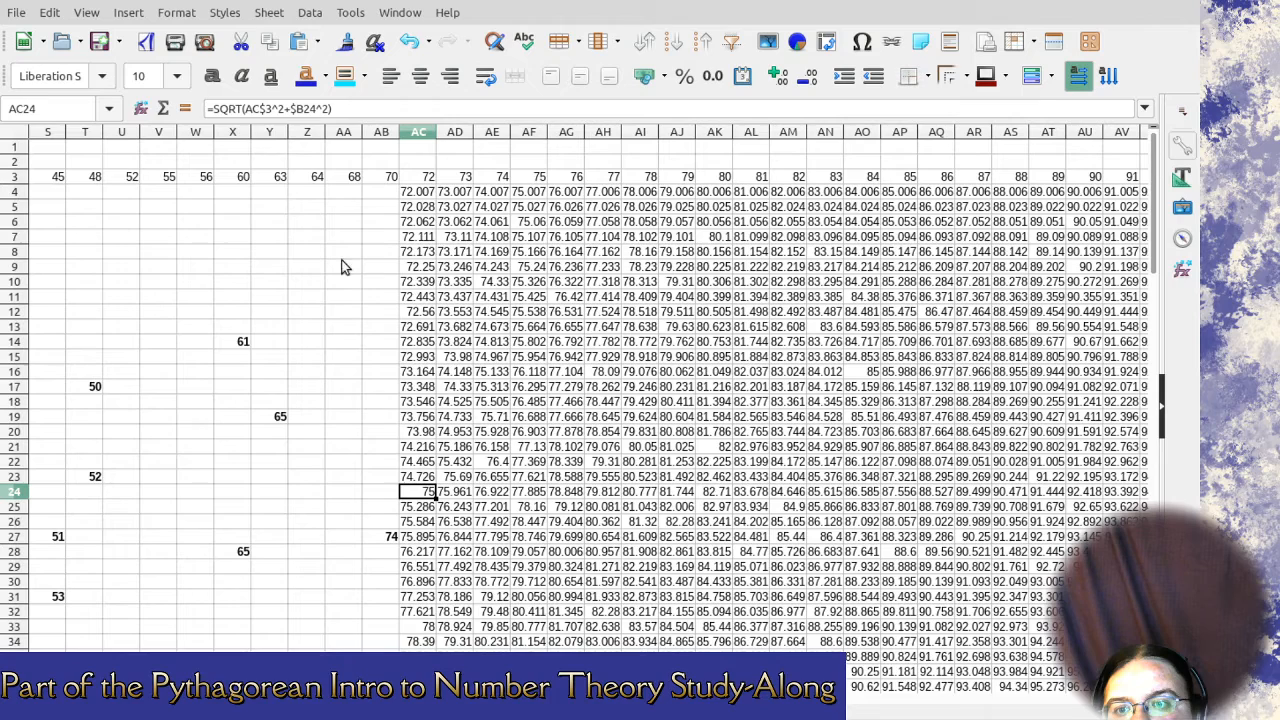
click(212, 76)
drag(421, 477, 425, 195)
key(Delete)
Bold the whole-number result 78 in AC33 and clear the decimal results in AC25:AC32.
scroll(440, 530, down, 1)
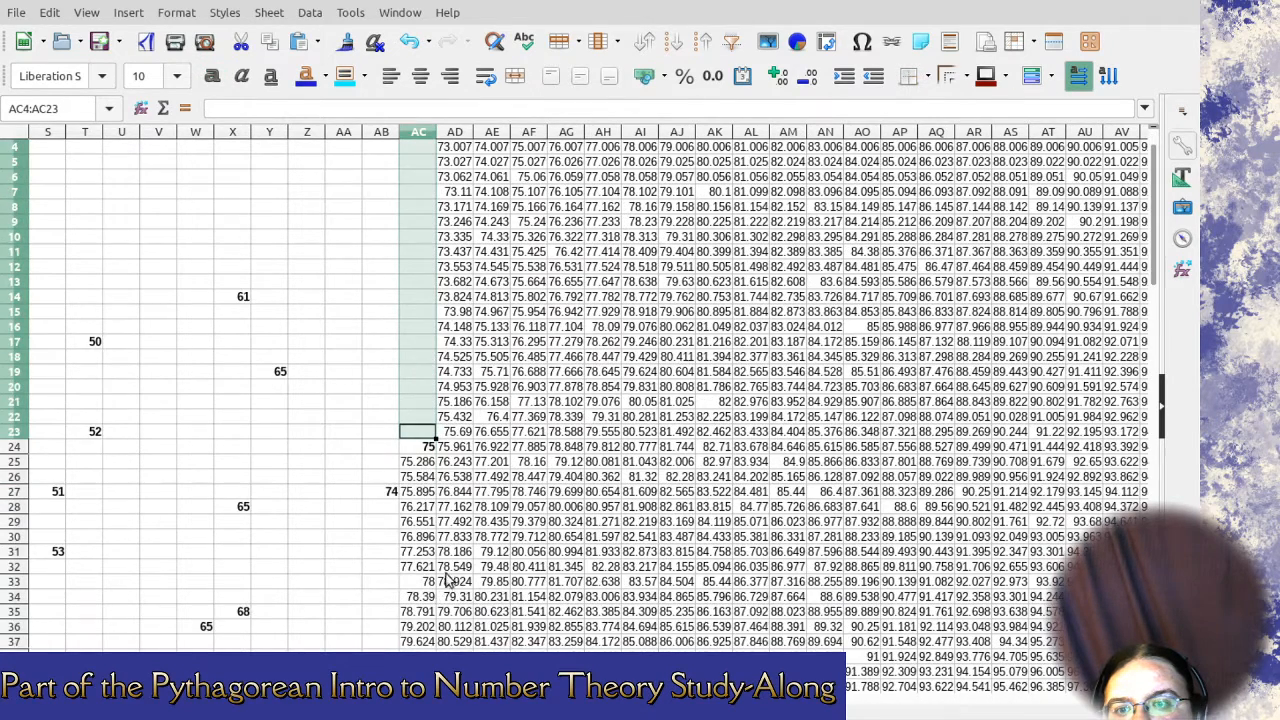
click(424, 582)
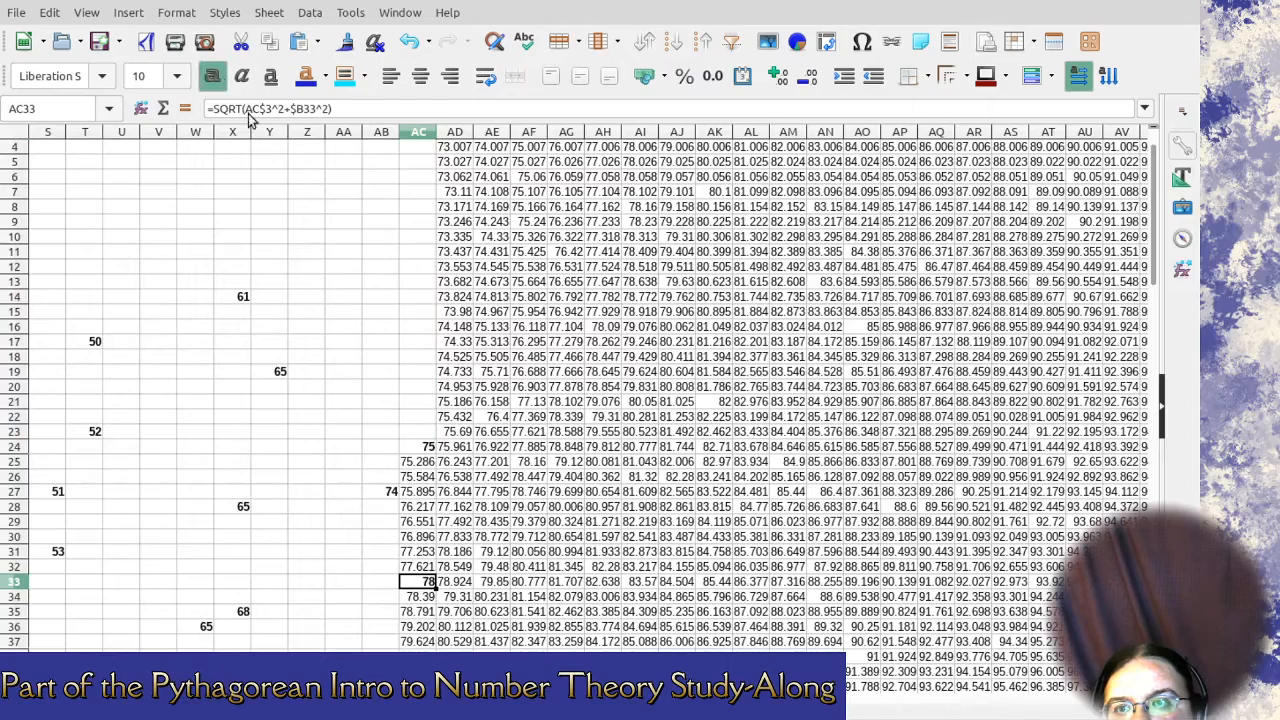
drag(424, 468, 424, 566)
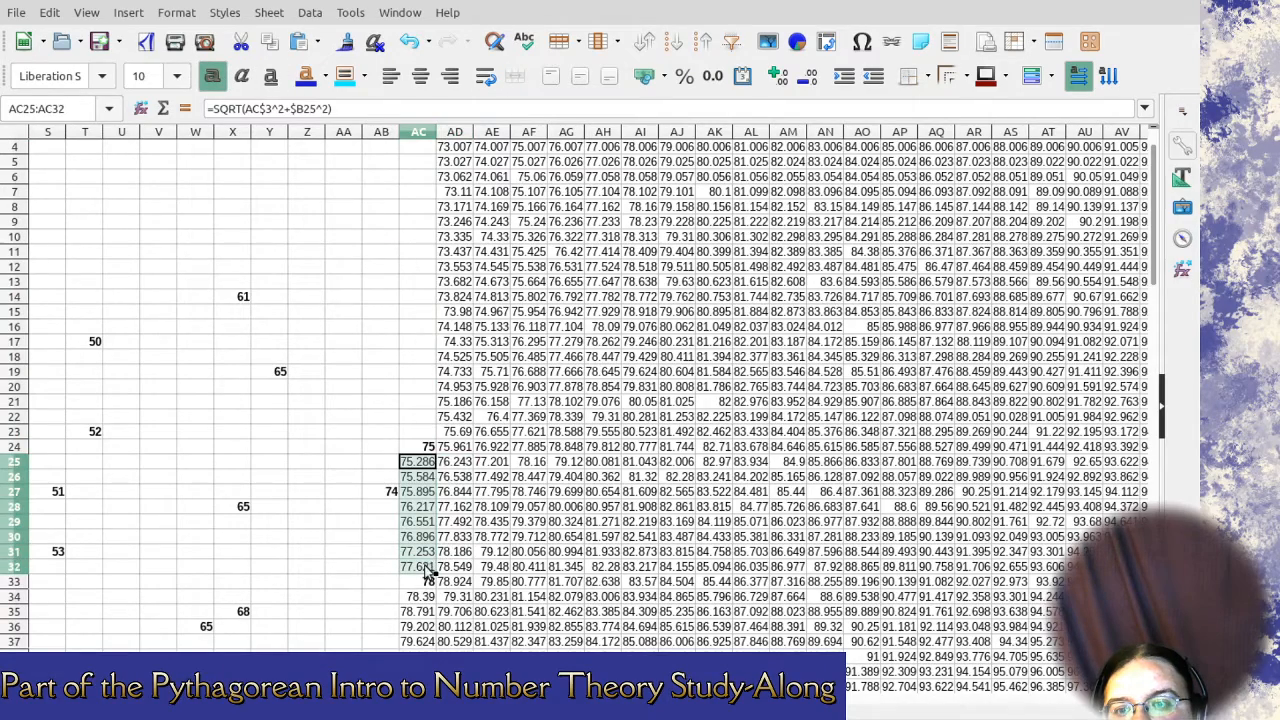
key(Delete)
Clear the decimal results in AC34:AC56 and bold the whole-number result 90 in AC57.
scroll(424, 562, down, 5)
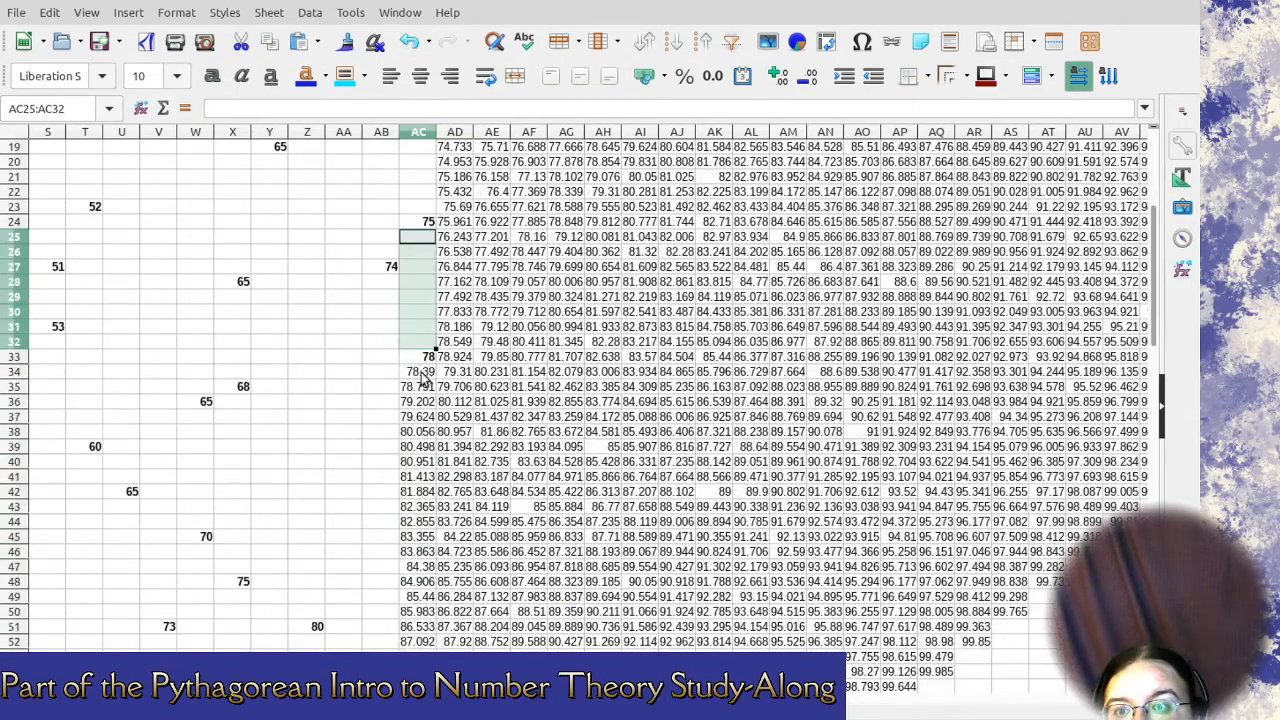
drag(420, 371, 424, 652)
scroll(424, 645, down, 5)
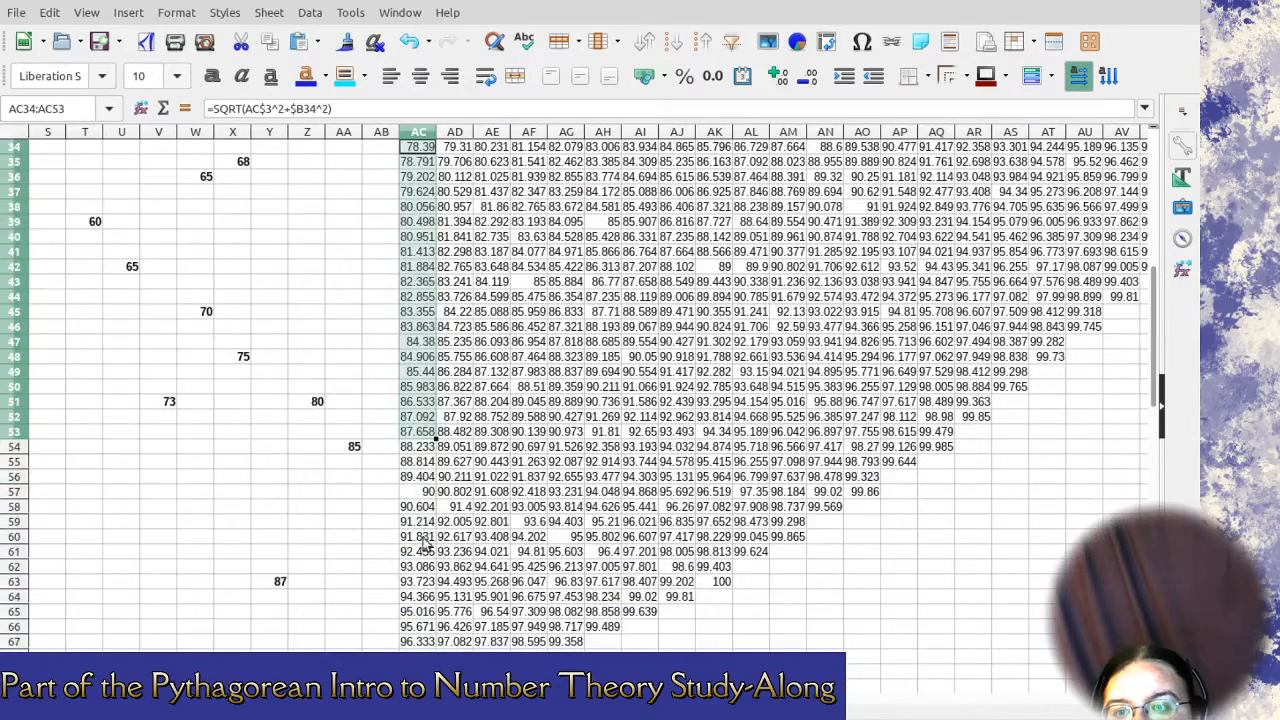
key(Delete)
drag(418, 480, 420, 440)
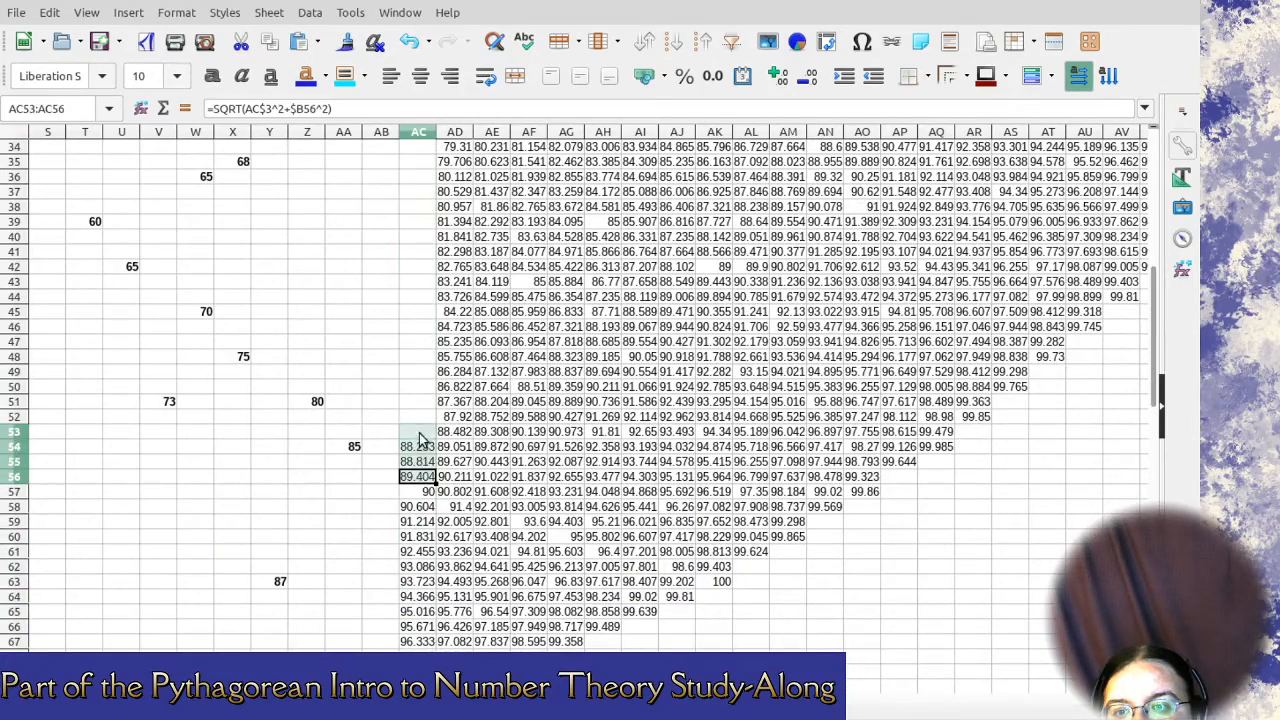
key(Delete)
click(422, 491)
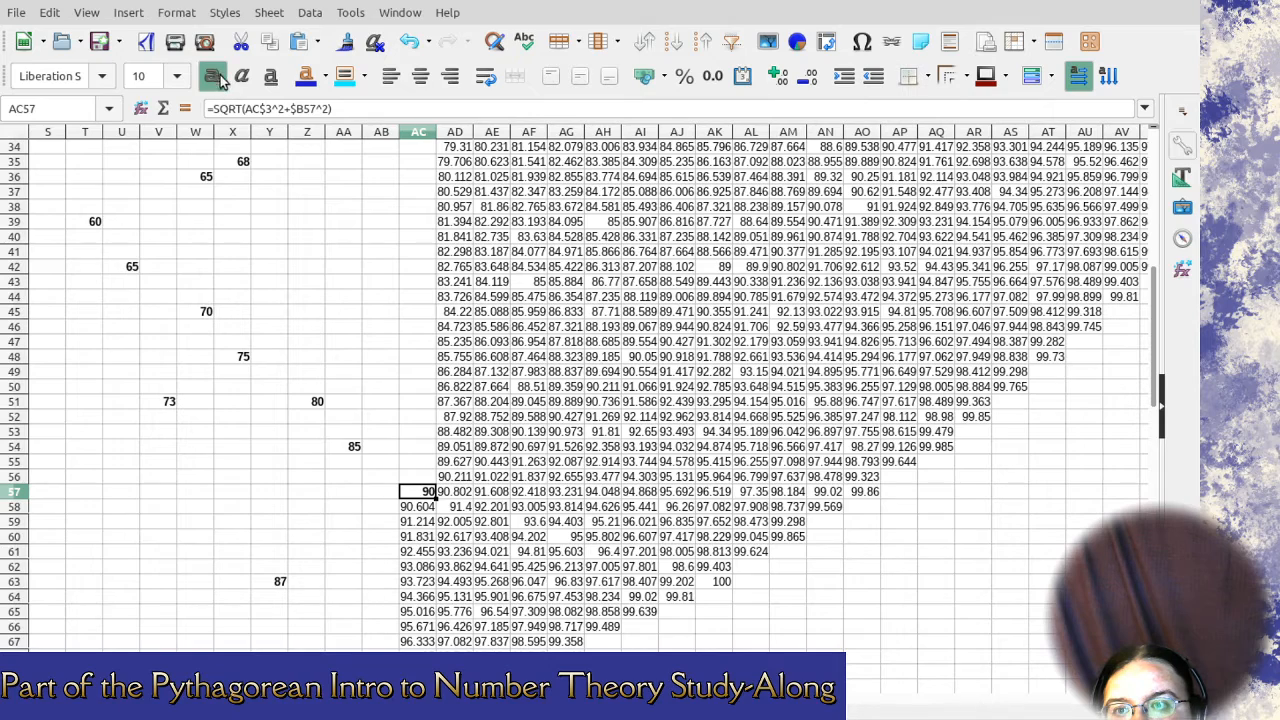
Bold the whole-number result 97 in AC68 and clear the decimal results in AC58:AC67 and AC69:AC72.
scroll(370, 503, down, 4)
click(432, 477)
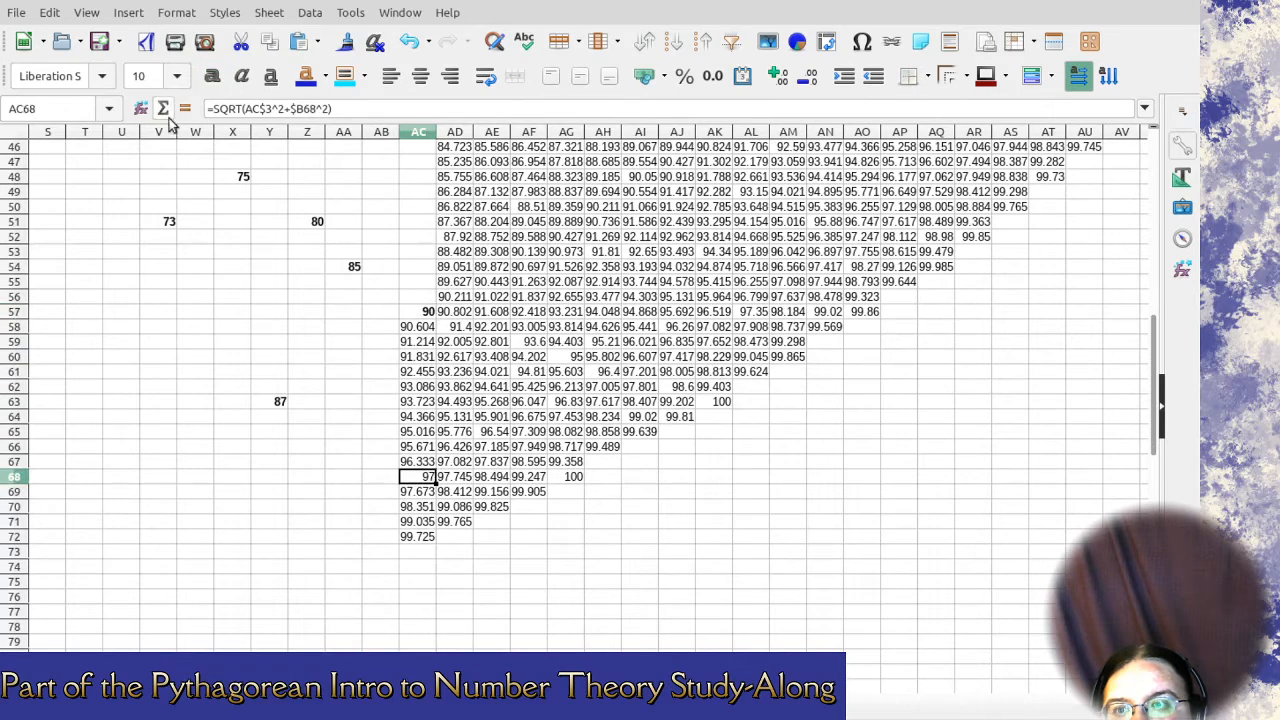
drag(420, 333, 425, 539)
key(Delete)
key(Delete)
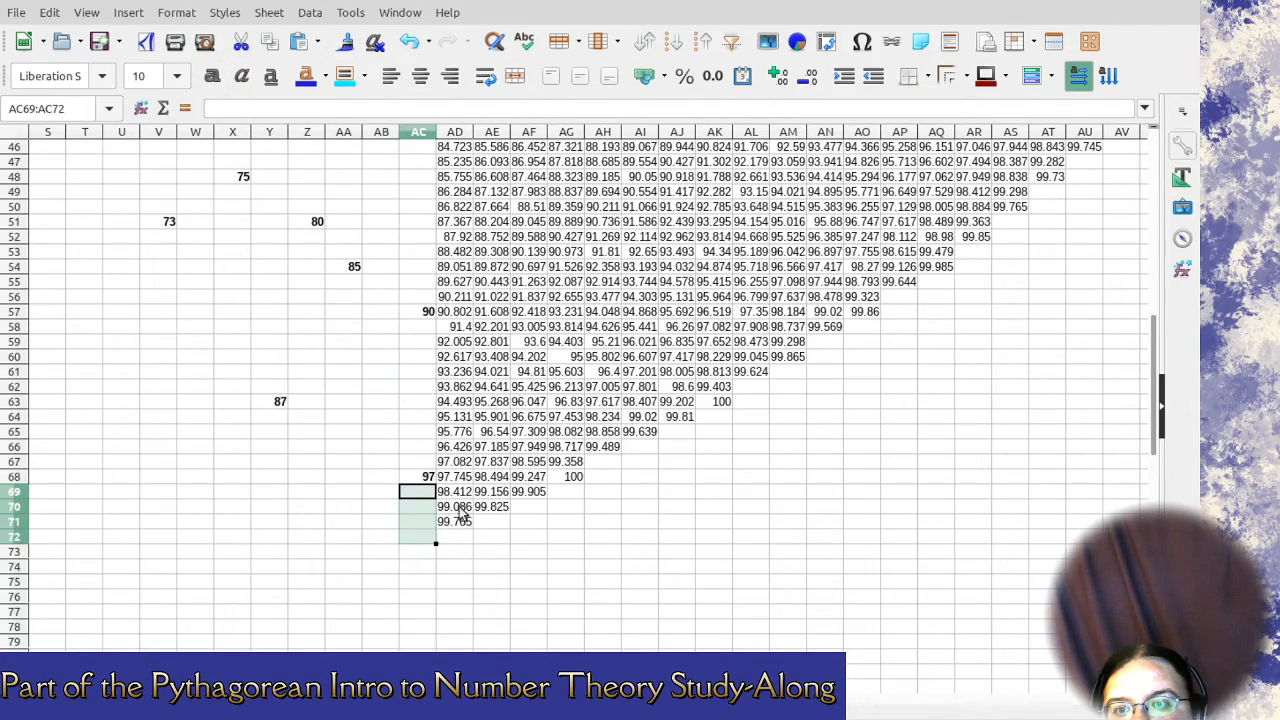
Check column AD headed 73 for whole-number results and delete the entire column.
scroll(429, 434, up, 14)
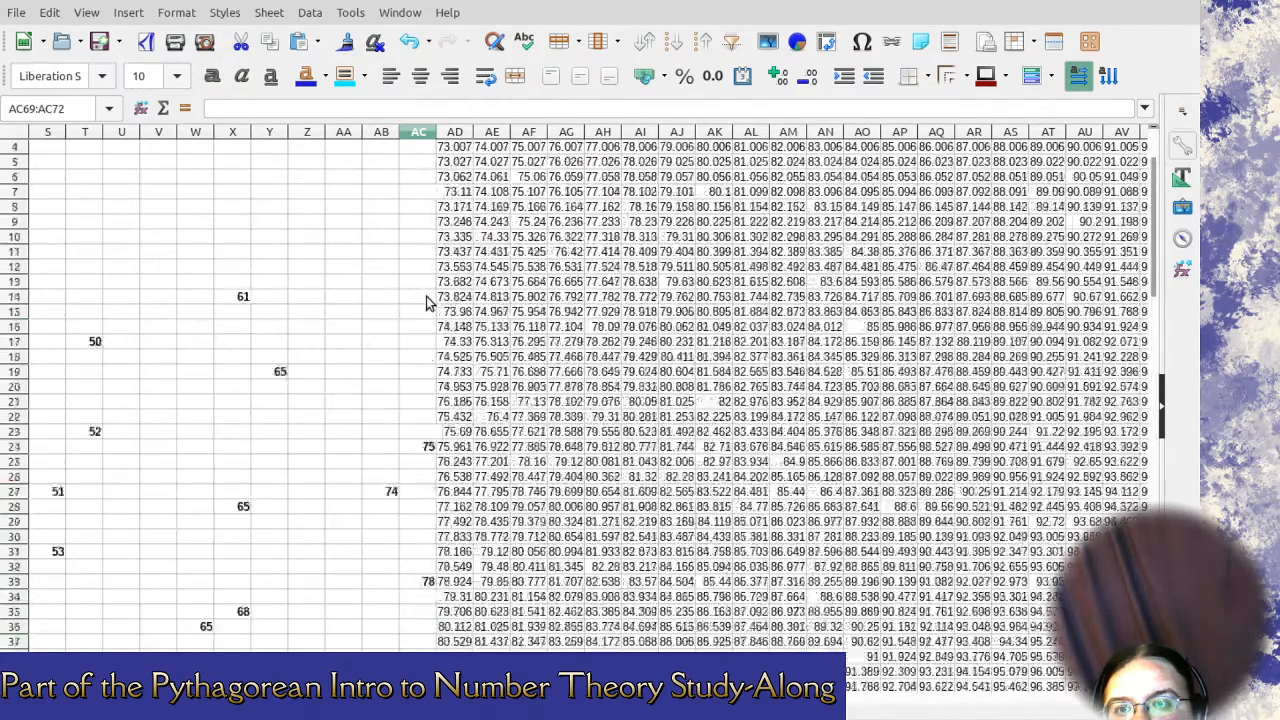
scroll(426, 296, up, 1)
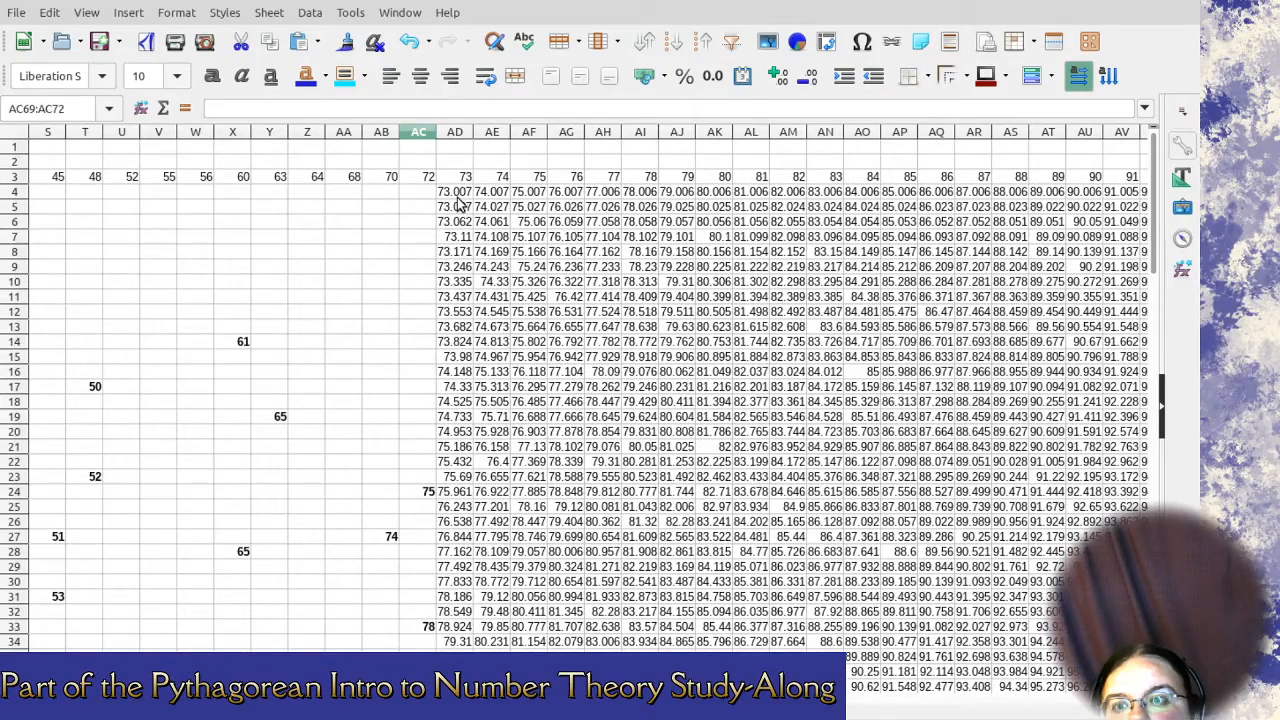
click(455, 133)
scroll(458, 245, down, 11)
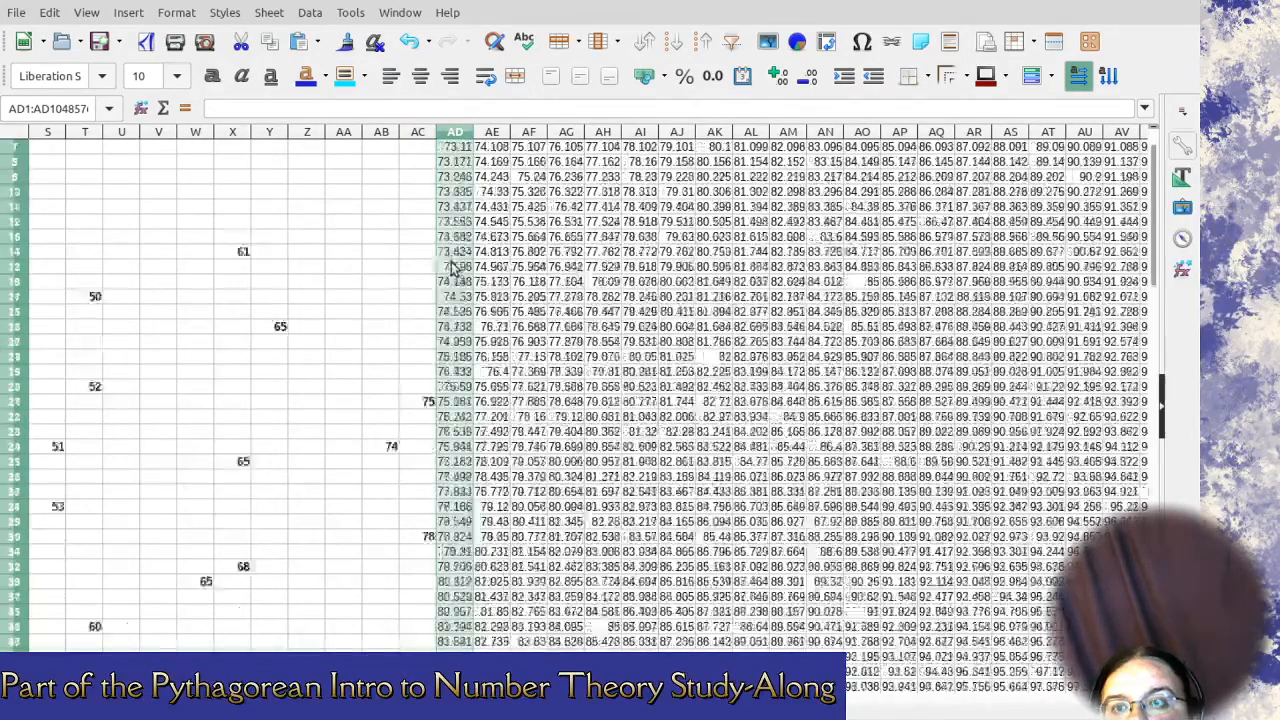
scroll(452, 275, down, 2)
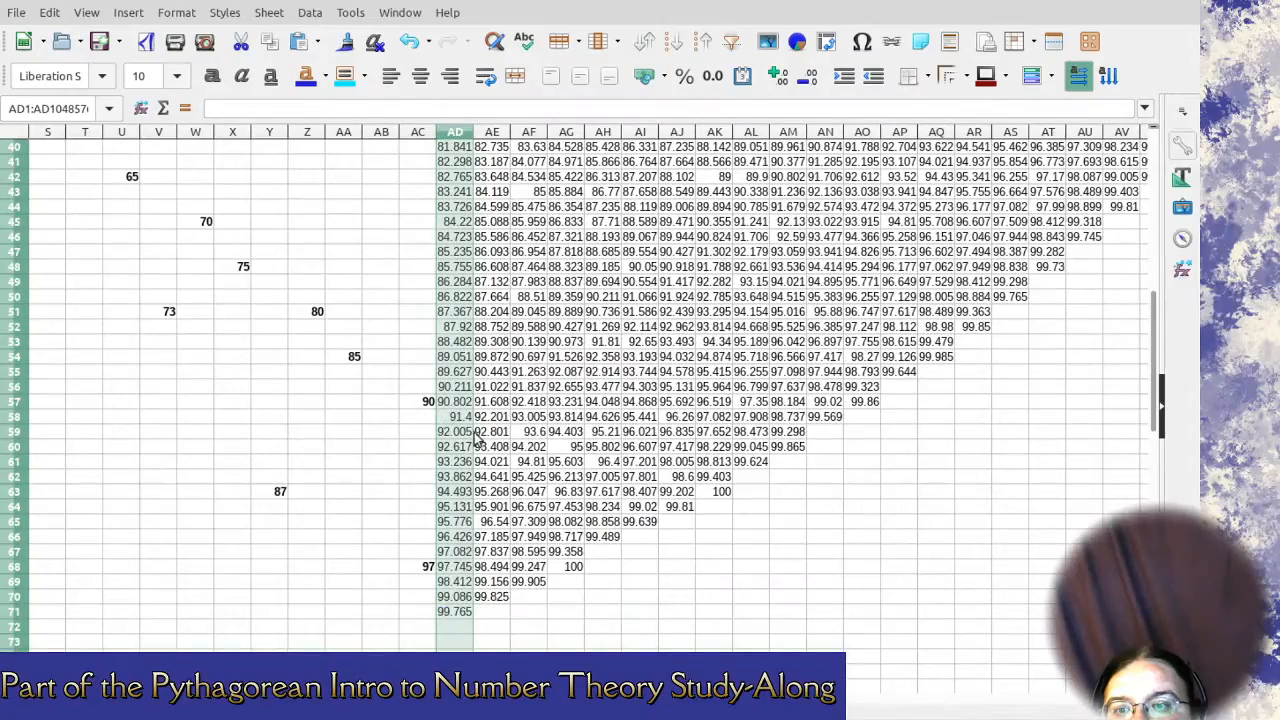
scroll(467, 313, up, 12)
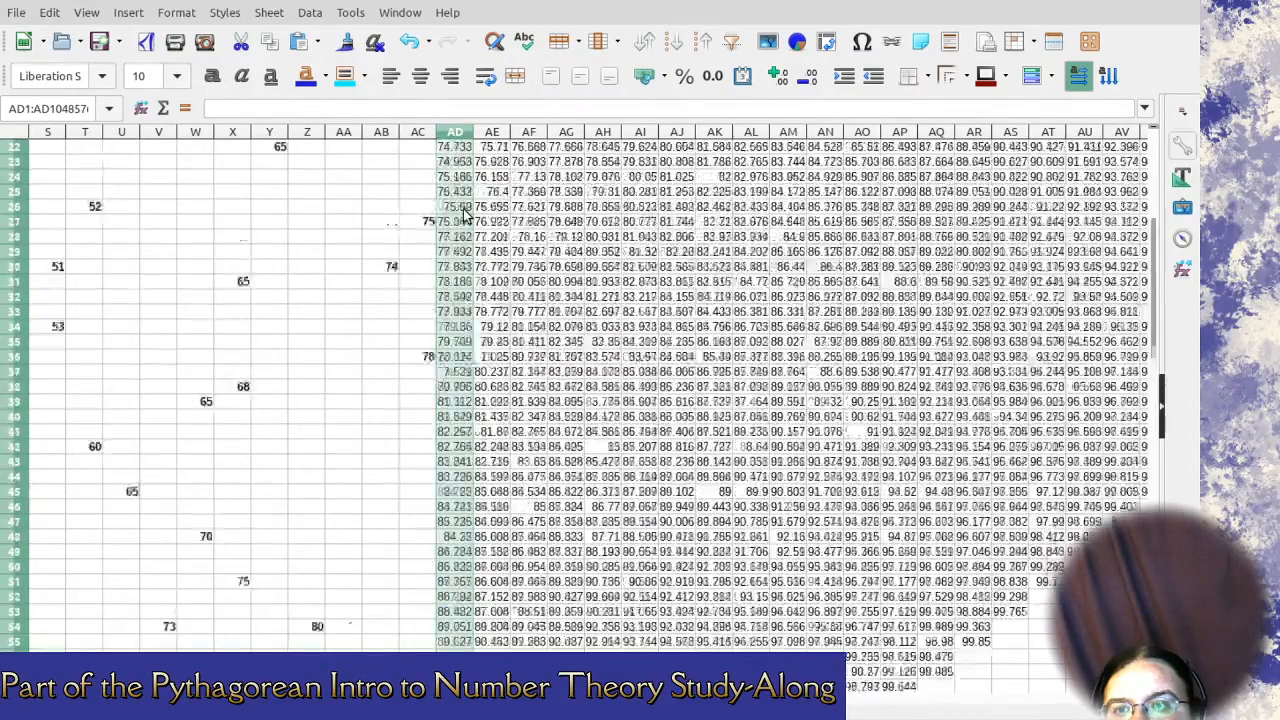
scroll(455, 177, up, 1)
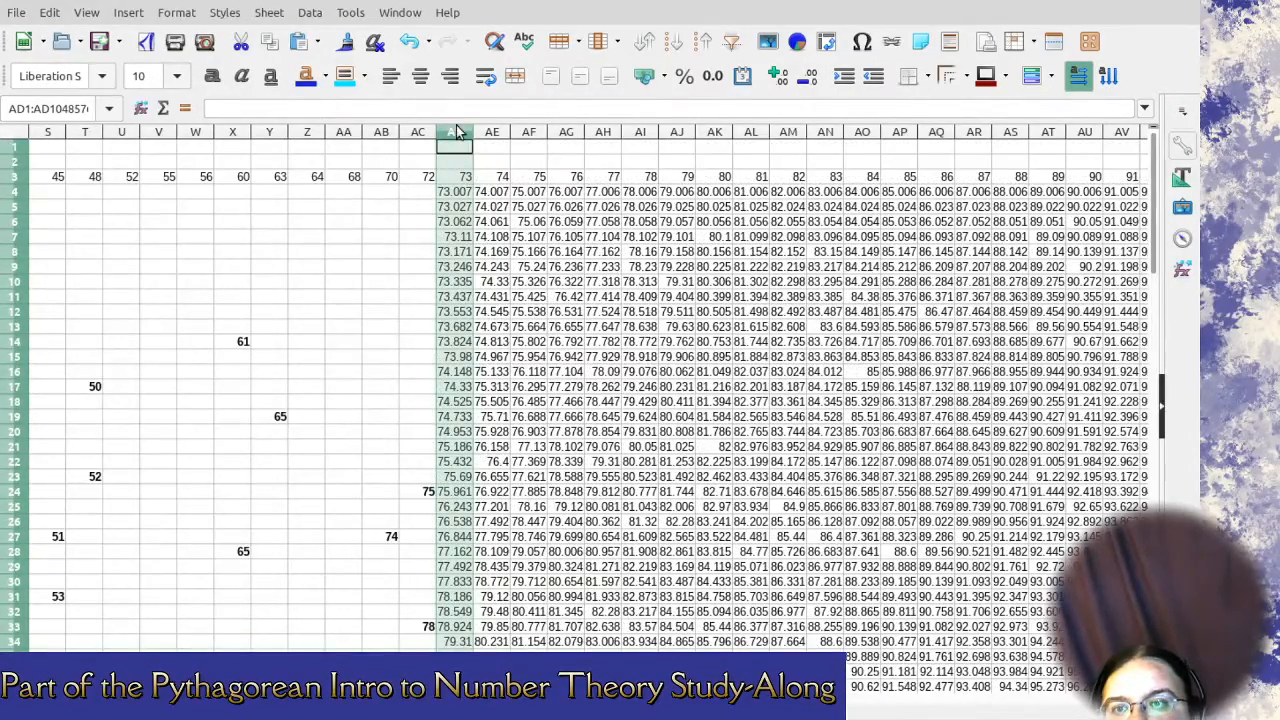
key(ctrl+minus)
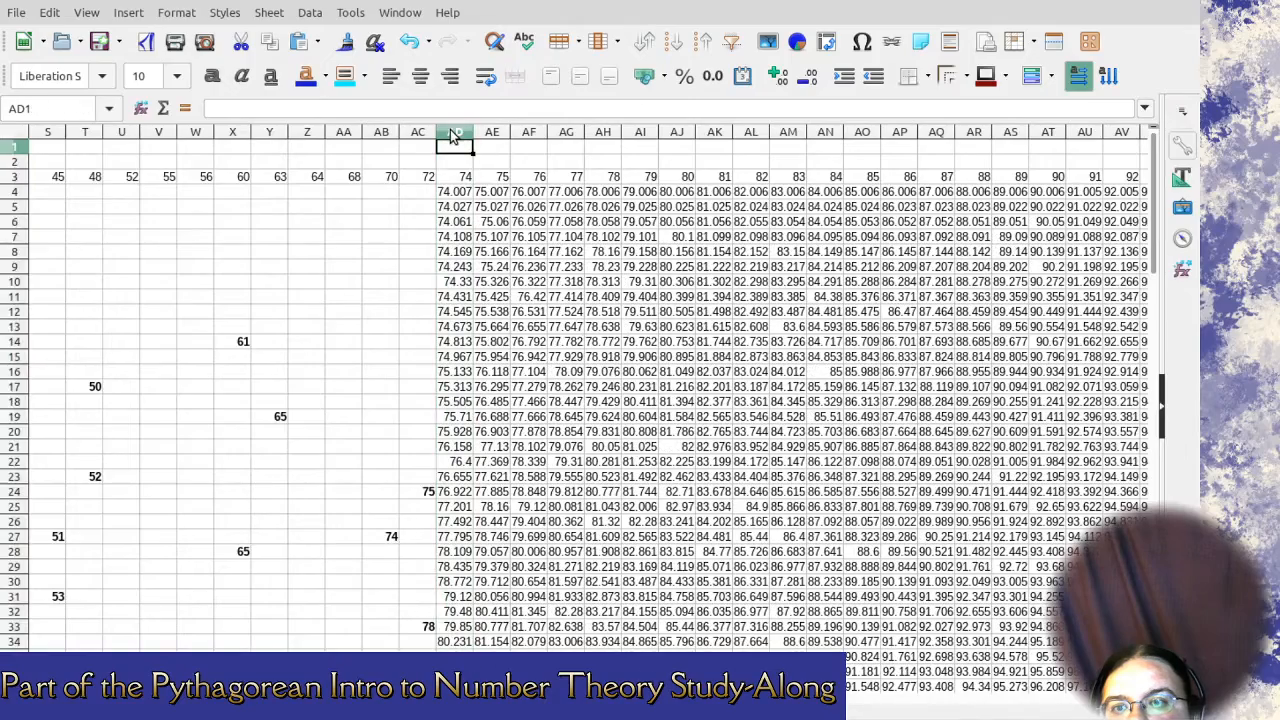
Check the column headed 74, now in AD, for whole-number results and delete it.
click(452, 137)
scroll(458, 366, down, 11)
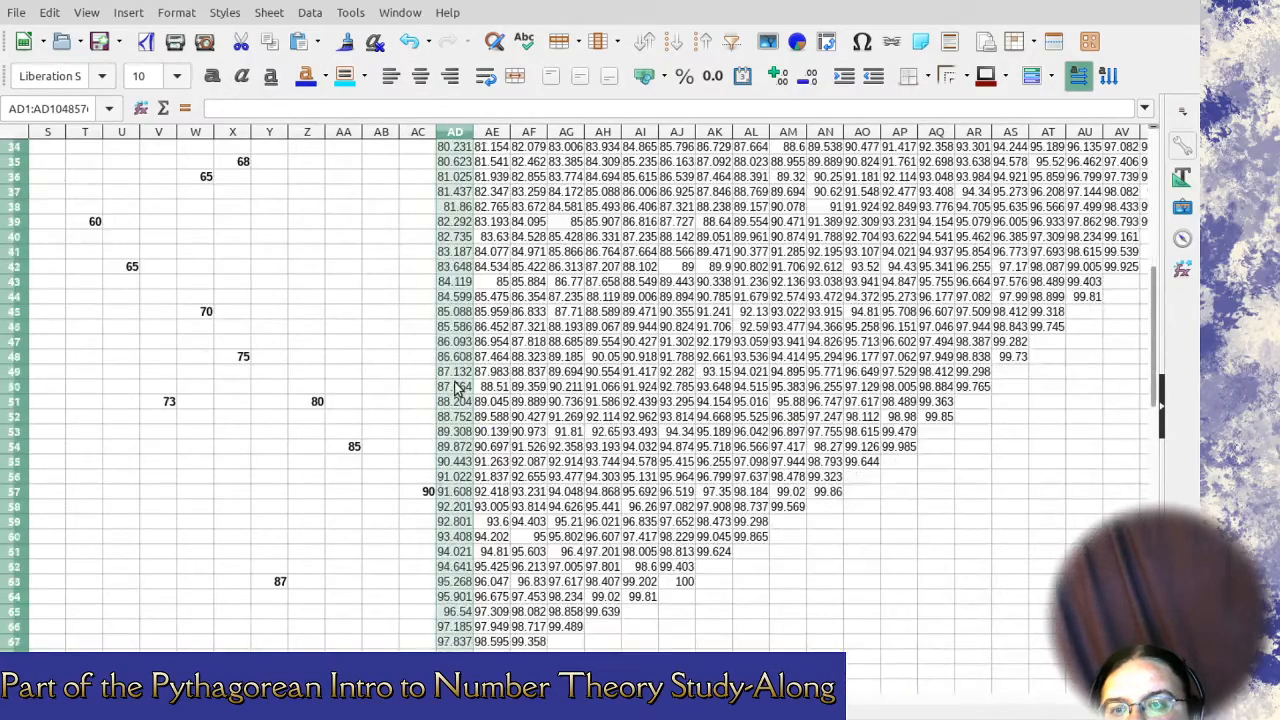
scroll(458, 388, down, 2)
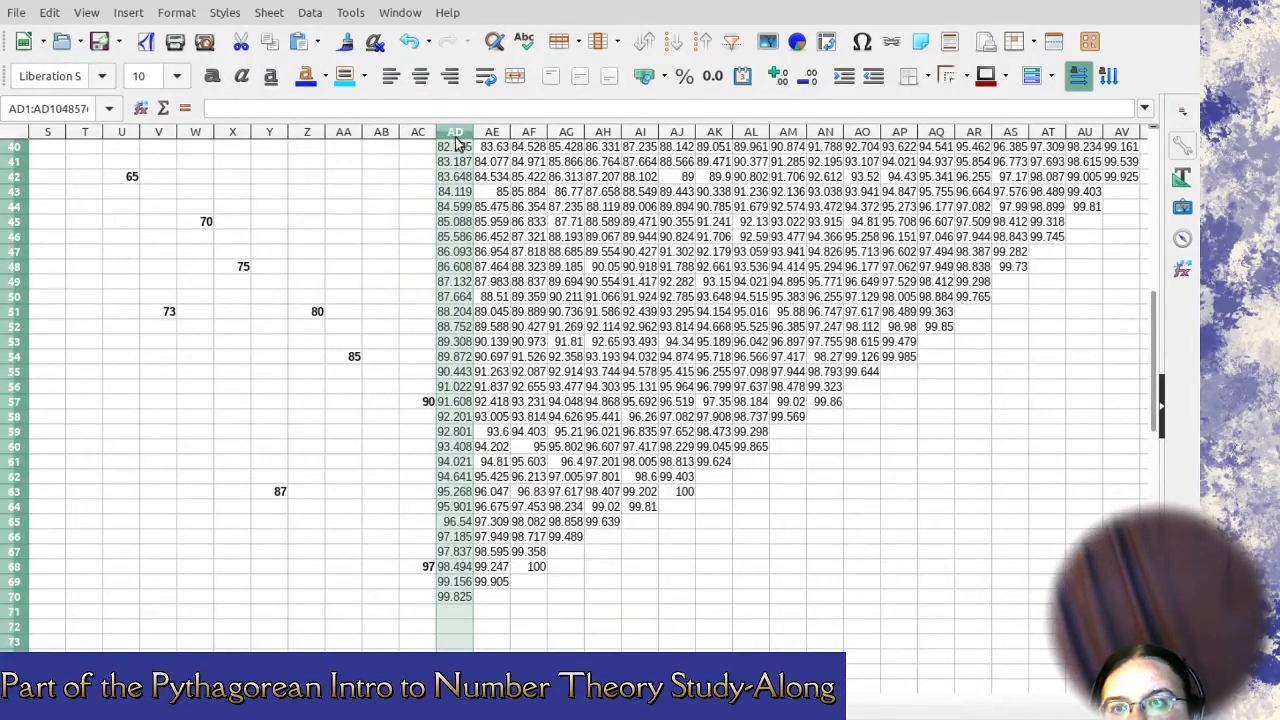
key(ctrl+minus)
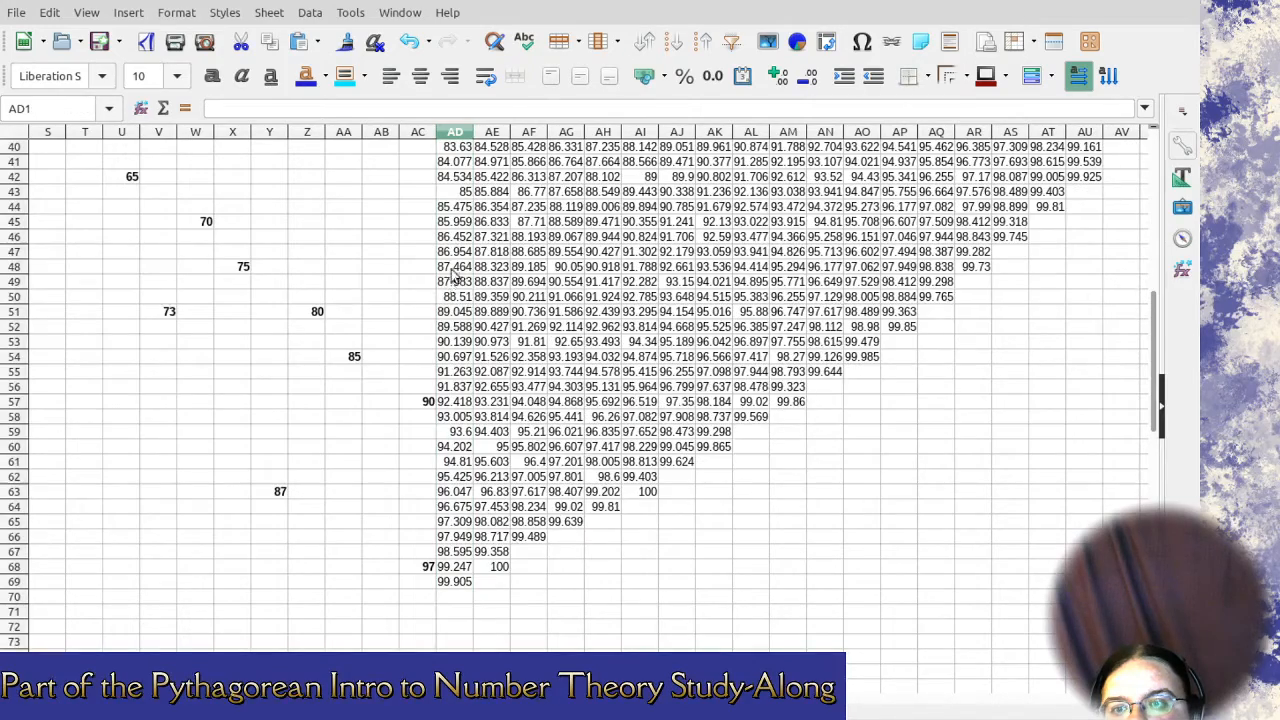
Bold the whole-number result 85 in AD43 and clear the decimal results below it, AD44:AD69.
scroll(455, 278, up, 3)
click(458, 330)
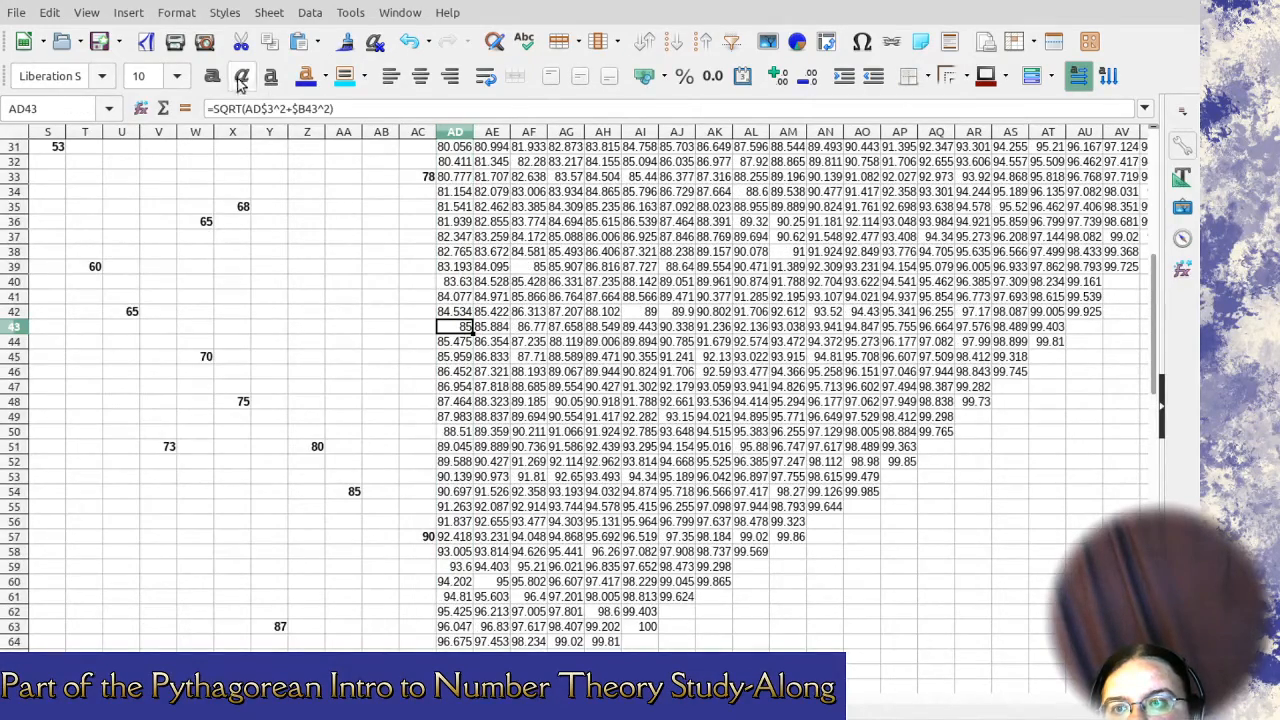
scroll(483, 372, down, 2)
drag(462, 255, 460, 626)
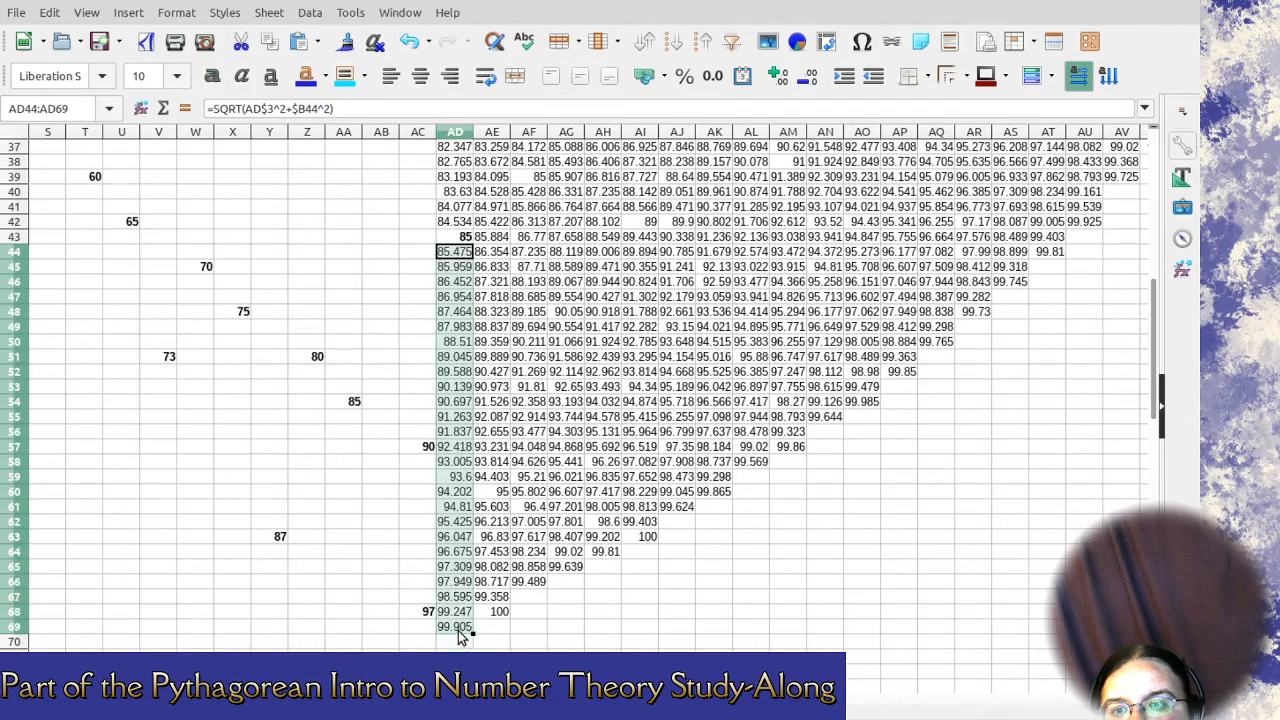
key(Delete)
Clear the decimal results above the bold 85 in column AD, AD4:AD42.
scroll(476, 381, up, 6)
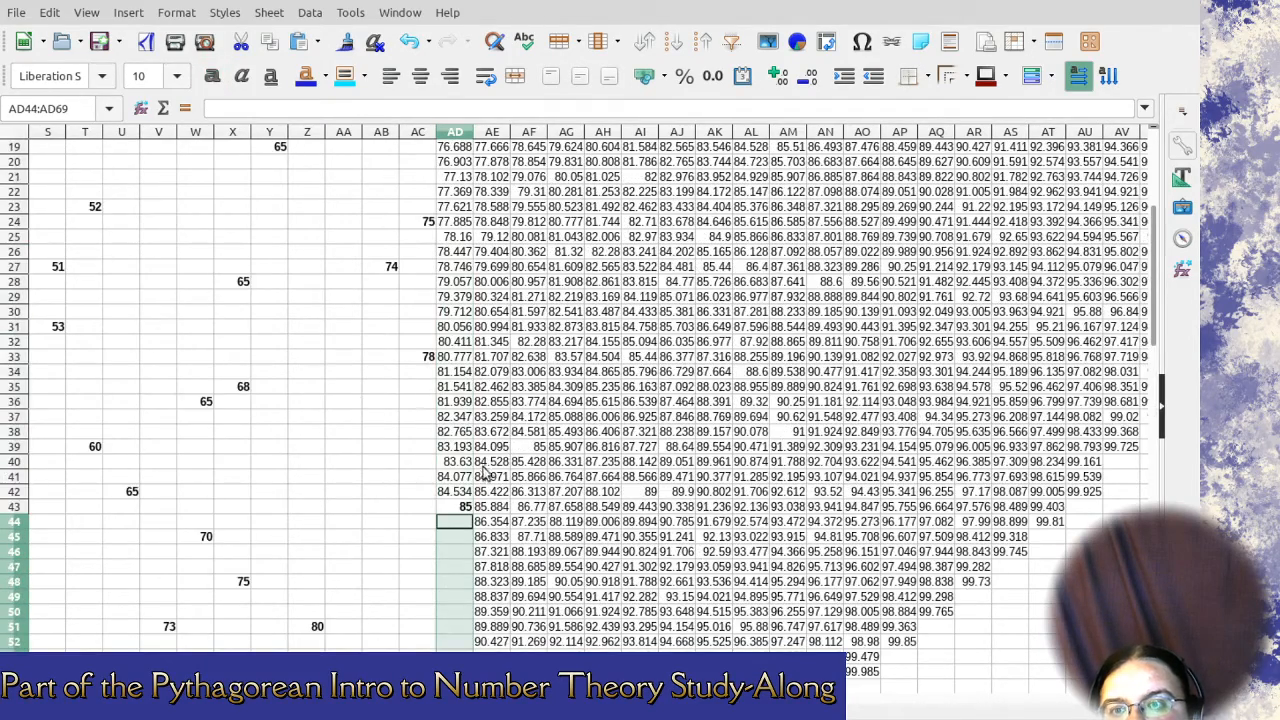
drag(461, 497, 465, 168)
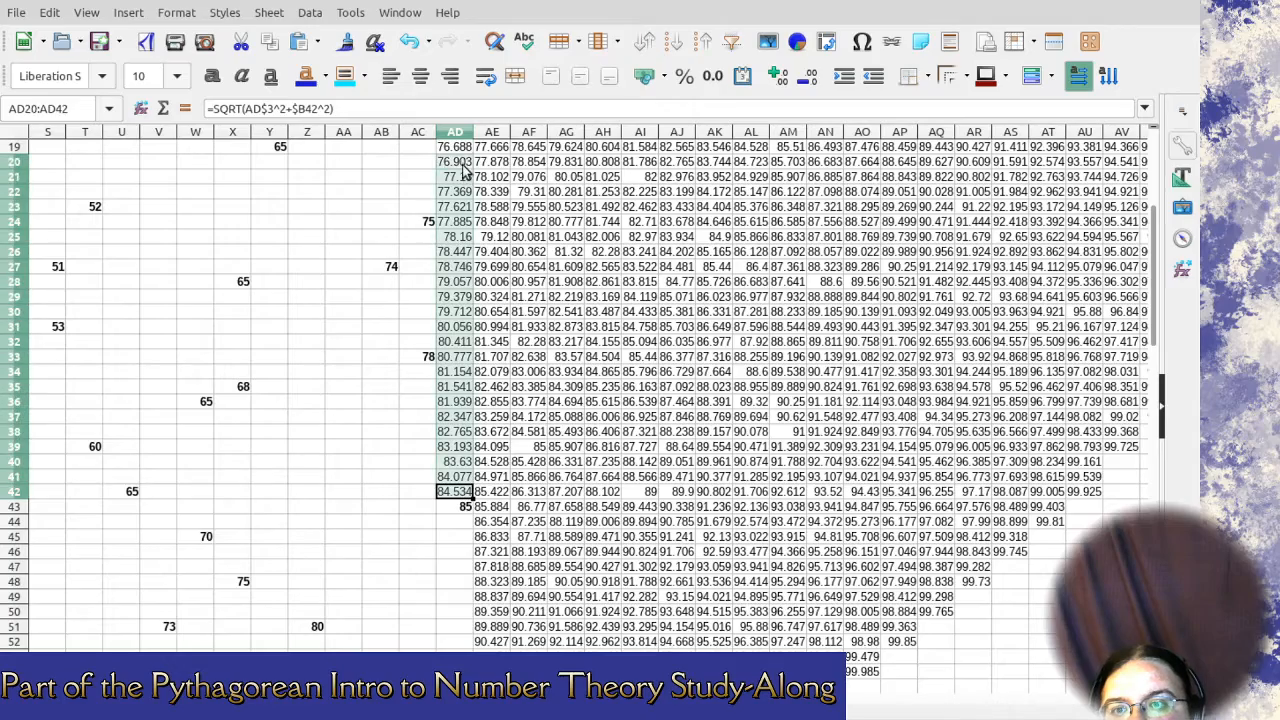
key(Delete)
scroll(461, 215, up, 6)
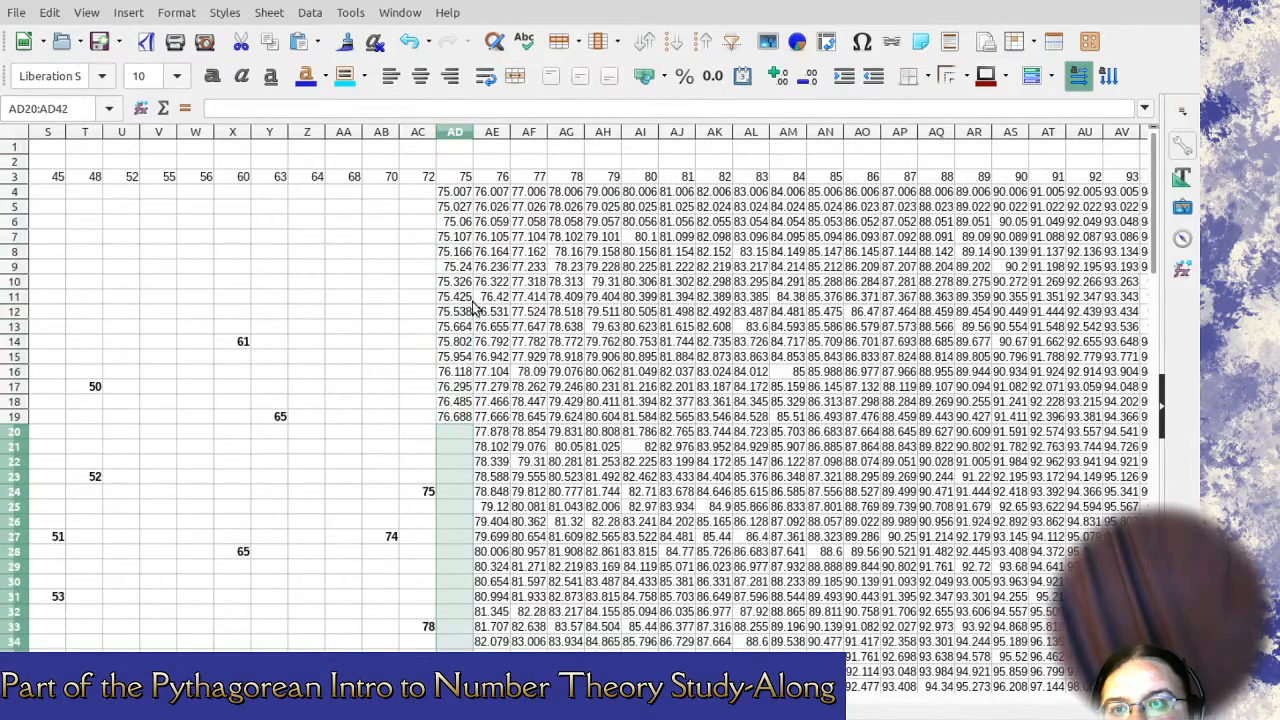
drag(463, 420, 456, 195)
key(Delete)
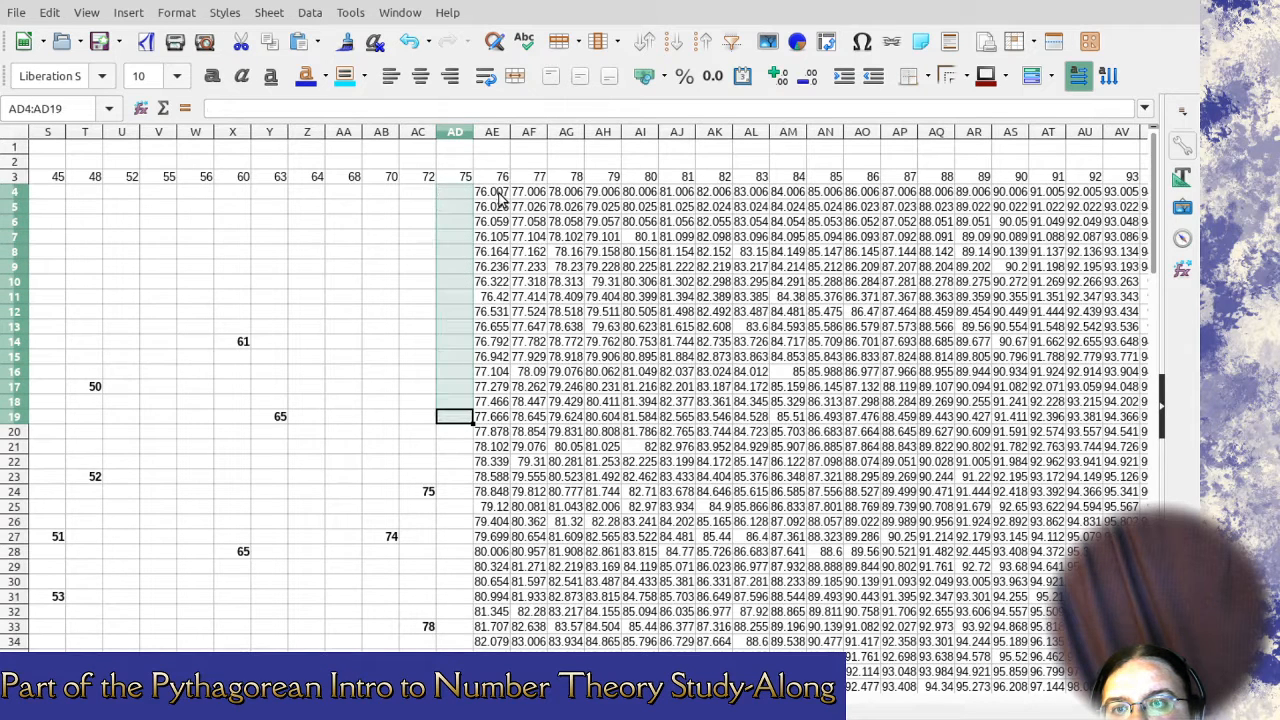
Bold the whole-number results 100 in AE68 and 95 in AE60.
click(492, 132)
scroll(505, 425, down, 13)
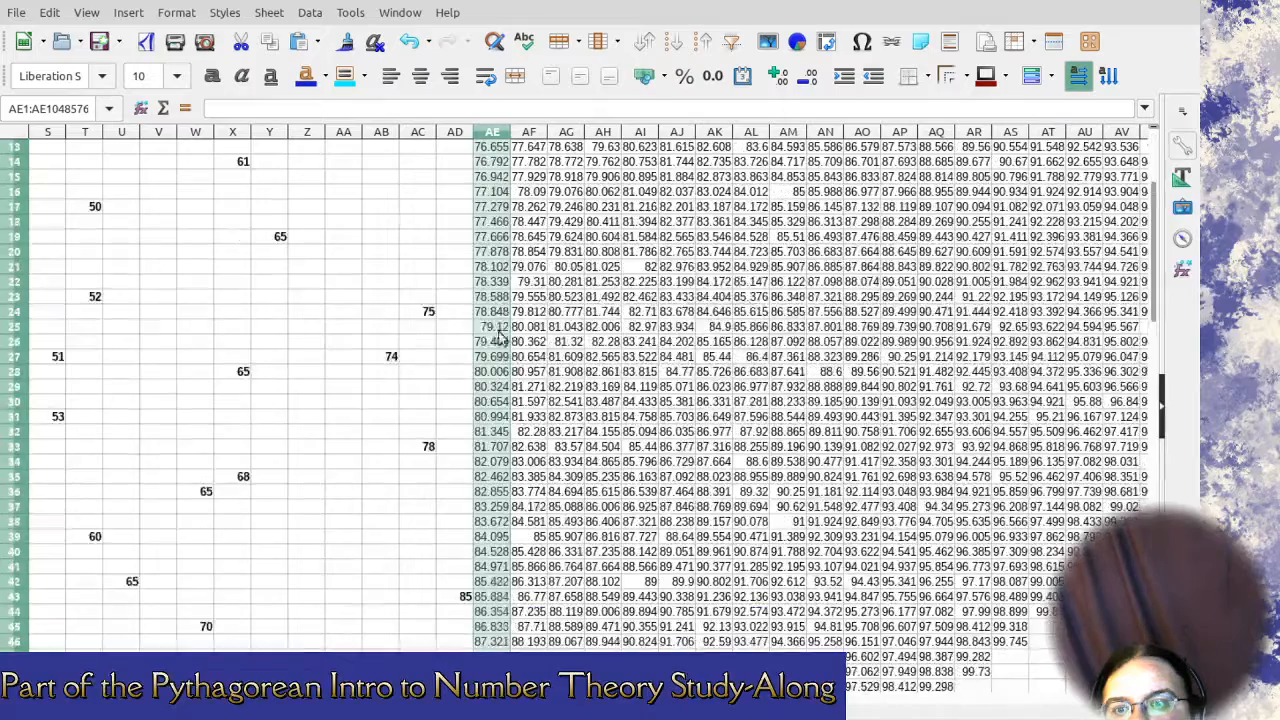
click(498, 566)
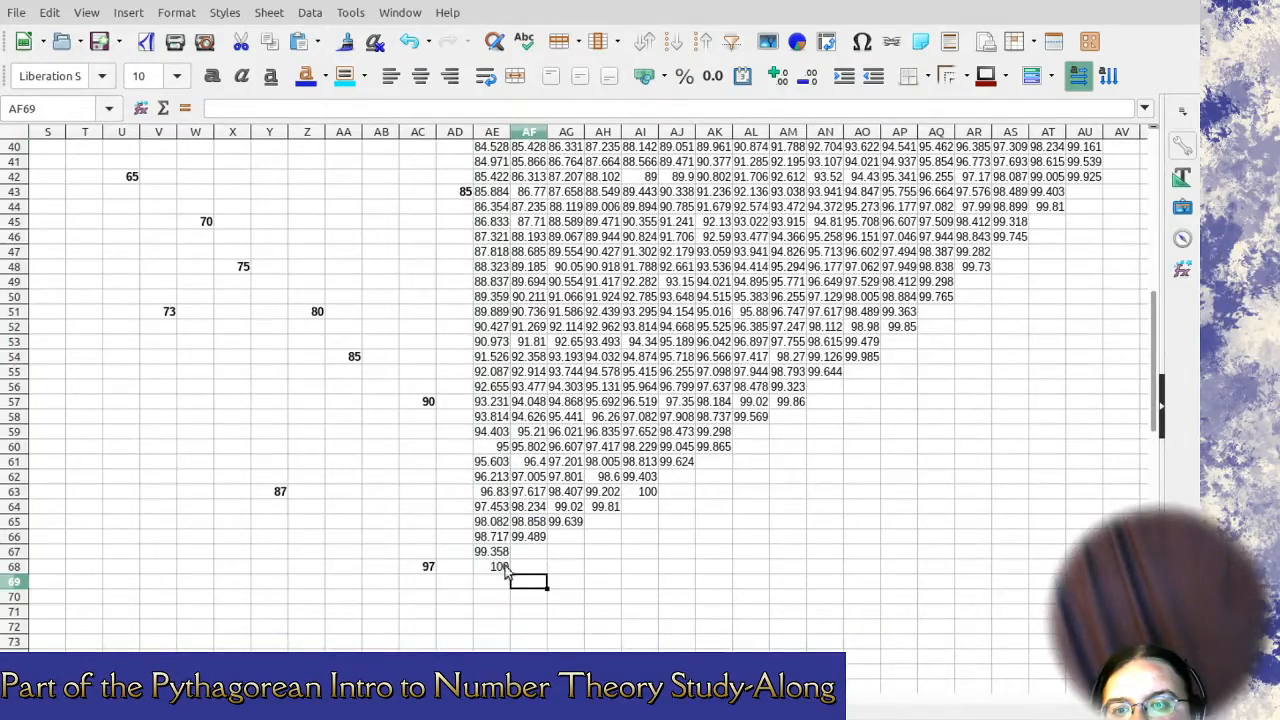
click(211, 76)
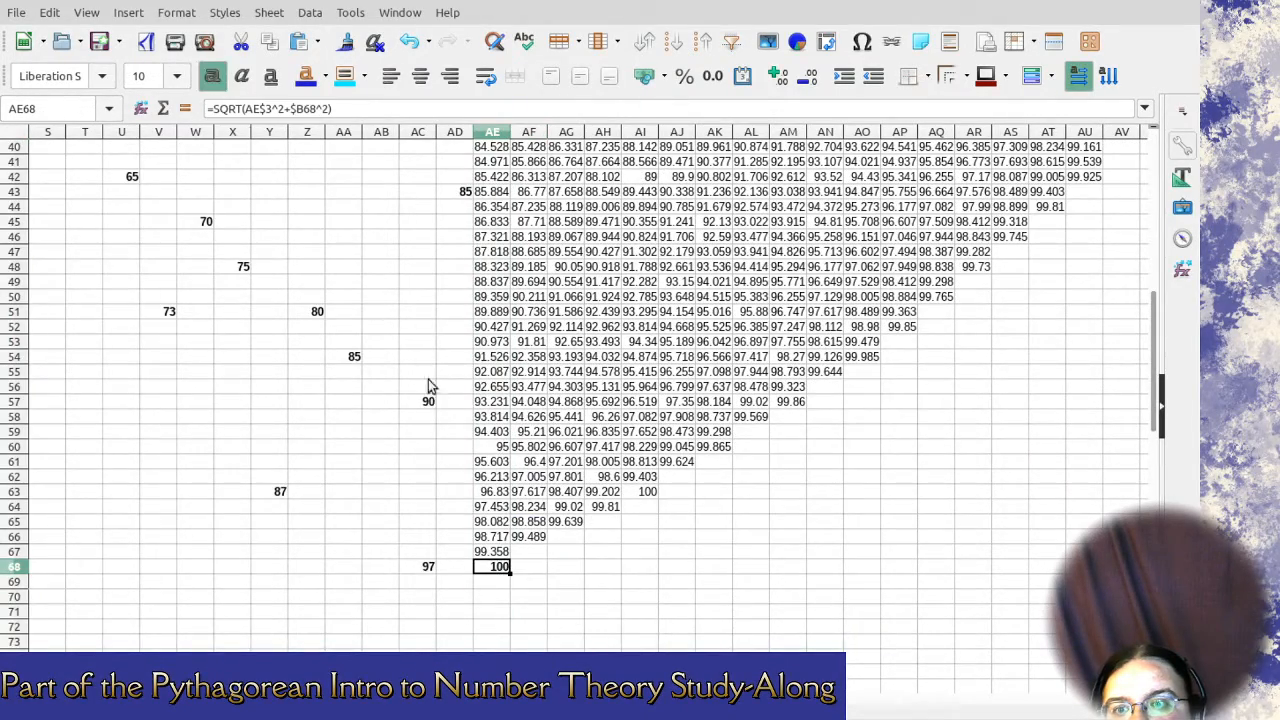
click(497, 445)
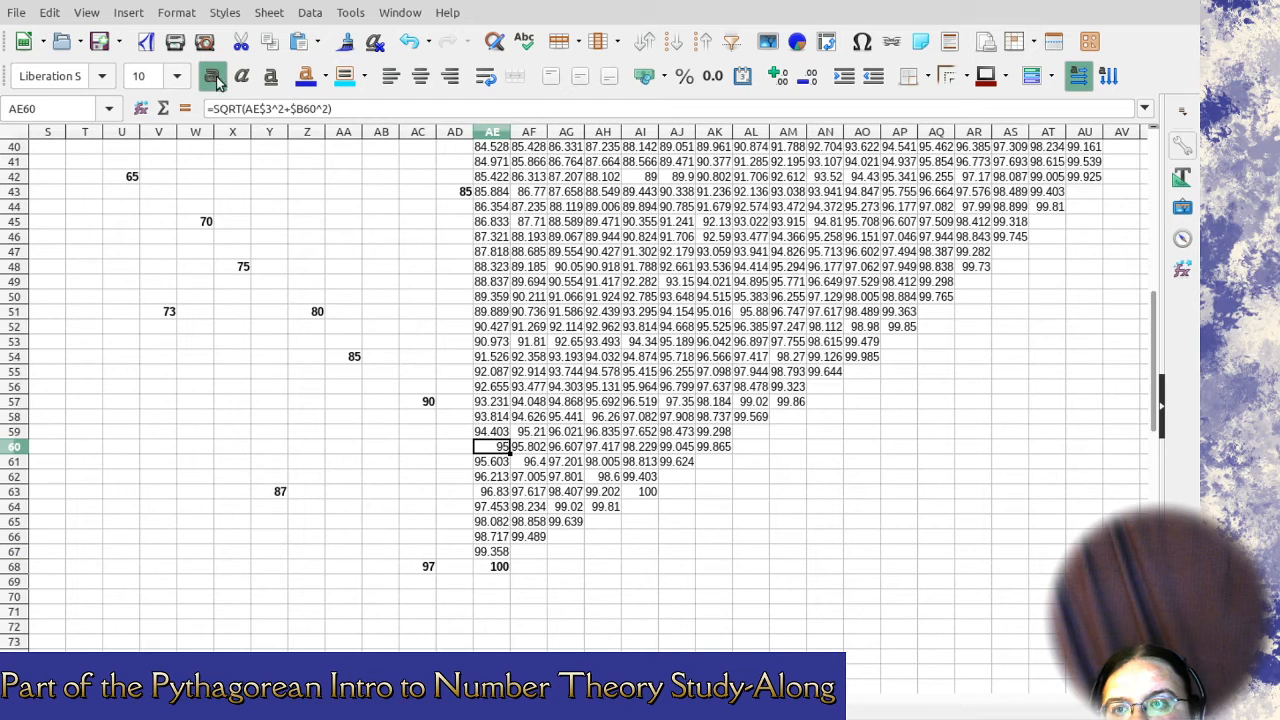
Clear the decimal results in AE61:AE67 and AE41:AE59, keeping the bold 95 between them.
drag(500, 462, 503, 552)
key(Delete)
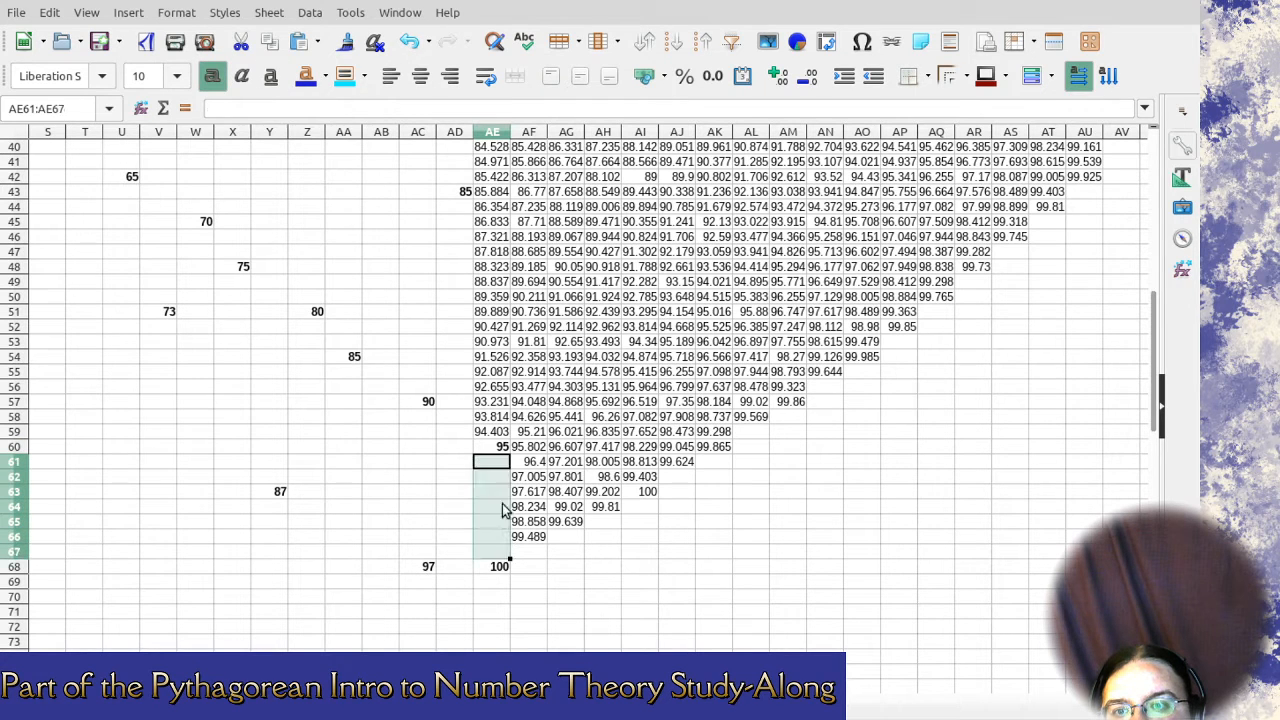
drag(495, 431, 495, 161)
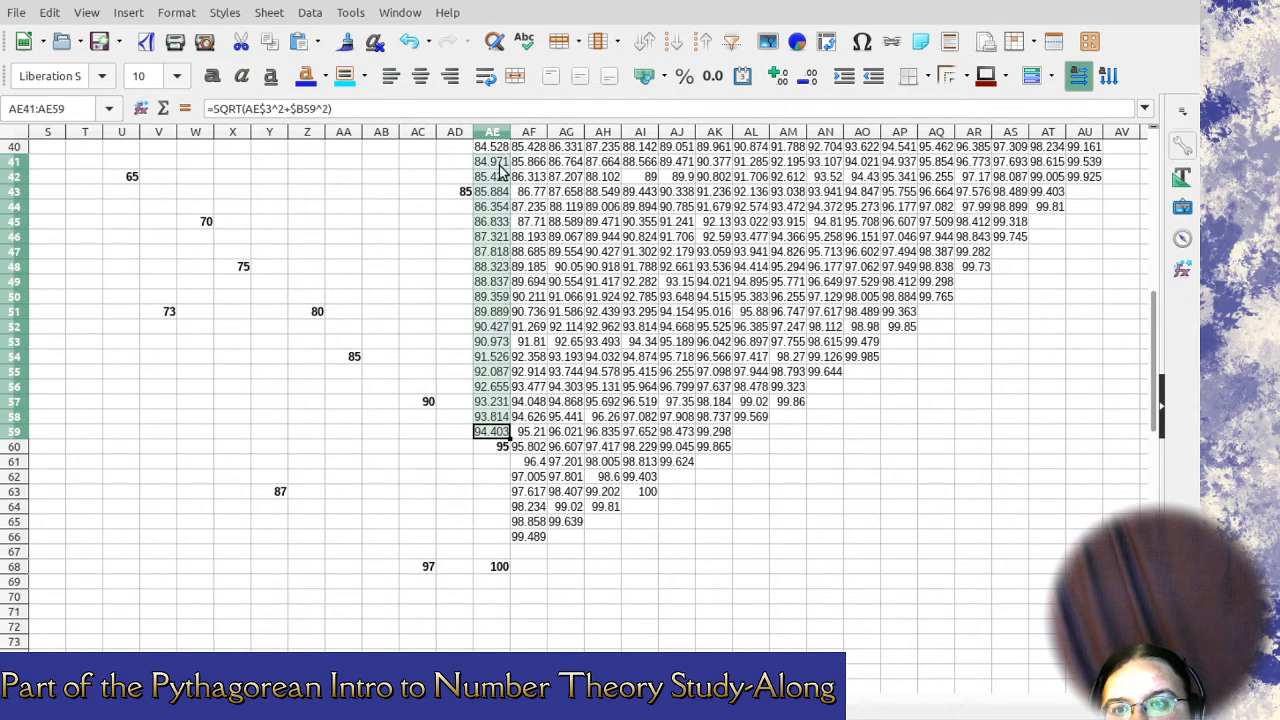
key(Delete)
Clear the remaining decimal results in column AE, AE4:AE40.
scroll(478, 253, up, 8)
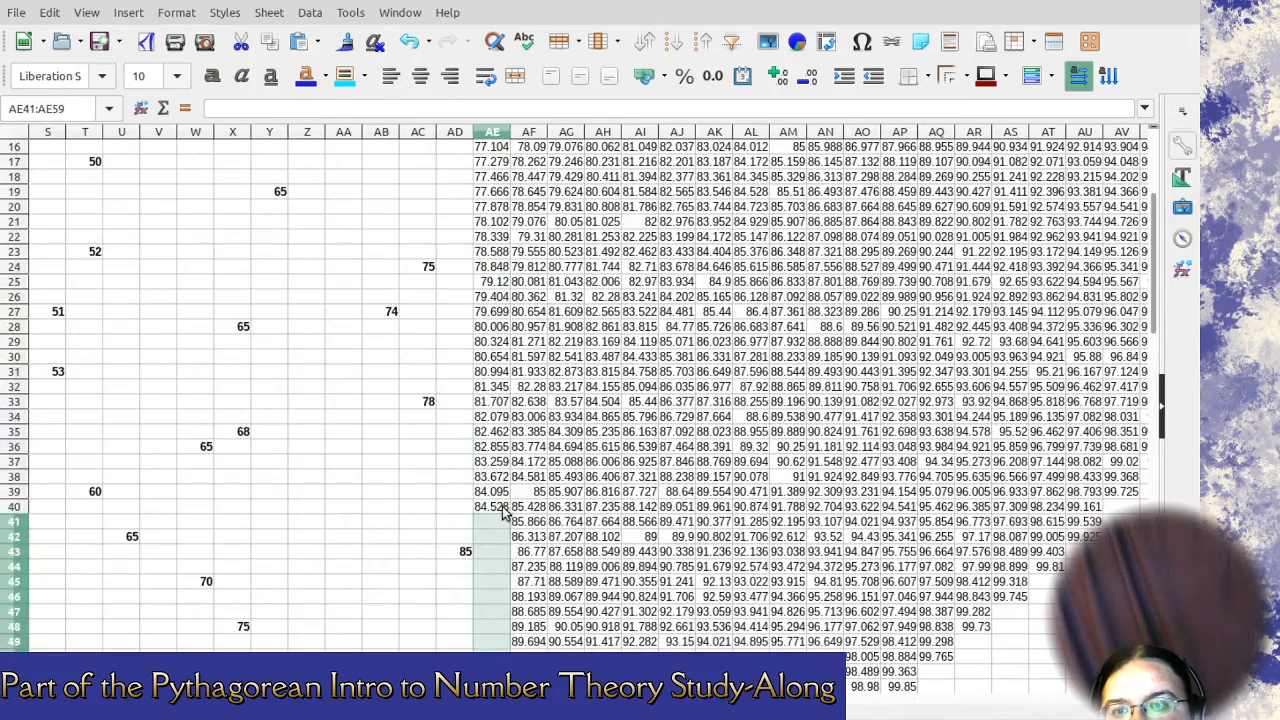
drag(495, 506, 495, 461)
drag(510, 241, 533, 650)
key(Delete)
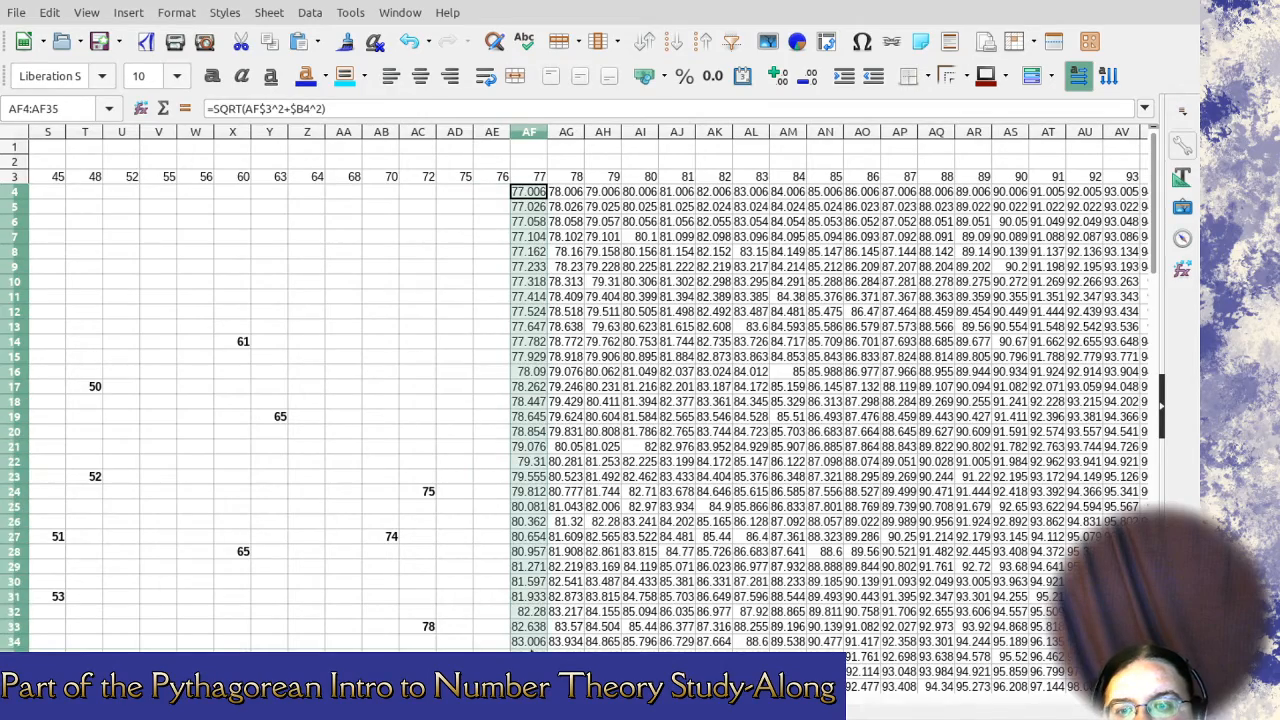
Clear the decimal results in AF4:AF38 and bold the whole-number result 85 in AF39.
key(Delete)
scroll(530, 642, down, 9)
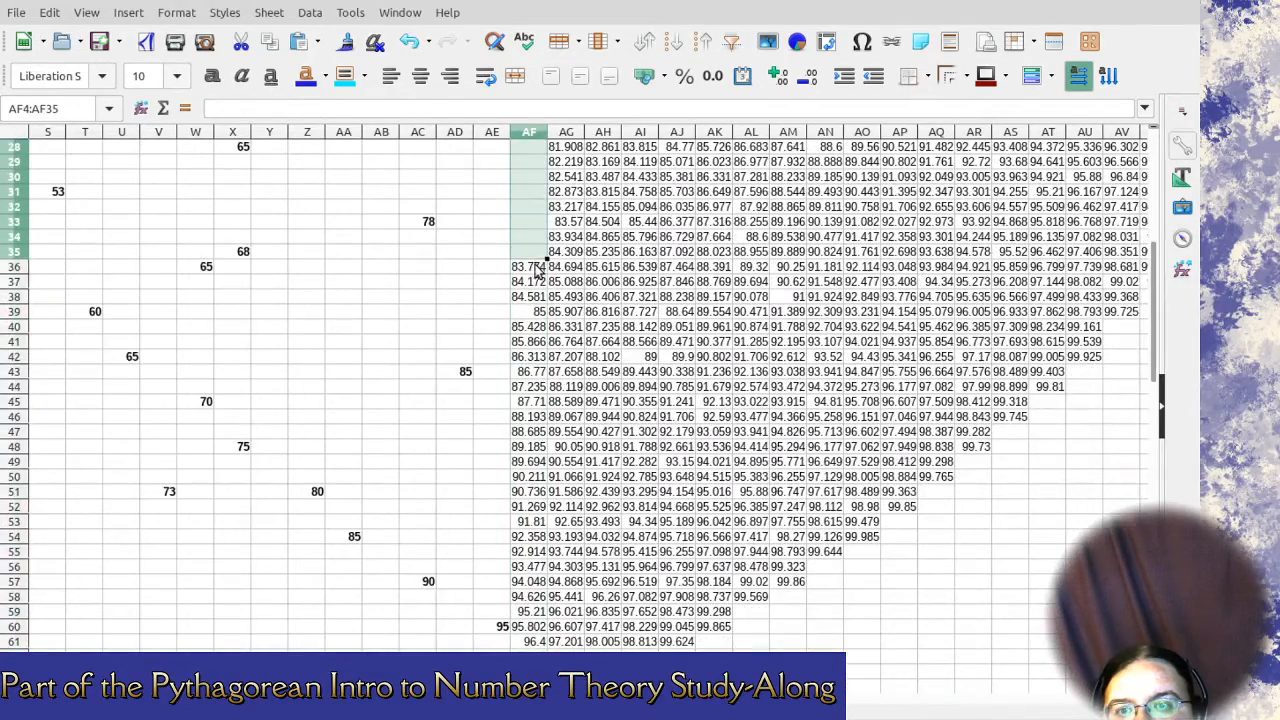
drag(537, 270, 530, 296)
key(Delete)
click(530, 311)
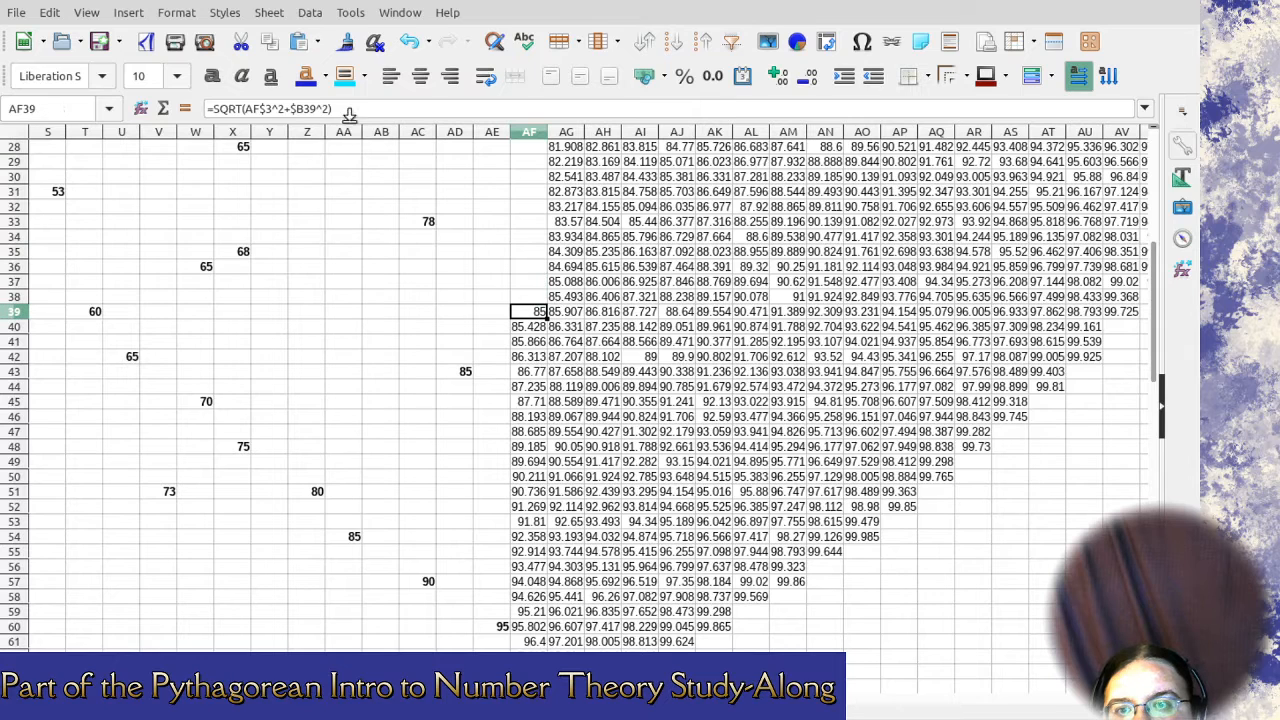
click(222, 84)
Clear the decimal results below the bold 85 in column AF, AF40:AF66.
drag(538, 327, 537, 465)
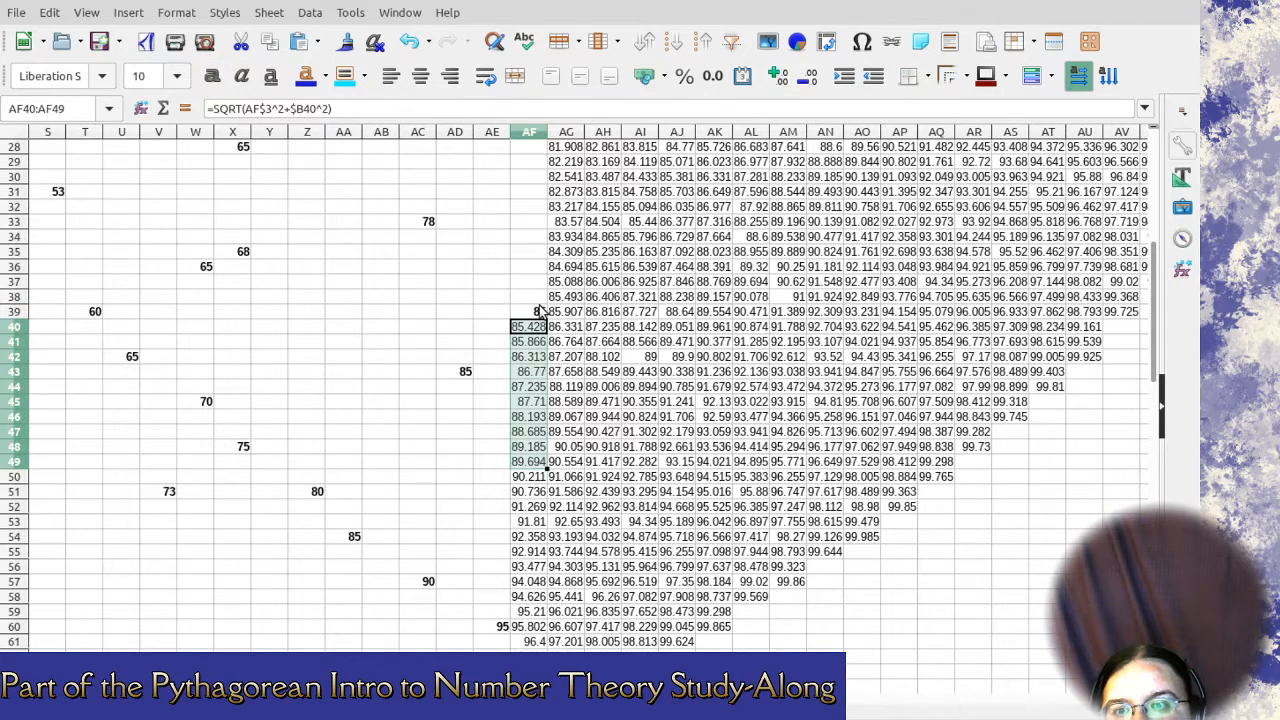
click(456, 373)
click(346, 538)
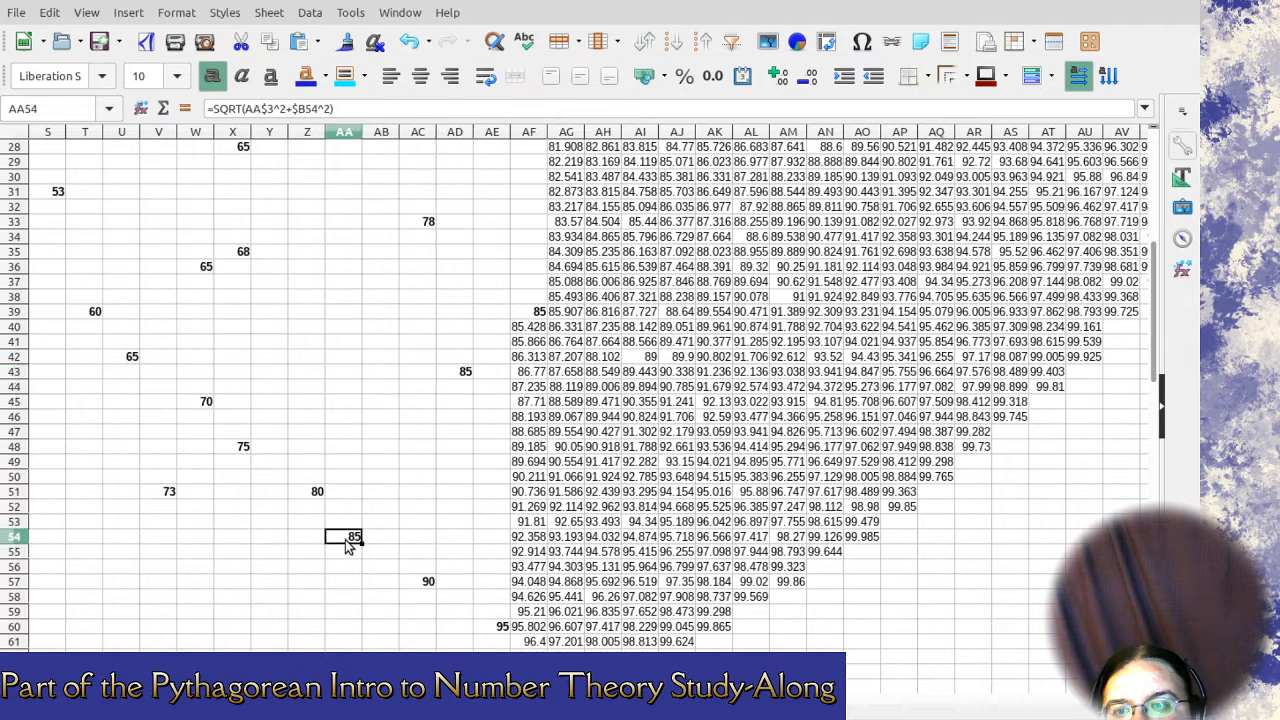
click(531, 332)
drag(531, 332, 541, 648)
key(Delete)
scroll(600, 390, down, 3)
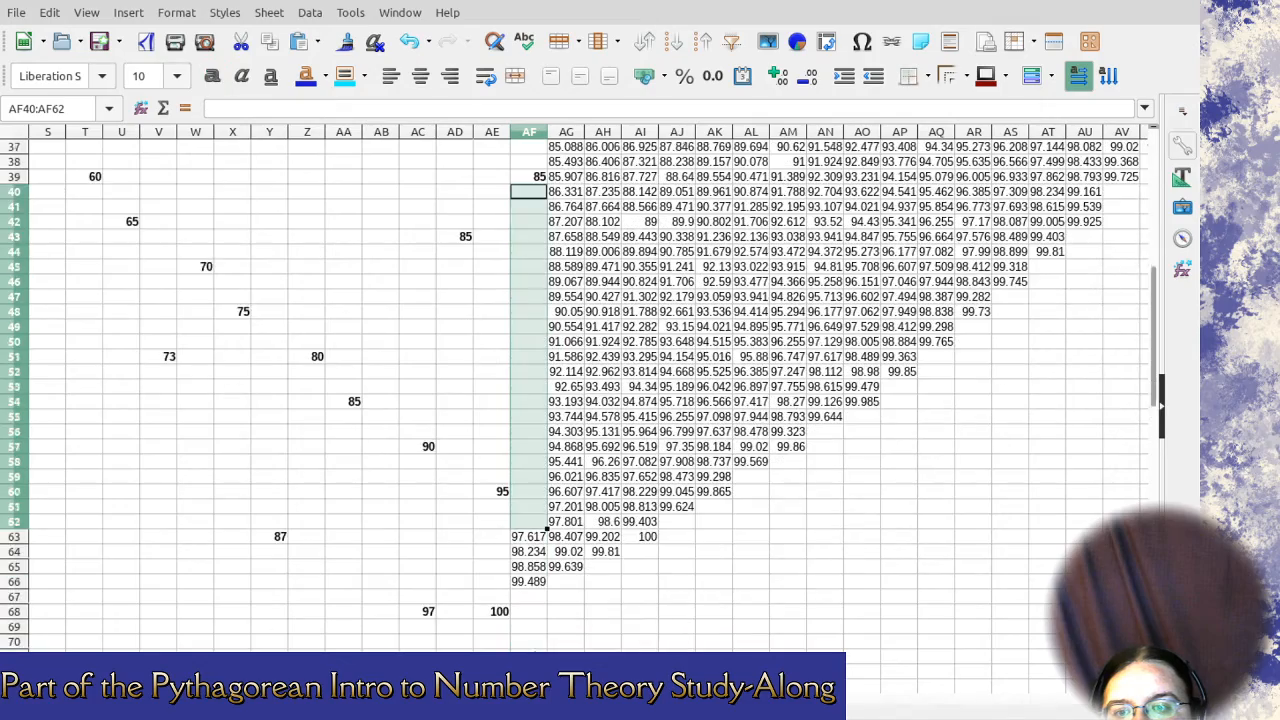
drag(542, 540, 540, 585)
key(Delete)
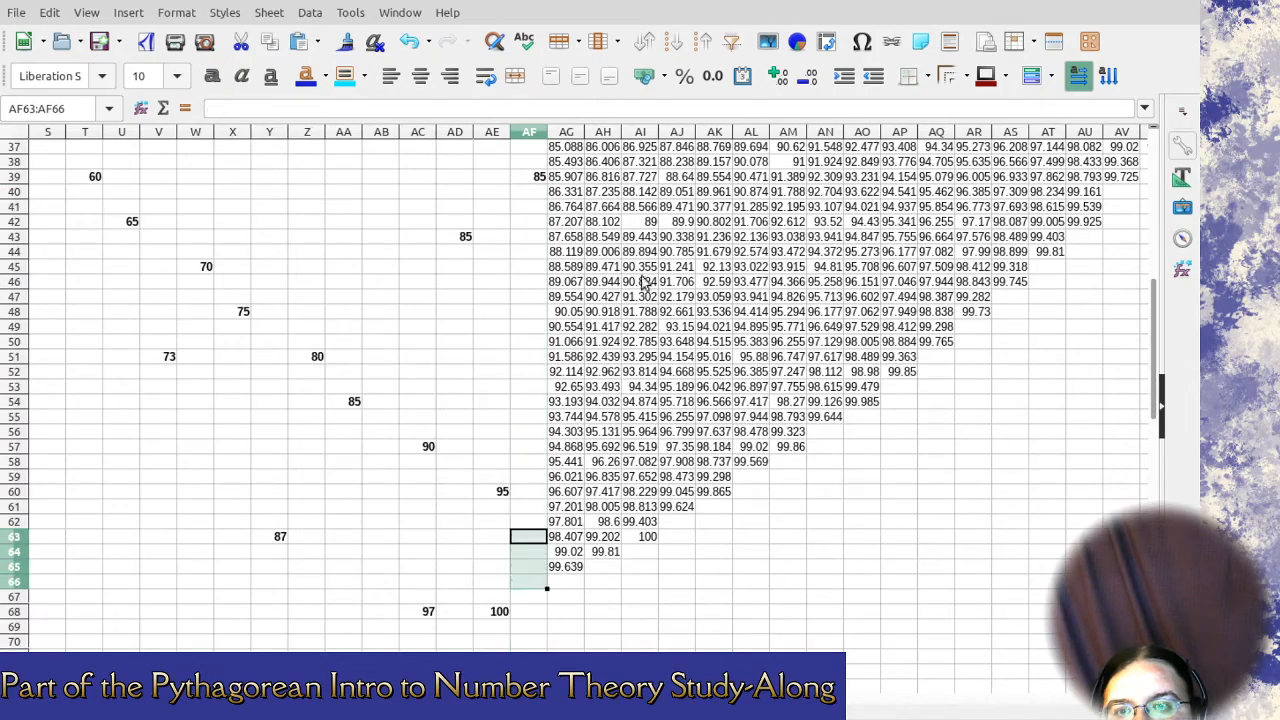
Check column AG headed 78 for whole-number results and delete the entire column.
click(568, 134)
scroll(570, 500, up, 11)
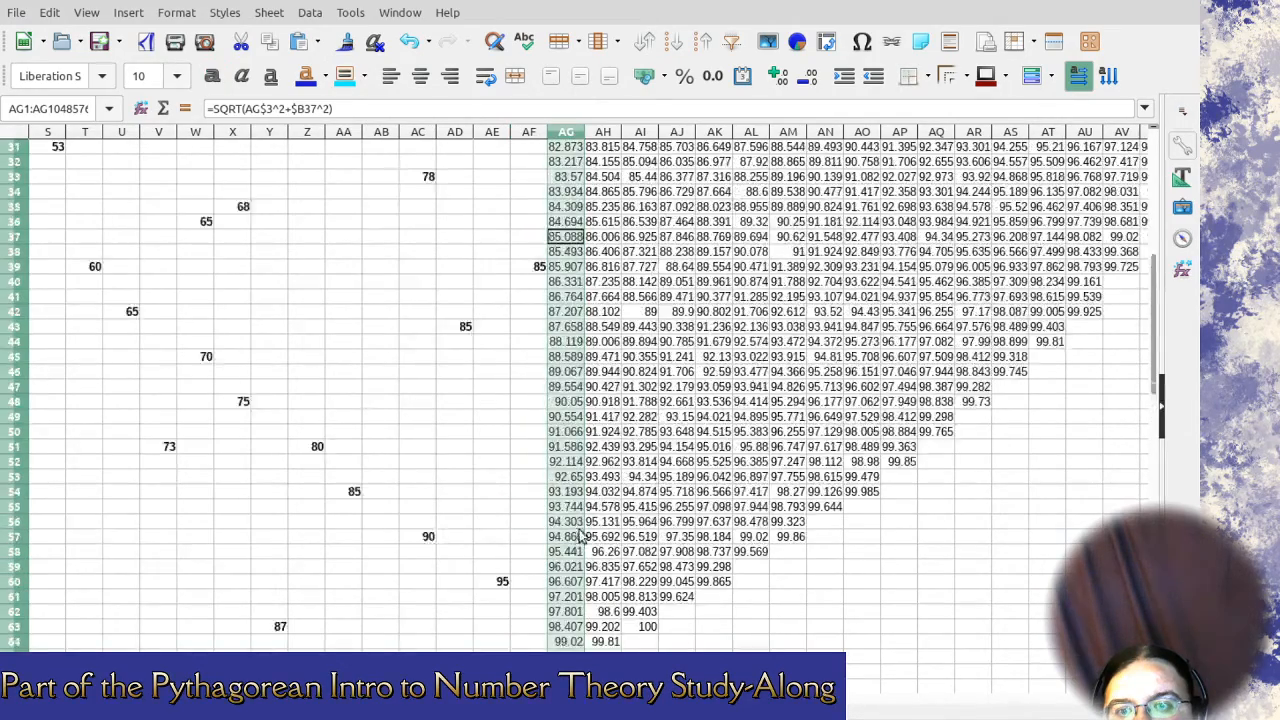
scroll(595, 342, up, 1)
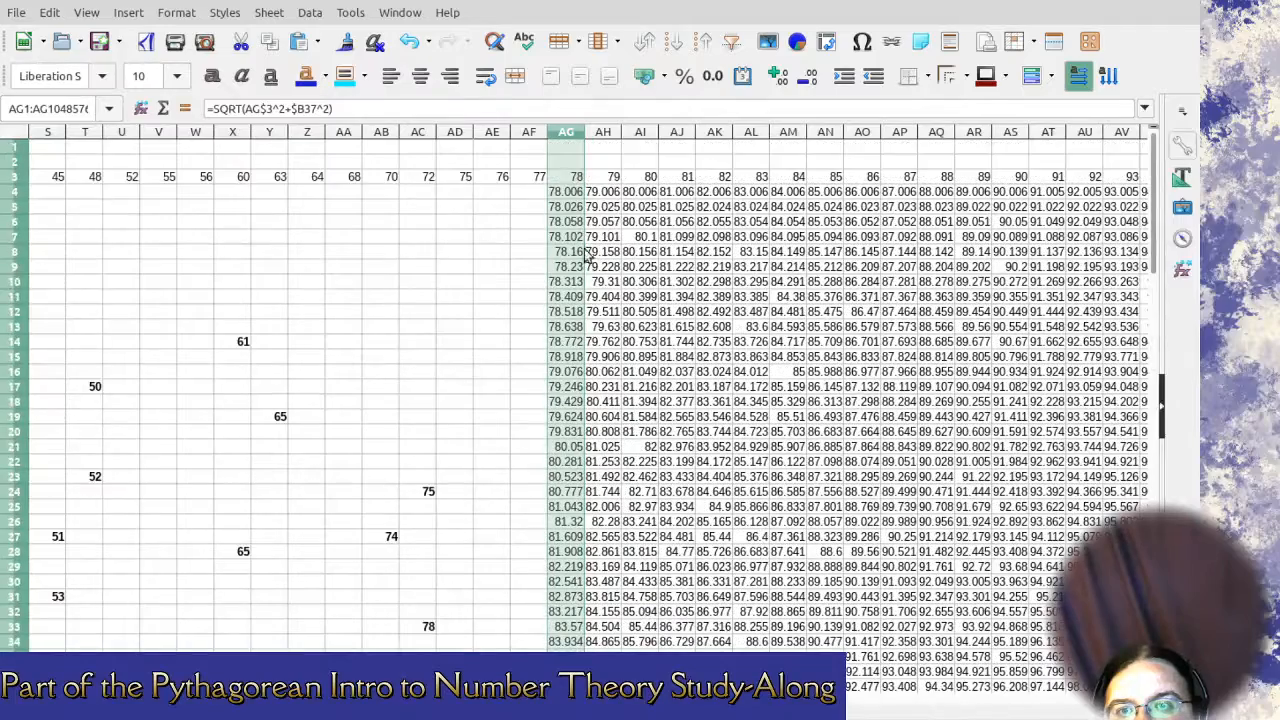
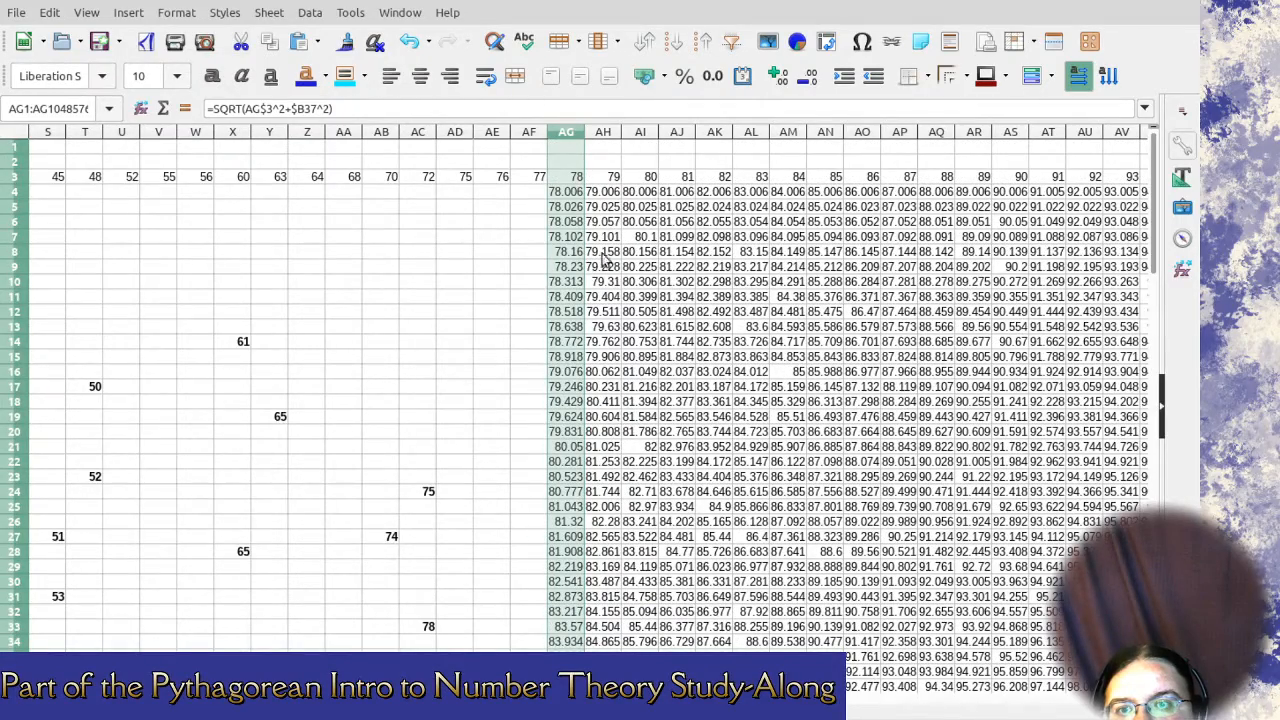
key(ctrl+minus)
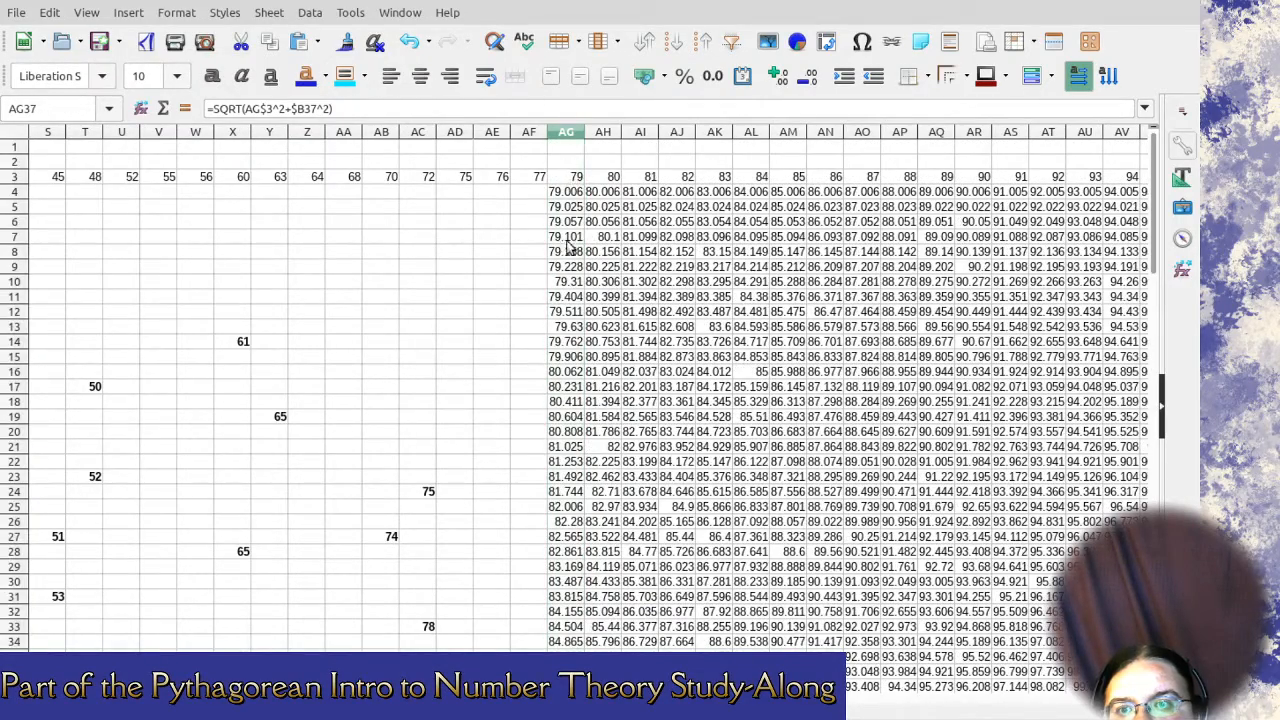
scroll(568, 245, down, 10)
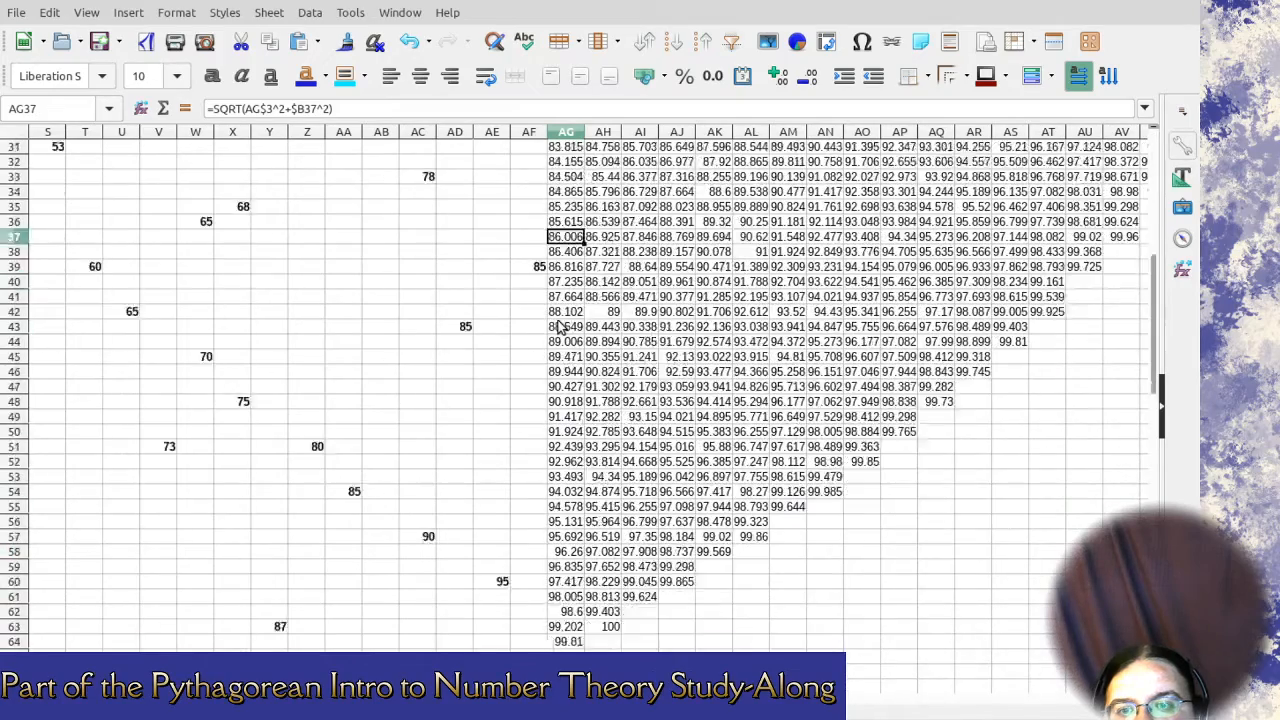
Check column AG headed 79 for whole-number results and delete the entire column.
scroll(561, 327, down, 1)
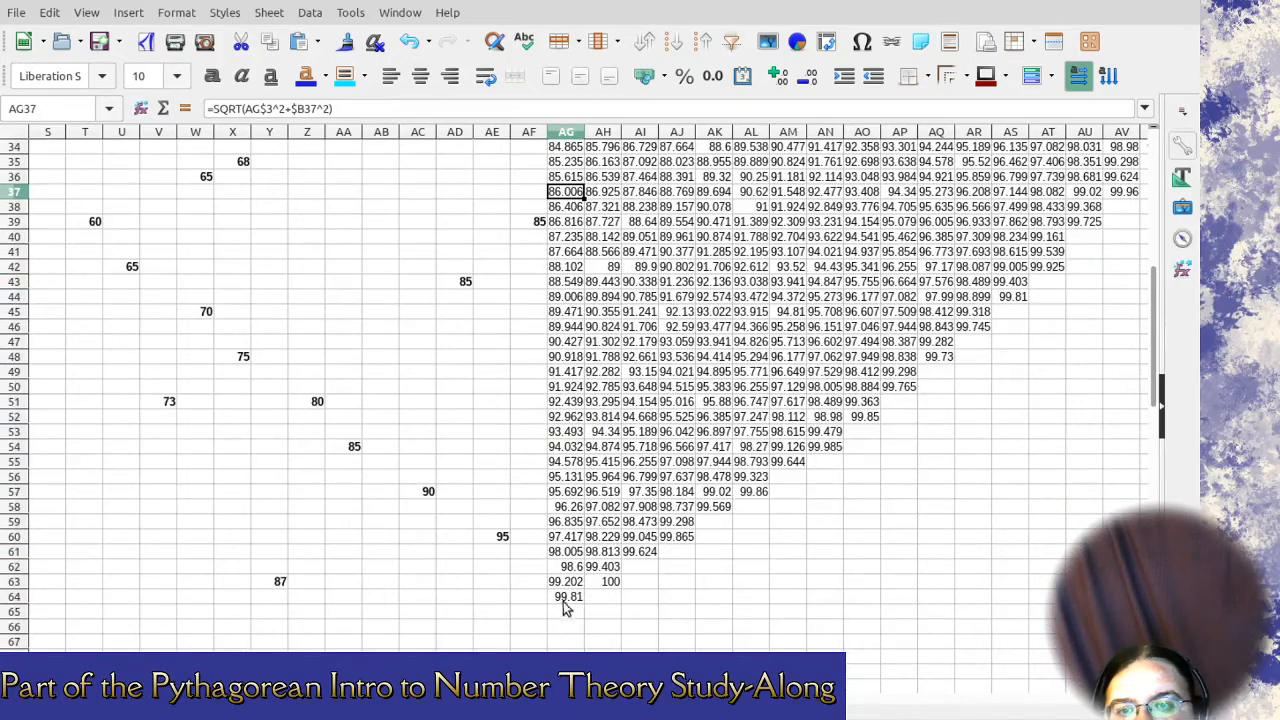
scroll(568, 550, up, 4)
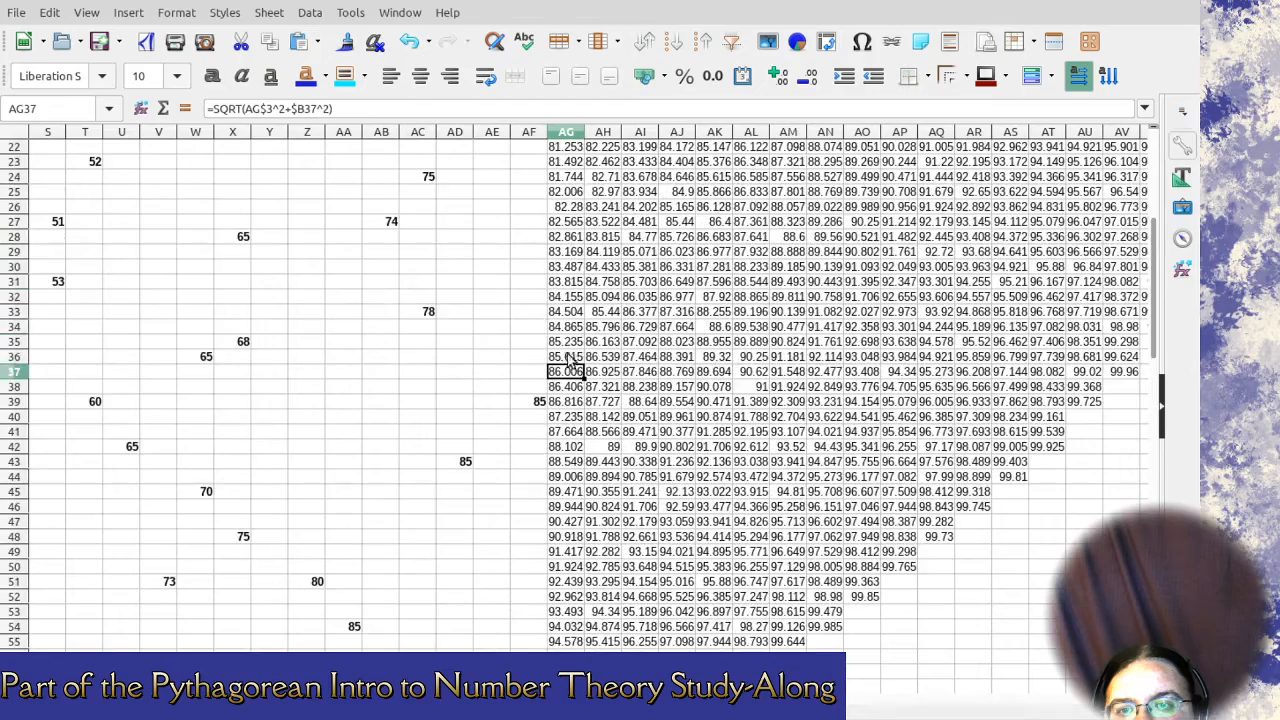
scroll(570, 365, up, 7)
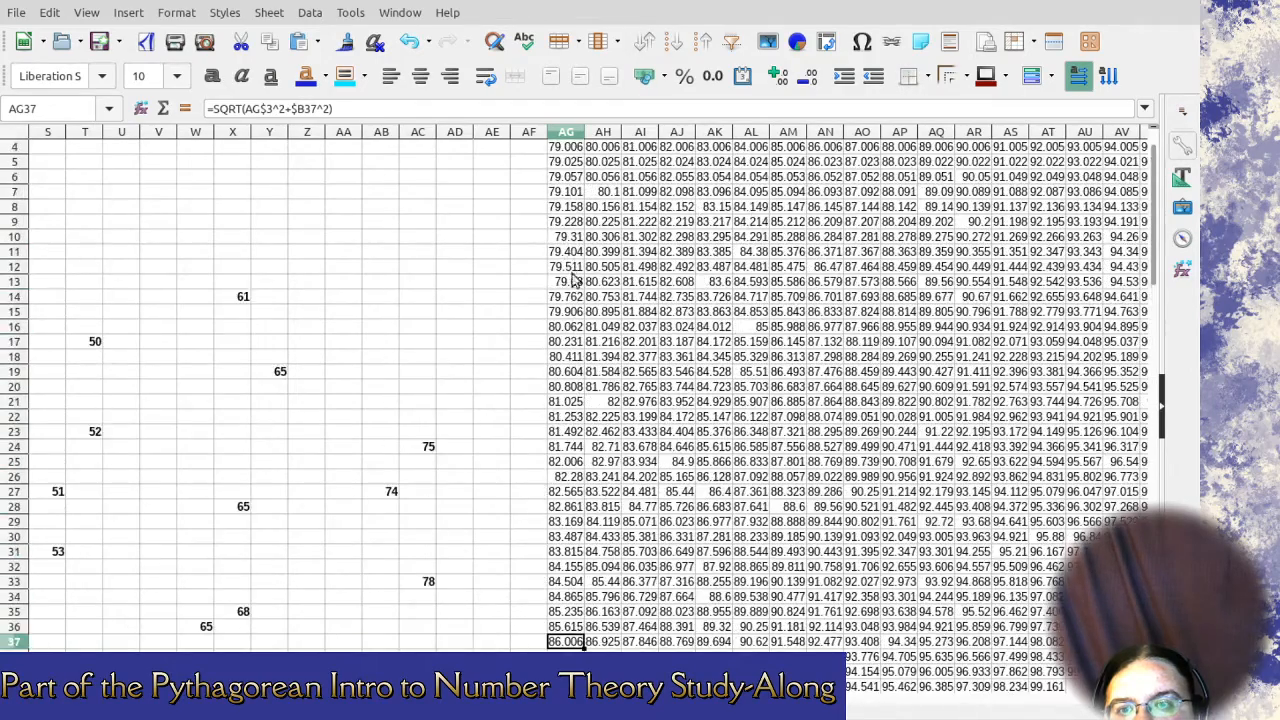
click(566, 132)
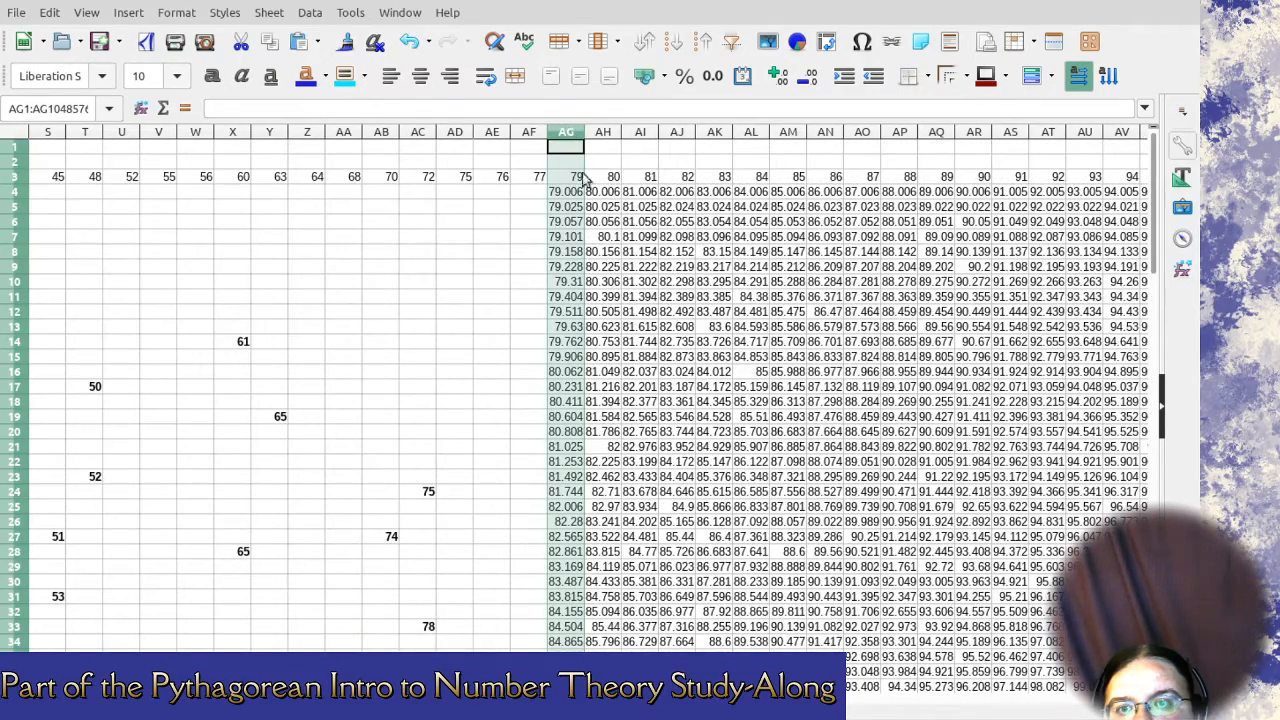
key(ctrl+minus)
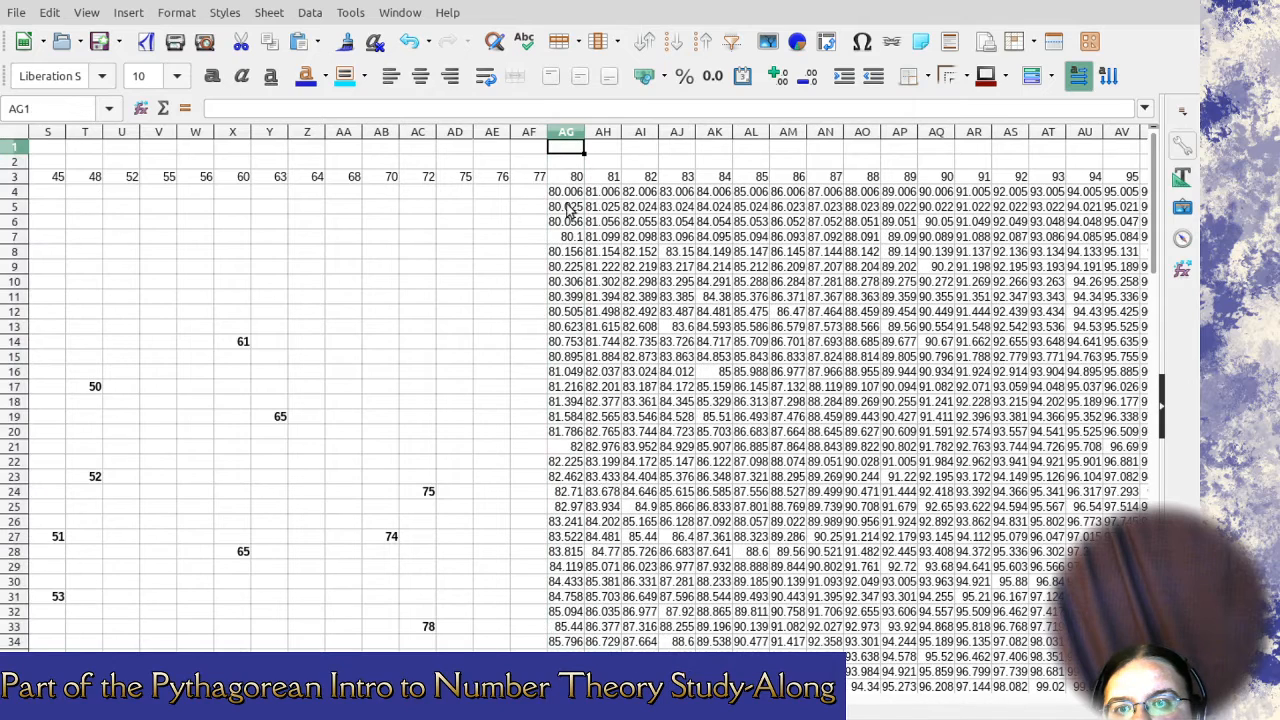
Clear the decimal results in AG4:AG20 under heading 80 and bold the whole-number result 82 in AG21.
drag(572, 197, 583, 434)
key(Delete)
click(572, 450)
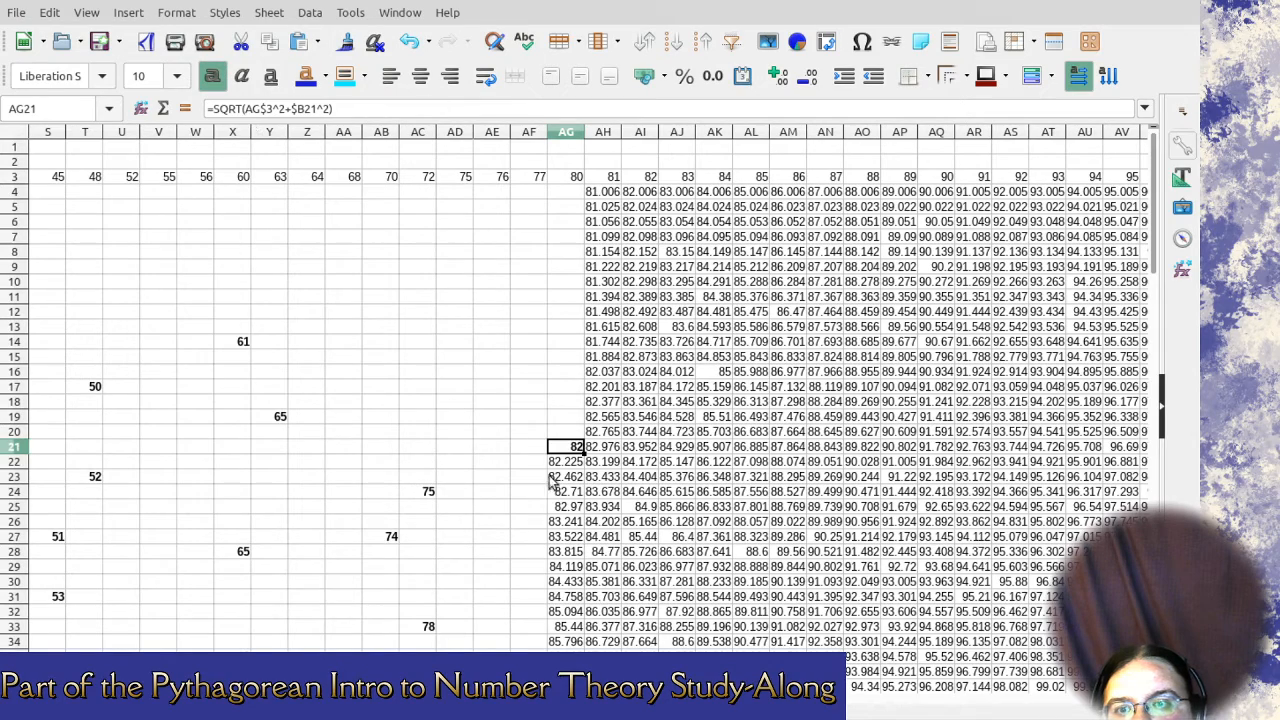
Clear the decimal results in AG22:AG41 and bold the whole-number result 89 in AG42.
click(575, 461)
scroll(578, 470, down, 3)
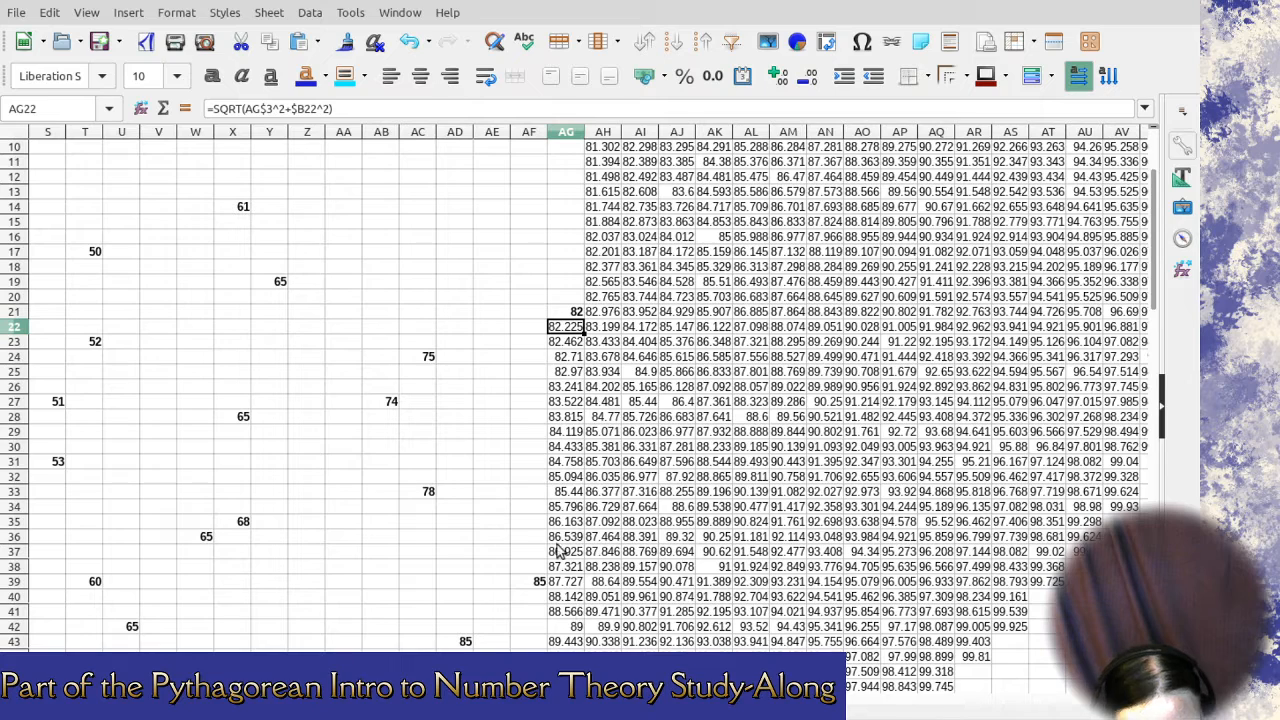
drag(566, 336, 575, 612)
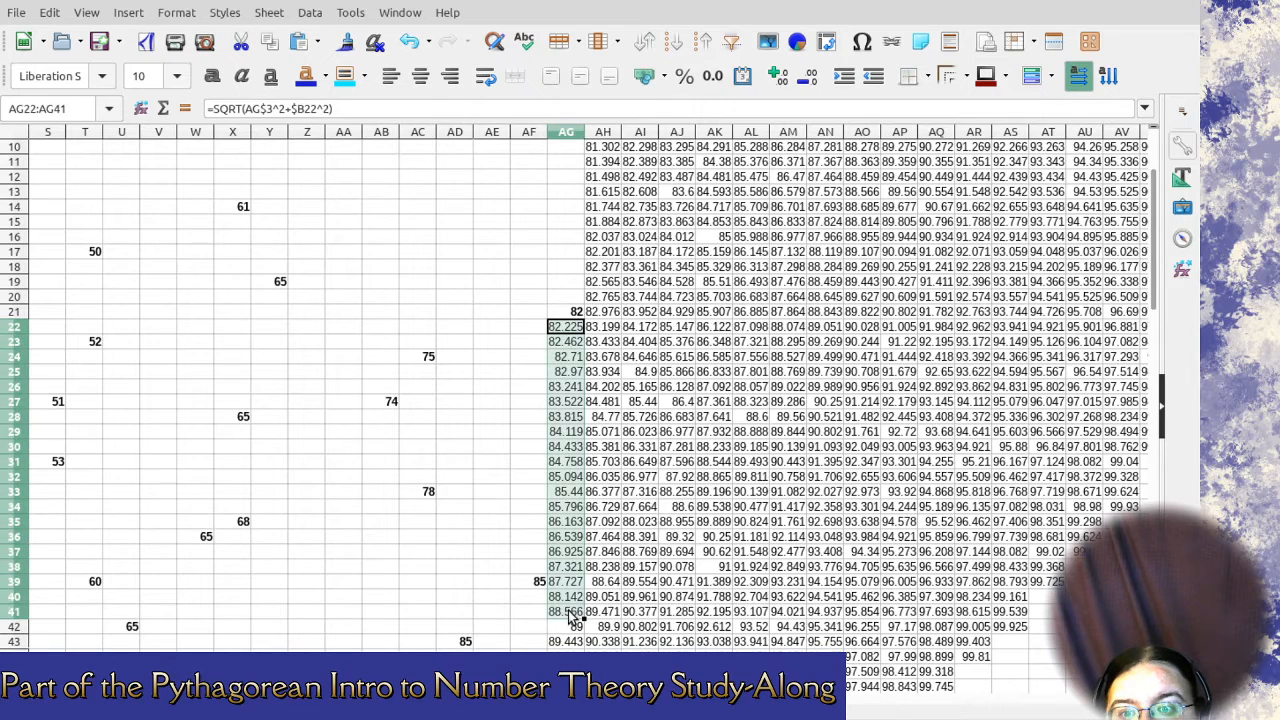
key(Delete)
key(Down)
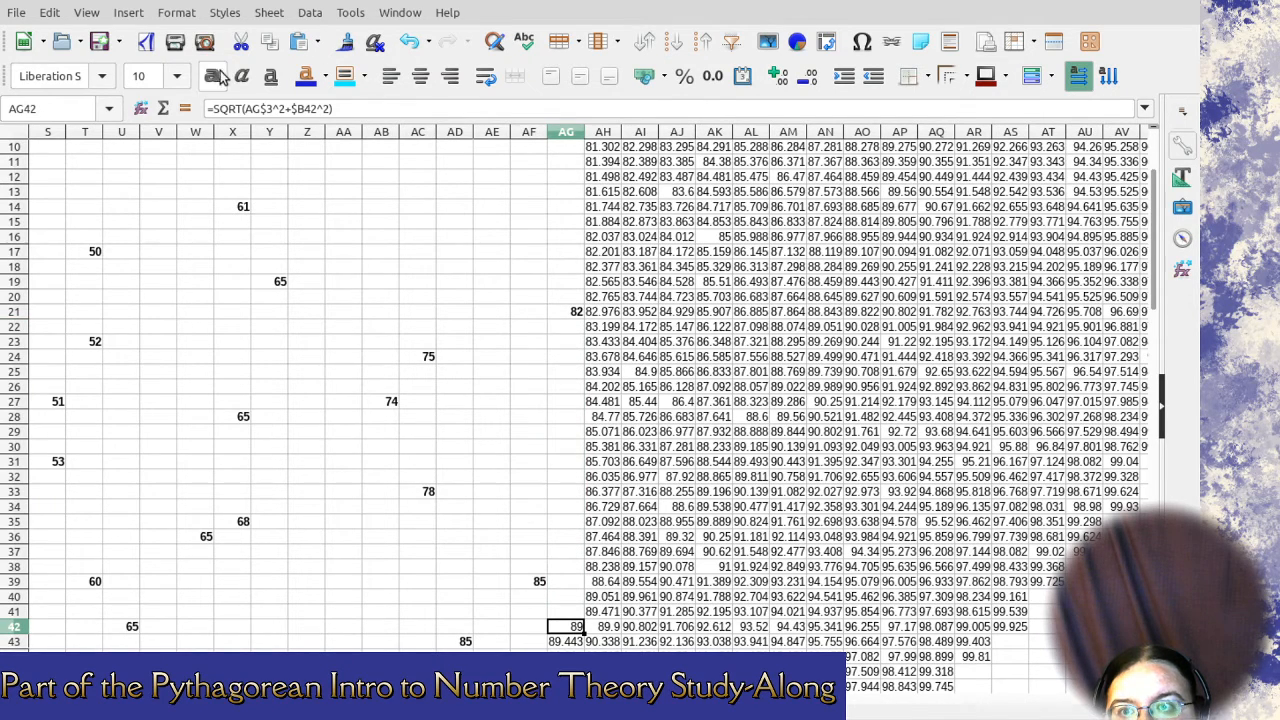
click(212, 76)
Clear the decimal results in AG43:AG62 and bold the whole-number result 100 in AG63.
scroll(594, 455, down, 5)
scroll(586, 440, down, 2)
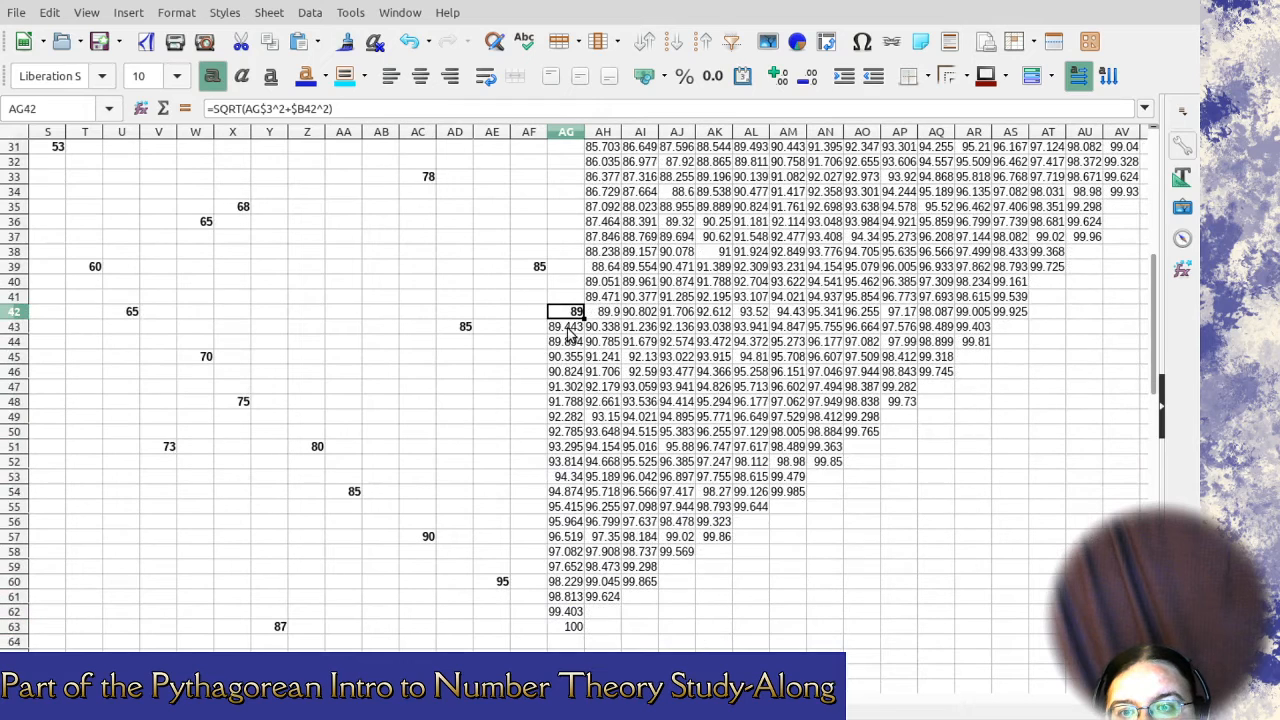
drag(570, 335, 576, 612)
key(Delete)
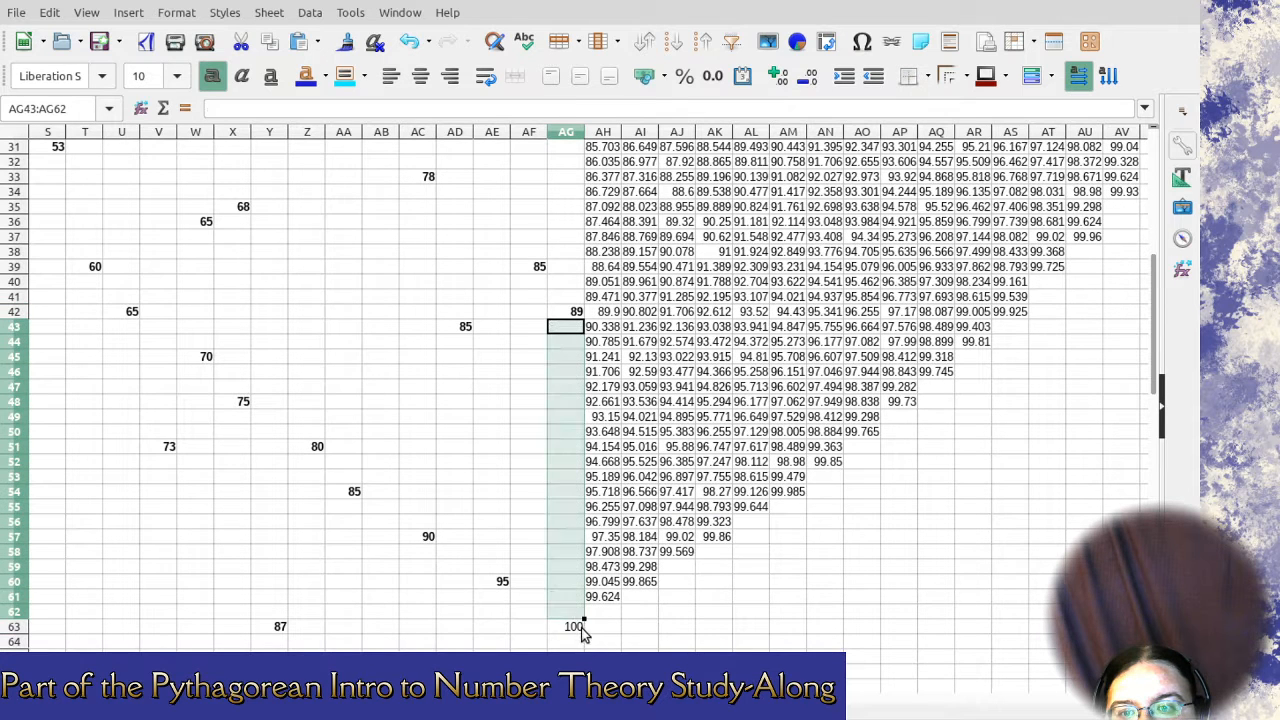
click(581, 627)
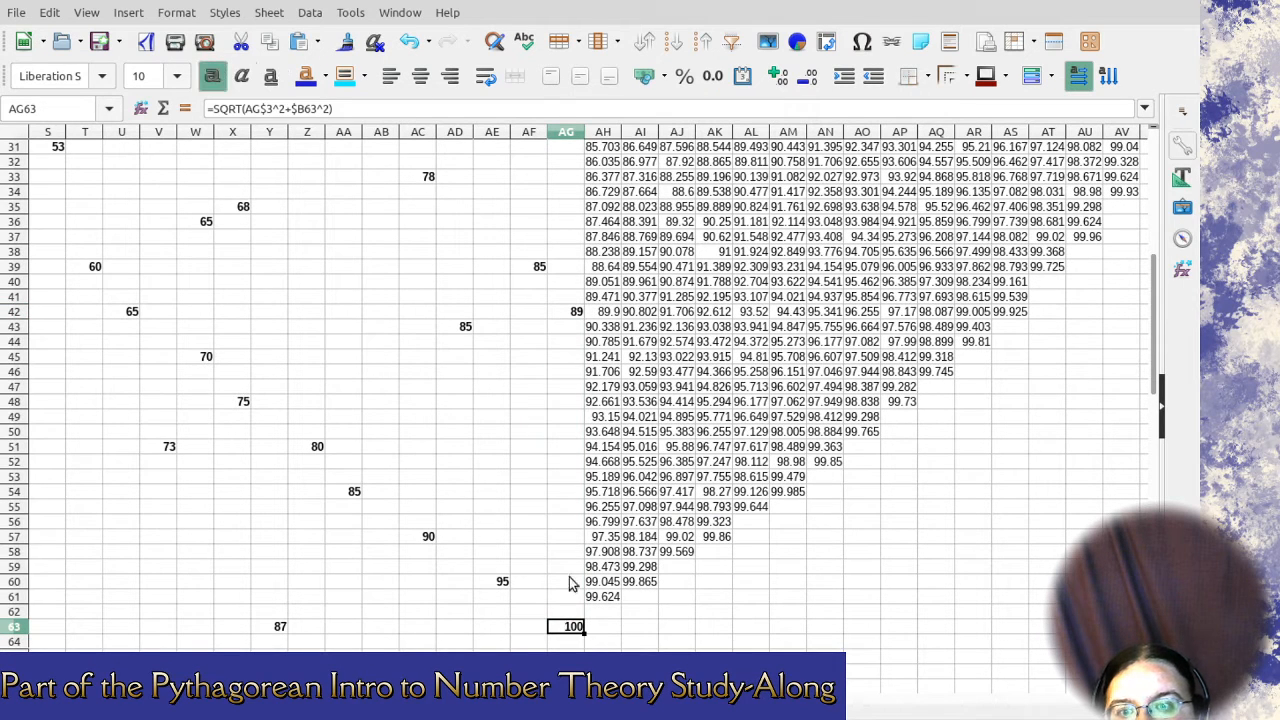
Check column AH headed 81 for whole-number results and delete the entire column.
drag(614, 598, 603, 143)
scroll(600, 180, up, 4)
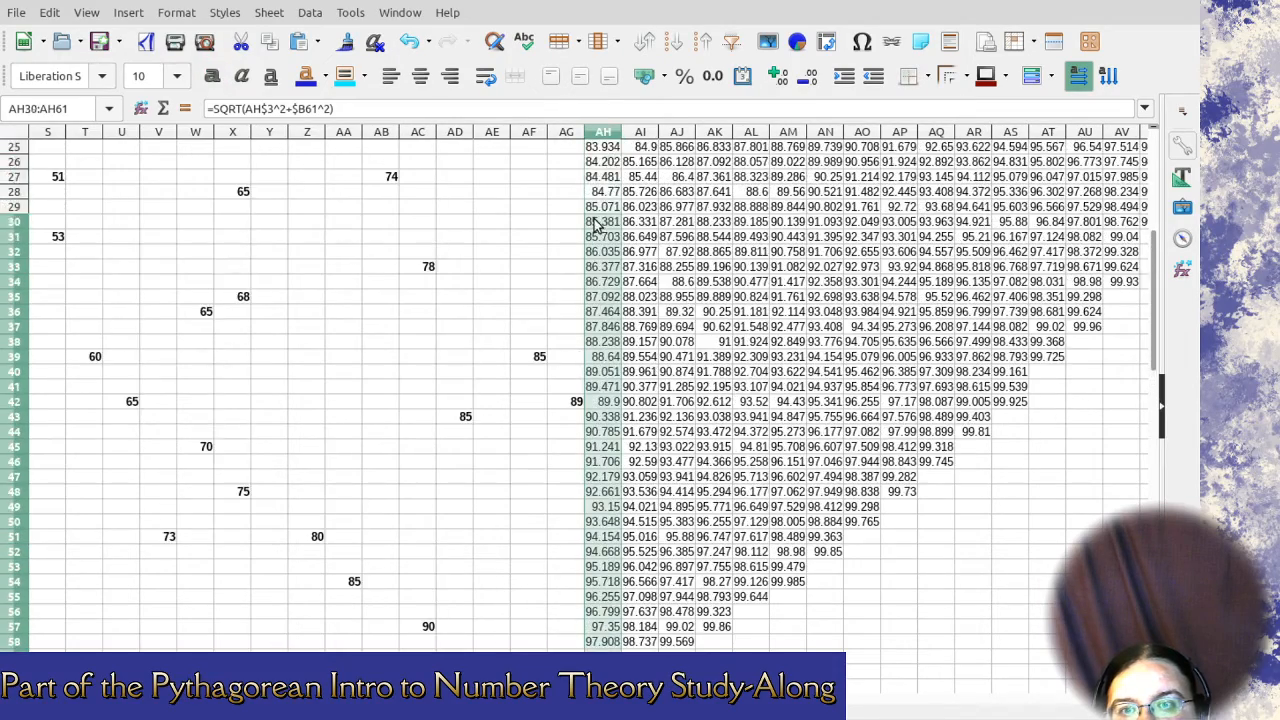
scroll(600, 222, up, 6)
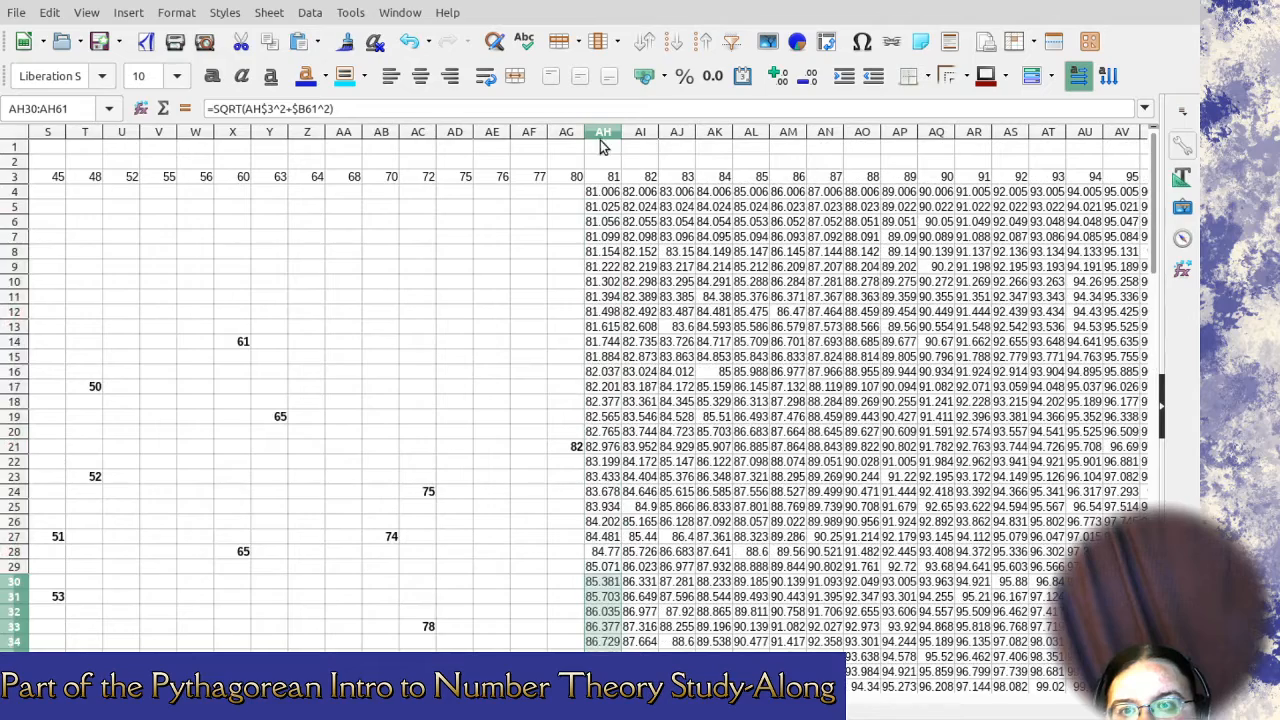
click(603, 132)
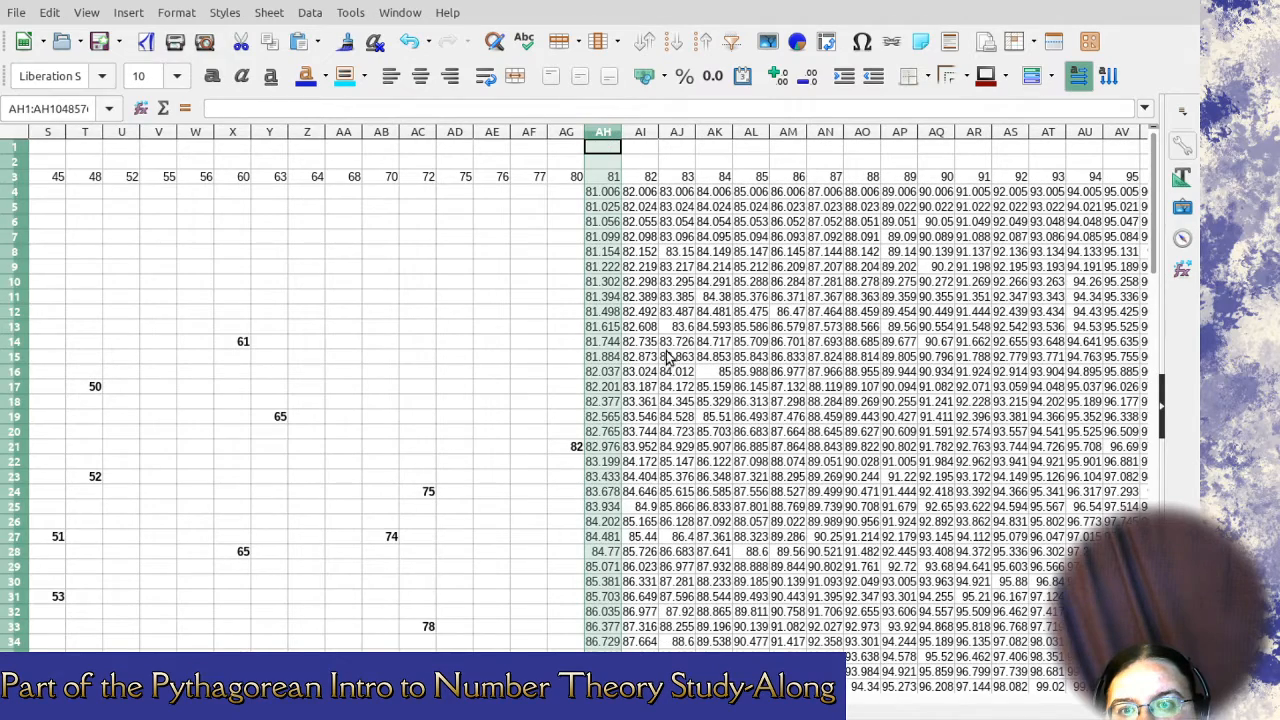
key(ctrl+minus)
Check column AH headed 82 for whole-number results and delete the entire column.
click(606, 132)
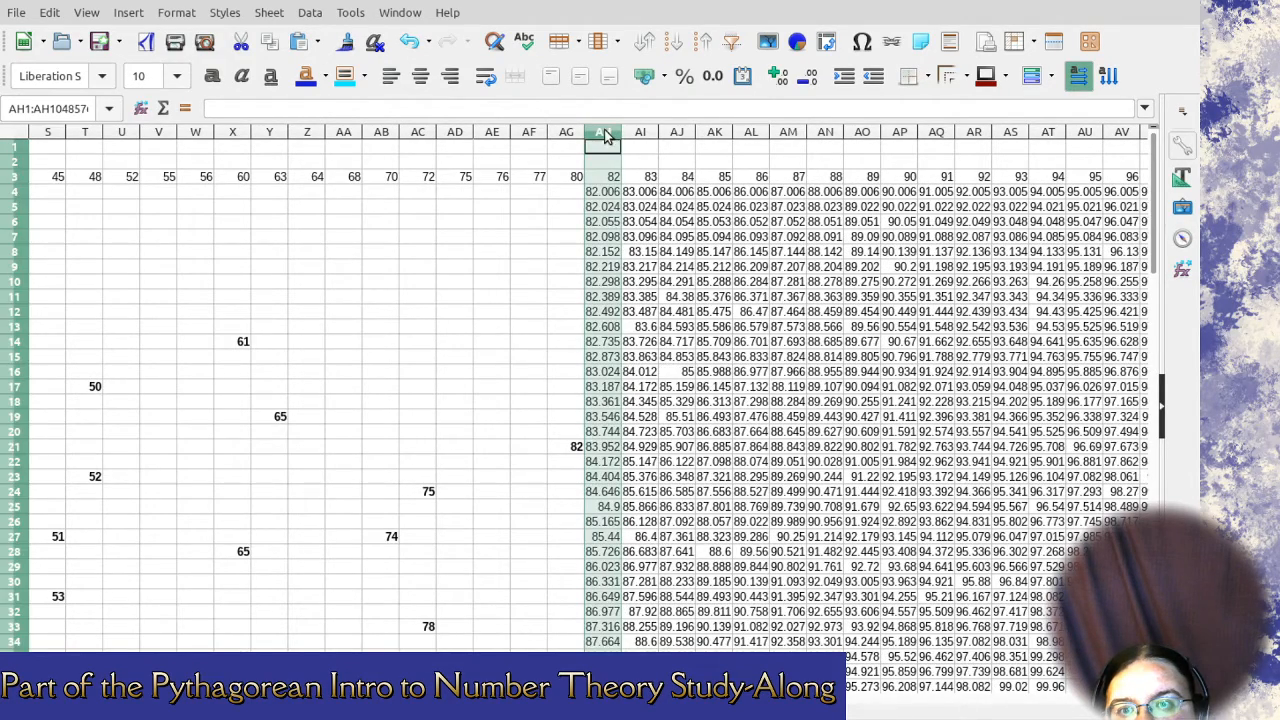
scroll(614, 392, down, 9)
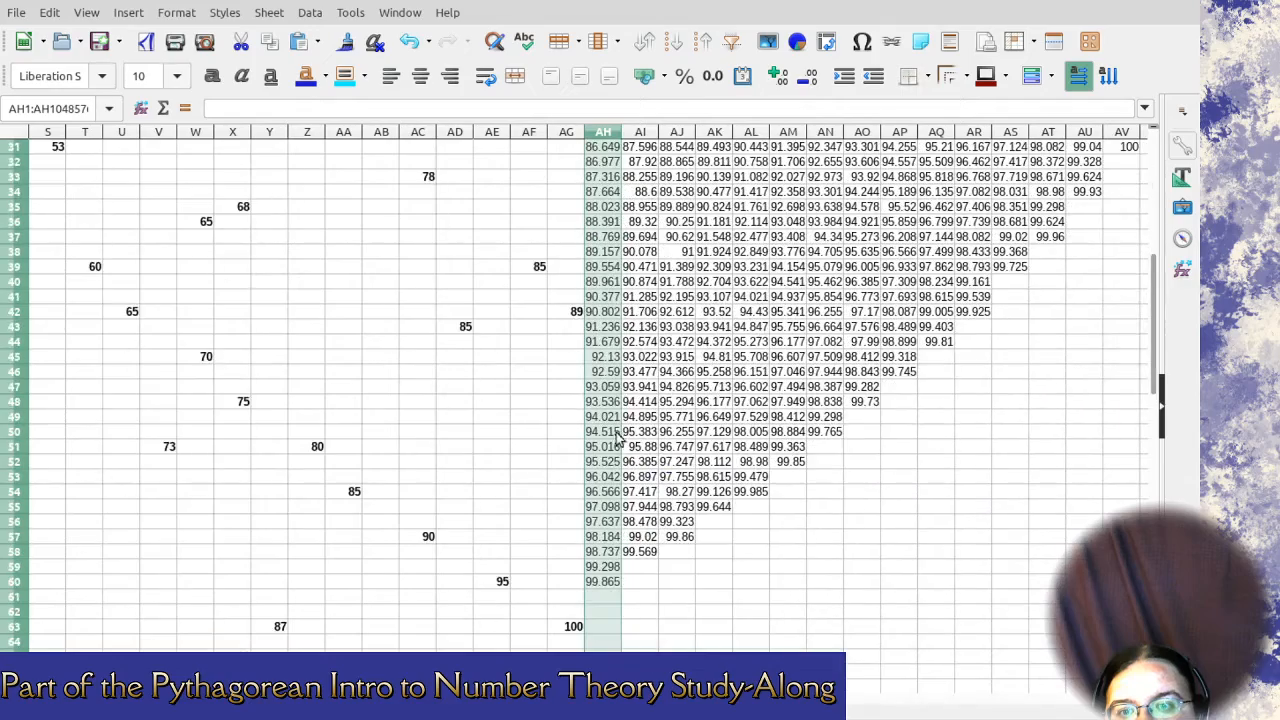
scroll(600, 466, up, 3)
scroll(597, 272, up, 6)
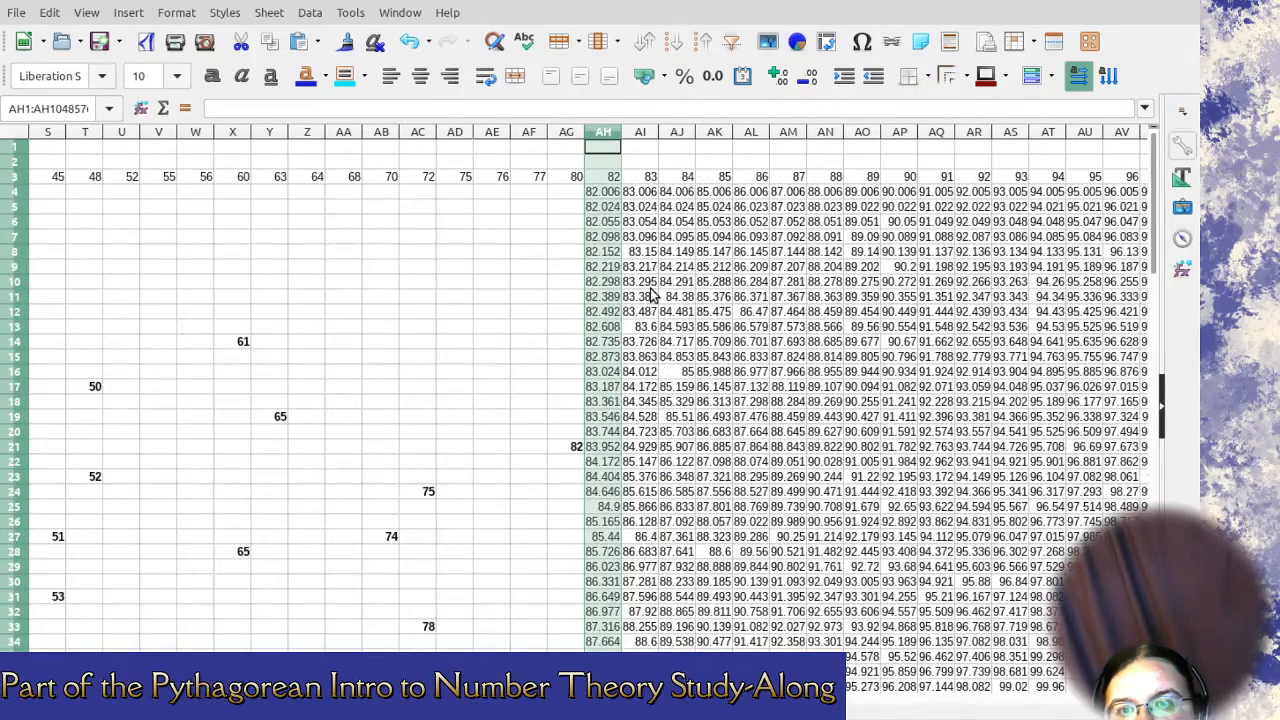
key(ctrl+minus)
Check column AH headed 83 for whole-number results and delete the entire column.
click(608, 135)
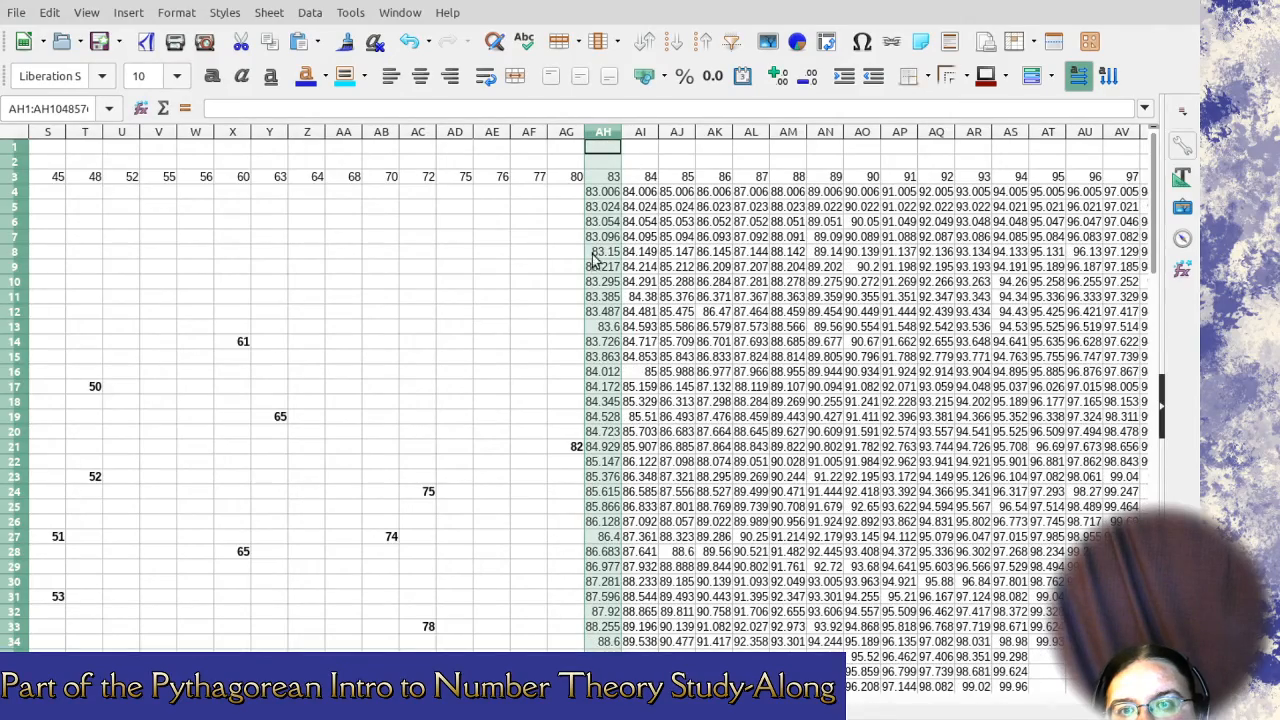
scroll(595, 260, down, 6)
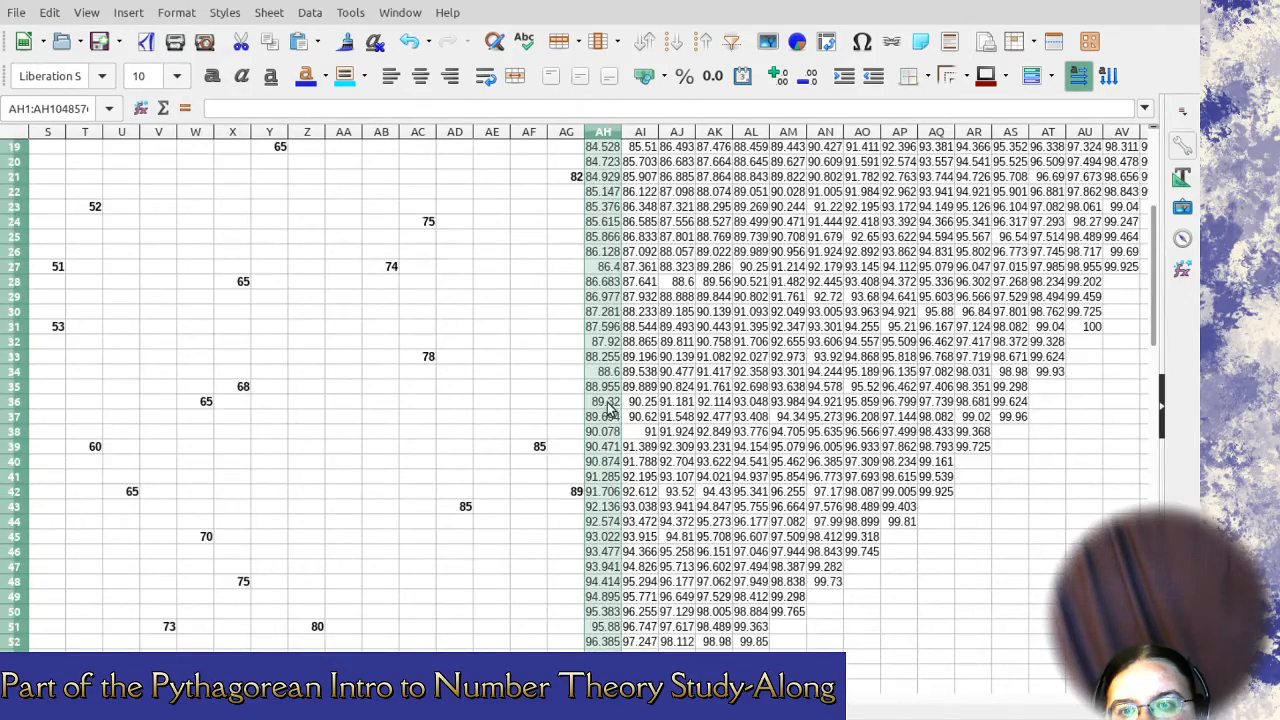
scroll(610, 410, down, 2)
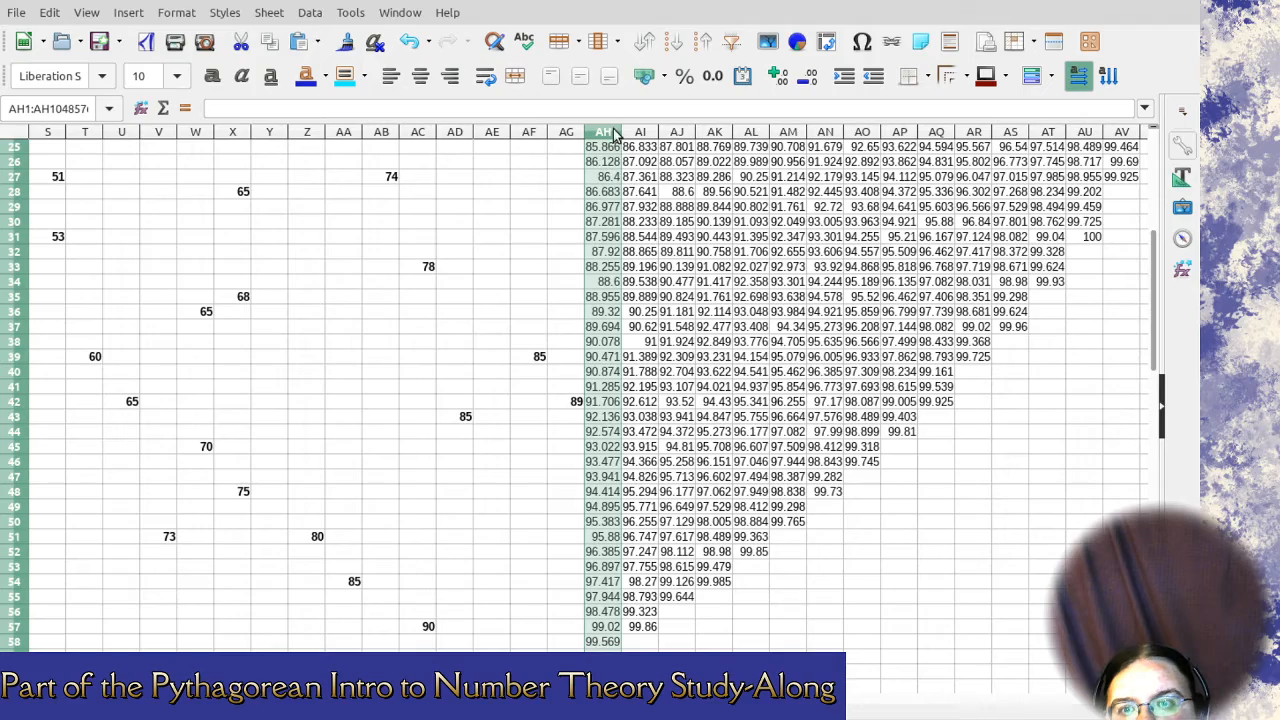
key(ctrl+minus)
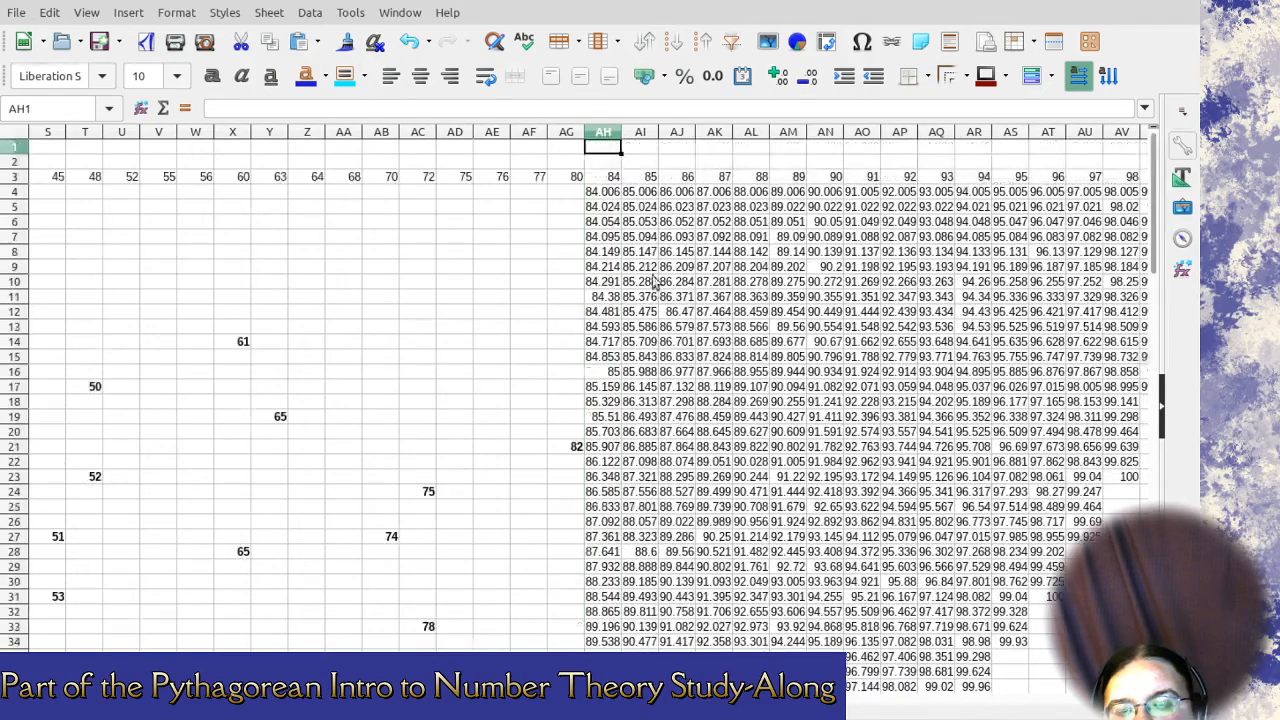
Bold the whole-number result 85 in AH16 under heading 84 and clear the decimals above it, AH4:AH15.
click(605, 134)
click(617, 371)
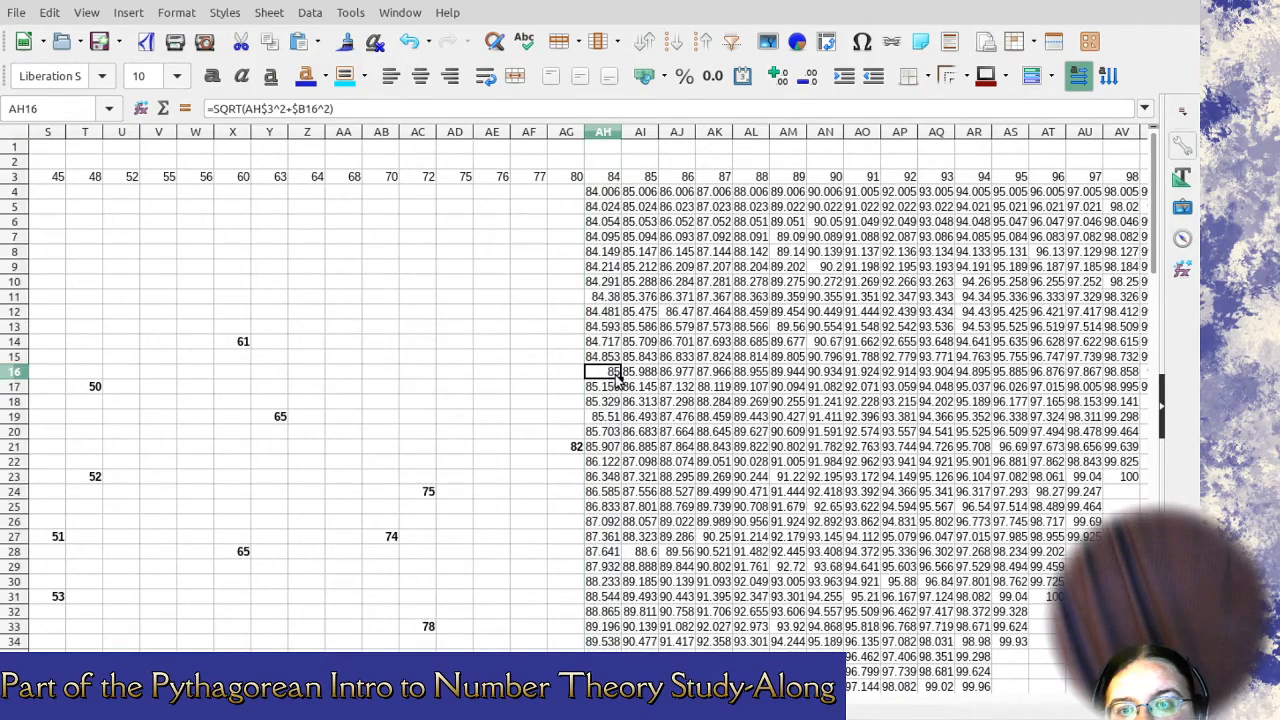
click(212, 76)
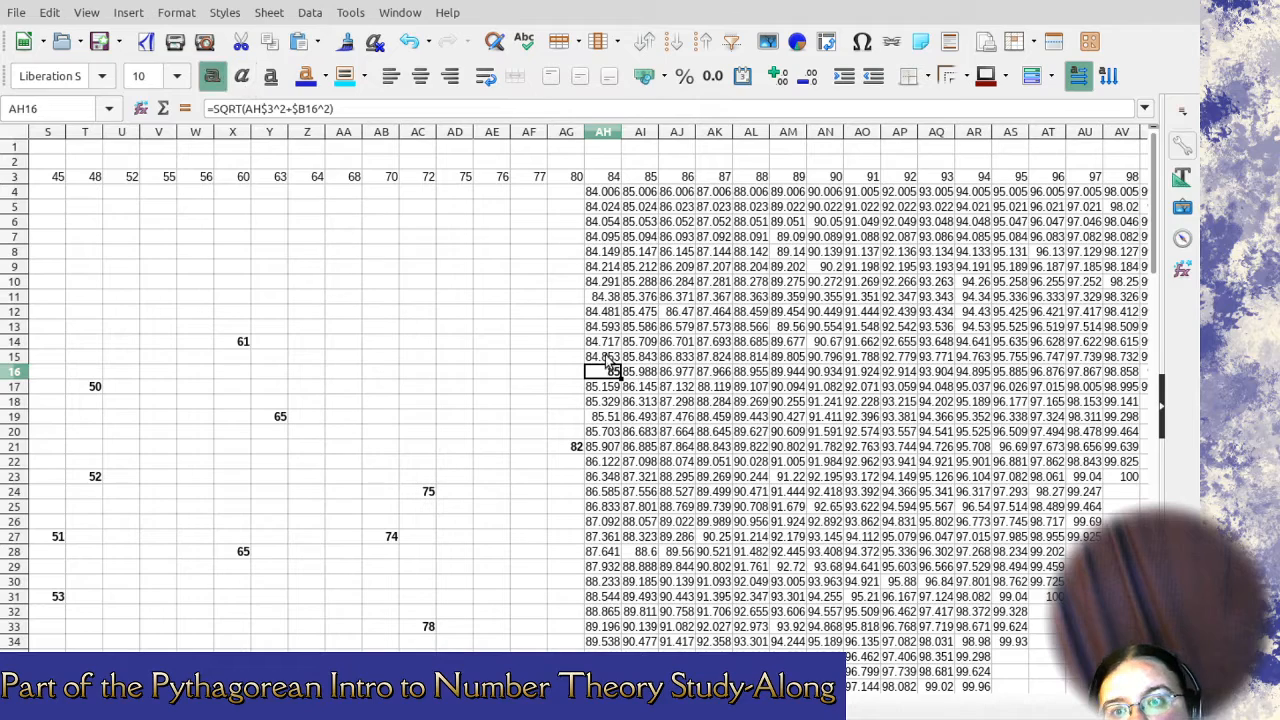
drag(605, 357, 605, 211)
key(Delete)
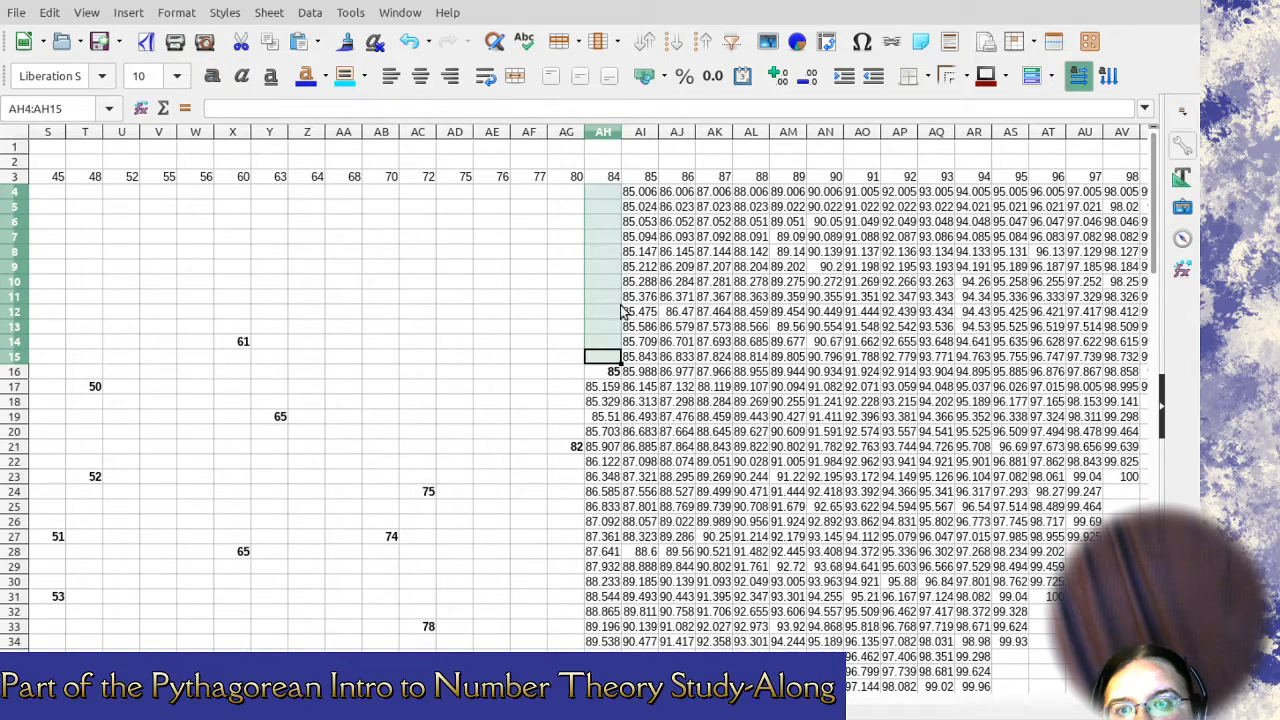
Clear the decimal results in AH17:AH37 and bold the whole-number result 91 in AH38.
click(598, 387)
scroll(610, 420, down, 3)
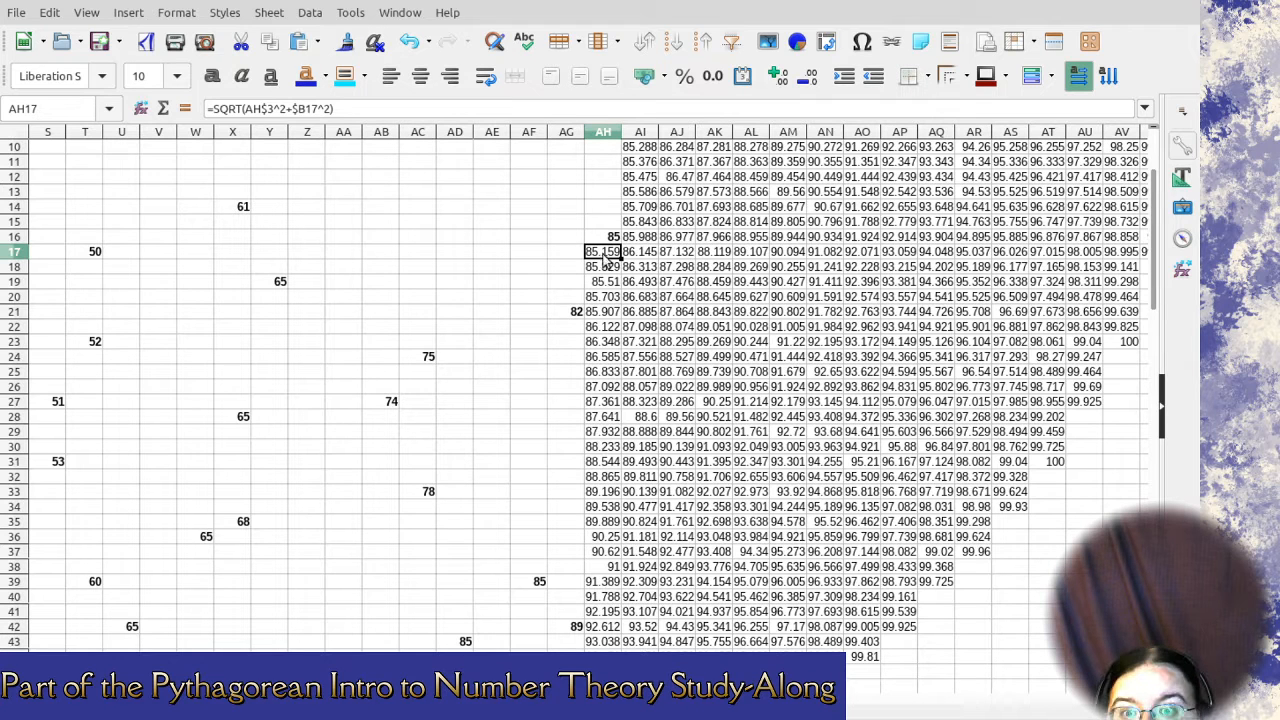
drag(603, 257, 608, 560)
key(Delete)
key(Down)
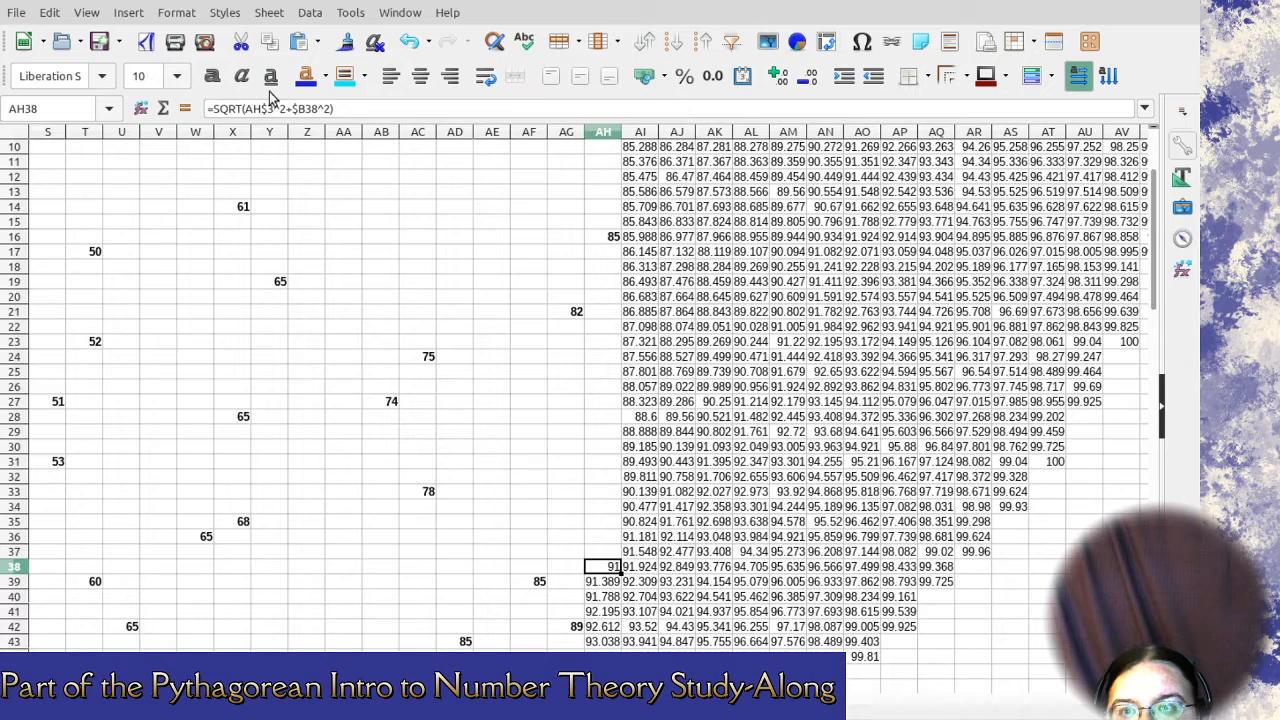
Clear the decimal results below the bold 91 in column AH, AH39:AH57.
scroll(604, 500, down, 4)
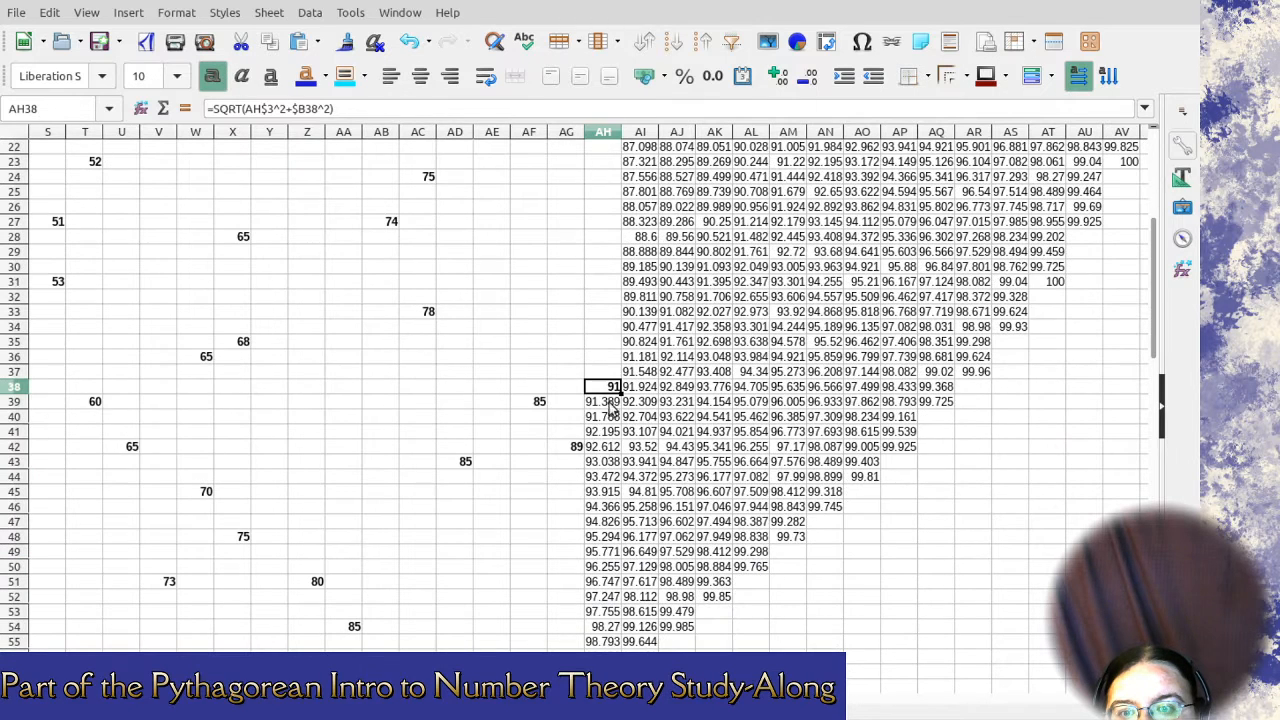
drag(607, 404, 645, 647)
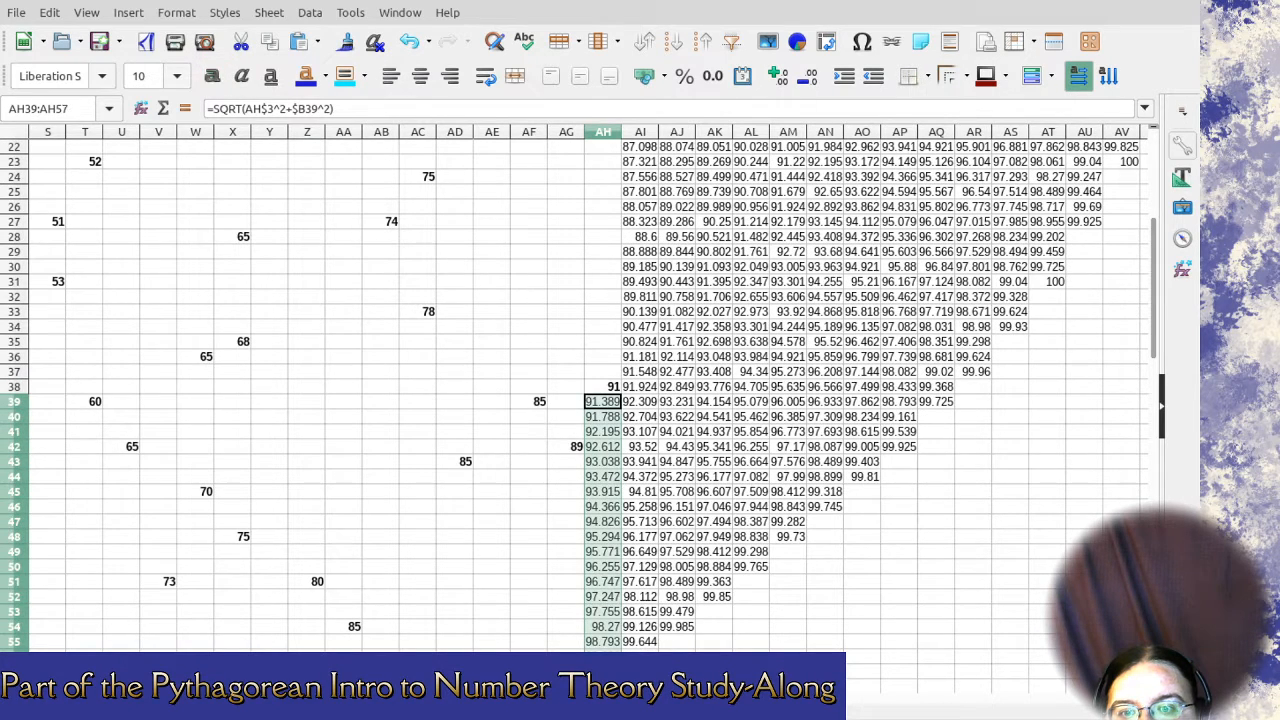
key(Delete)
Check column AI headed 85 down its full length for whole-number results, clear its contents and delete the entire column.
click(640, 132)
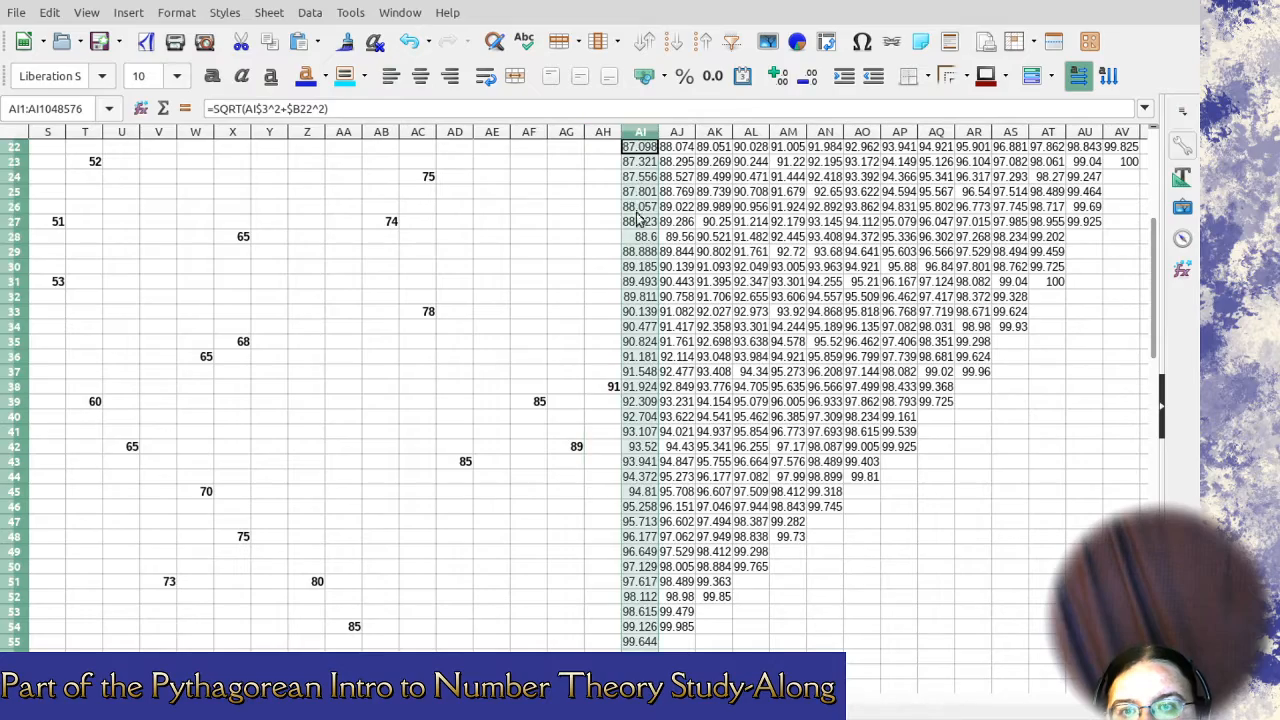
scroll(645, 180, up, 7)
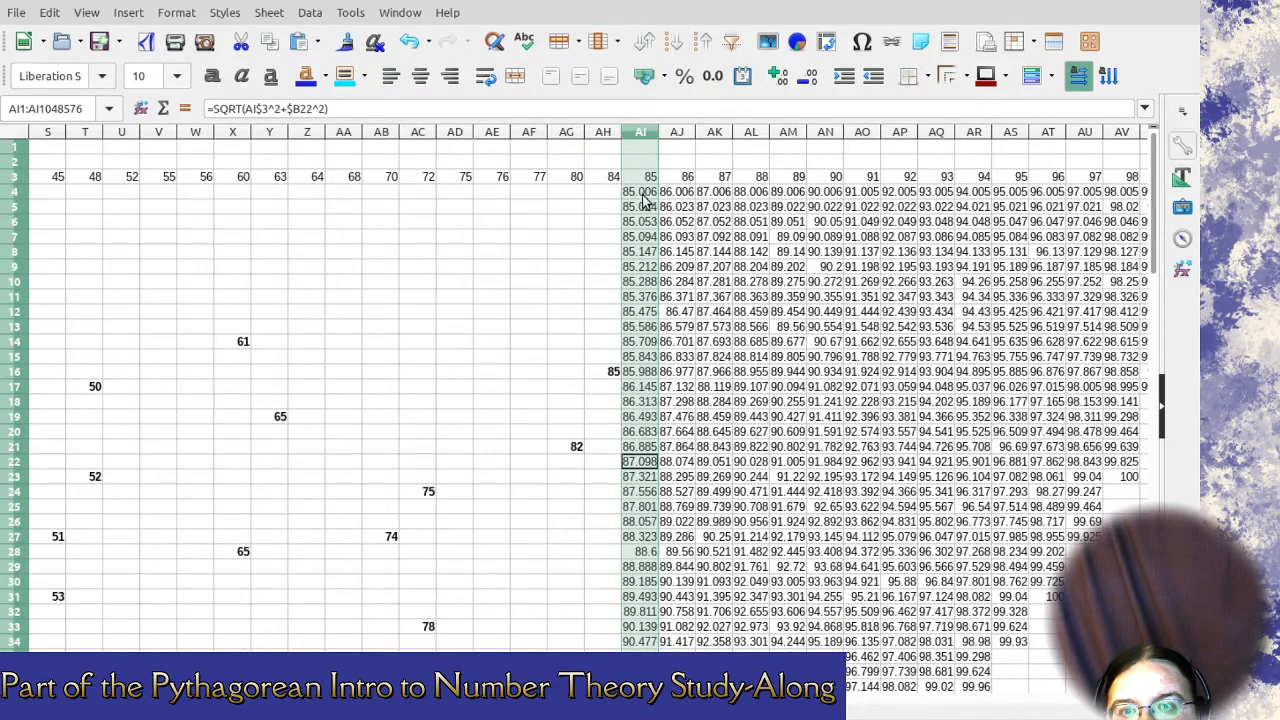
scroll(636, 550, down, 3)
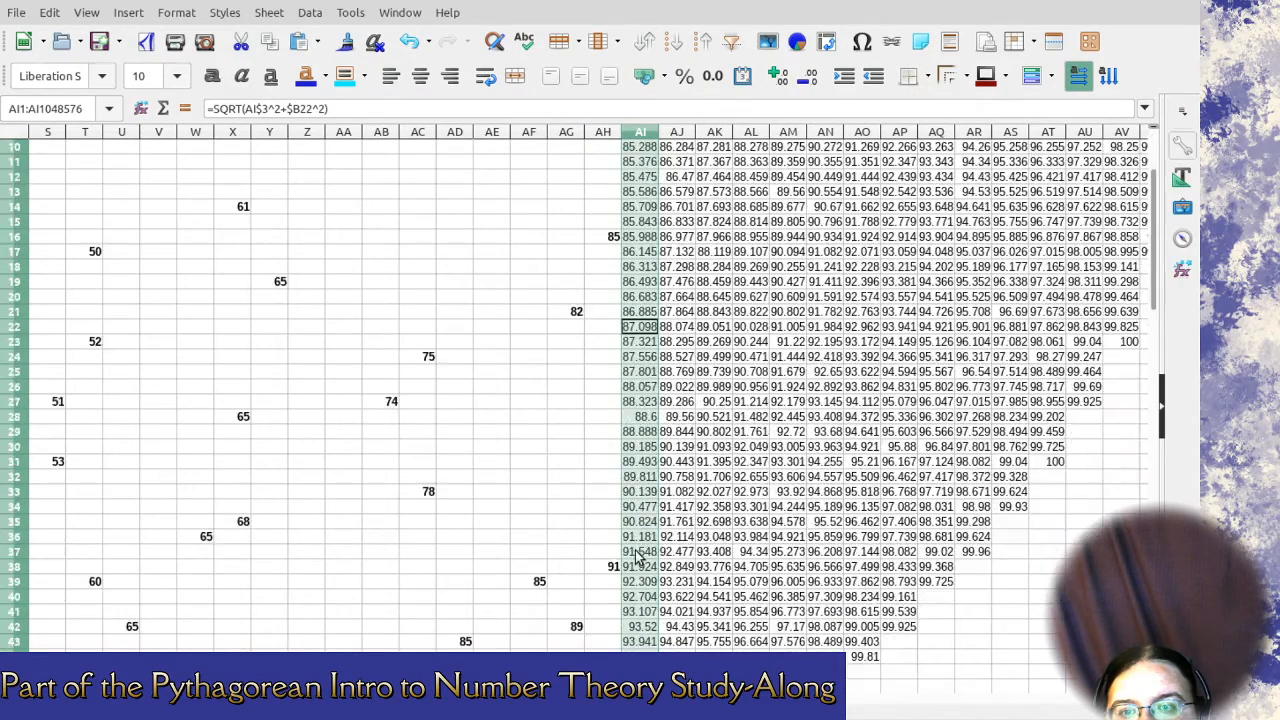
scroll(640, 555, down, 5)
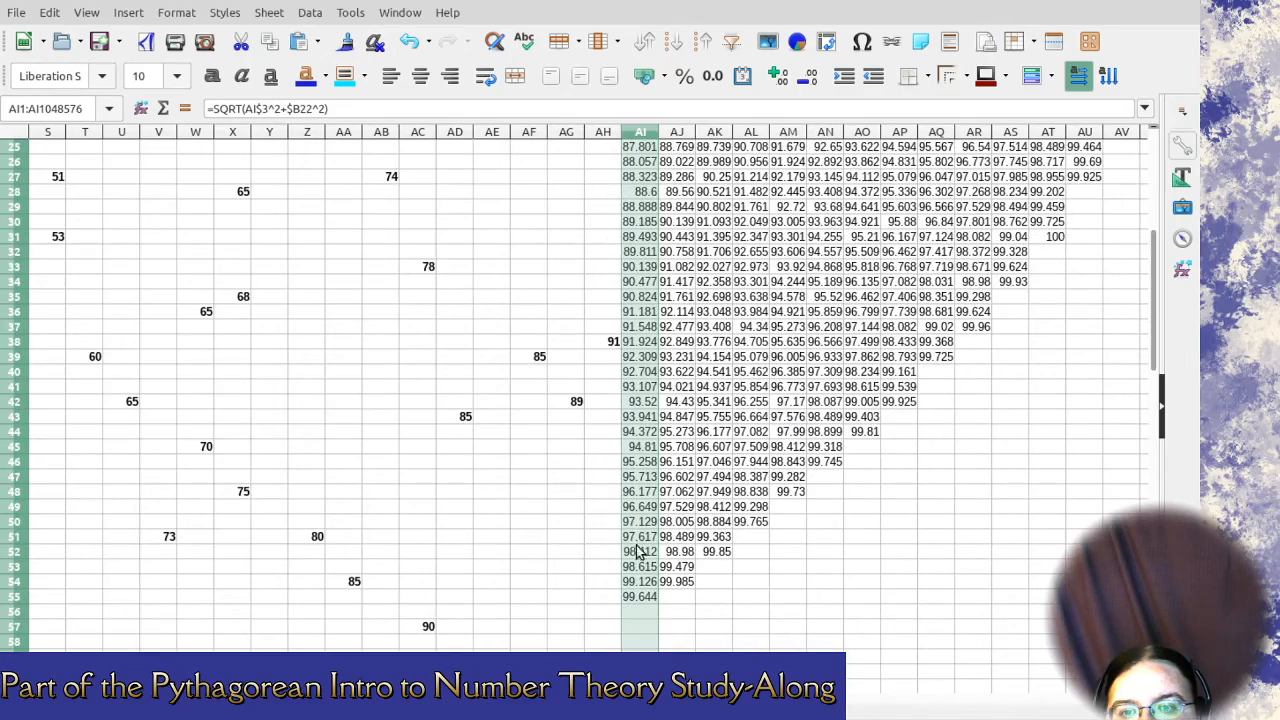
scroll(648, 505, up, 8)
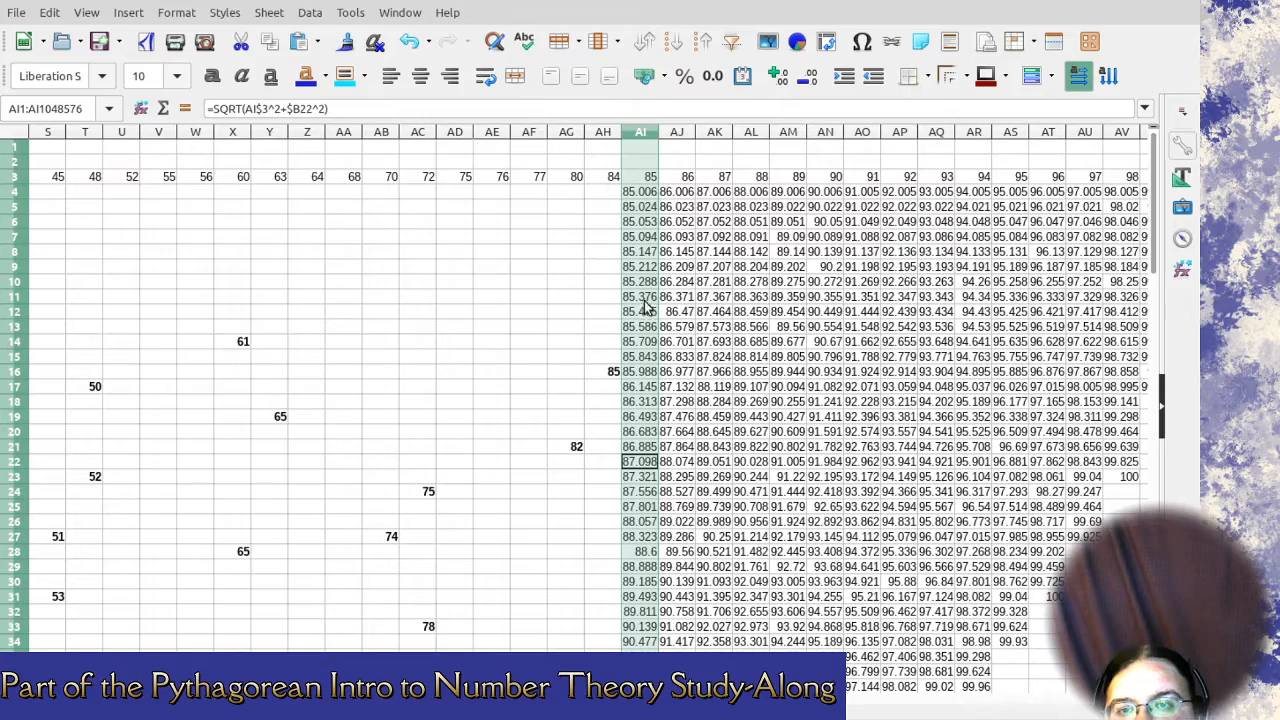
scroll(648, 289, down, 8)
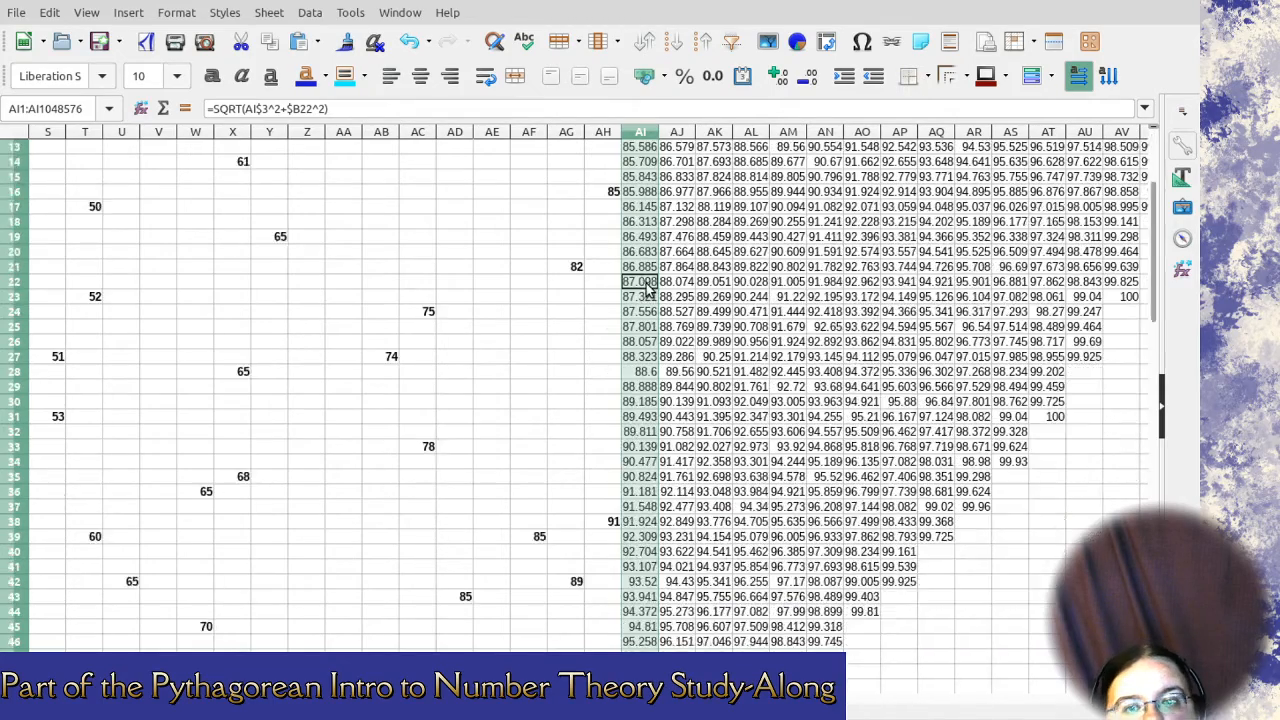
scroll(640, 330, down, 1)
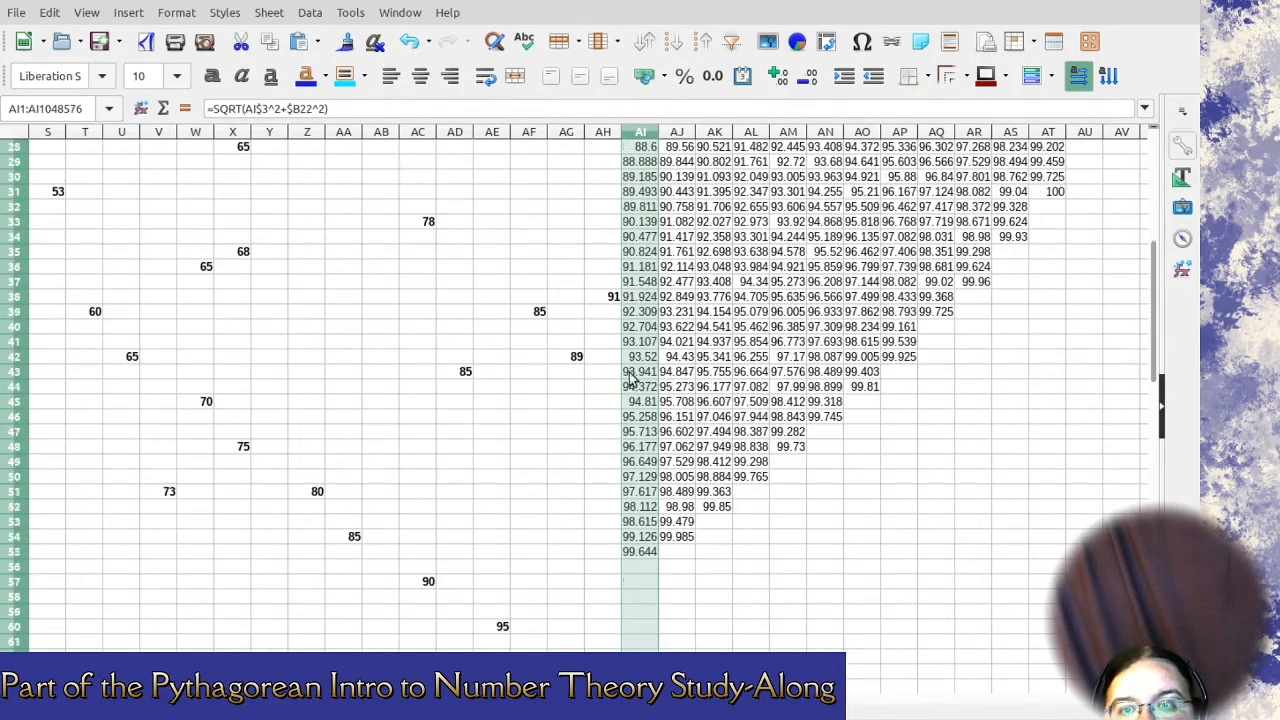
scroll(640, 486, down, 10)
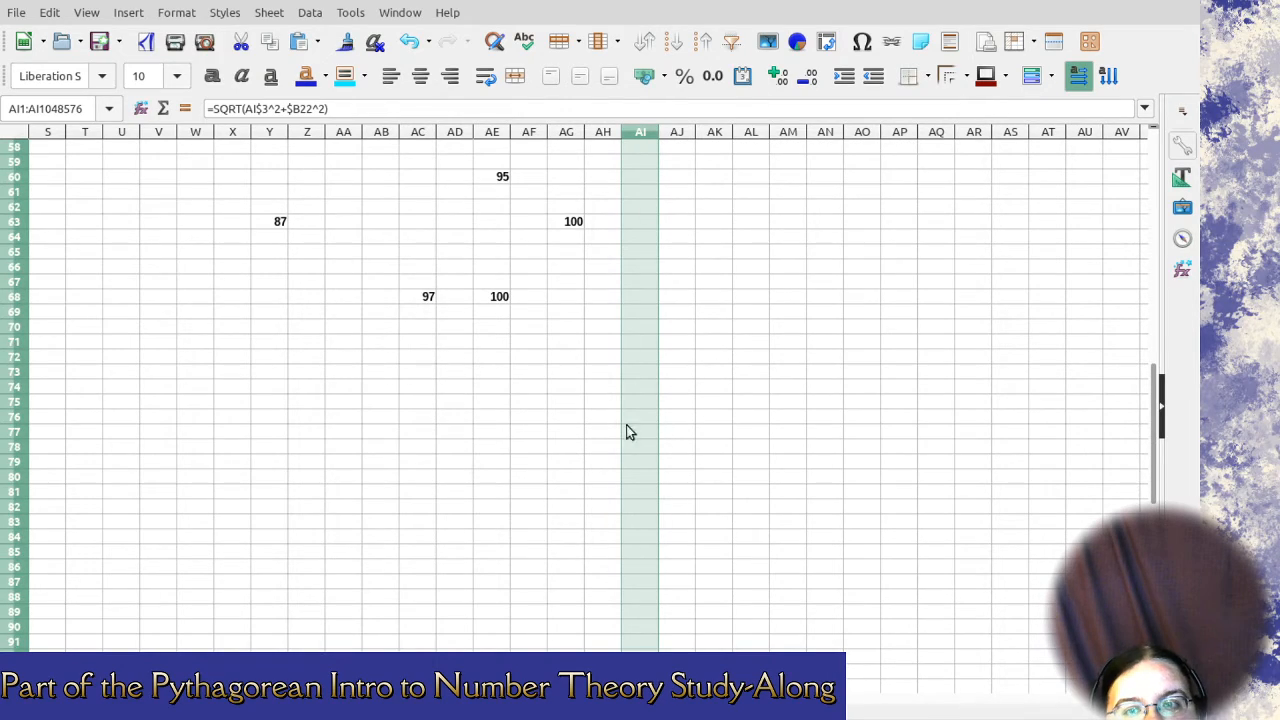
scroll(630, 432, up, 19)
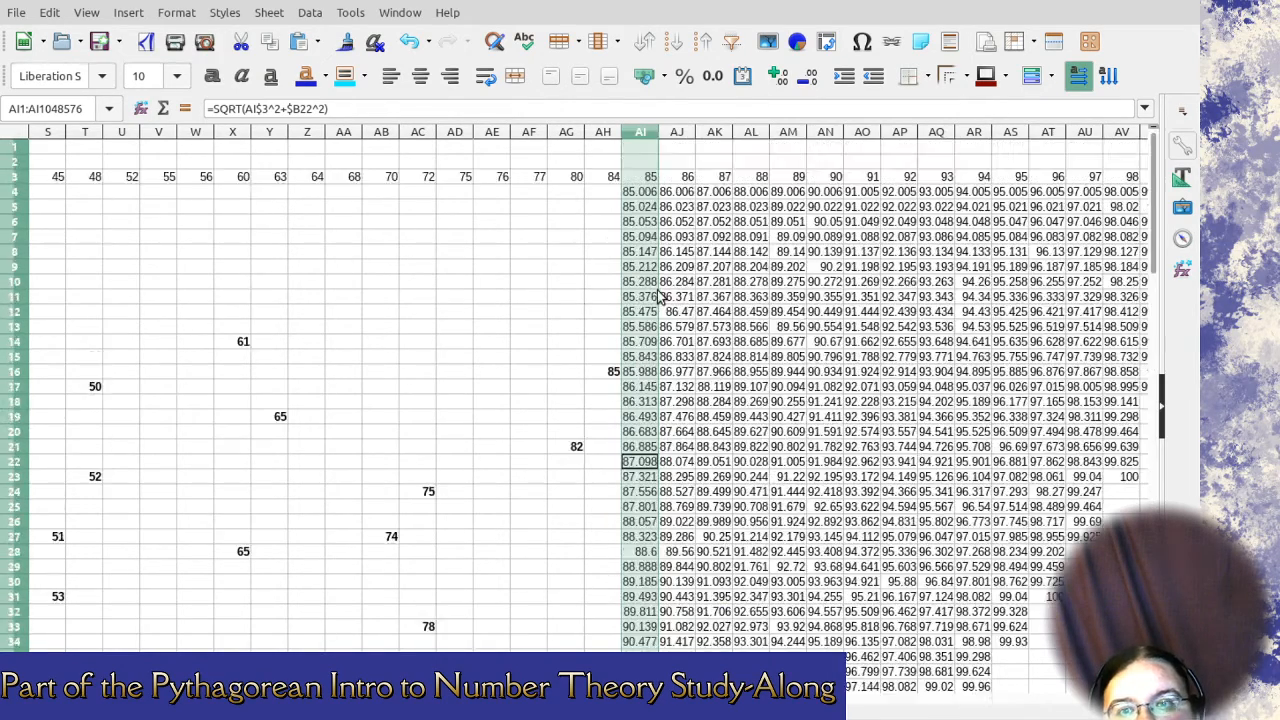
key(Delete)
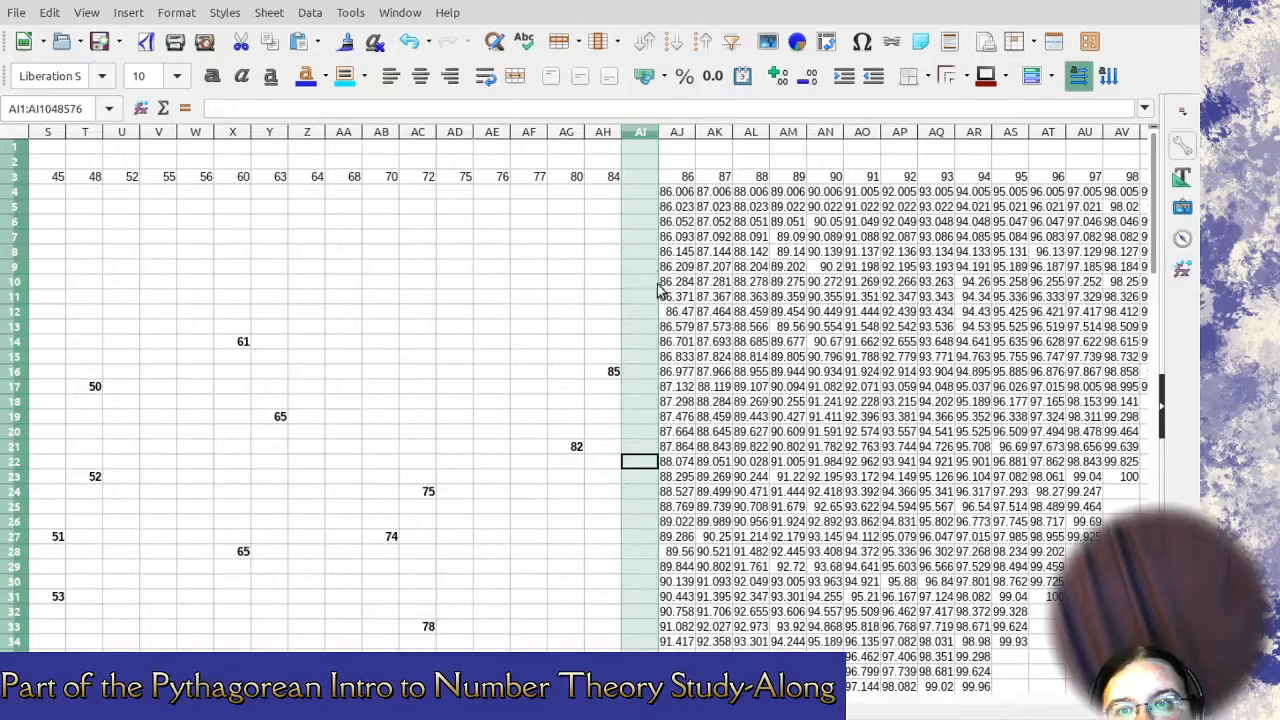
key(ctrl+minus)
Check the columns headed 86 and 87 in AI for whole-number results and delete both entire columns.
click(641, 133)
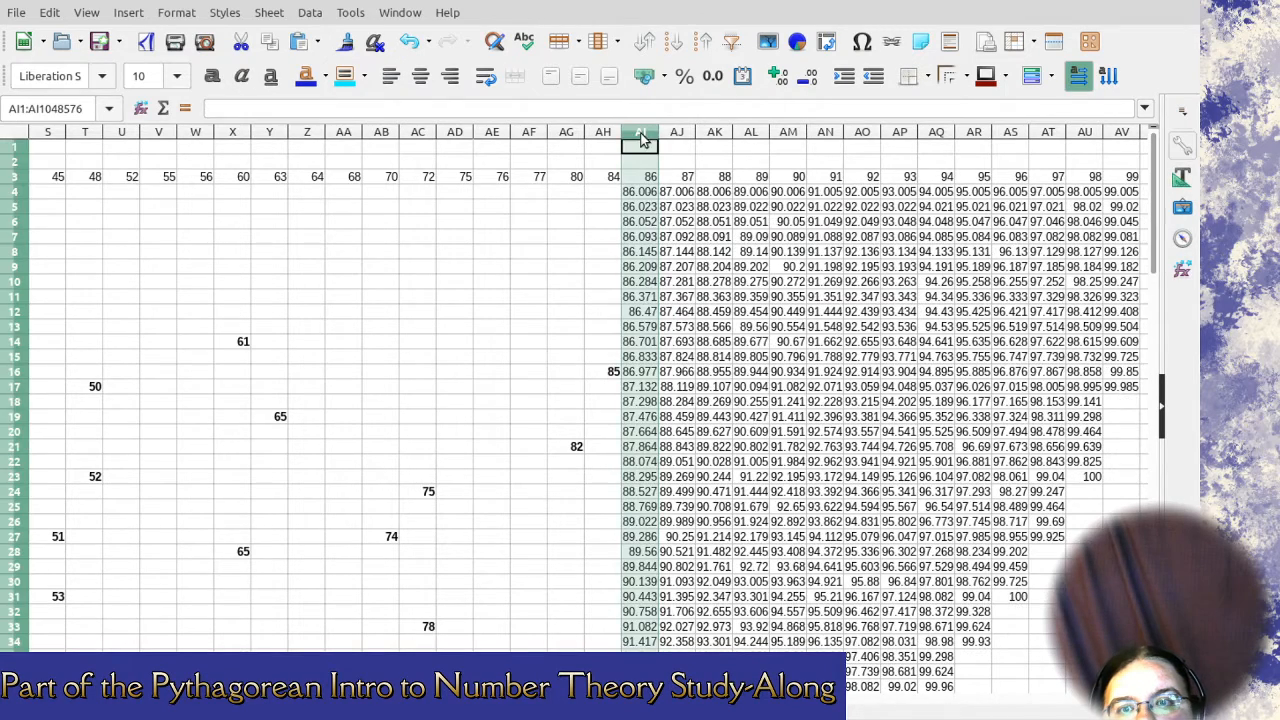
scroll(645, 272, down, 6)
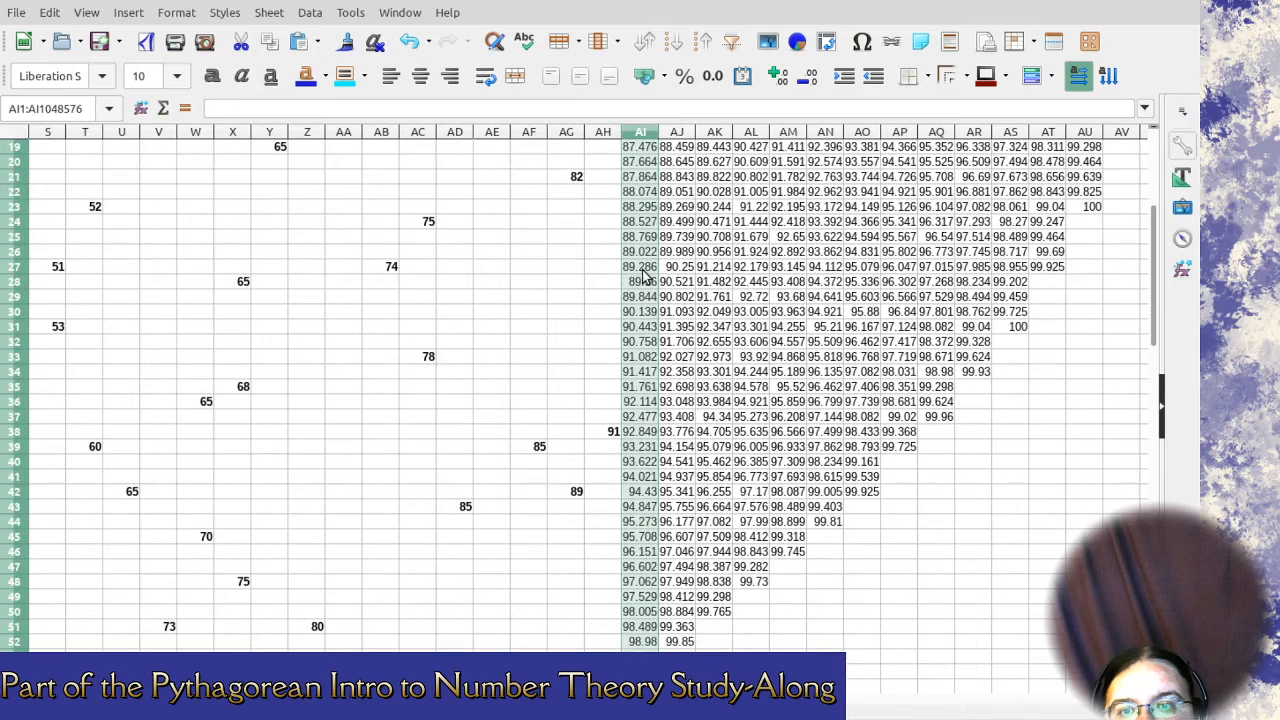
key(ctrl+minus)
click(636, 133)
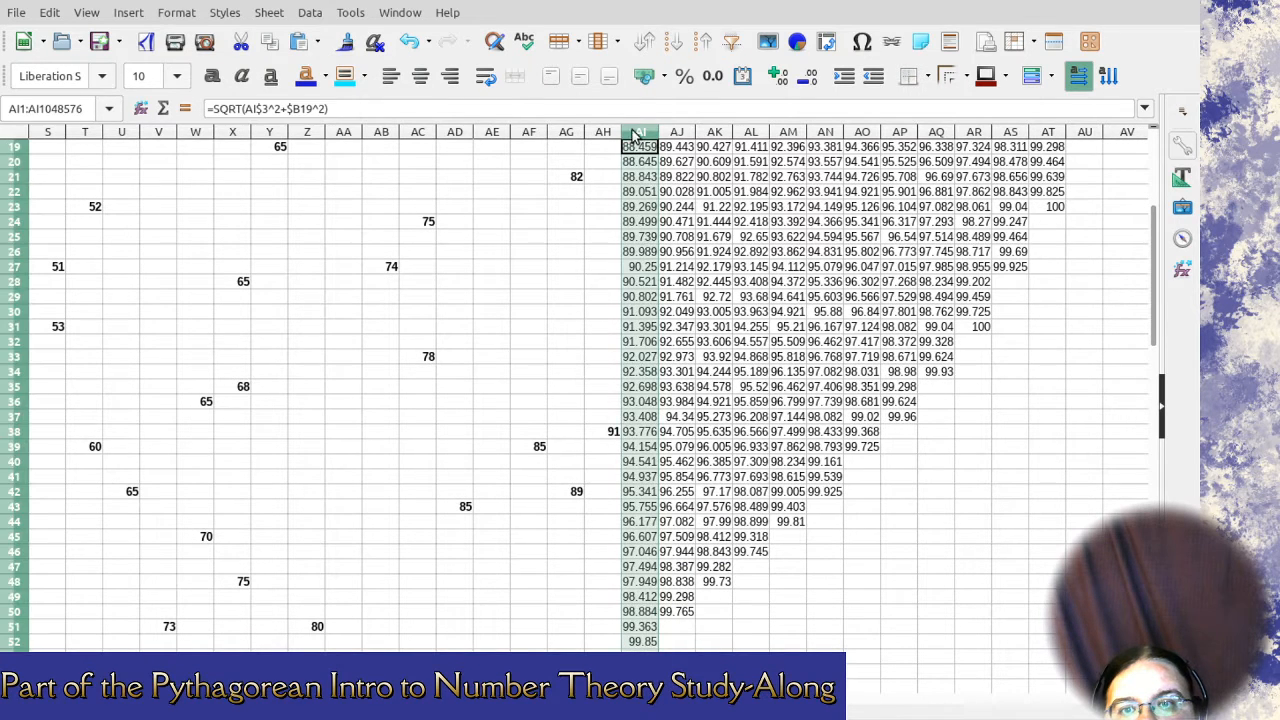
scroll(646, 420, up, 6)
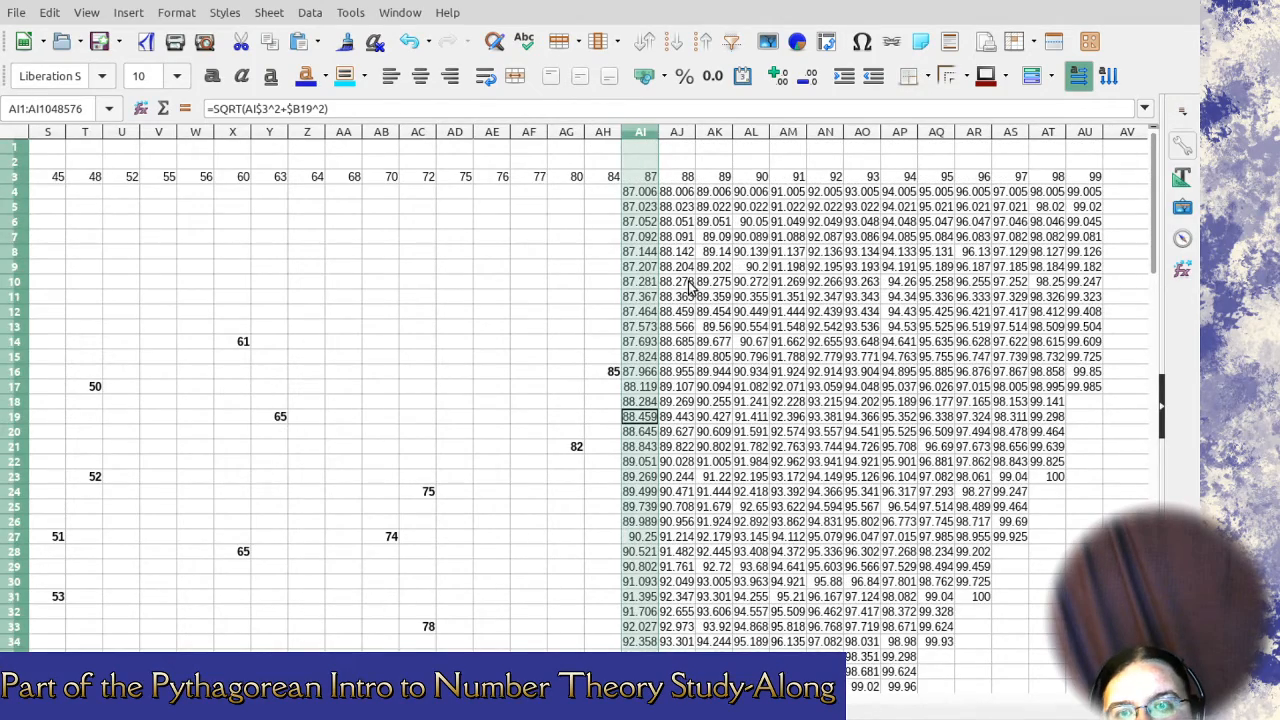
key(ctrl+minus)
Check the columns headed 88 and 89 in AI for whole-number results and delete both entire columns.
click(641, 132)
scroll(638, 280, down, 7)
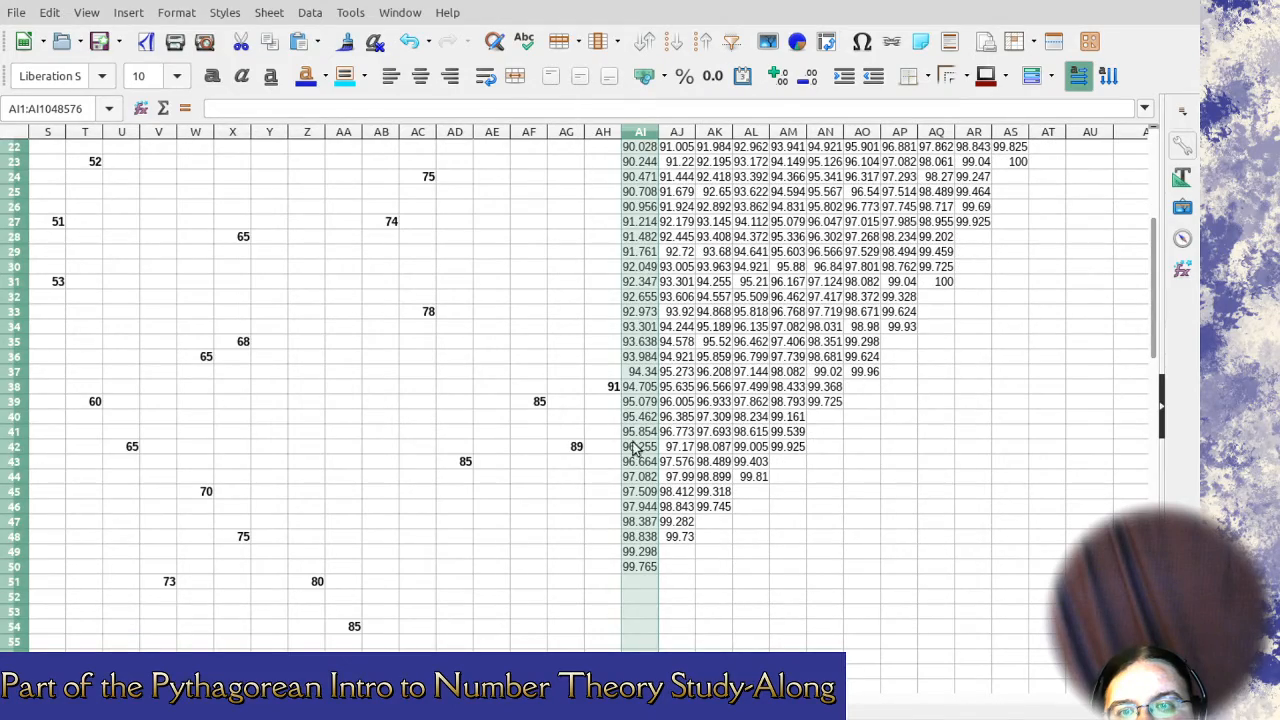
scroll(632, 448, up, 7)
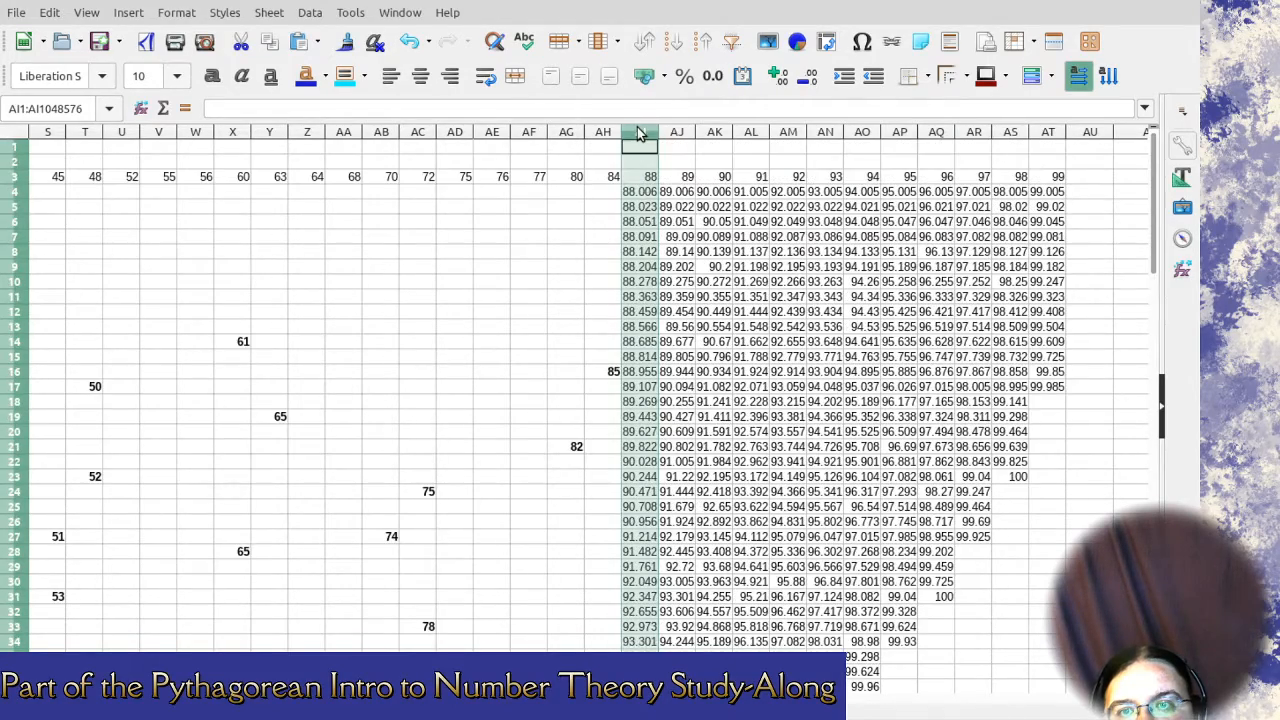
key(ctrl+minus)
click(637, 134)
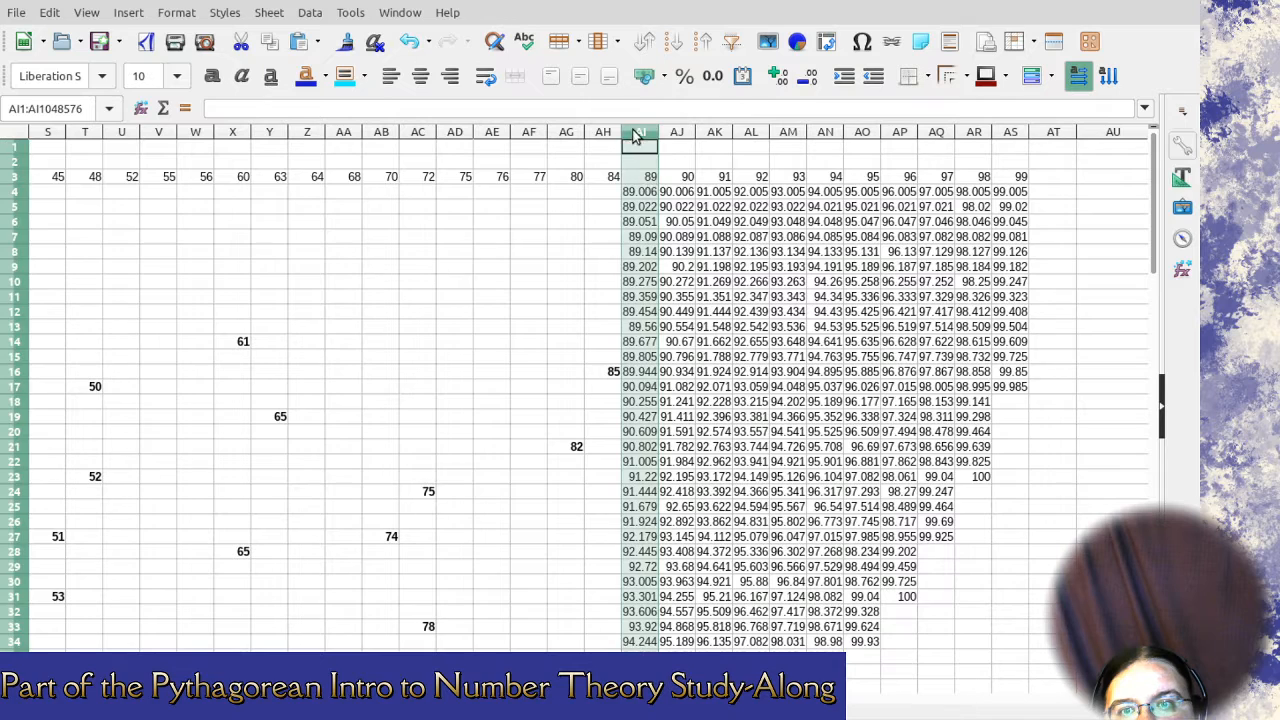
scroll(632, 228, down, 5)
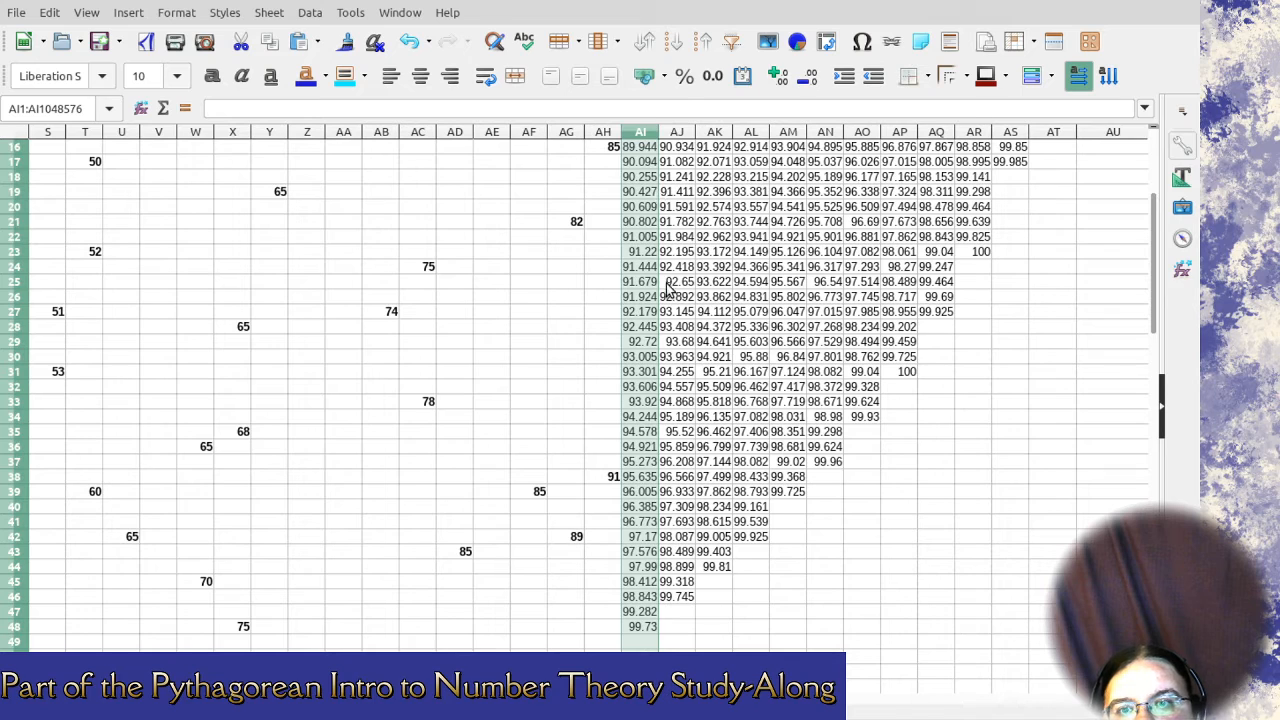
key(ctrl+minus)
Check column AI headed 90 for whole-number results and delete the entire column.
scroll(641, 482, up, 1)
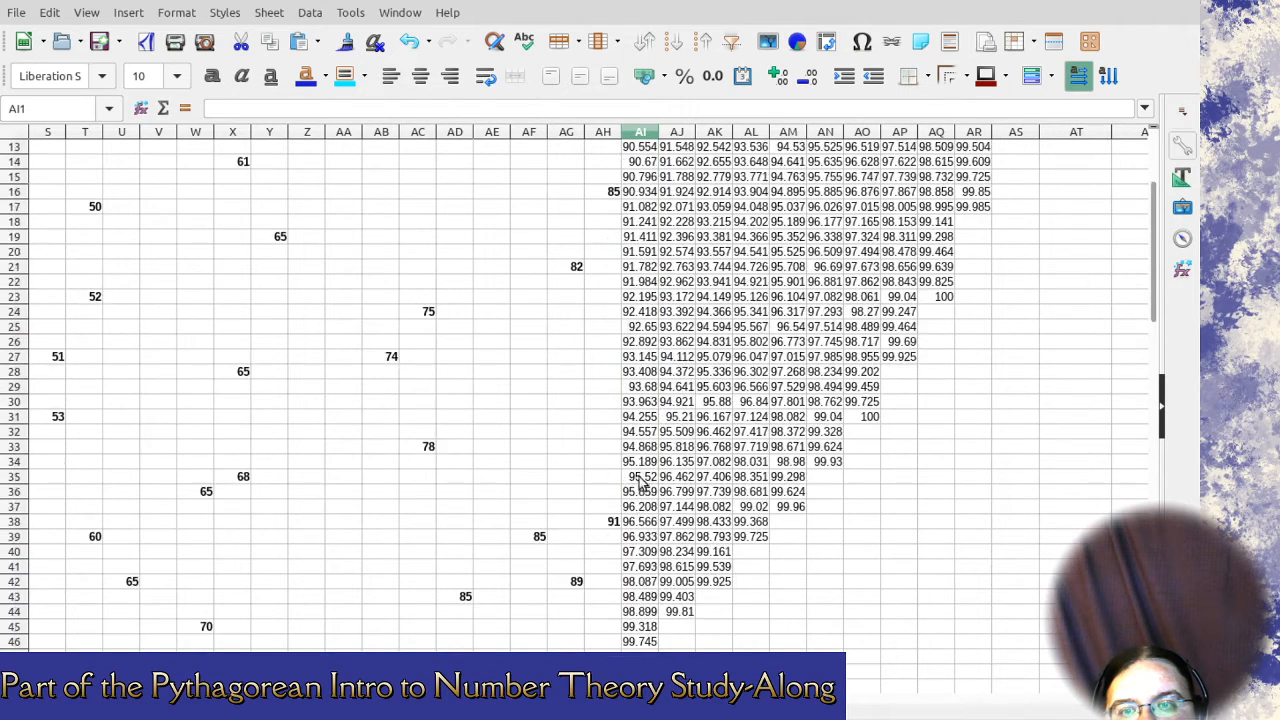
scroll(641, 482, up, 4)
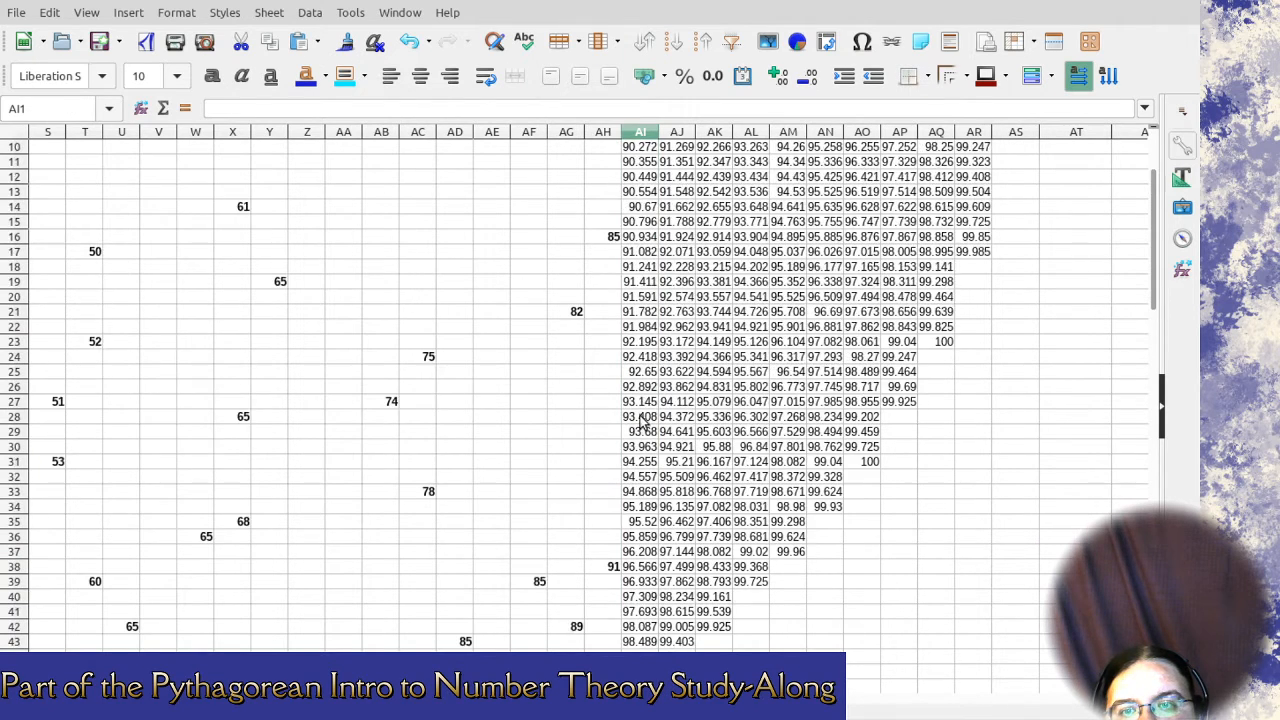
click(641, 132)
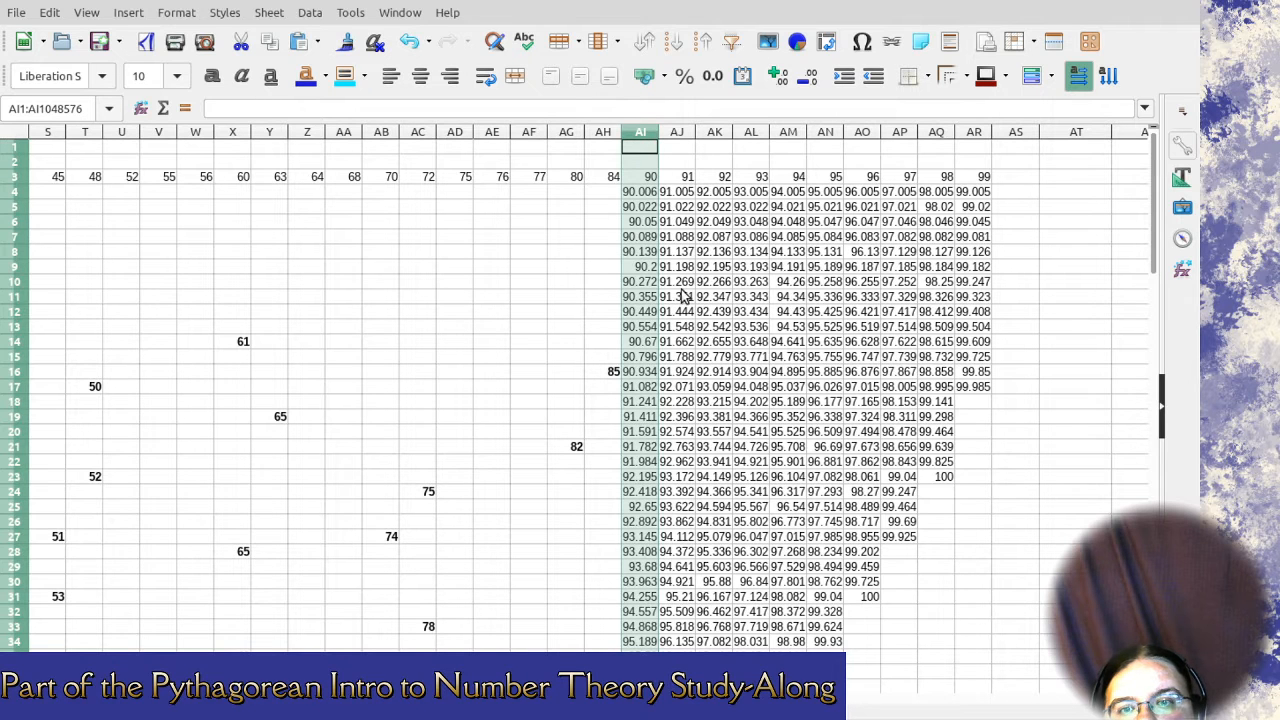
key(ctrl+minus)
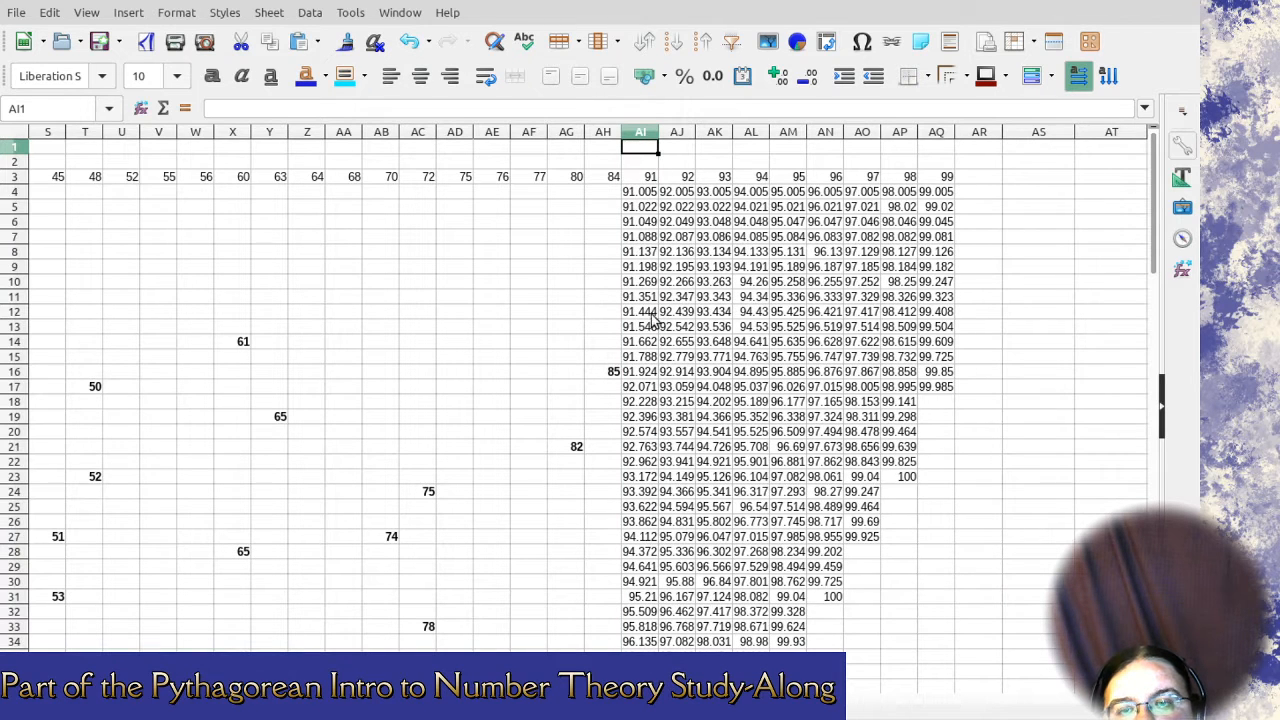
Check the columns headed 91 and 92 in AI for whole-number results and delete both entire columns.
scroll(641, 375, down, 3)
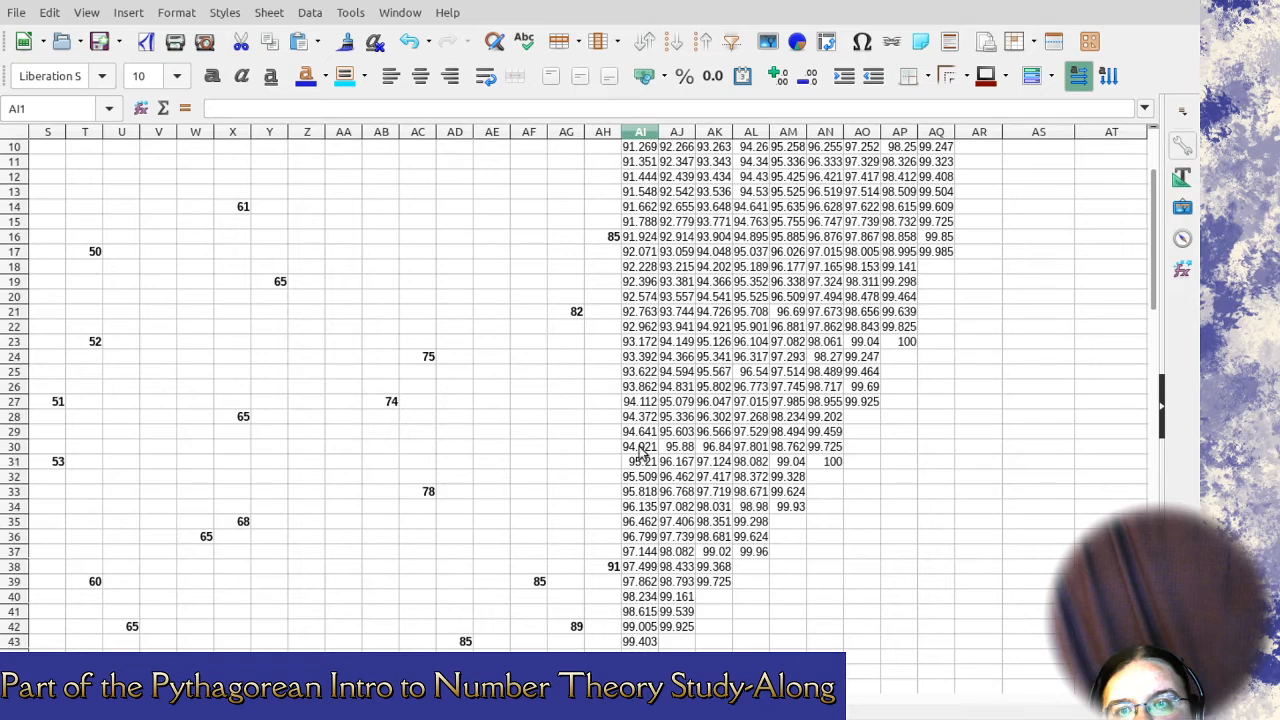
scroll(641, 452, up, 3)
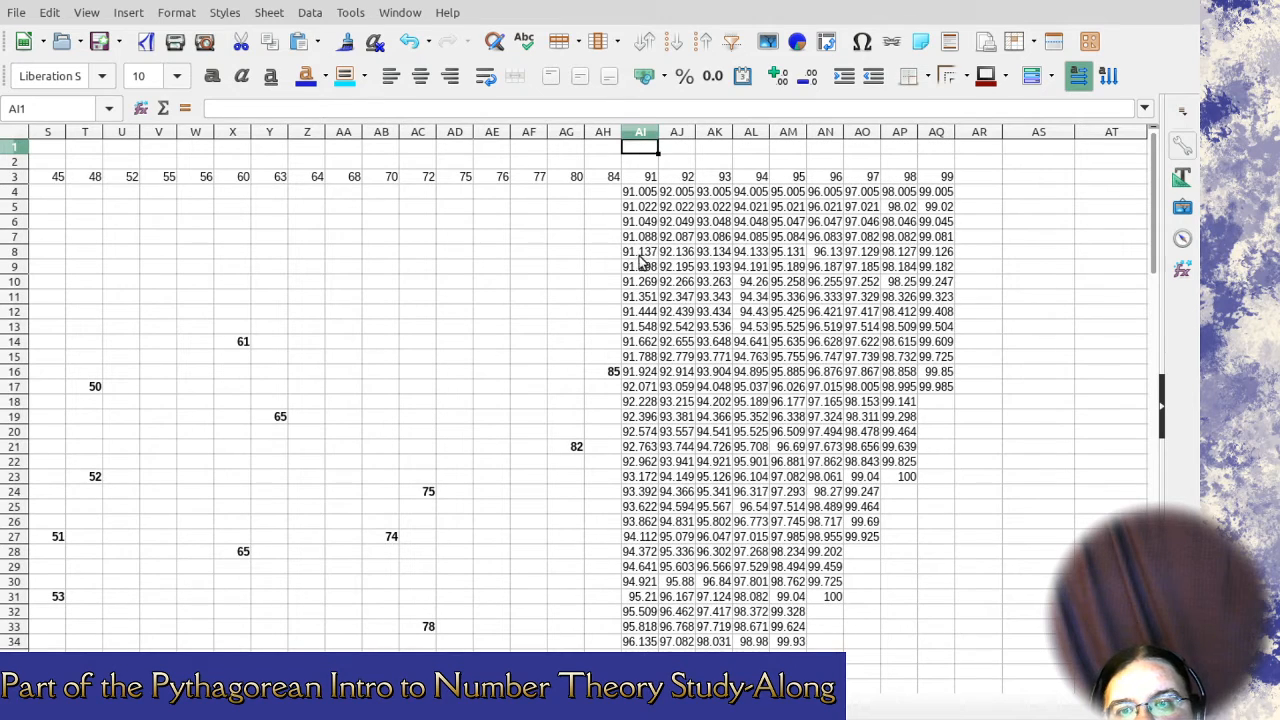
scroll(648, 320, down, 4)
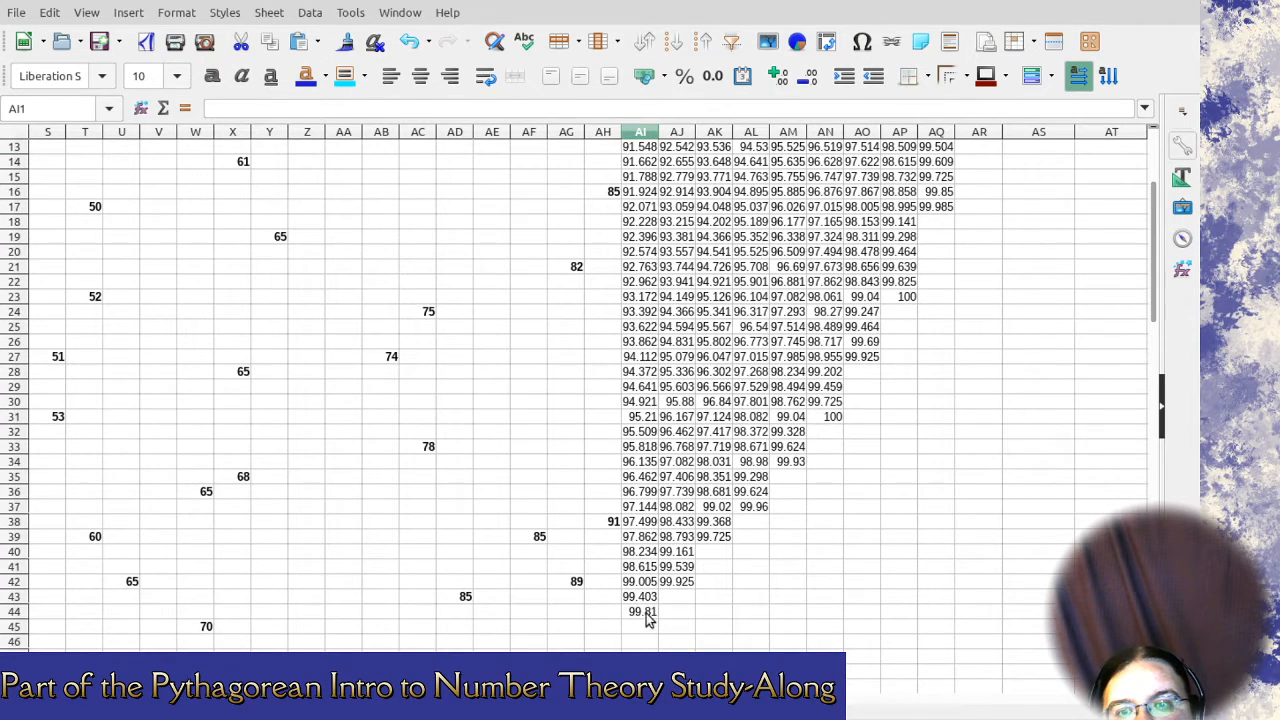
scroll(648, 522, up, 4)
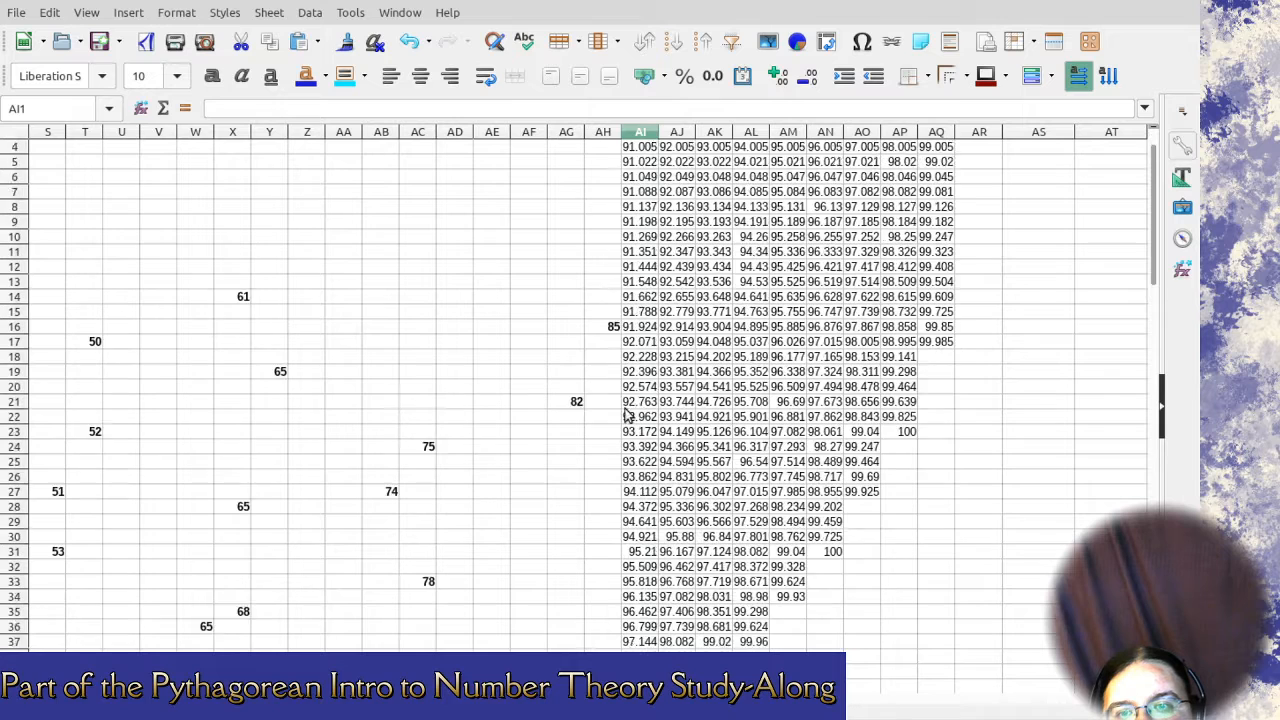
click(641, 137)
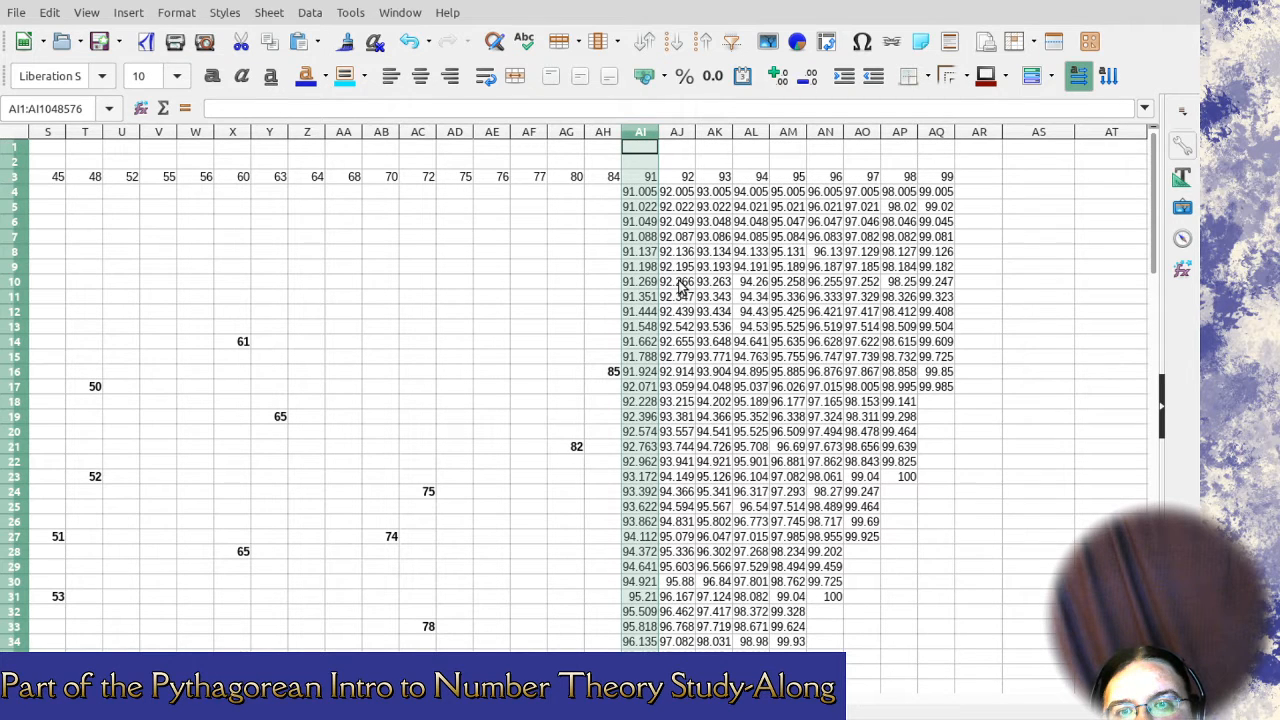
key(ctrl+minus)
scroll(640, 290, down, 4)
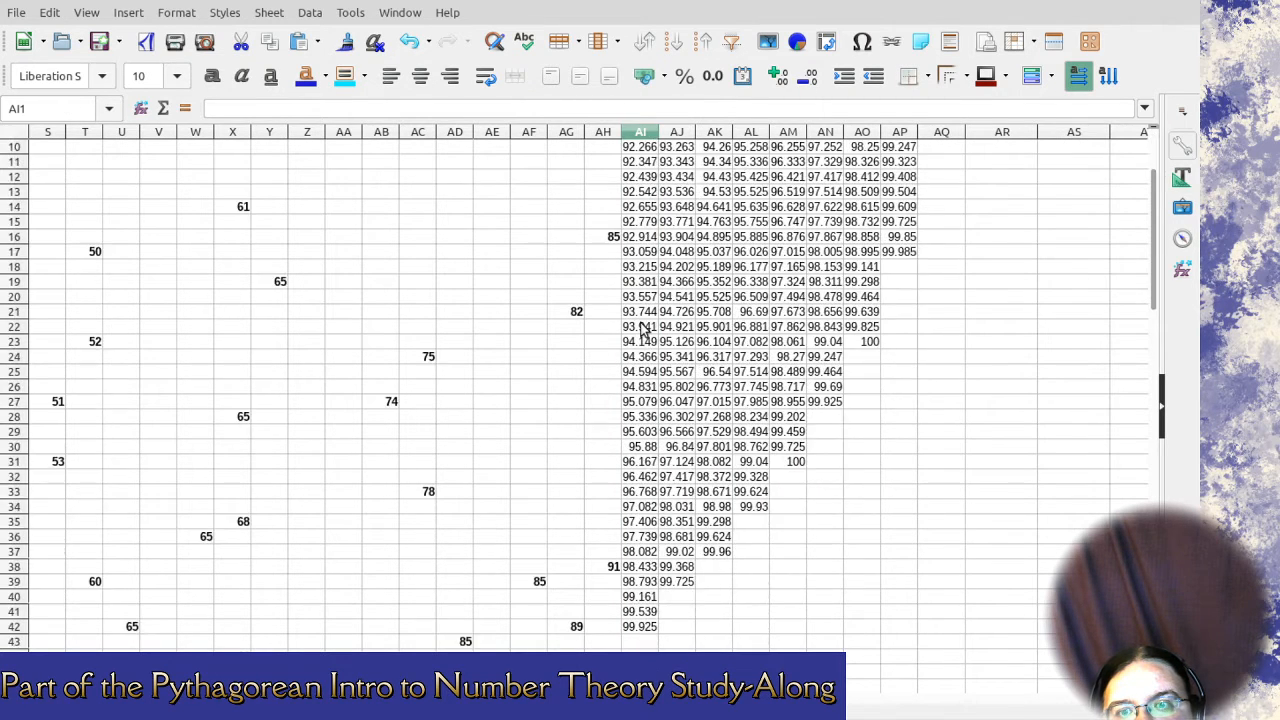
click(645, 133)
key(ctrl+minus)
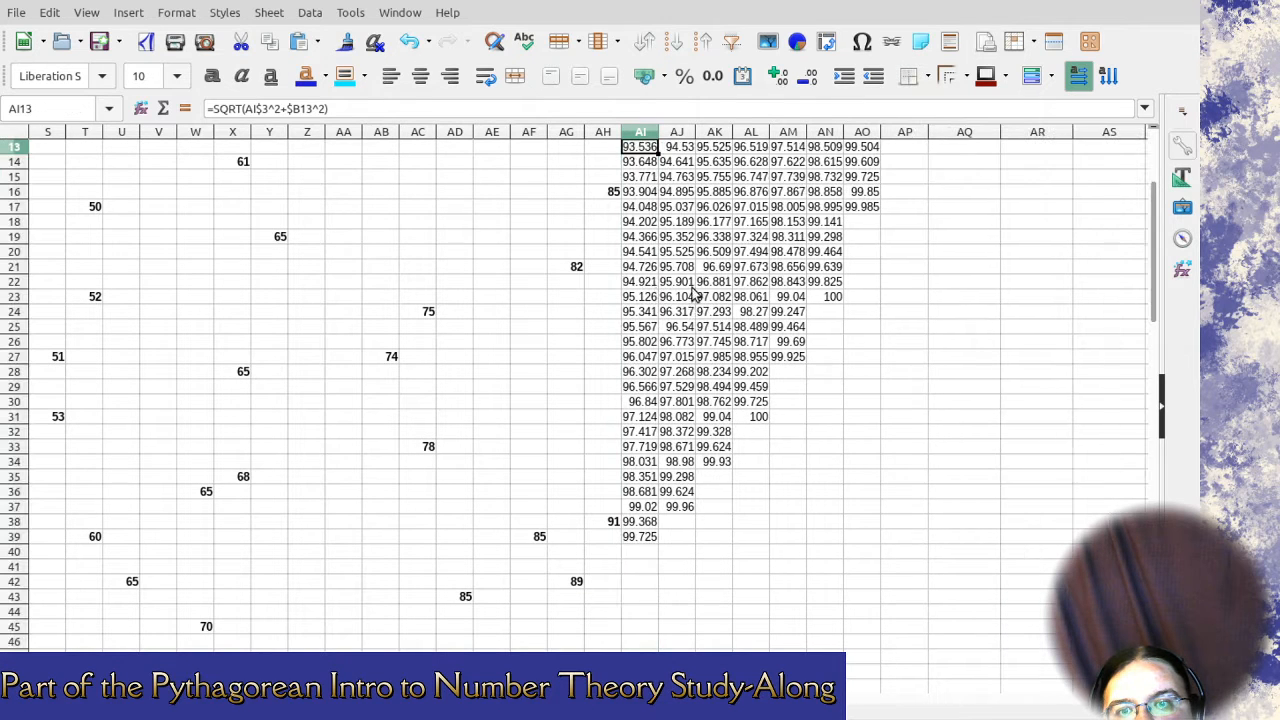
Check the columns headed 93 and 94 in AI for whole-number results and delete both entire columns.
scroll(642, 445, up, 3)
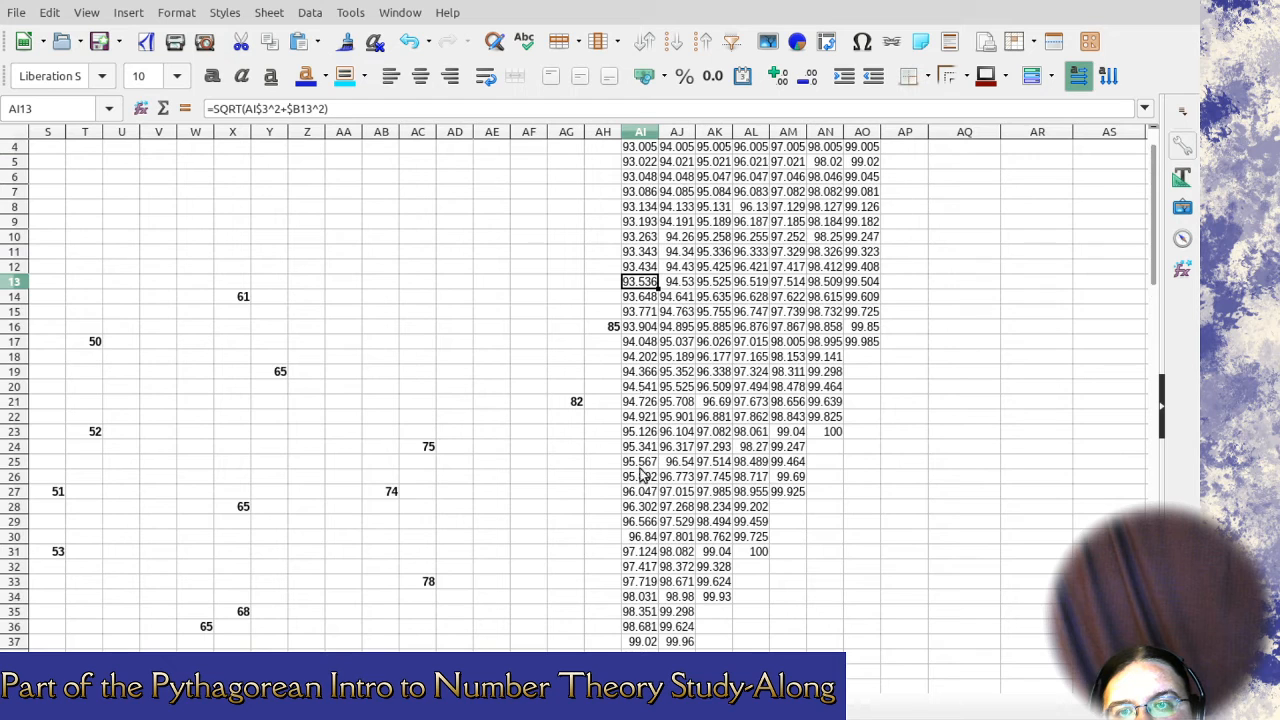
scroll(645, 172, up, 1)
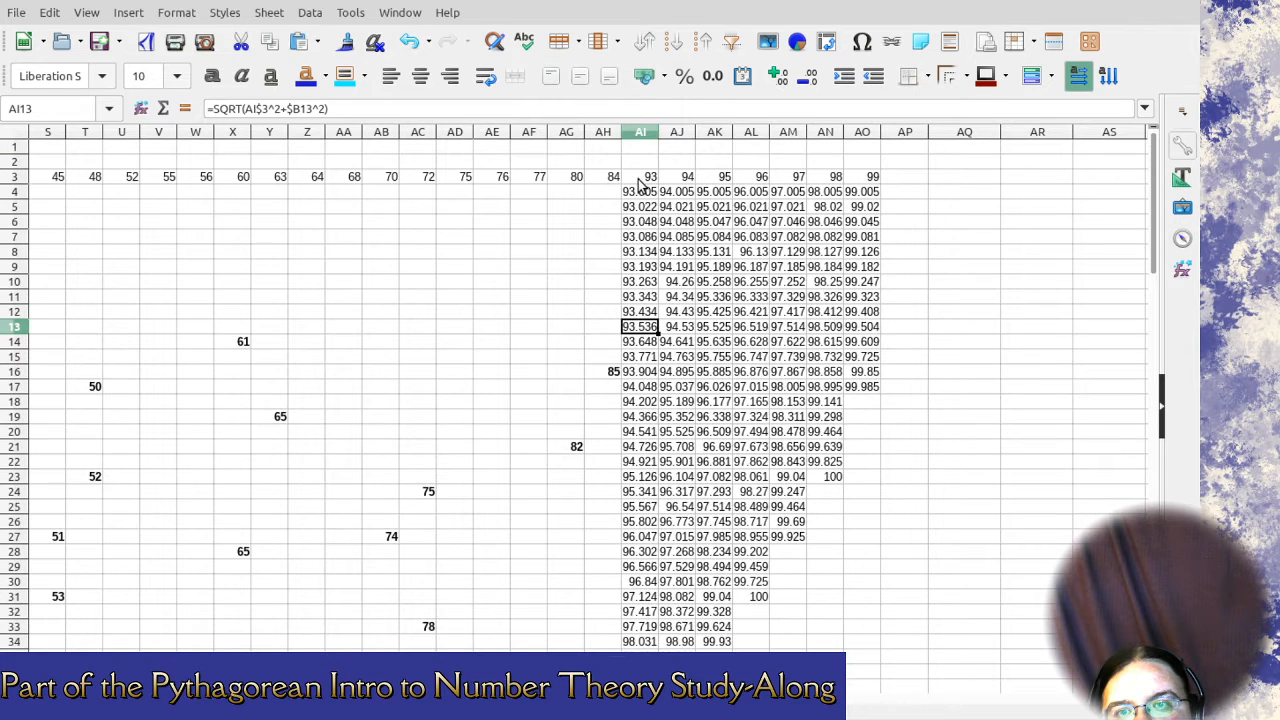
click(641, 178)
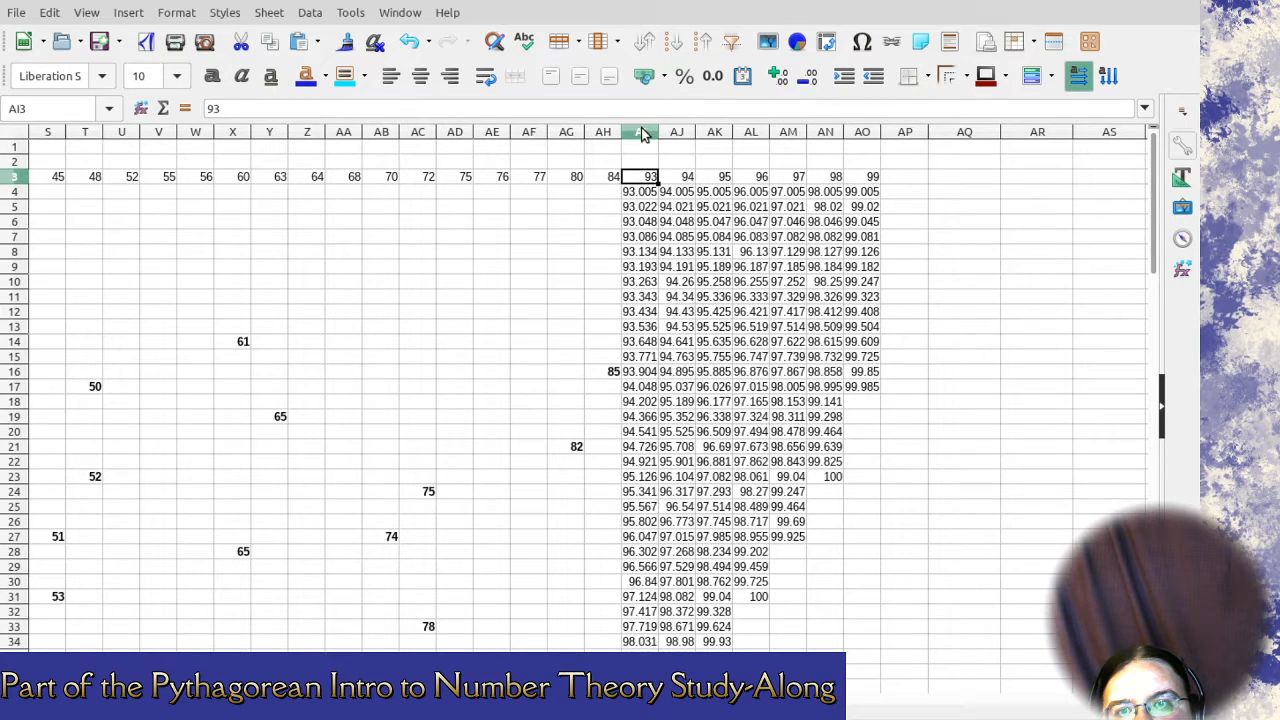
click(641, 132)
key(ctrl+minus)
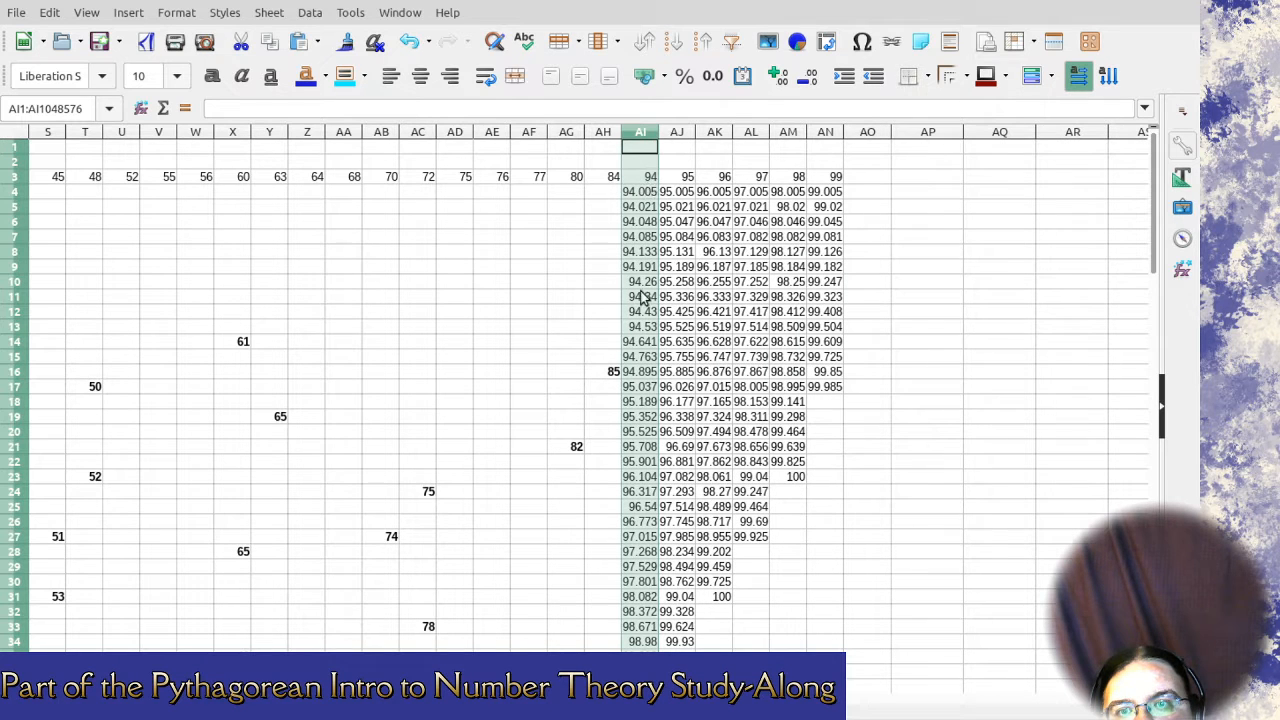
scroll(648, 300, down, 2)
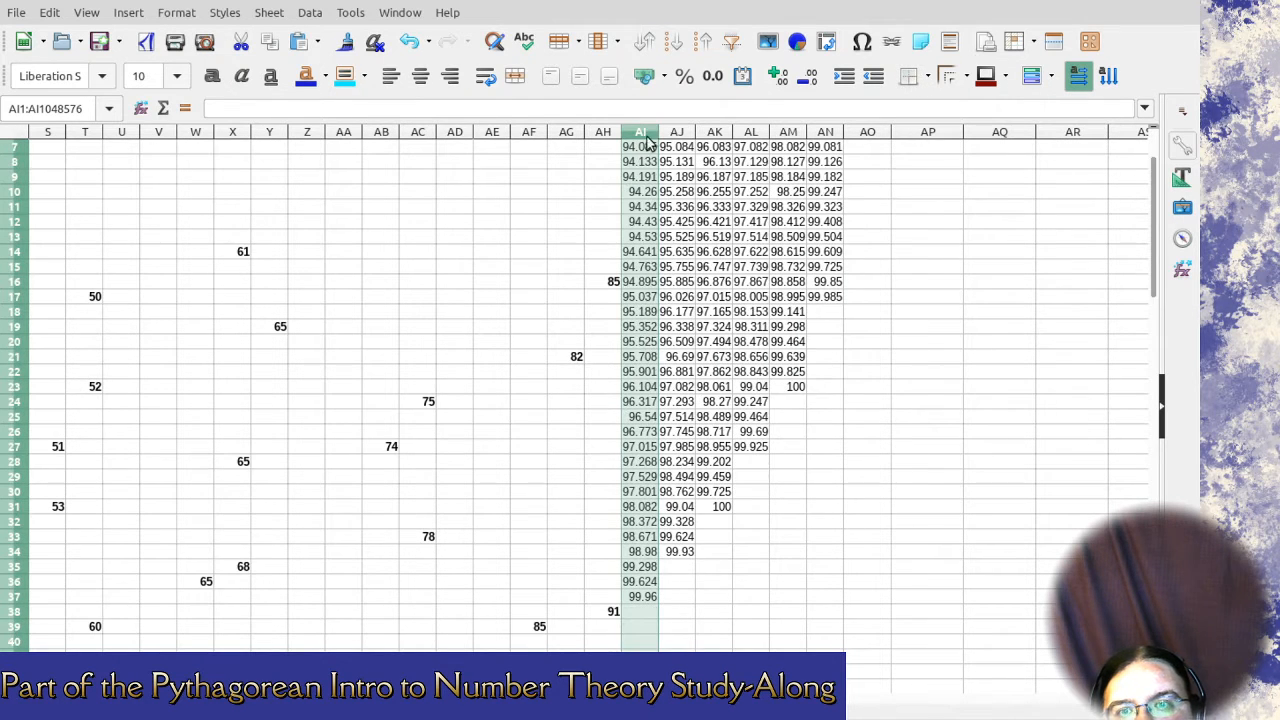
key(ctrl+minus)
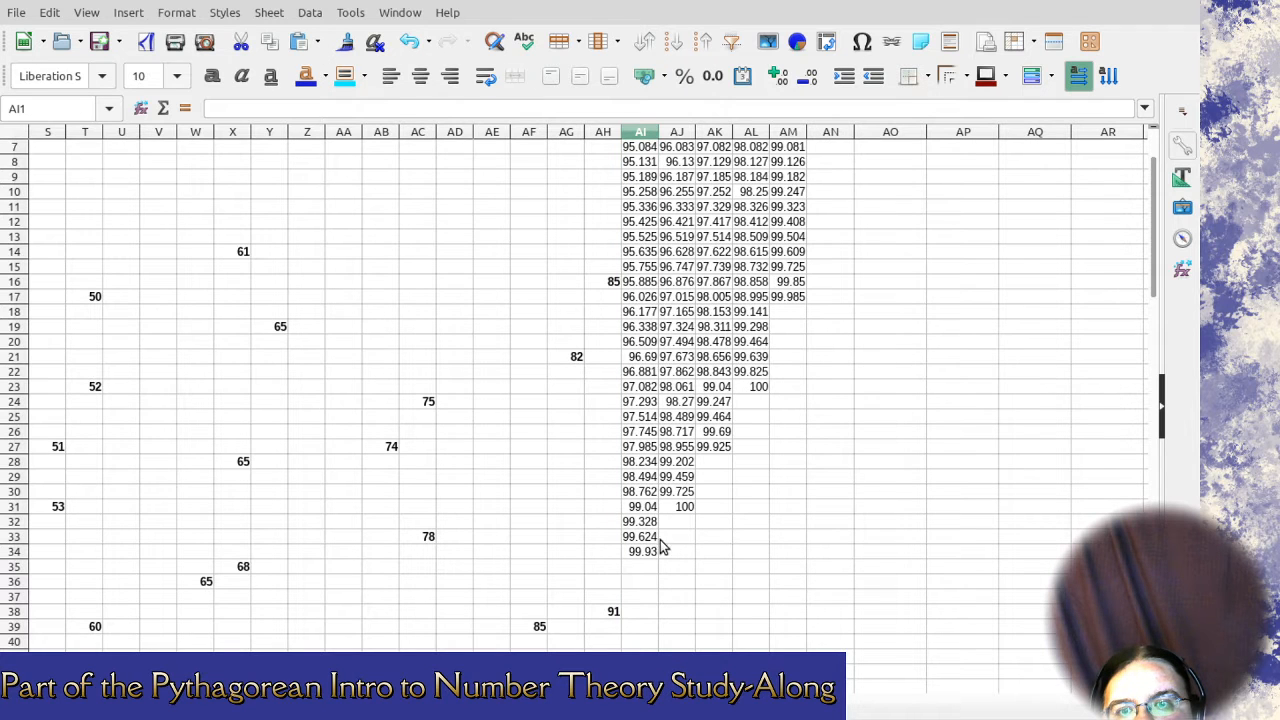
Delete the entire column AI headed 95, which has no whole-number result.
scroll(650, 170, up, 2)
click(640, 131)
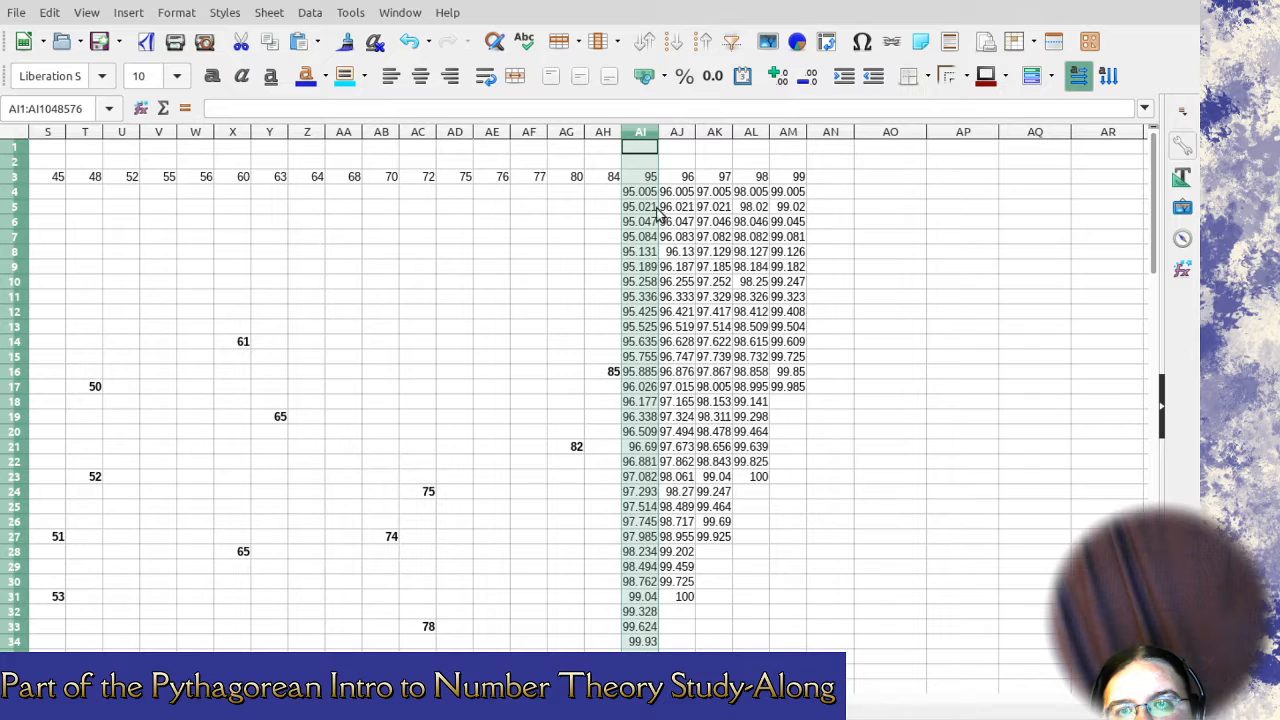
key(ctrl+minus)
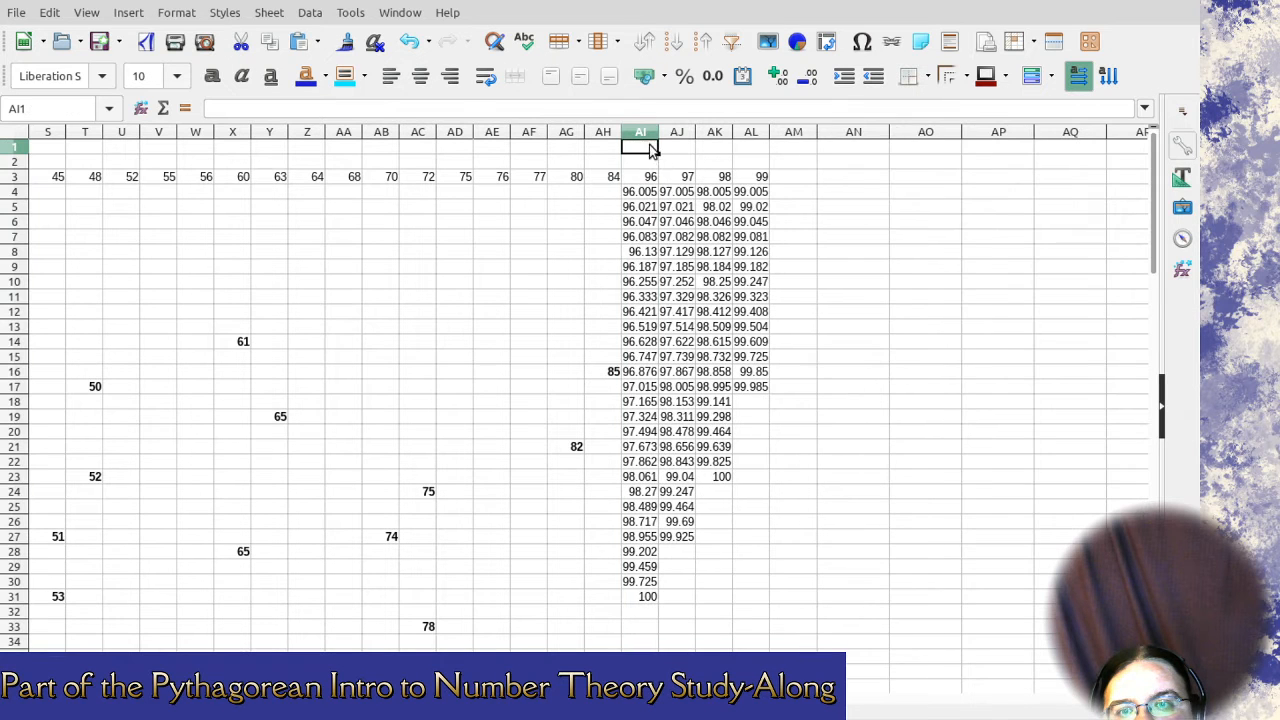
Bold the whole-number result 100 in AI31 under heading 96 and clear the decimals in AI4:AI30.
click(636, 600)
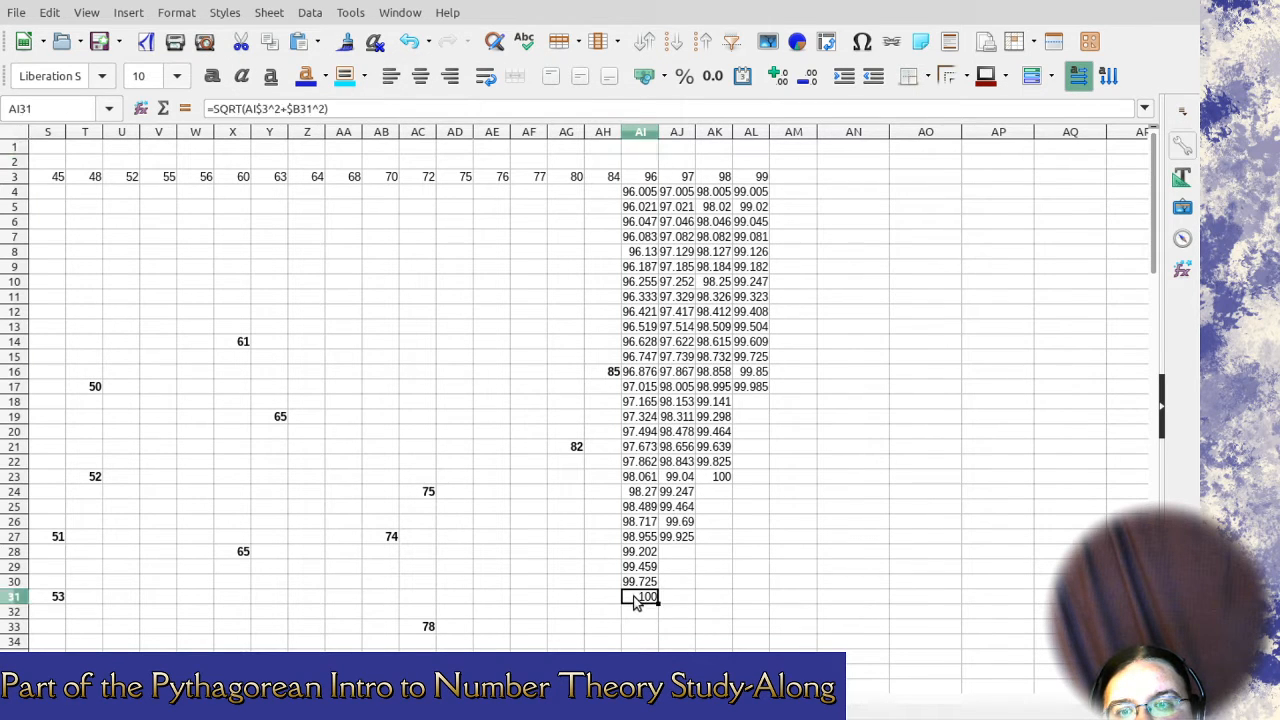
click(212, 76)
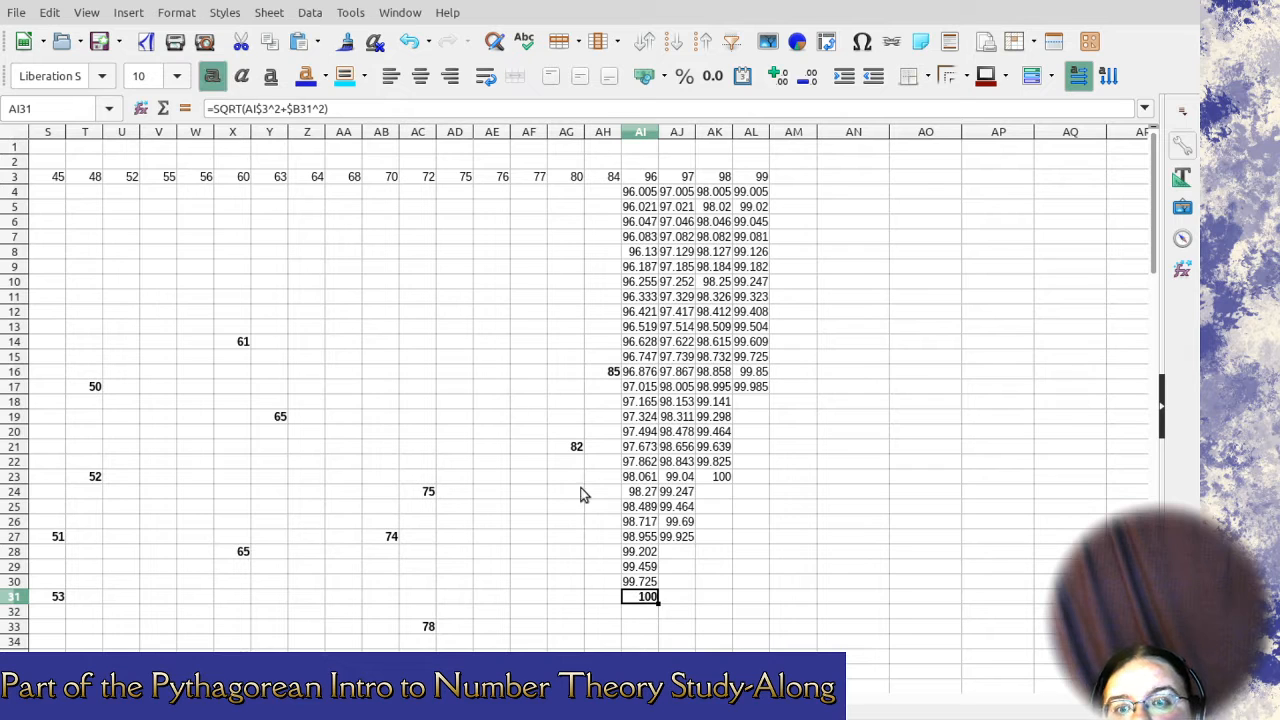
drag(640, 583, 641, 201)
key(Delete)
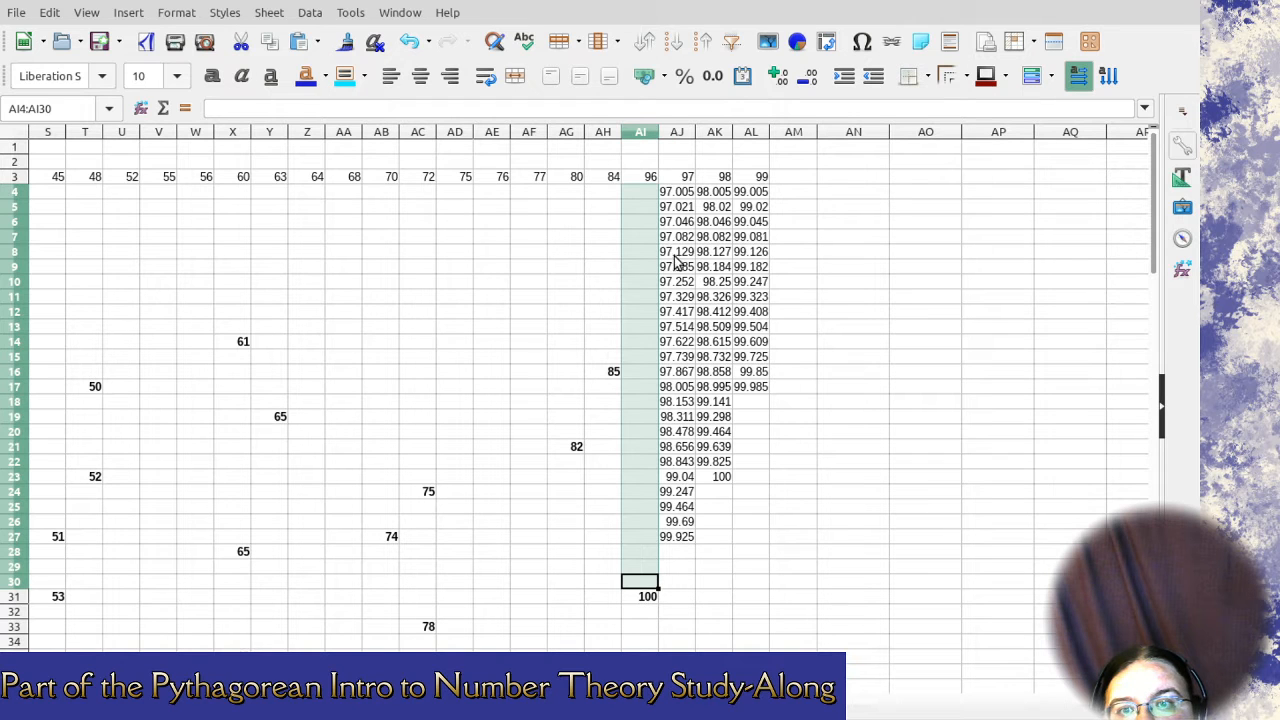
Delete the entire column headed 97 and bold the result 100 in AJ23 under heading 98.
click(676, 139)
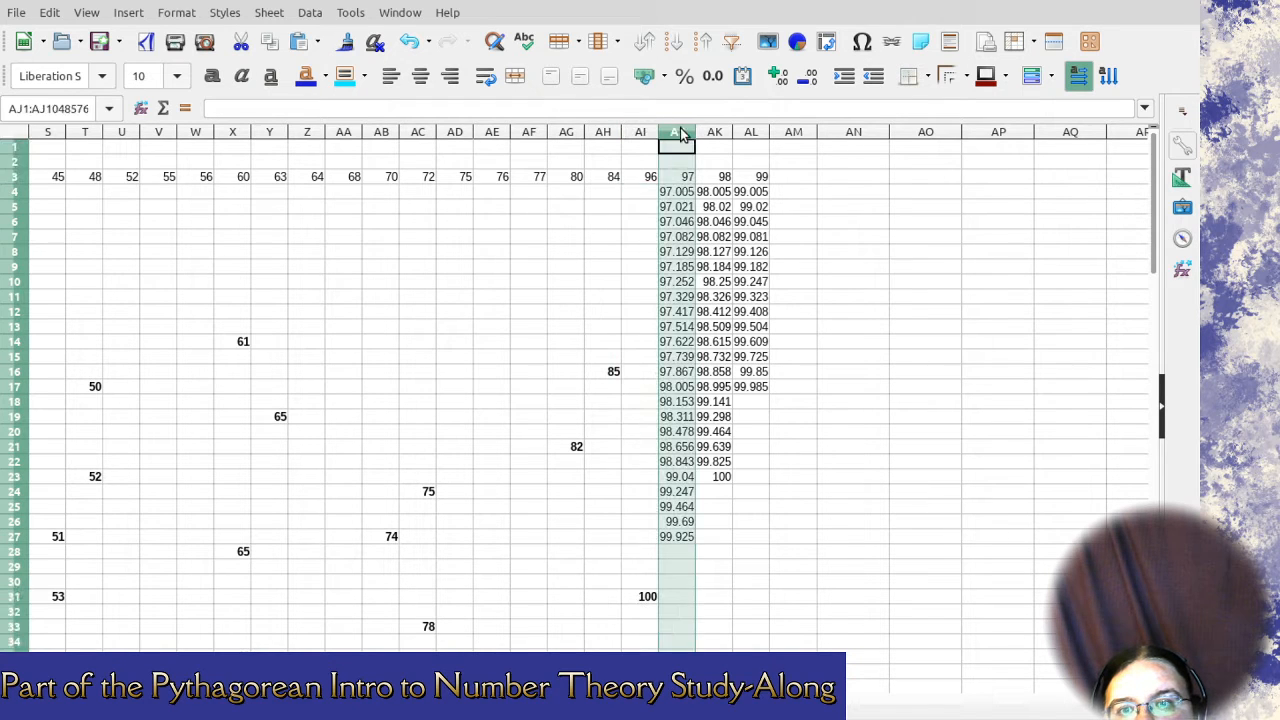
key(ctrl+minus)
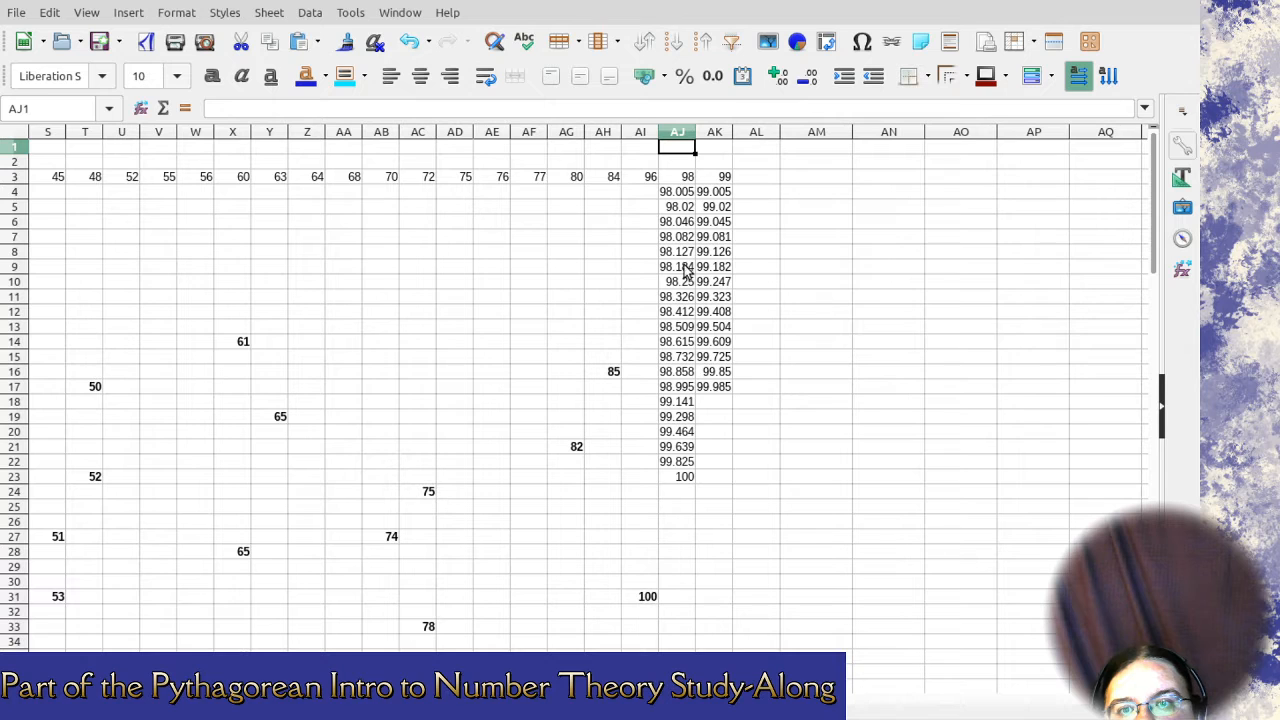
click(680, 477)
click(214, 77)
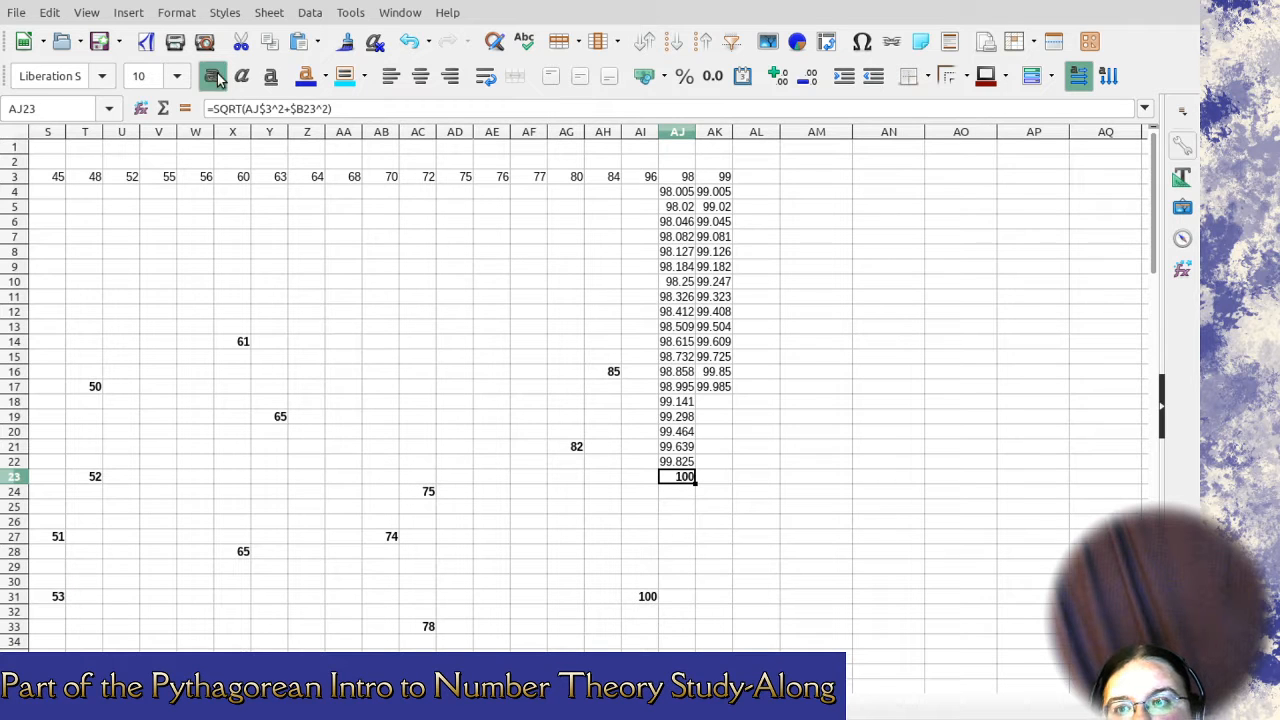
Clear the decimals in AJ4:AJ22 under heading 98 and delete the entire column headed 99.
drag(688, 462, 684, 200)
key(Delete)
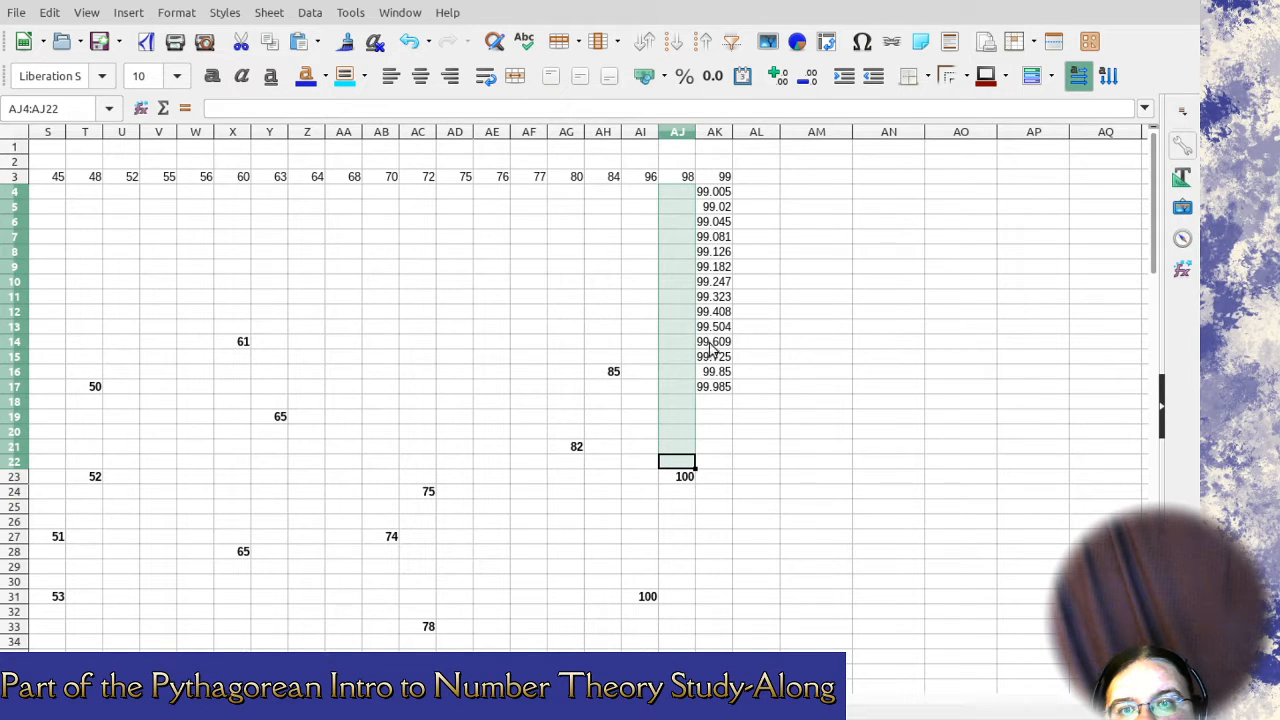
click(713, 132)
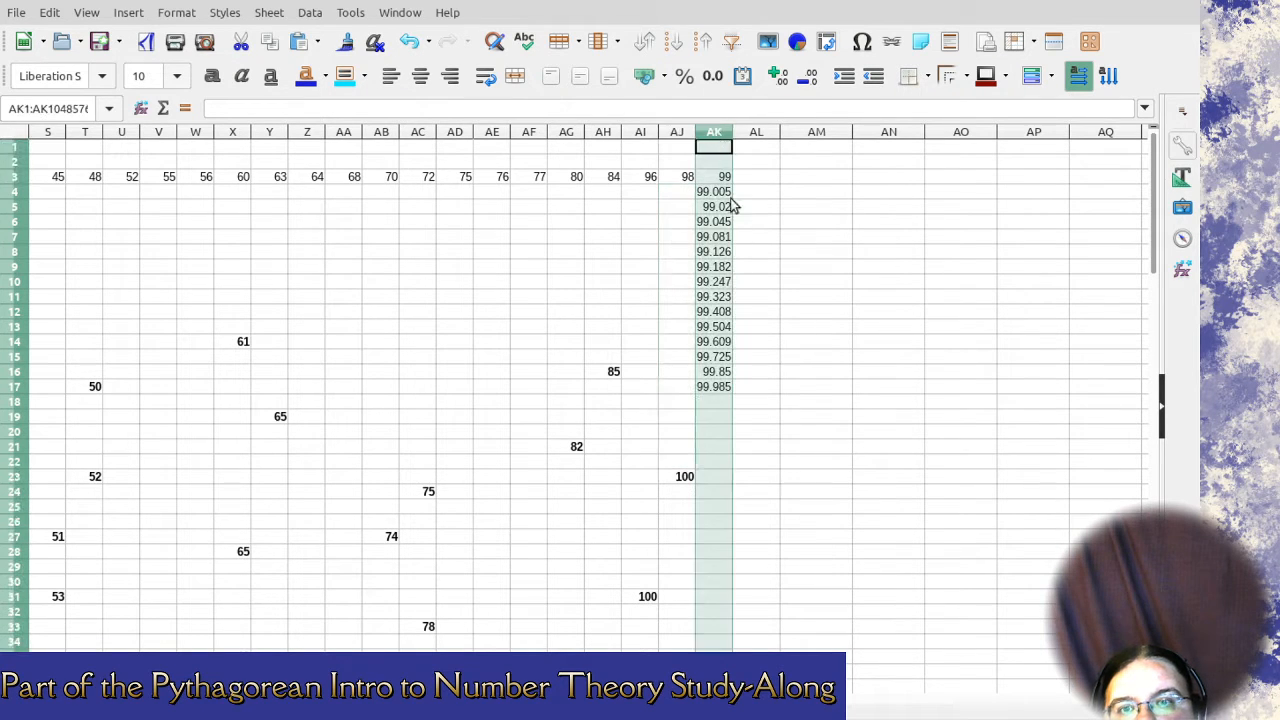
key(ctrl+minus)
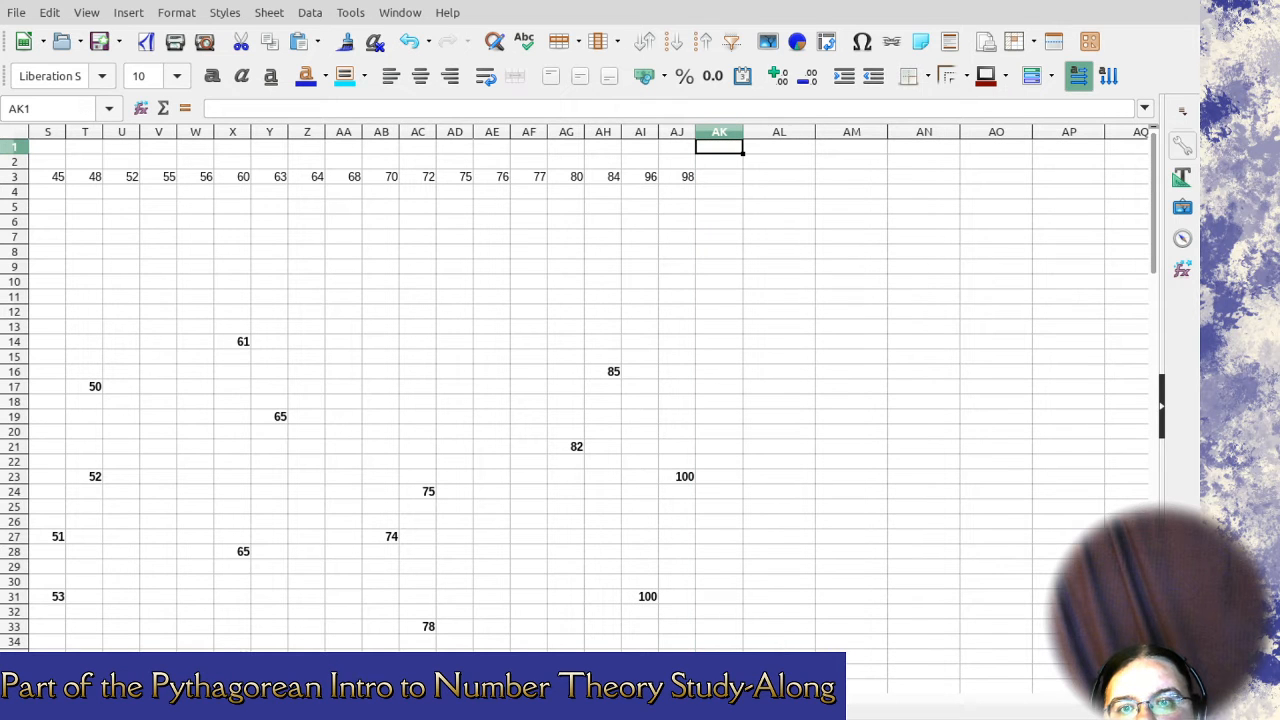
Delete the empty rows 4 and 5, labelled 1 and 2 in column B.
scroll(580, 390, left, 6)
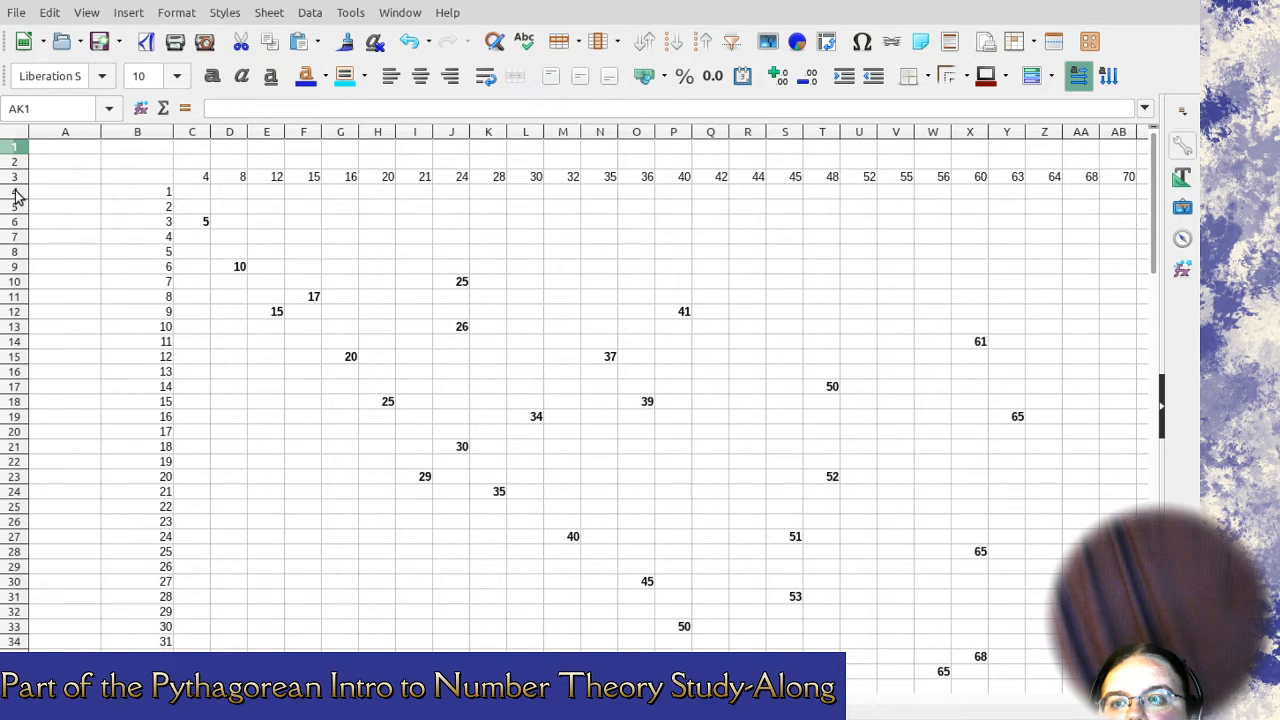
drag(16, 197, 18, 207)
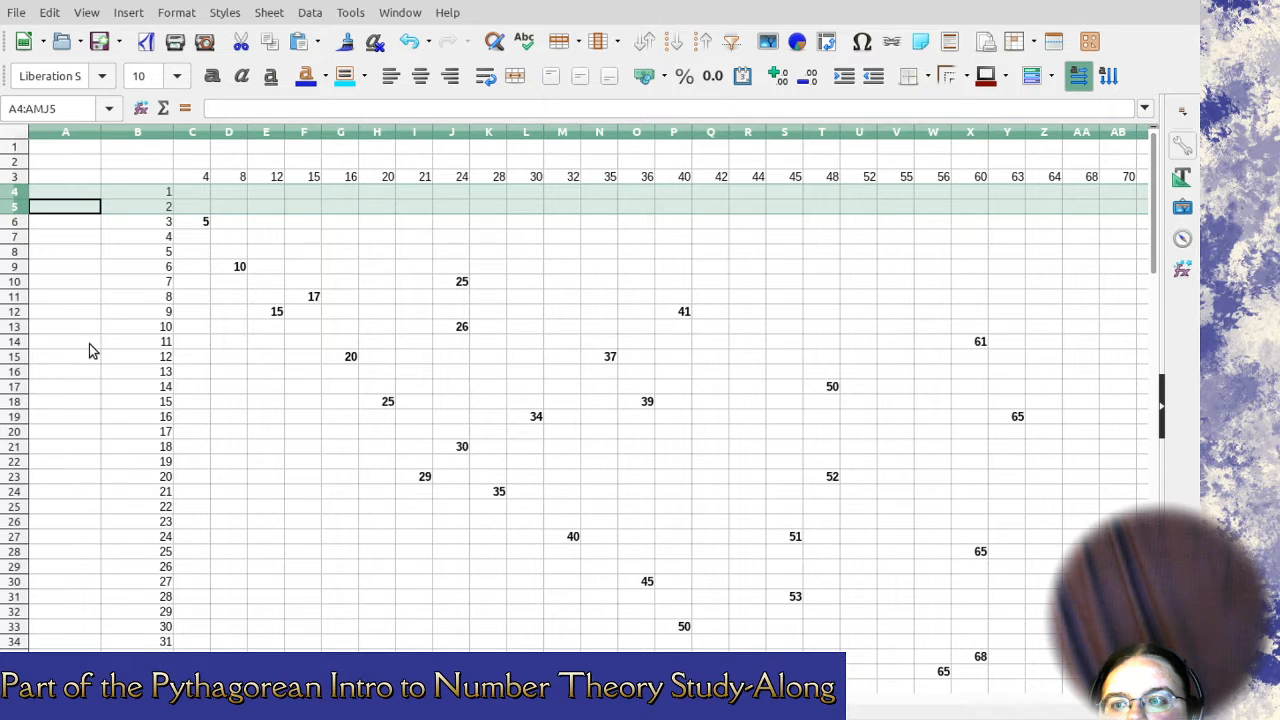
key(ctrl+minus)
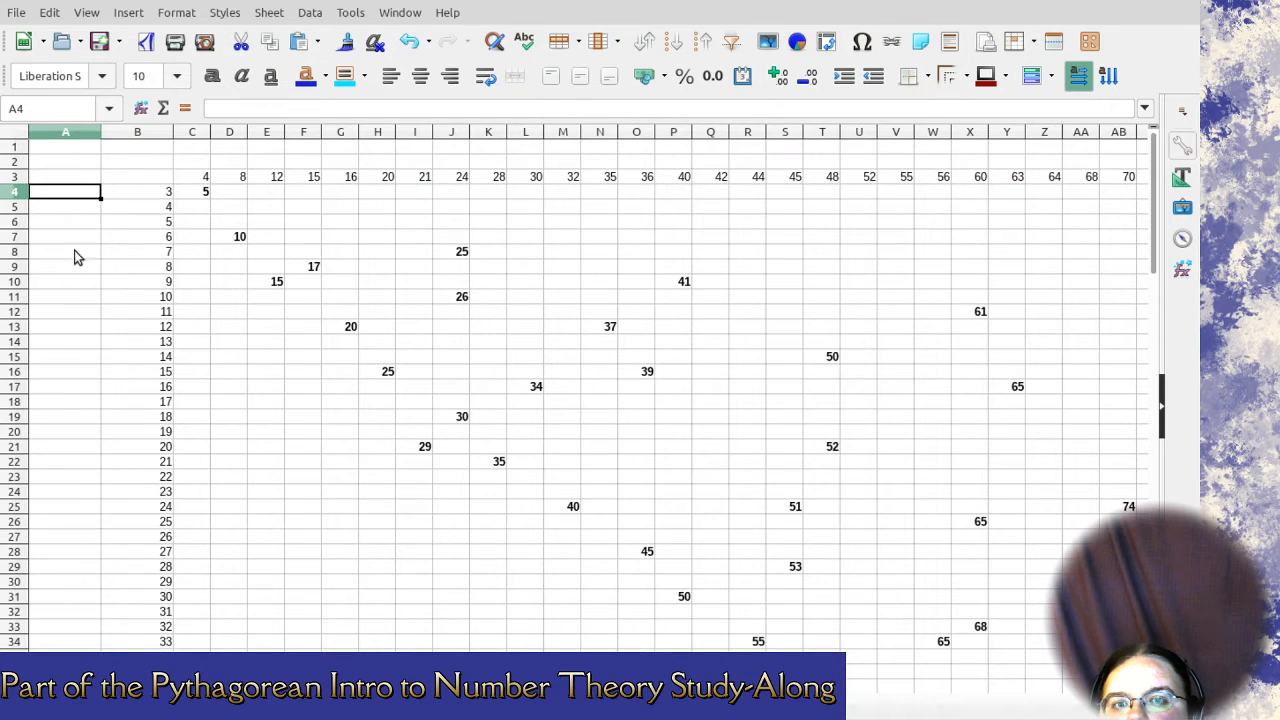
Check row 5, labelled 4 in column B, for results across all columns and delete the entire row.
click(15, 210)
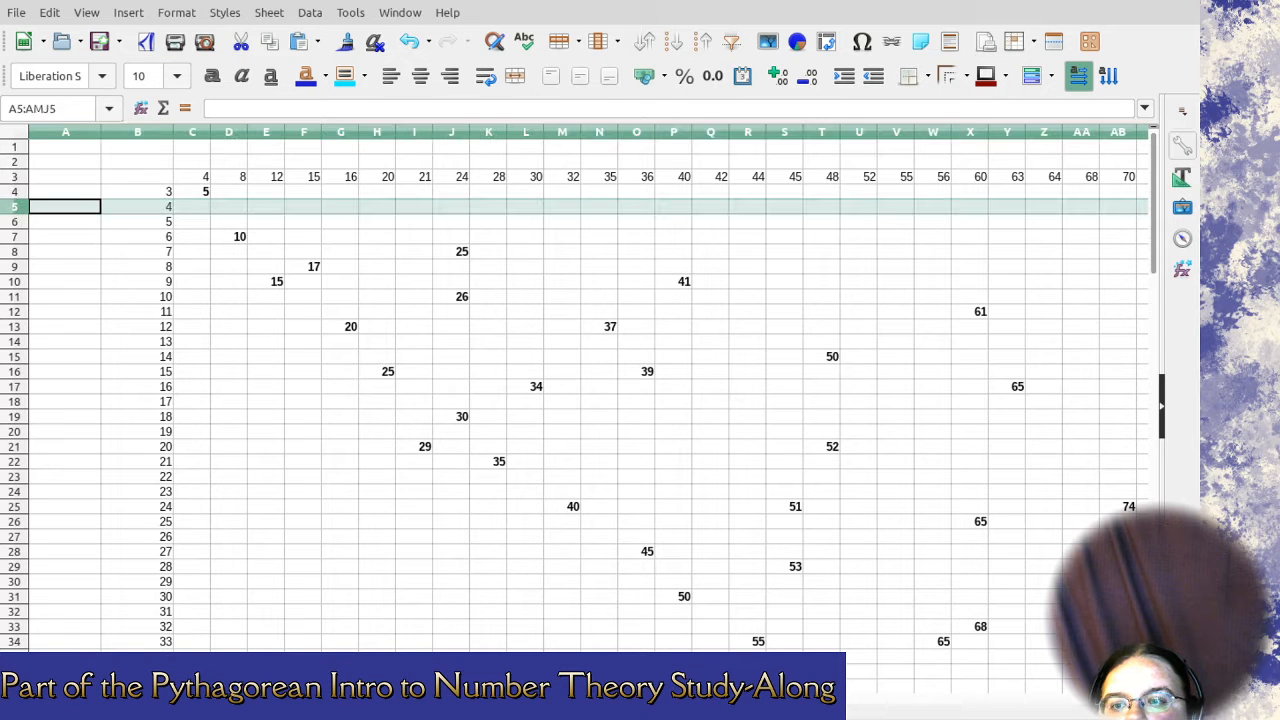
scroll(588, 410, right, 6)
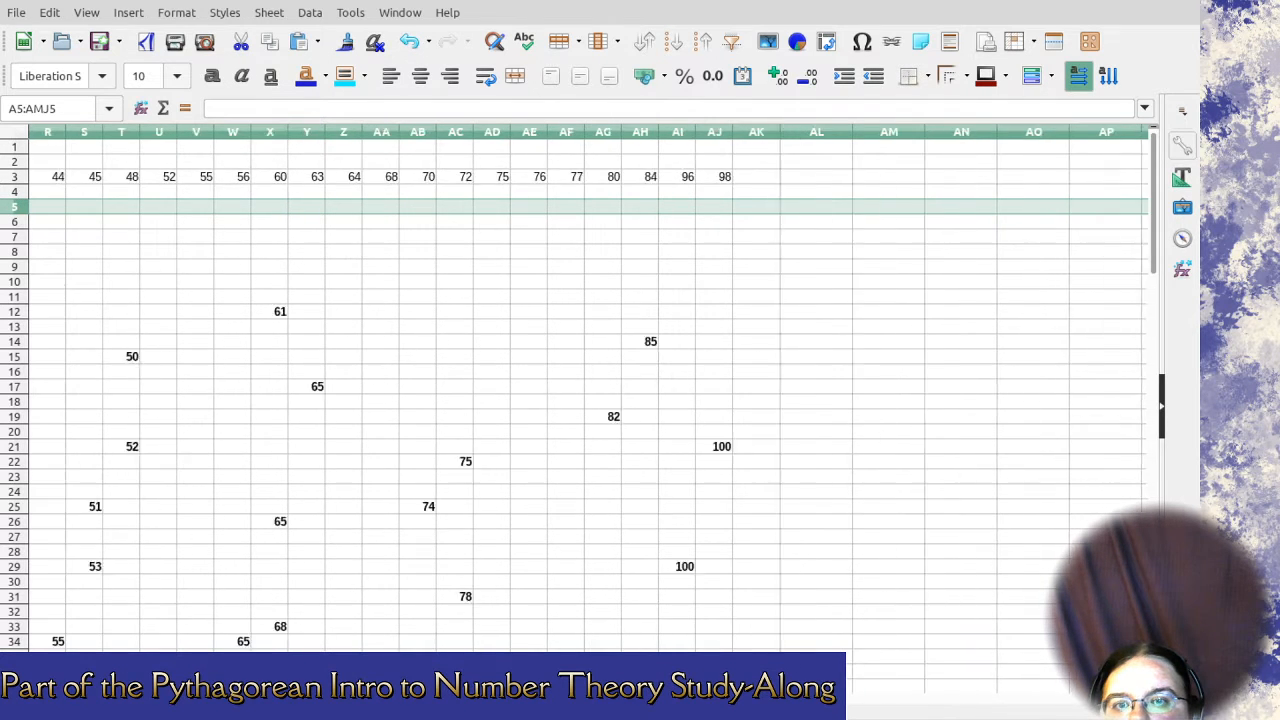
scroll(588, 410, left, 3)
scroll(588, 410, left, 3)
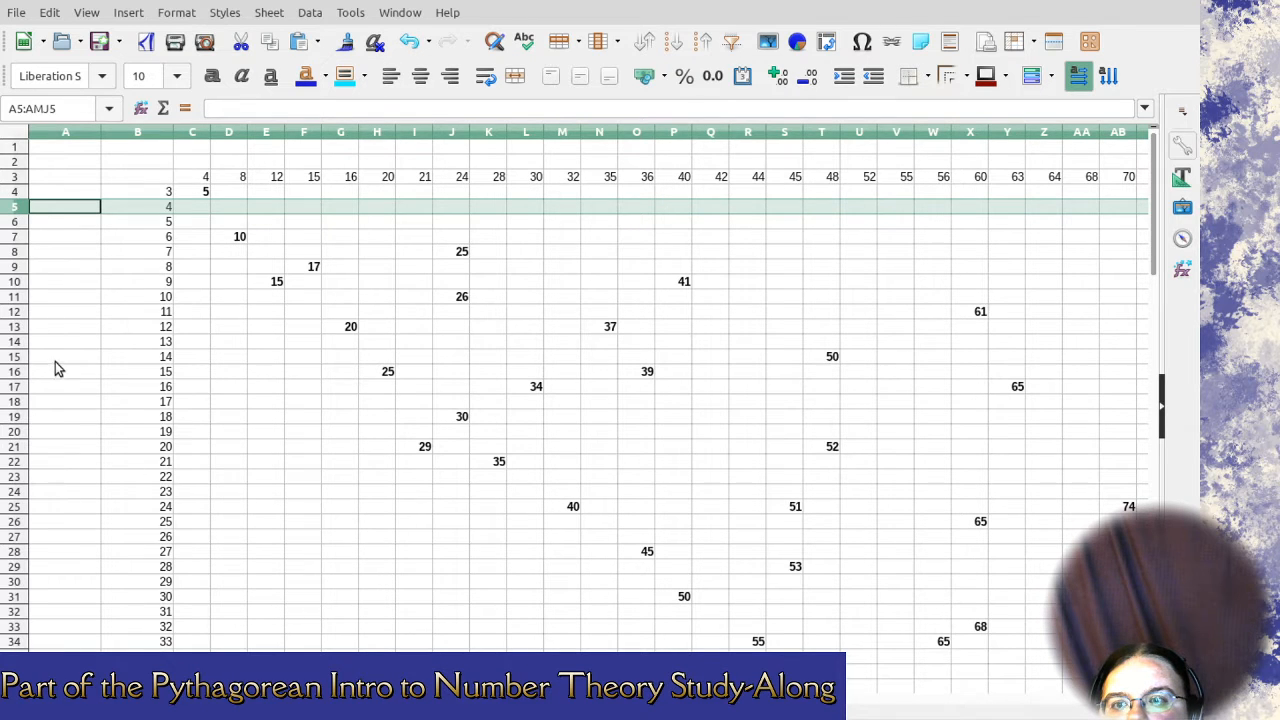
key(ctrl+minus)
Check row 5, labelled 5 in column B, for results across all columns and delete the entire row.
click(20, 204)
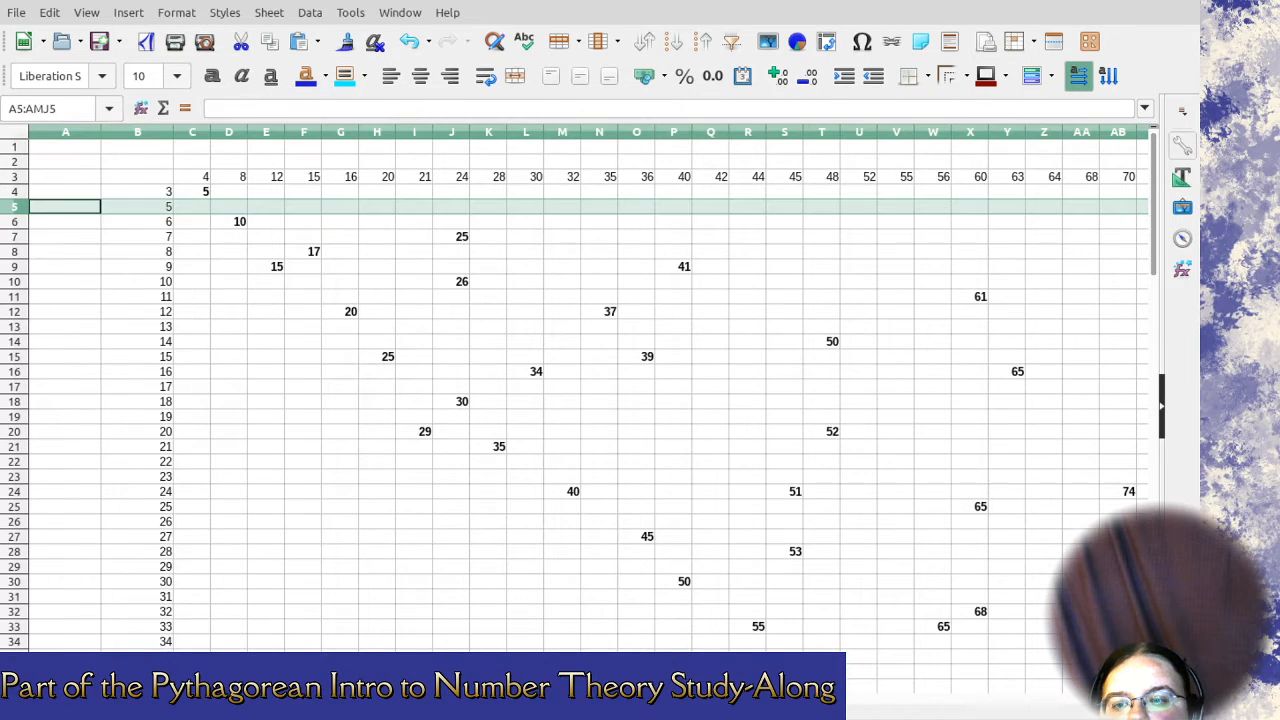
scroll(588, 415, right, 5)
scroll(588, 415, left, 5)
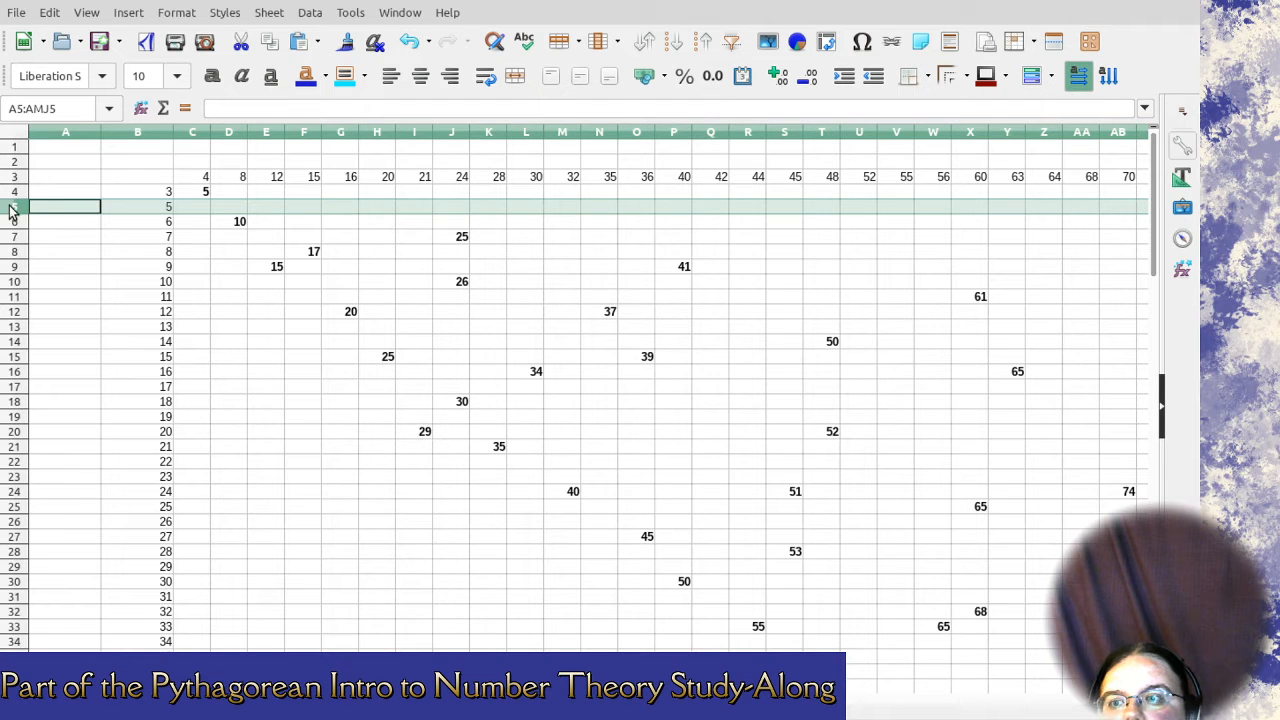
key(ctrl+minus)
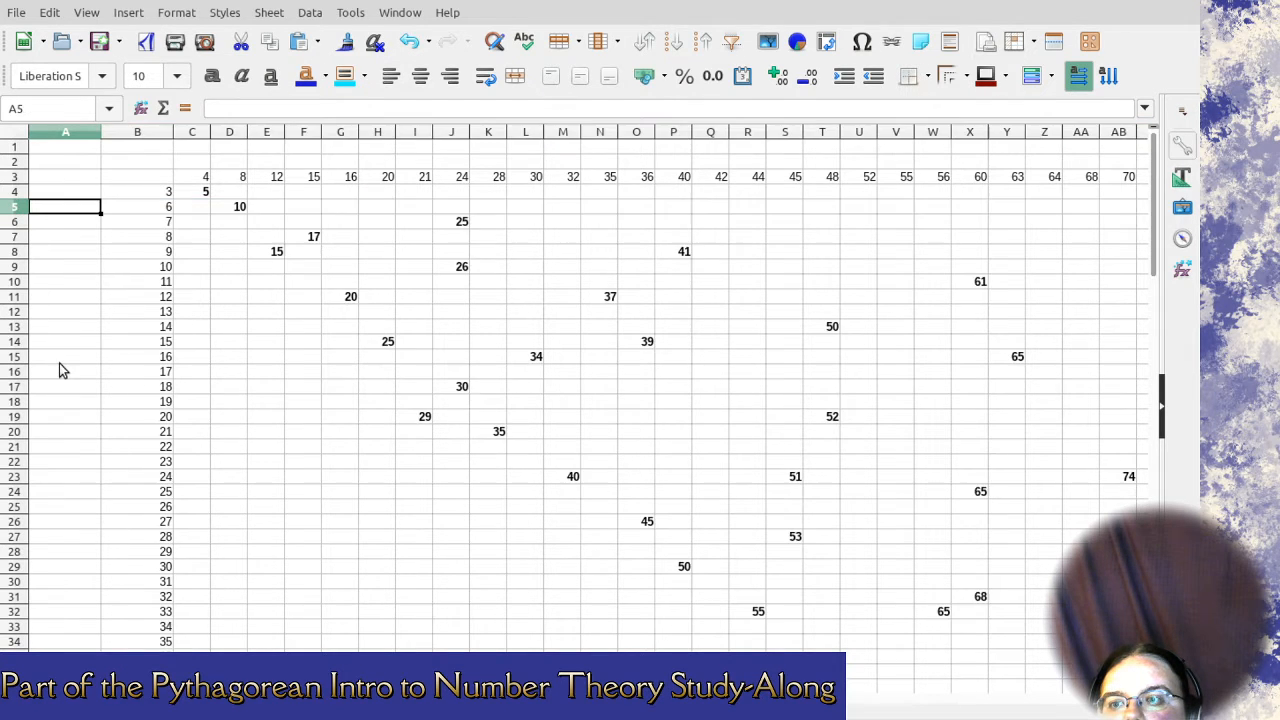
Check the rows labelled 7 and 13 in column B for whole-number results across all columns.
click(15, 222)
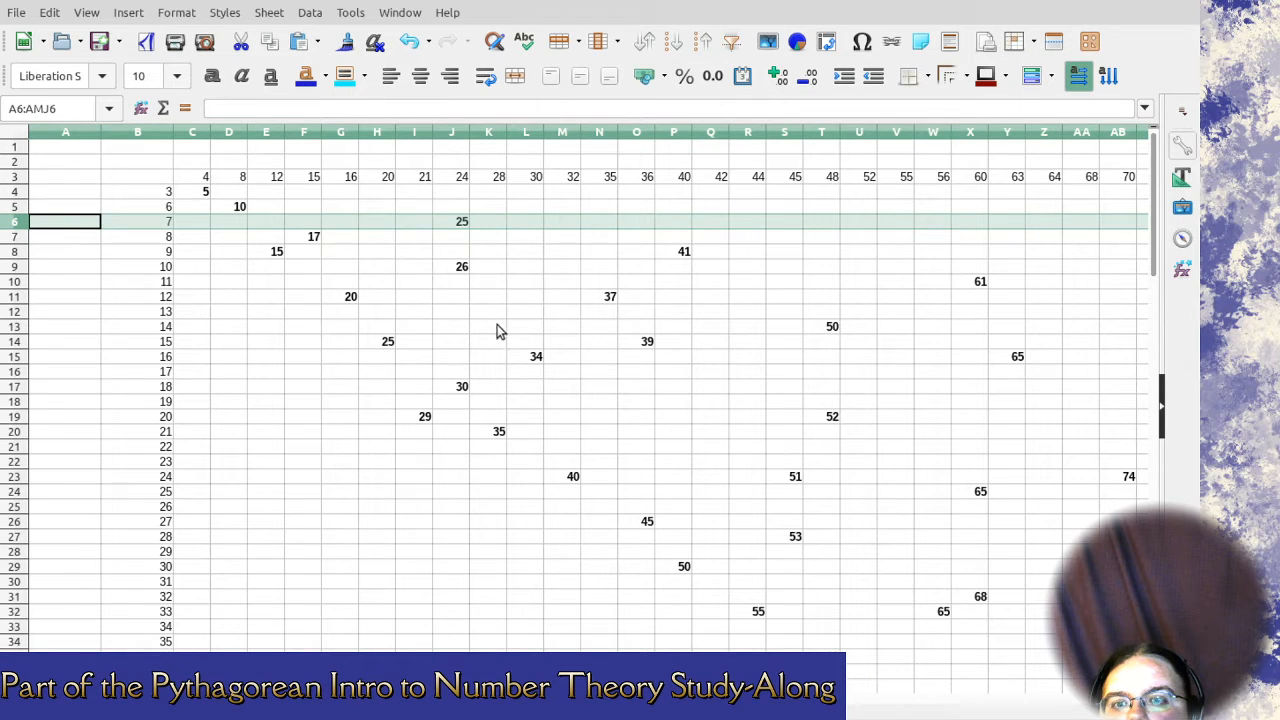
click(15, 312)
scroll(596, 409, right, 4)
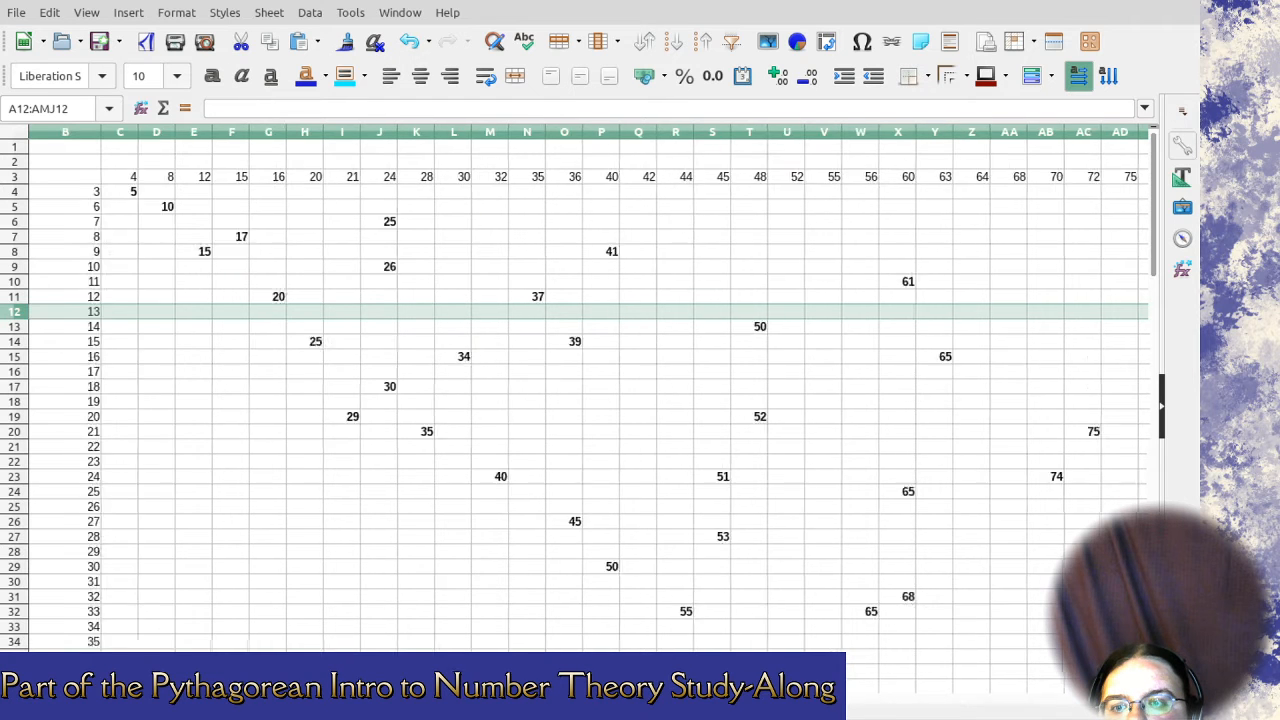
scroll(596, 409, left, 1)
scroll(593, 396, left, 1)
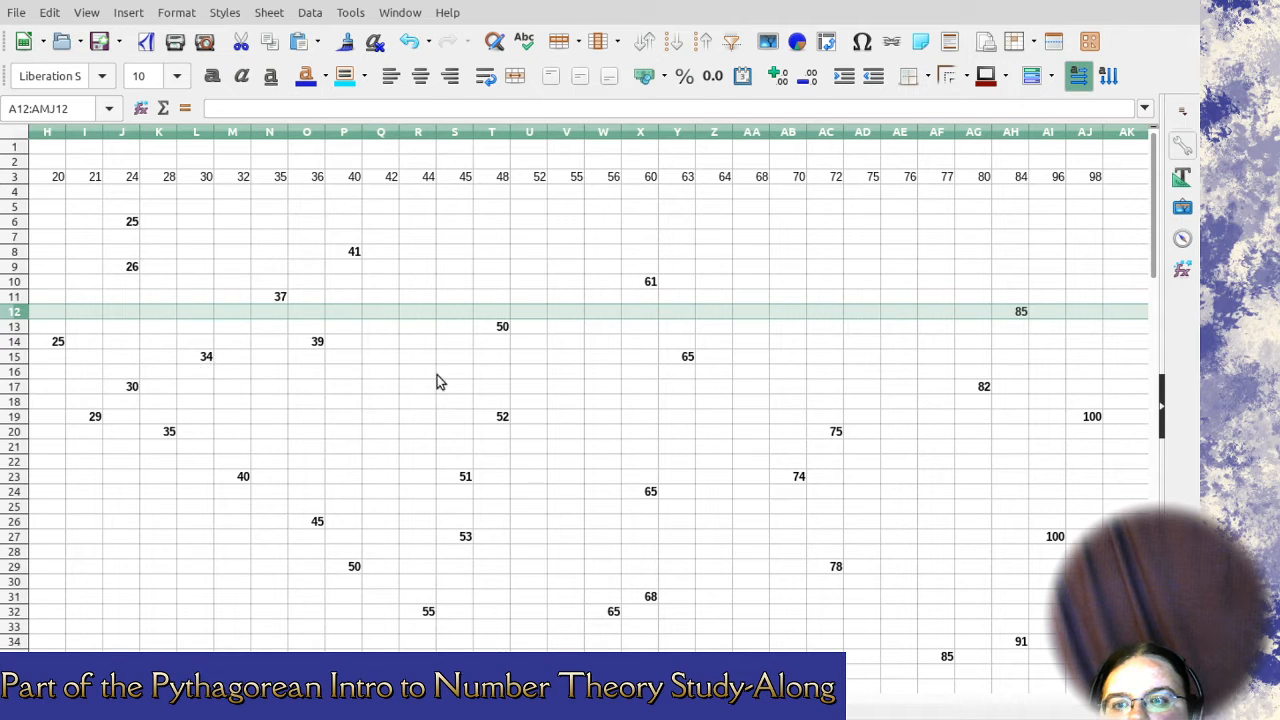
Check row 16, labelled 17 in column B, for results across all columns and delete the entire row.
click(51, 372)
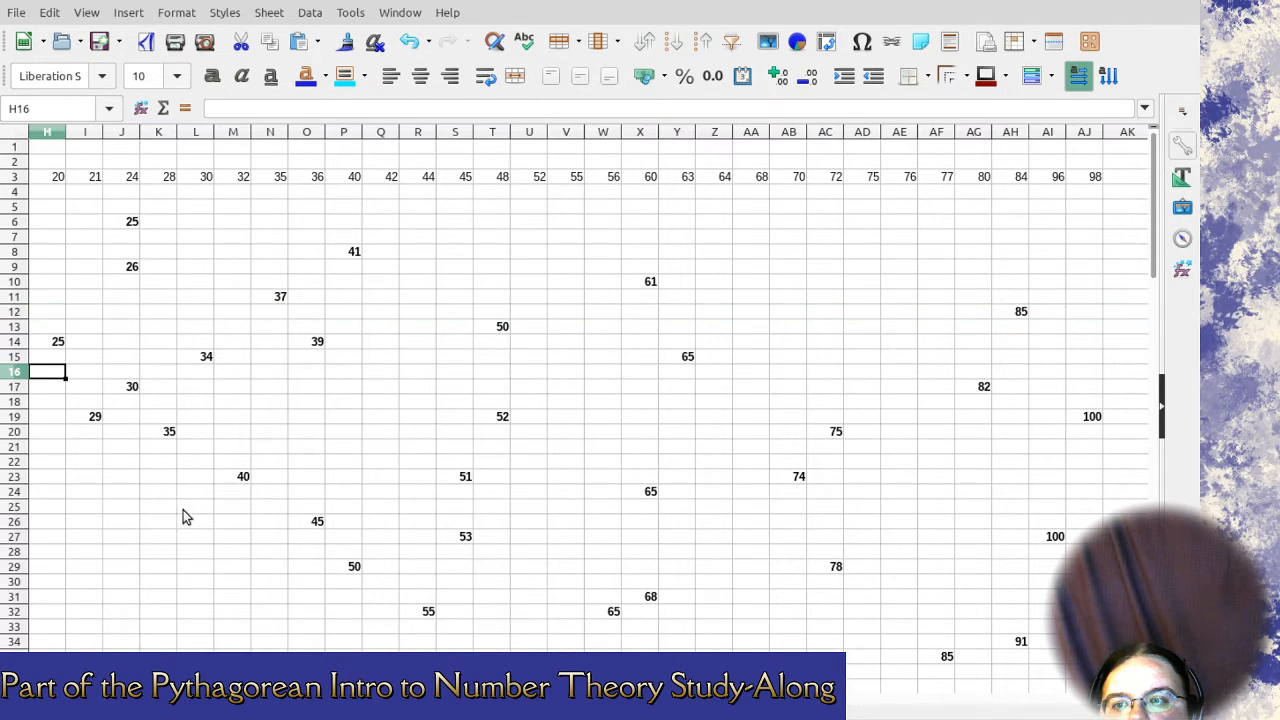
scroll(183, 517, left, 4)
scroll(89, 356, left, 3)
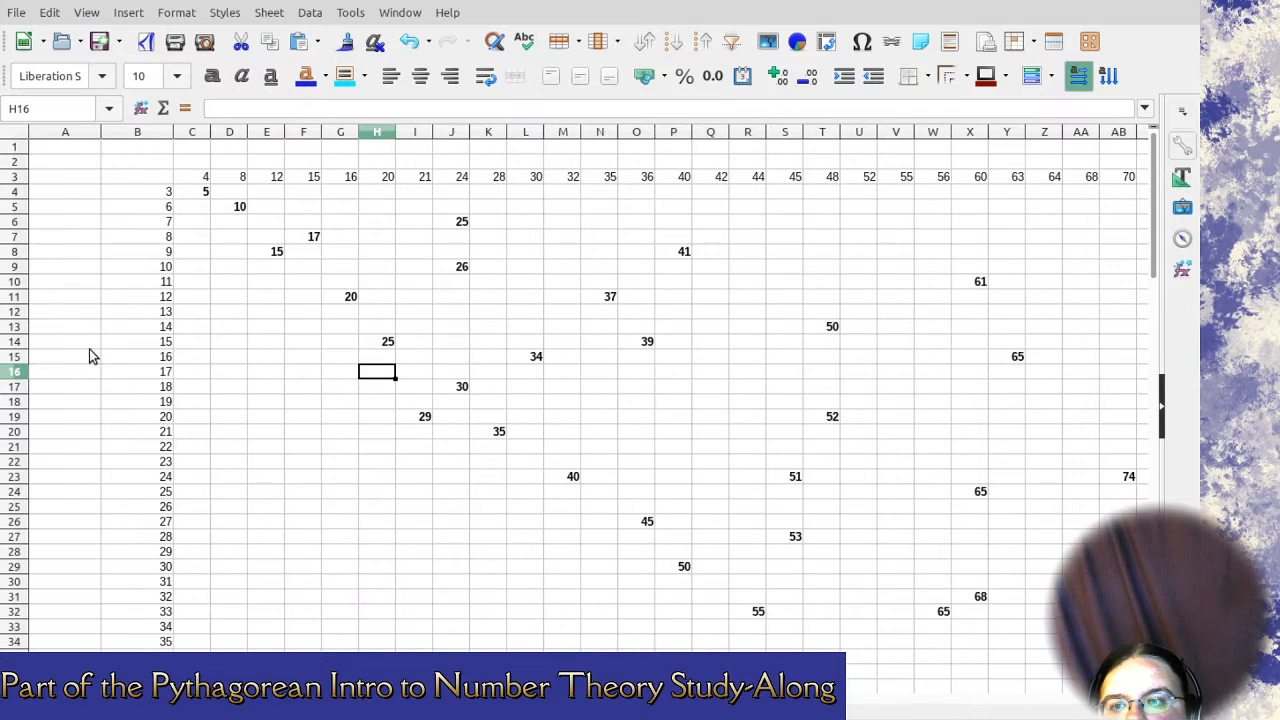
click(15, 372)
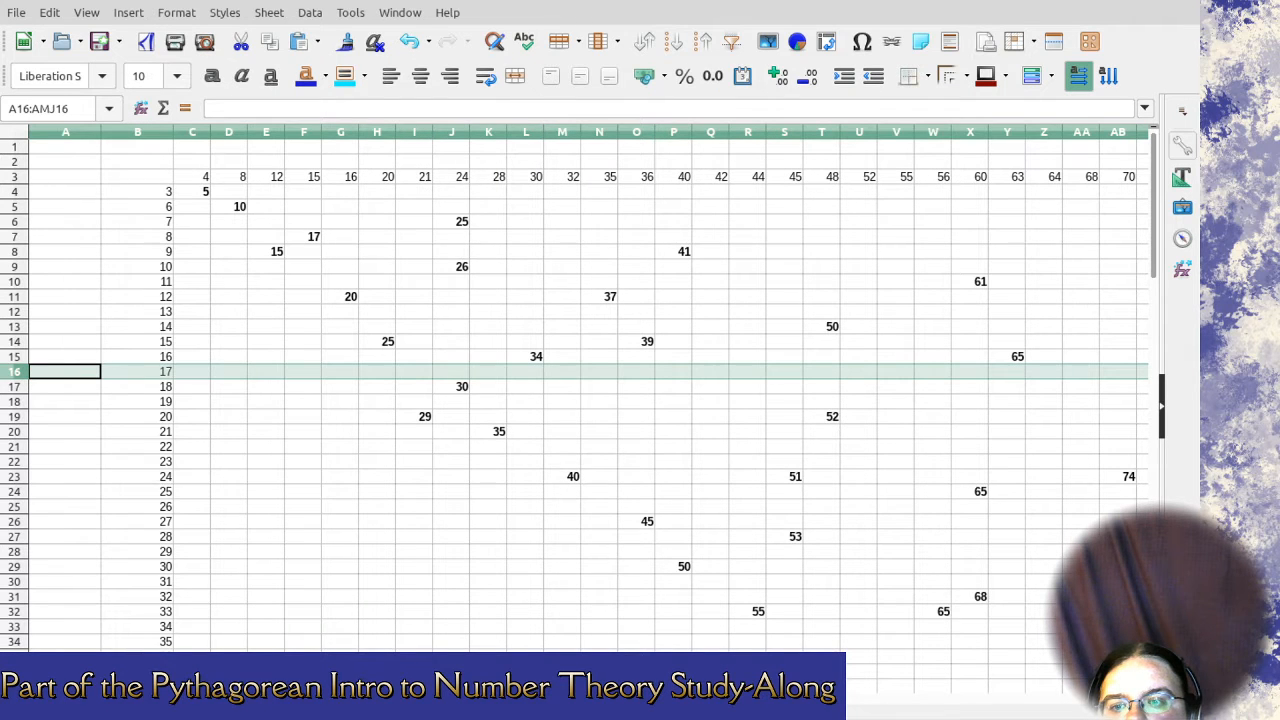
scroll(580, 400, right, 19)
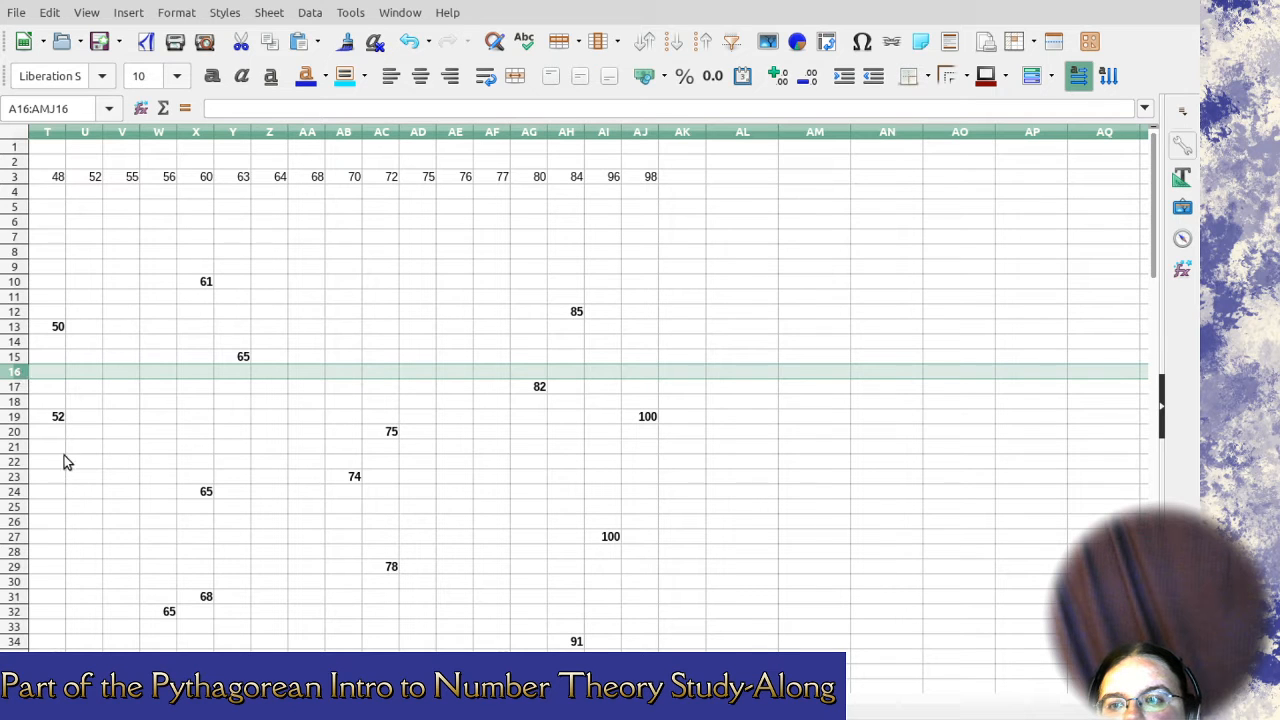
key(ctrl+minus)
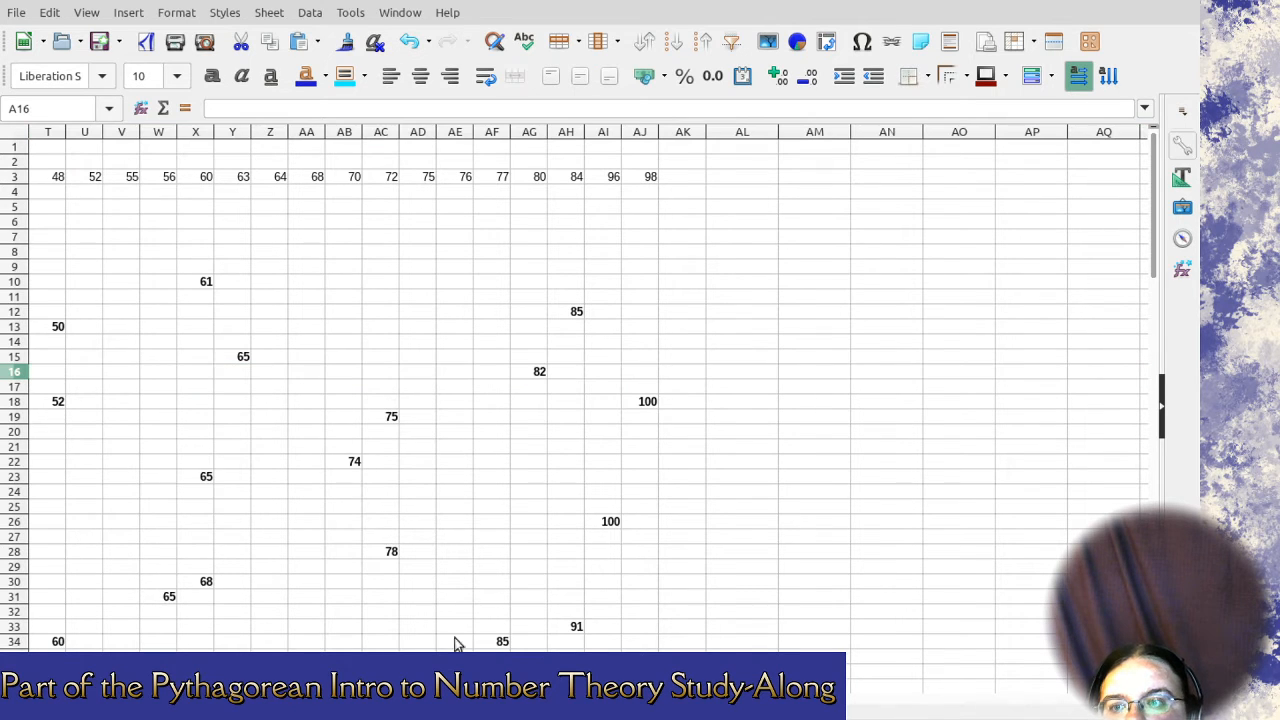
Inspect the bold results in the rows labelled 18, 20 and 21, including cells AG16 and AC19.
key(ctrl+b)
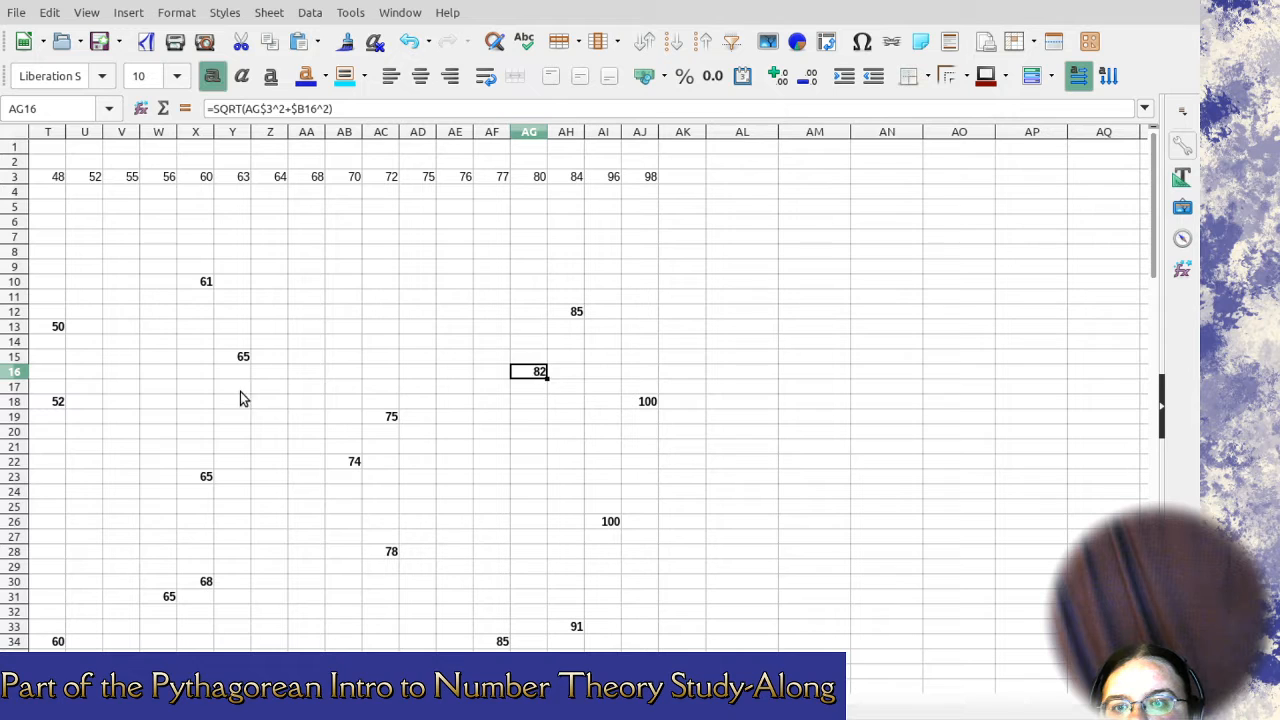
click(58, 404)
click(381, 420)
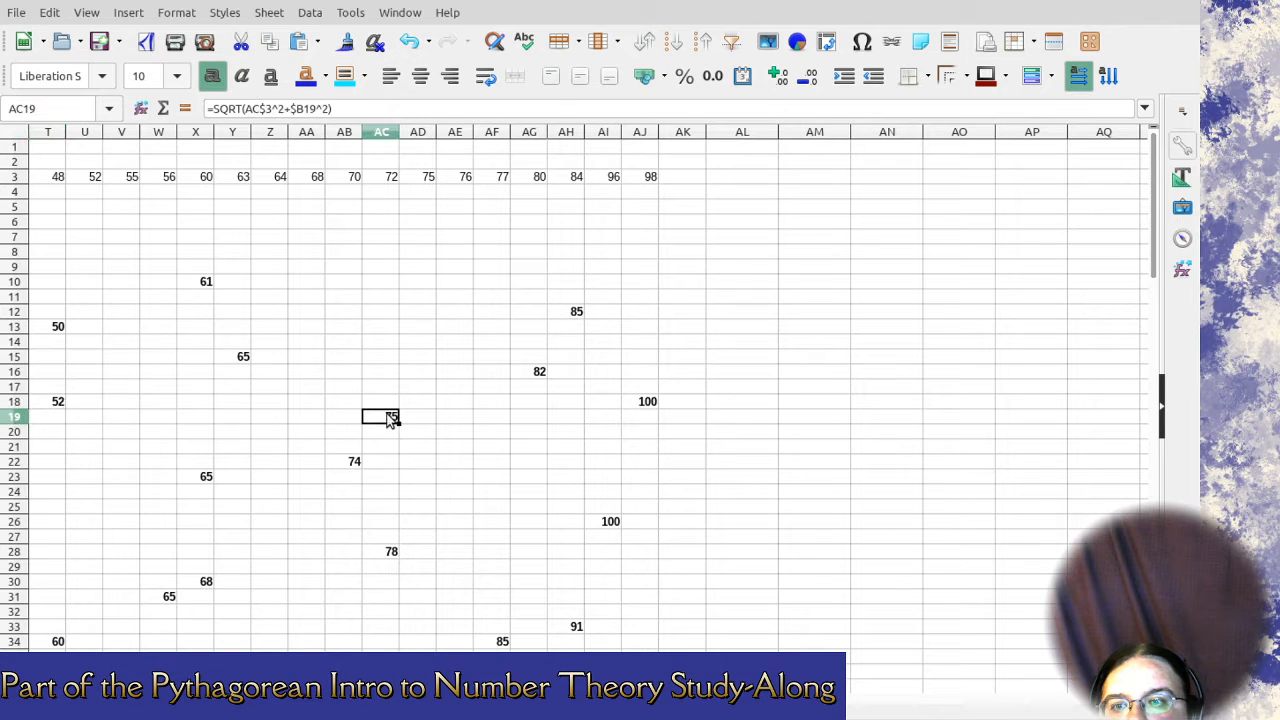
Check row 20, labelled 22 in column B, for results across all columns and delete the entire row.
click(393, 431)
scroll(575, 390, left, 7)
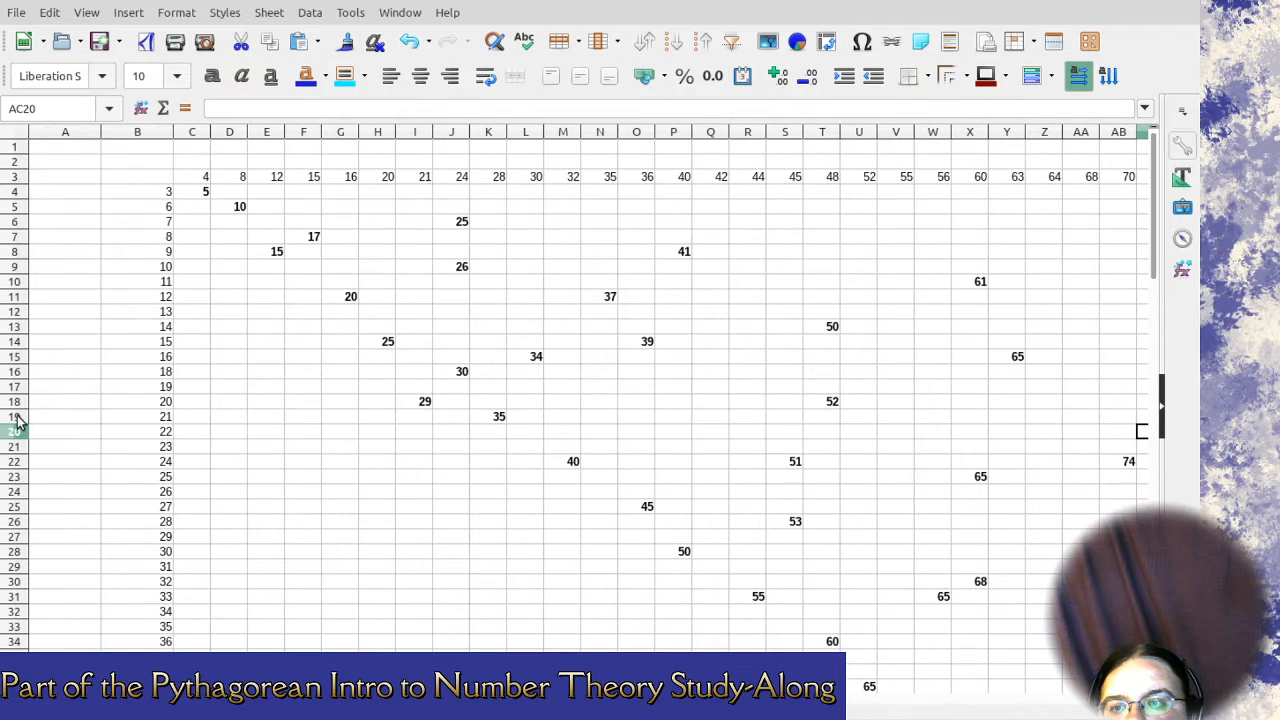
click(15, 431)
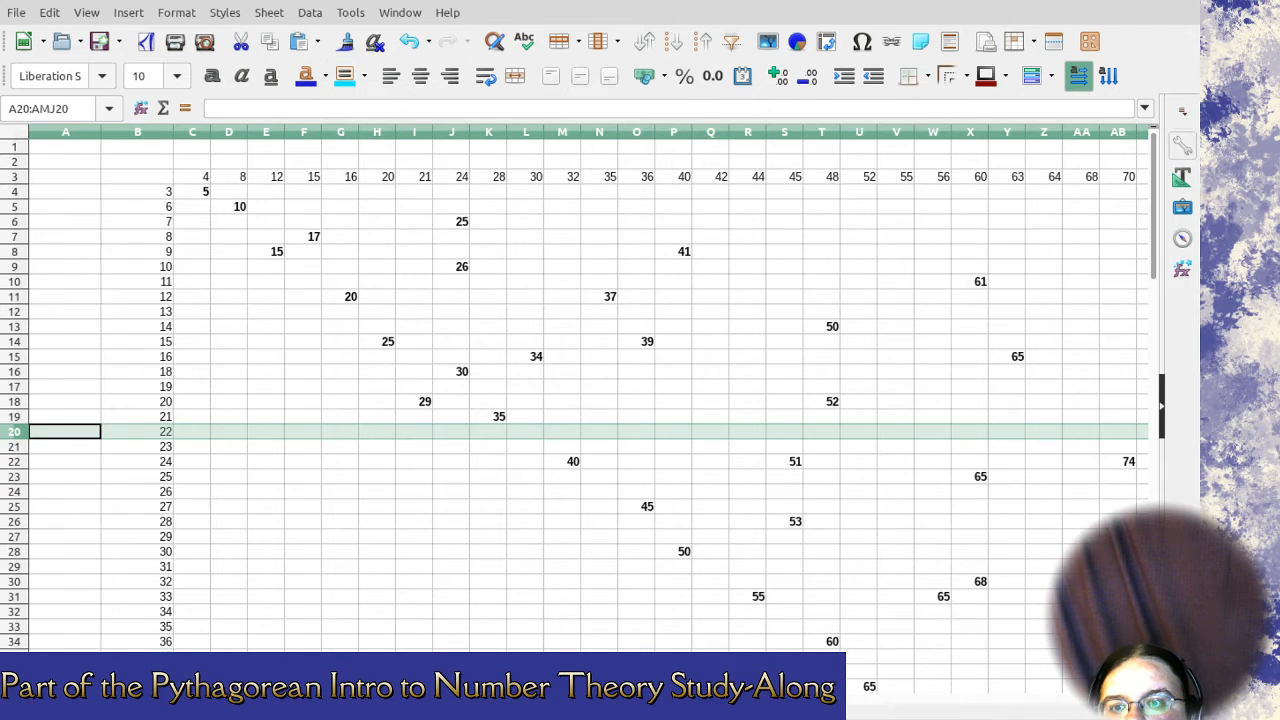
scroll(33, 491, right, 5)
scroll(33, 491, left, 5)
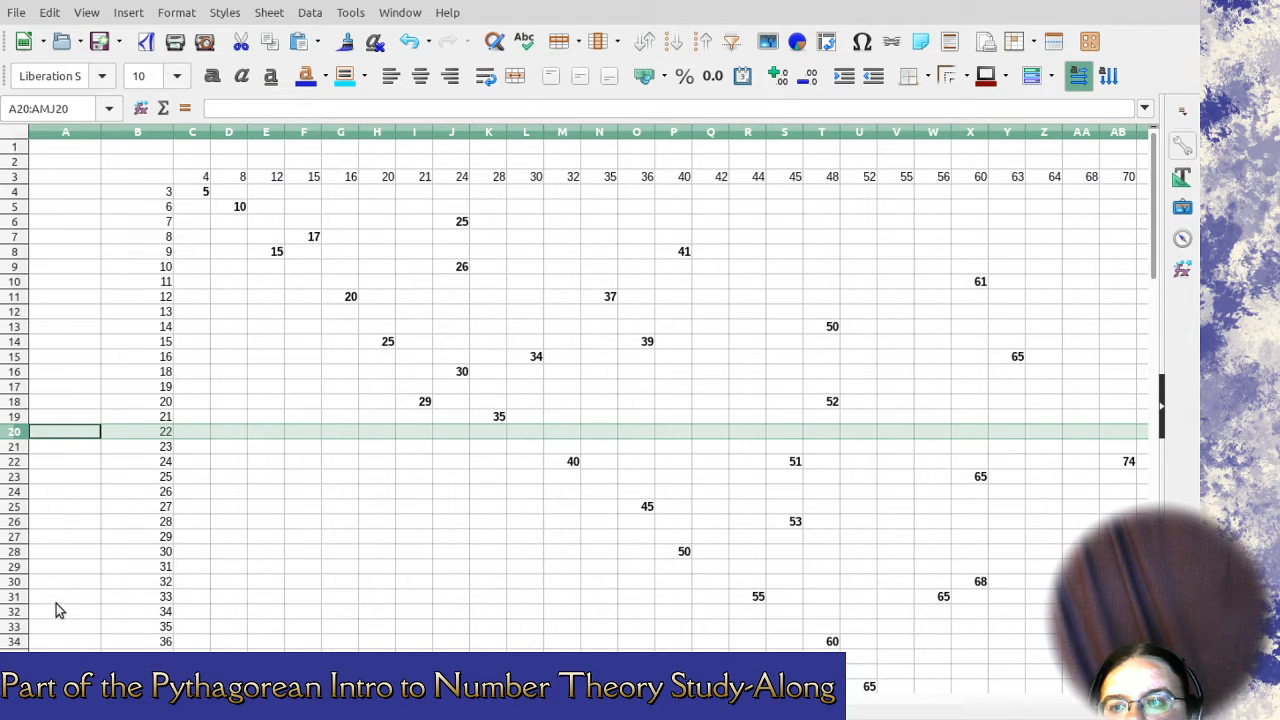
key(ctrl+minus)
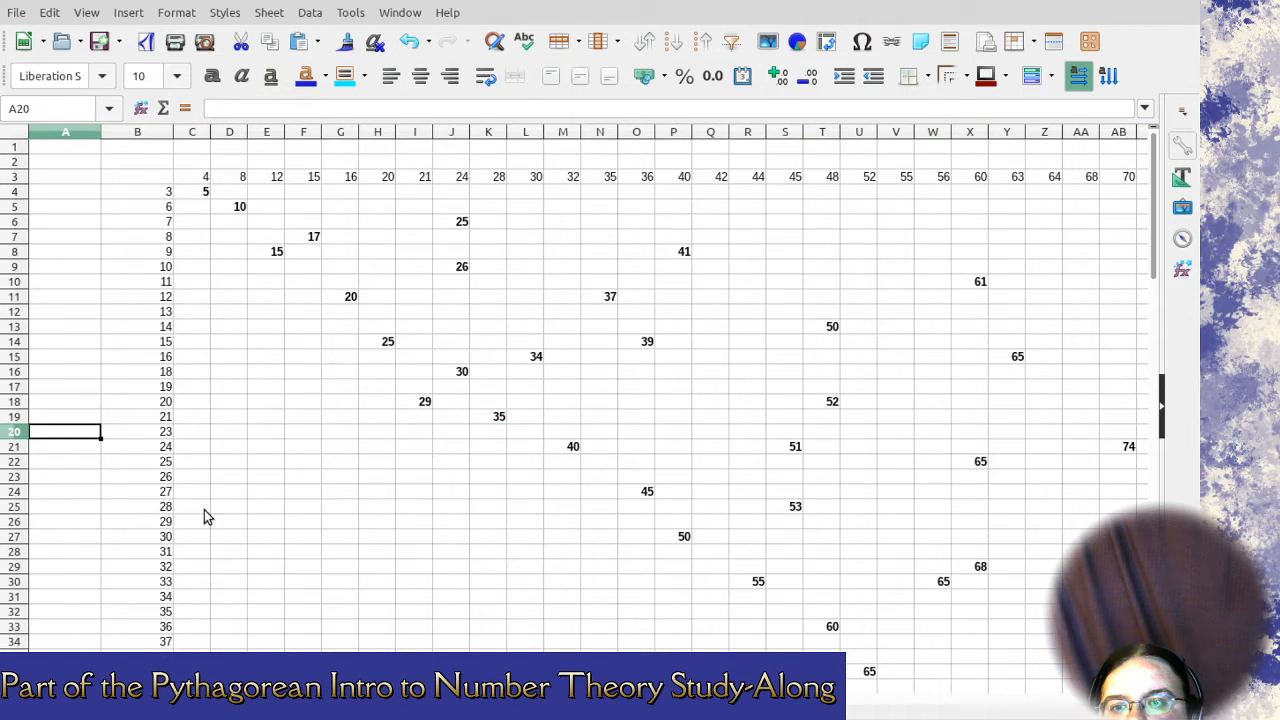
Check row 20, labelled 23 in column B, for results across all columns and delete the entire row.
click(15, 431)
scroll(592, 410, right, 8)
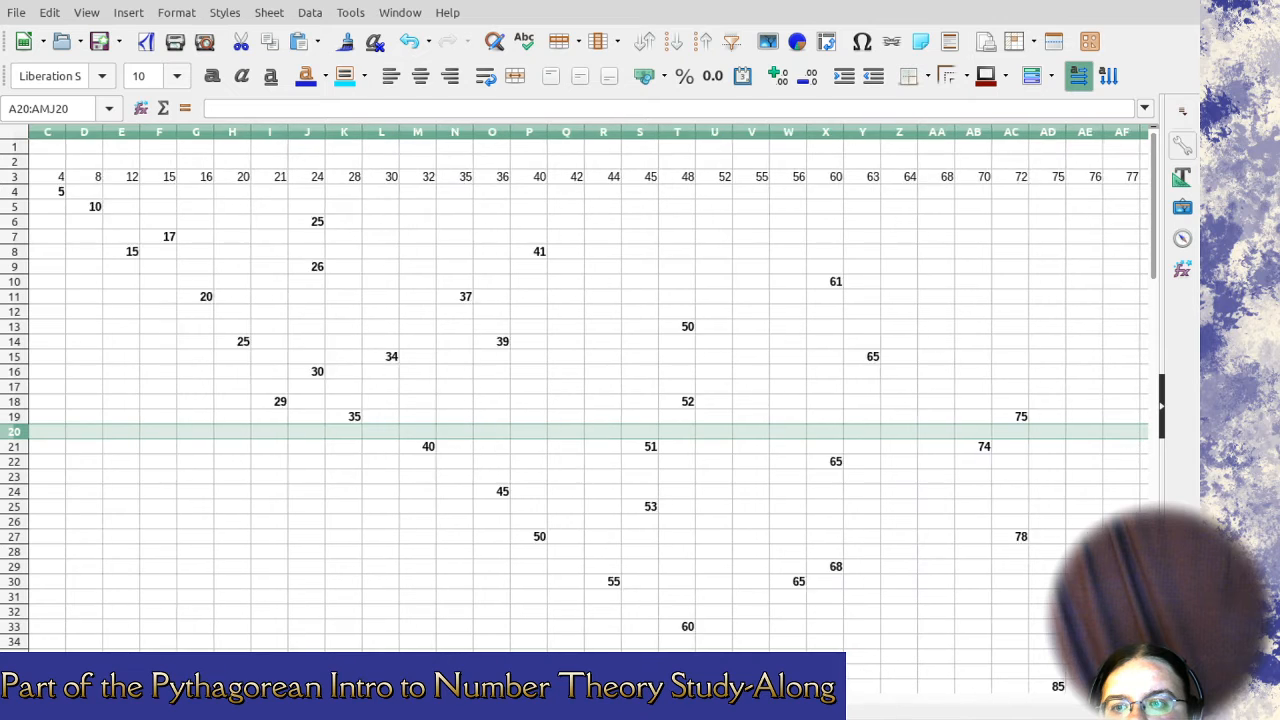
scroll(592, 410, left, 8)
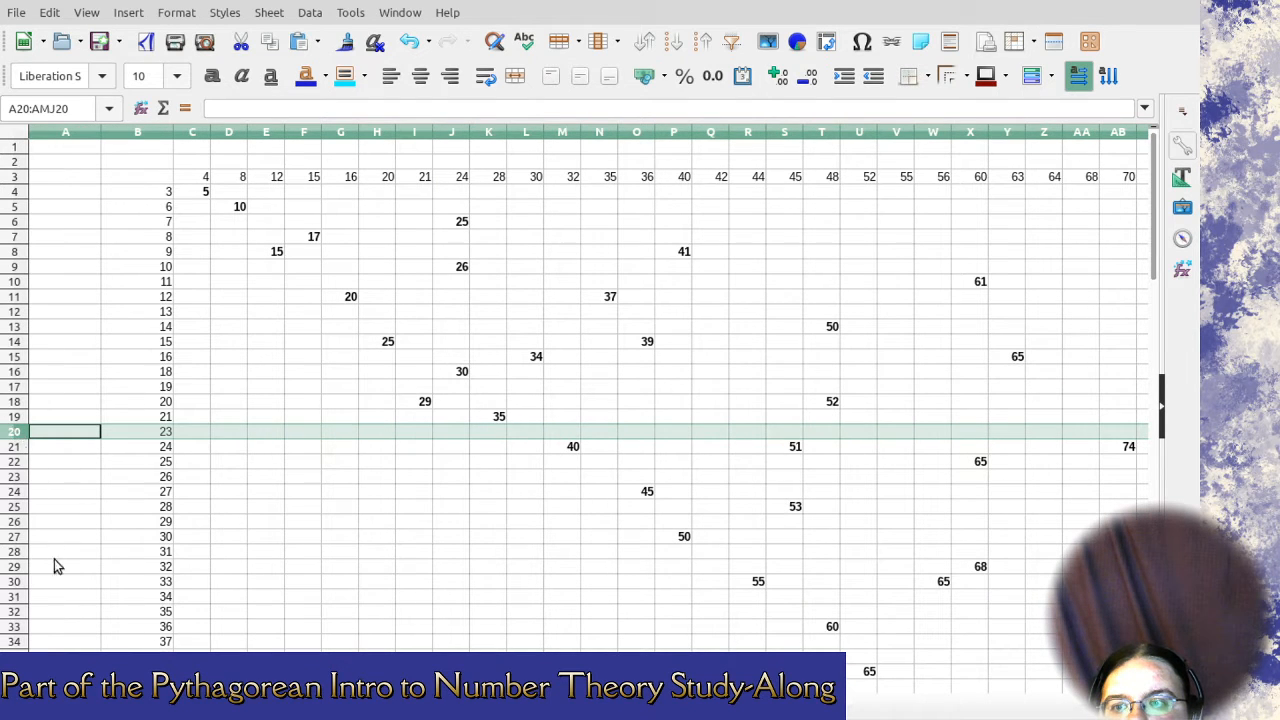
key(ctrl+minus)
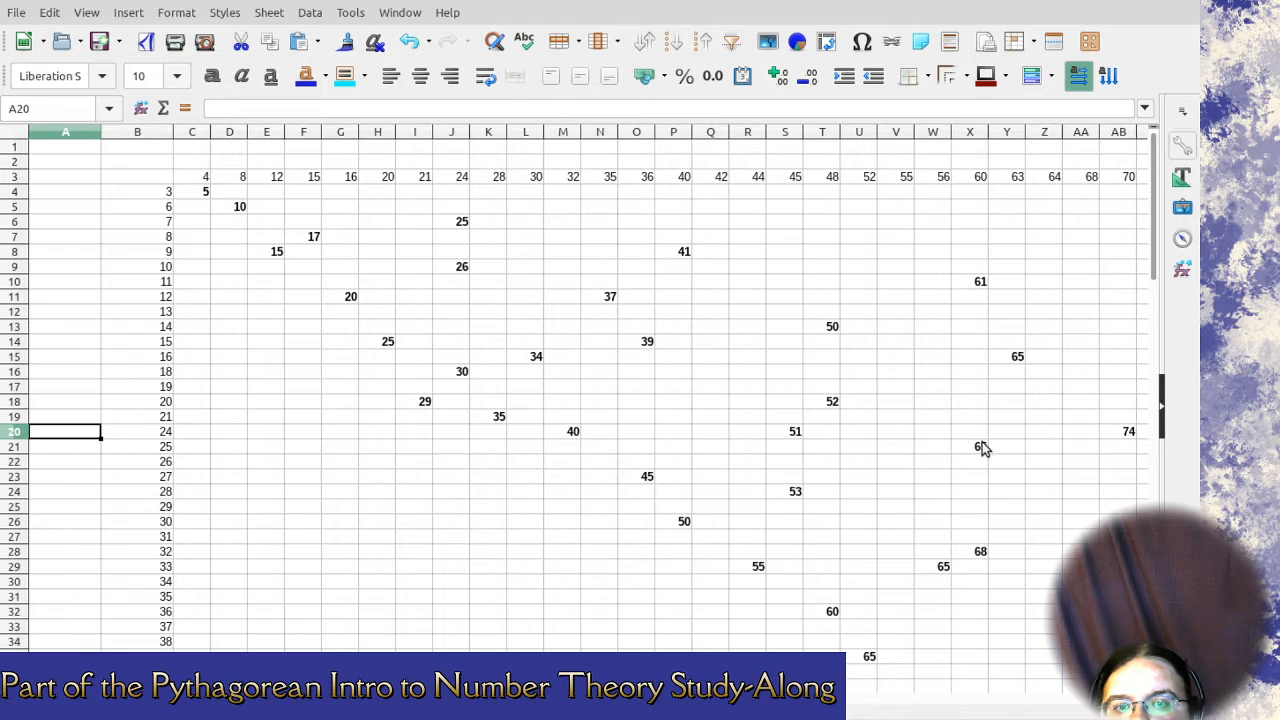
Check row 22, labelled 26 in column B, for results across all columns and delete the entire row.
click(16, 461)
scroll(254, 631, right, 5)
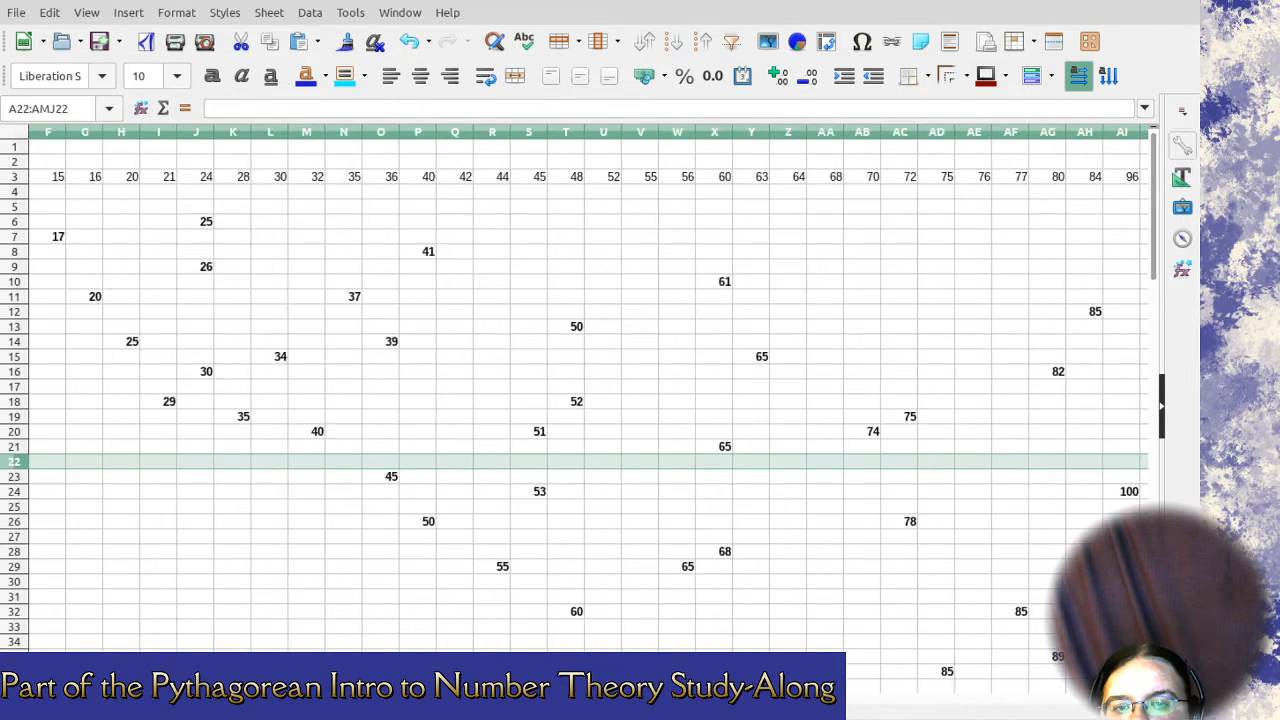
scroll(254, 631, left, 4)
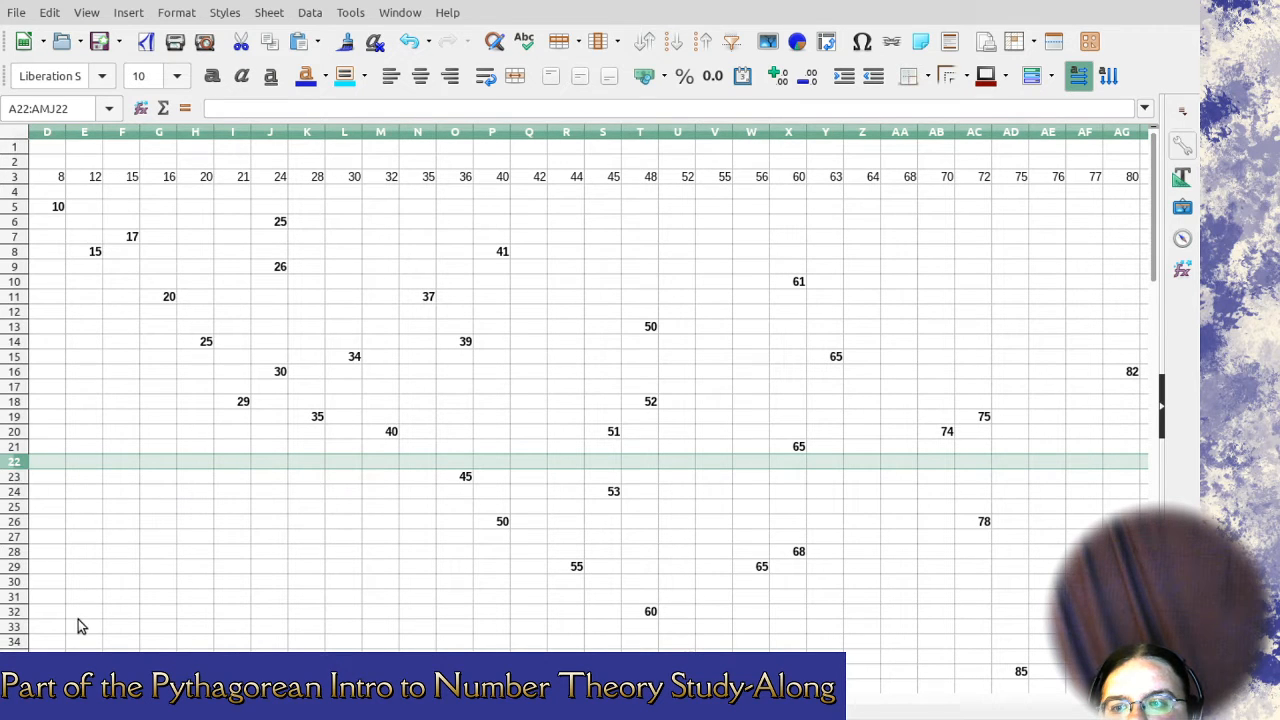
key(ctrl+minus)
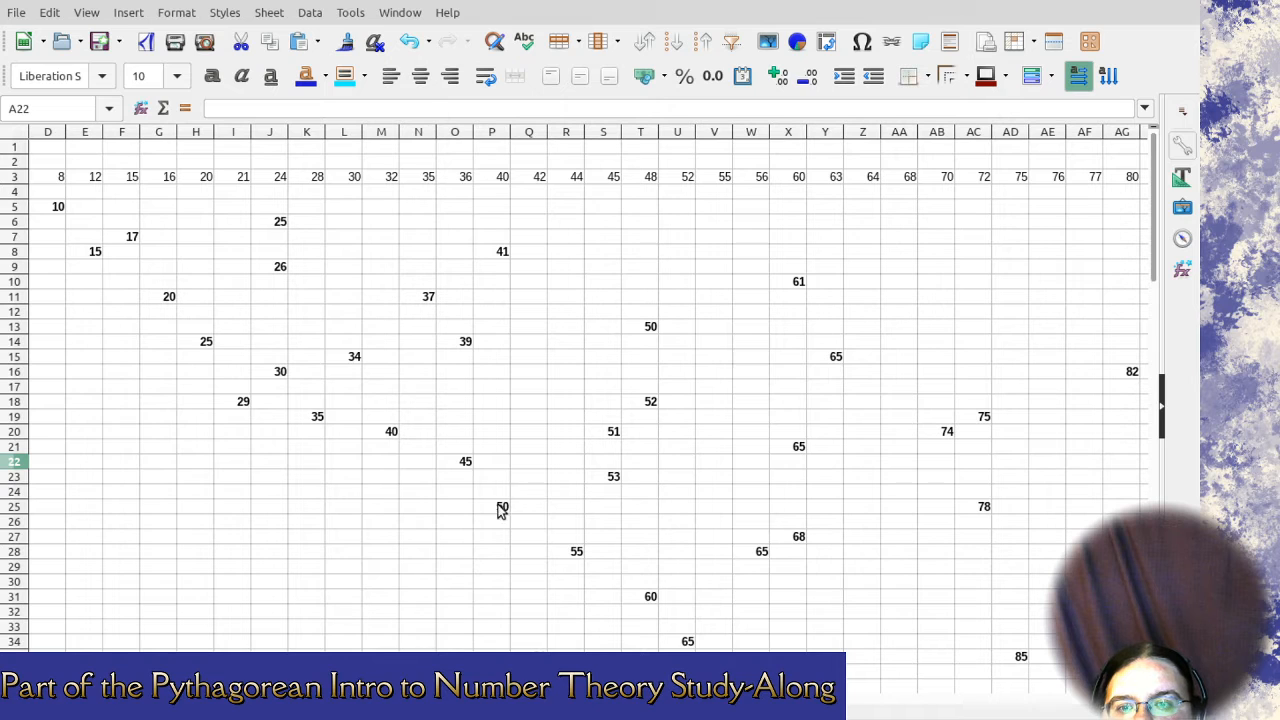
Check row 26, labelled 31 in column B, for results across all columns and delete the entire row.
click(903, 527)
scroll(171, 608, left, 1)
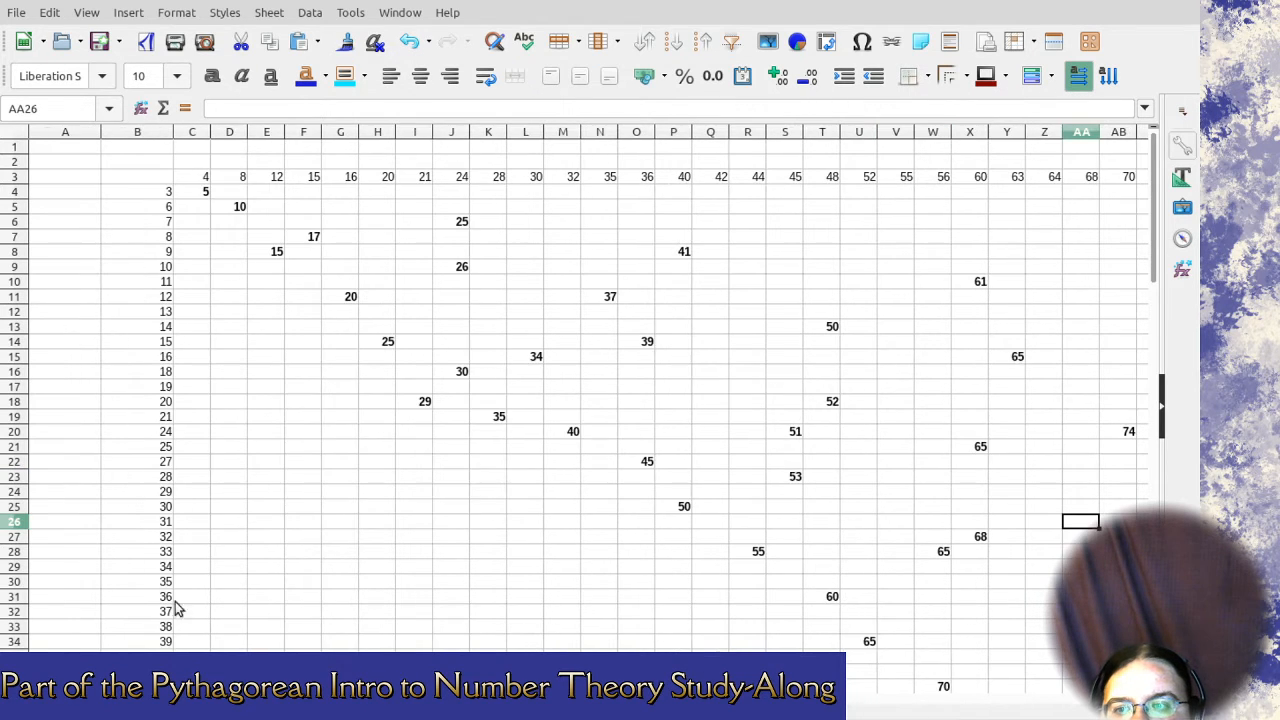
click(14, 521)
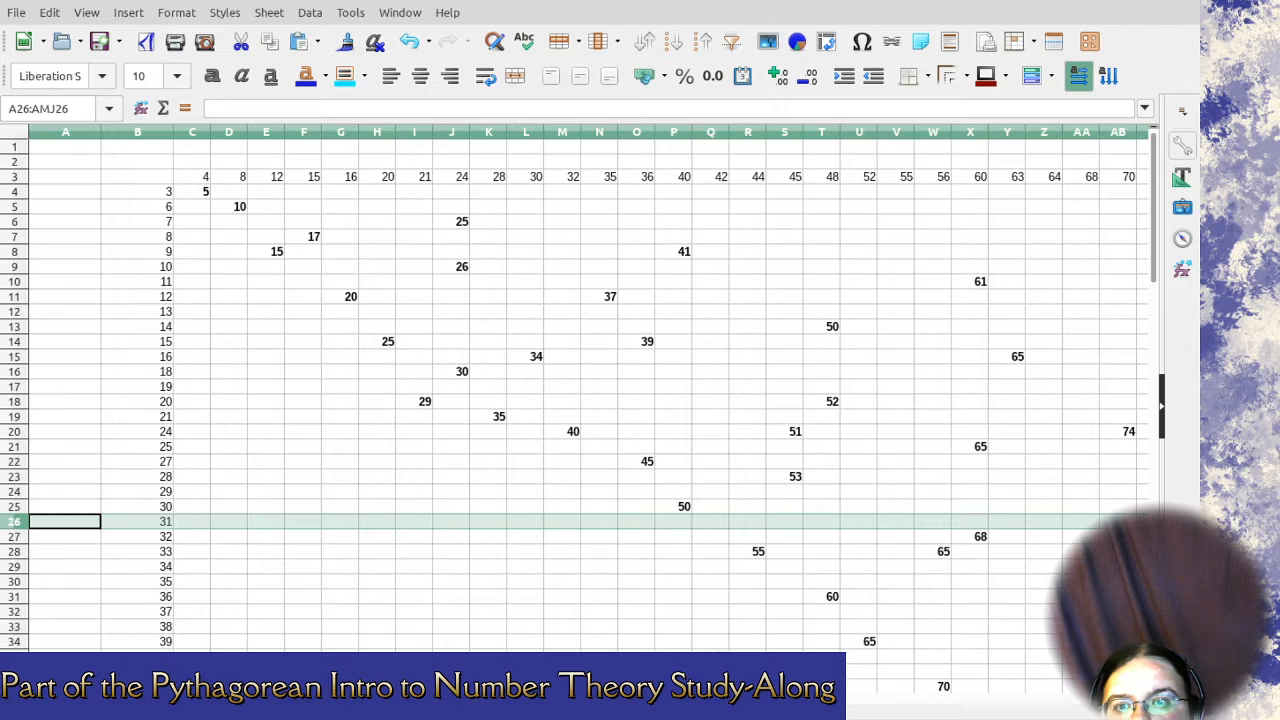
scroll(580, 400, right, 4)
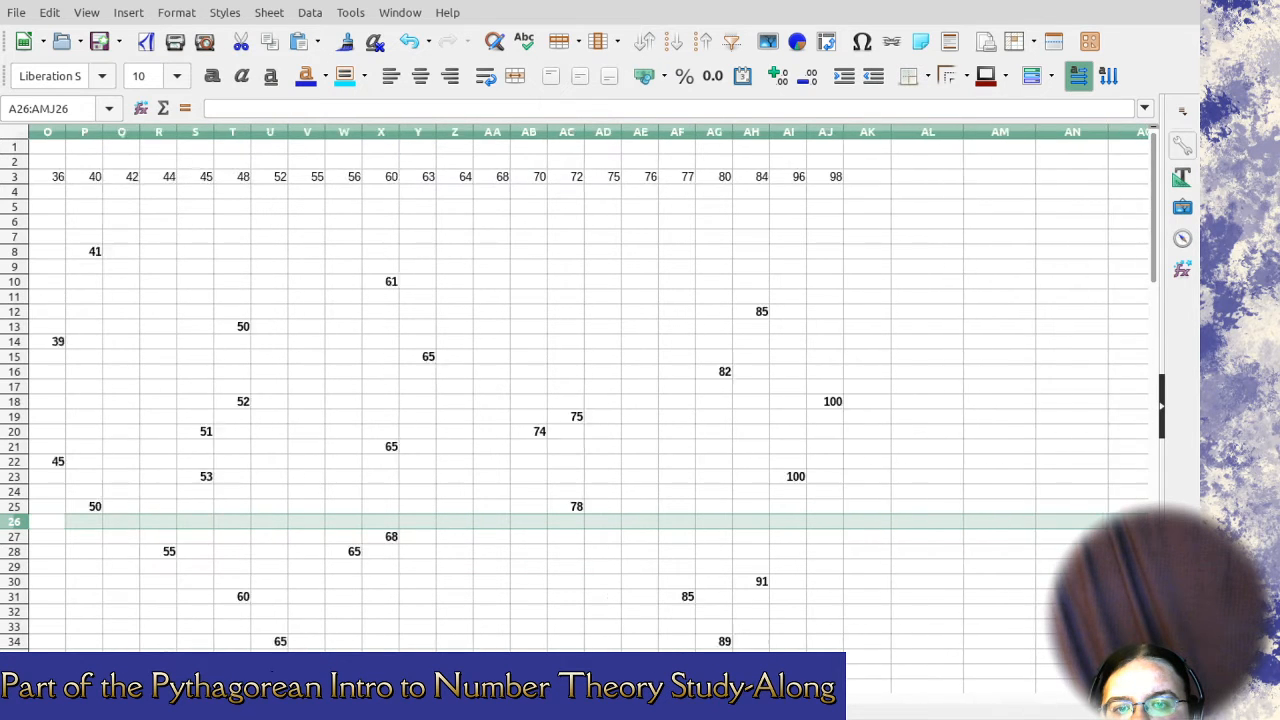
scroll(580, 400, left, 4)
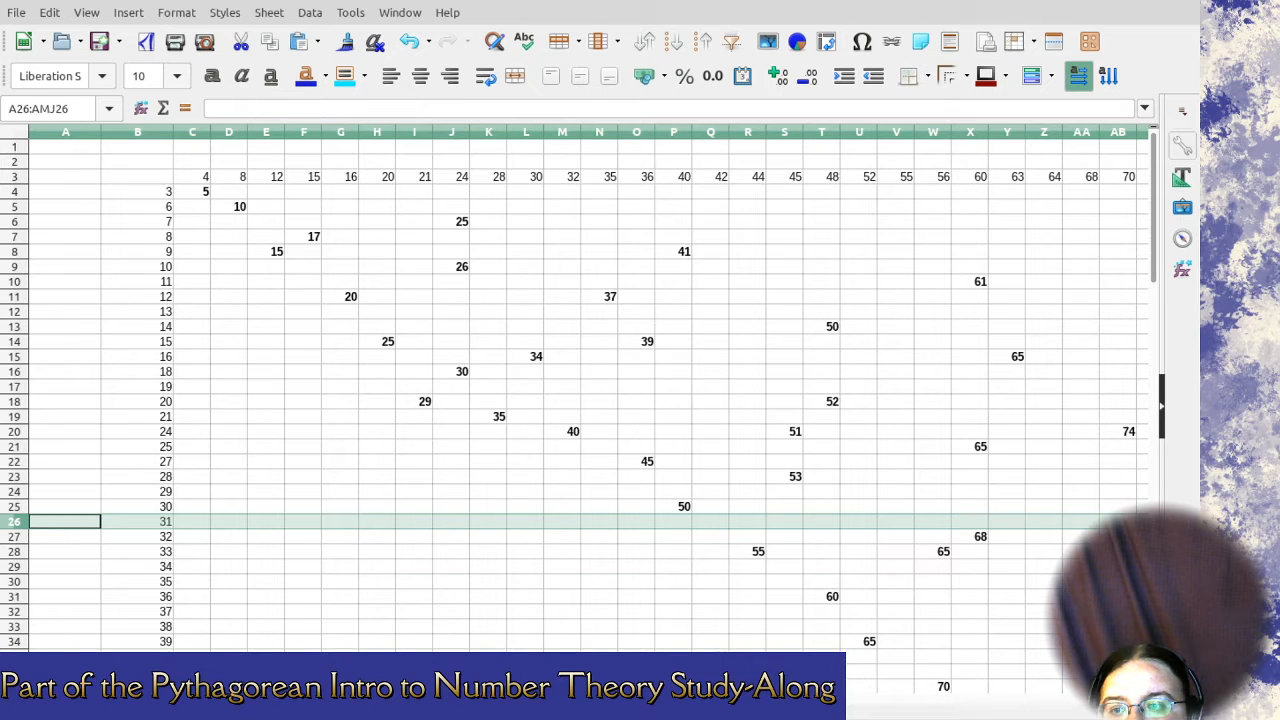
key(ctrl+minus)
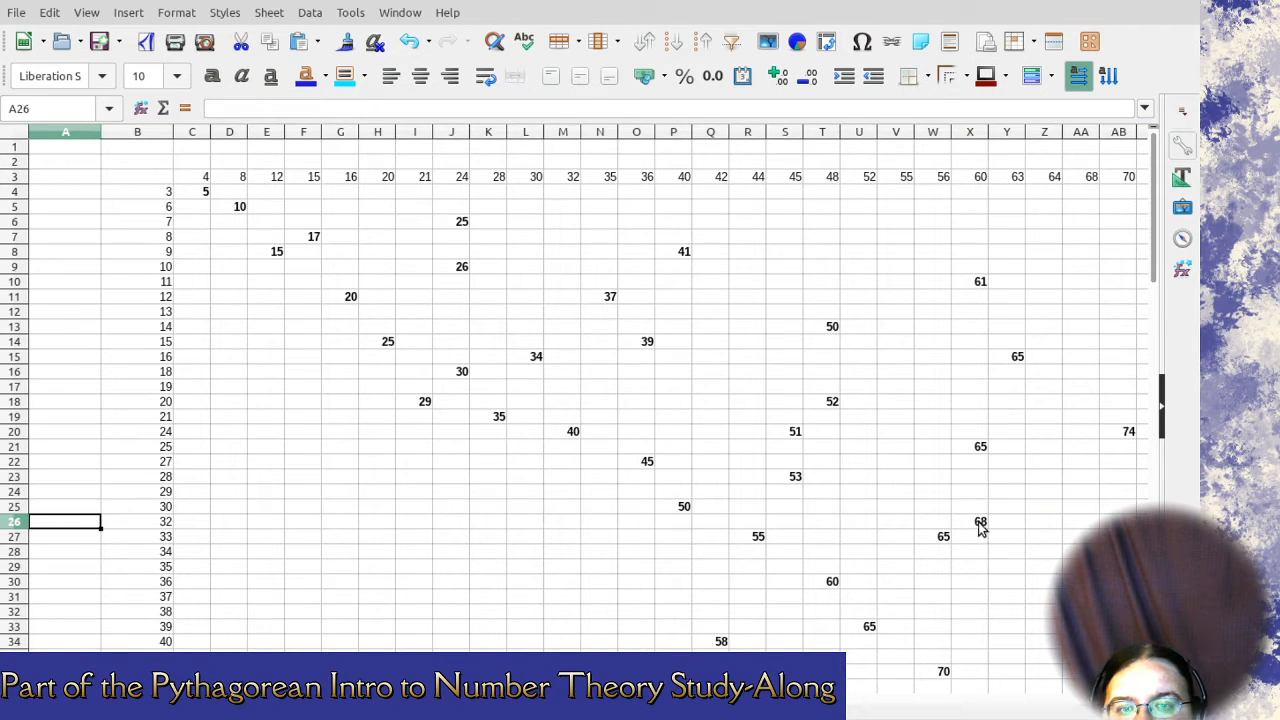
Check row 28, labelled 34 in column B, for results across all columns and delete the entire row.
click(790, 553)
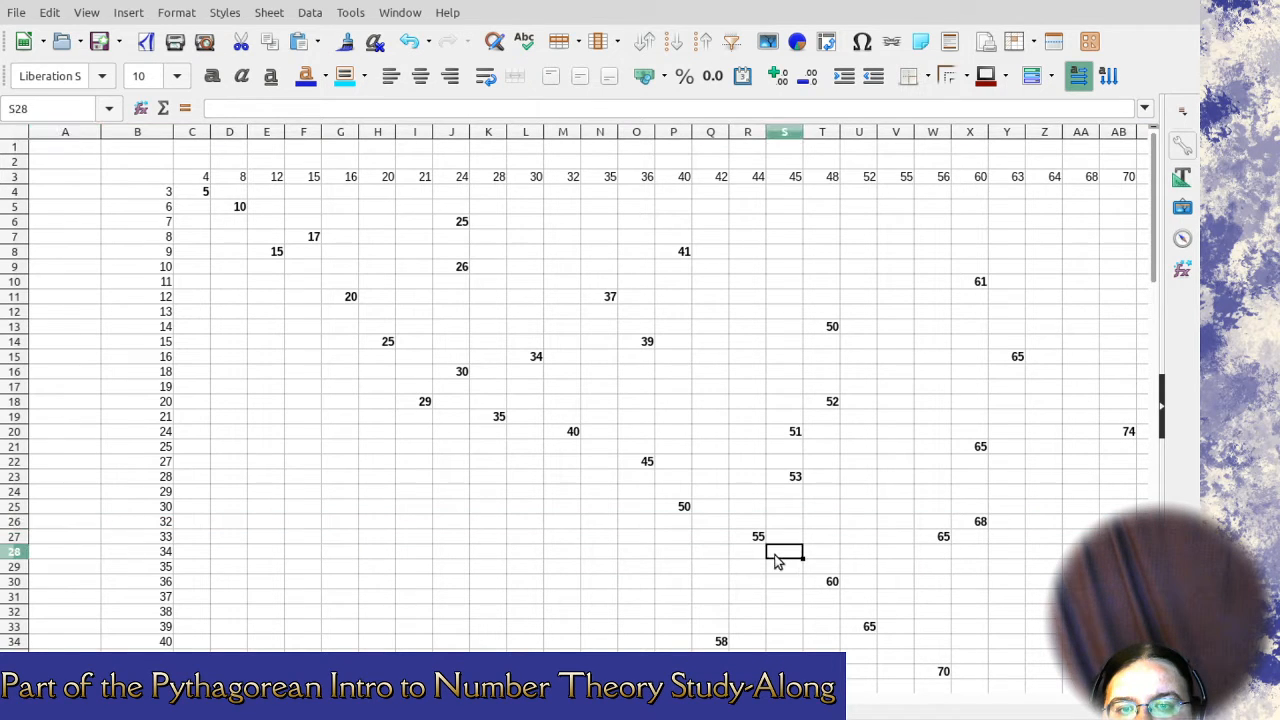
click(24, 553)
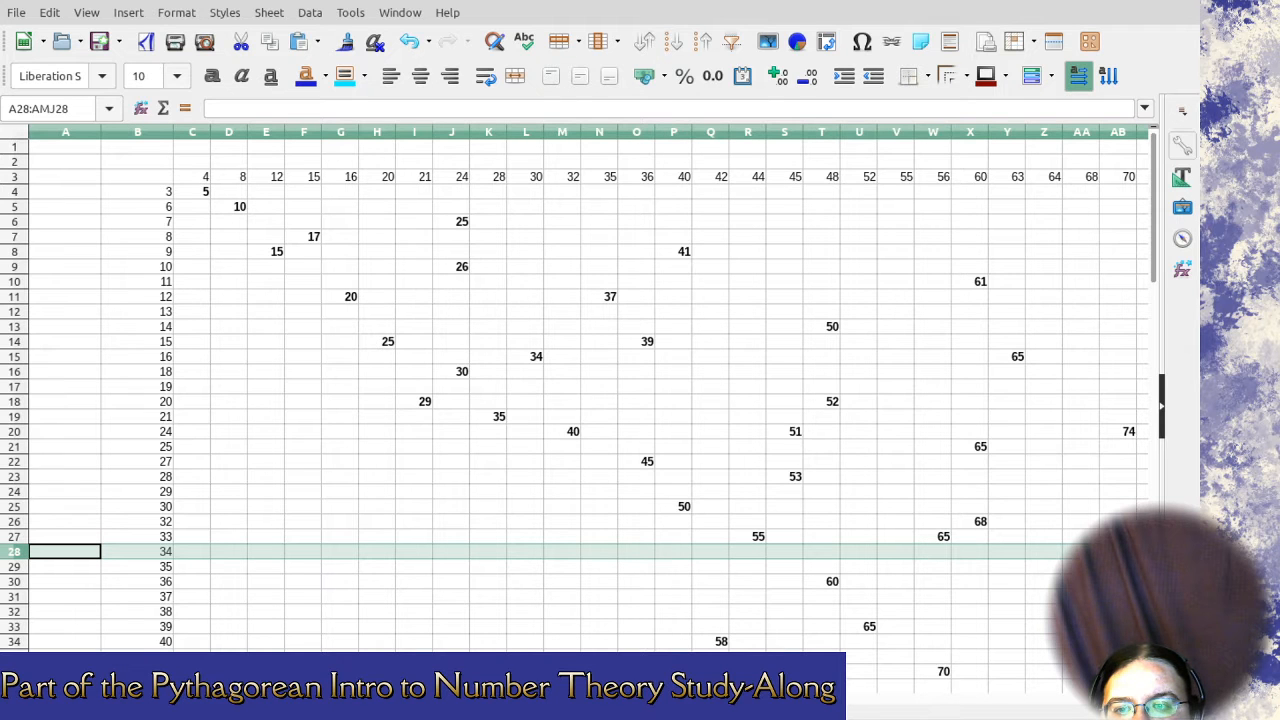
scroll(52, 565, right, 6)
scroll(52, 565, left, 1)
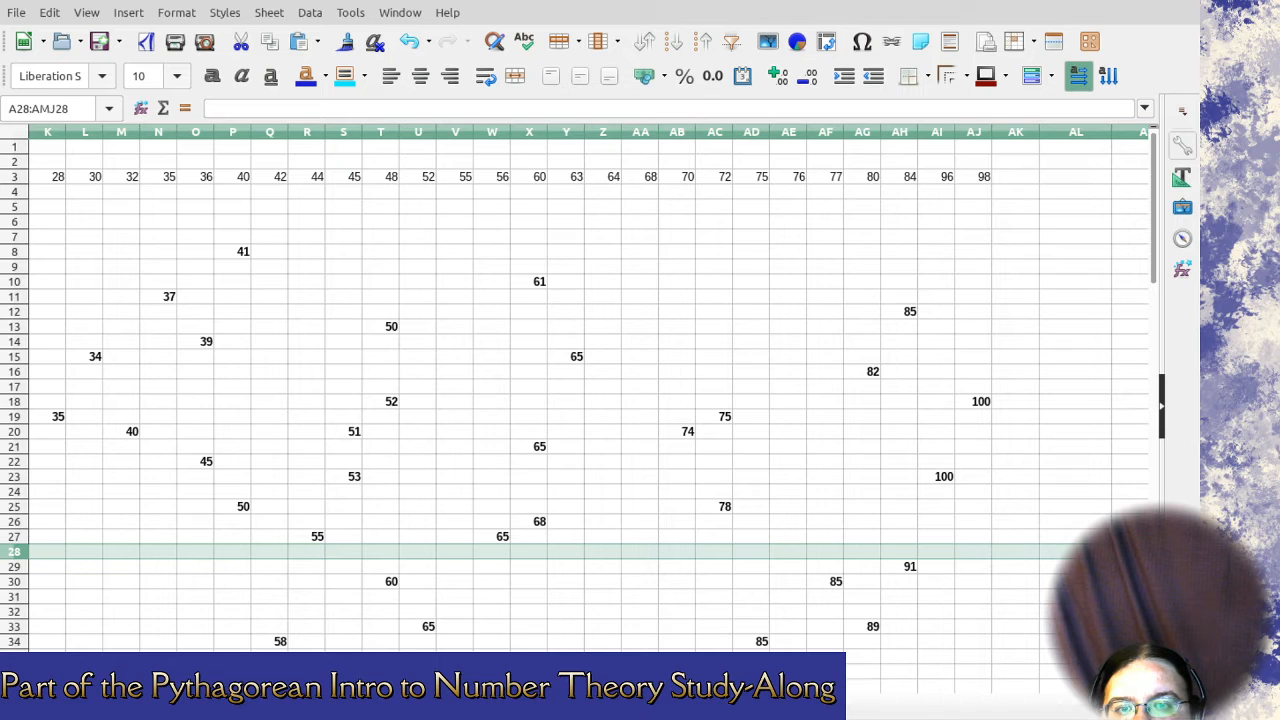
key(ctrl+minus)
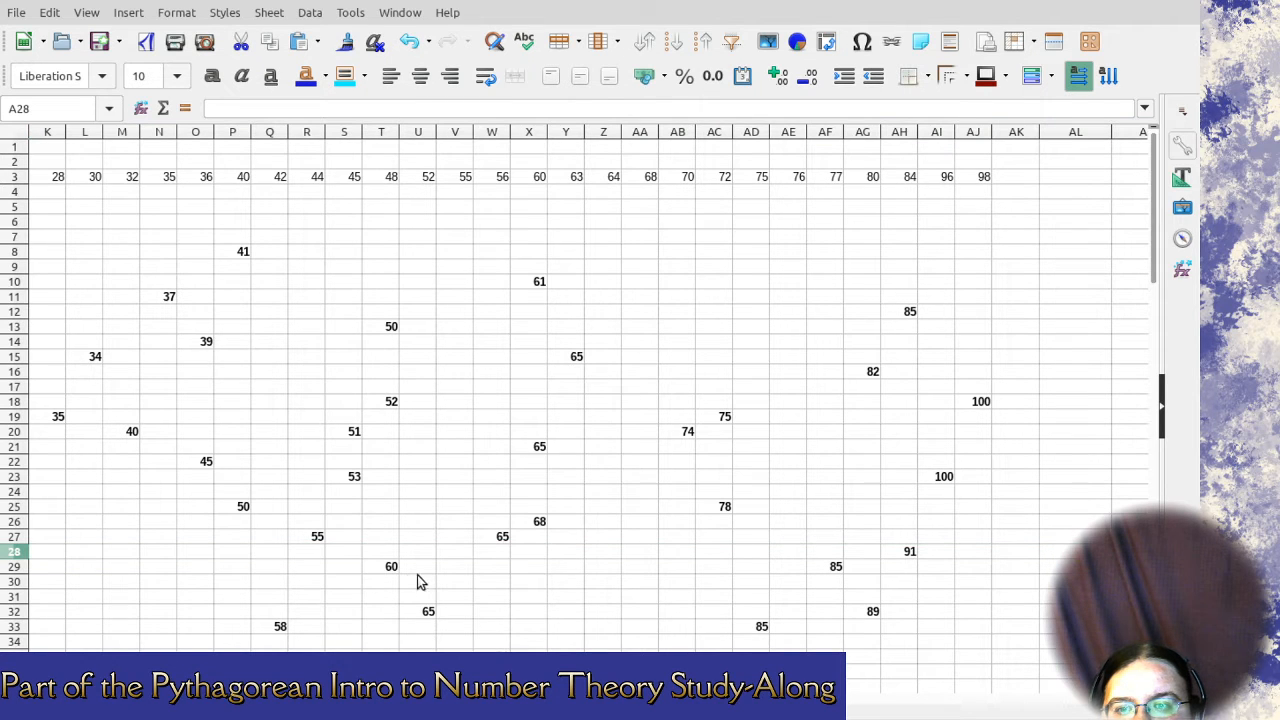
Check row 30, labelled 37 in column B, across all columns and delete it together with row 31, labelled 38.
click(417, 581)
scroll(575, 390, left, 8)
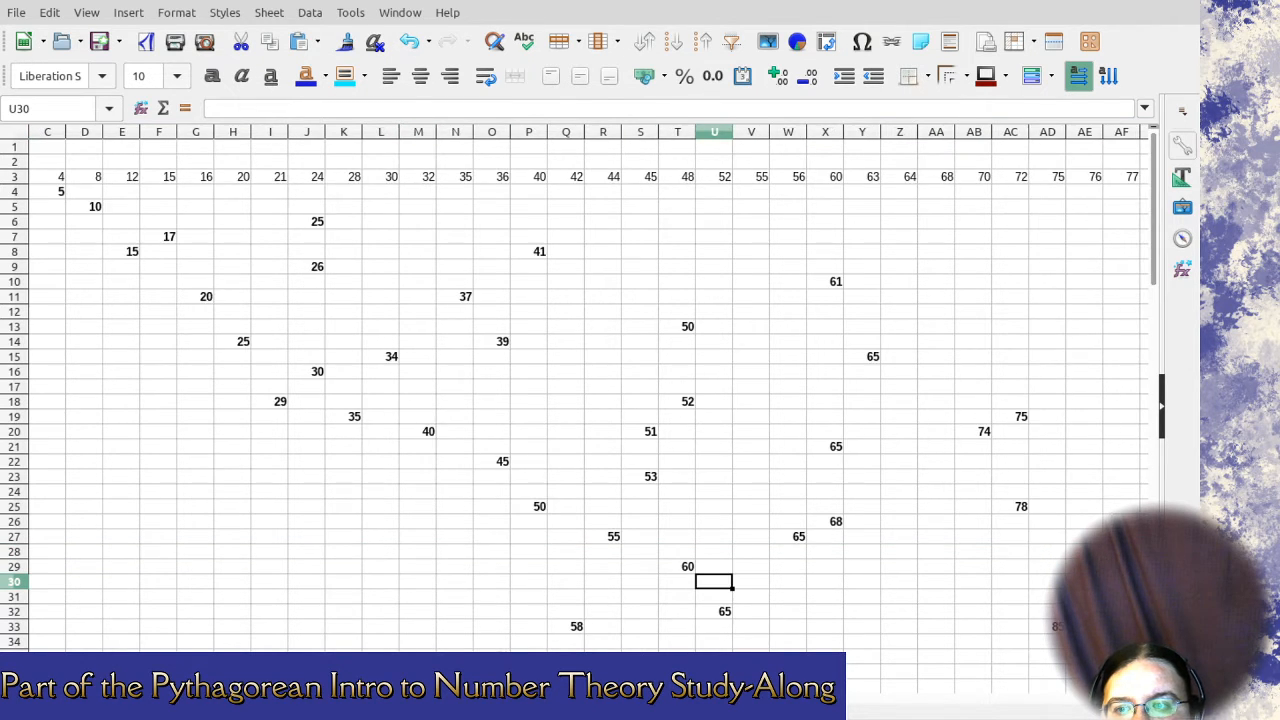
scroll(575, 390, left, 2)
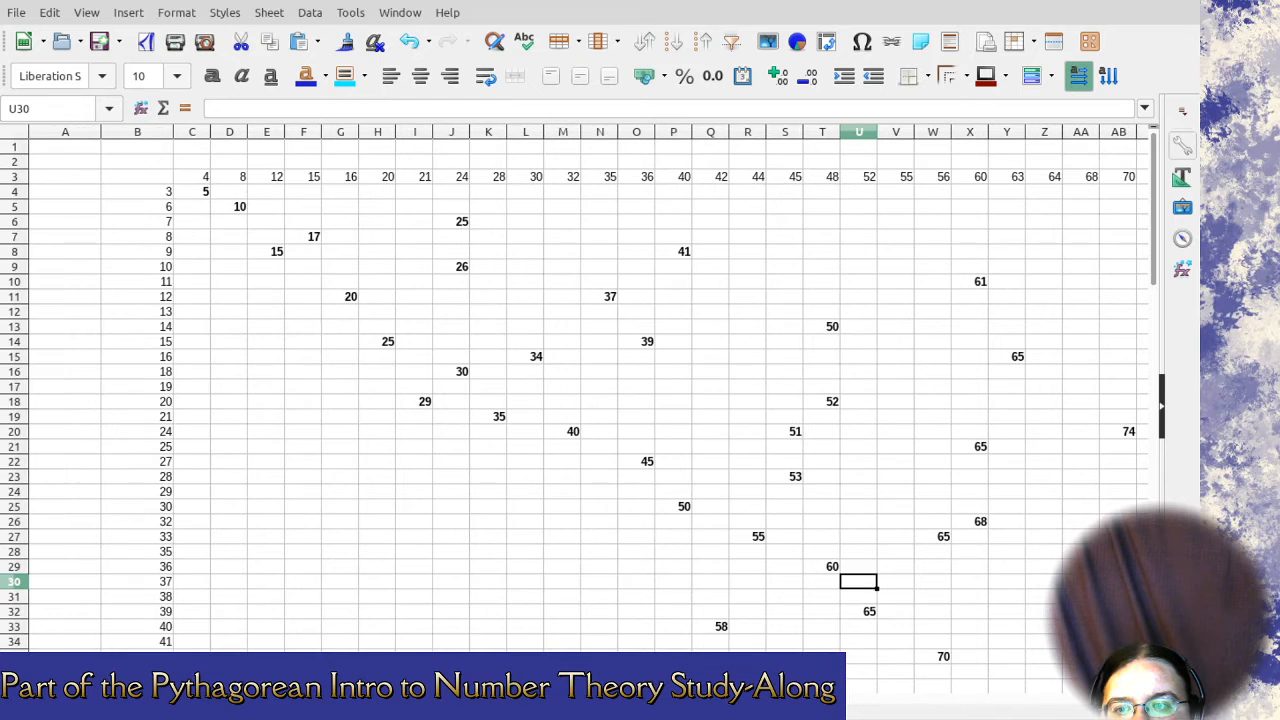
click(12, 582)
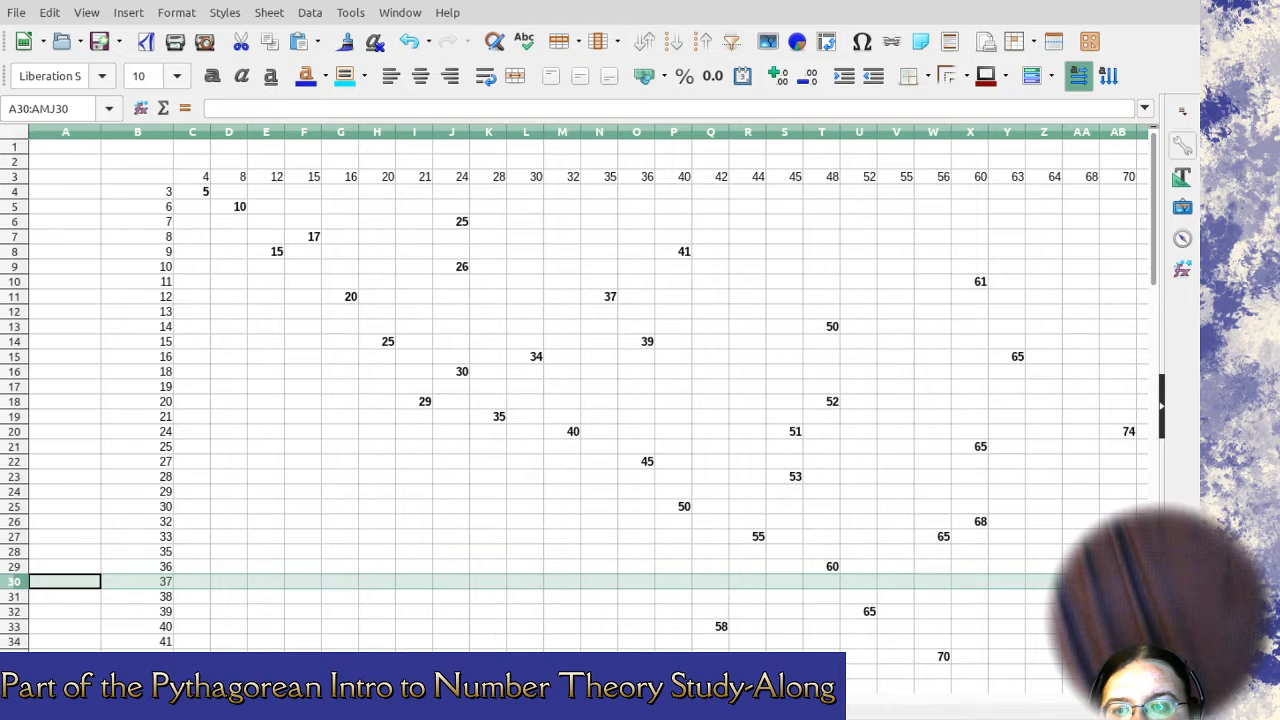
scroll(590, 390, right, 4)
scroll(590, 390, left, 3)
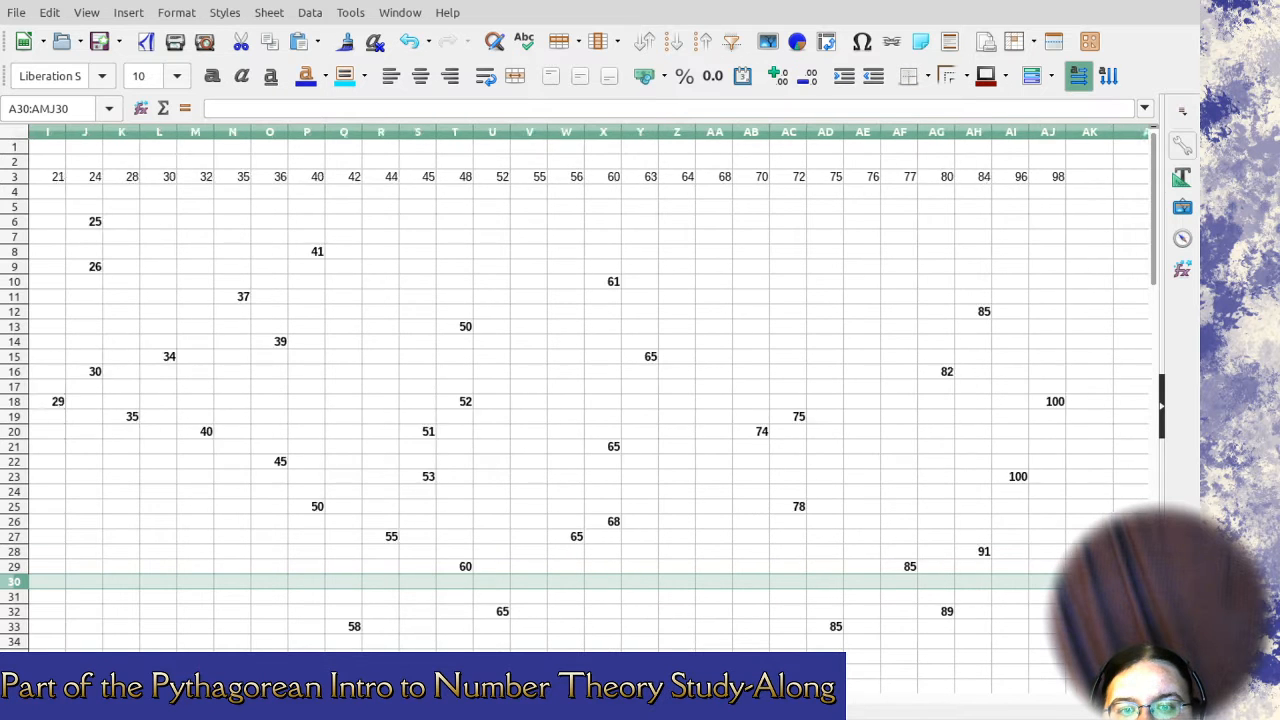
scroll(590, 390, left, 1)
scroll(590, 390, right, 4)
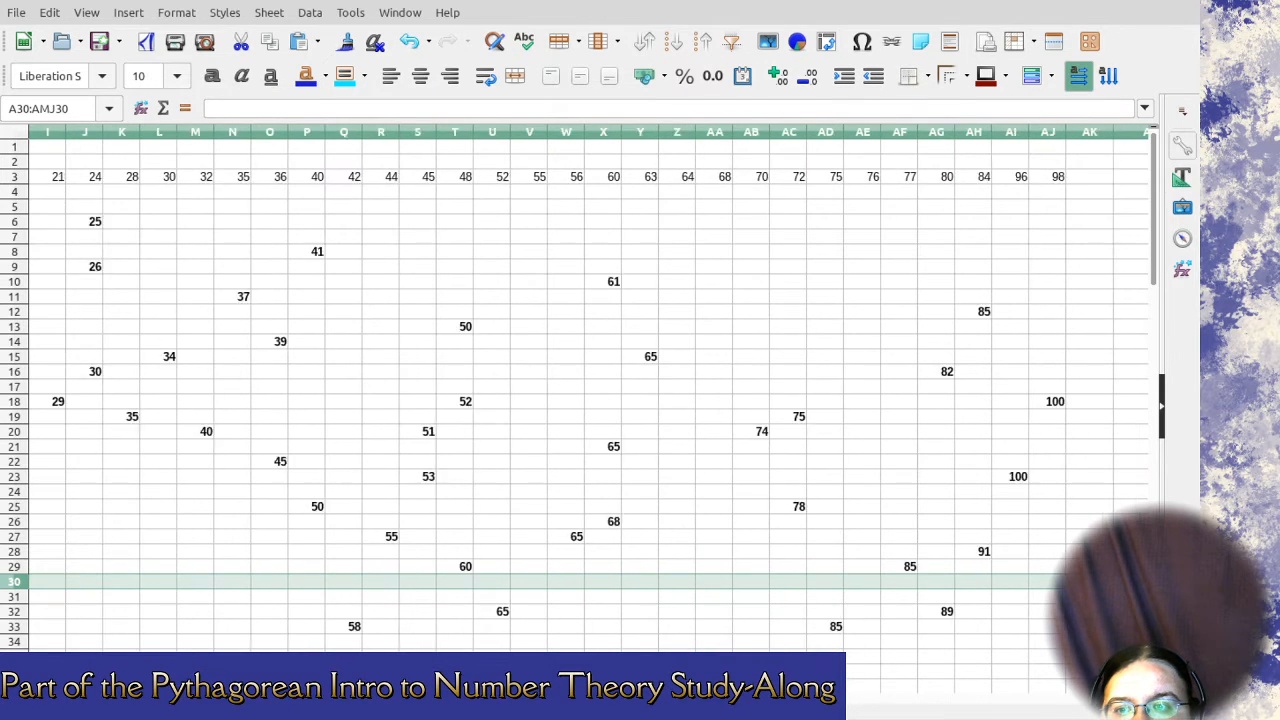
scroll(590, 390, left, 4)
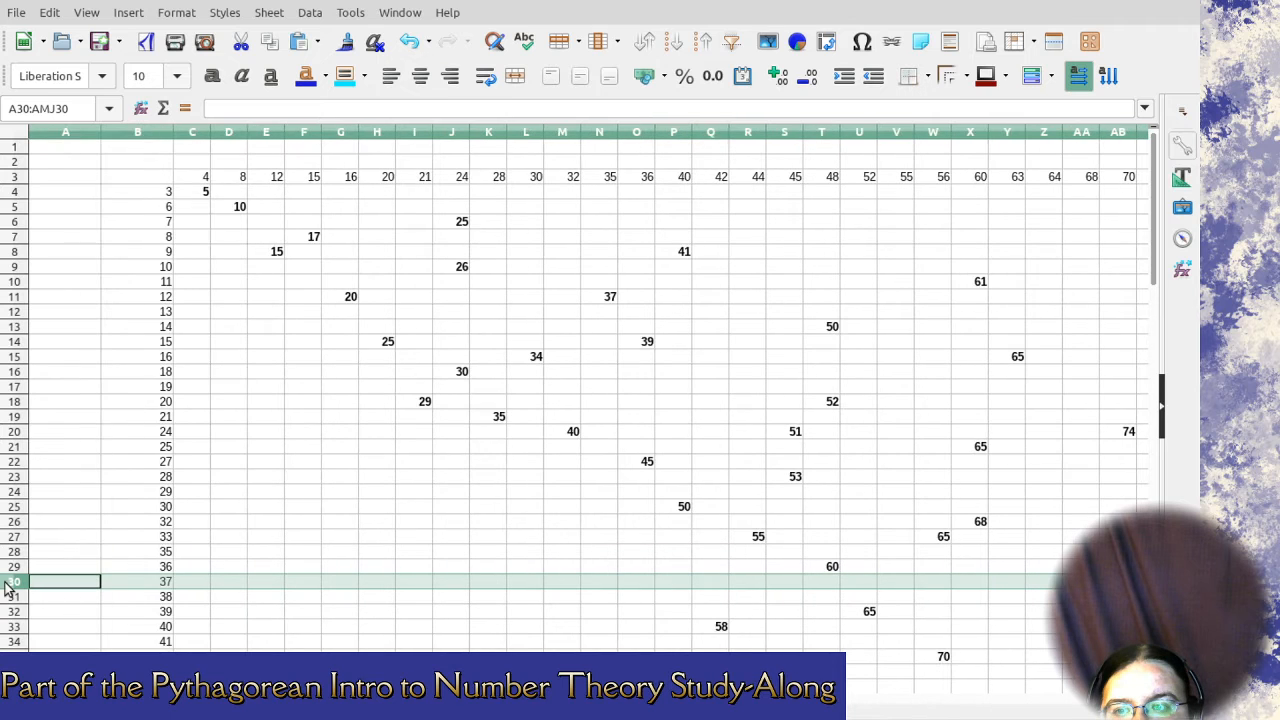
drag(12, 588, 14, 603)
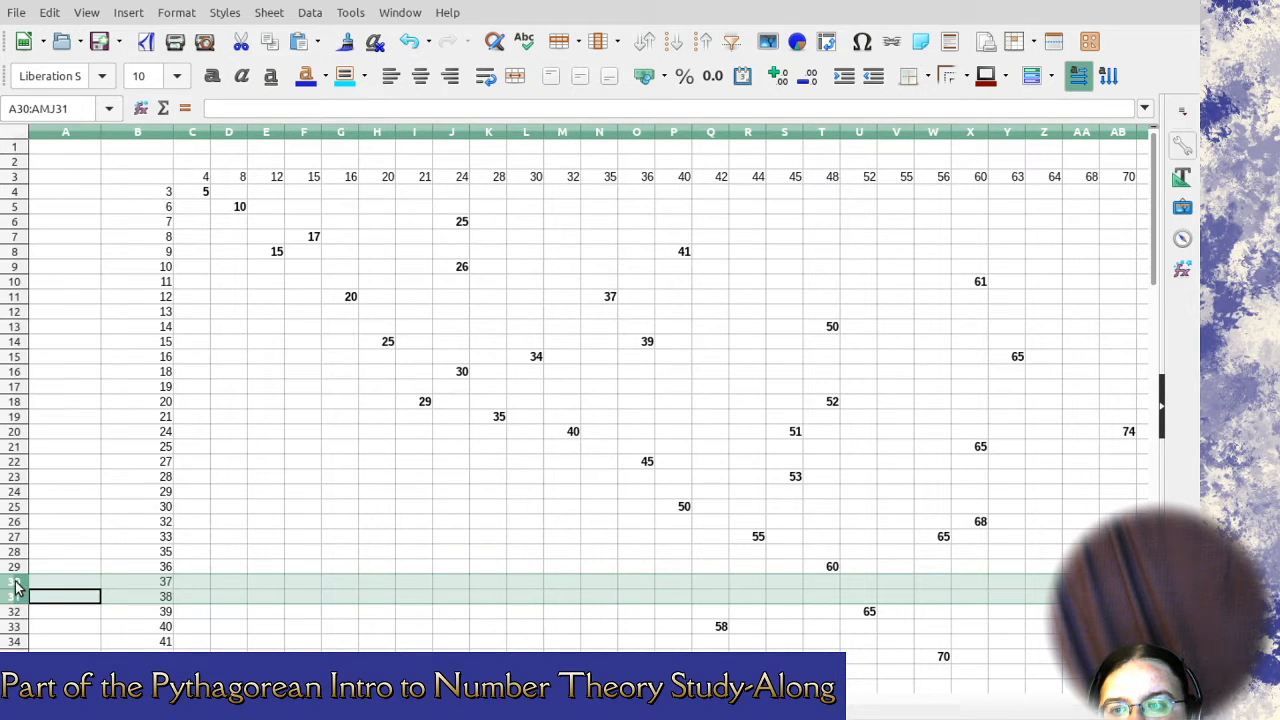
key(ctrl+minus)
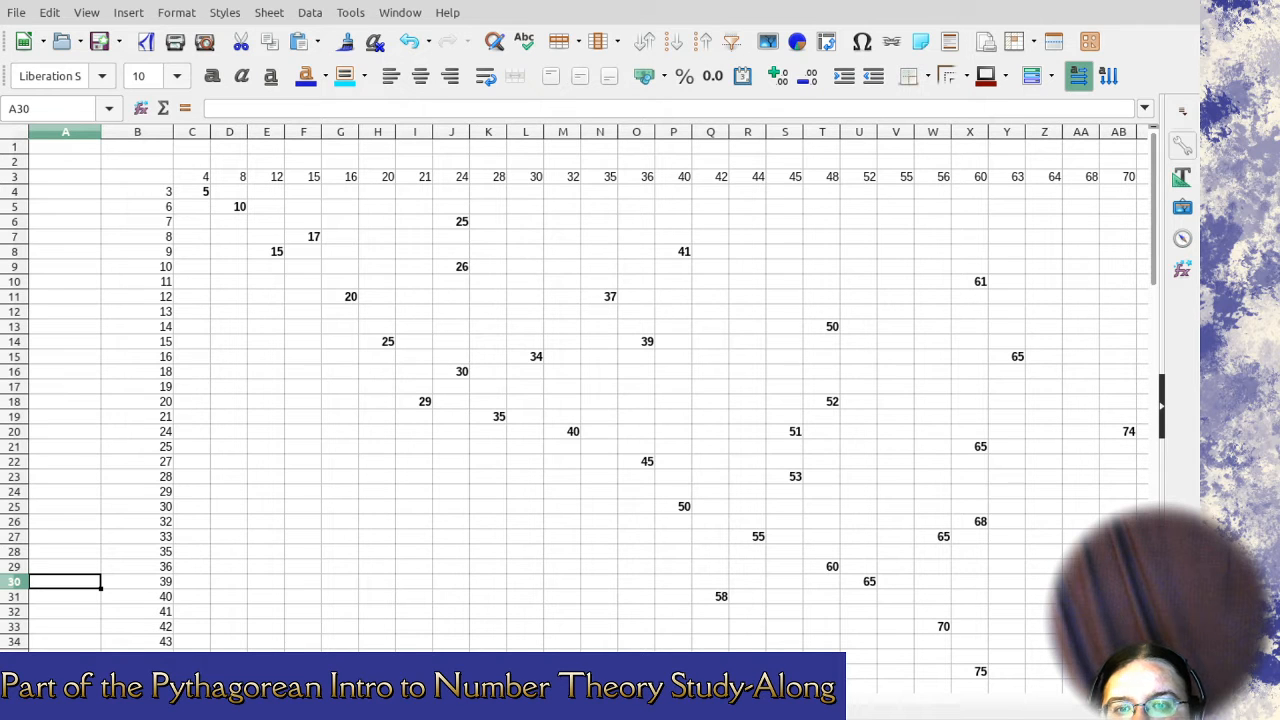
Check row 32, labelled 41 in column B, for results across all columns and delete the entire row.
click(861, 588)
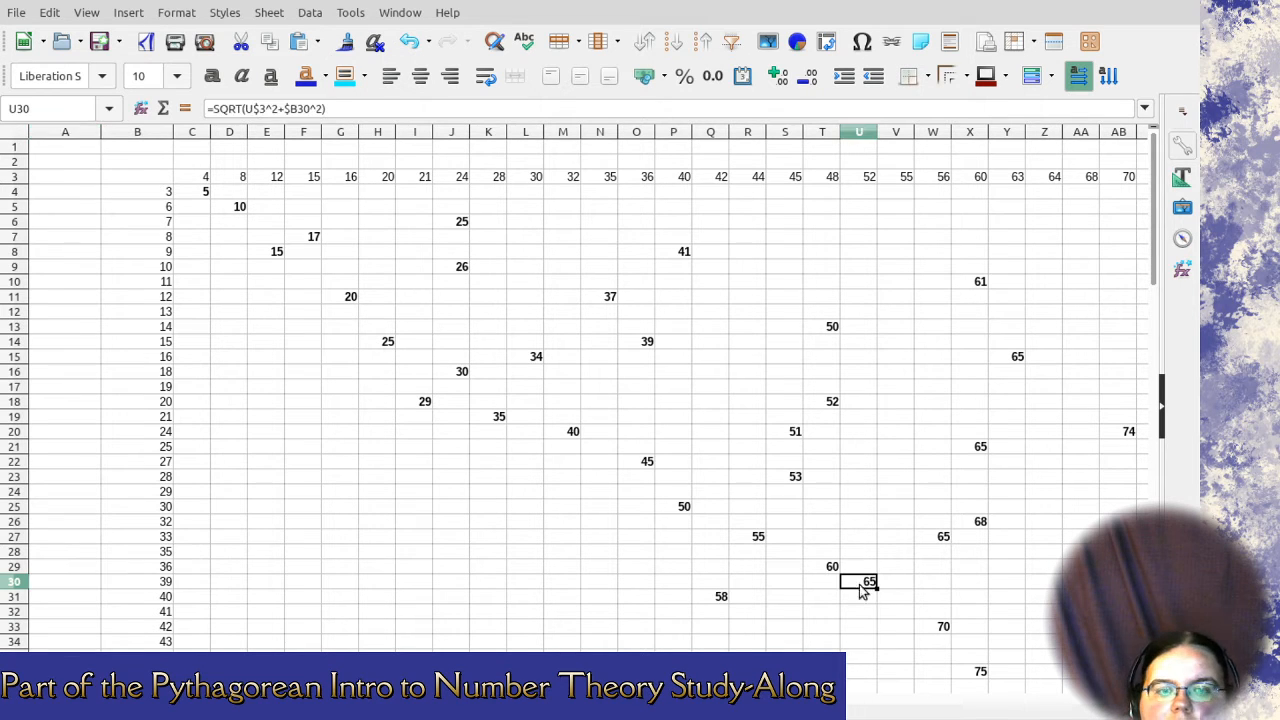
click(721, 597)
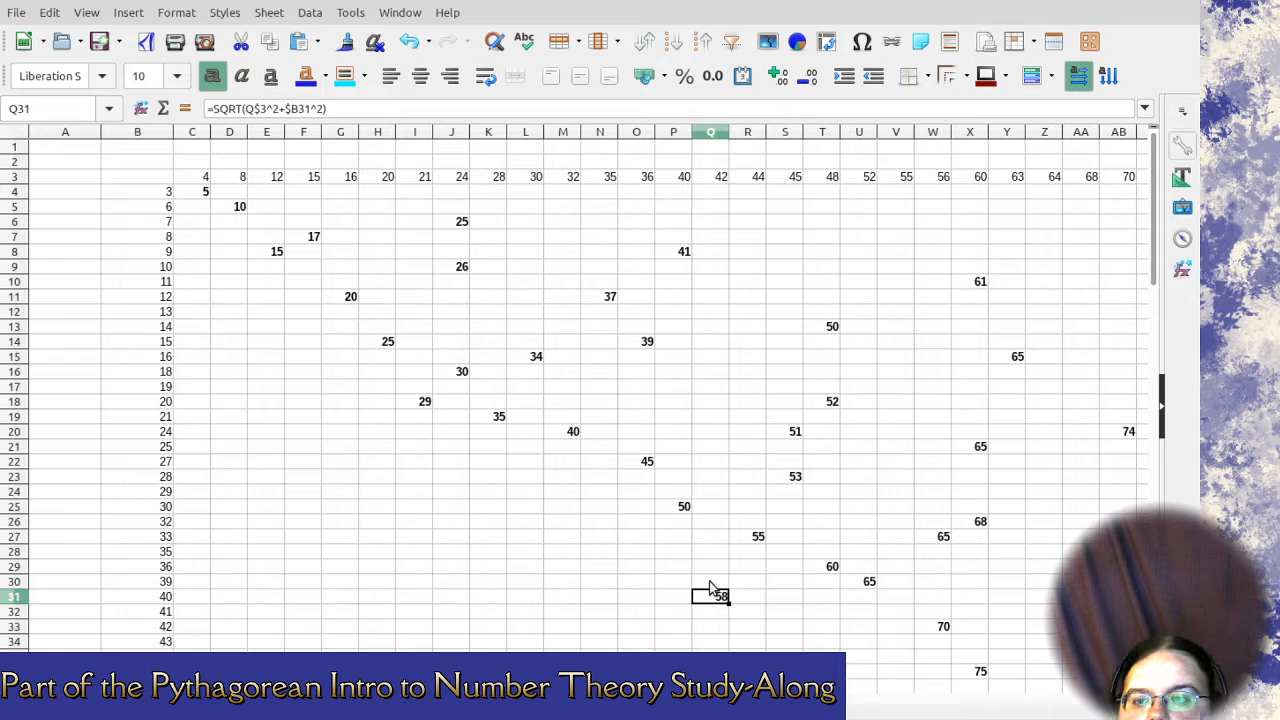
click(716, 612)
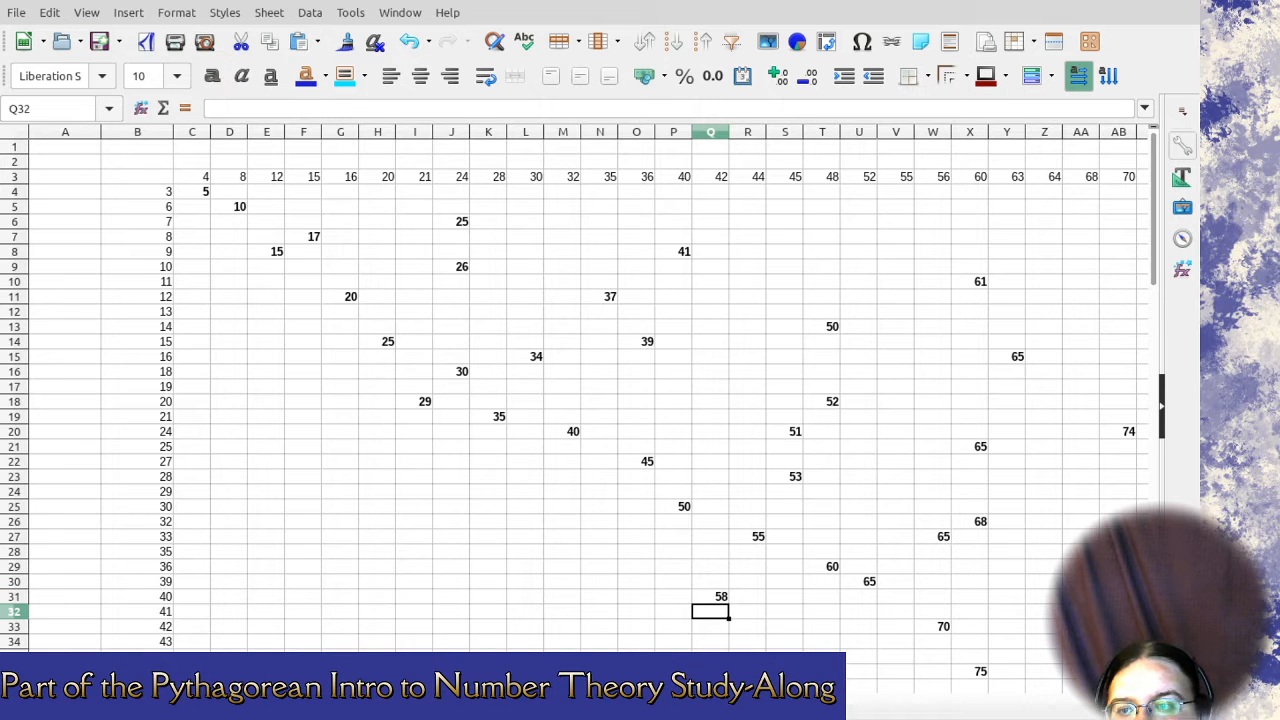
click(14, 611)
scroll(590, 410, right, 7)
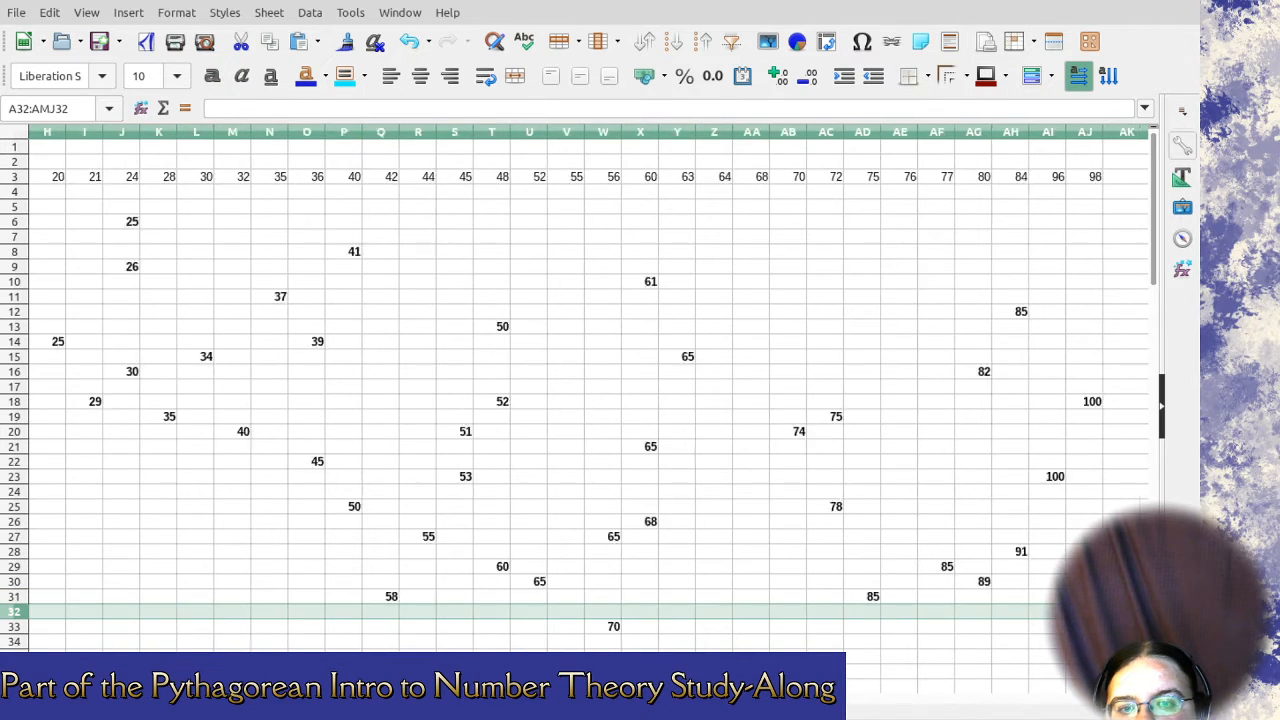
scroll(590, 410, left, 4)
scroll(590, 400, left, 3)
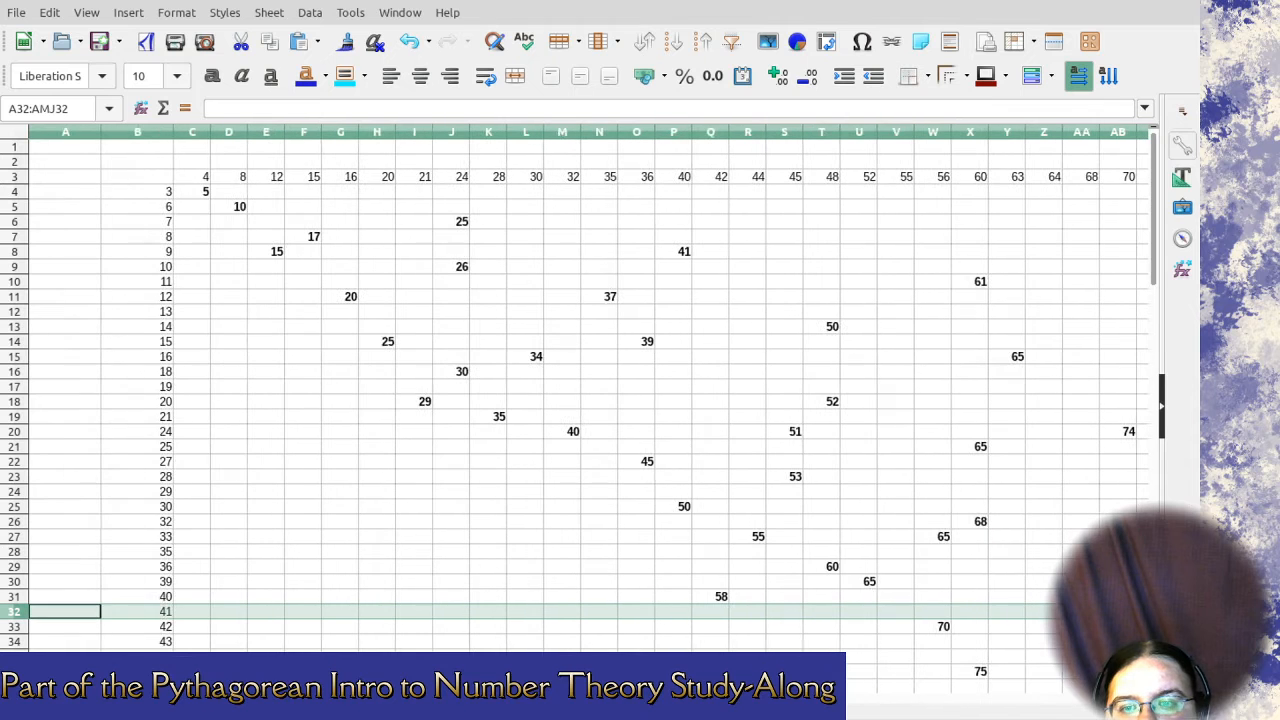
right_click(11, 613)
click(67, 517)
Check rows 33 and 34, labelled 43 and 44 in column B, for results and delete both entire rows.
scroll(836, 538, down, 2)
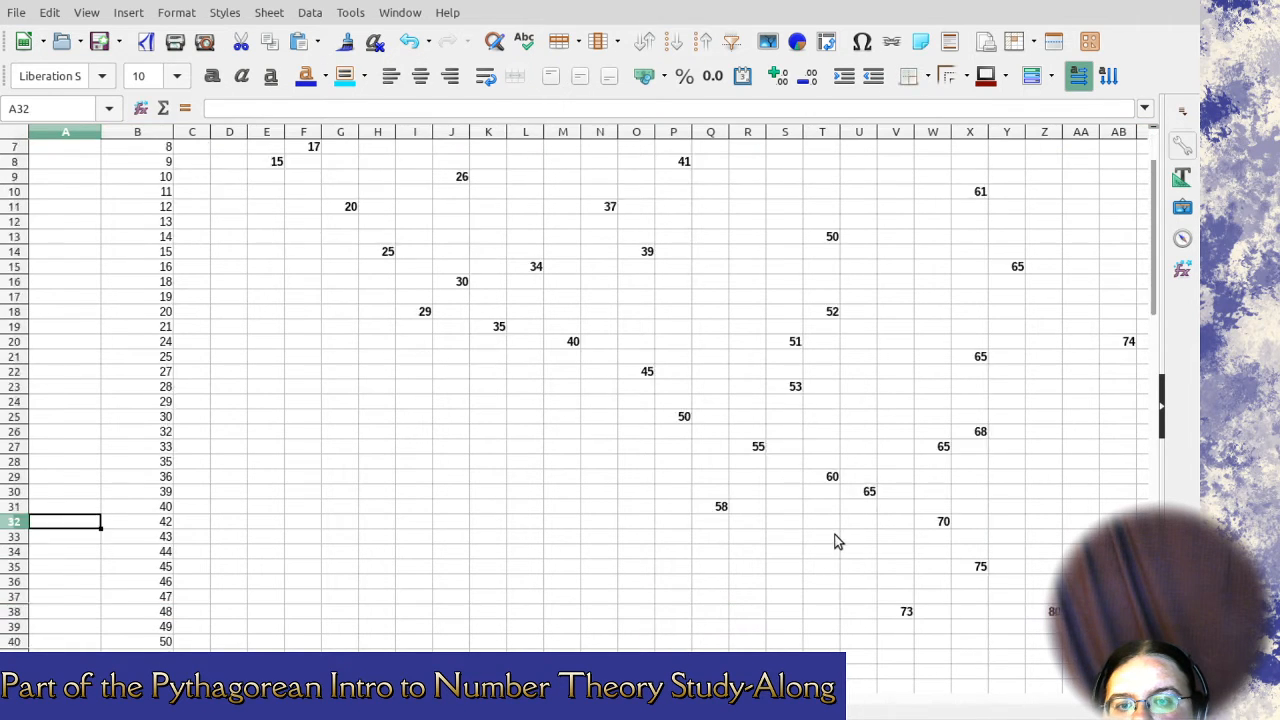
scroll(836, 540, down, 5)
scroll(838, 541, down, 1)
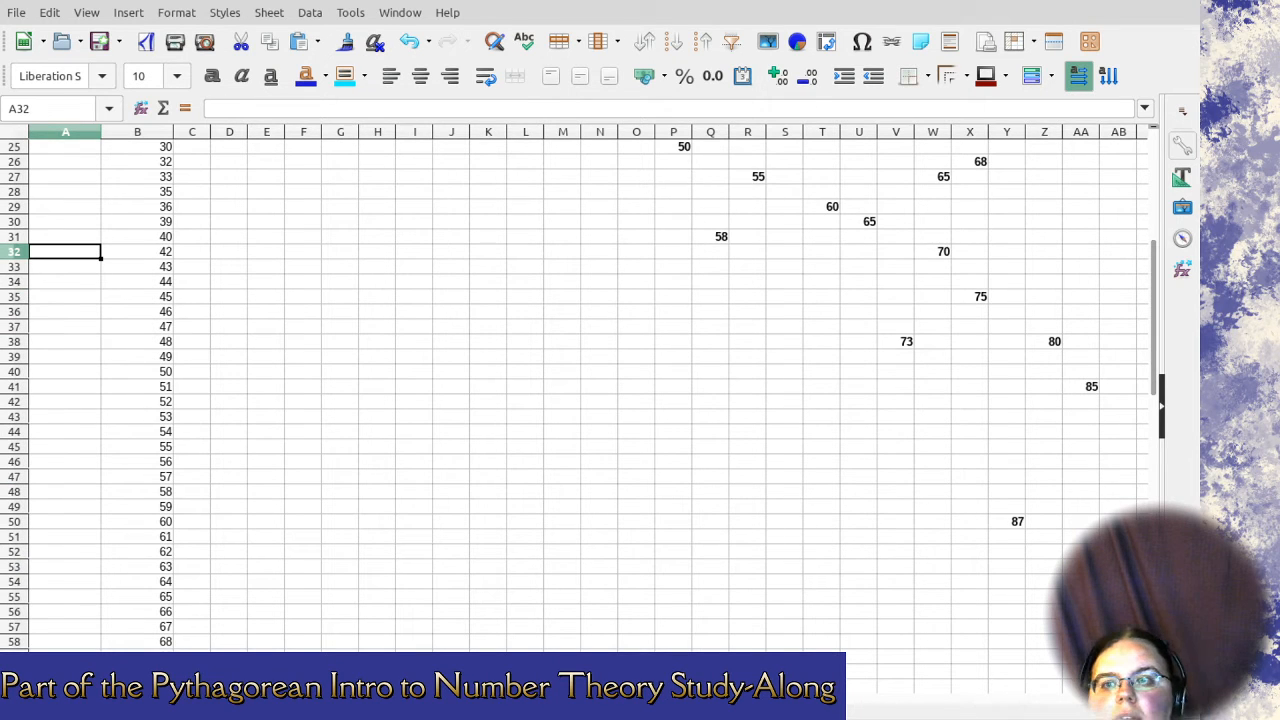
click(14, 251)
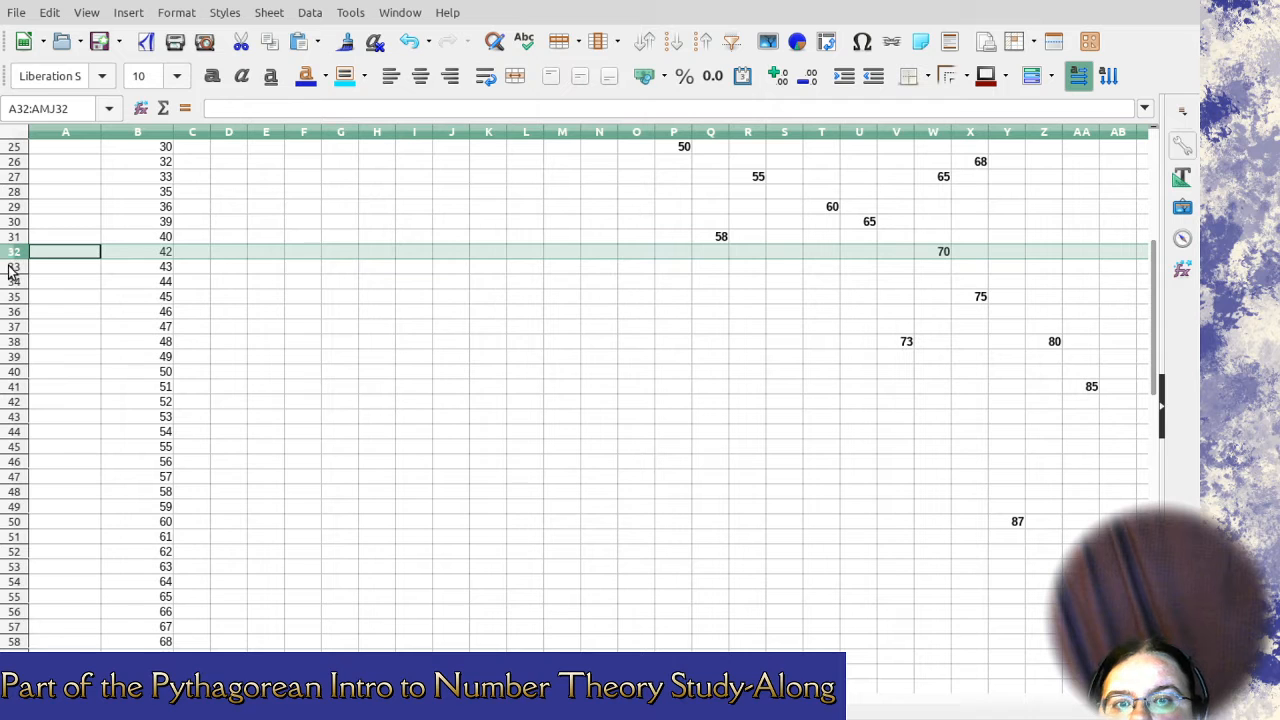
click(14, 267)
mouse_move(640, 706)
mouse_down()
mouse_move(822, 706)
mouse_move(636, 706)
mouse_up()
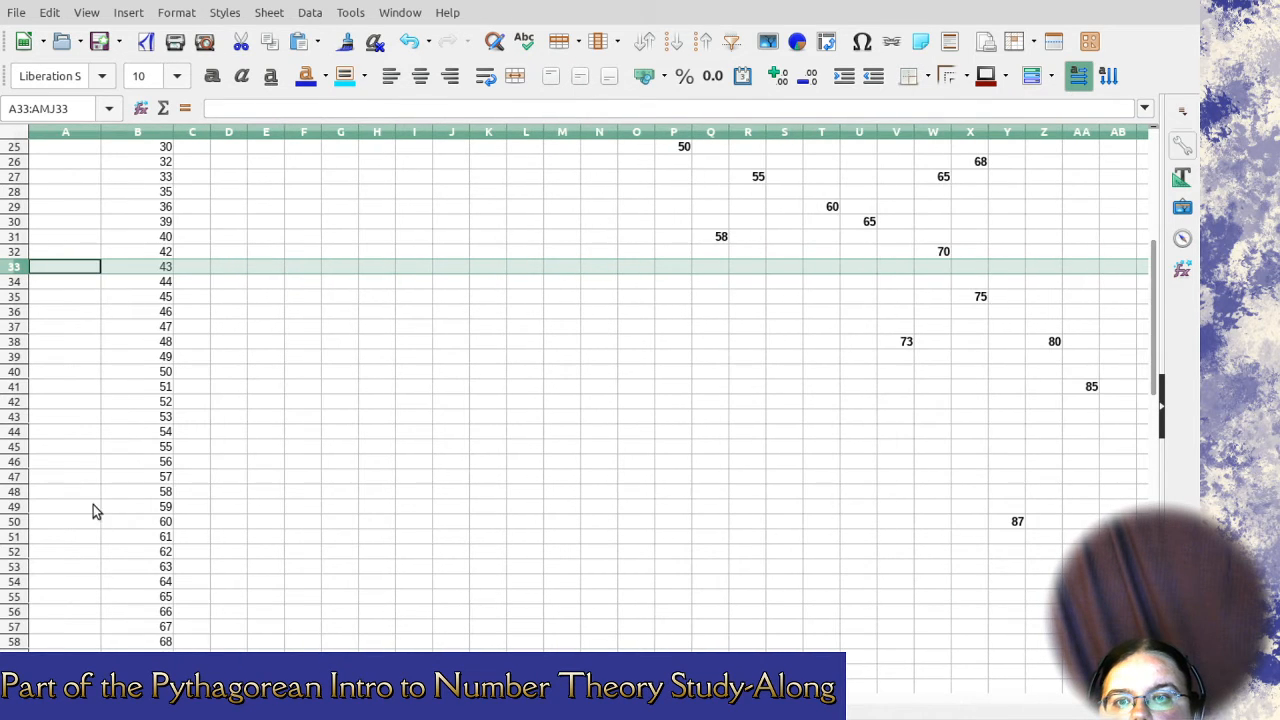
shift+click(14, 283)
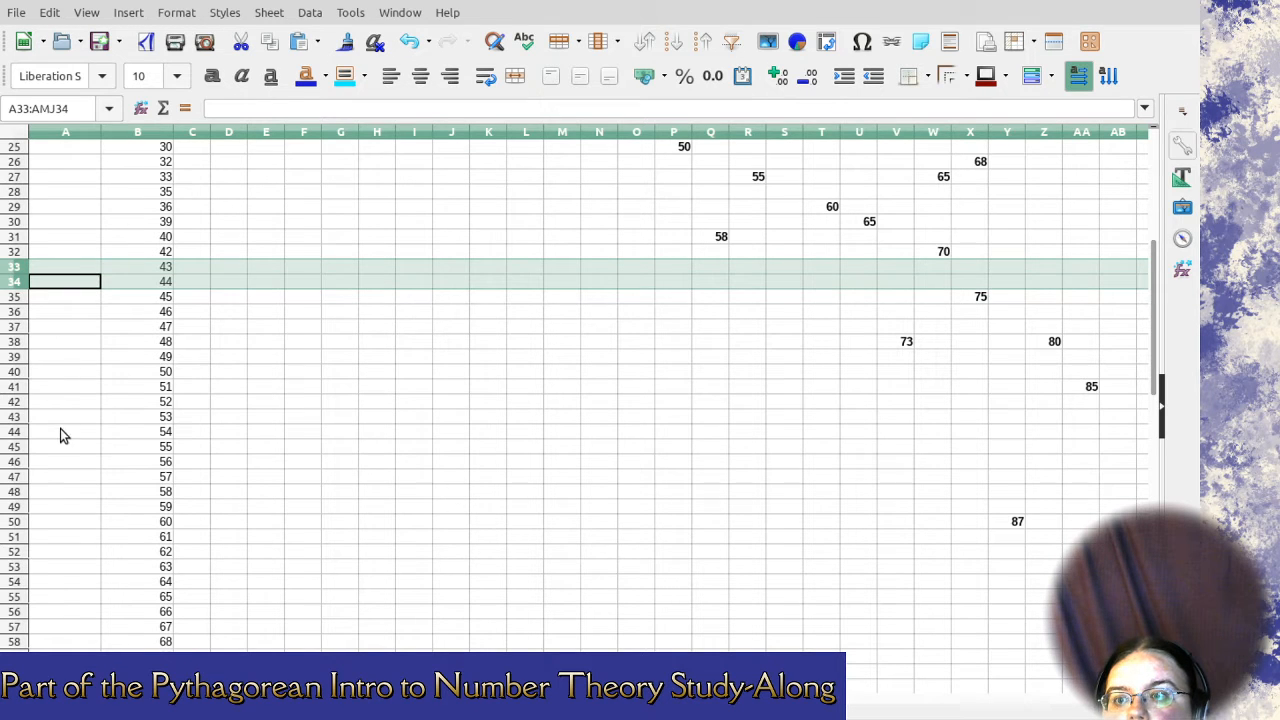
key(ctrl+minus)
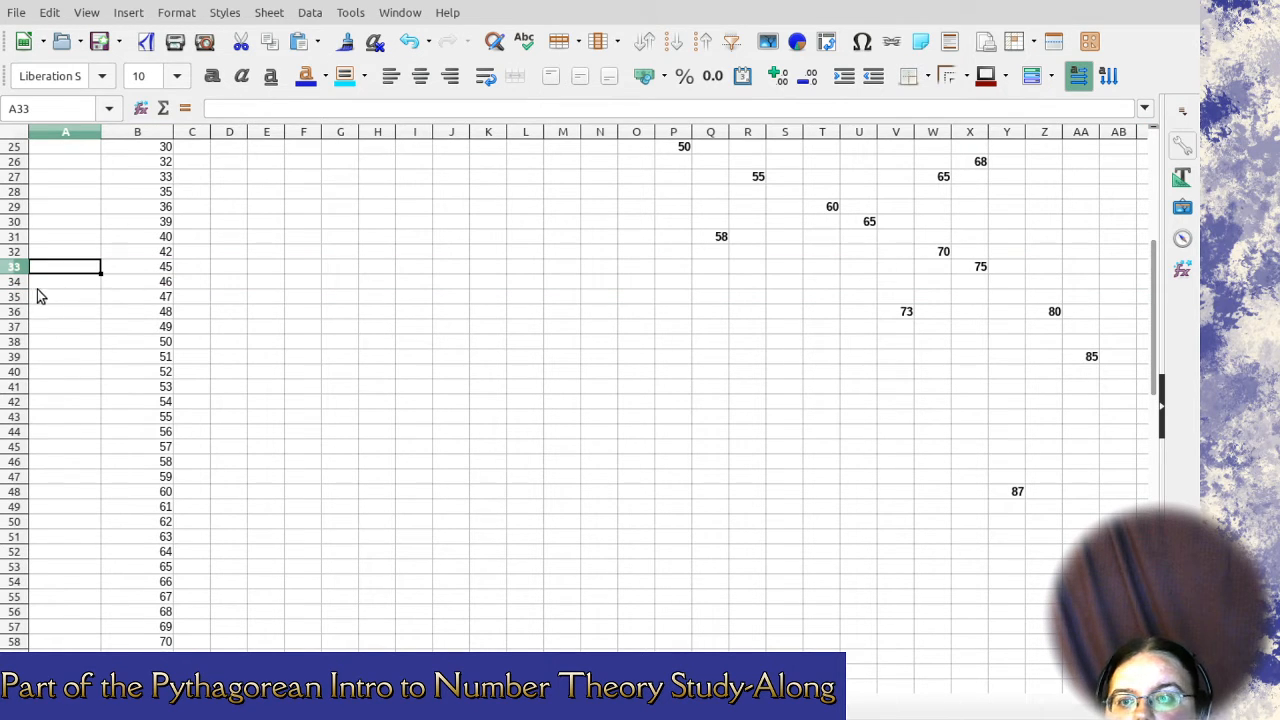
Delete the entire rows 34 and 35, labelled 46 and 47 in column B.
click(38, 284)
click(14, 283)
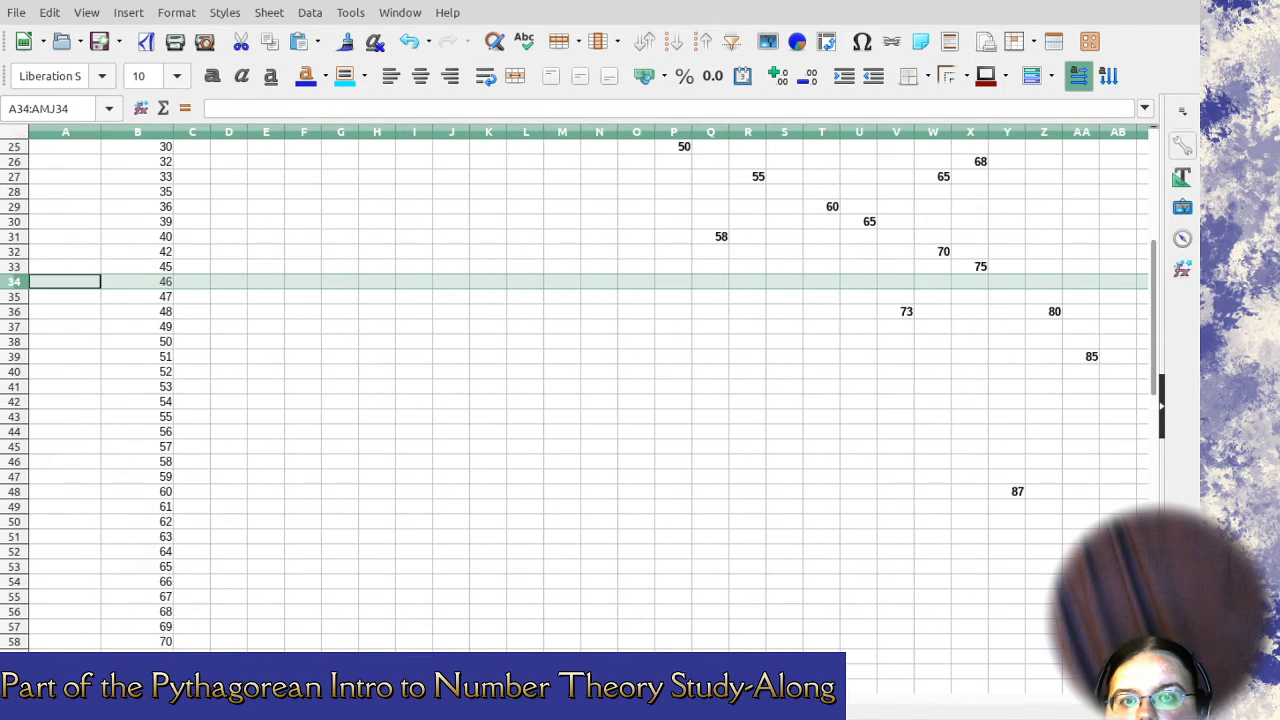
shift+click(17, 297)
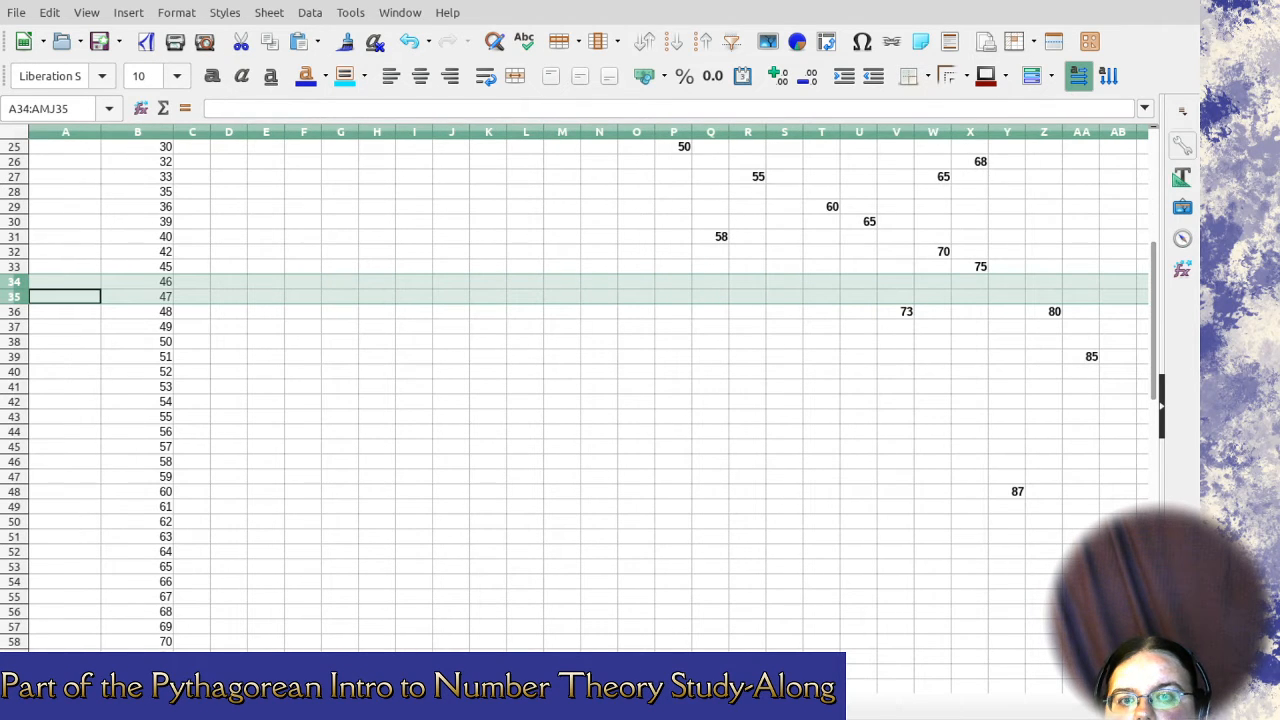
key(ctrl+minus)
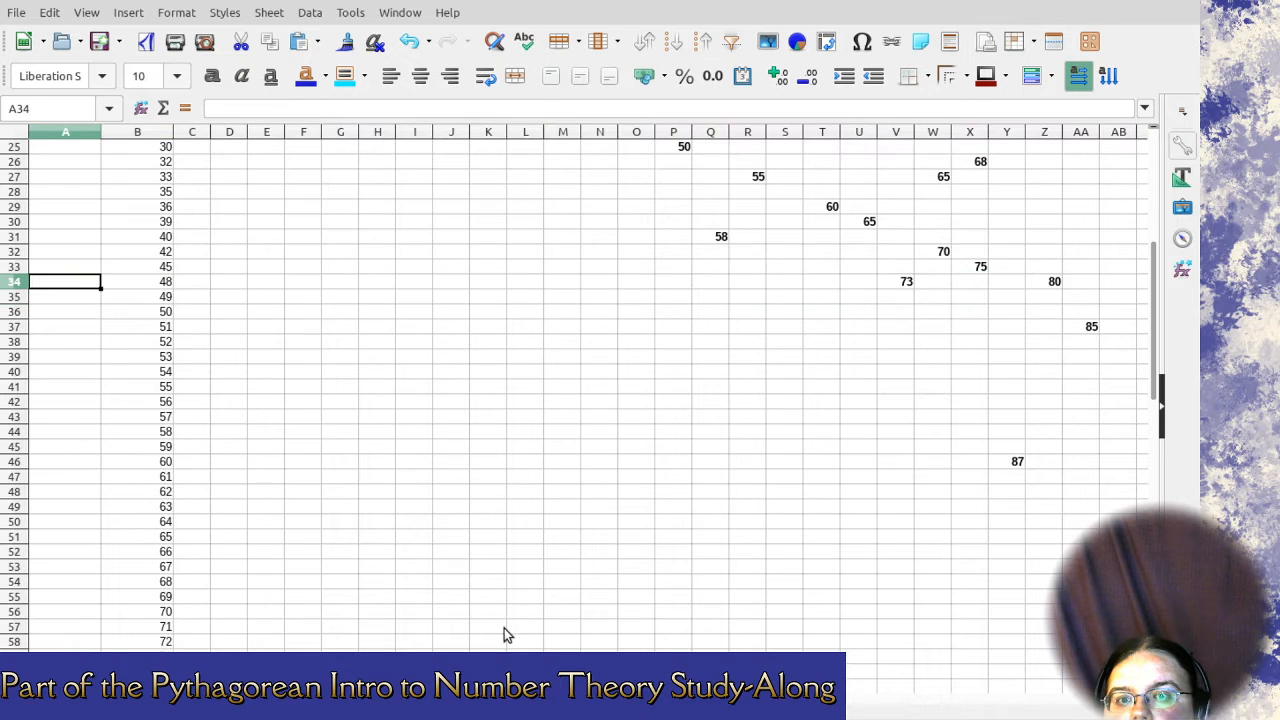
Delete the entire rows 35 and 36, labelled 49 and 50 in column B.
click(907, 292)
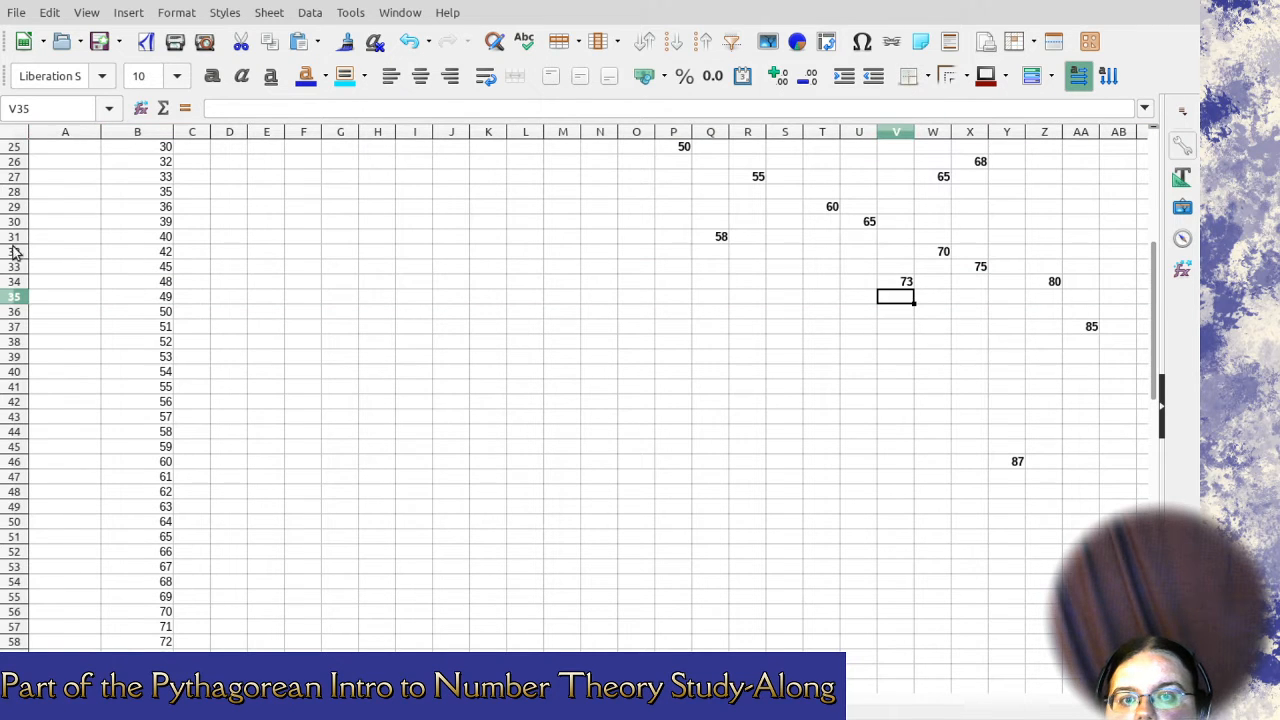
drag(14, 296, 14, 318)
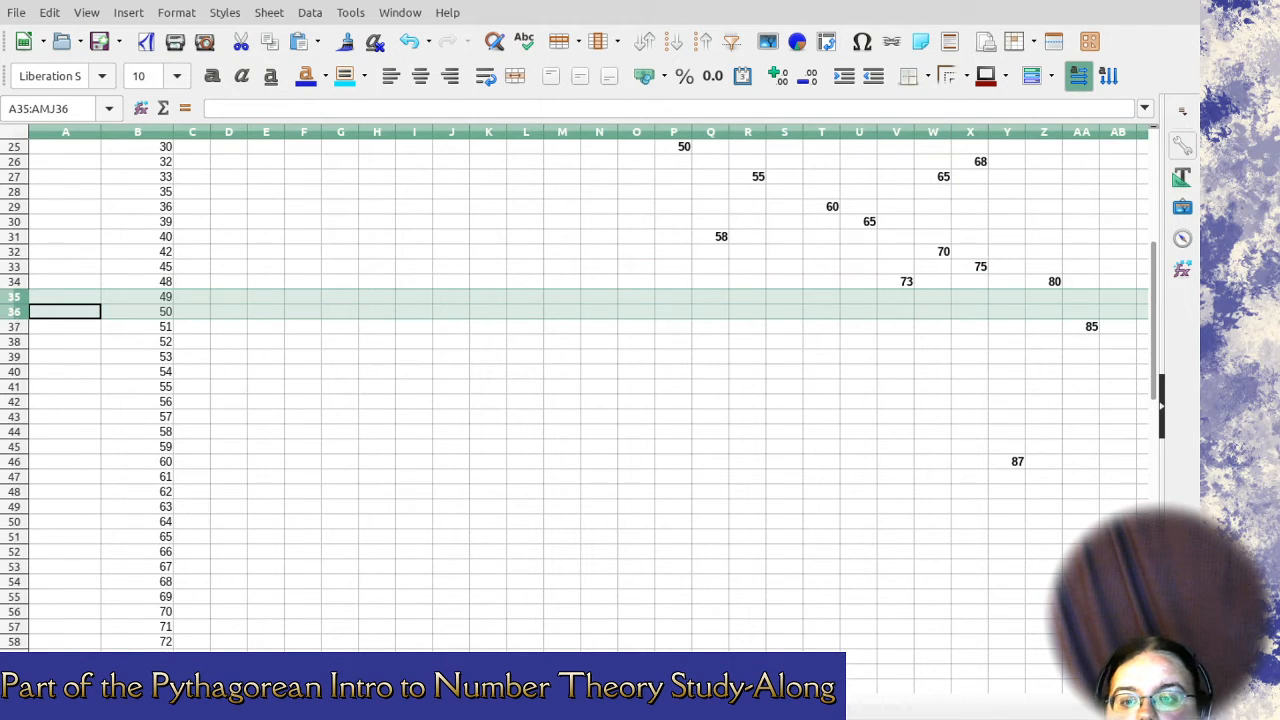
drag(575, 700, 540, 690)
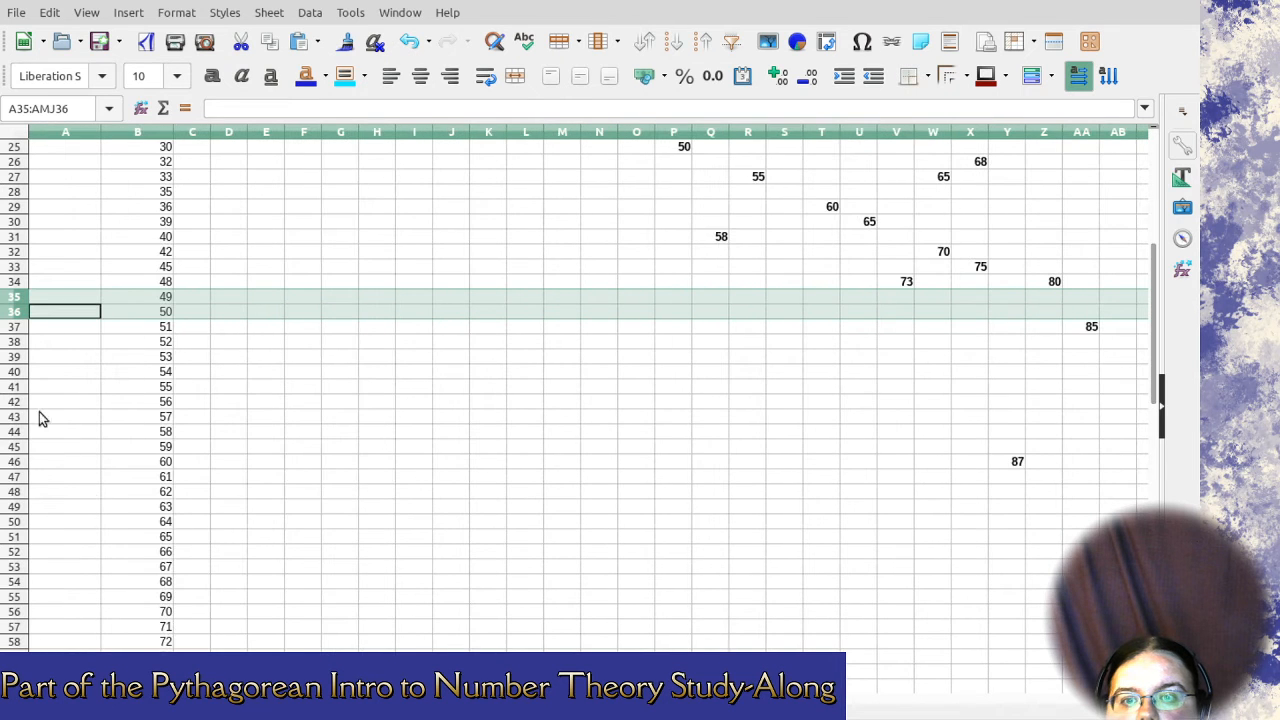
key(ctrl+minus)
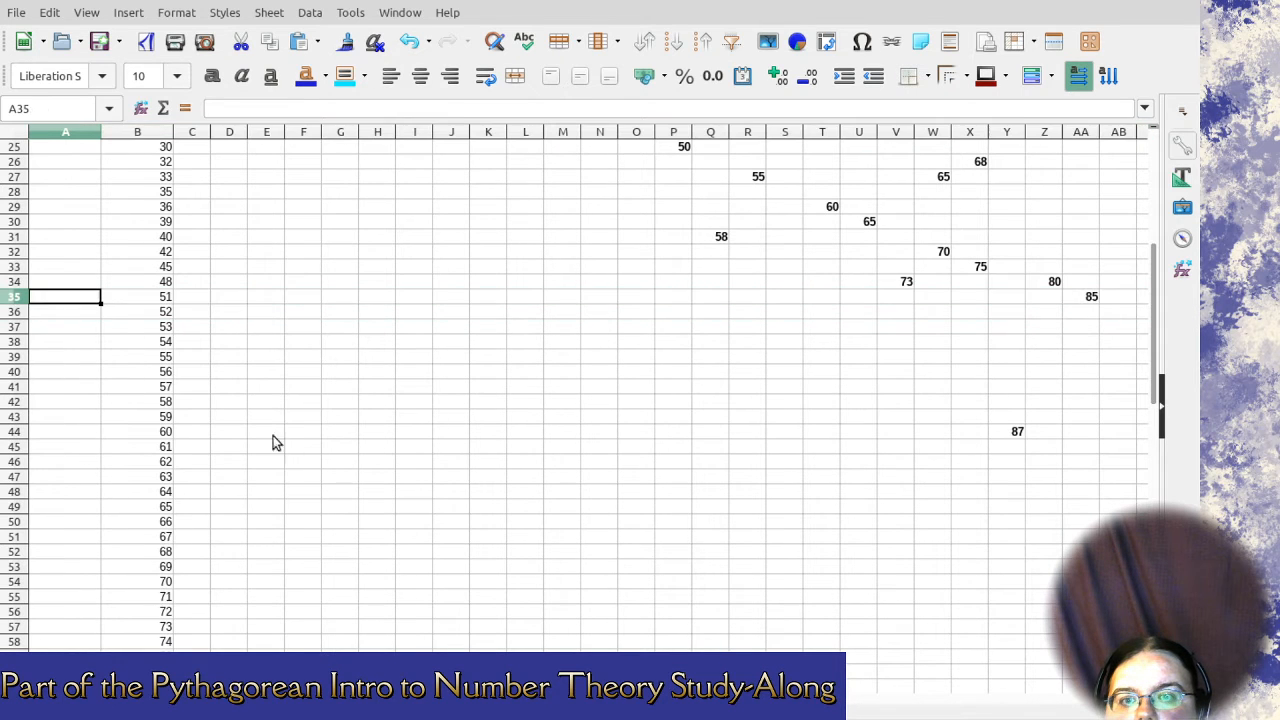
Check rows 36 to 43 across all columns and delete those labelled 52, 53, 55, 56, 58 and 59, keeping 54 and 57.
click(1094, 298)
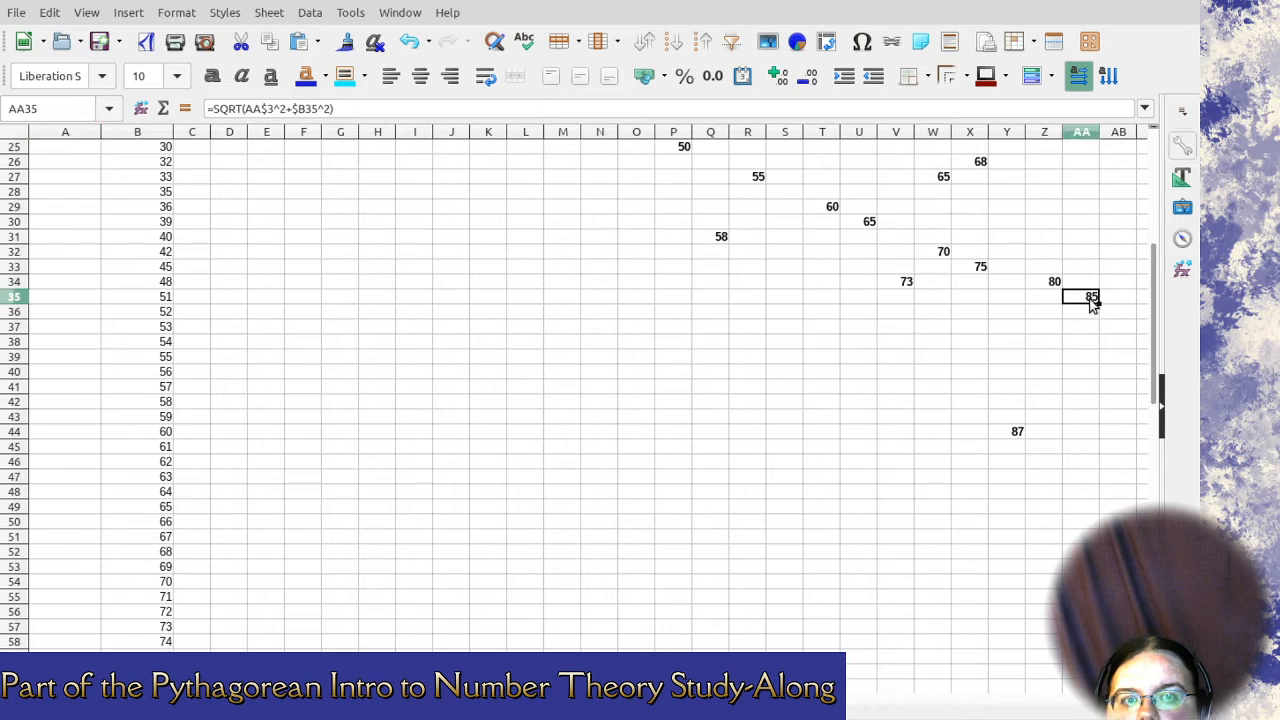
click(1074, 326)
key(Up)
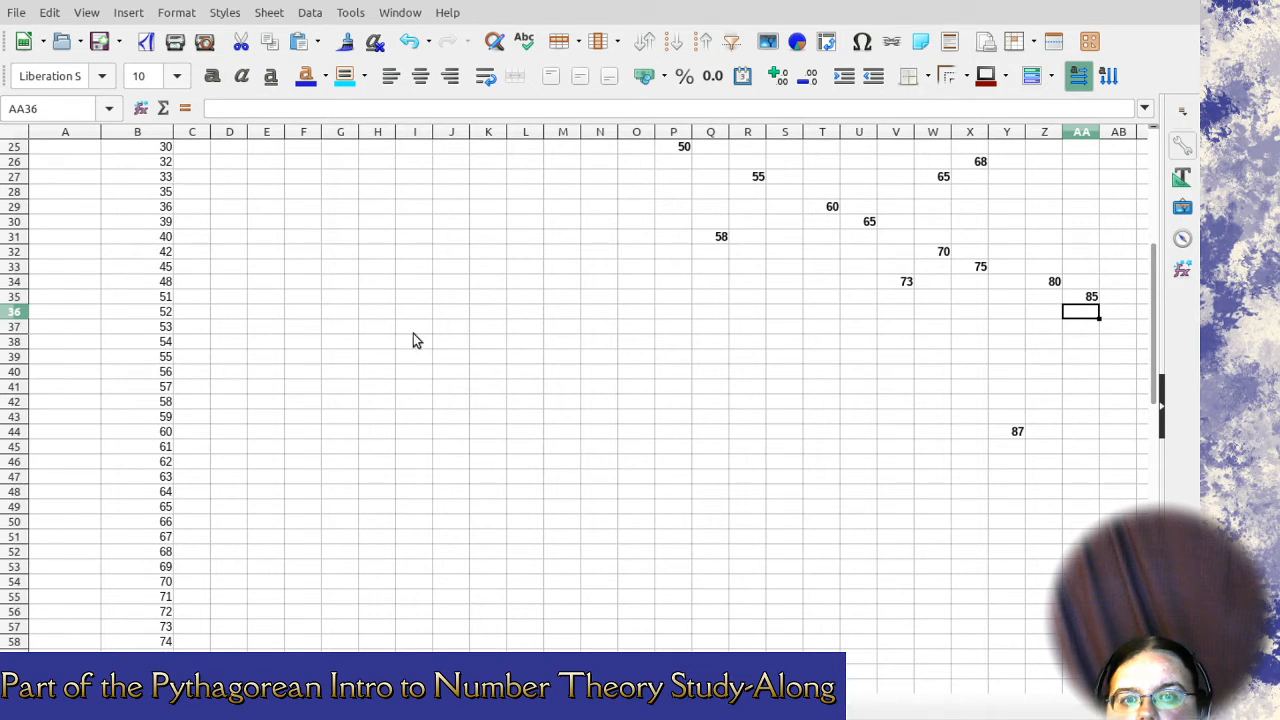
click(14, 318)
drag(14, 318, 14, 416)
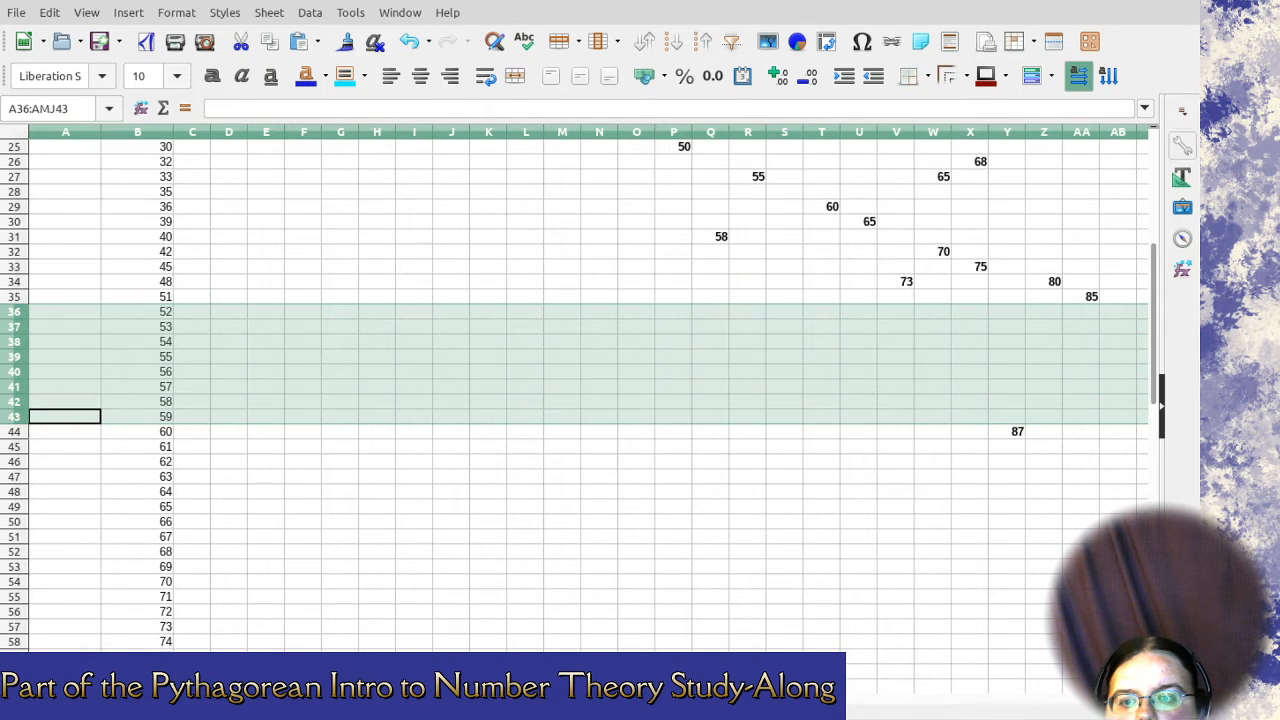
scroll(580, 390, right, 4)
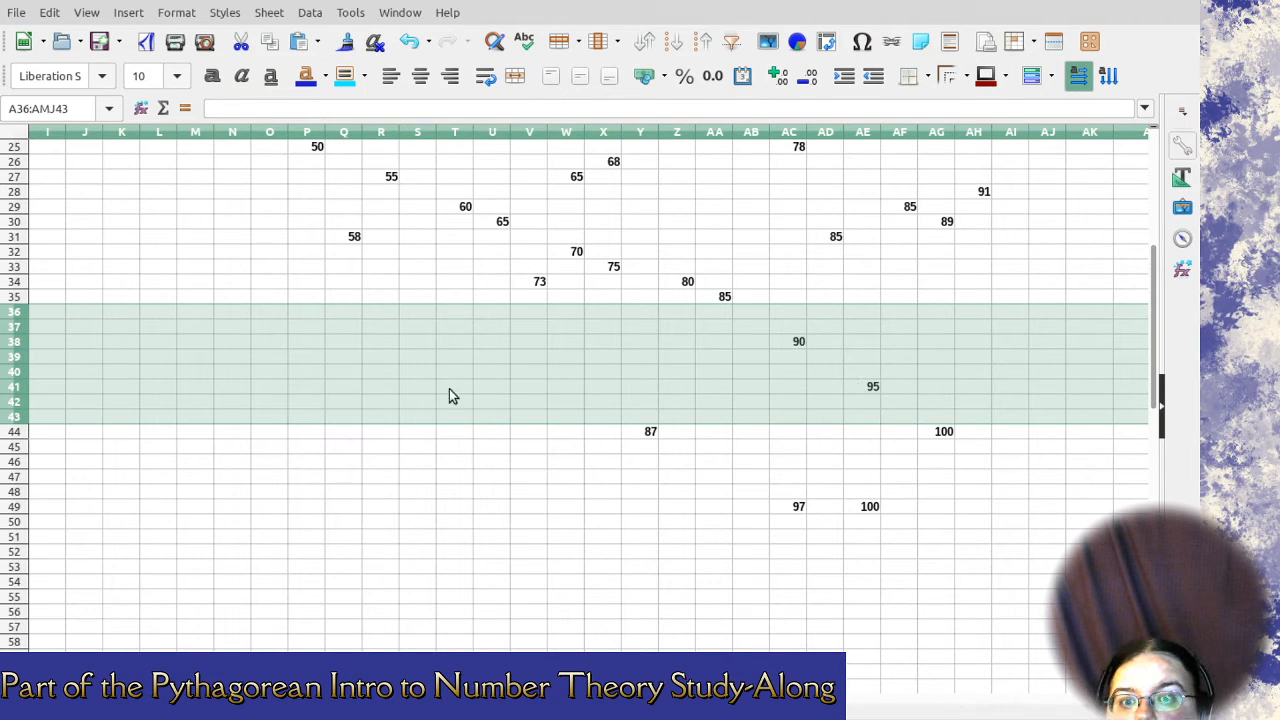
ctrl+click(18, 388)
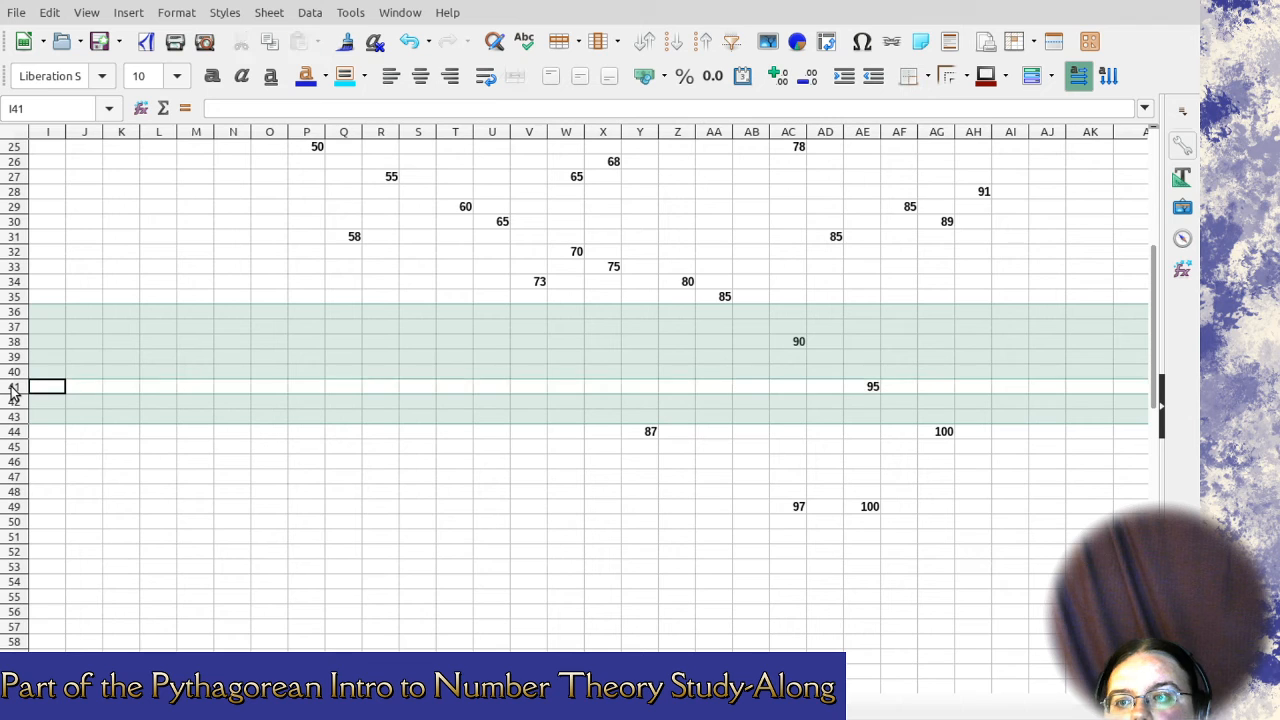
ctrl+click(18, 343)
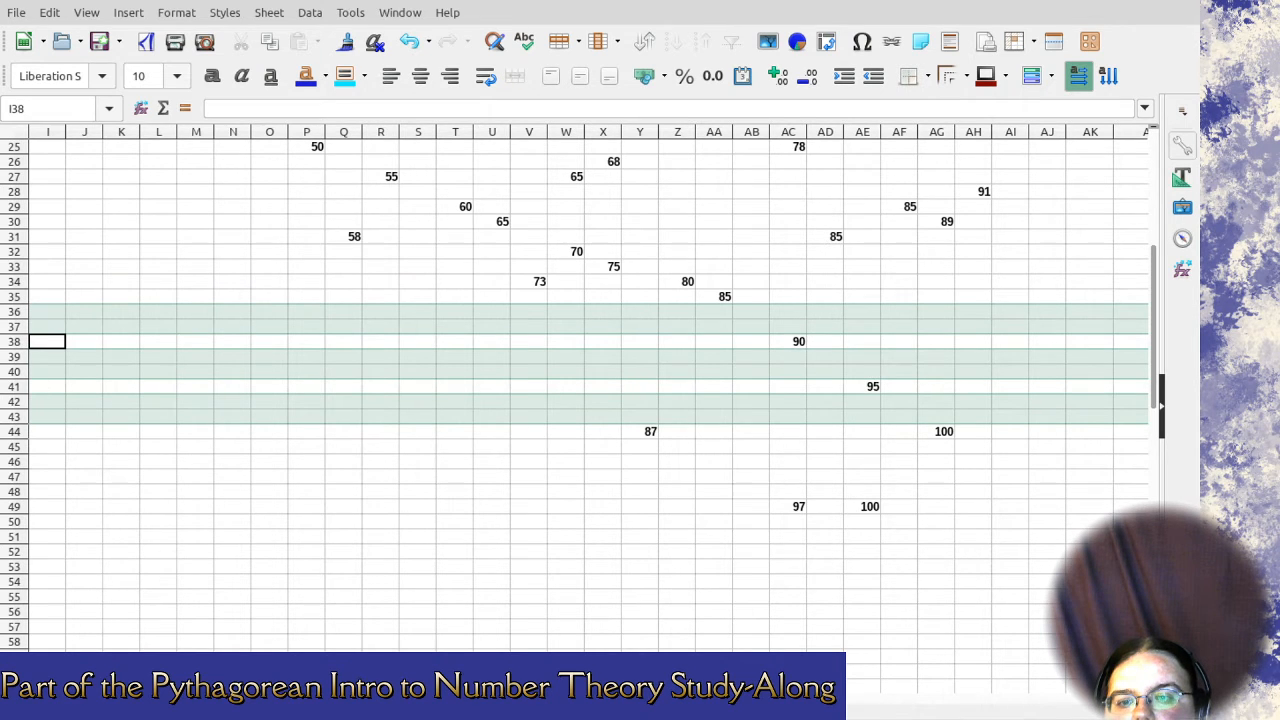
scroll(588, 400, right, 5)
scroll(588, 400, left, 3)
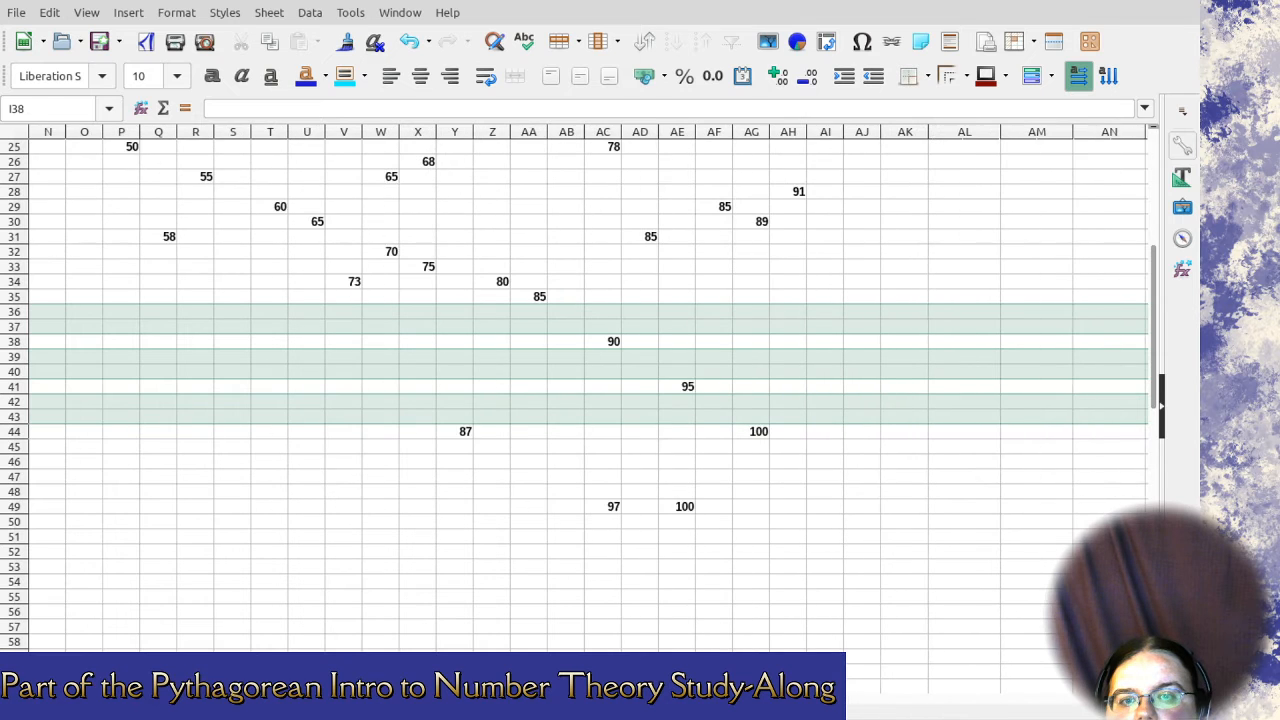
scroll(588, 400, left, 5)
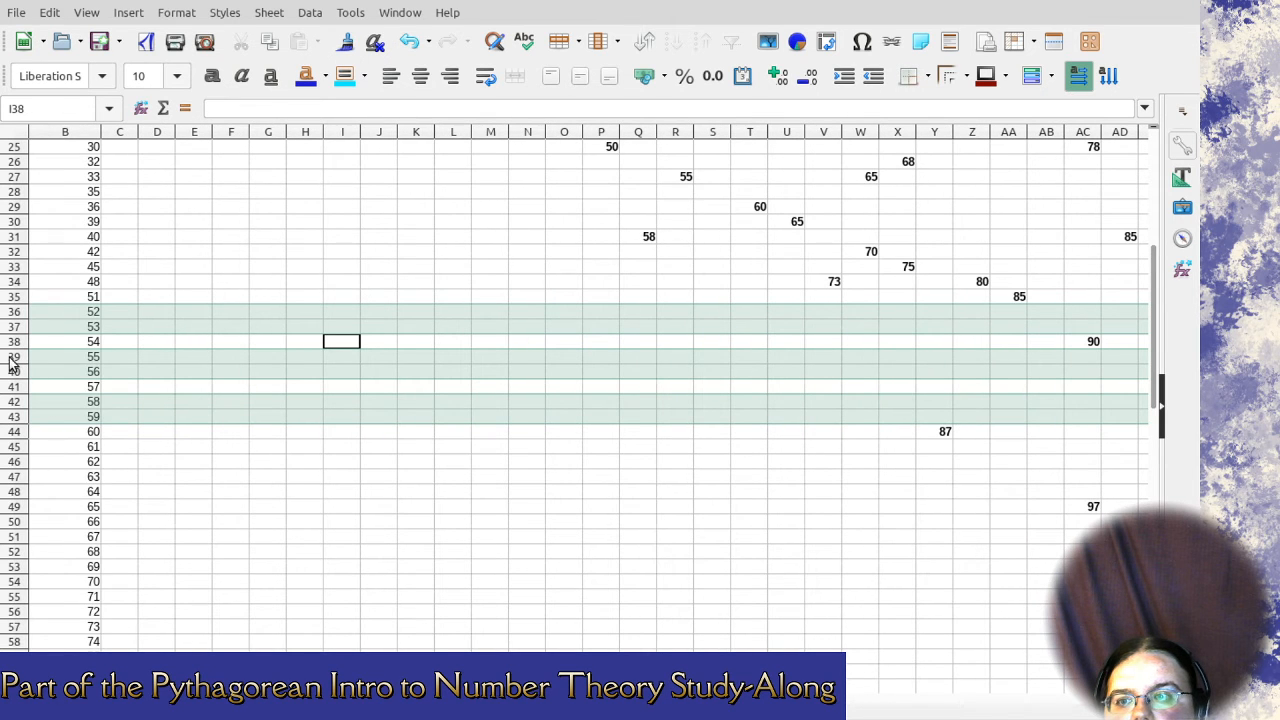
key(ctrl+minus)
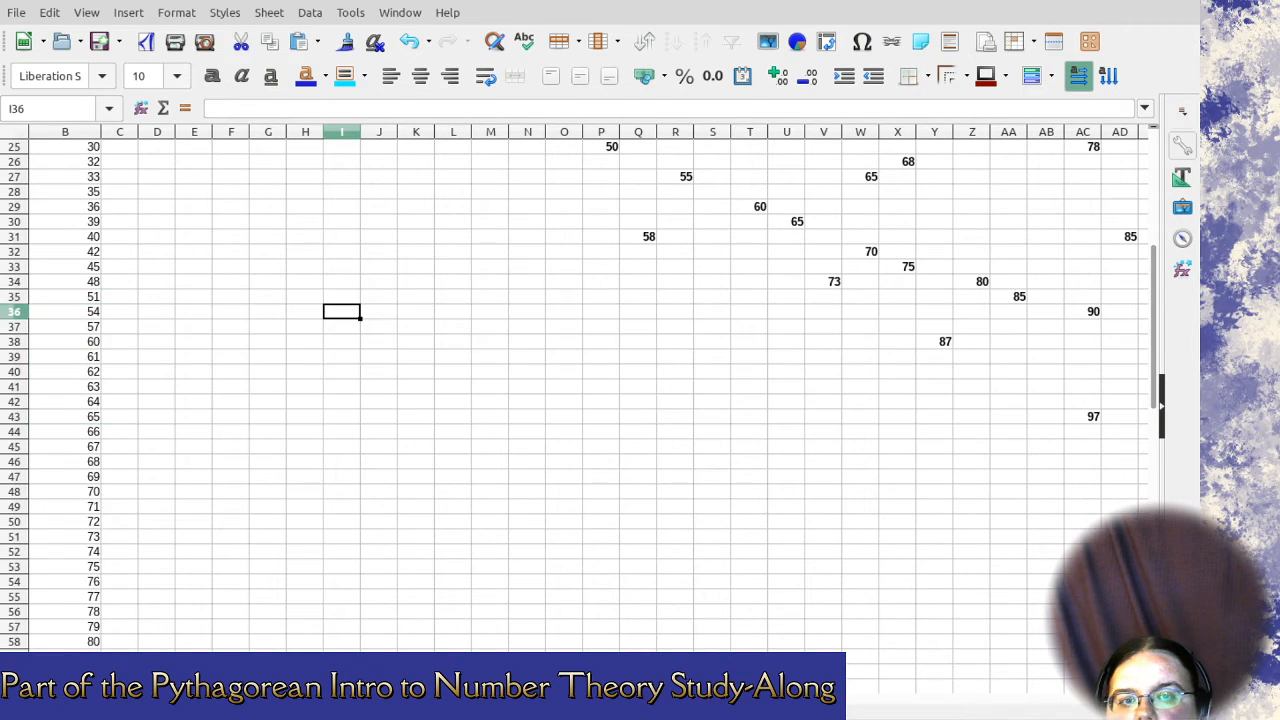
Check row 38, labelled 60, and rows 39 to 42, labelled 61 to 64, across all columns and delete rows 39 to 42.
click(941, 341)
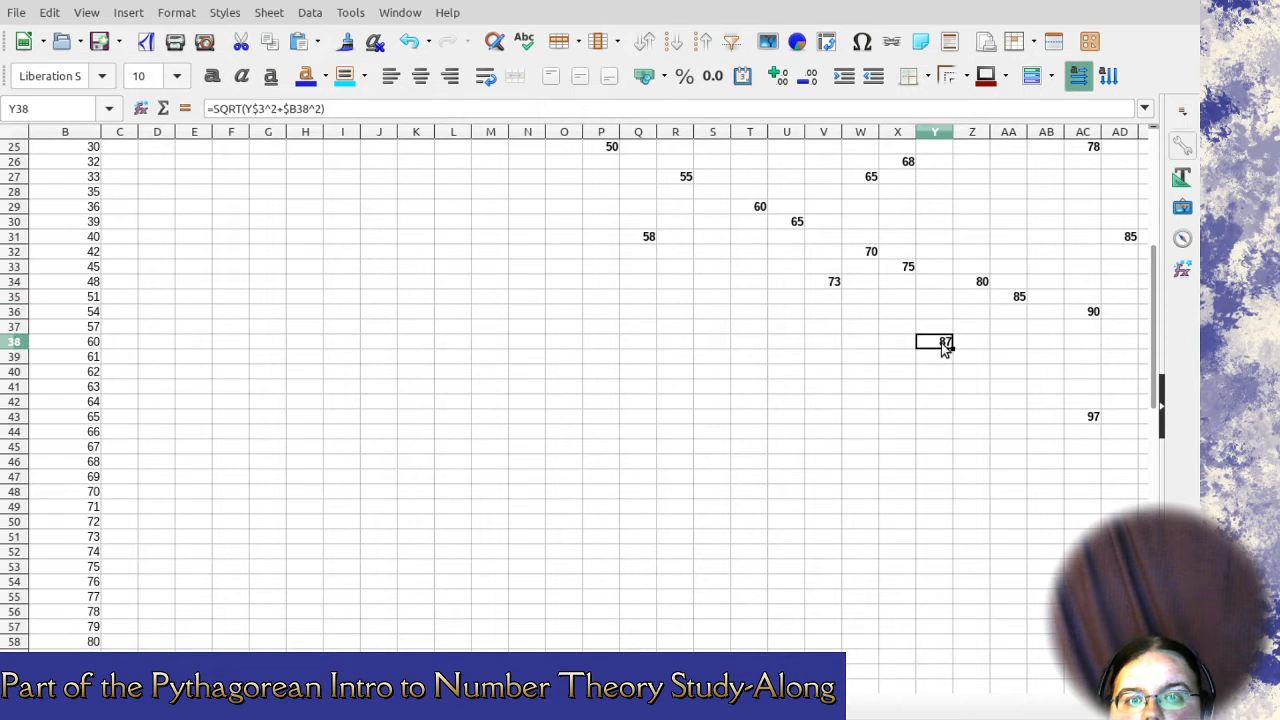
scroll(576, 390, right, 3)
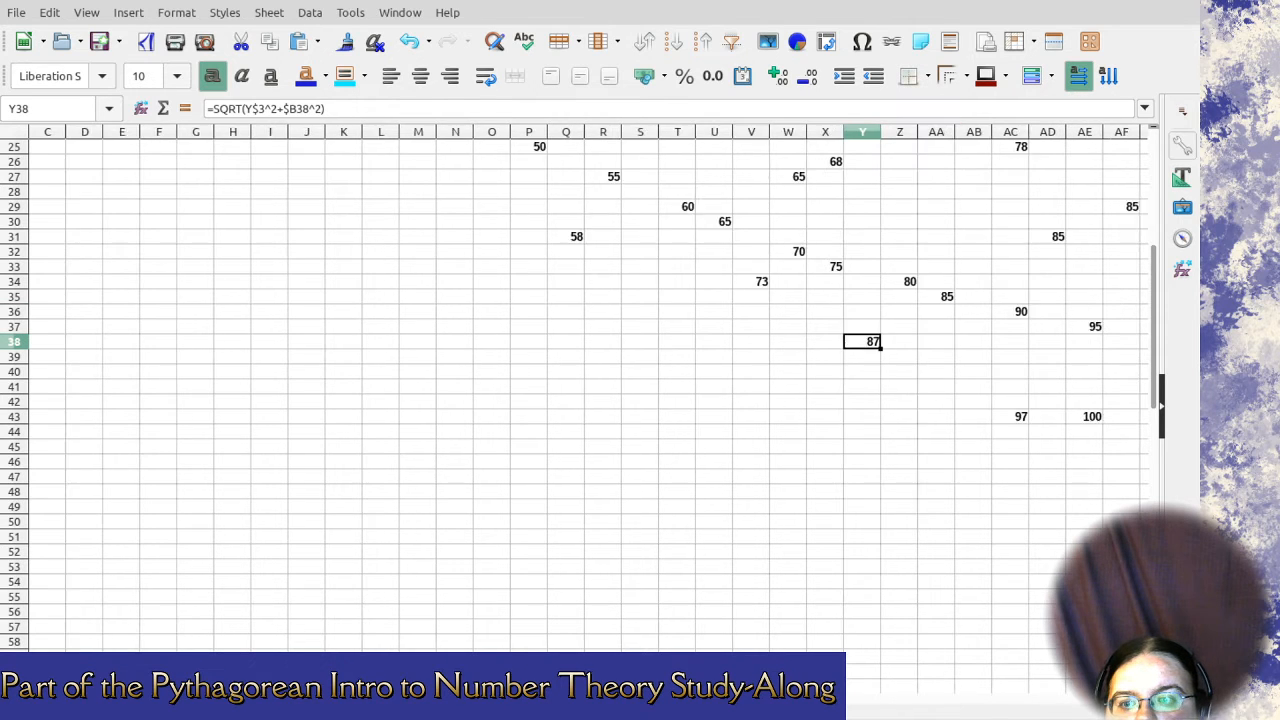
scroll(576, 390, right, 3)
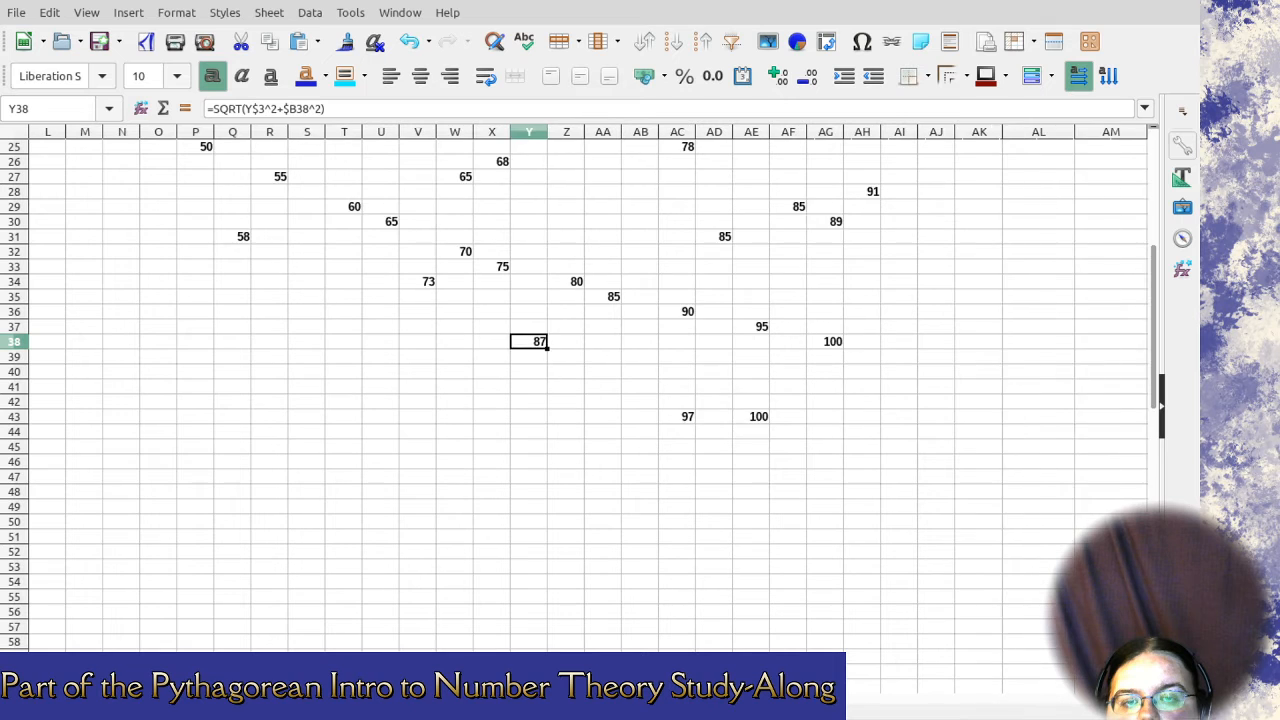
scroll(576, 390, left, 4)
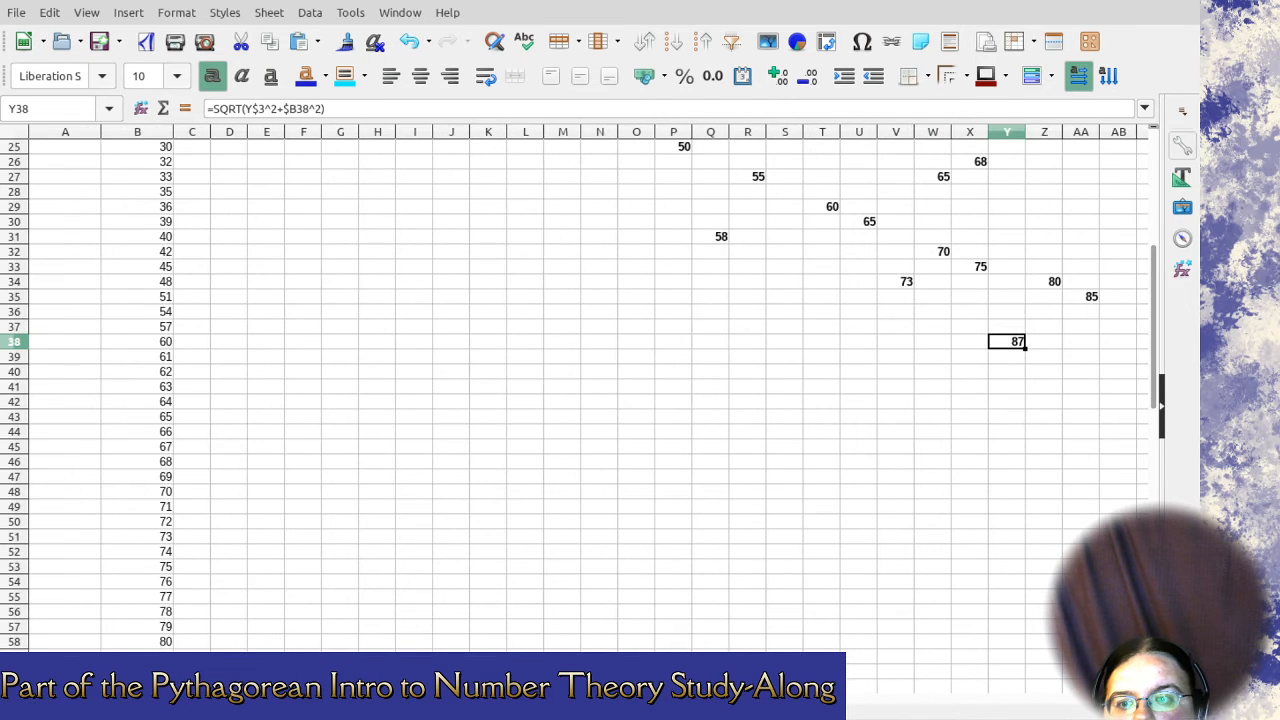
scroll(576, 390, right, 3)
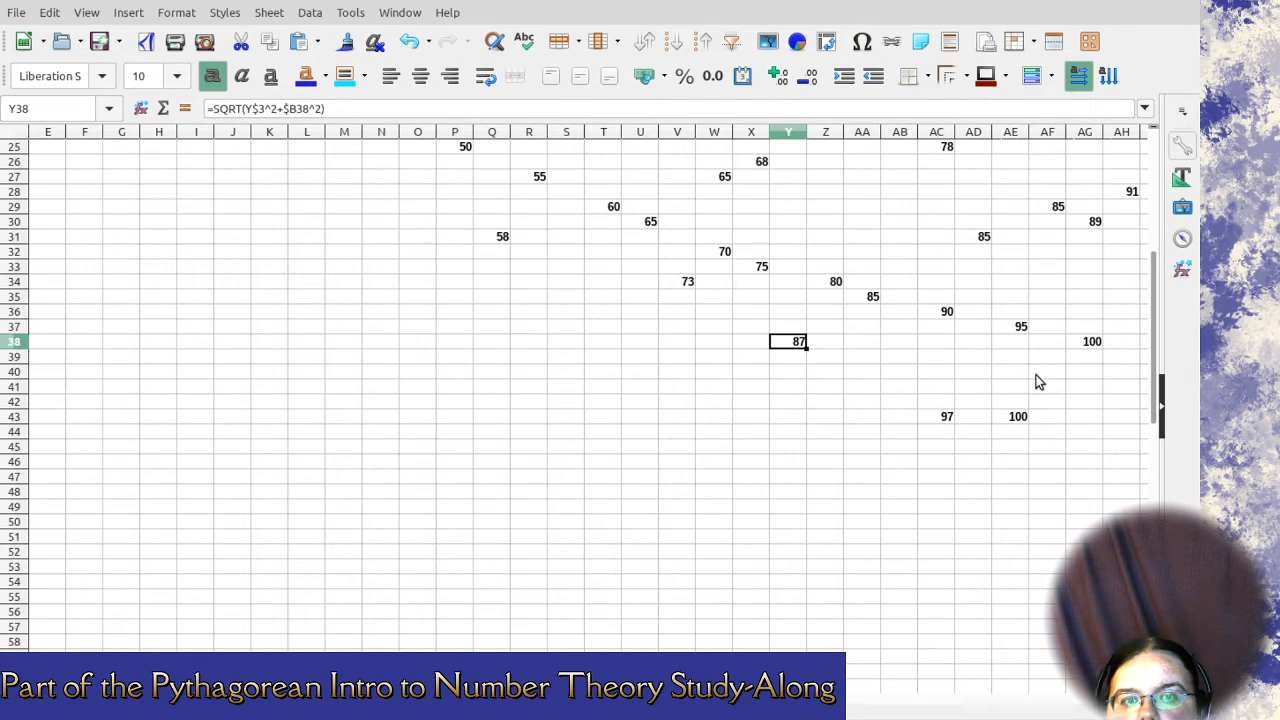
click(1078, 357)
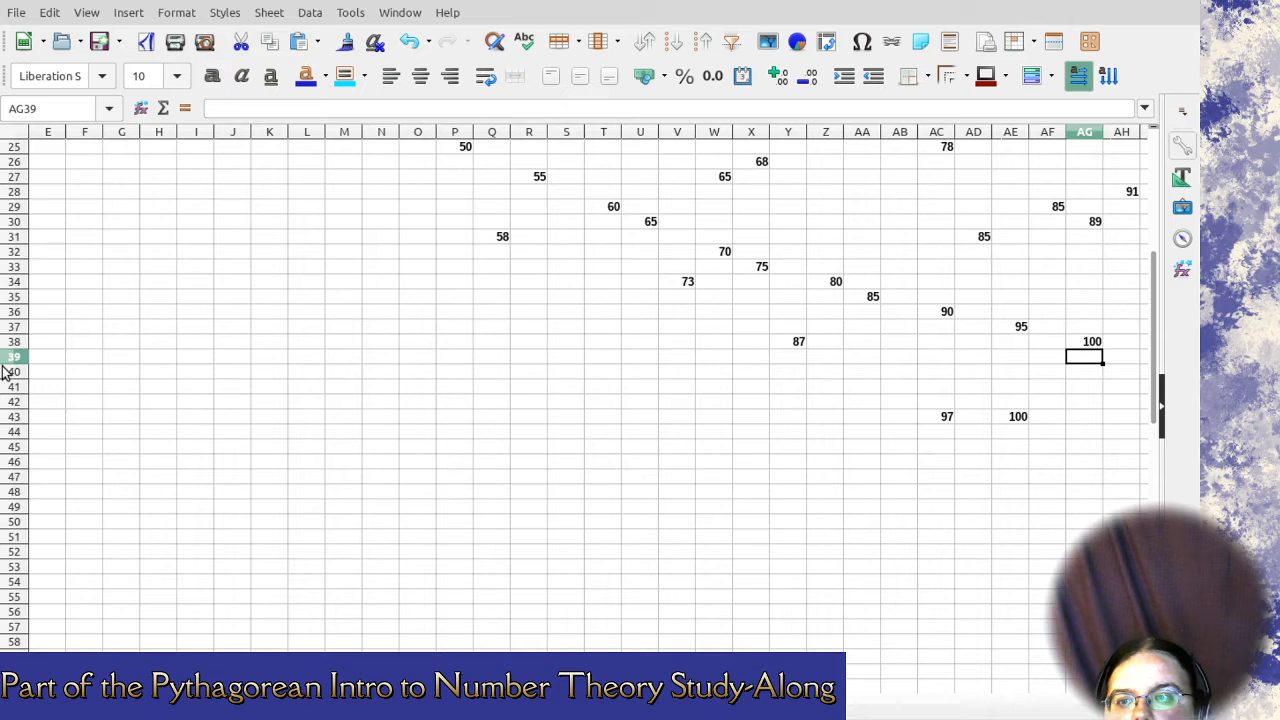
drag(12, 357, 10, 402)
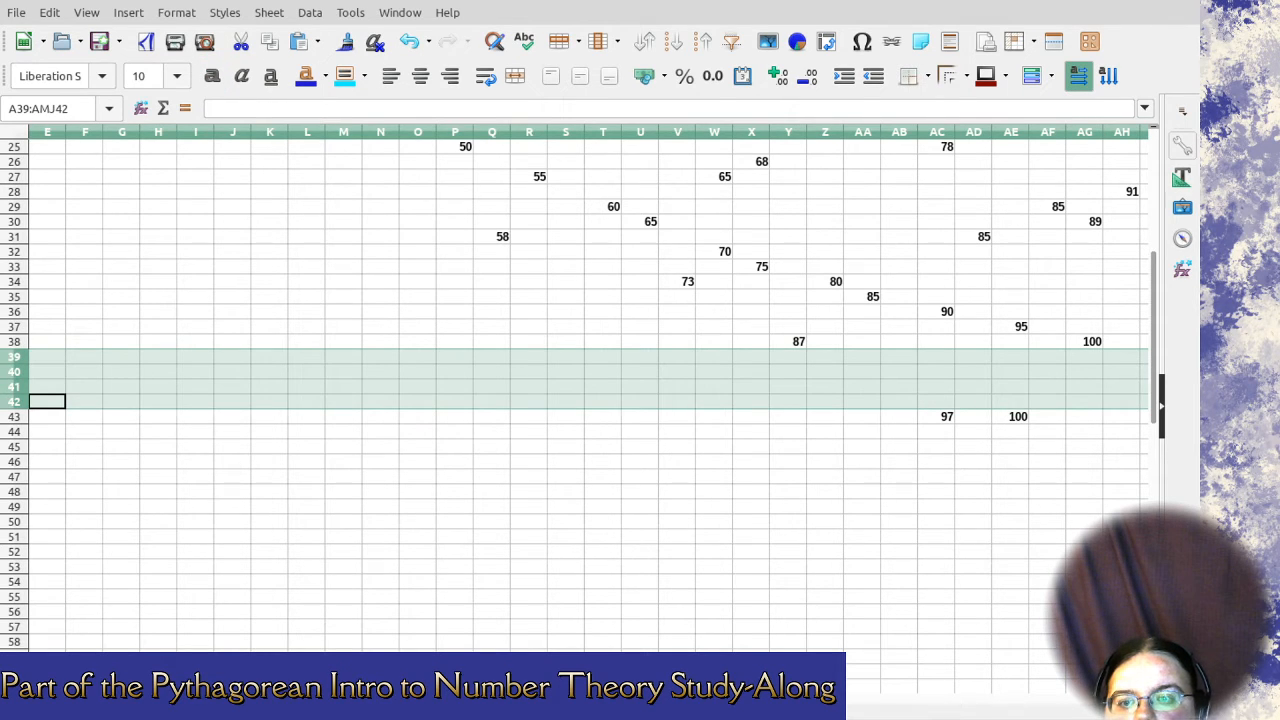
scroll(588, 400, right, 5)
scroll(588, 400, left, 7)
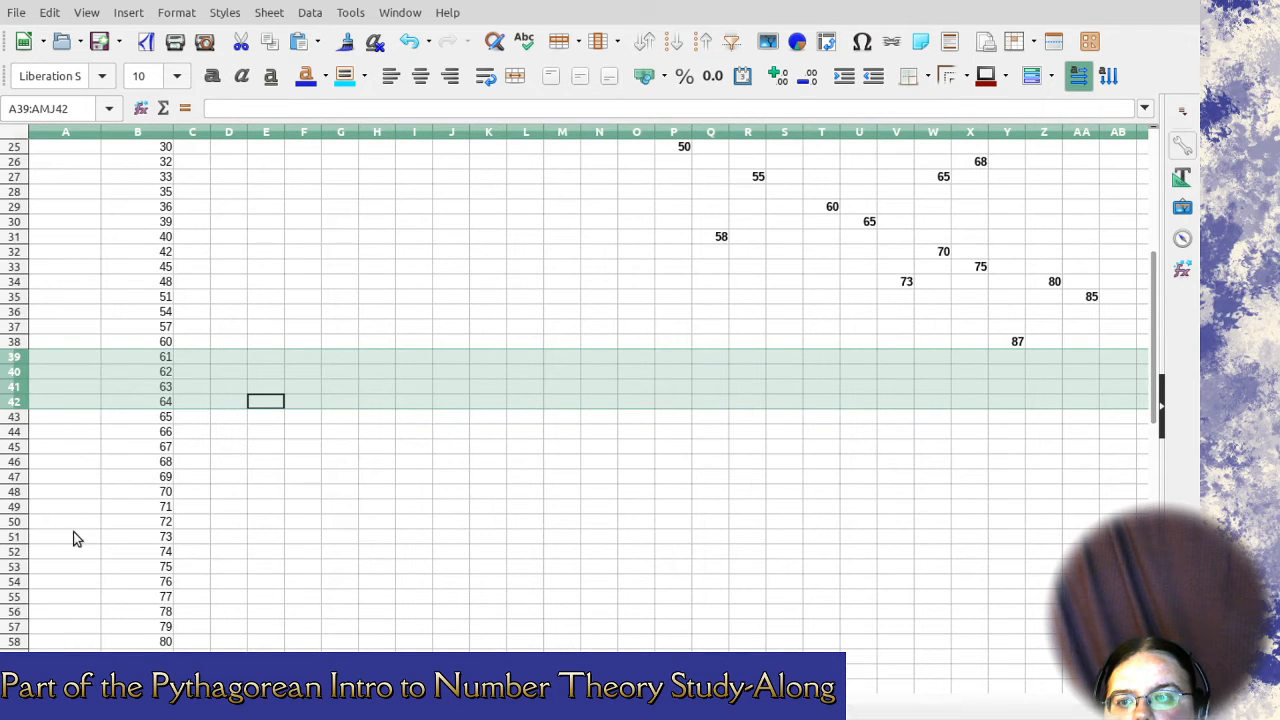
key(ctrl+minus)
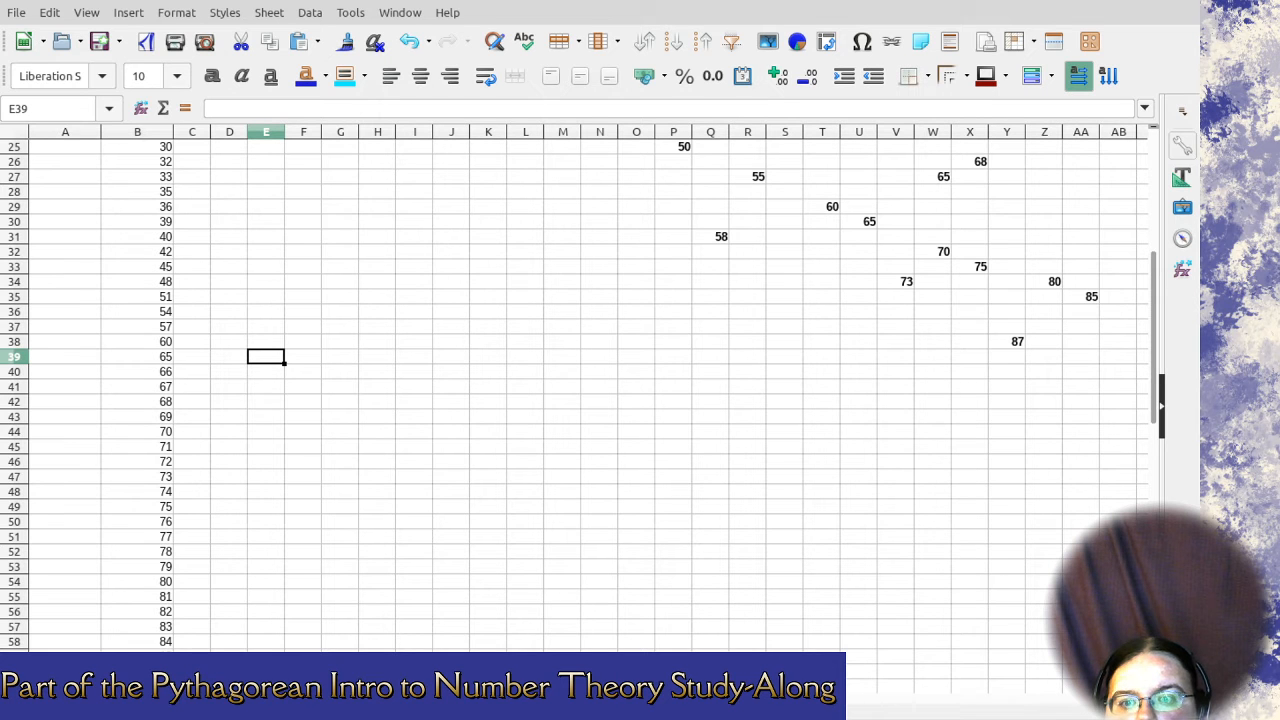
Examine row 39, labelled 65, and the rows below it across the columns for remaining bold results.
scroll(588, 400, right, 3)
scroll(588, 400, left, 1)
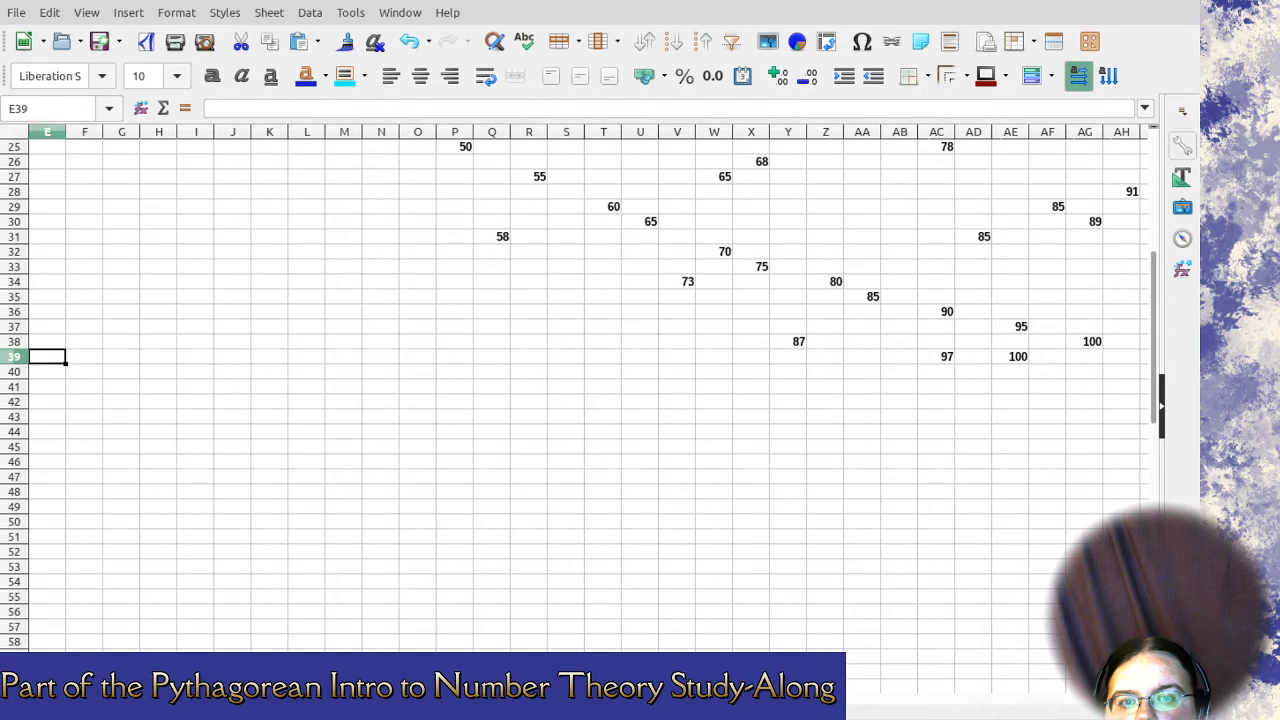
scroll(588, 400, left, 1)
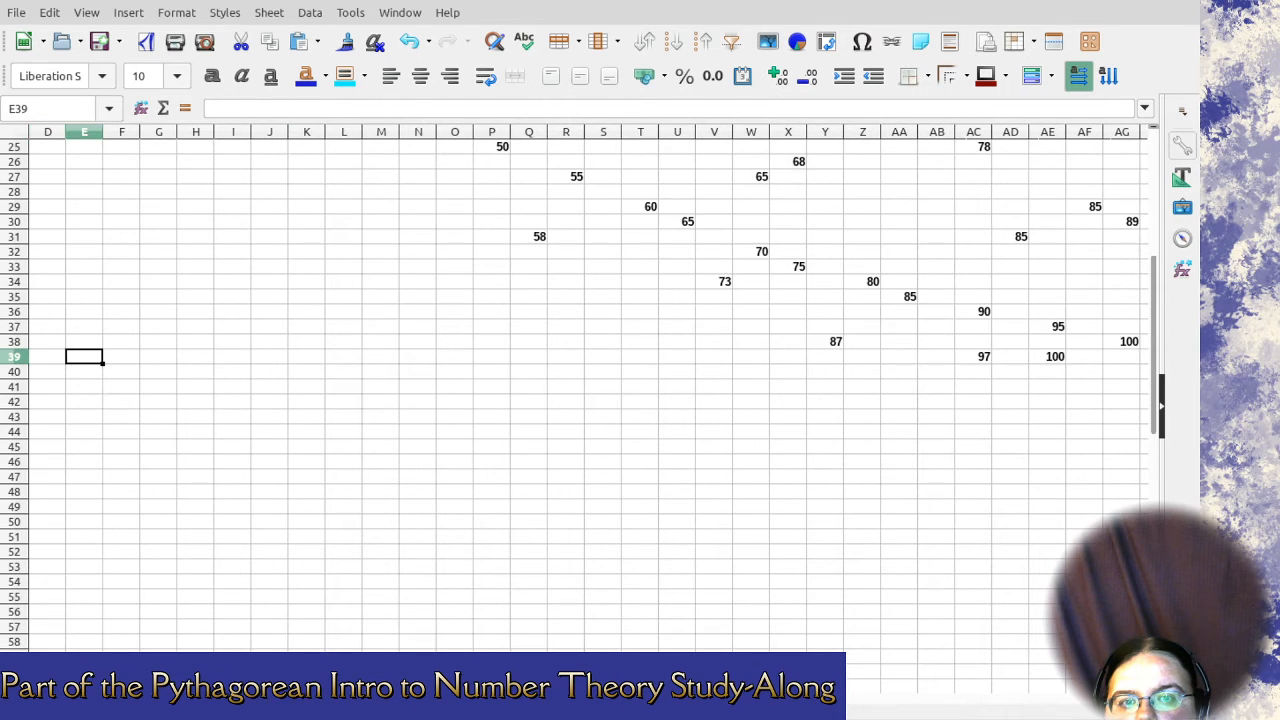
click(1035, 363)
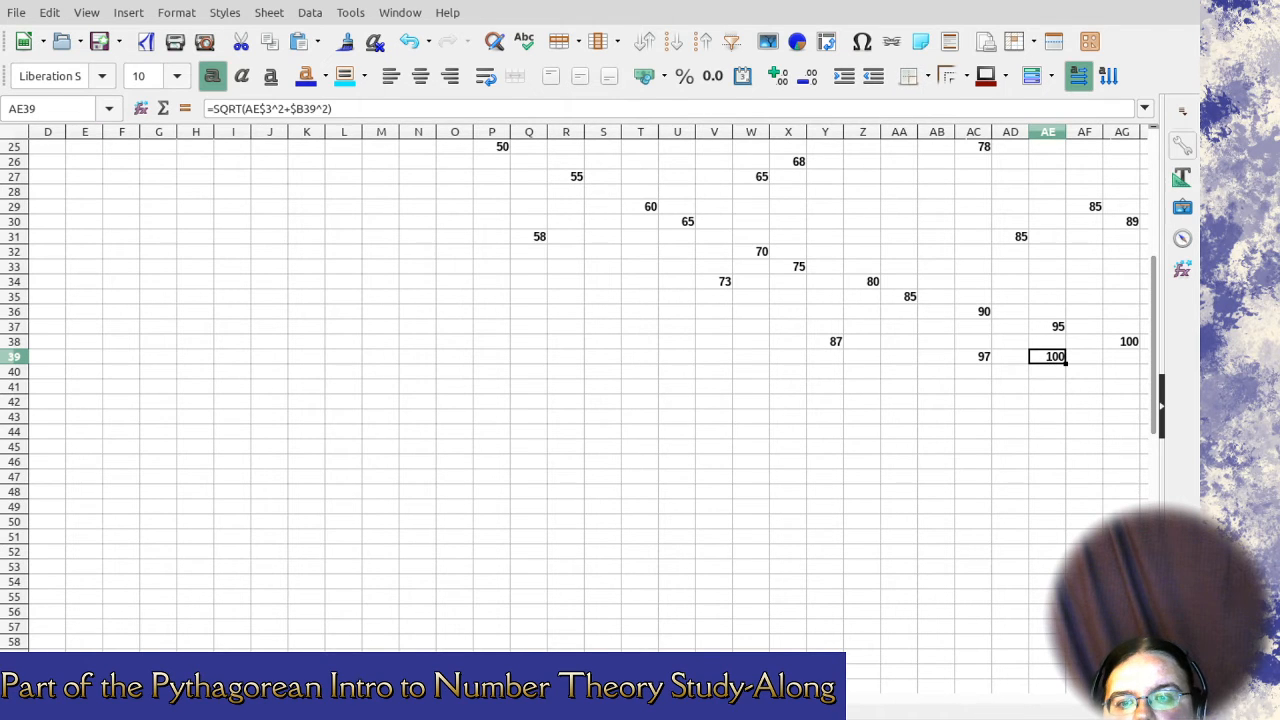
scroll(588, 400, left, 3)
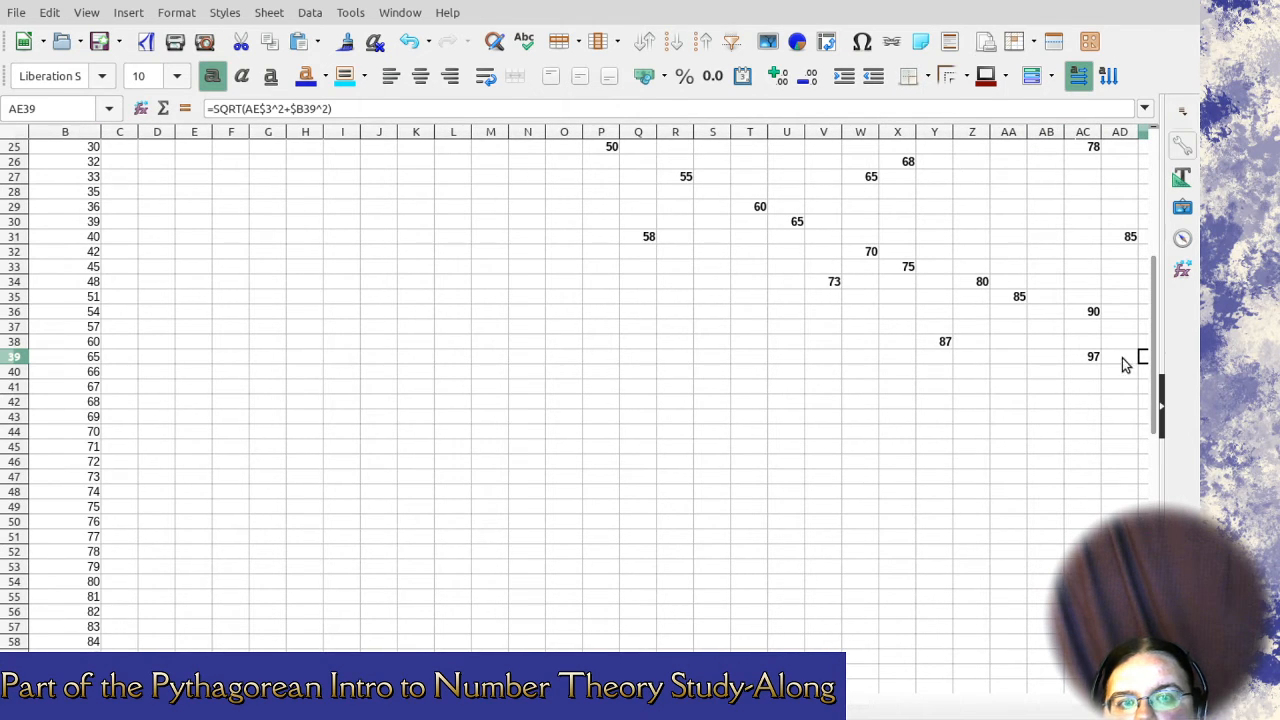
scroll(1090, 398, down, 3)
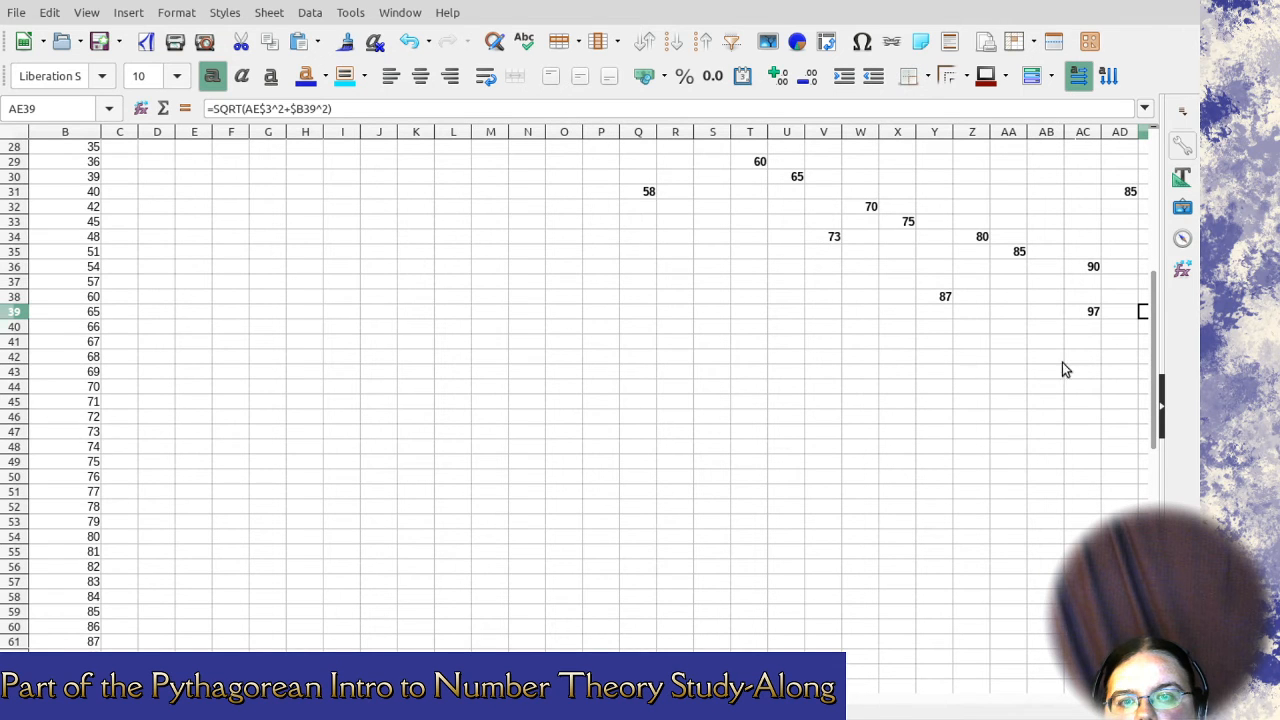
scroll(1111, 264, down, 2)
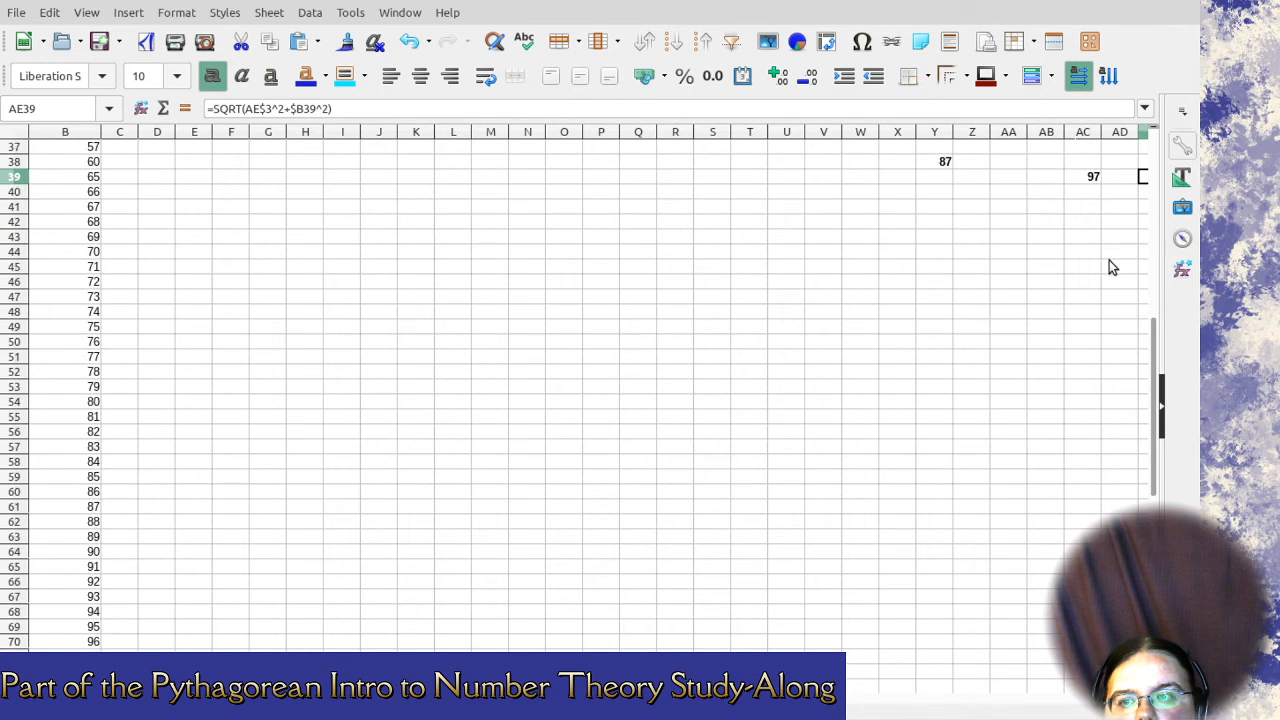
scroll(1093, 487, up, 1)
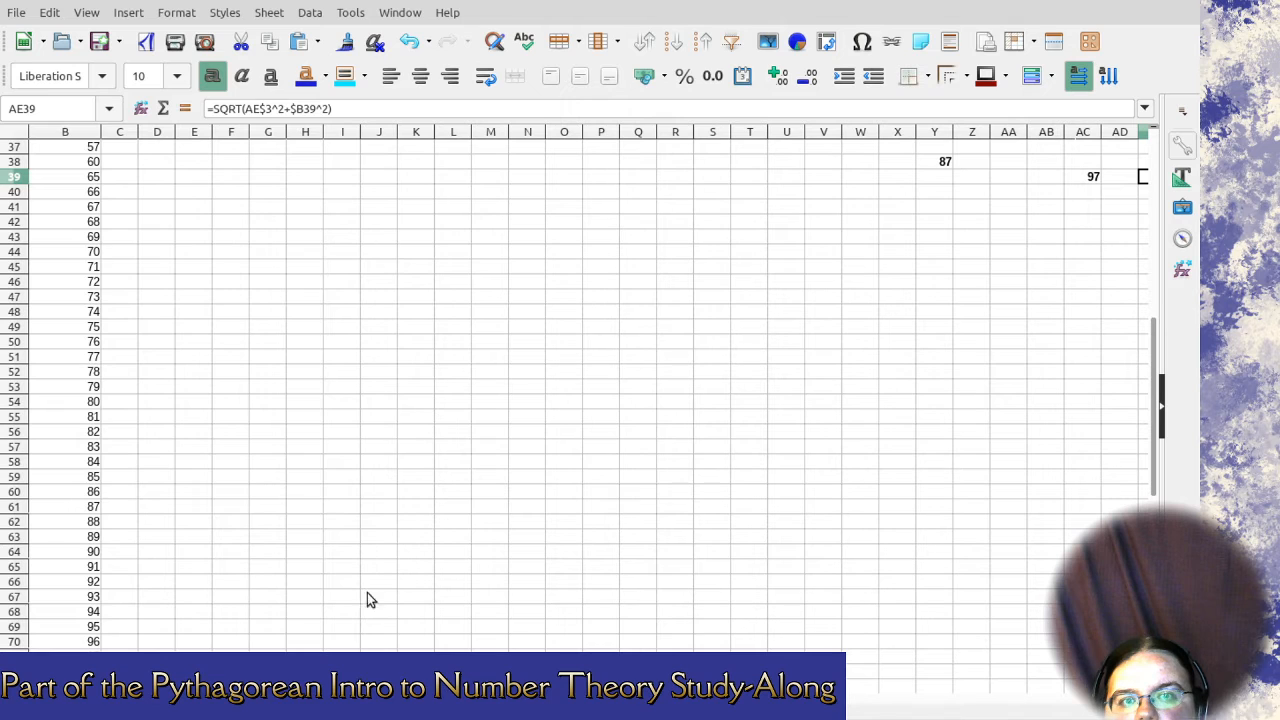
scroll(296, 620, down, 1)
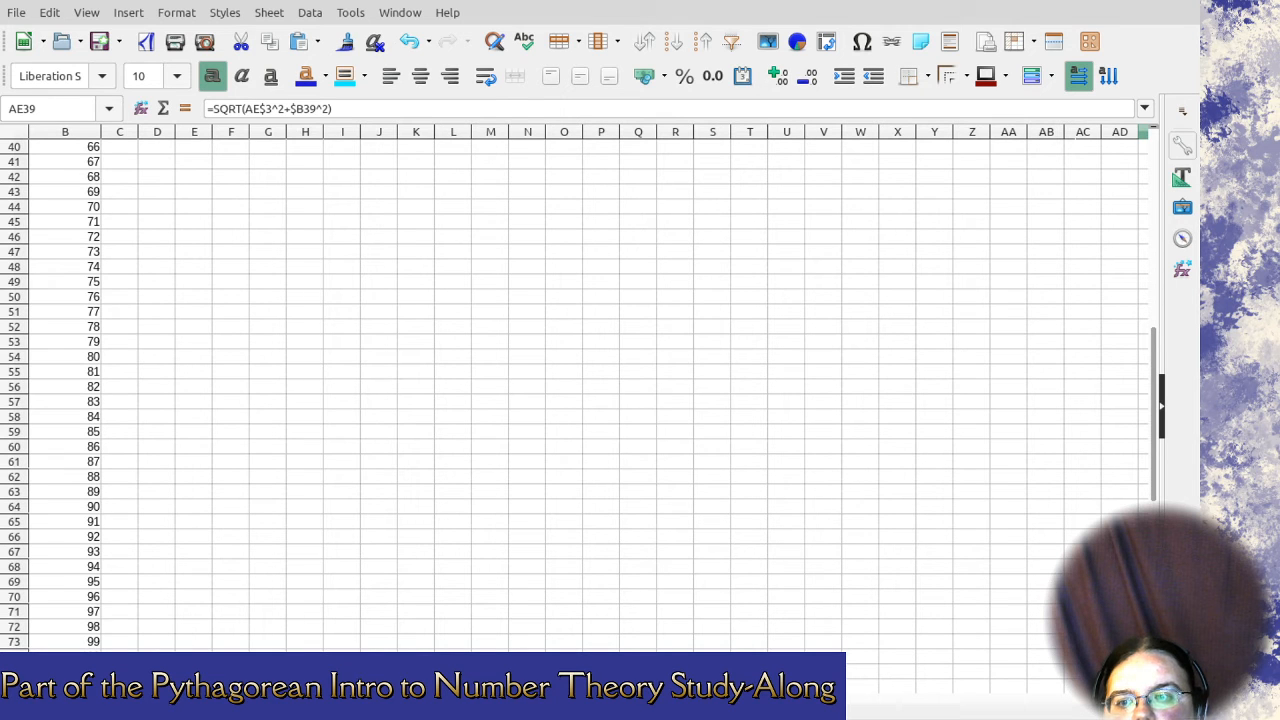
Delete the entire rows 46 to 74, from the one labelled 72 in column B to the end of the list.
drag(14, 658, 35, 244)
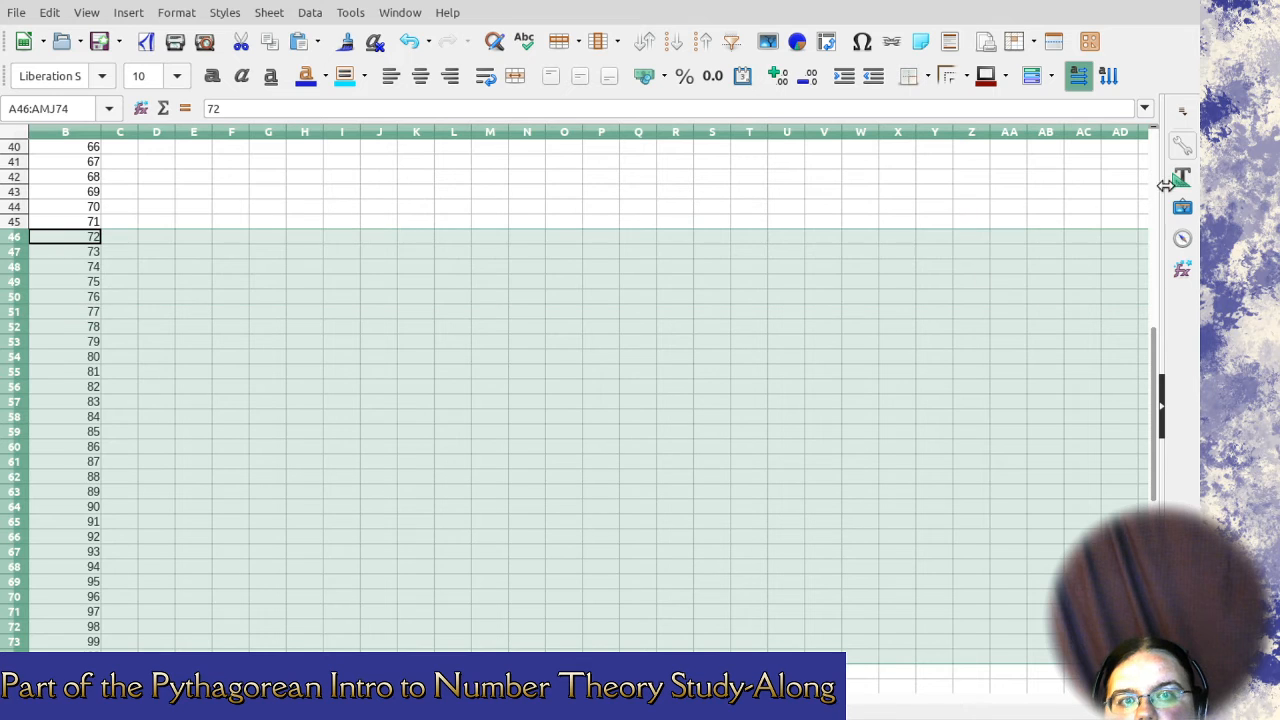
scroll(1124, 206, up, 4)
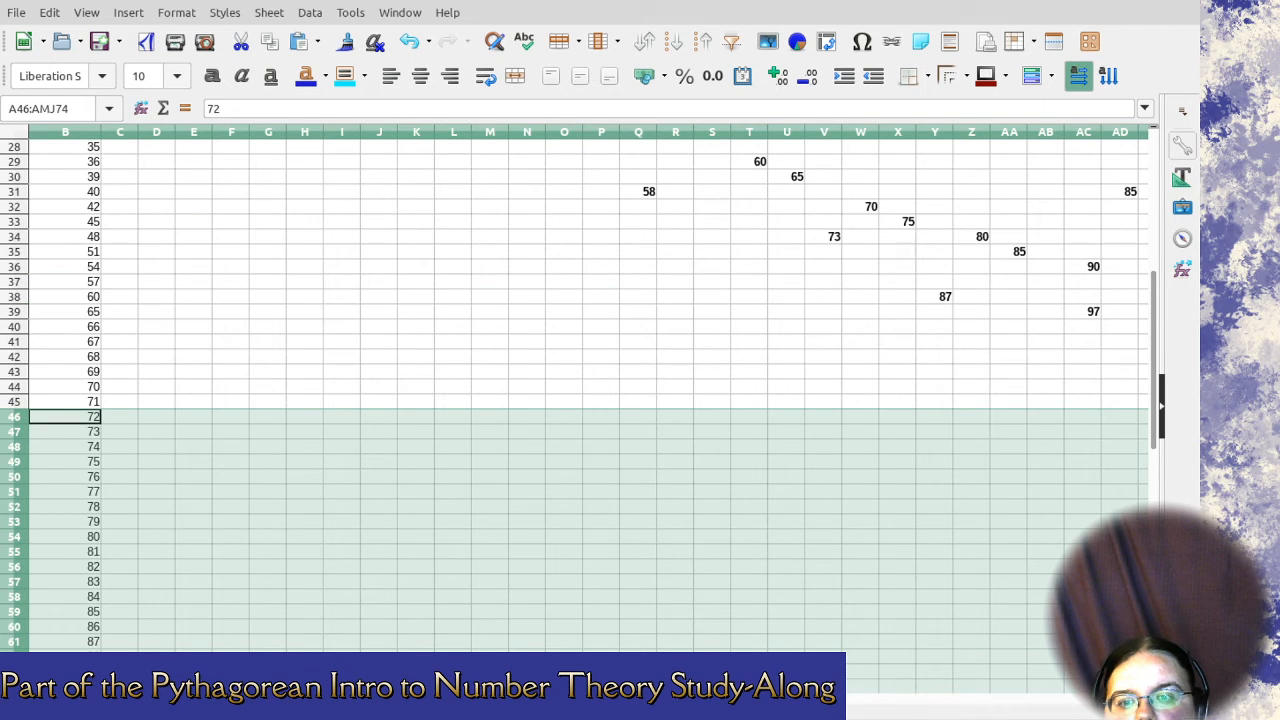
scroll(590, 390, right, 1)
scroll(863, 578, down, 3)
scroll(863, 578, down, 4)
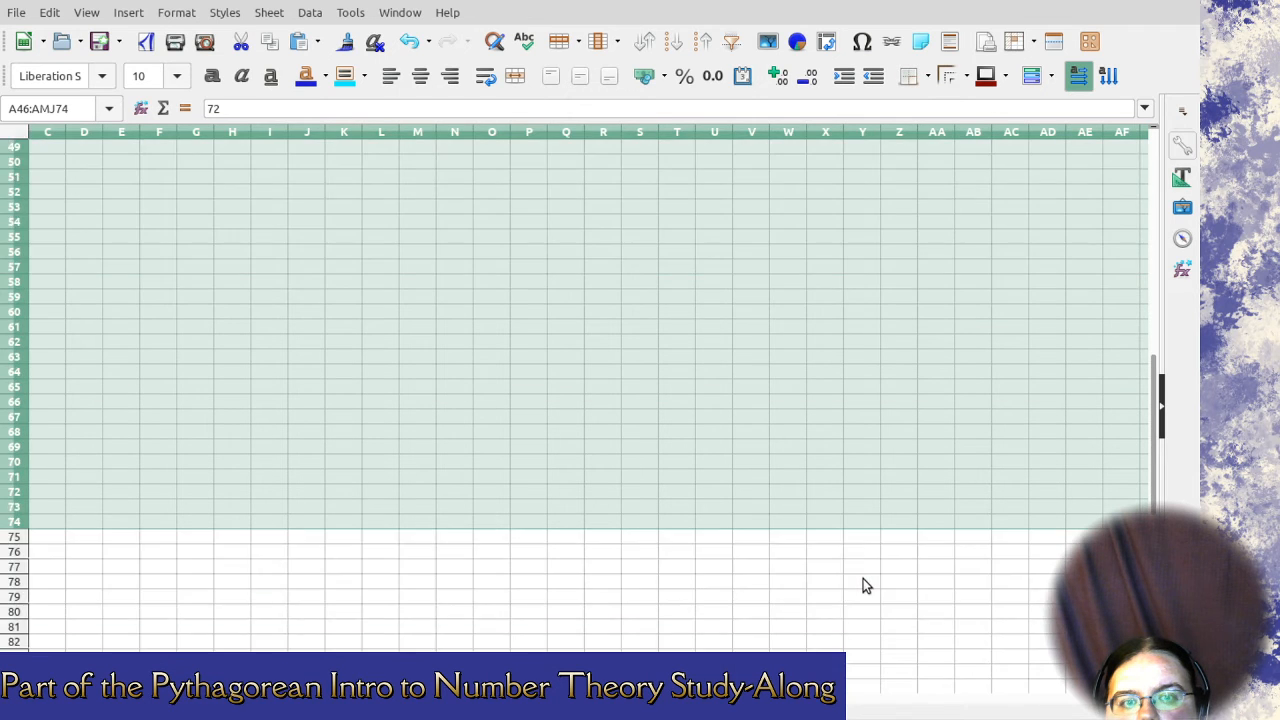
scroll(274, 500, up, 5)
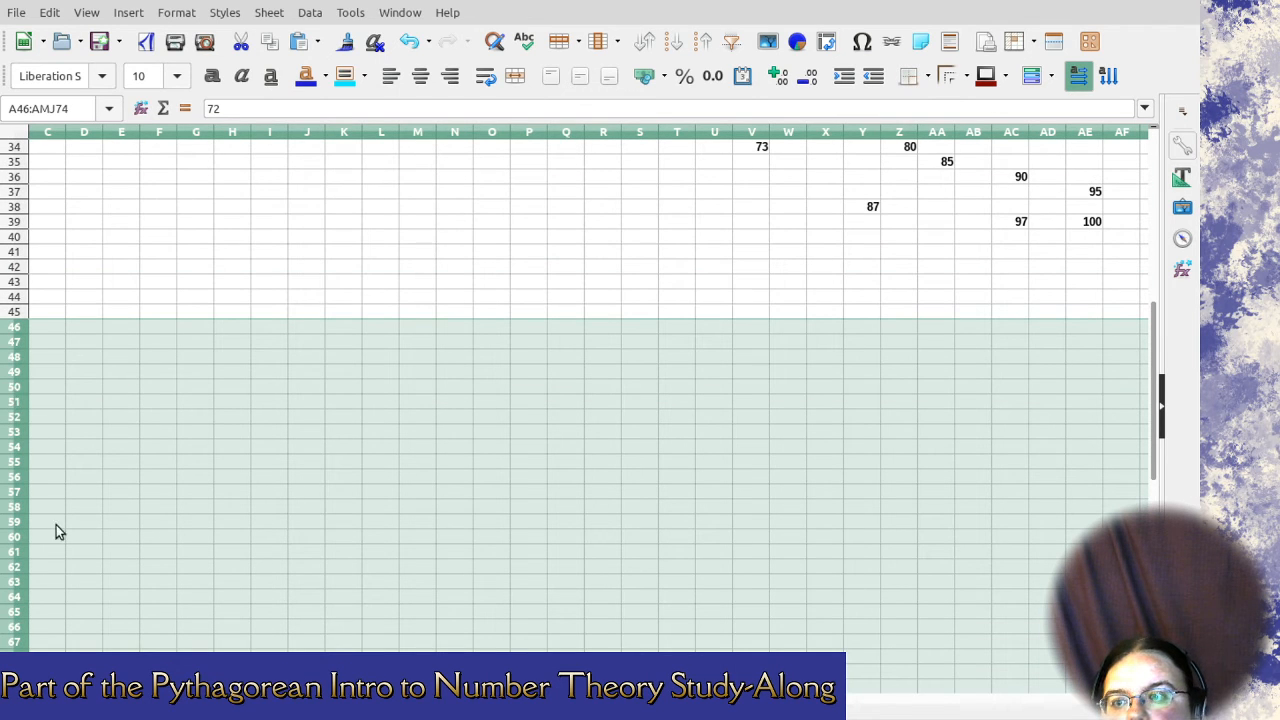
key(Right)
Check the area below row 39 for results and delete the entire rows 40 to 45, labelled 66 to 71.
scroll(240, 632, left, 2)
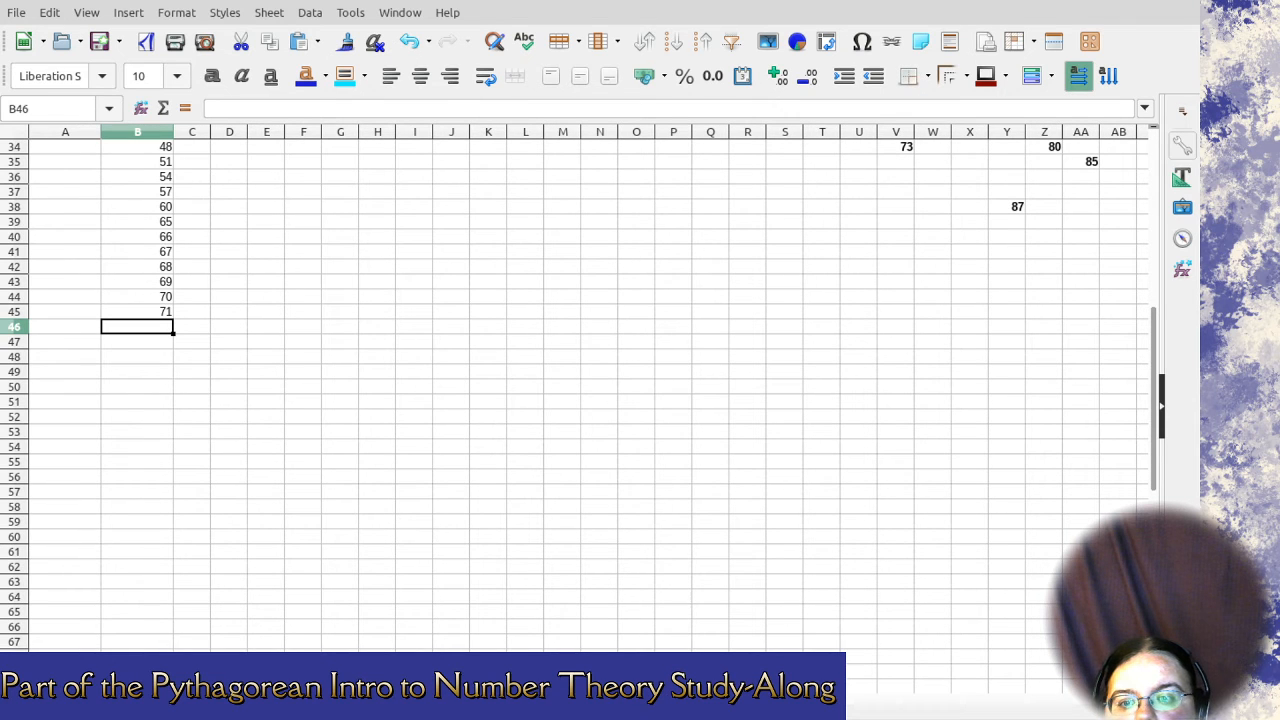
scroll(955, 267, right, 5)
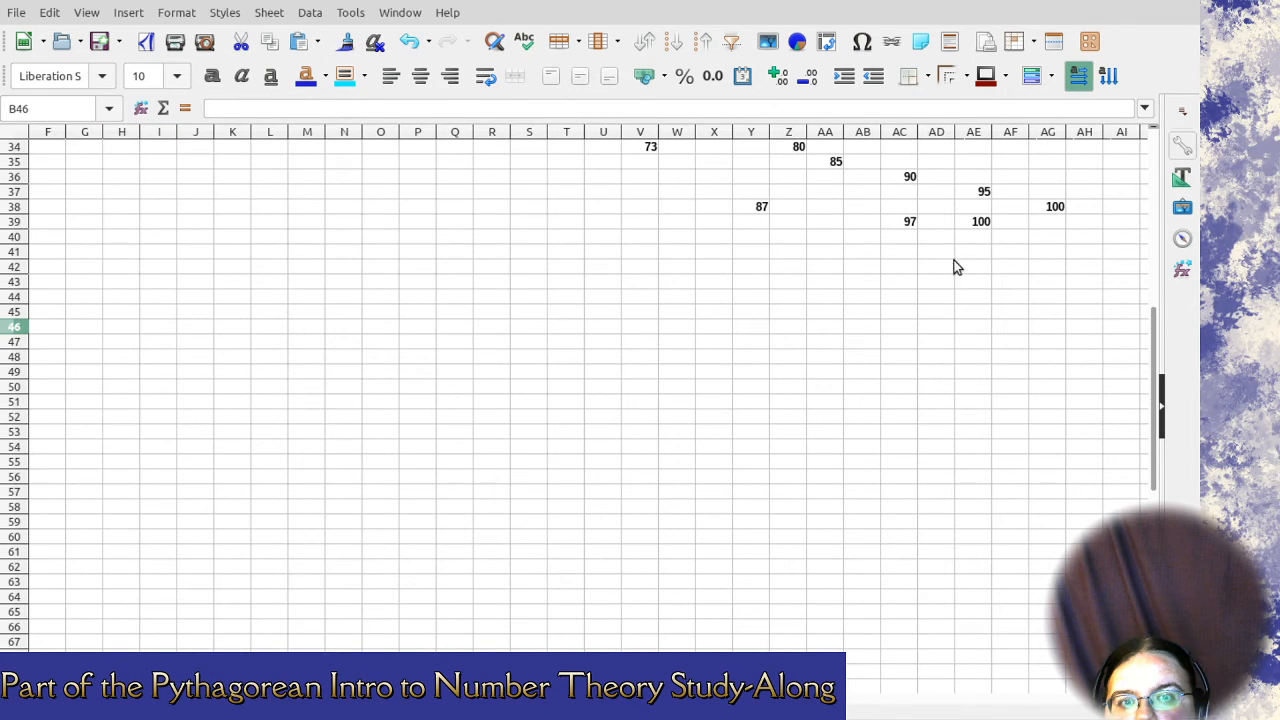
drag(972, 237, 750, 432)
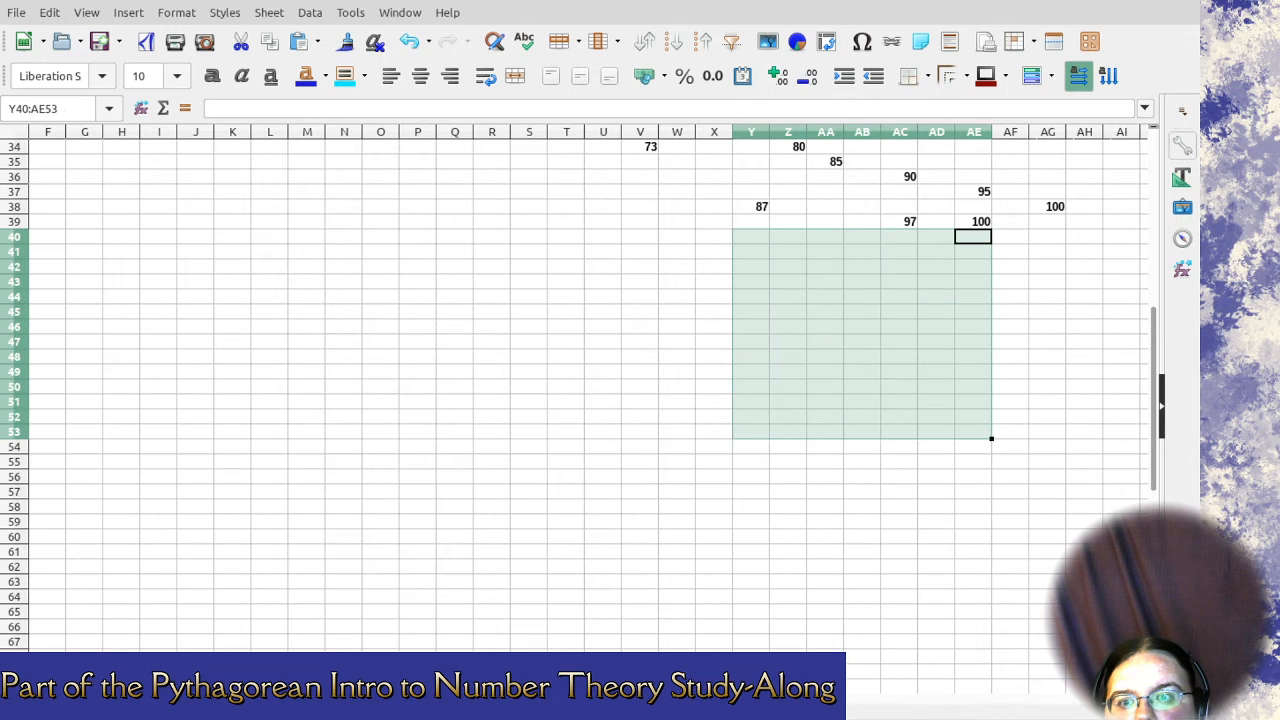
scroll(988, 380, up, 3)
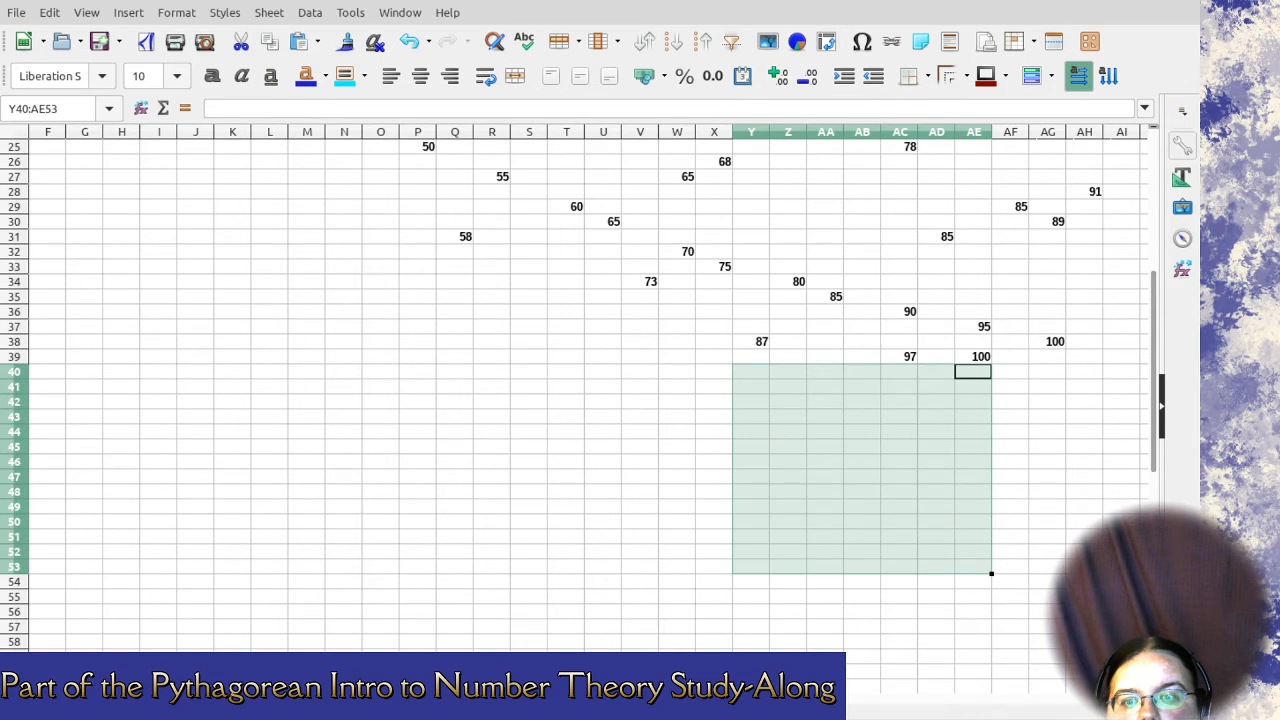
scroll(346, 503, left, 5)
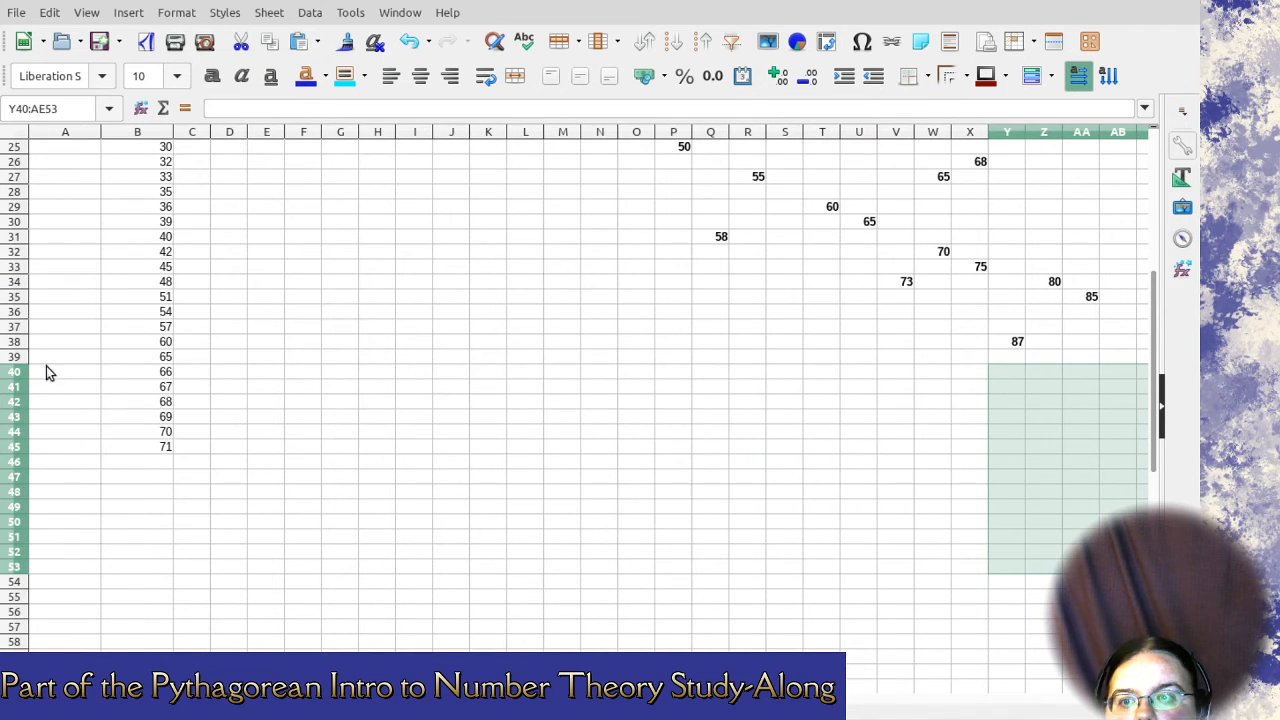
drag(14, 372, 8, 450)
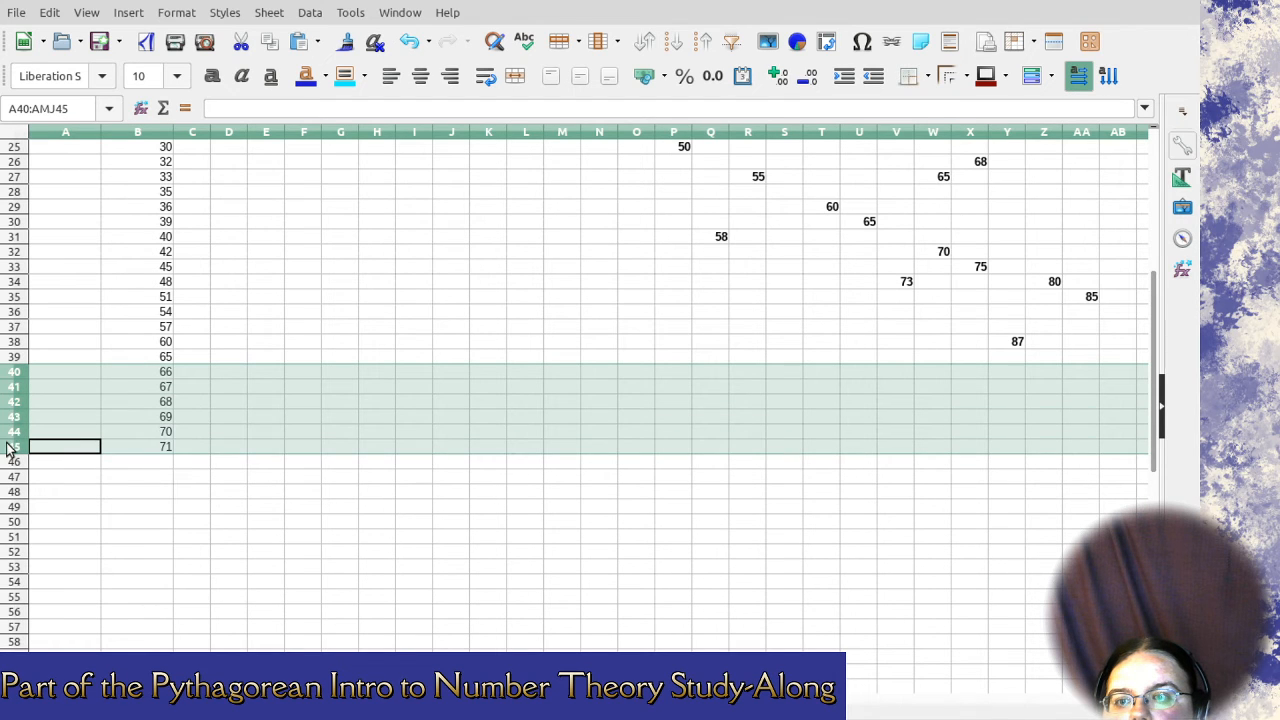
key(ctrl+minus)
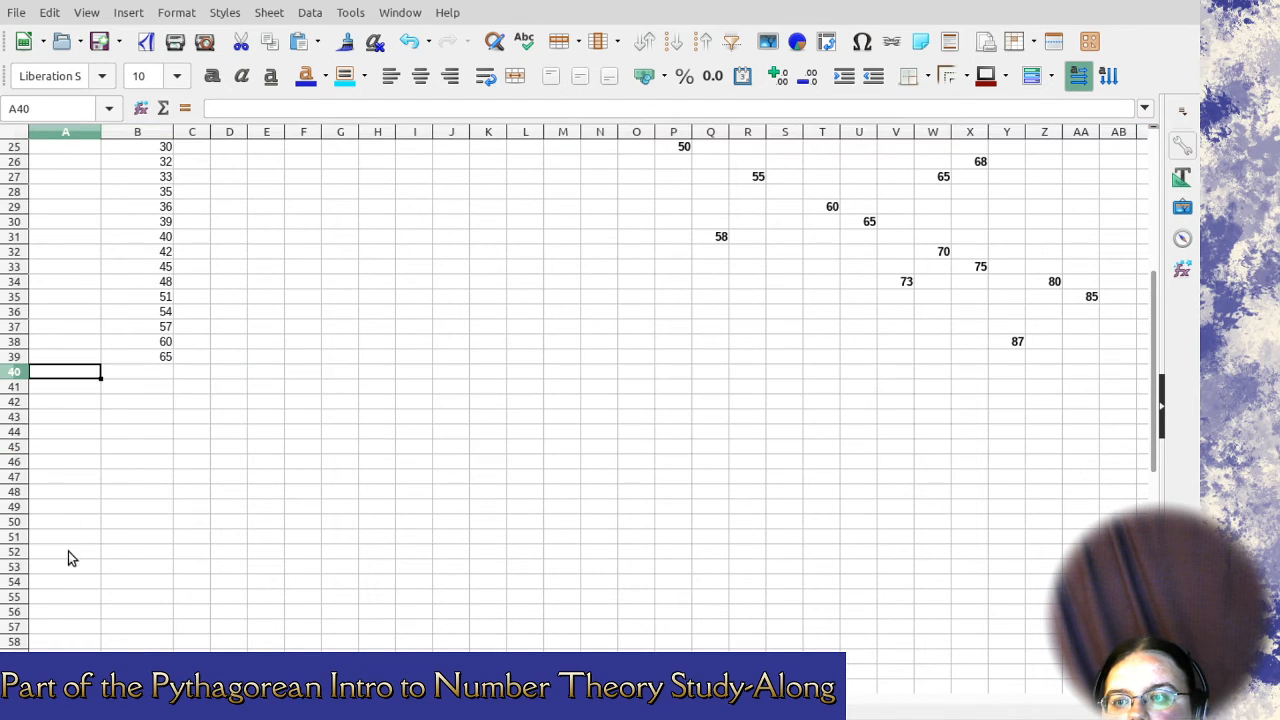
Review the reduced table of triples from the header row downwards and across all its columns.
click(450, 330)
scroll(636, 508, up, 8)
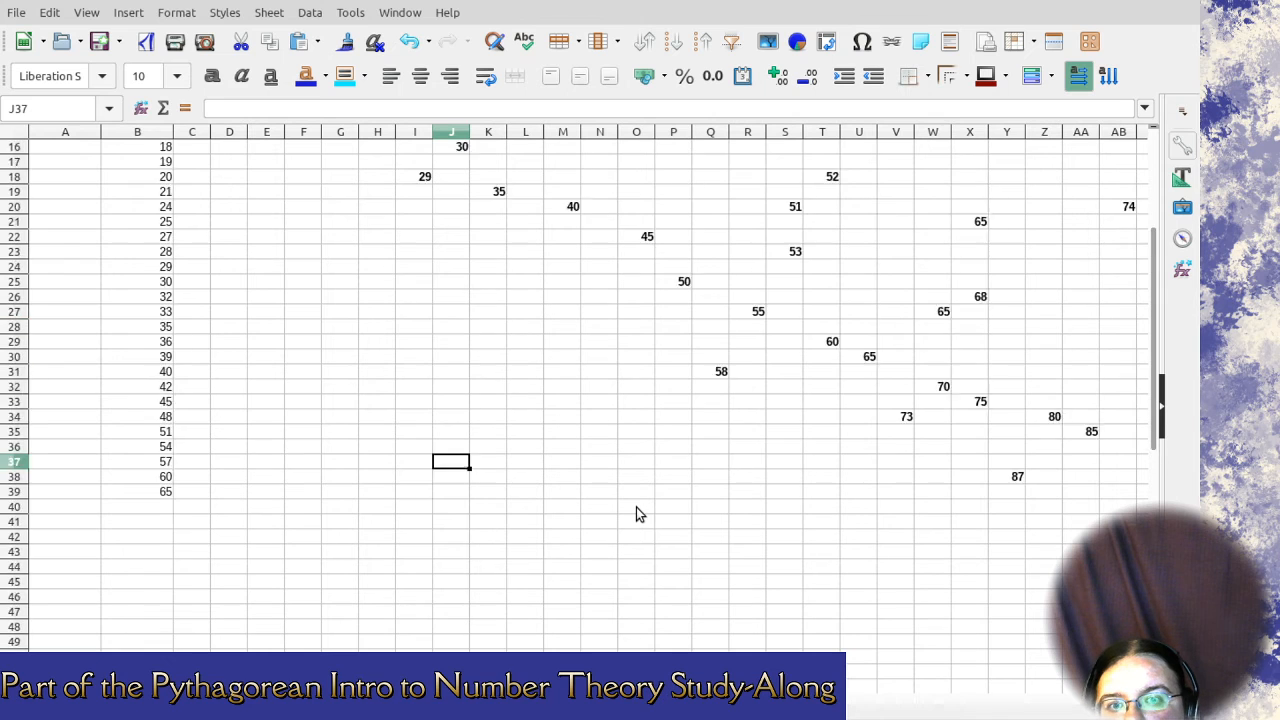
scroll(636, 507, down, 2)
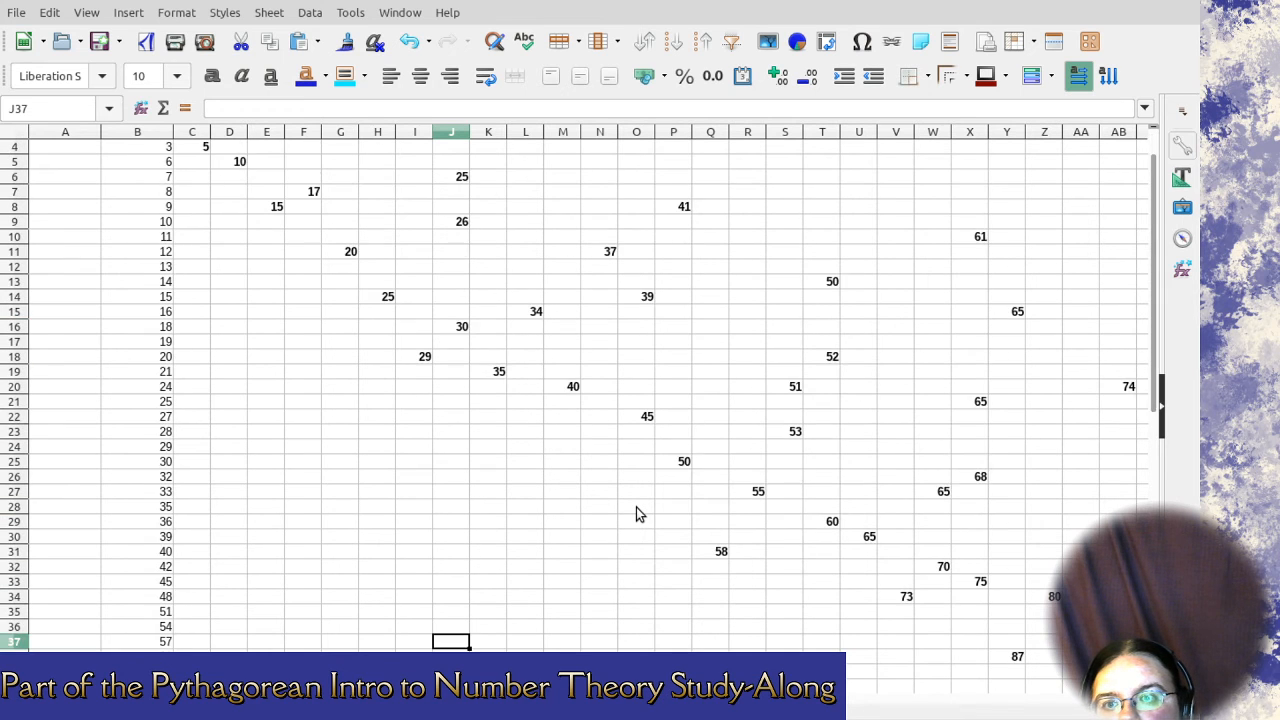
scroll(636, 507, up, 2)
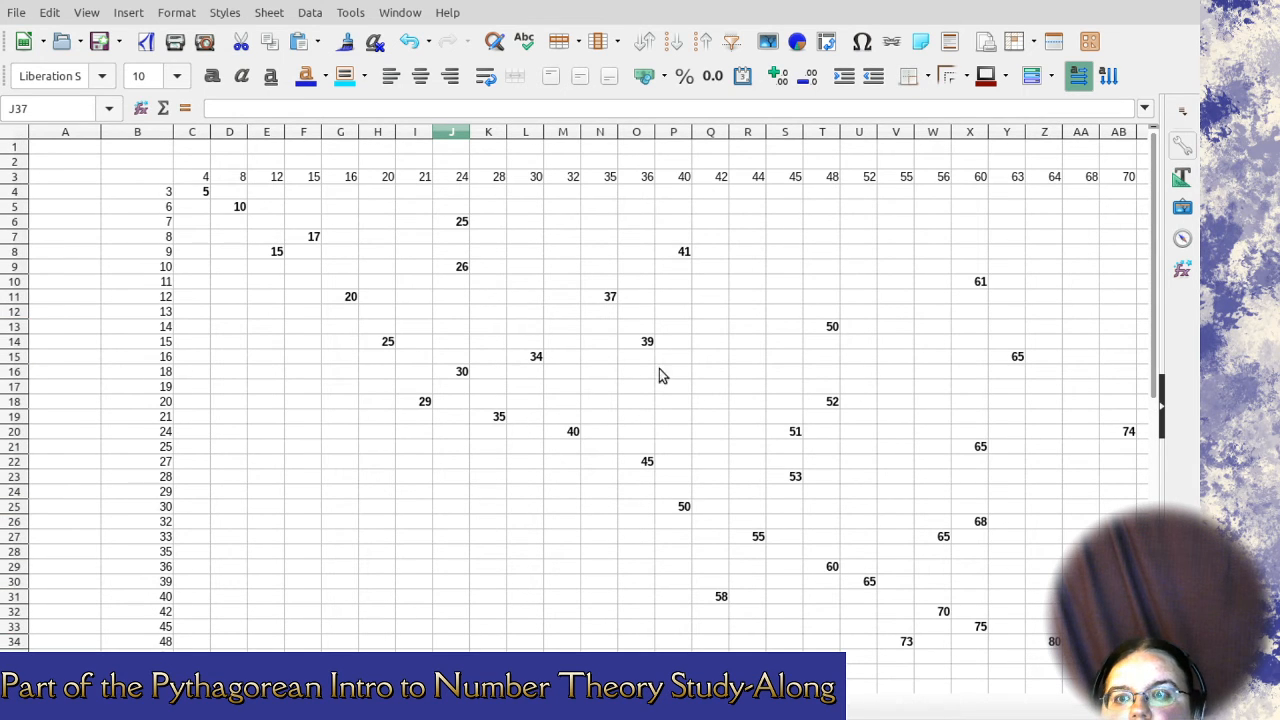
scroll(592, 408, right, 5)
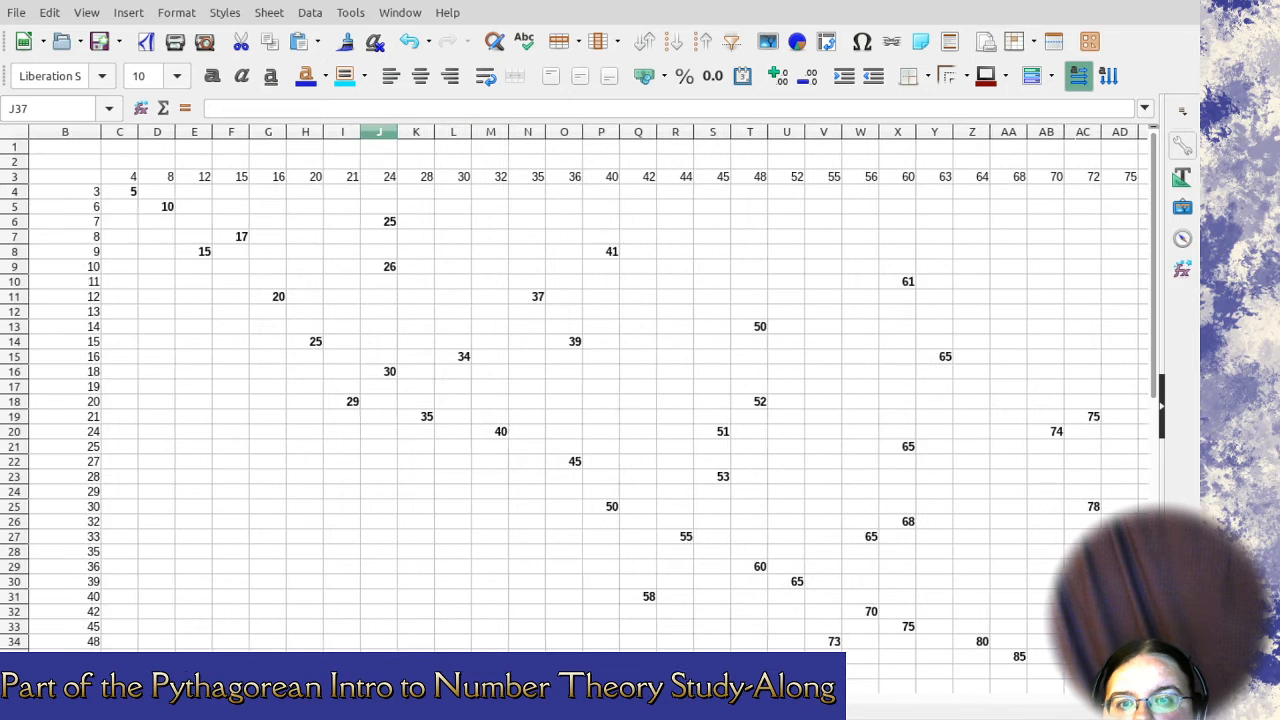
scroll(592, 408, left, 6)
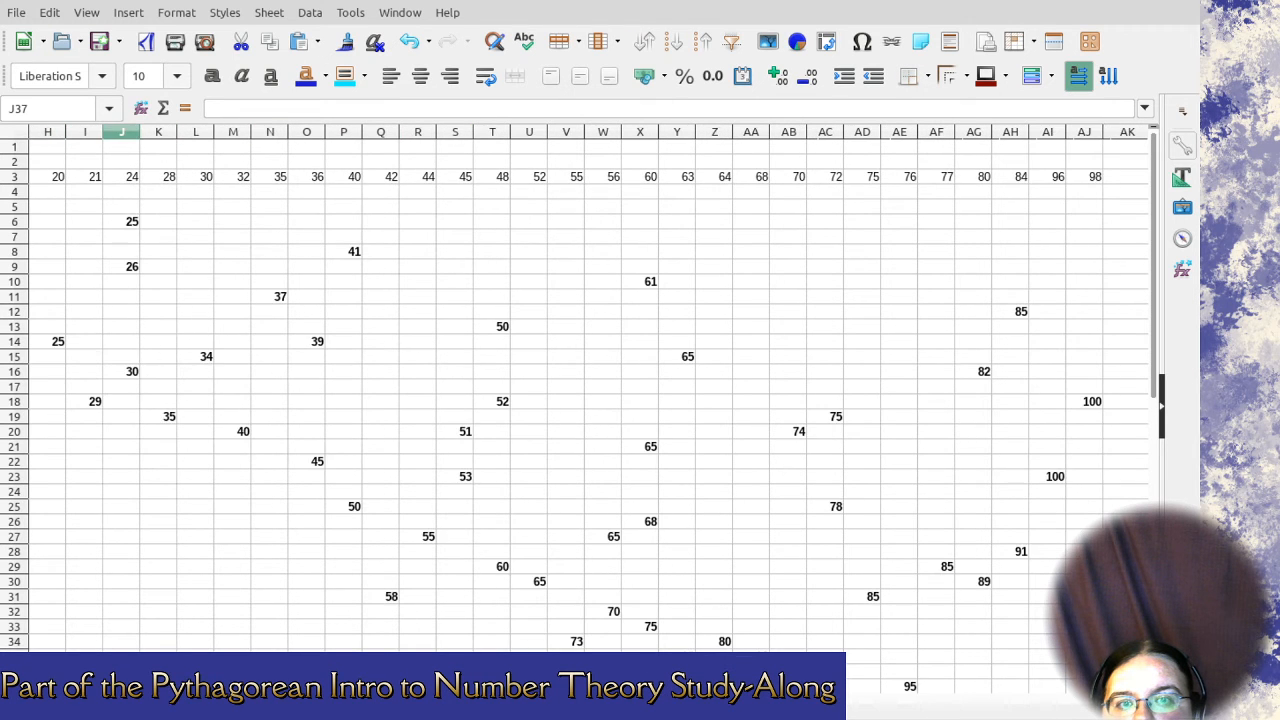
scroll(592, 408, left, 3)
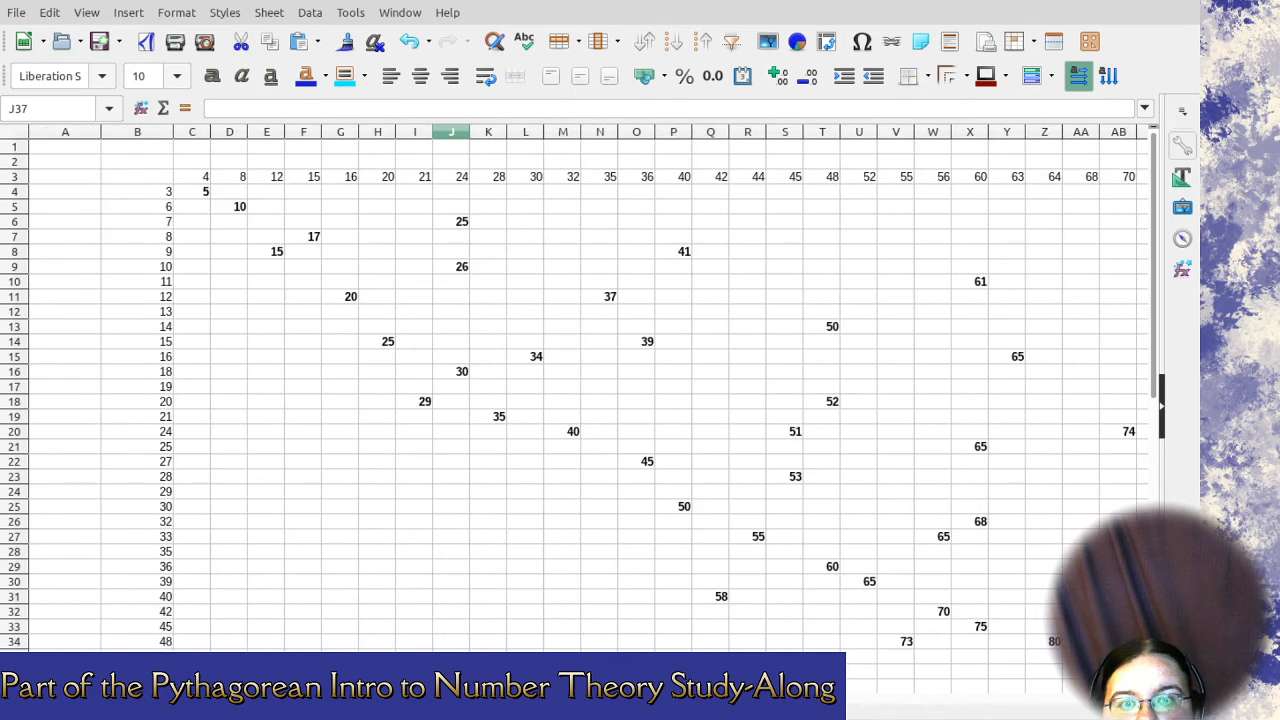
scroll(592, 408, right, 2)
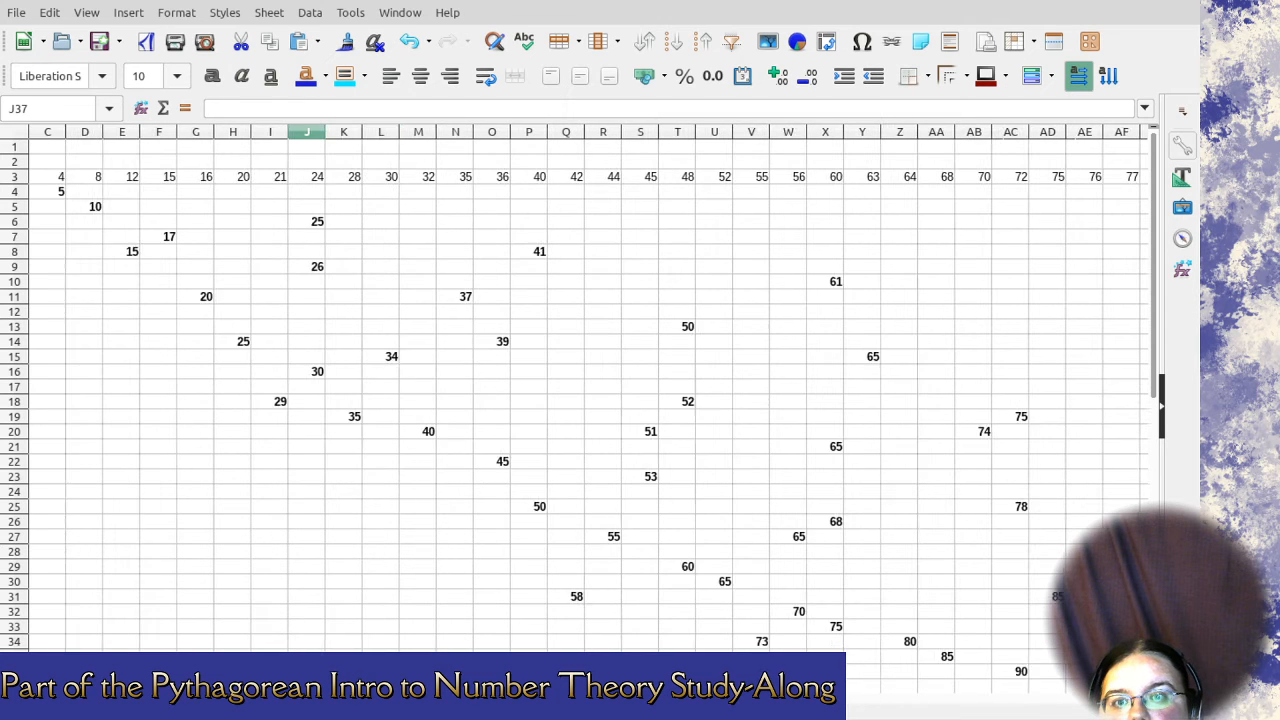
scroll(592, 408, left, 1)
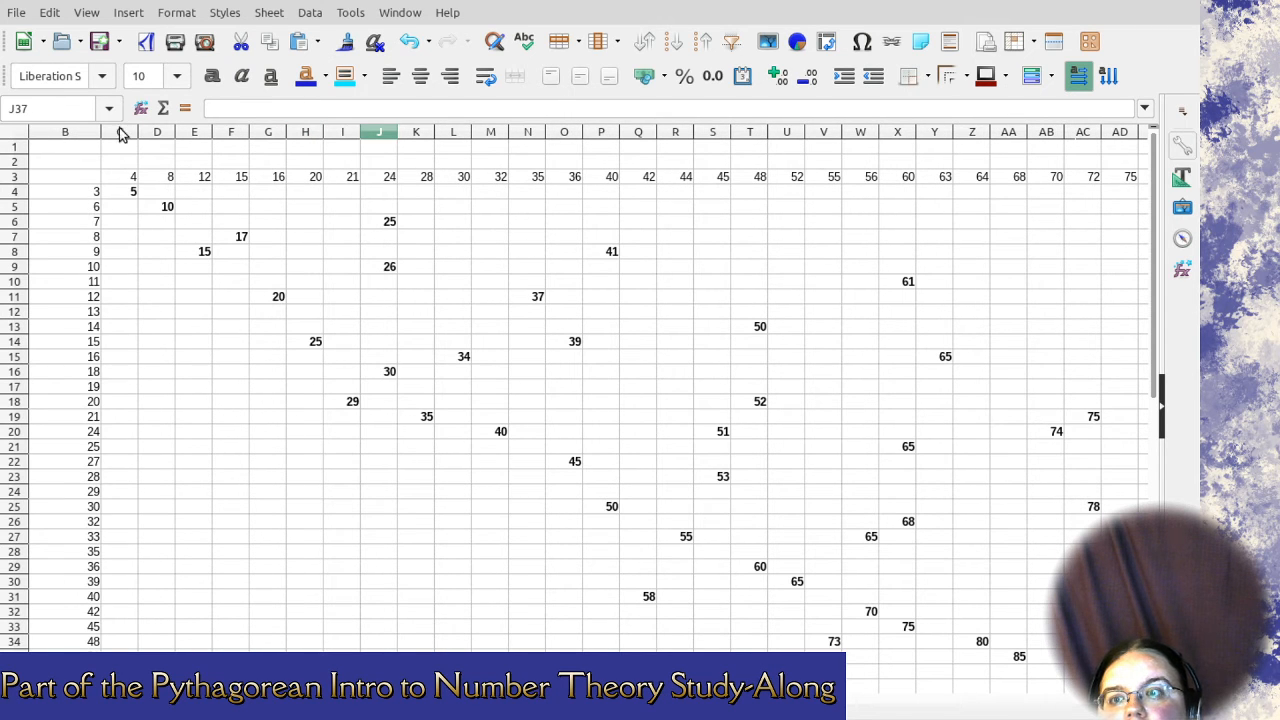
Narrow columns C through AJ together so the full width of the triples table fits in view.
drag(120, 132, 157, 132)
drag(826, 115, 569, 133)
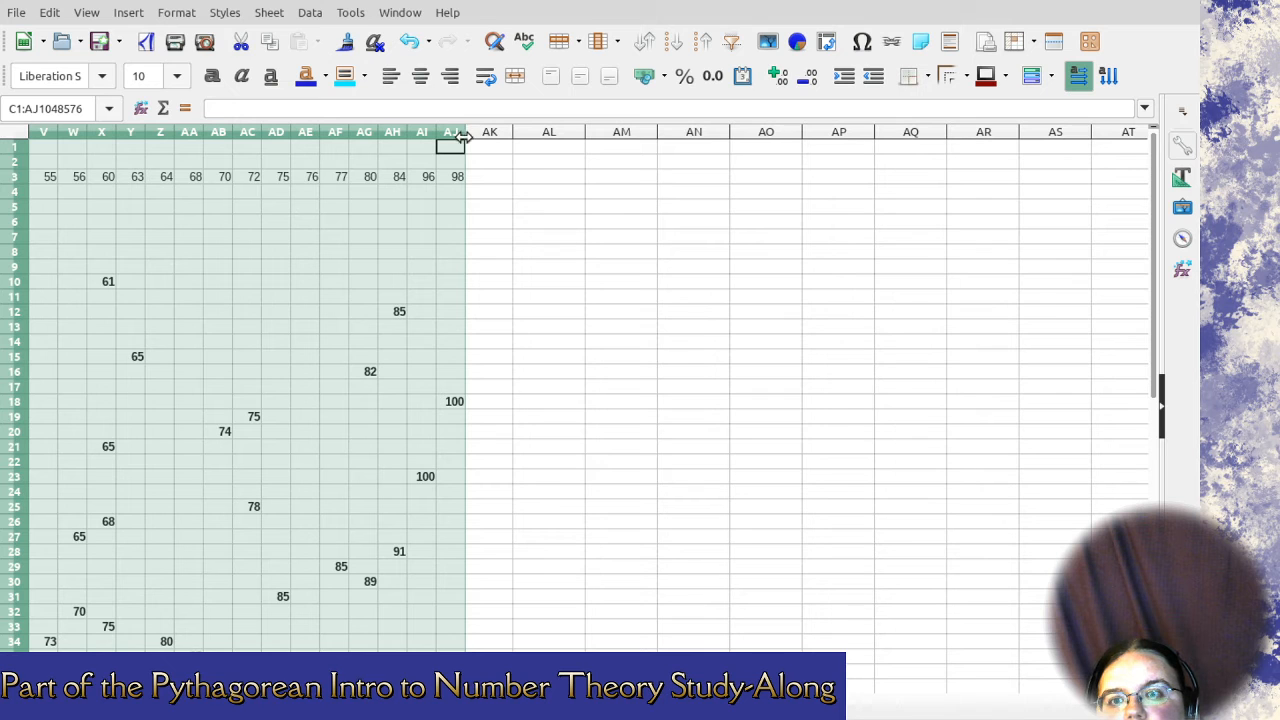
drag(466, 133, 458, 134)
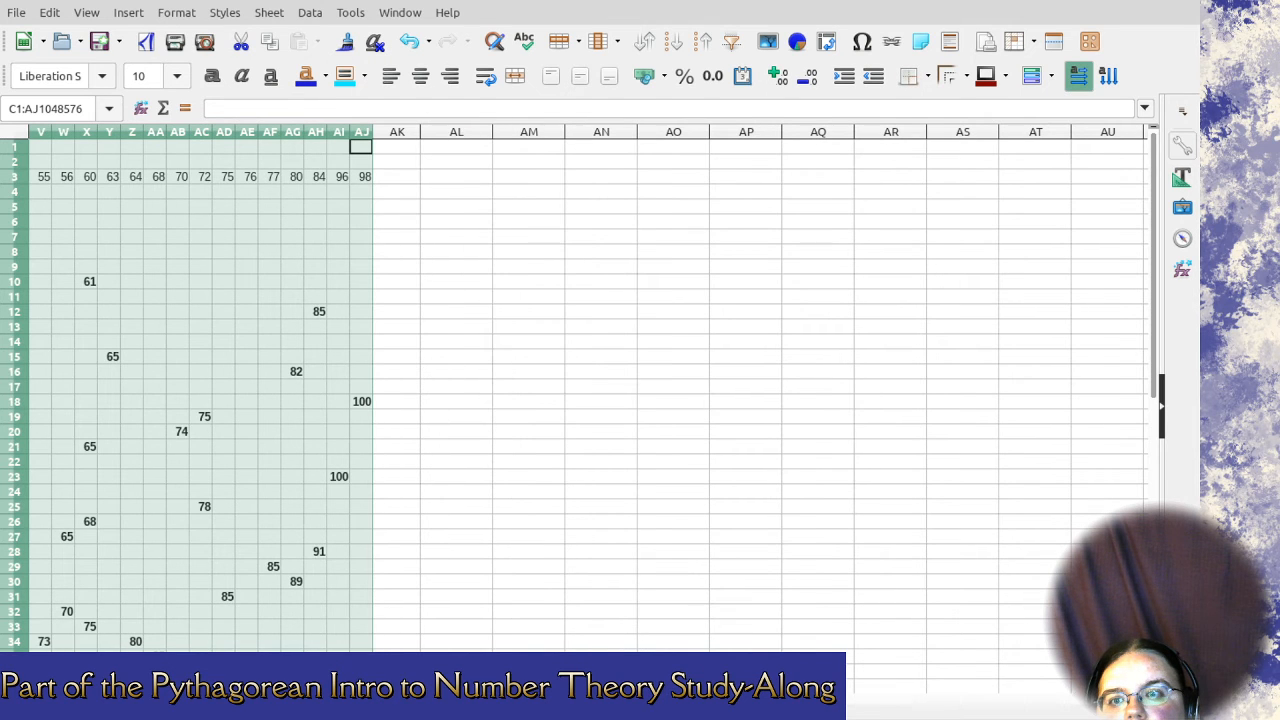
scroll(130, 397, left, 7)
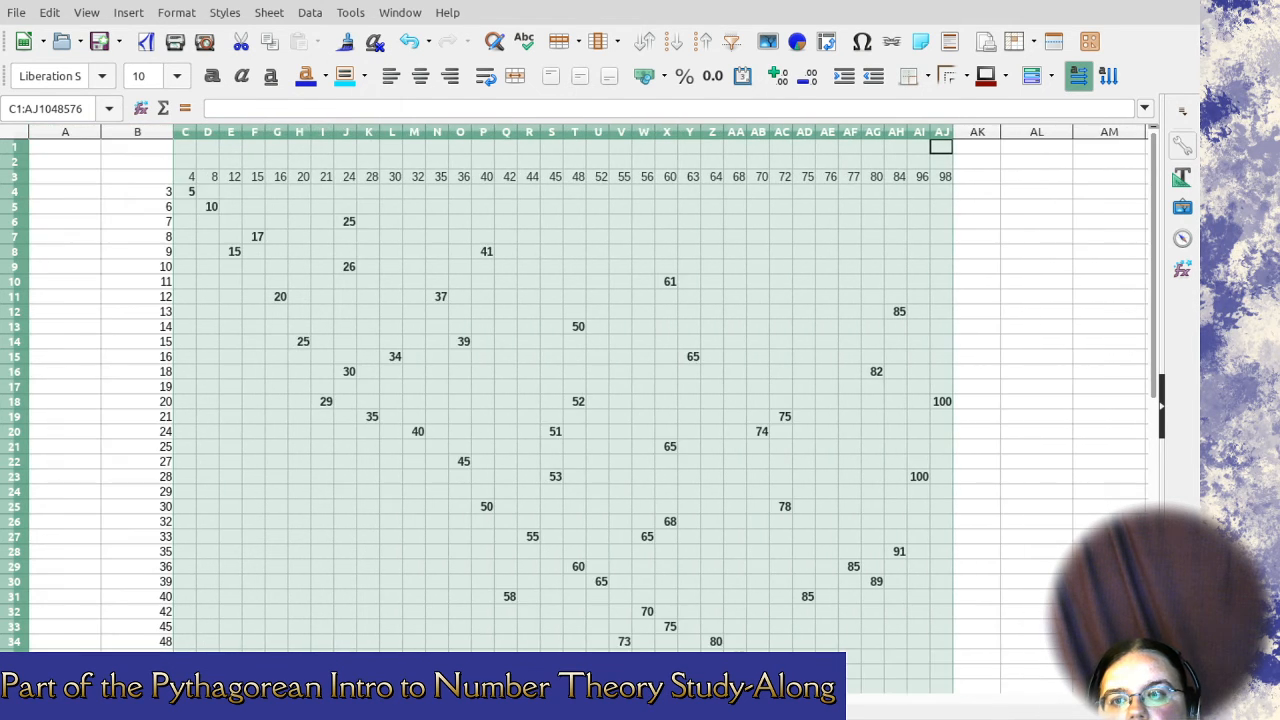
click(130, 389)
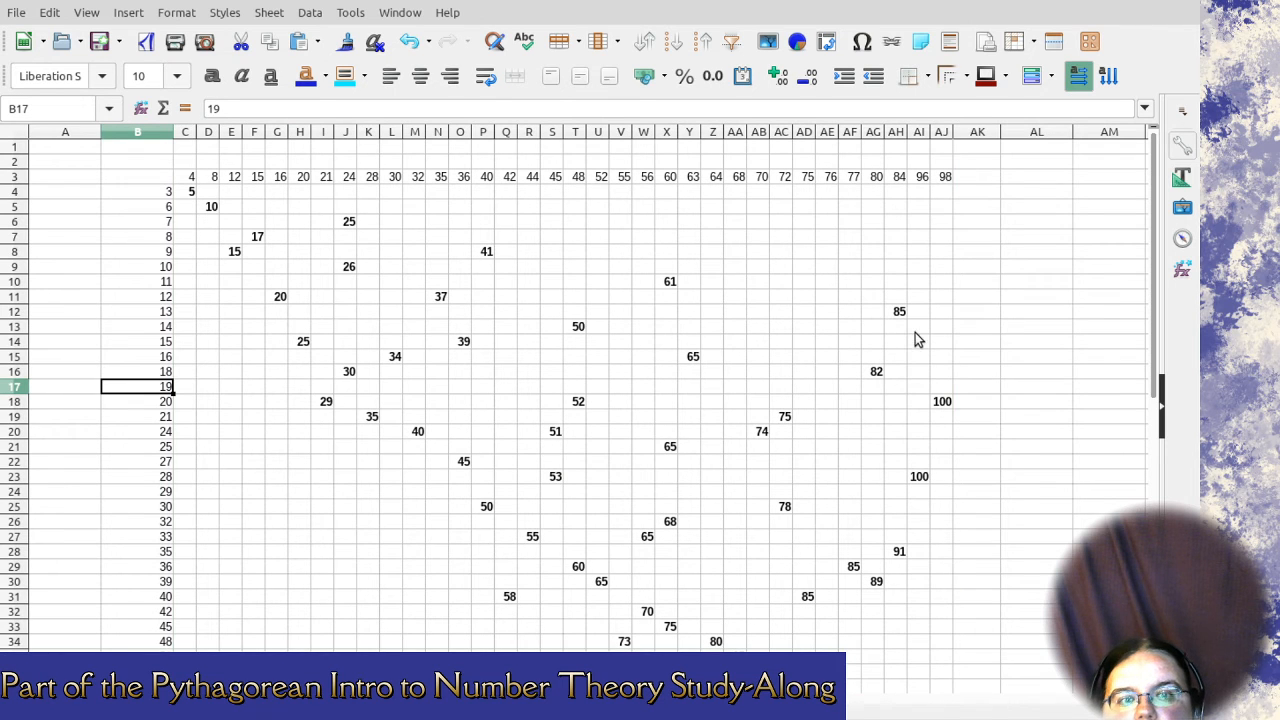
scroll(808, 380, down, 3)
scroll(463, 543, up, 3)
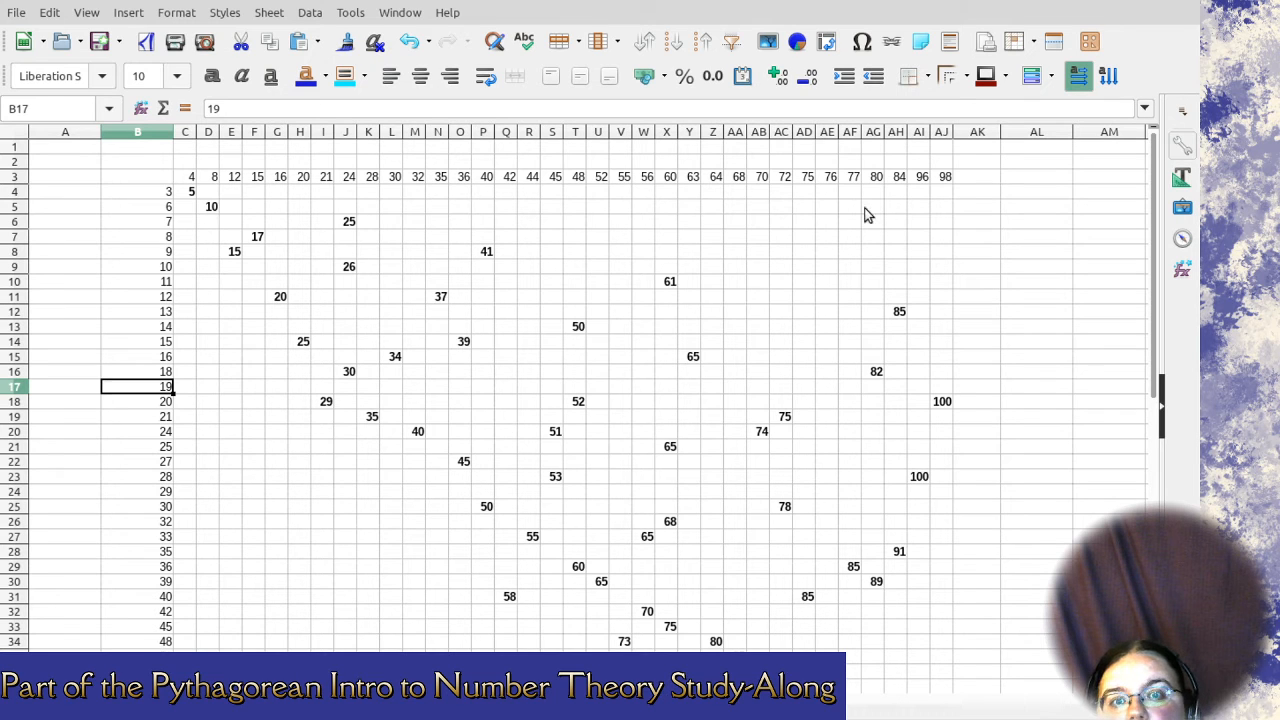
Count the triples in cell AL4 with a COUNT formula over the whole table range C4:AJ39, and select that cell to check the result.
click(1017, 196)
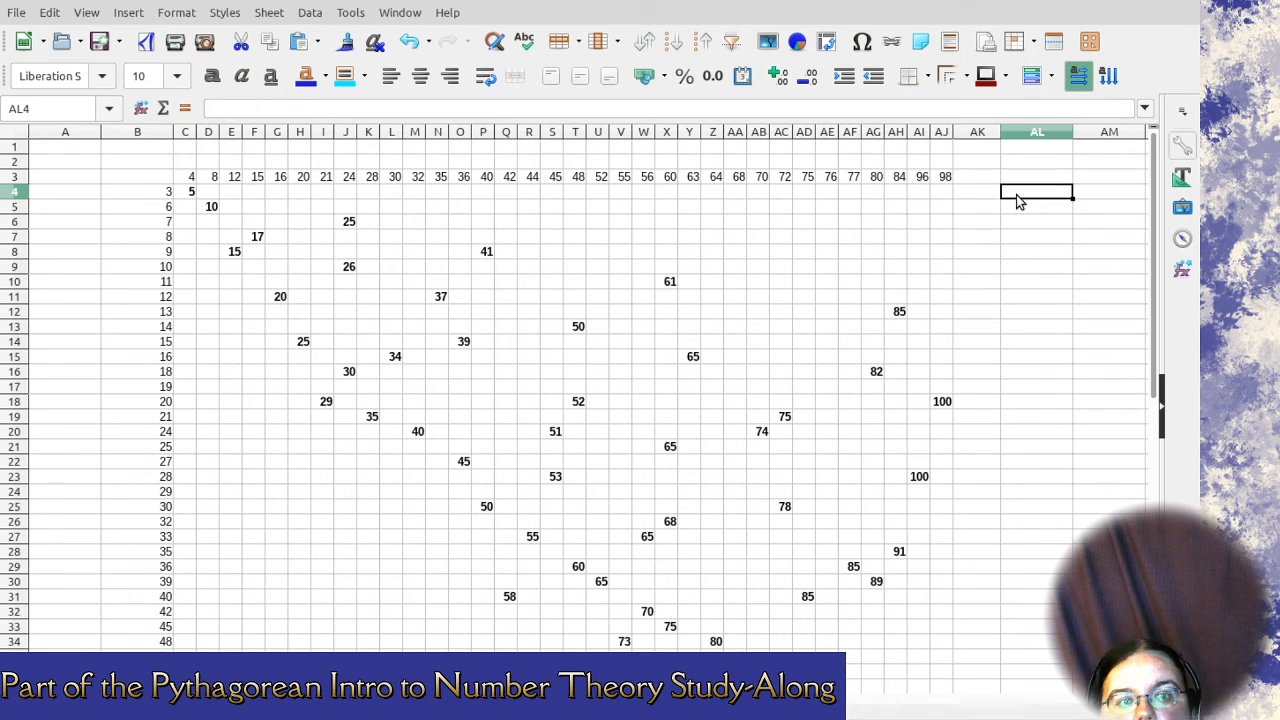
text(=co)
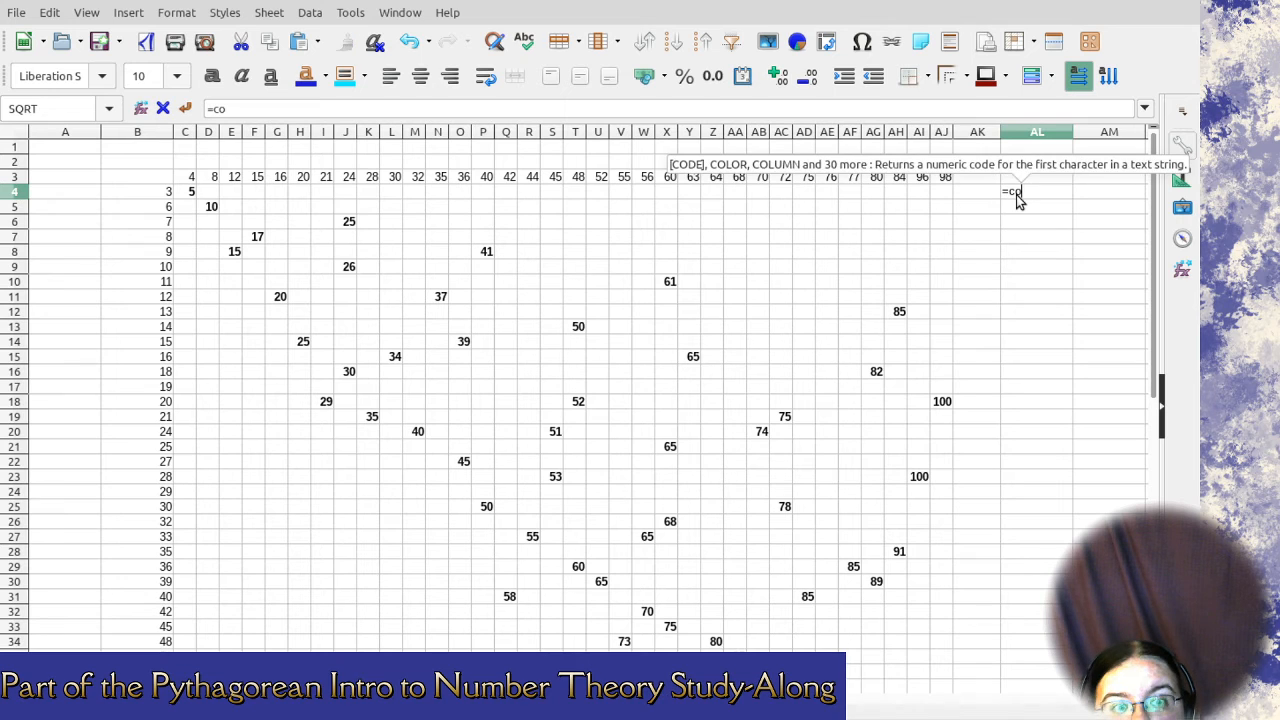
text(unt)
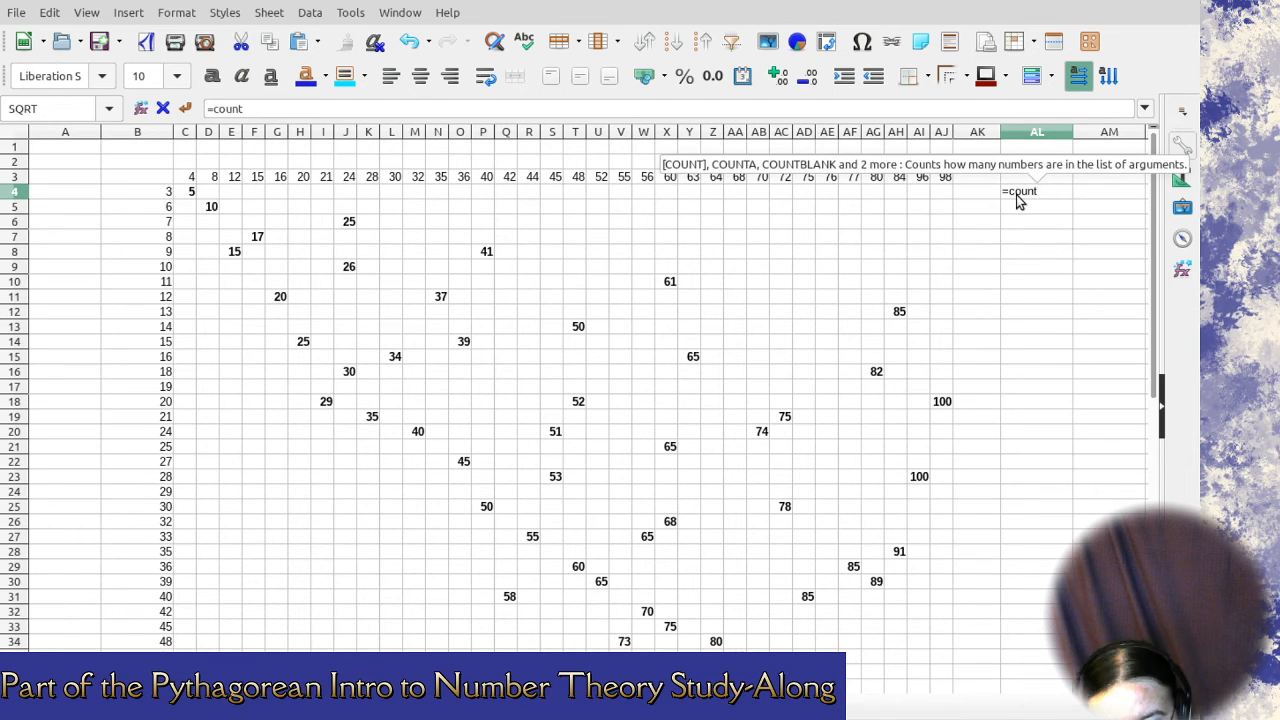
text(()
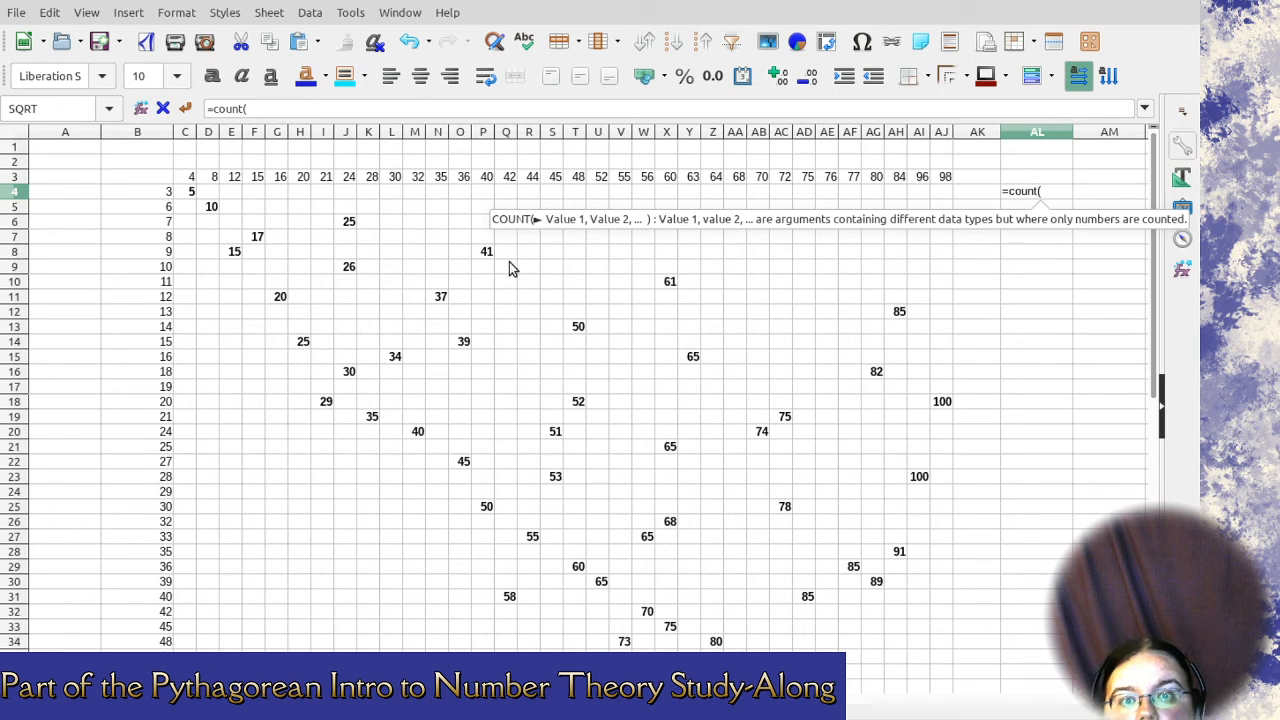
drag(185, 197, 947, 642)
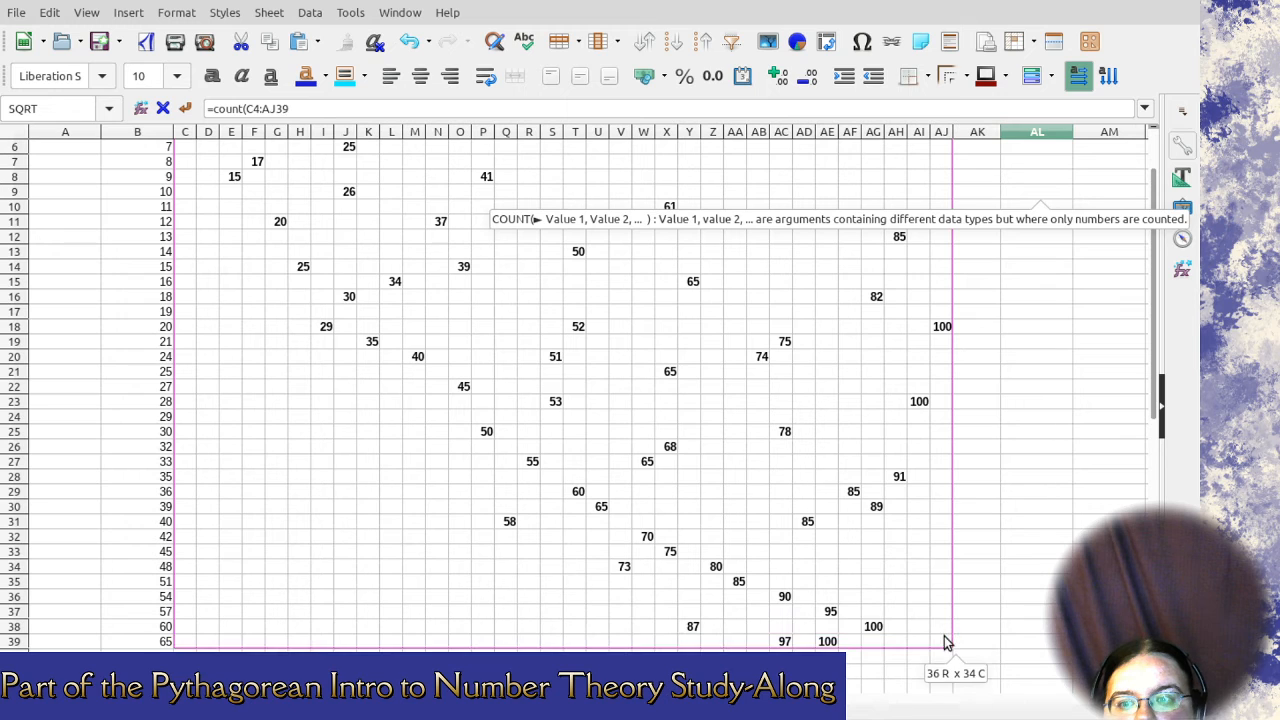
key(Return)
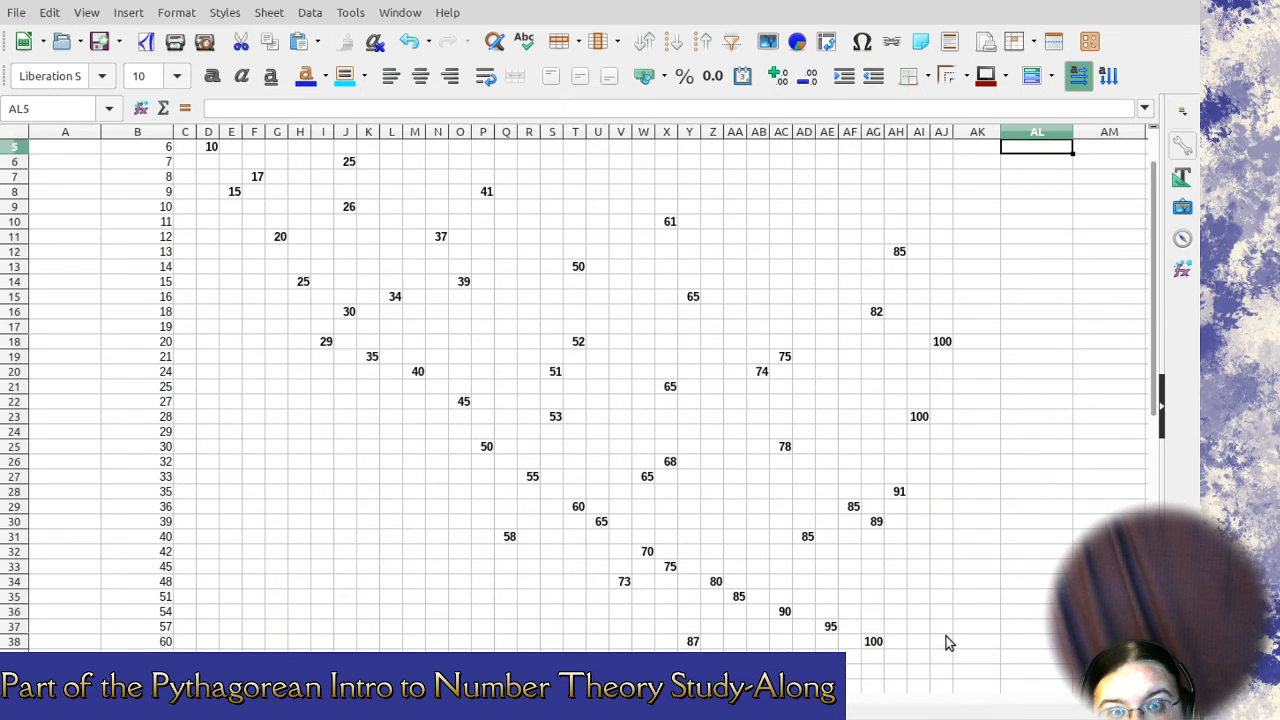
click(1067, 189)
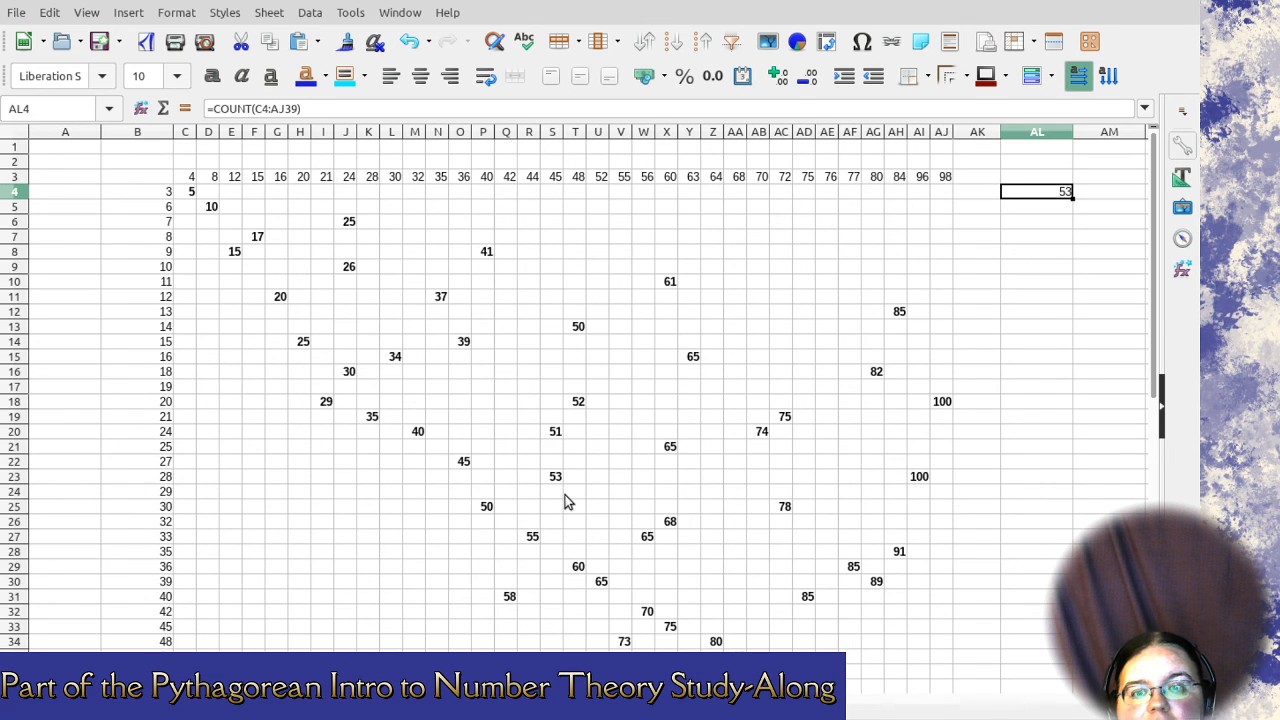
scroll(563, 504, down, 2)
scroll(565, 502, up, 1)
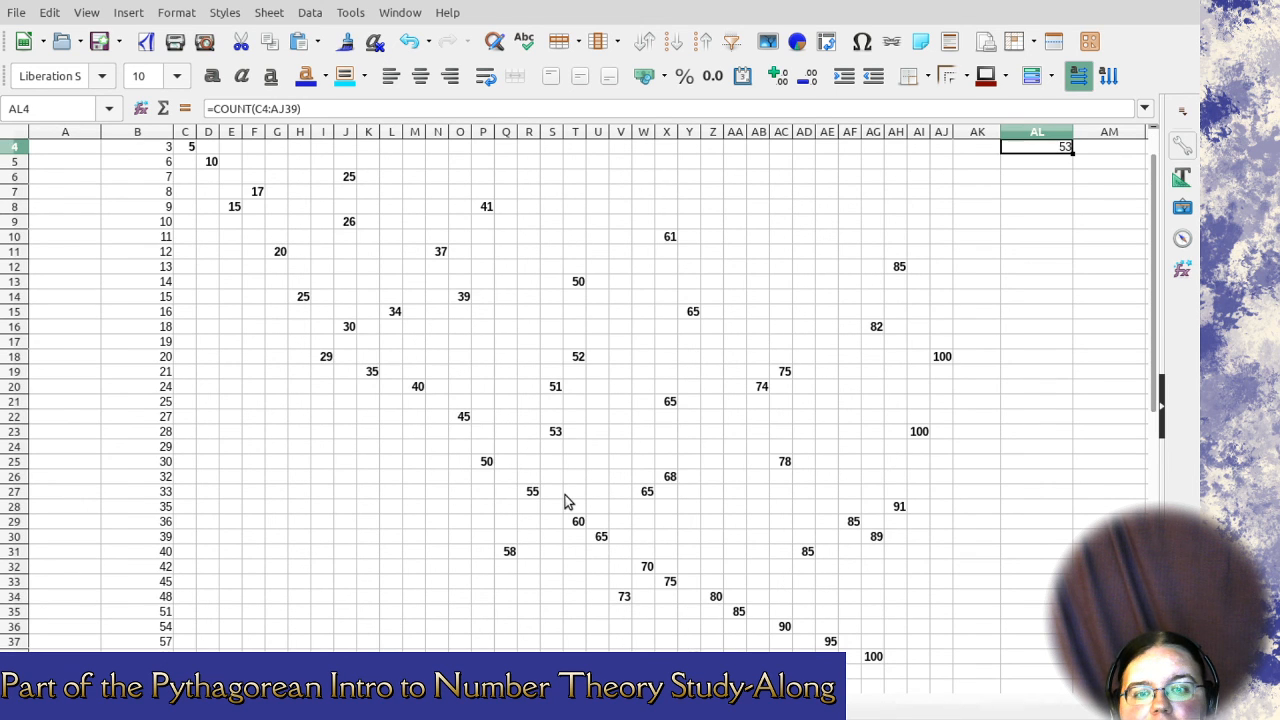
scroll(565, 502, up, 1)
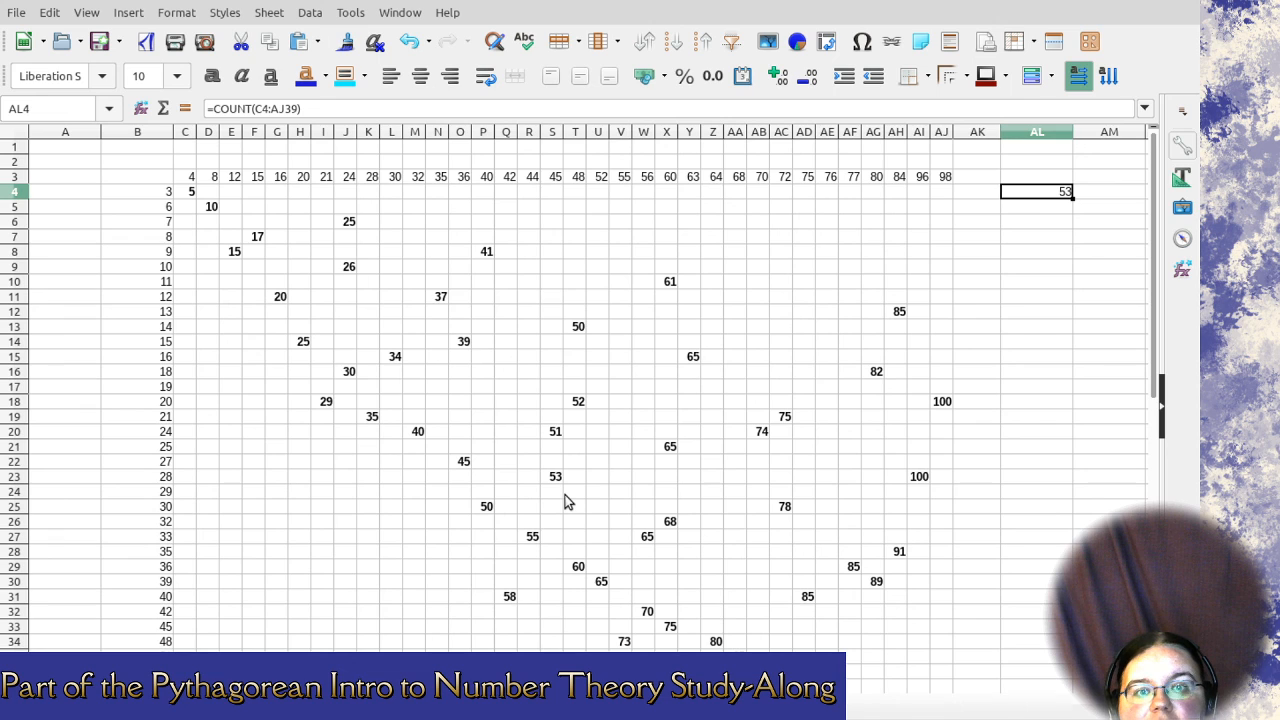